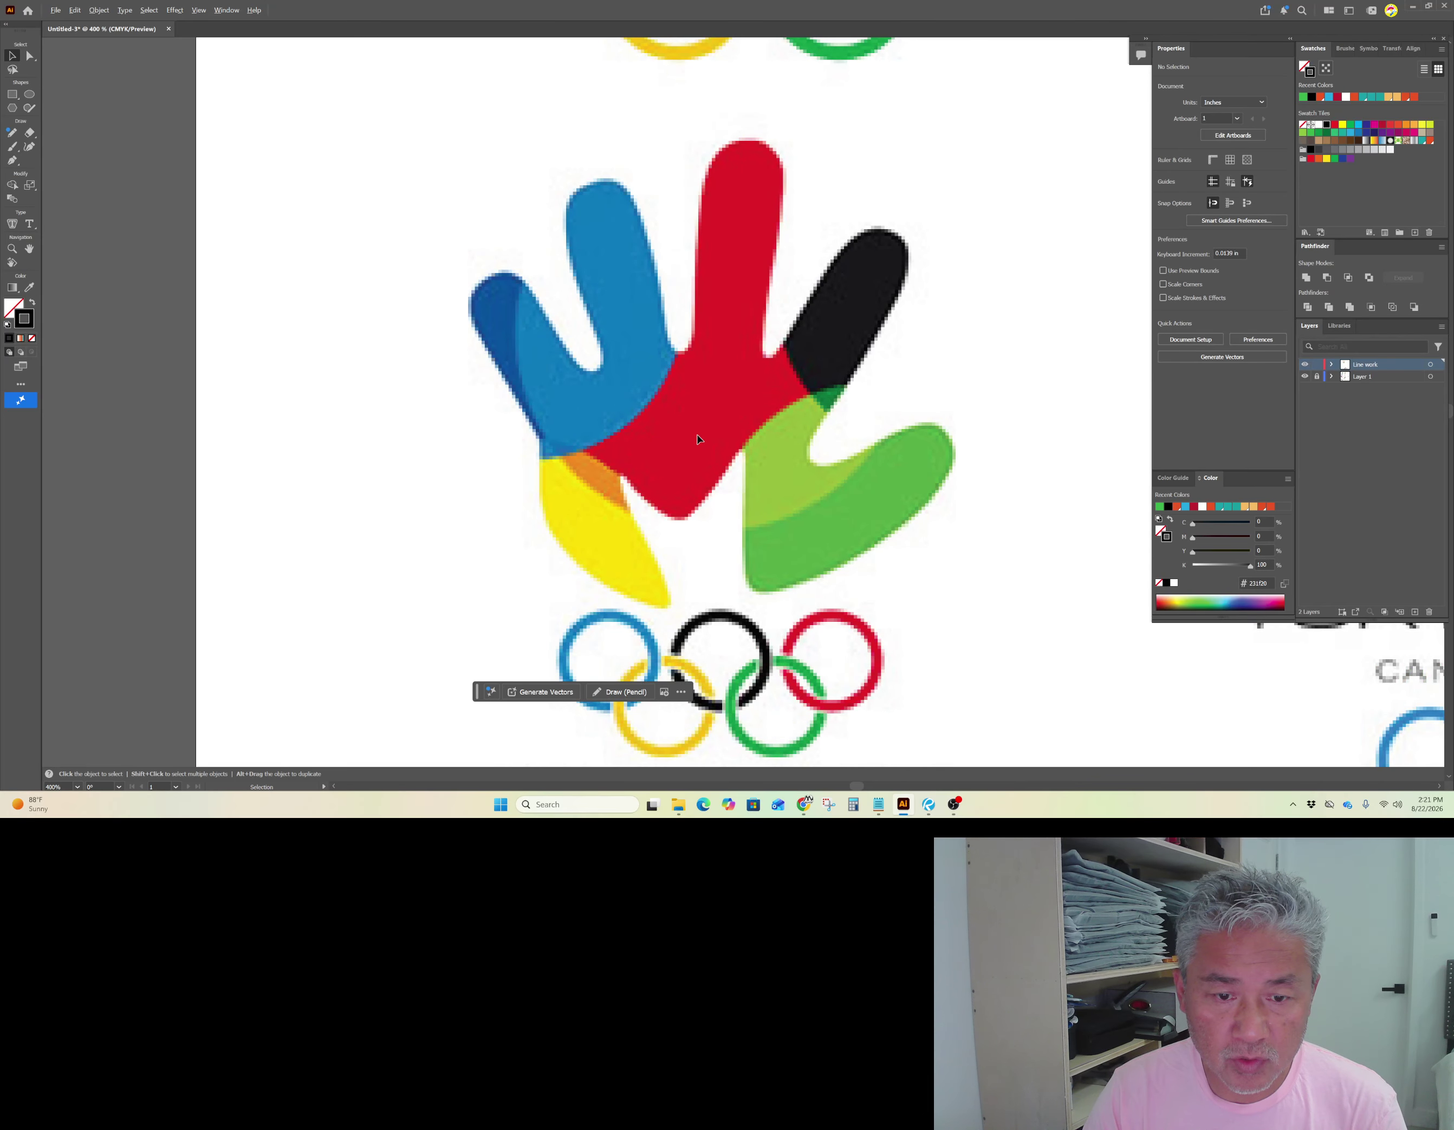
- With the Pen tool, trace from the gap between the blue and red fingers around the red finger to the black finger's tip
key(space)
mouse_move(695, 432)
mouse_down()
mouse_move(714, 393)
mouse_move(707, 416)
mouse_move(694, 404)
mouse_move(687, 456)
mouse_up()
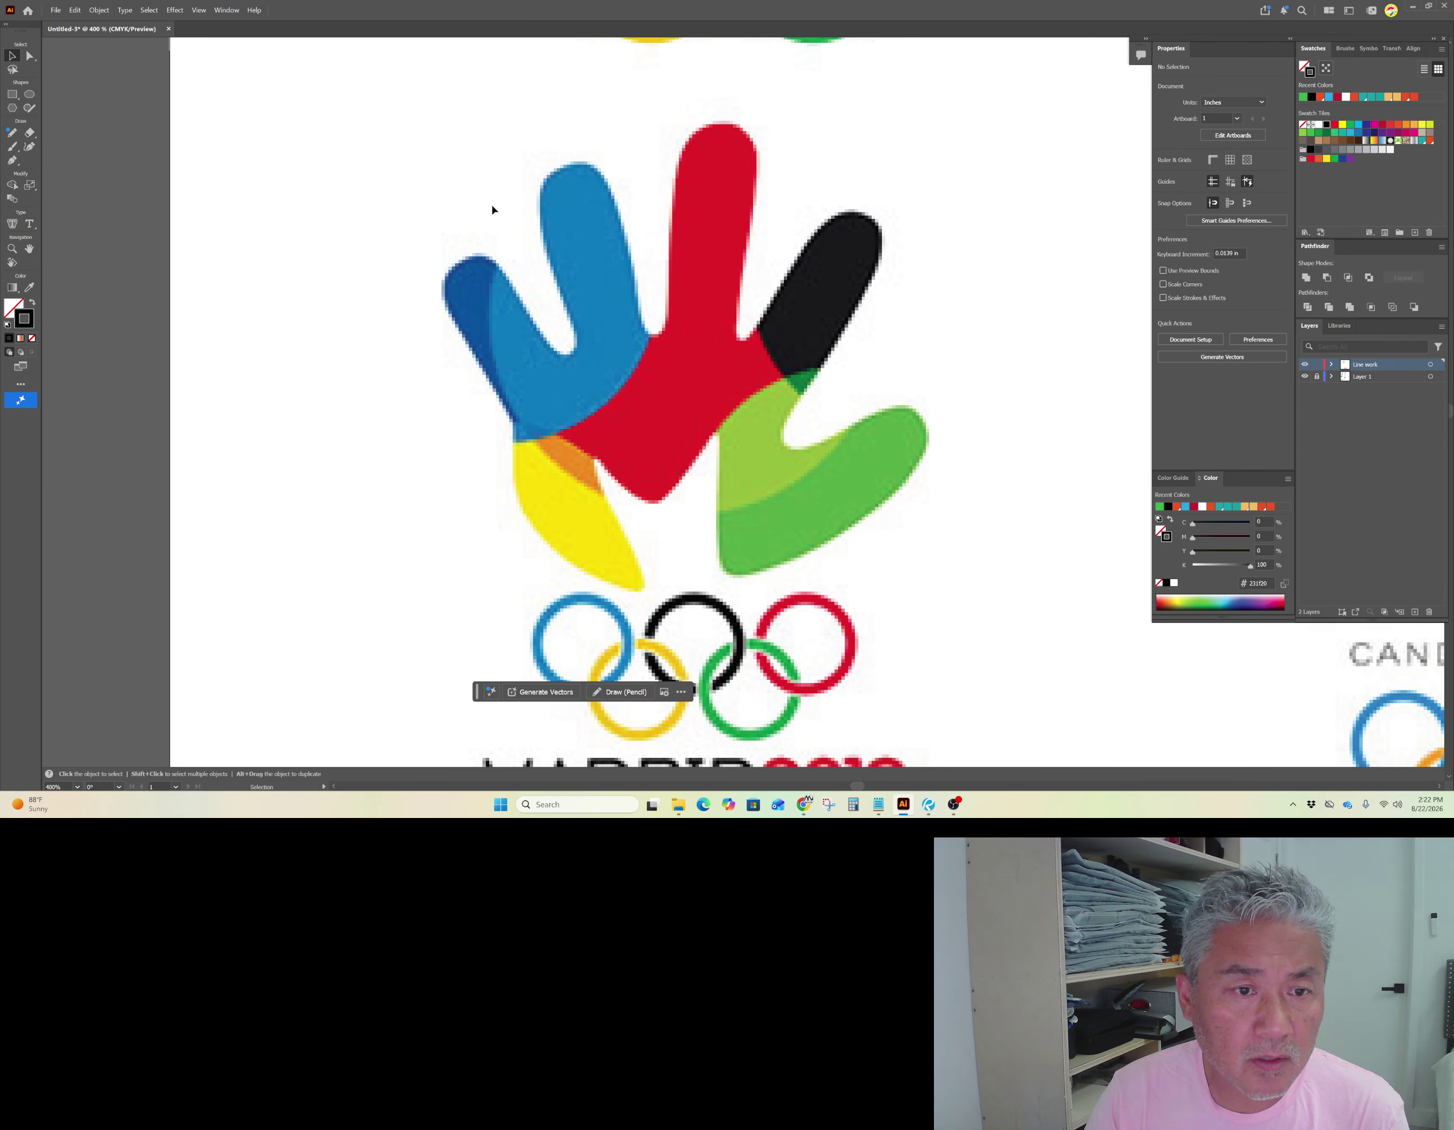
click(13, 162)
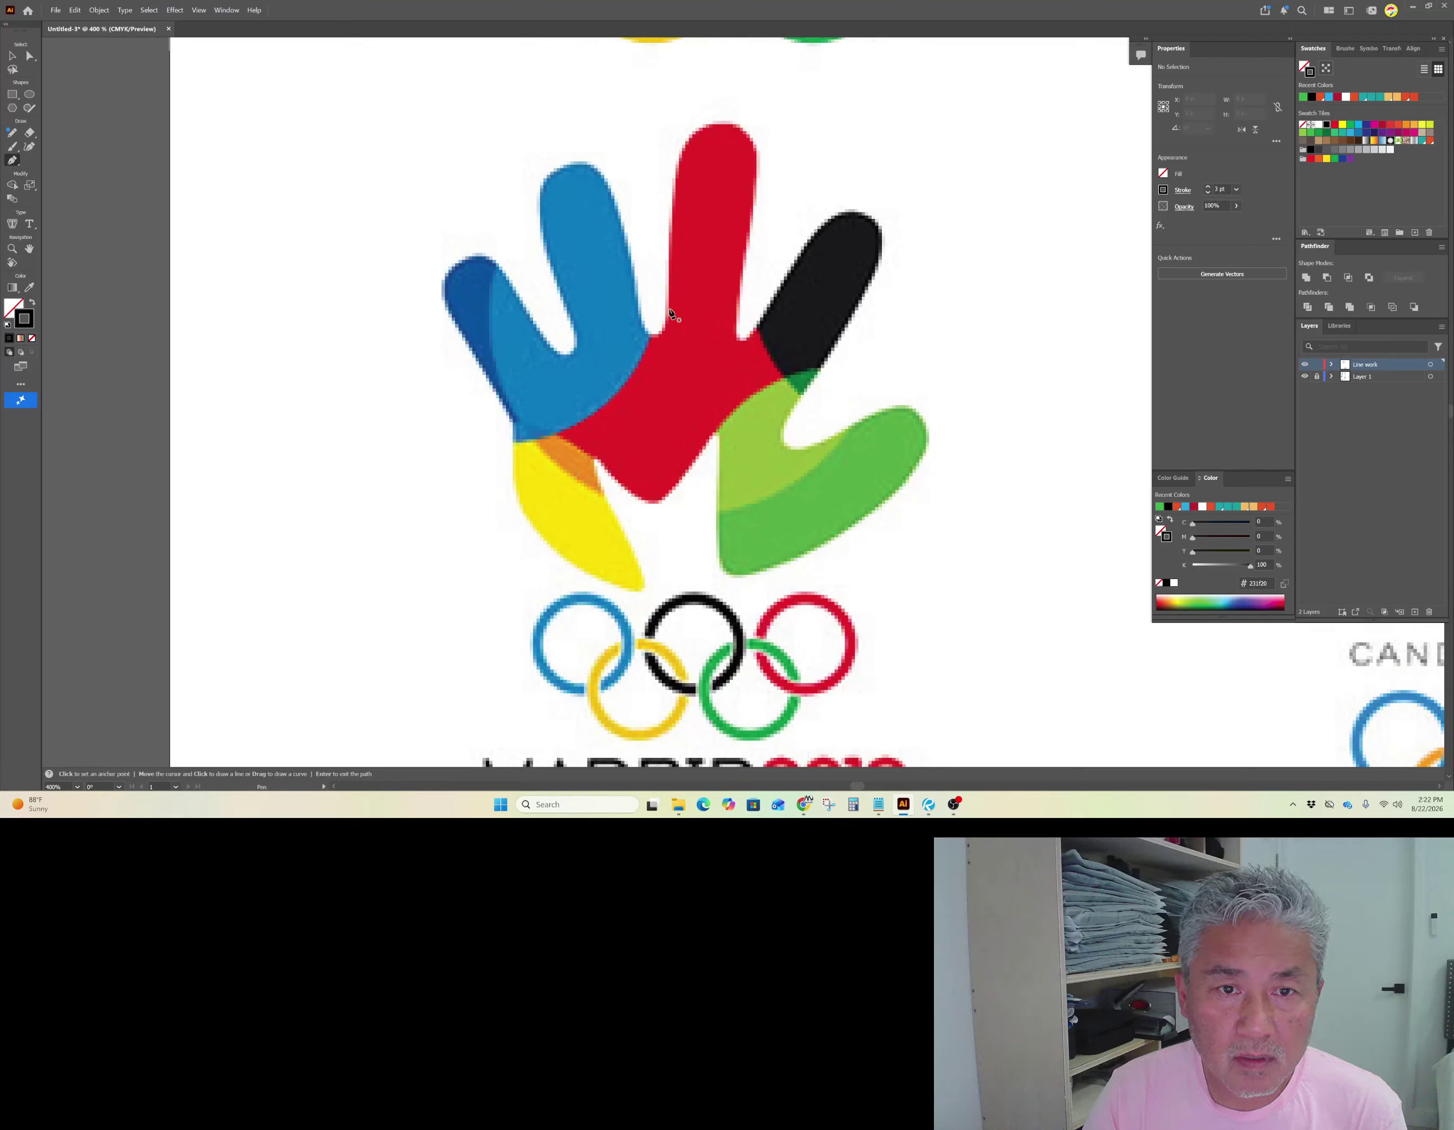
click(669, 311)
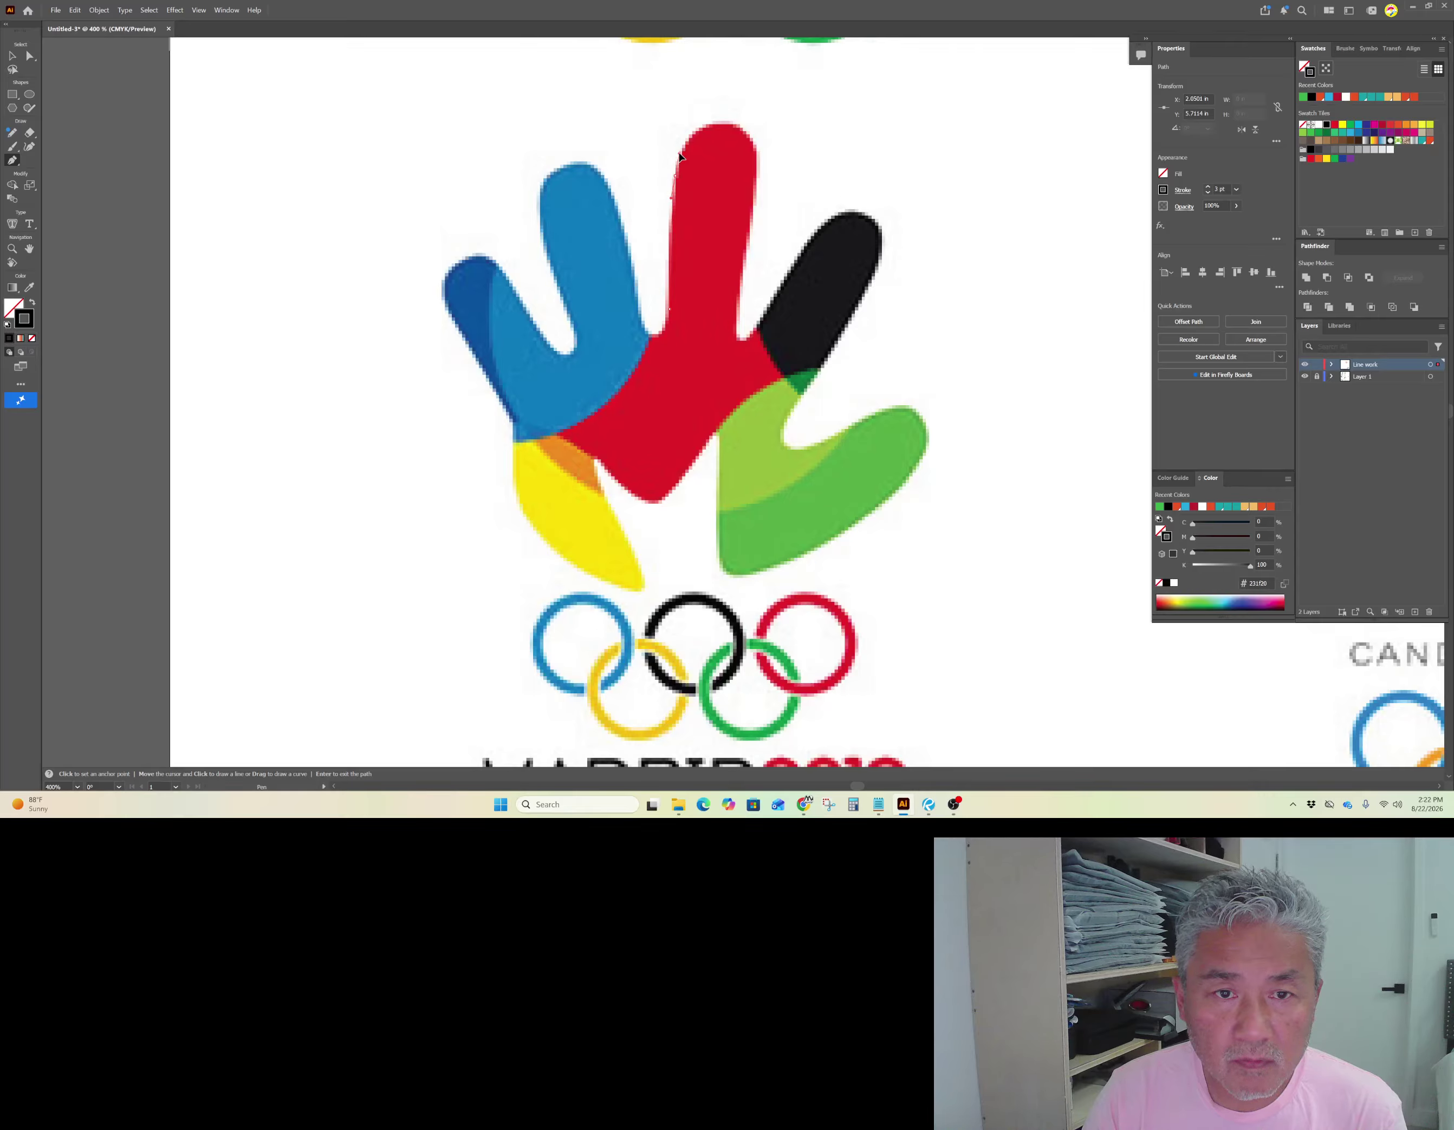
drag(675, 175, 698, 147)
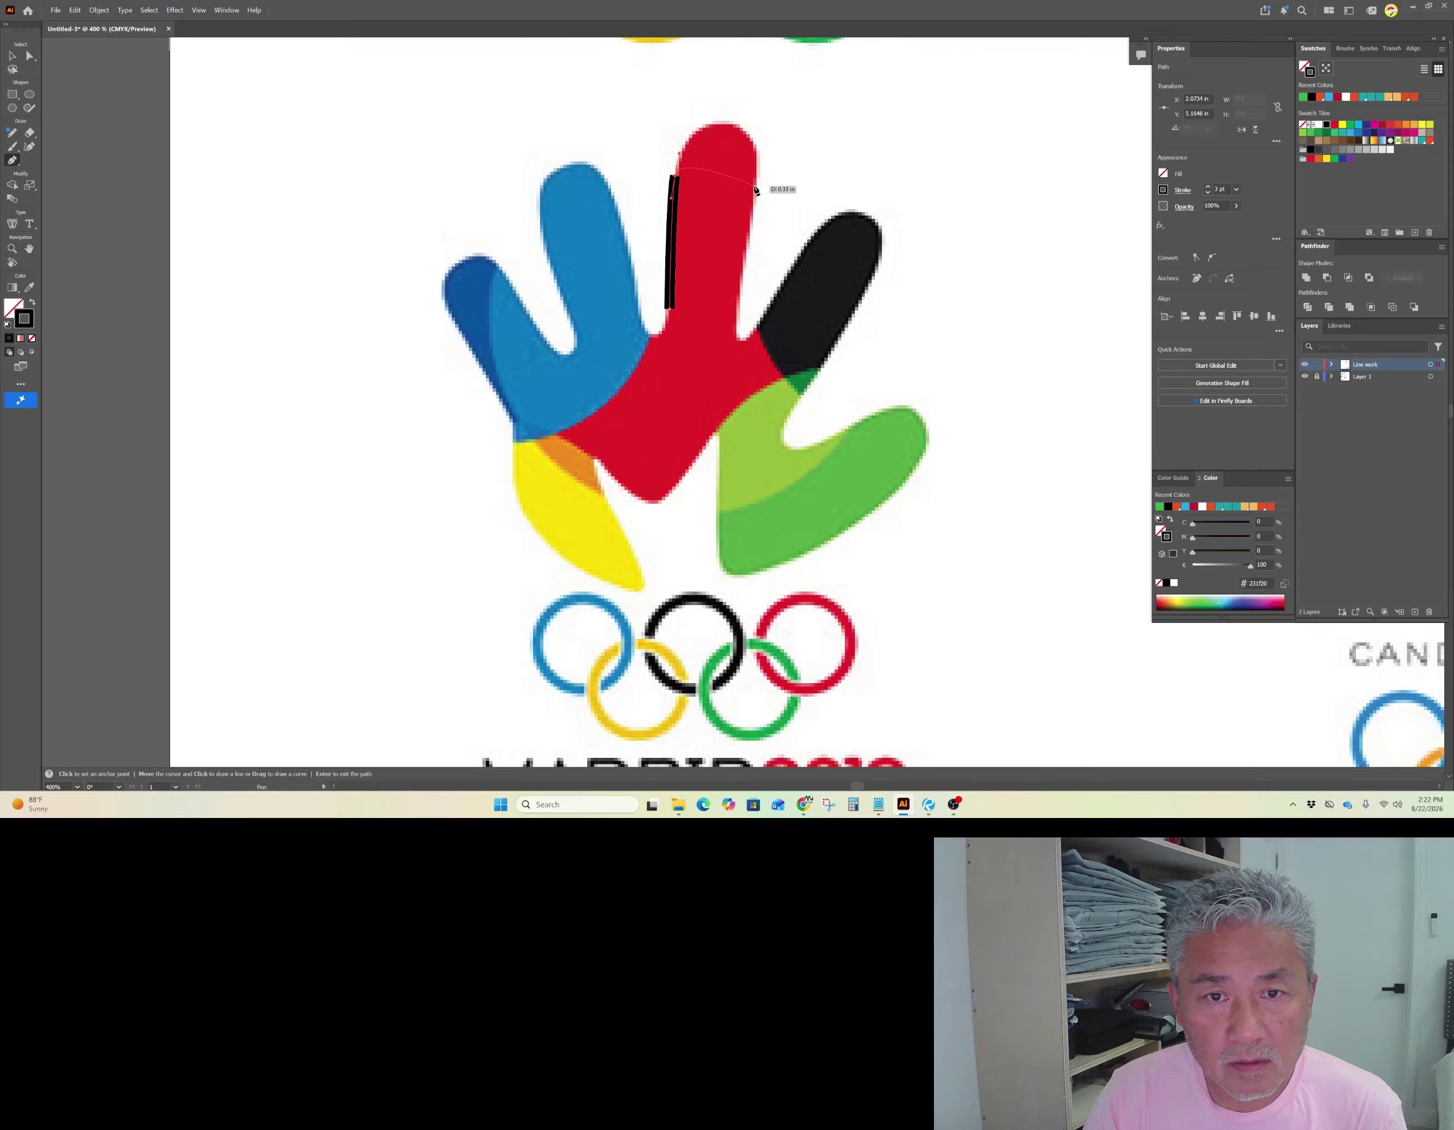
mouse_move(747, 251)
mouse_down()
mouse_move(742, 326)
mouse_move(736, 314)
mouse_move(834, 224)
mouse_move(868, 234)
mouse_move(864, 210)
mouse_move(915, 240)
mouse_up()
key(Return)
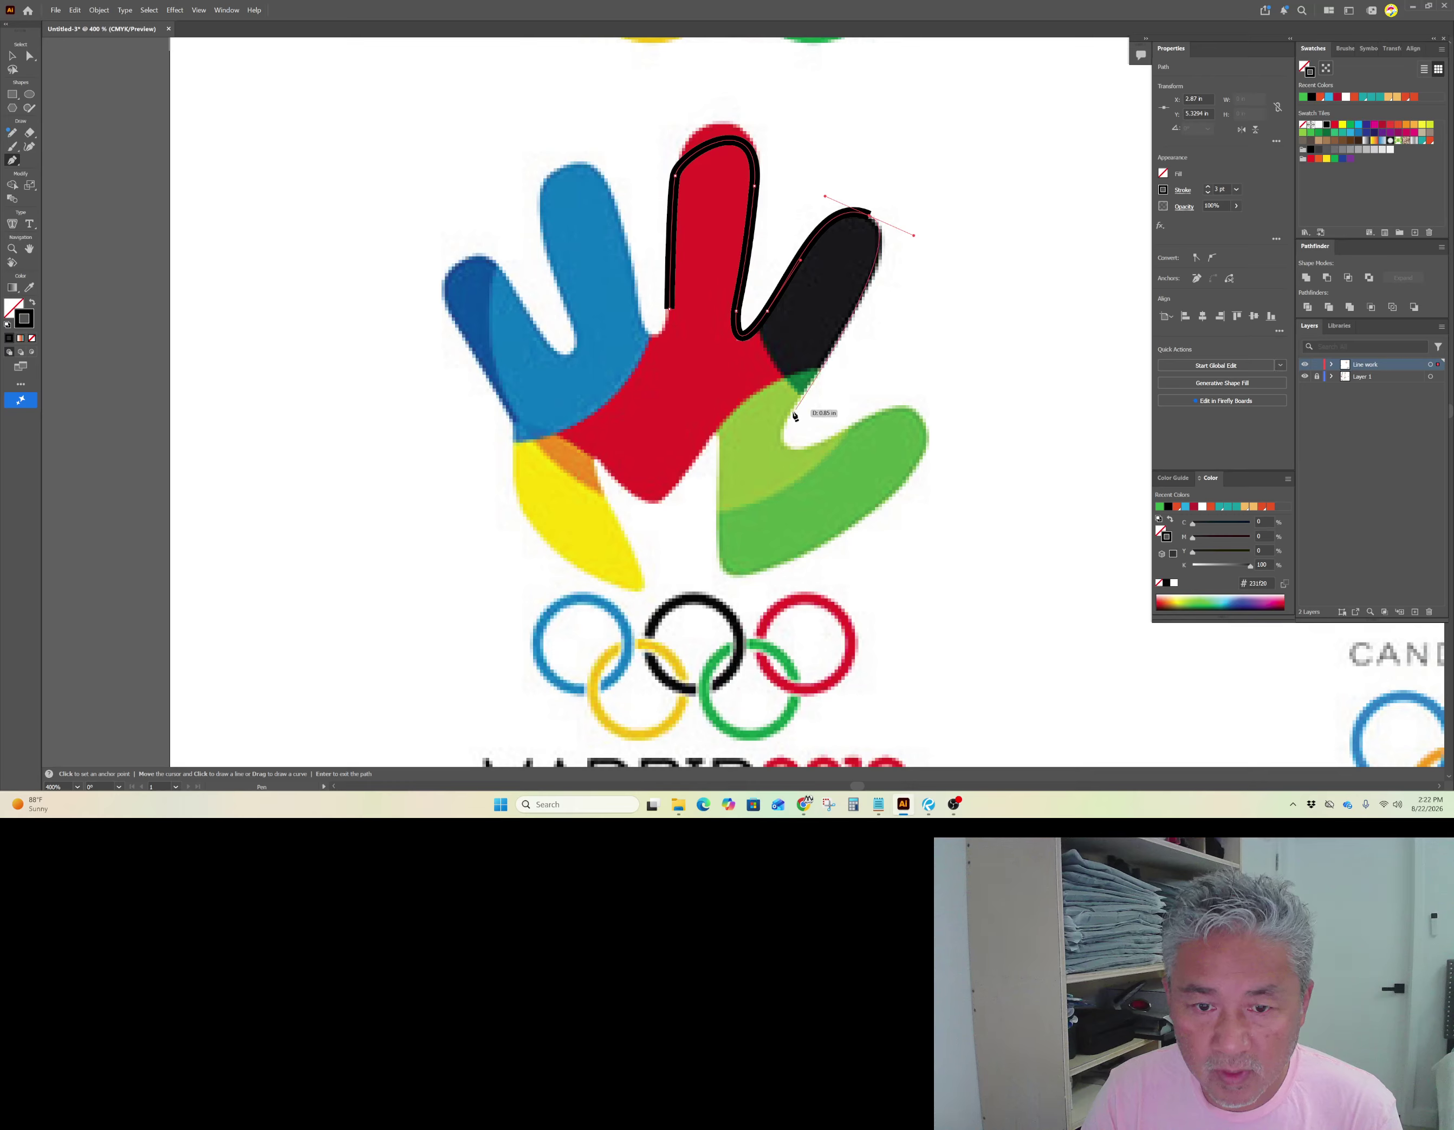
- Continue the hand outline down the black finger, around the green thumb and to the middle of the palm's base
click(796, 406)
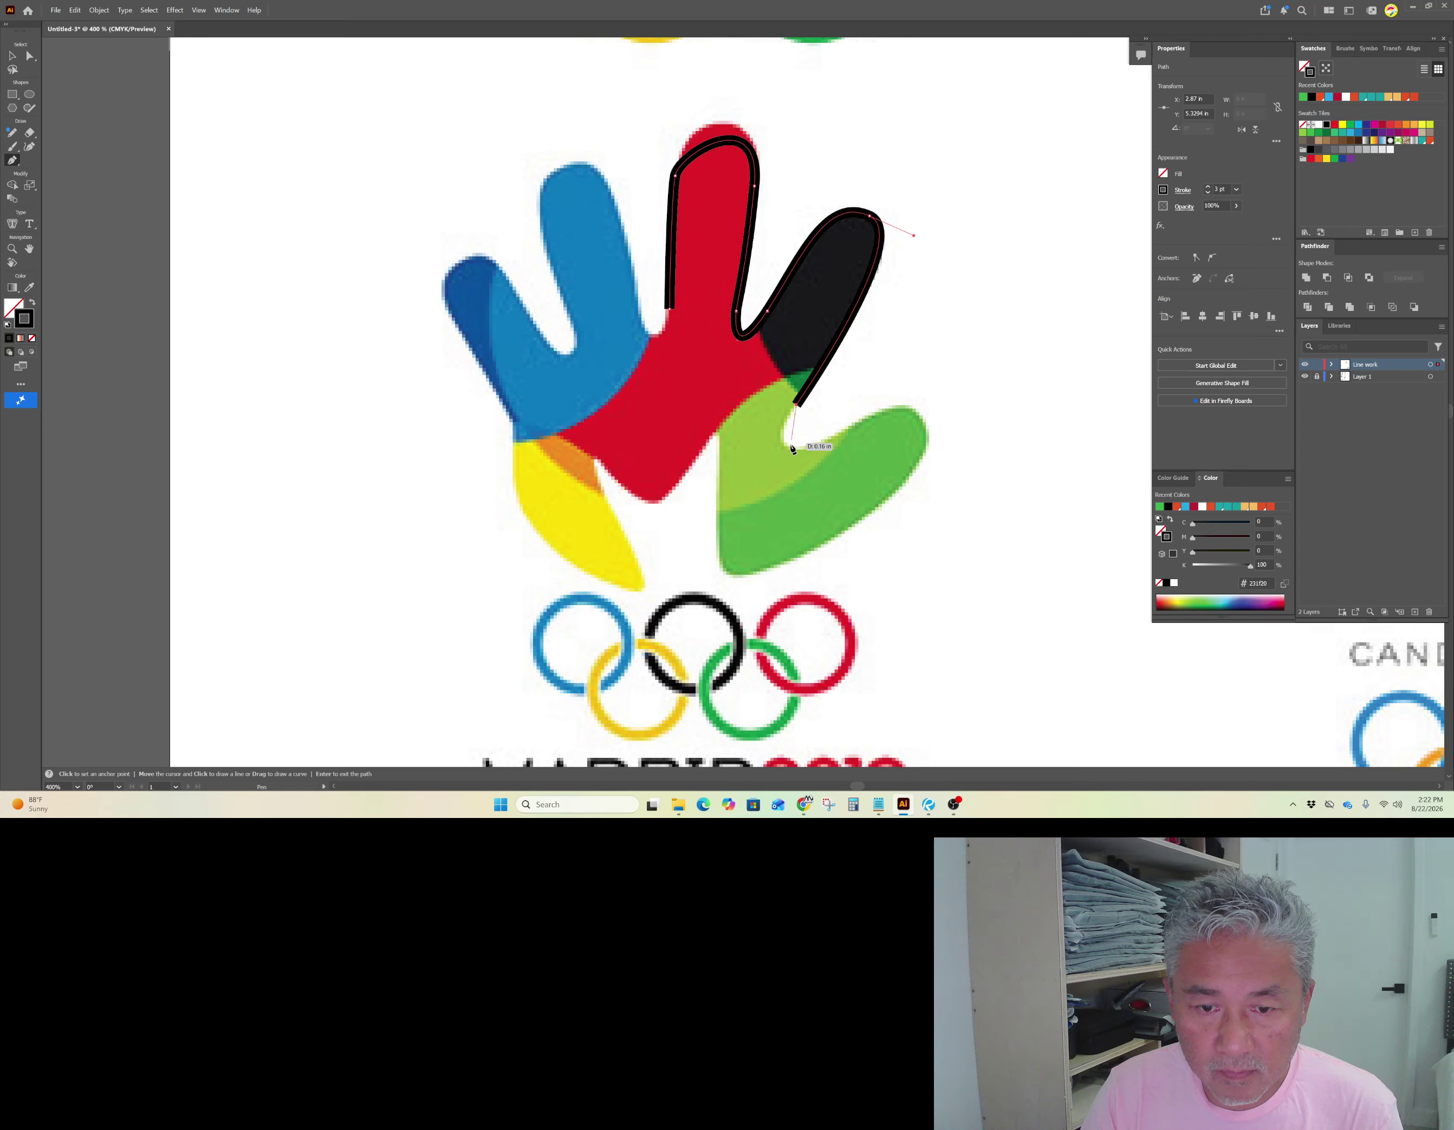
mouse_move(786, 445)
mouse_down()
mouse_move(807, 473)
mouse_move(802, 460)
mouse_up()
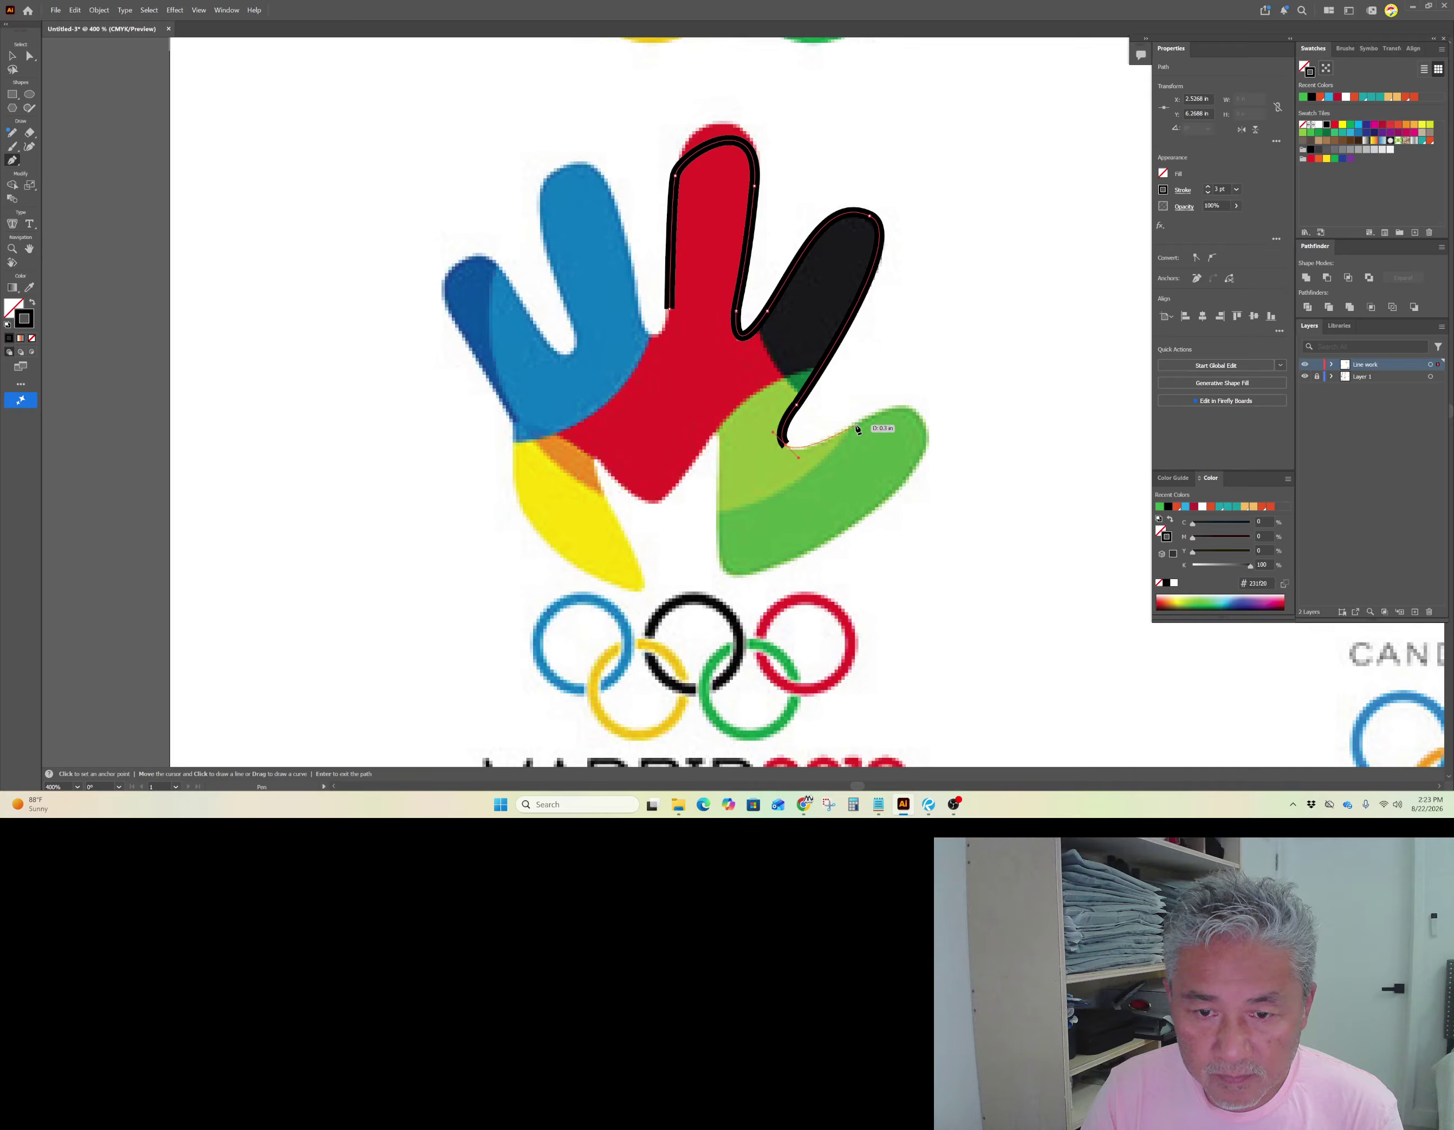
click(856, 427)
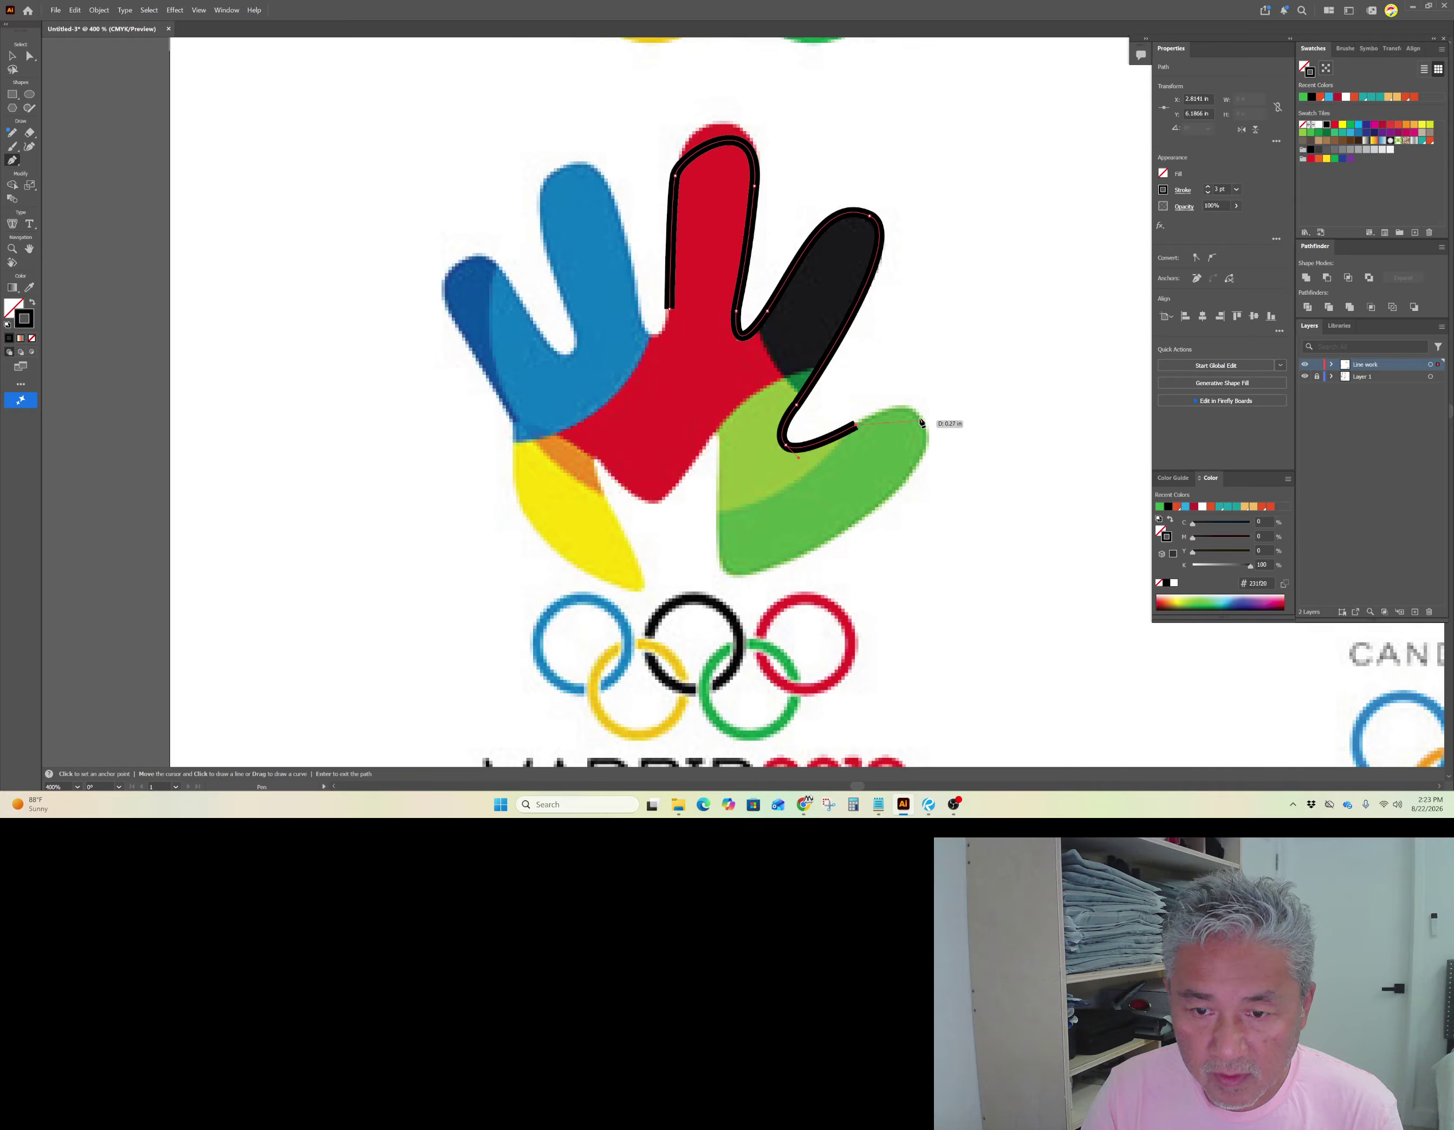
drag(922, 419, 939, 444)
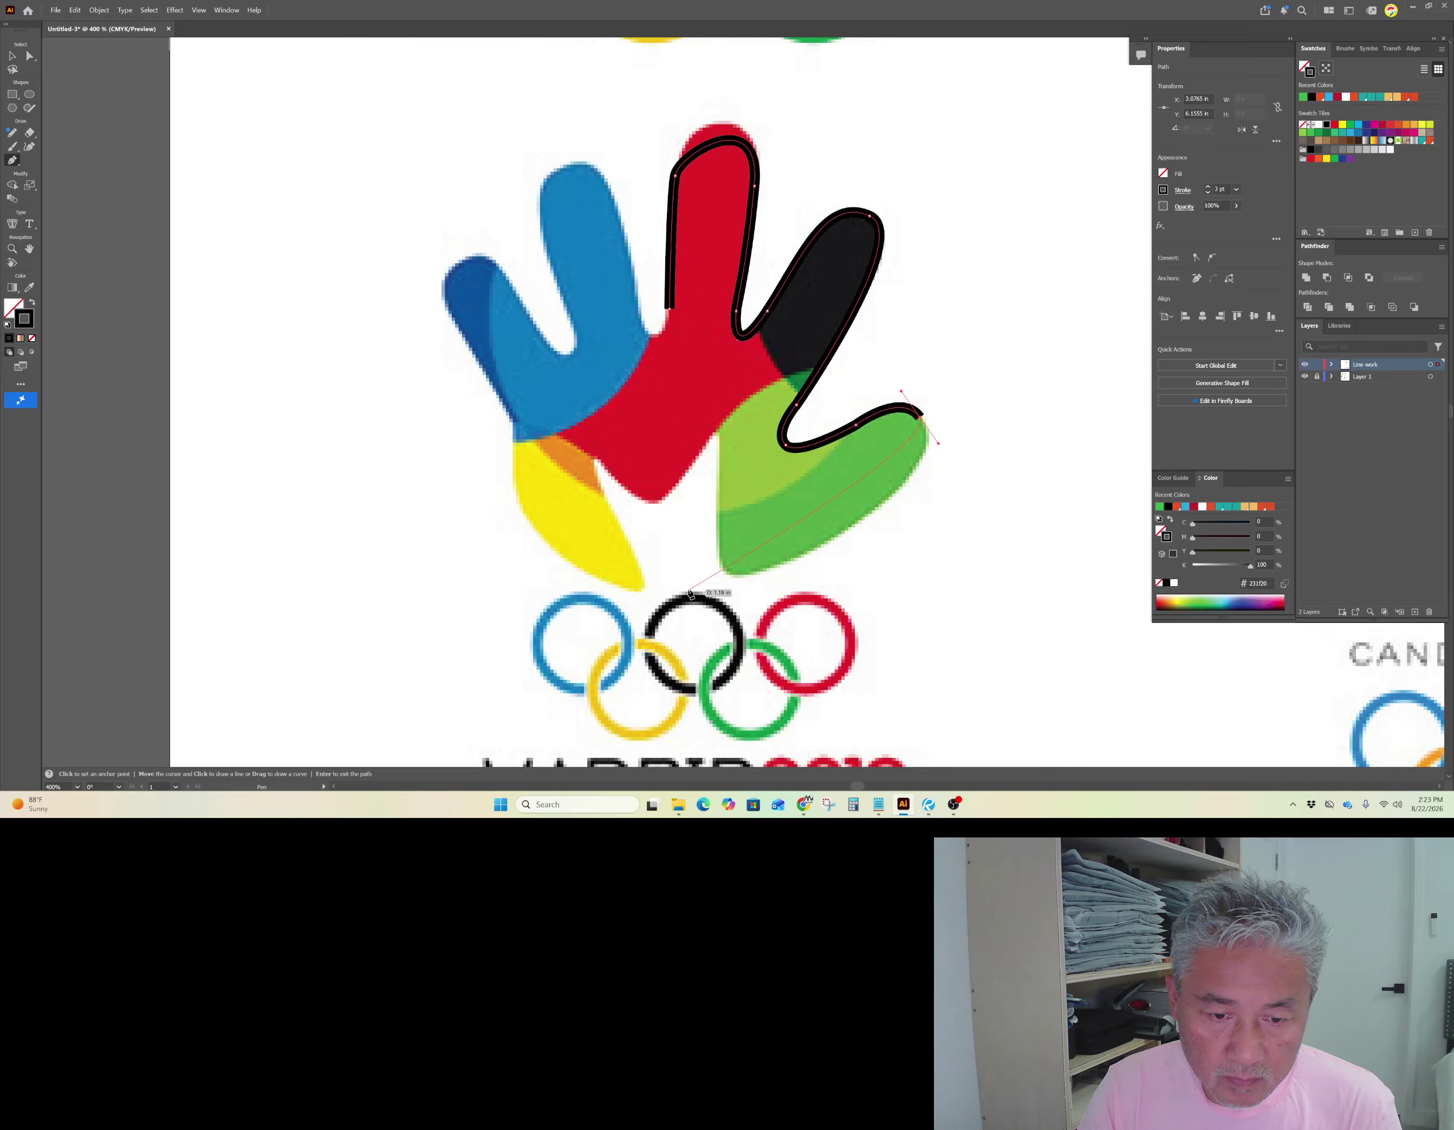
drag(691, 590, 505, 619)
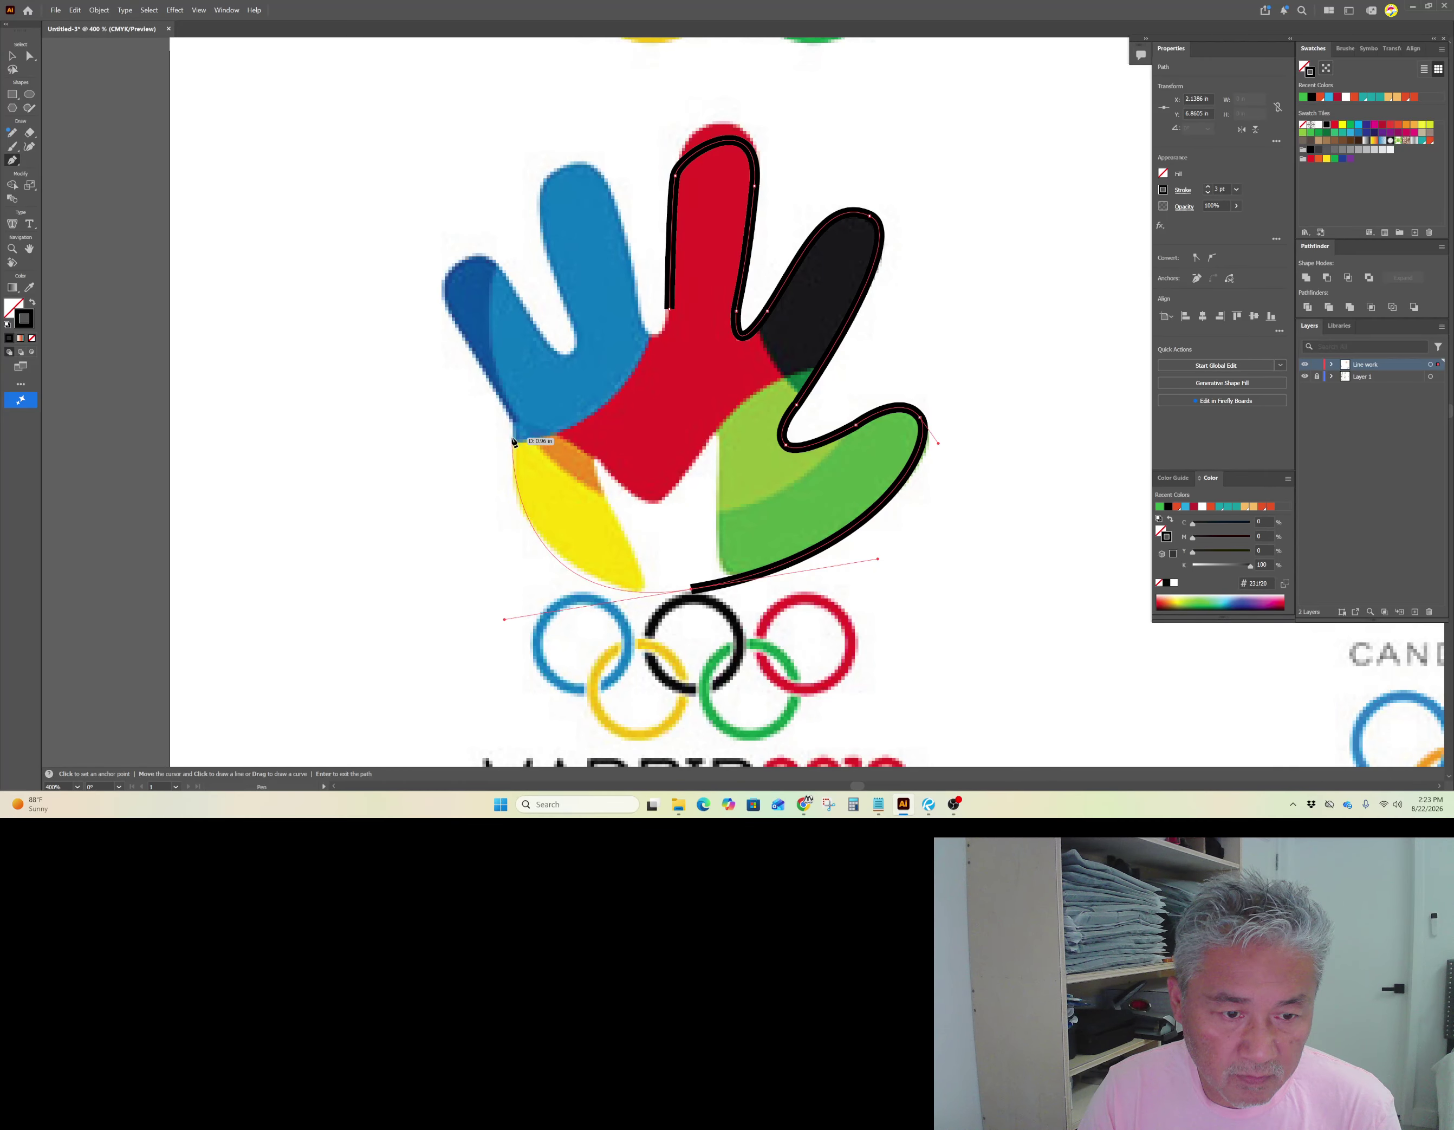
- Extend the outline around the yellow side of the palm and up the dark blue little finger's outer edge to its tip
click(510, 438)
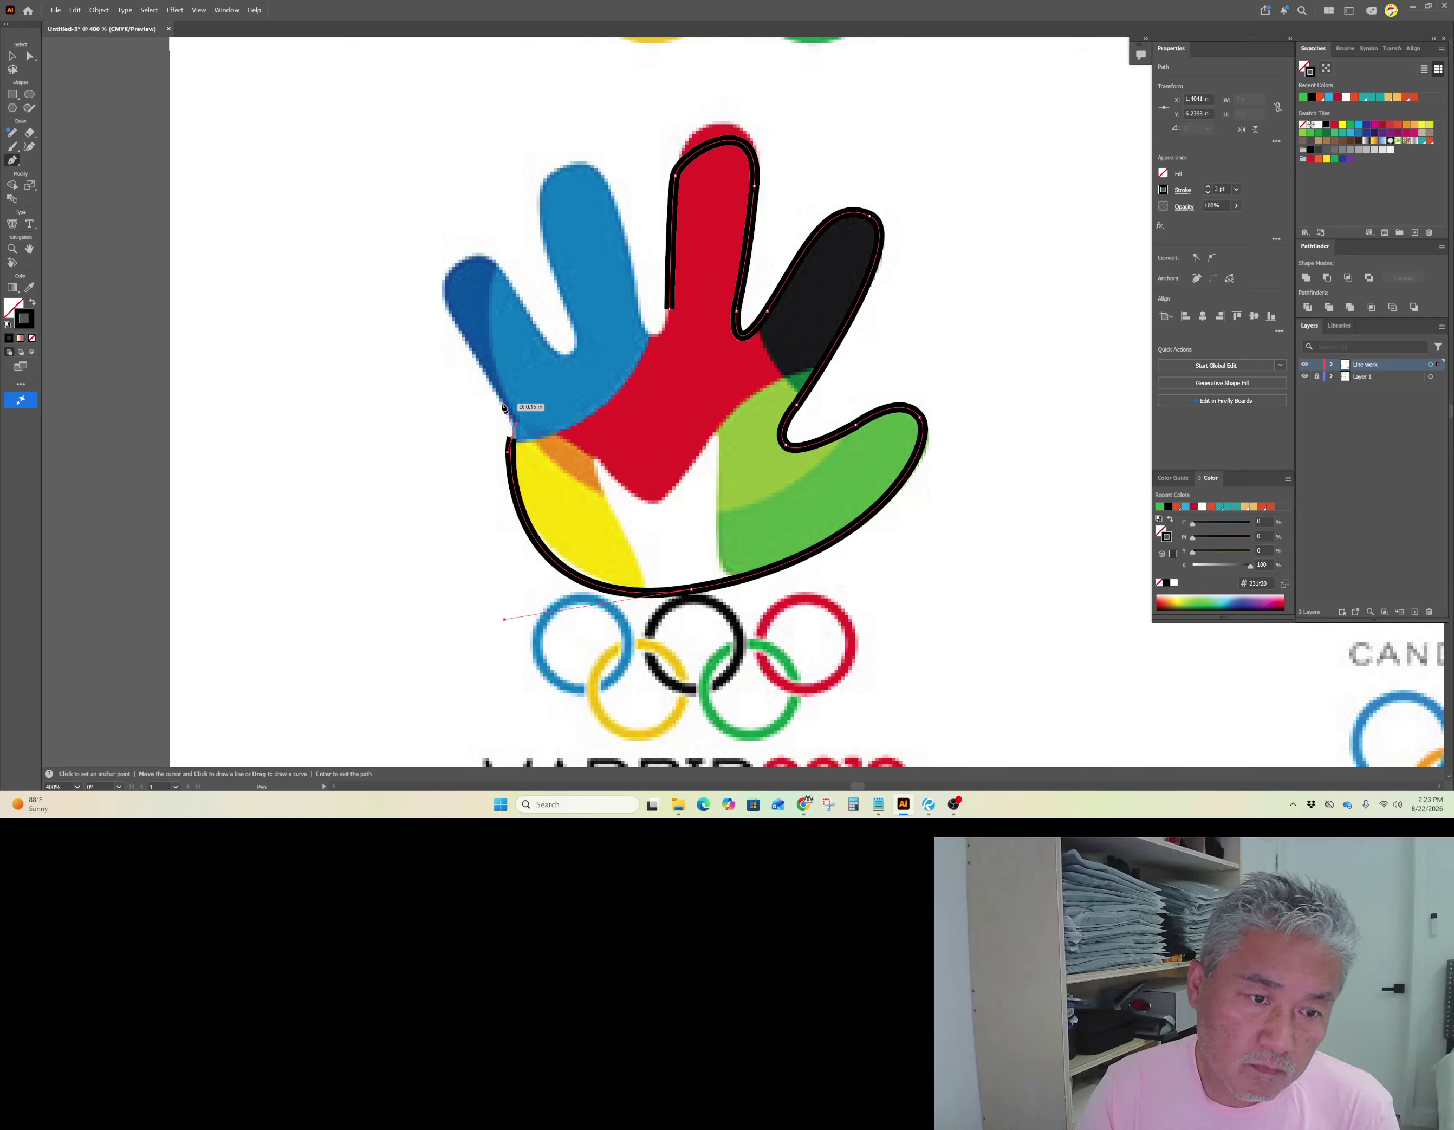
click(502, 406)
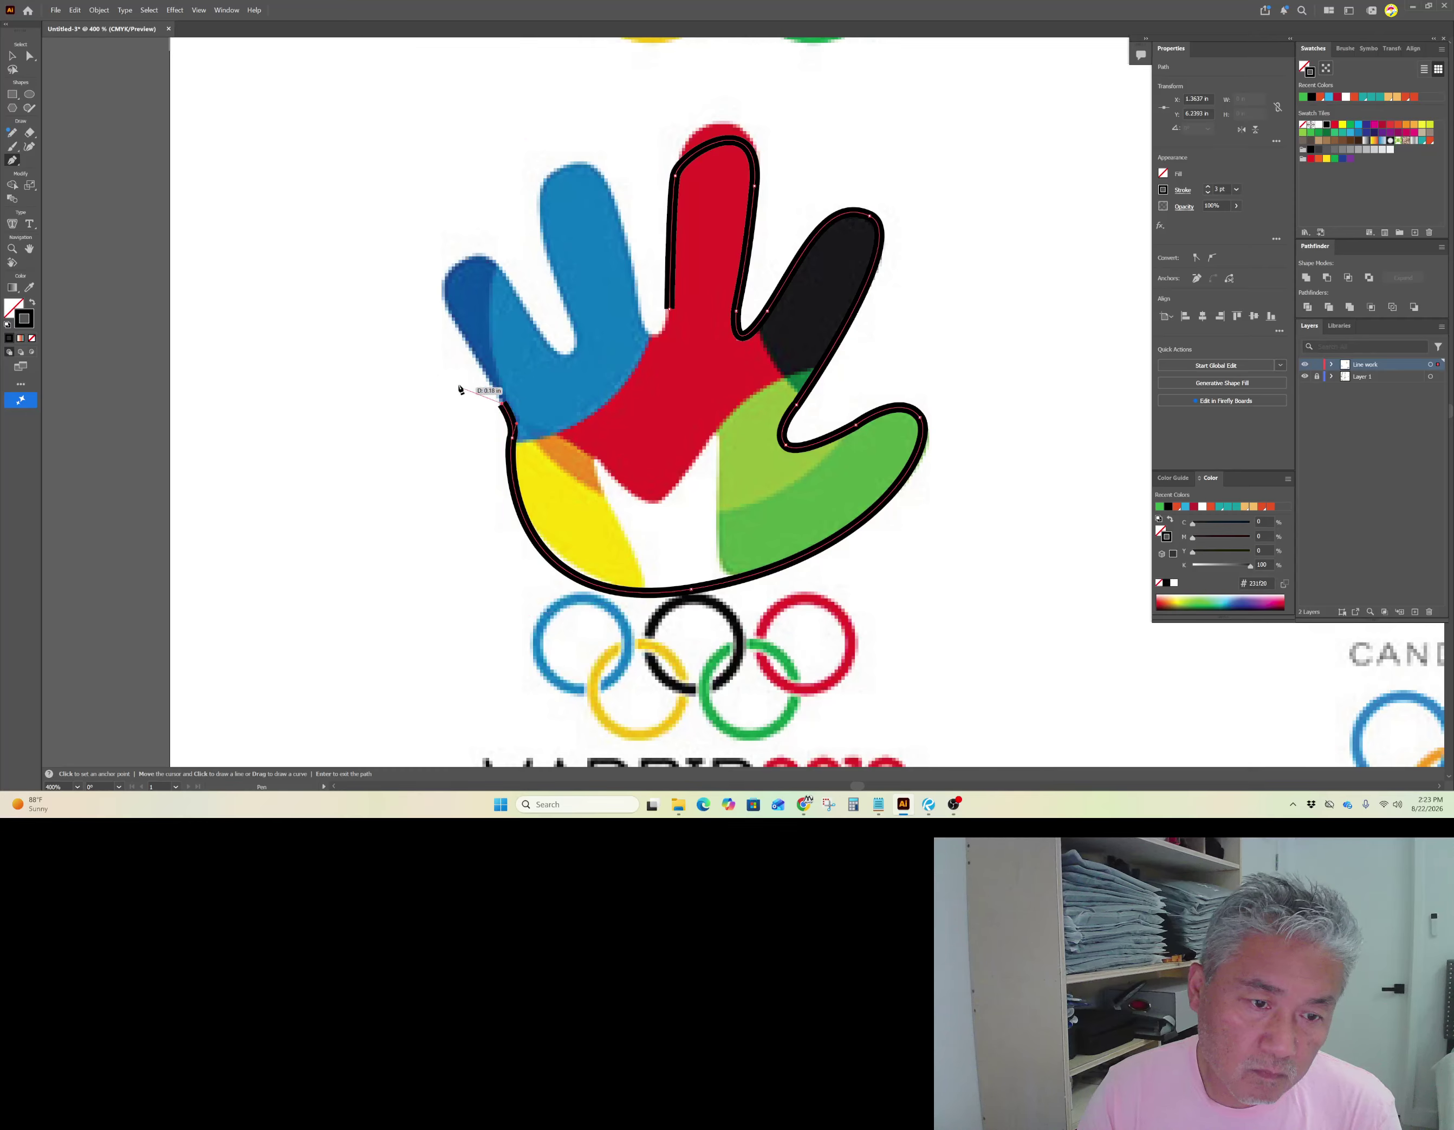
click(451, 323)
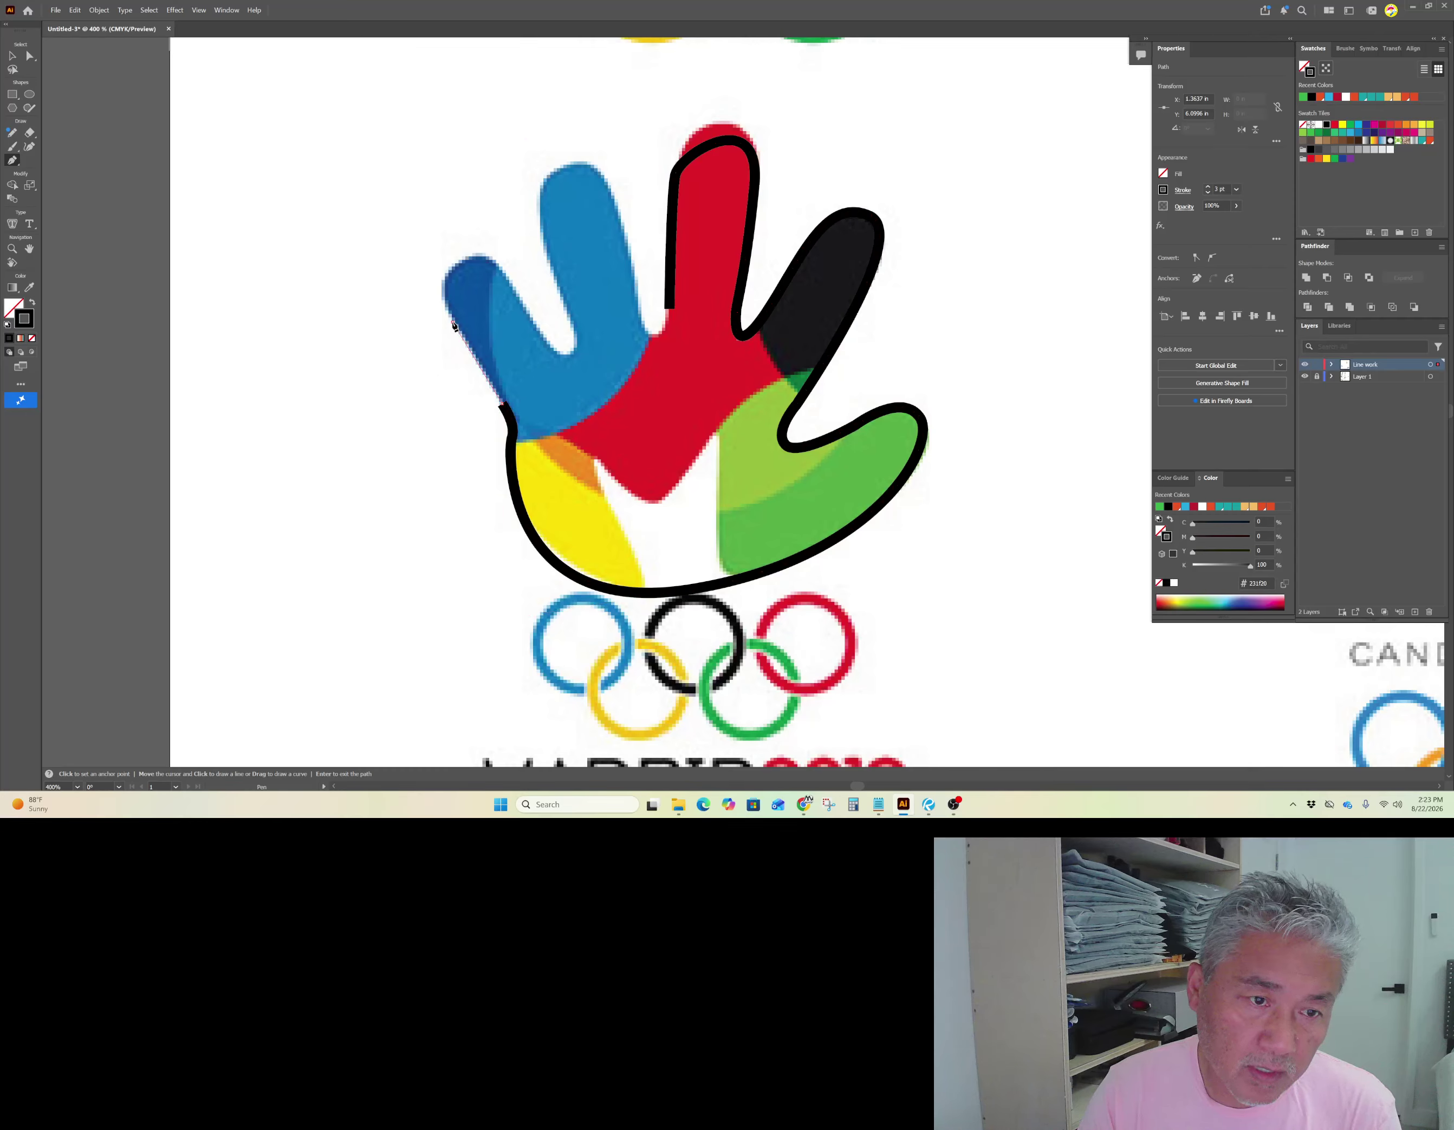
key(Return)
mouse_move(453, 267)
mouse_down()
mouse_move(493, 251)
mouse_move(475, 254)
mouse_up()
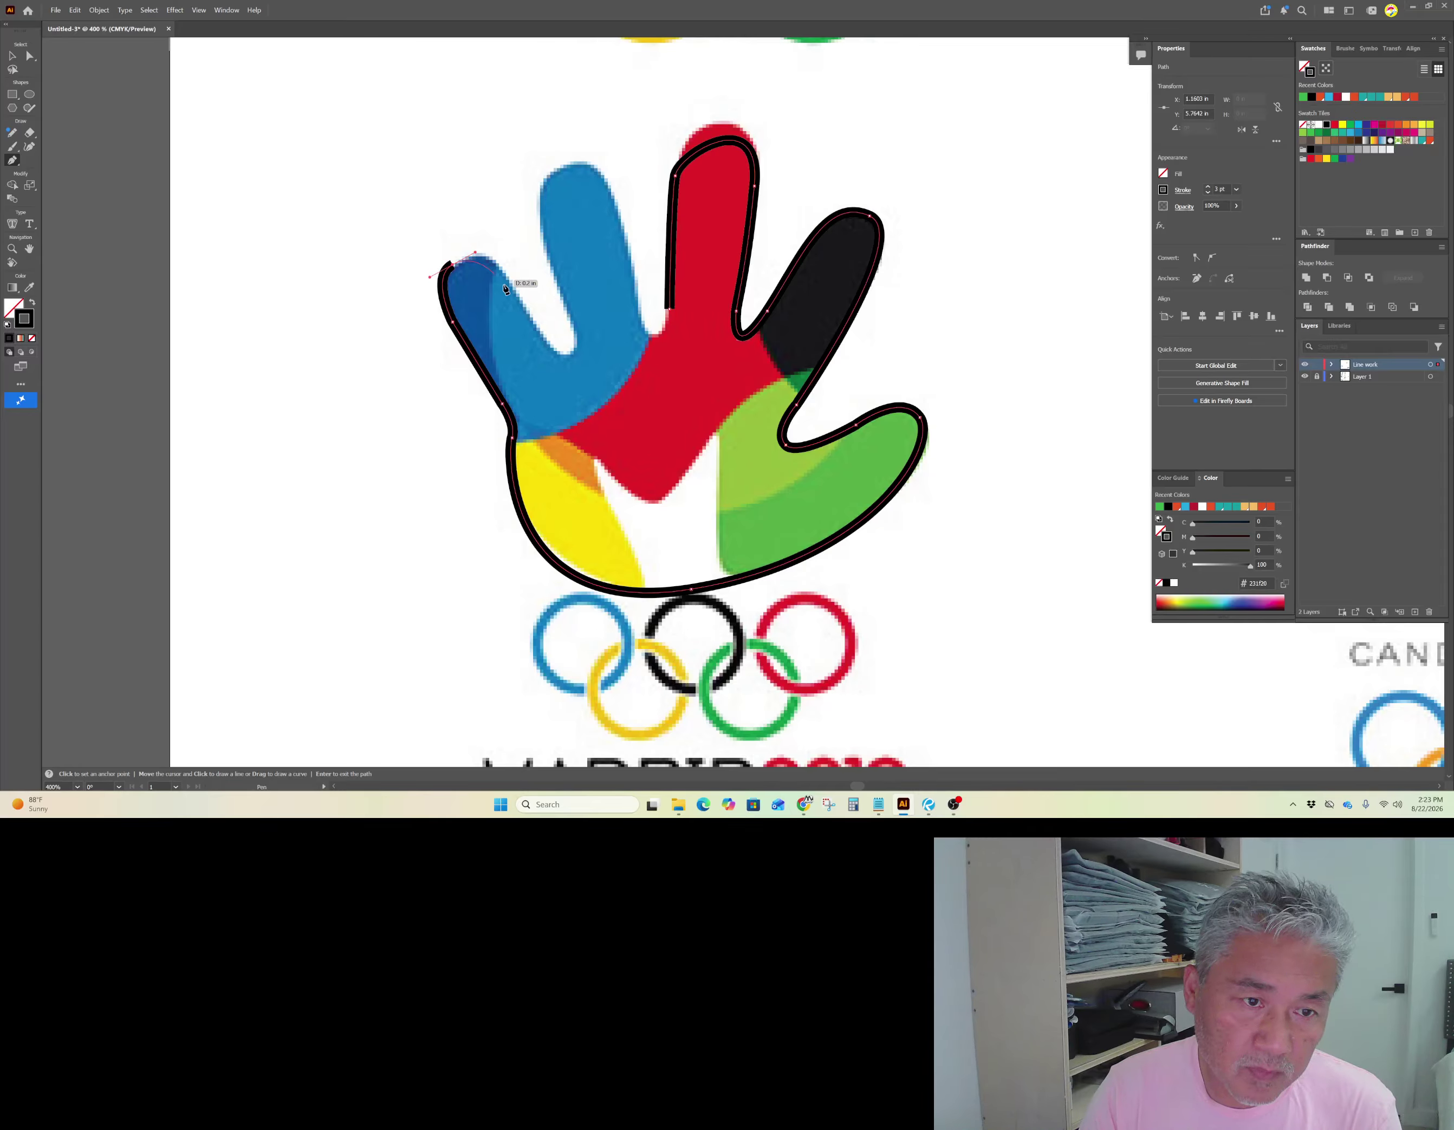
- Trace the little finger's inner edge and the curved gap beside it, continuing partway up the light blue finger
click(513, 287)
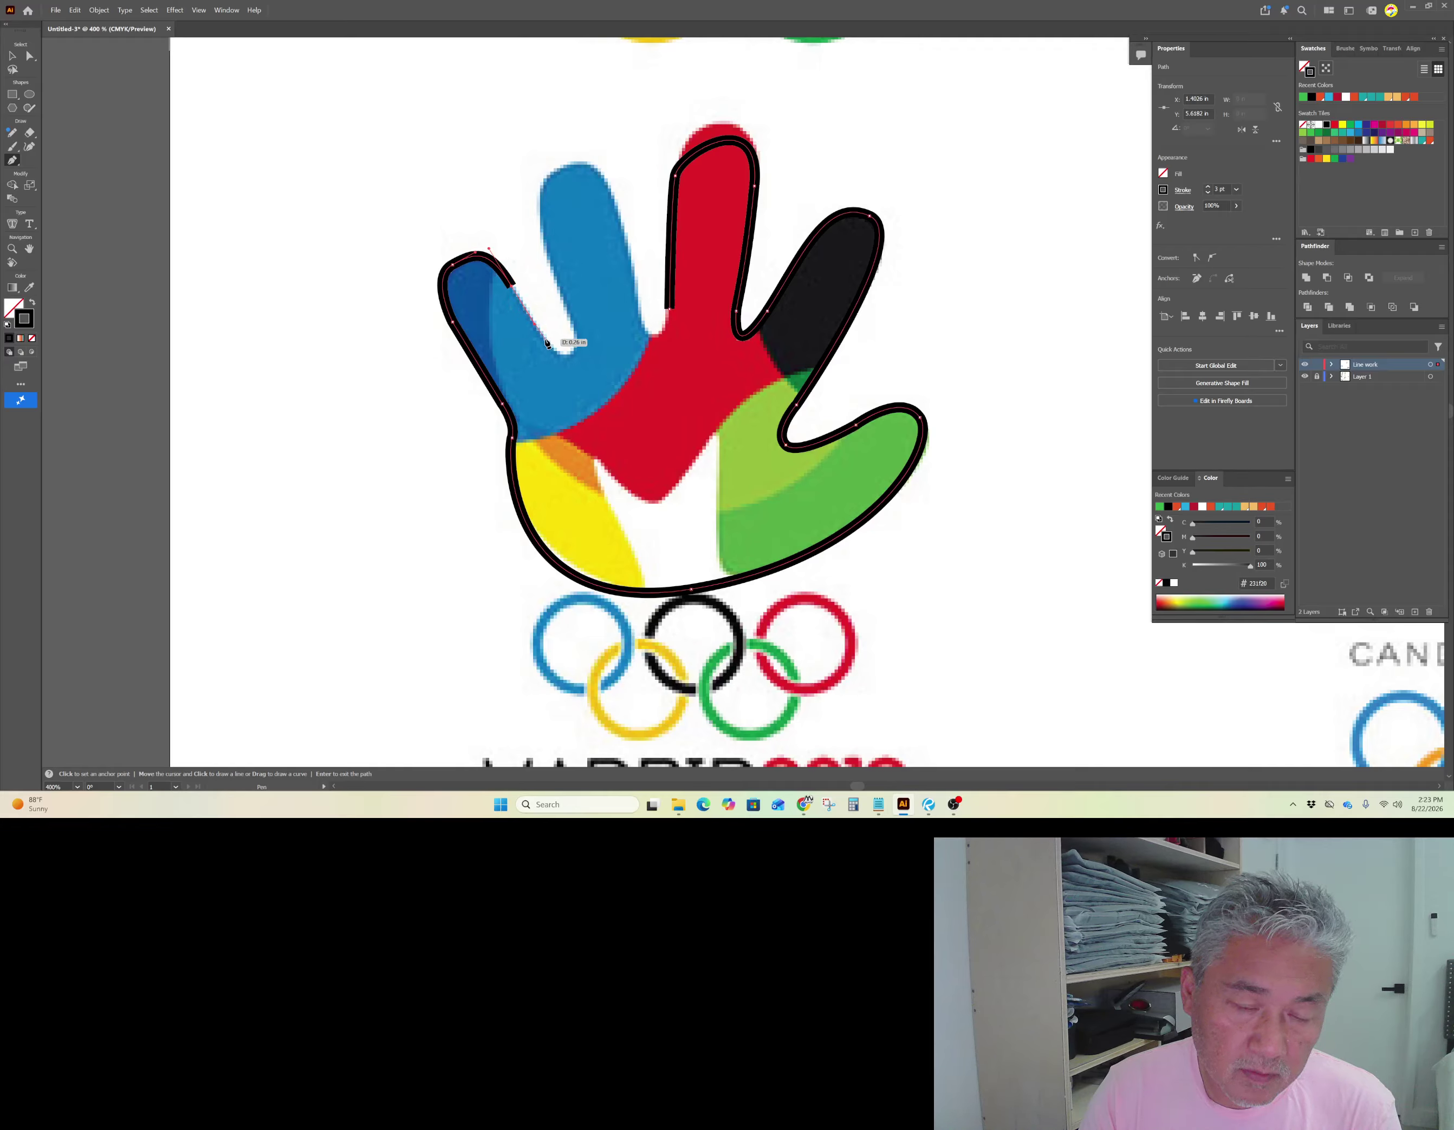
click(544, 338)
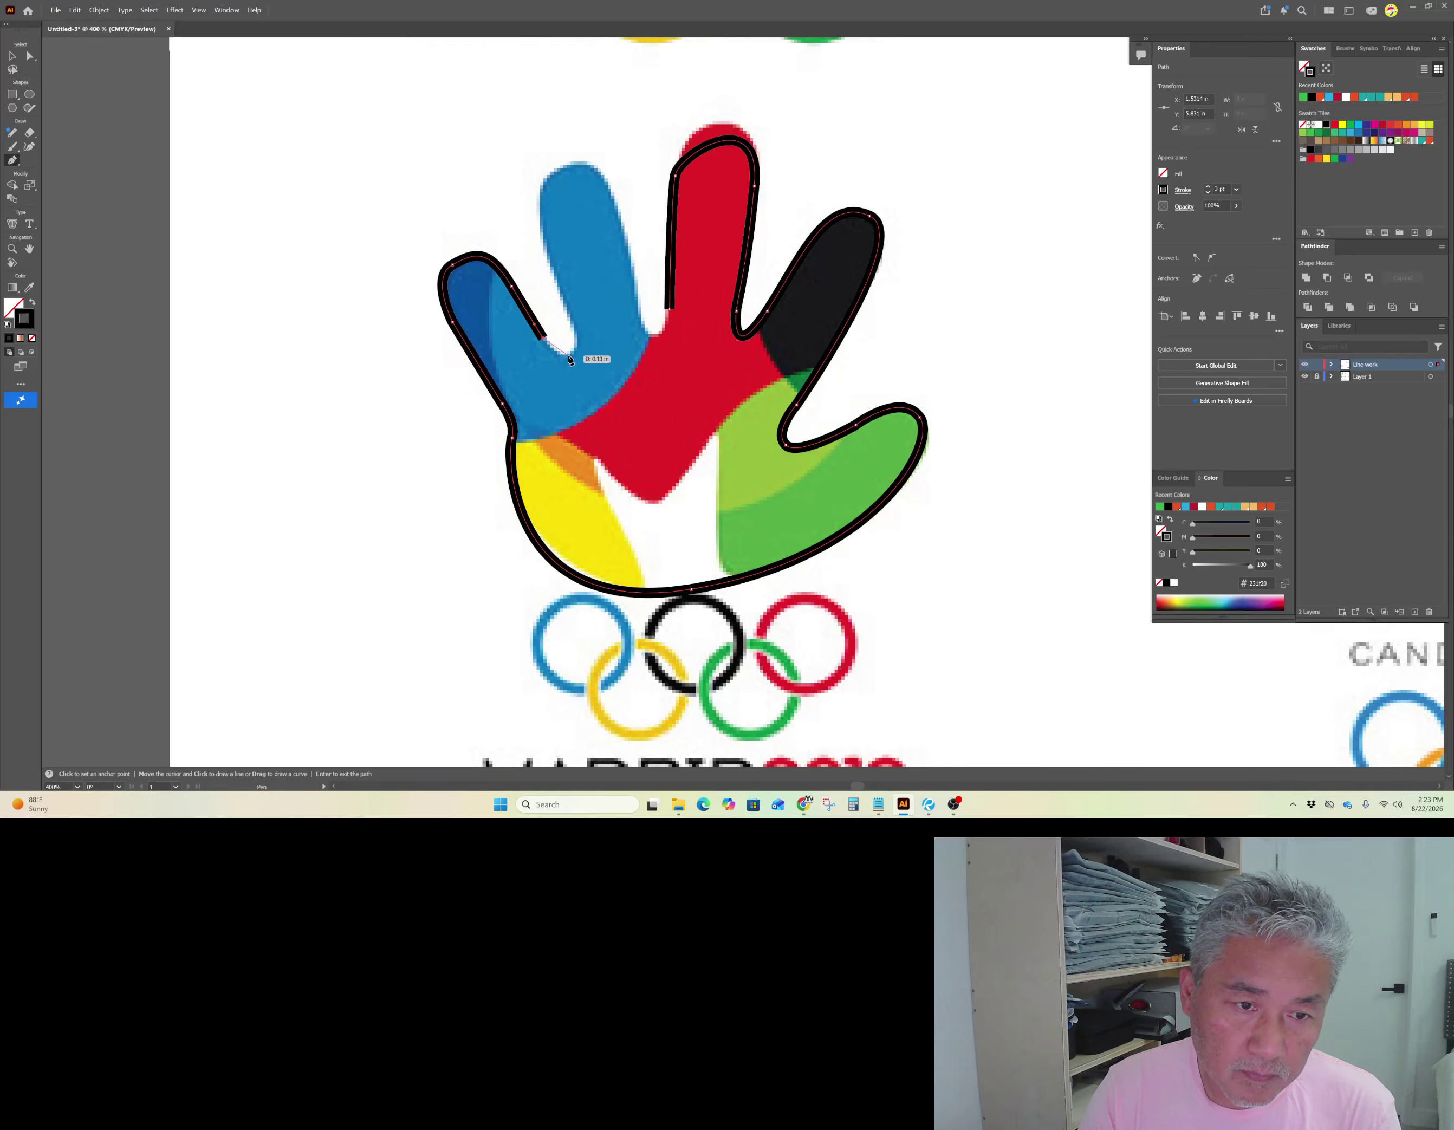
key(ctrl+z)
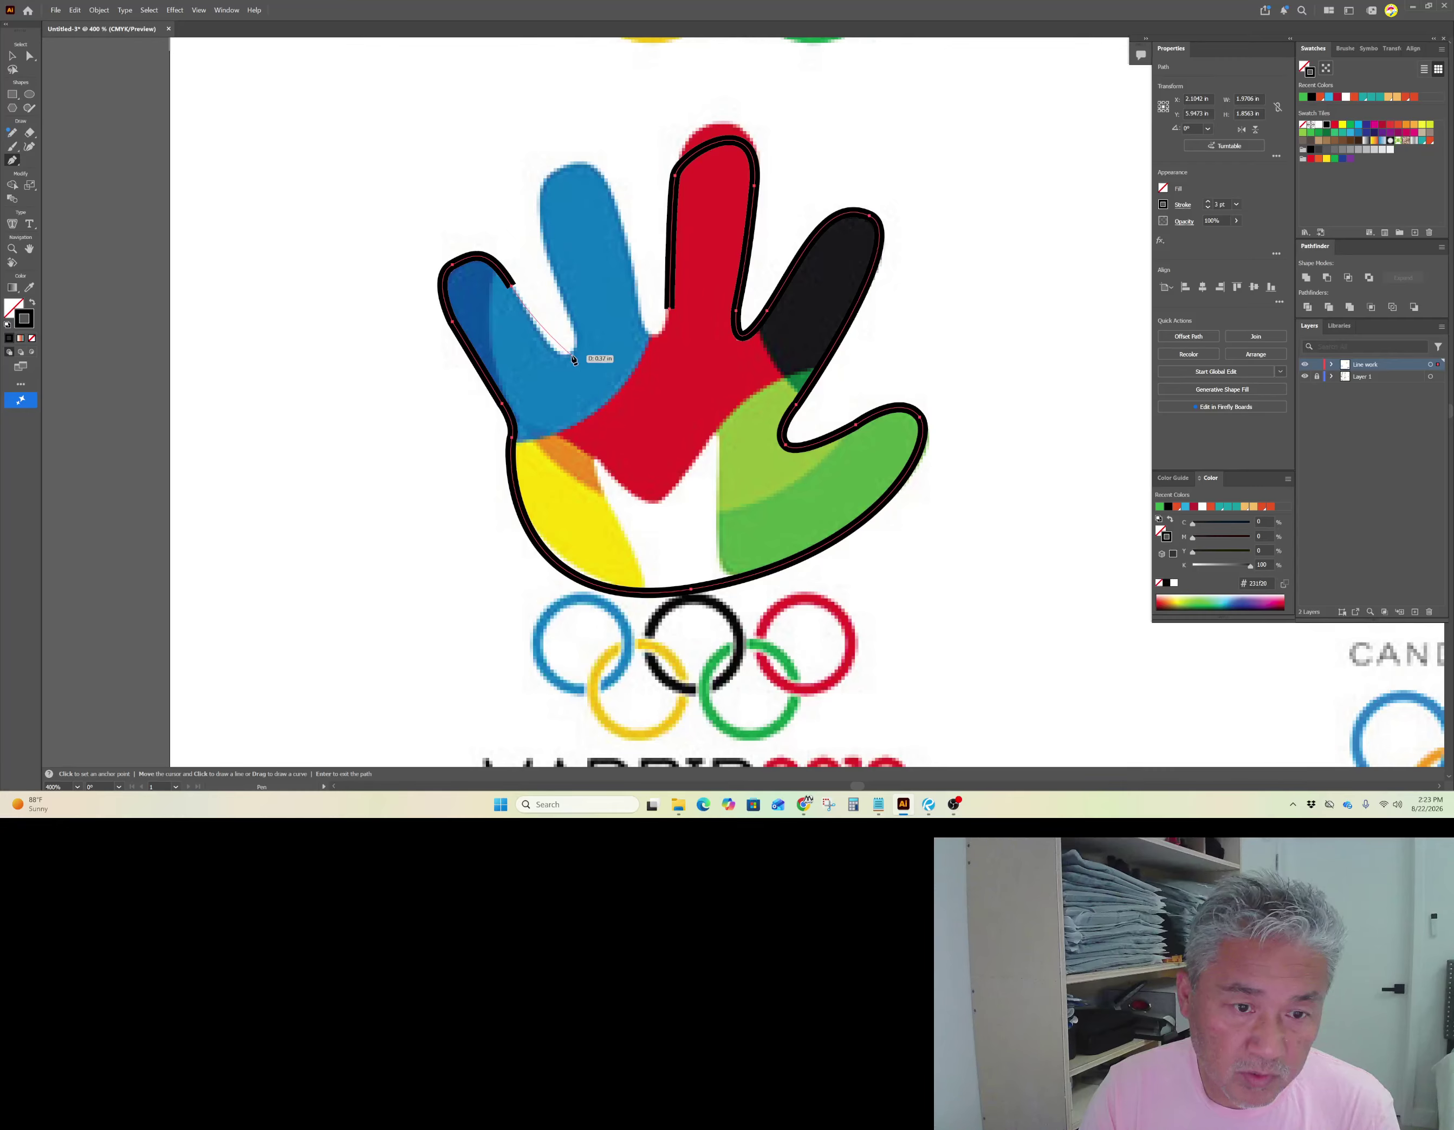
mouse_move(572, 356)
mouse_down()
mouse_move(601, 349)
mouse_move(588, 349)
mouse_up()
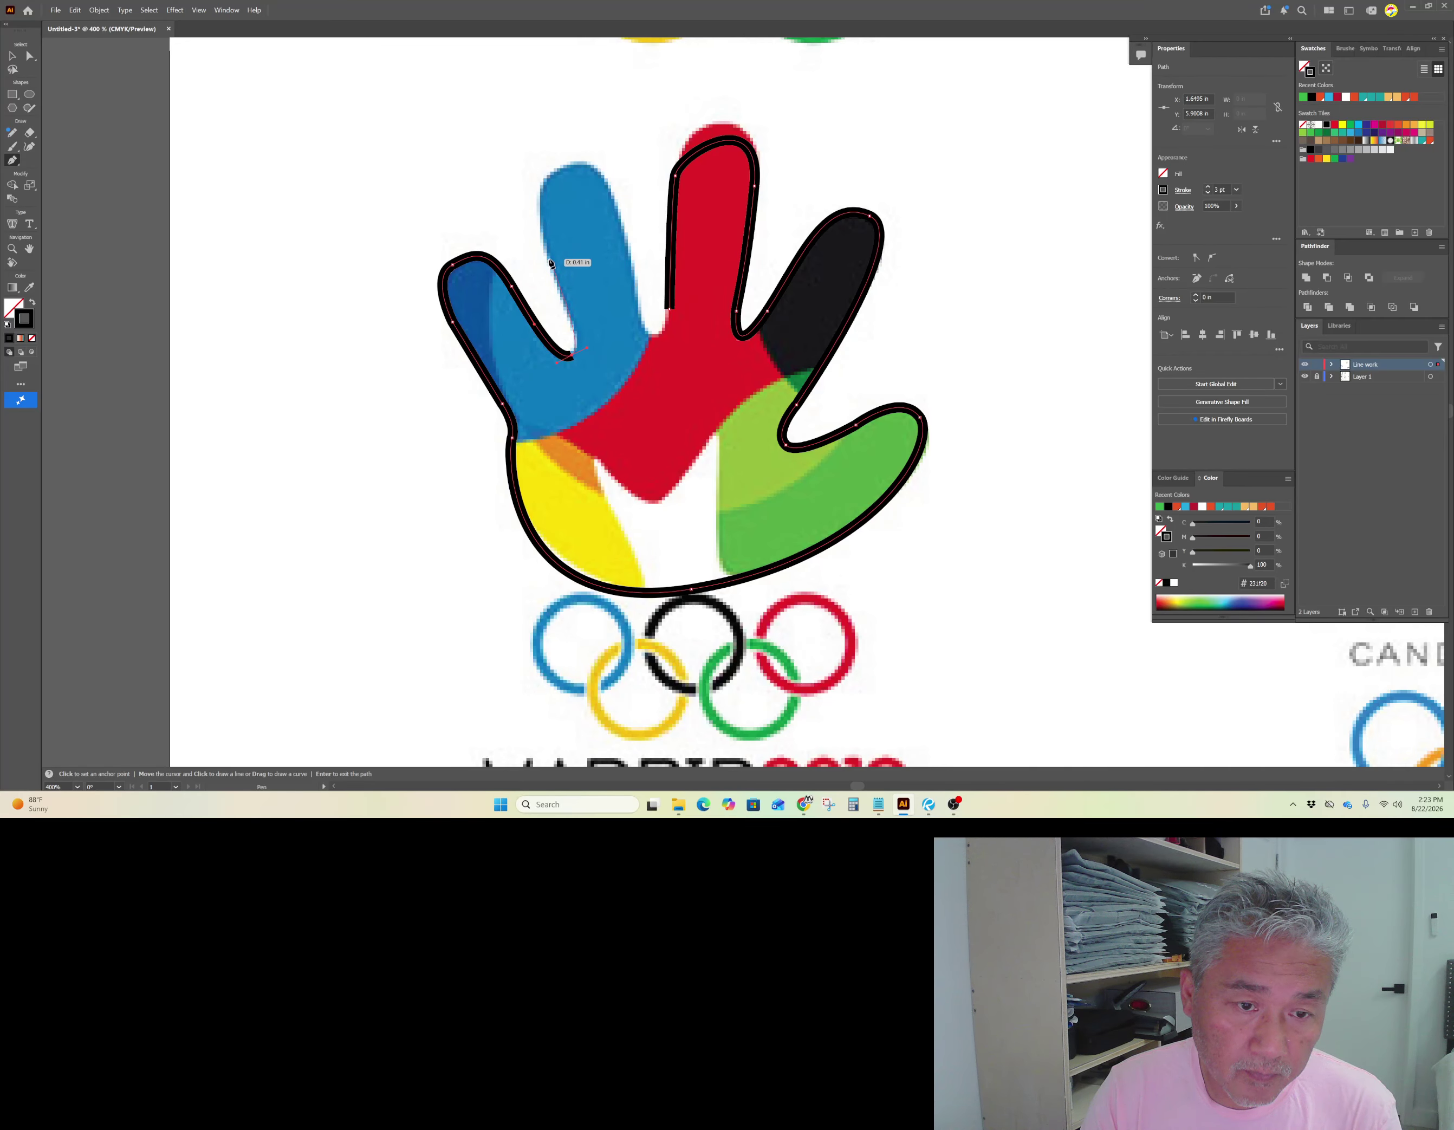
click(550, 262)
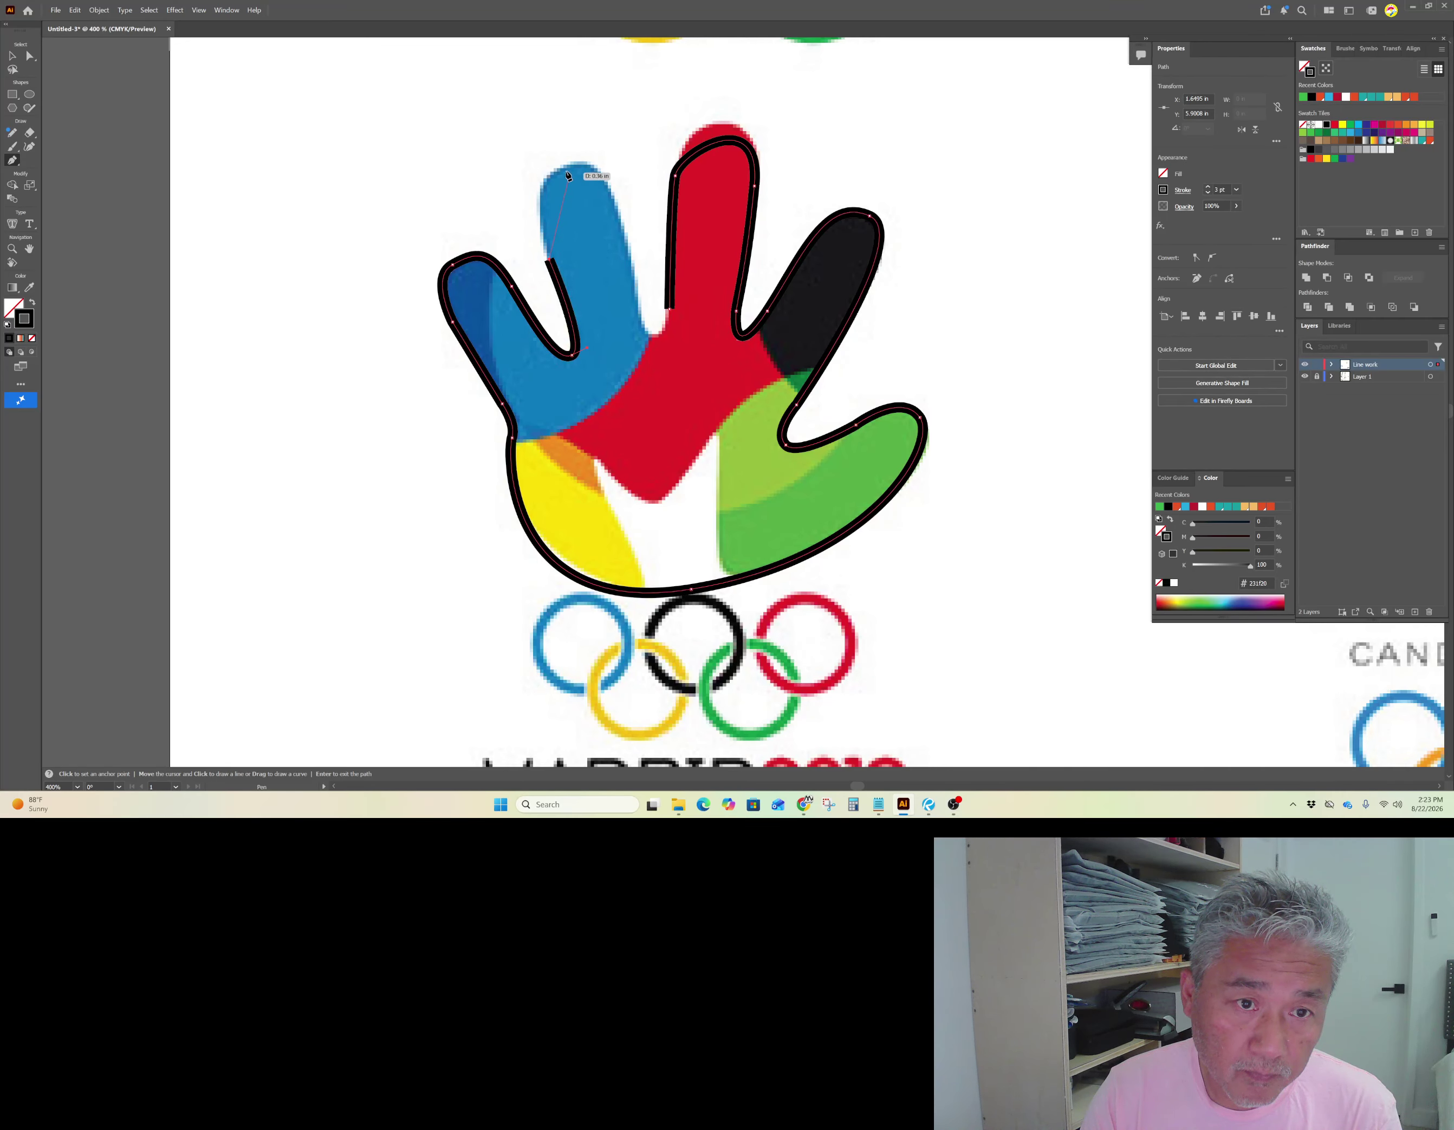
- Trace around the light blue finger and the gap beside the red finger, closing the path at its starting point
drag(564, 168, 610, 156)
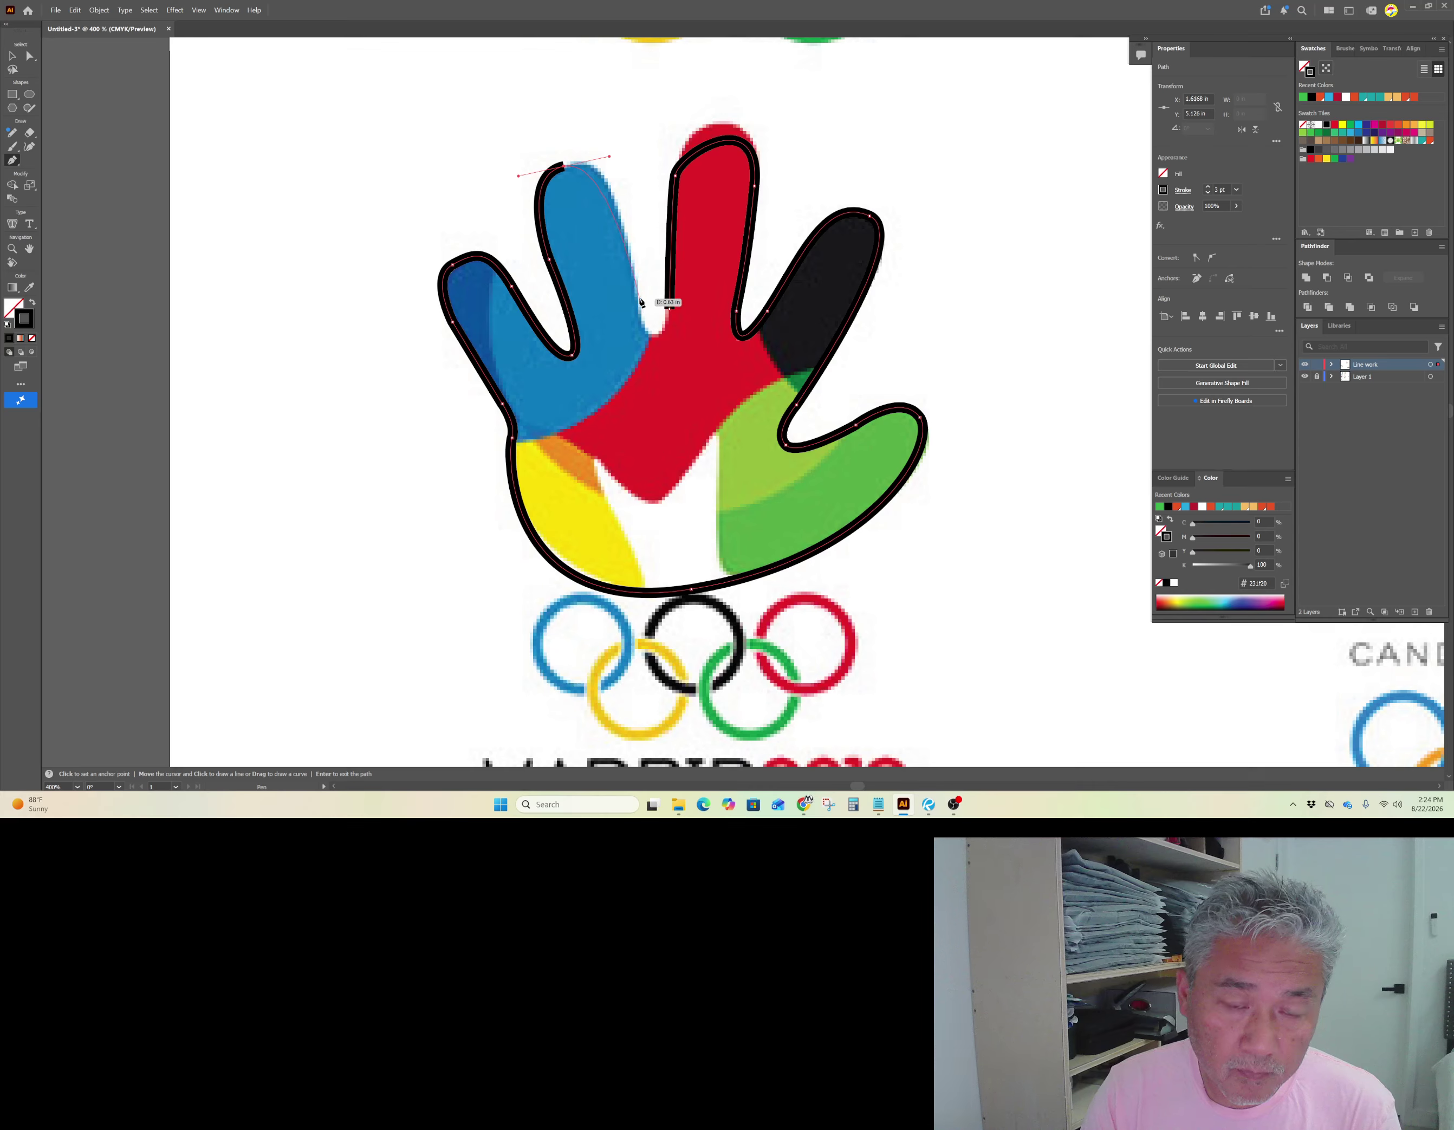
mouse_move(630, 246)
mouse_down()
mouse_move(663, 336)
mouse_move(676, 322)
mouse_up()
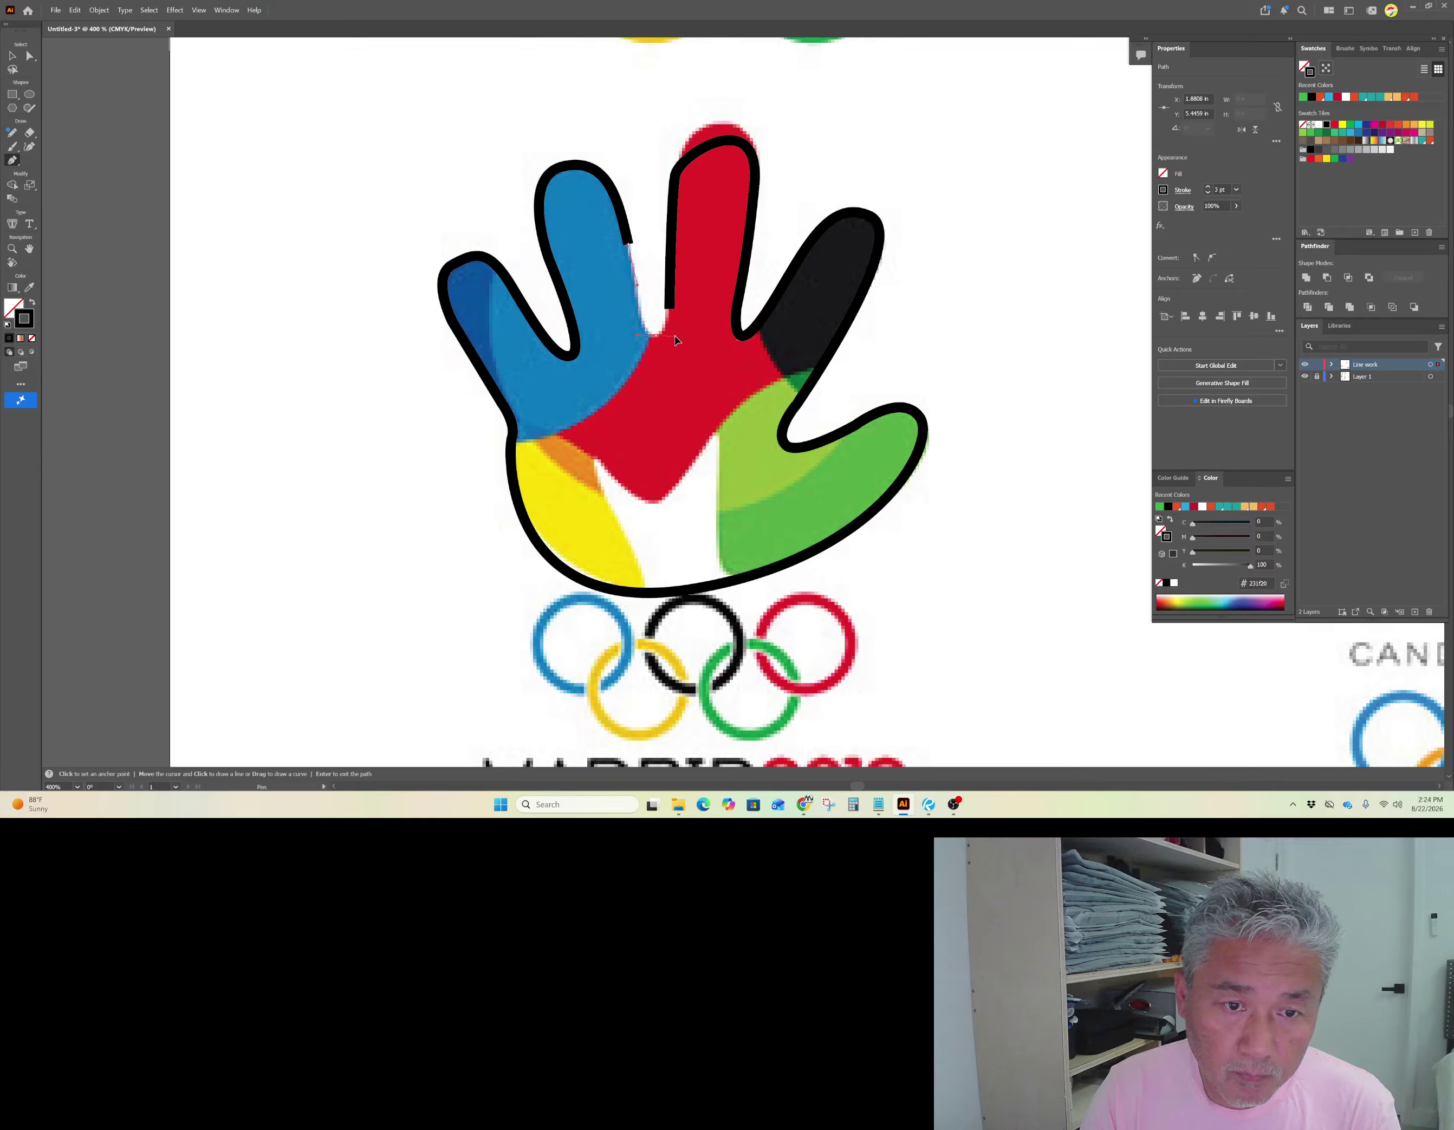
drag(676, 340, 676, 339)
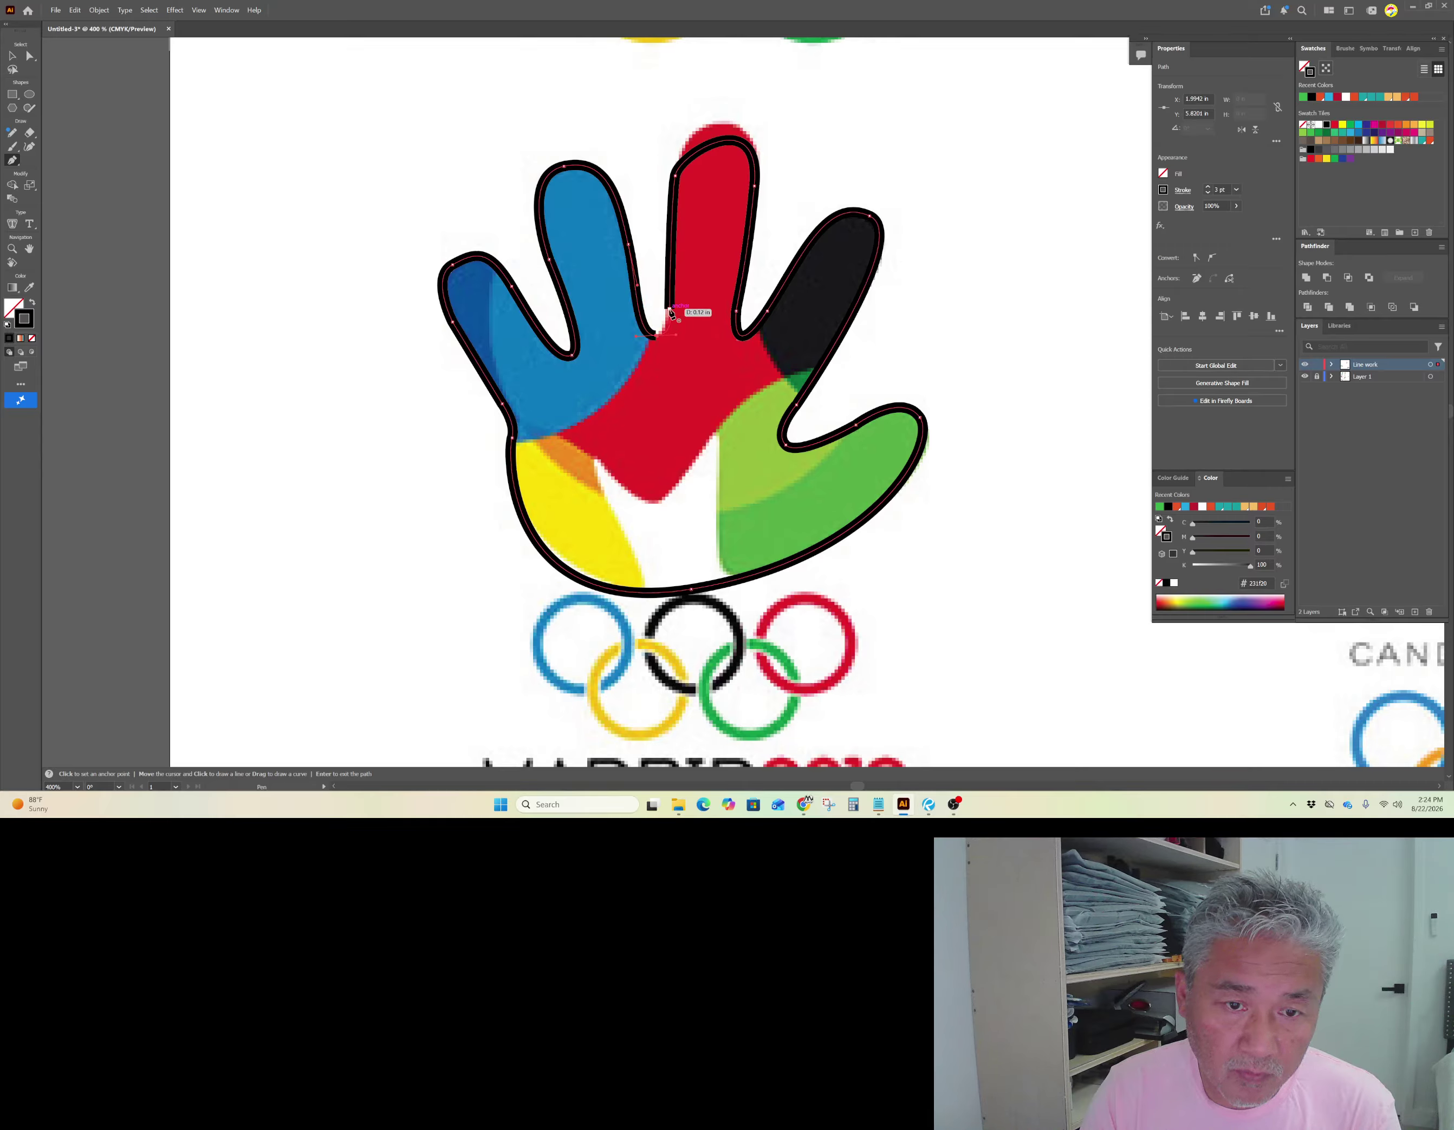
click(671, 312)
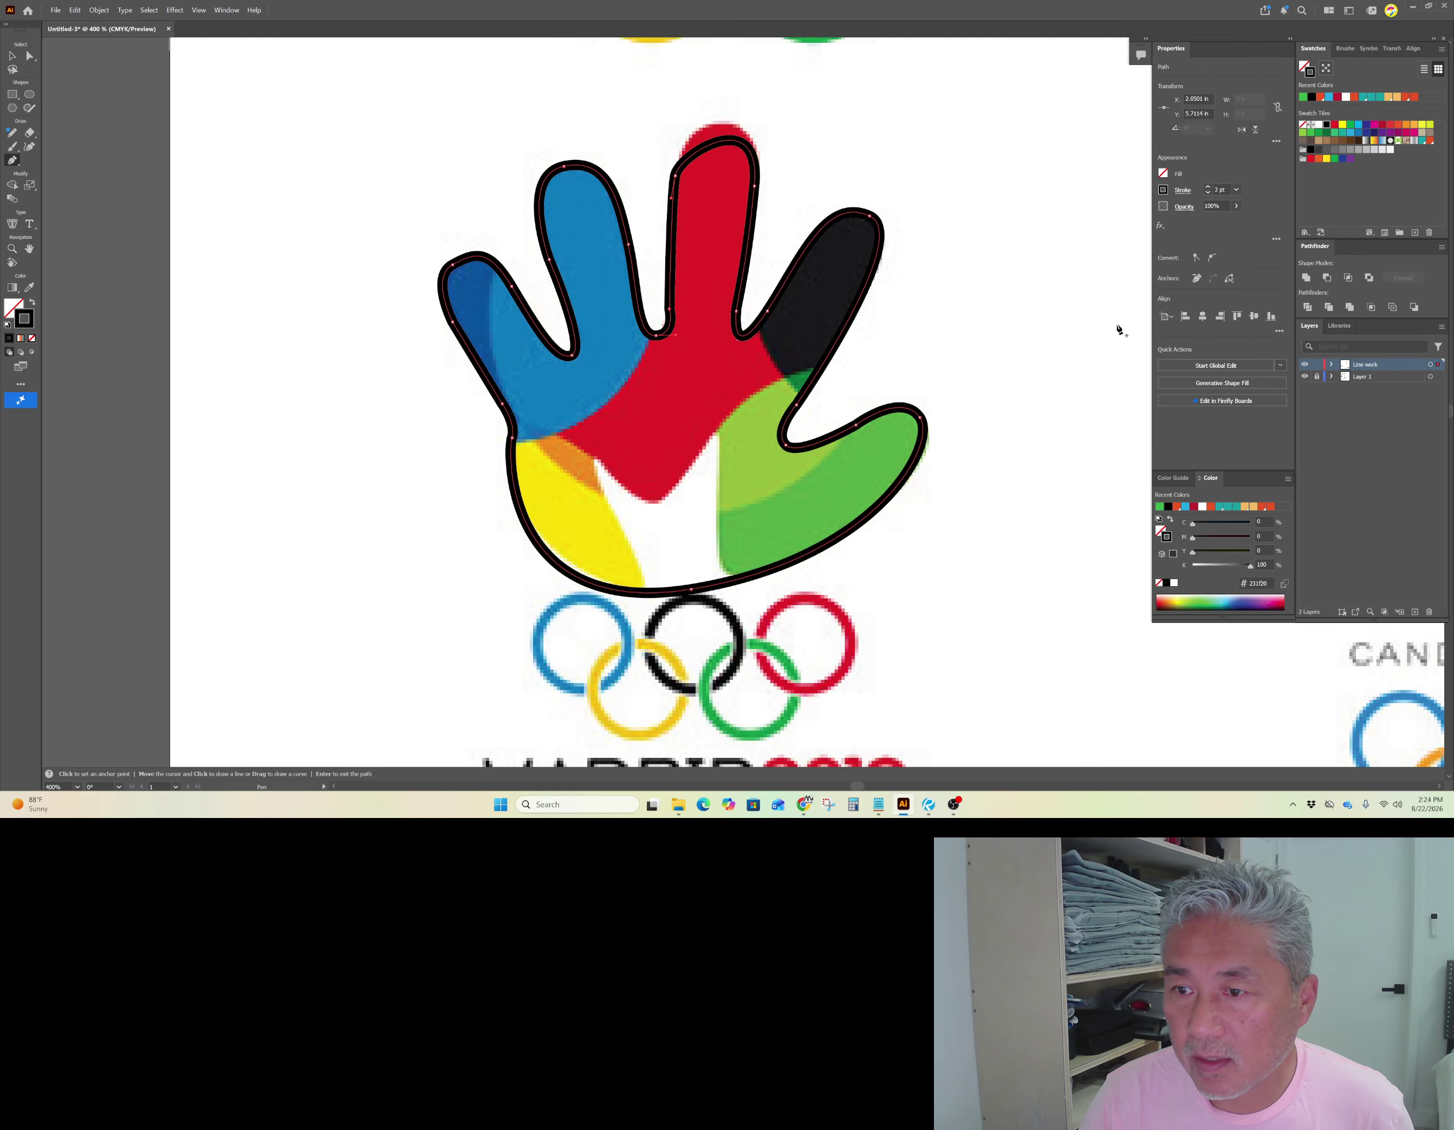
- Reduce the stroke weight of the hand outline to 0.25 pt
click(1236, 189)
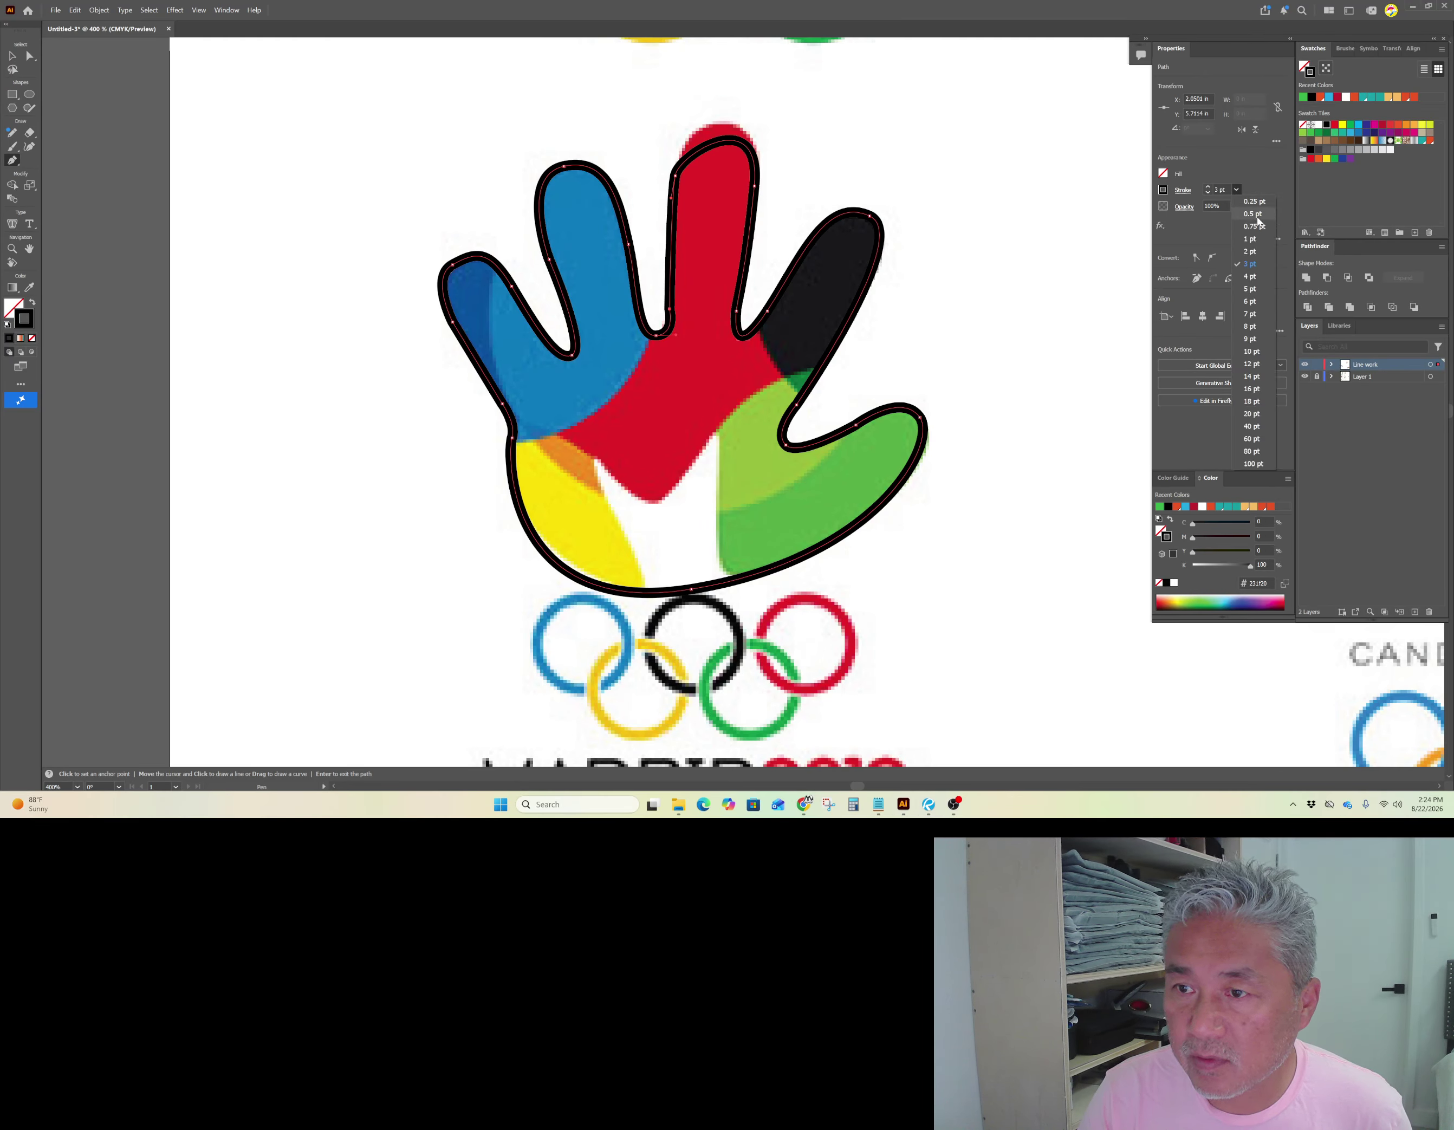
click(1254, 205)
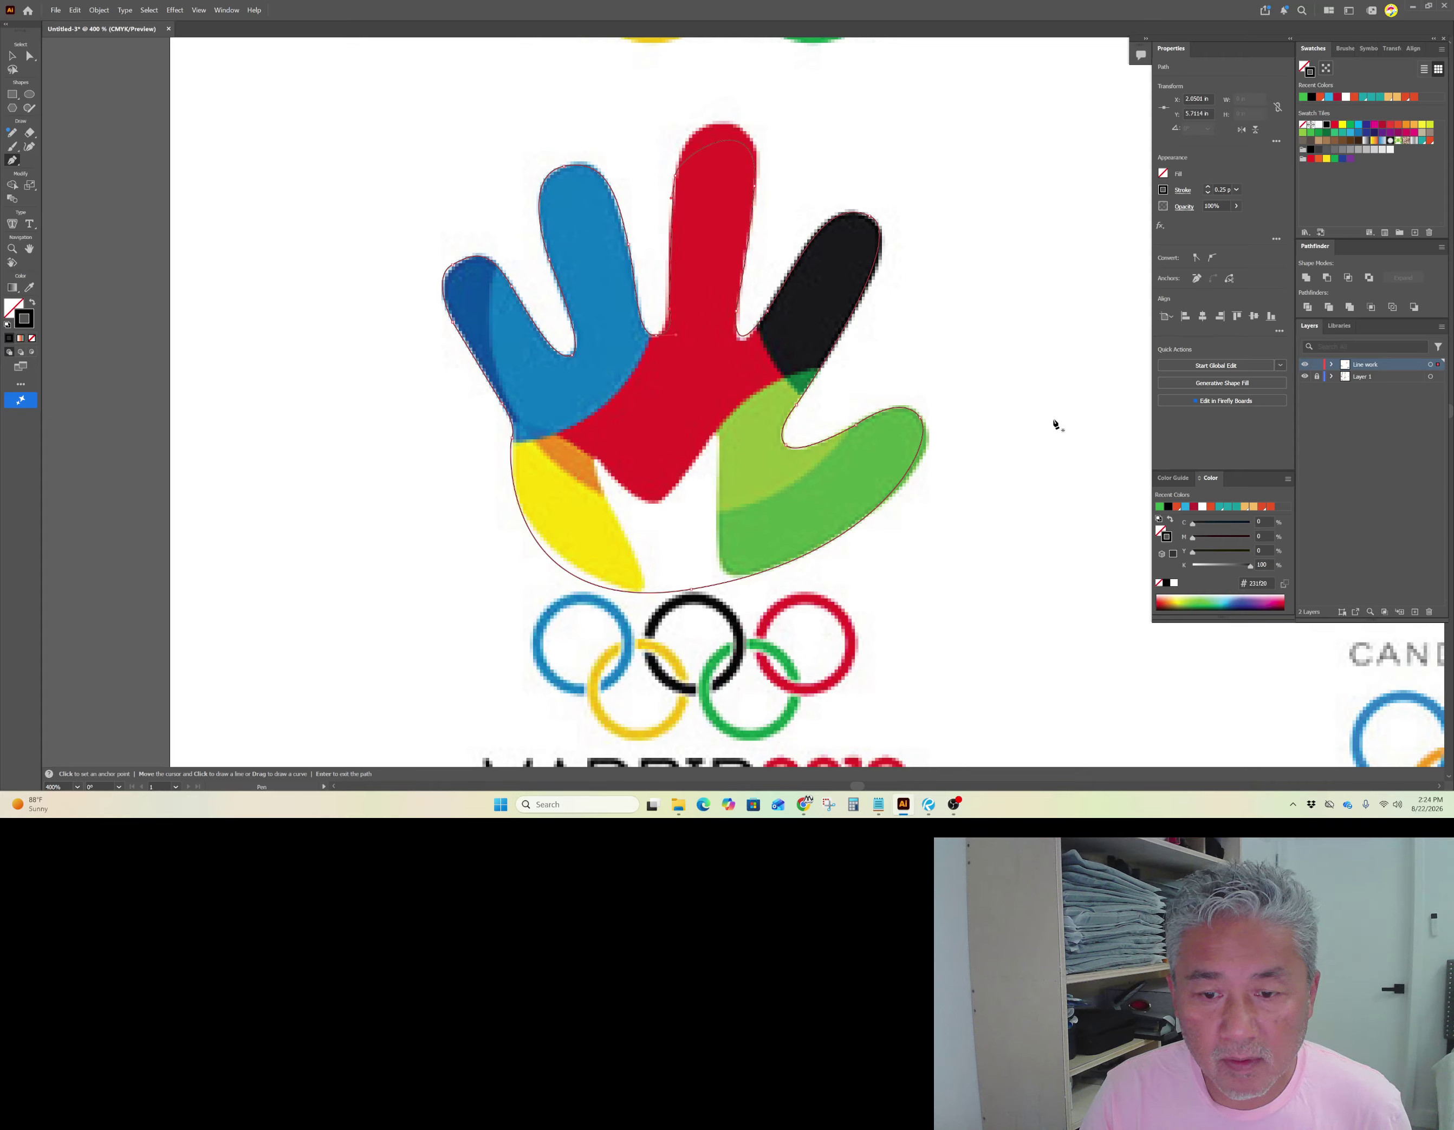
click(998, 417)
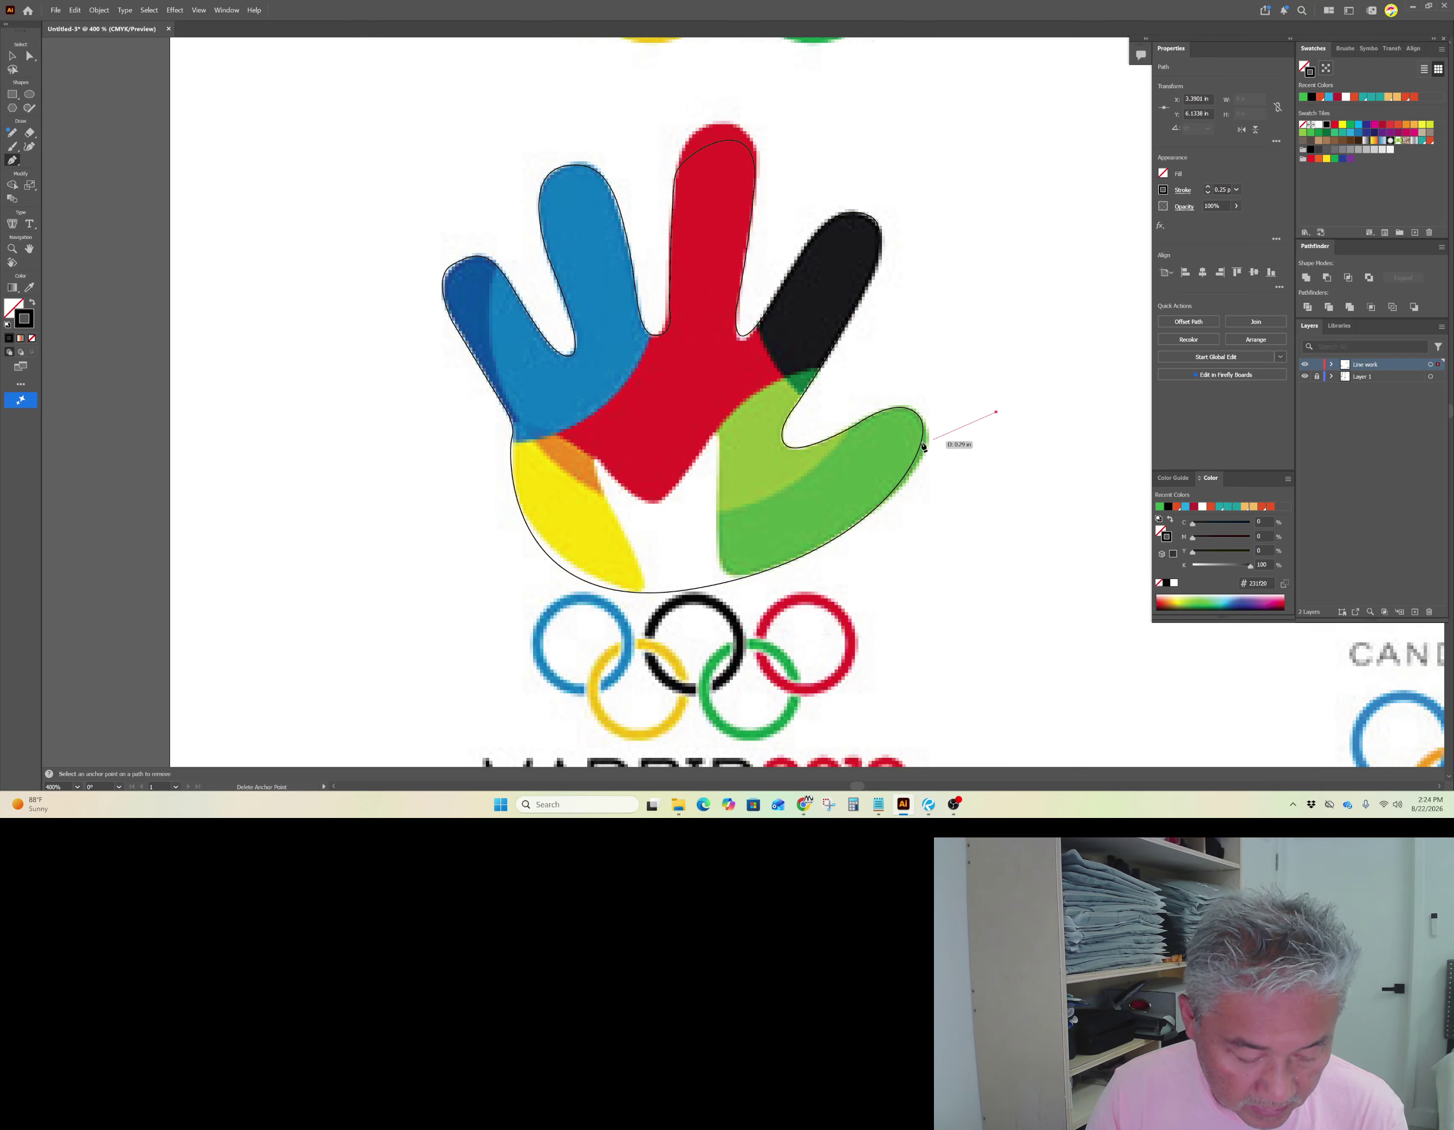
- Refine the outline's anchor in the gap between the light blue and red fingers with the Direct Selection tool
key(alt)
scroll(738, 416, up, 2)
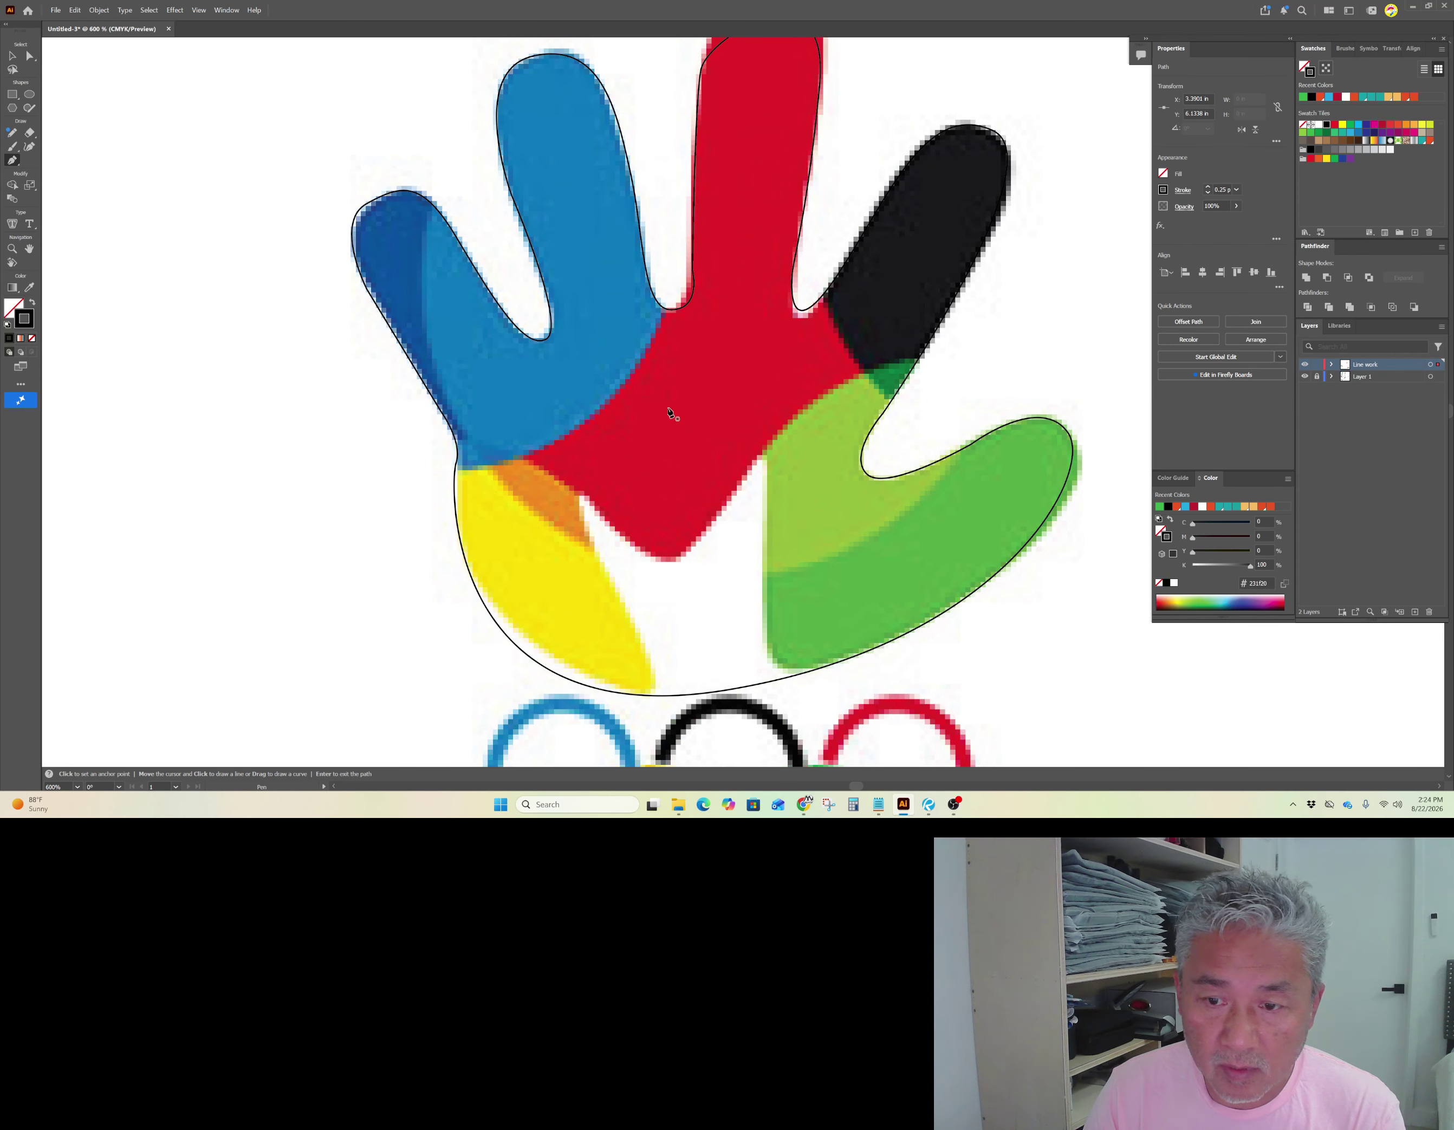
scroll(684, 425, down, 1)
scroll(669, 481, up, 2)
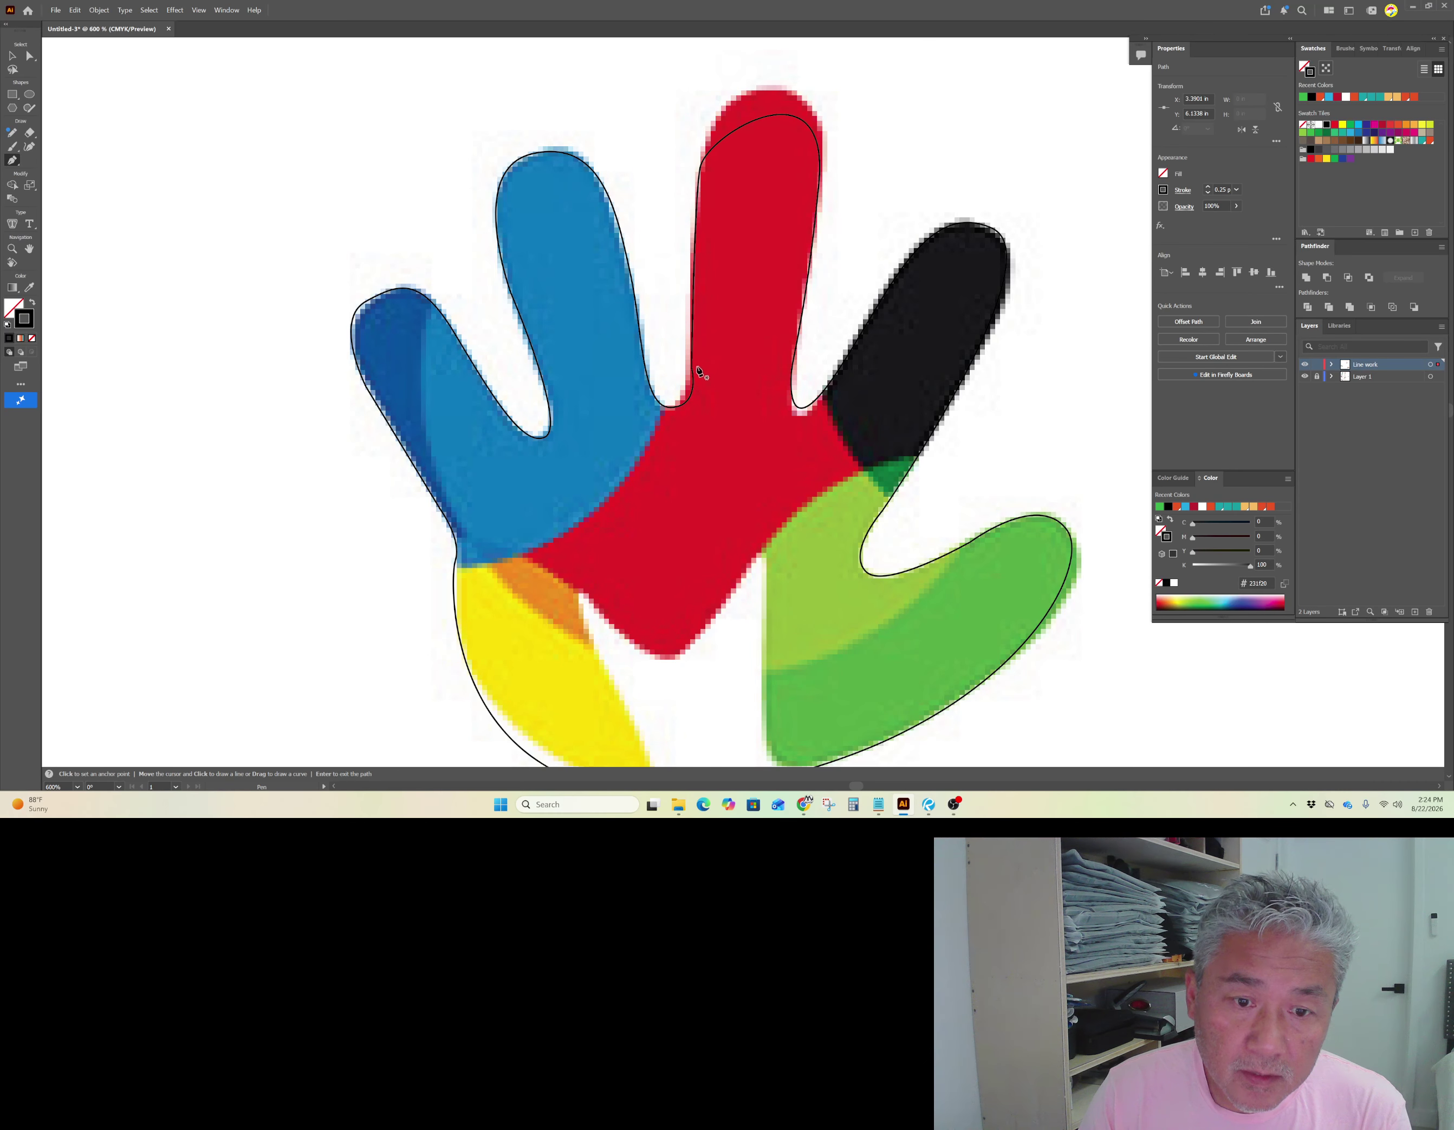
key(ctrl)
ctrl+click(700, 406)
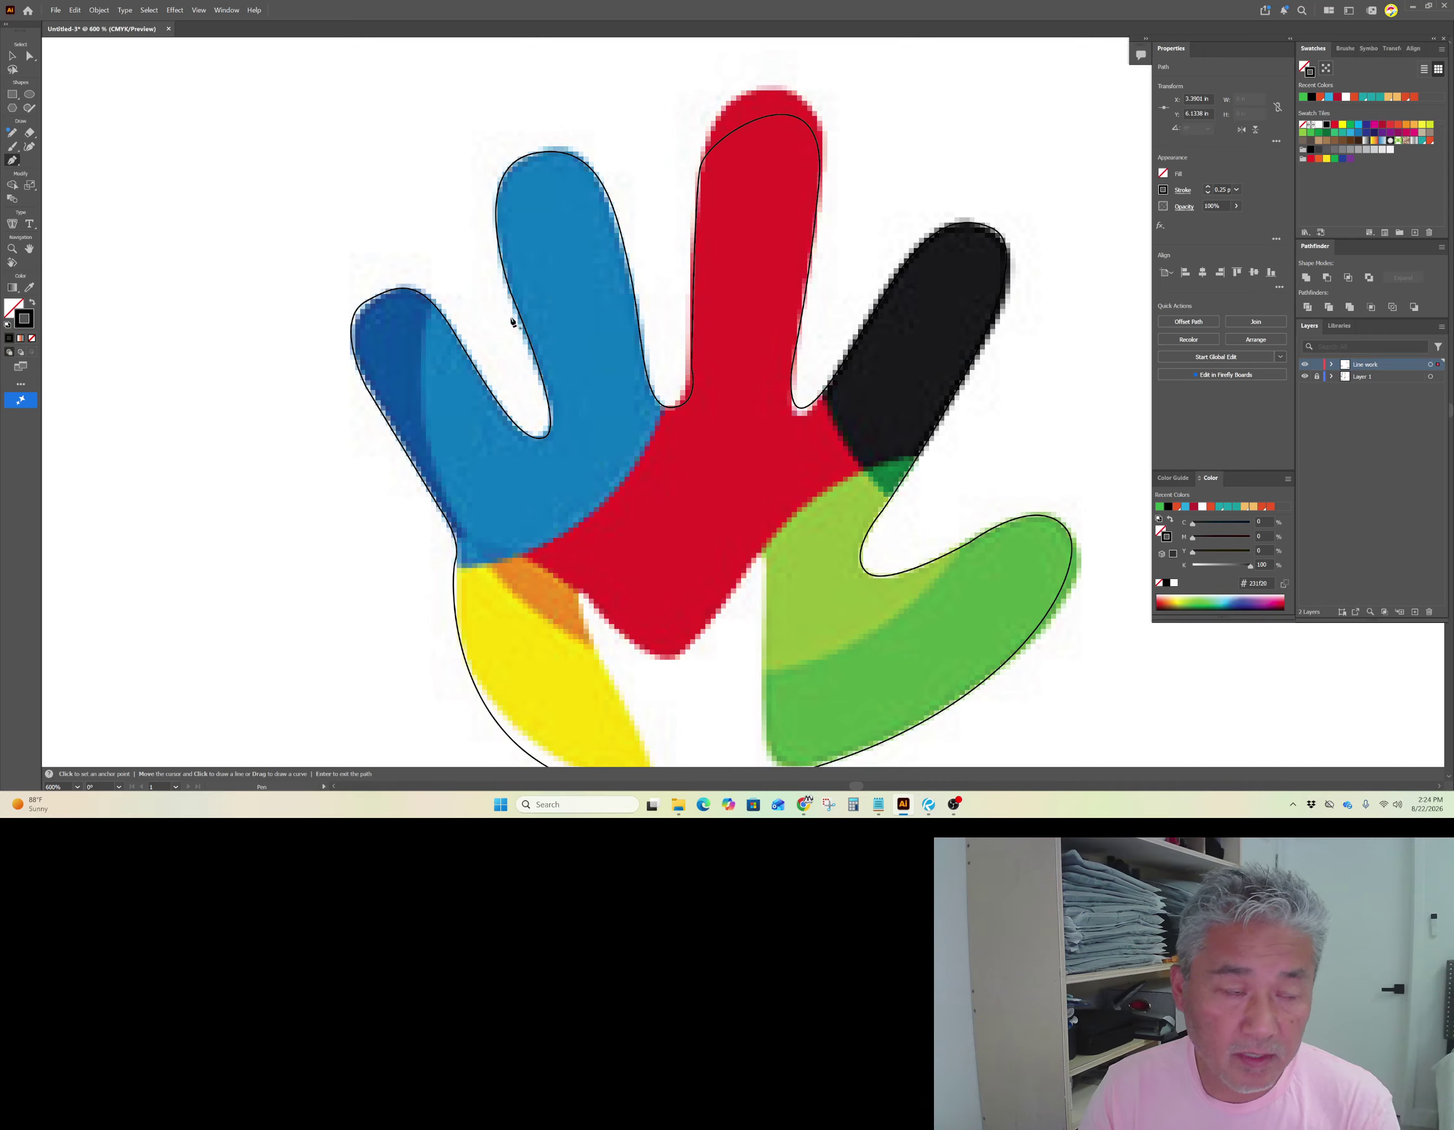
click(30, 59)
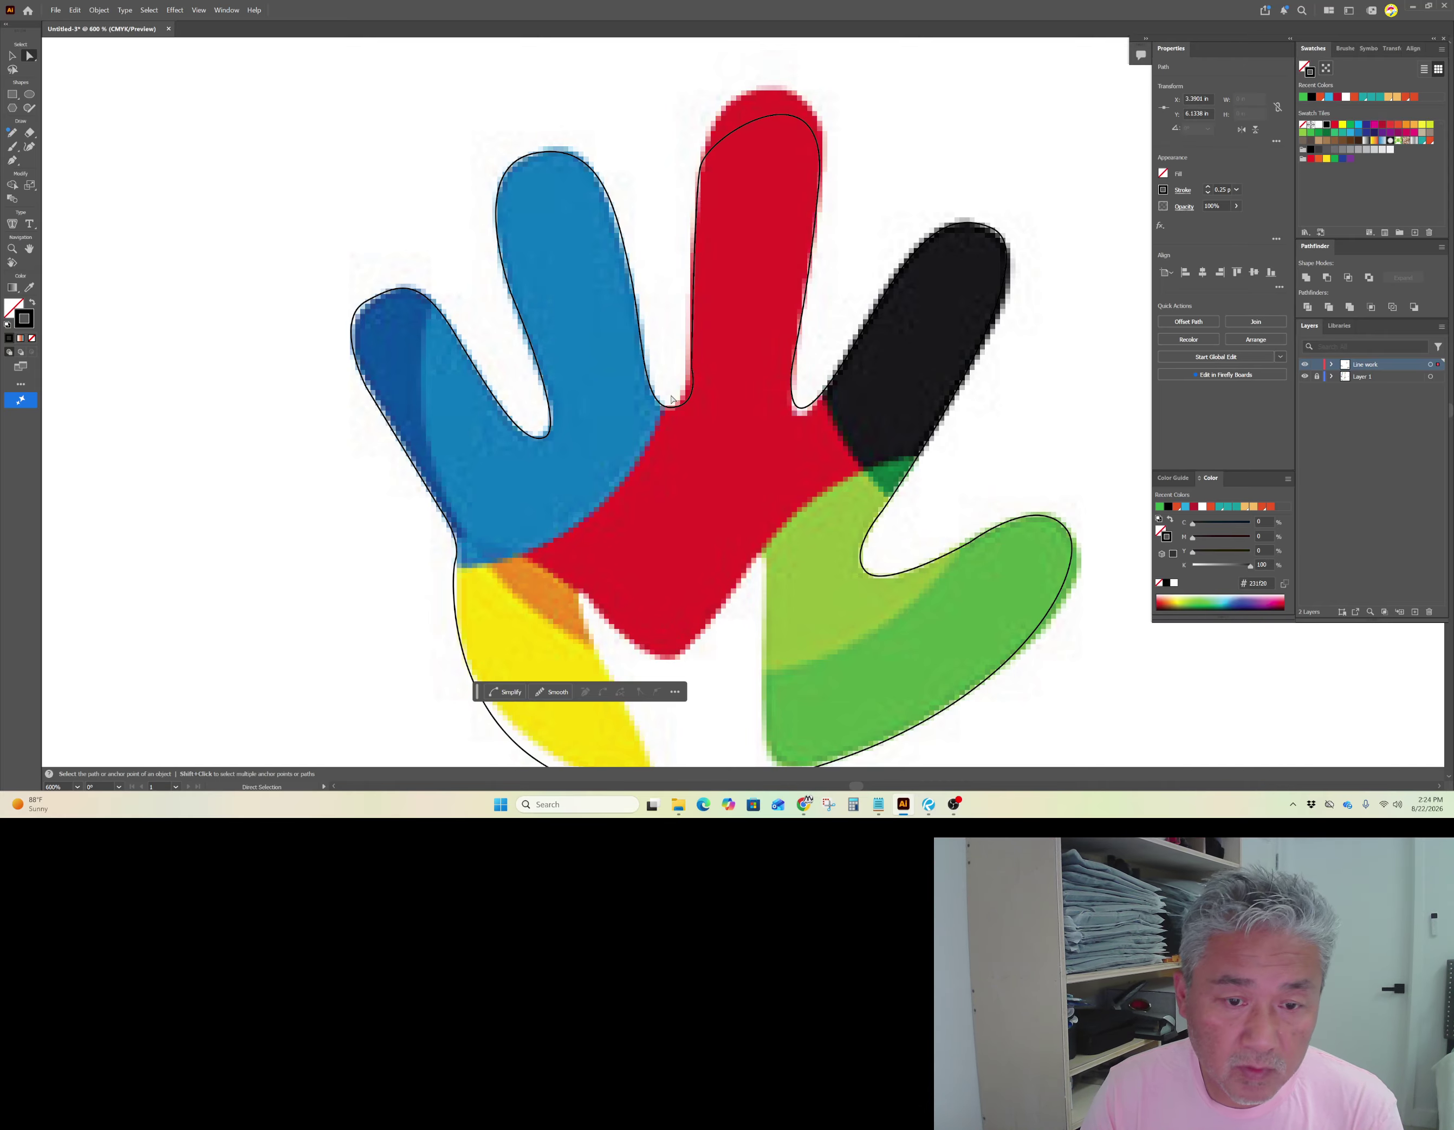
click(697, 405)
scroll(697, 406, up, 1)
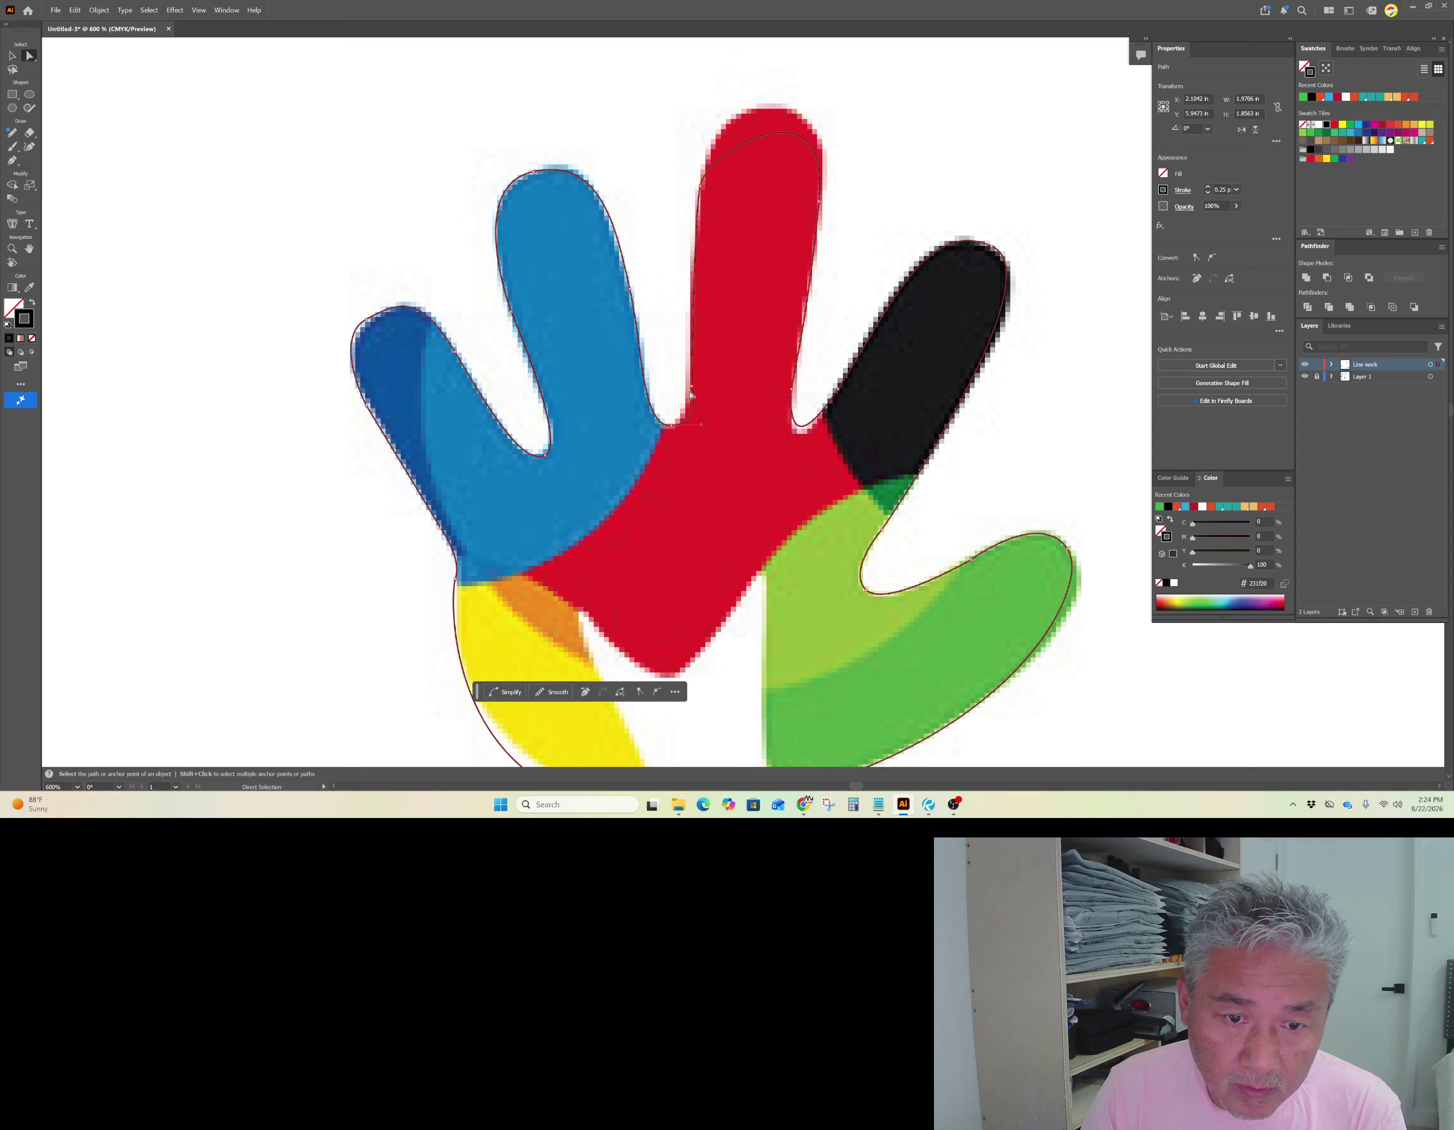
click(700, 429)
click(683, 429)
drag(689, 428, 691, 427)
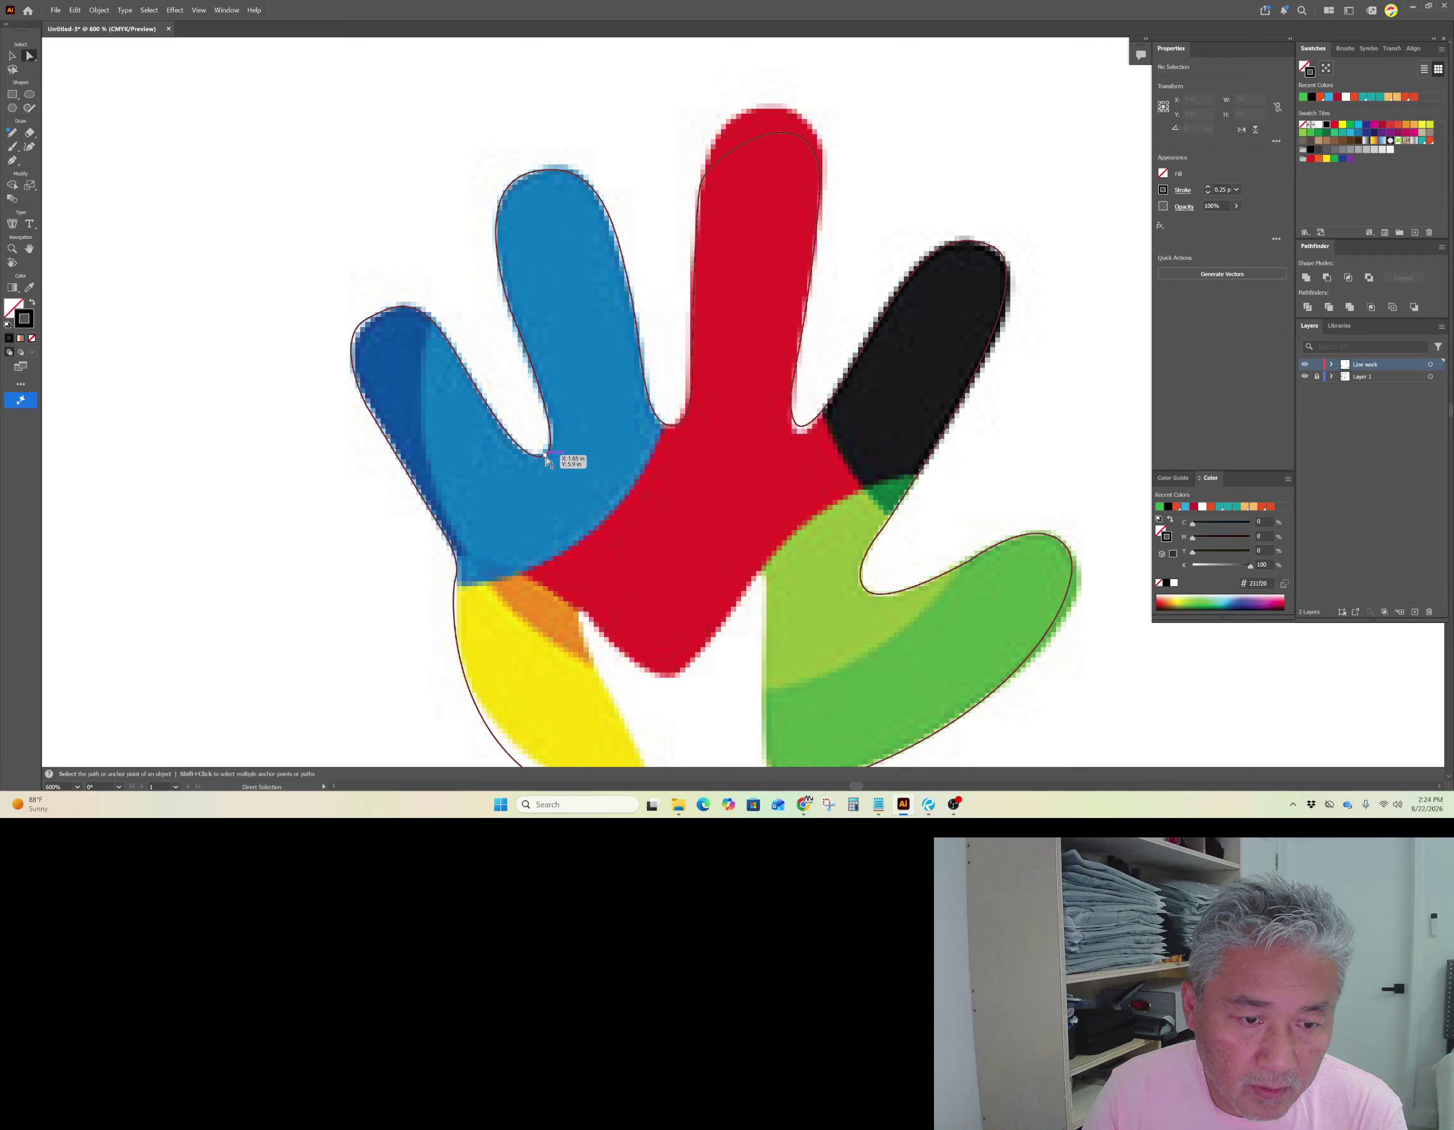
- Adjust the curve in the gap between the little and light blue fingers, and reshape the little finger's tip to match the image
click(565, 450)
drag(567, 445, 513, 474)
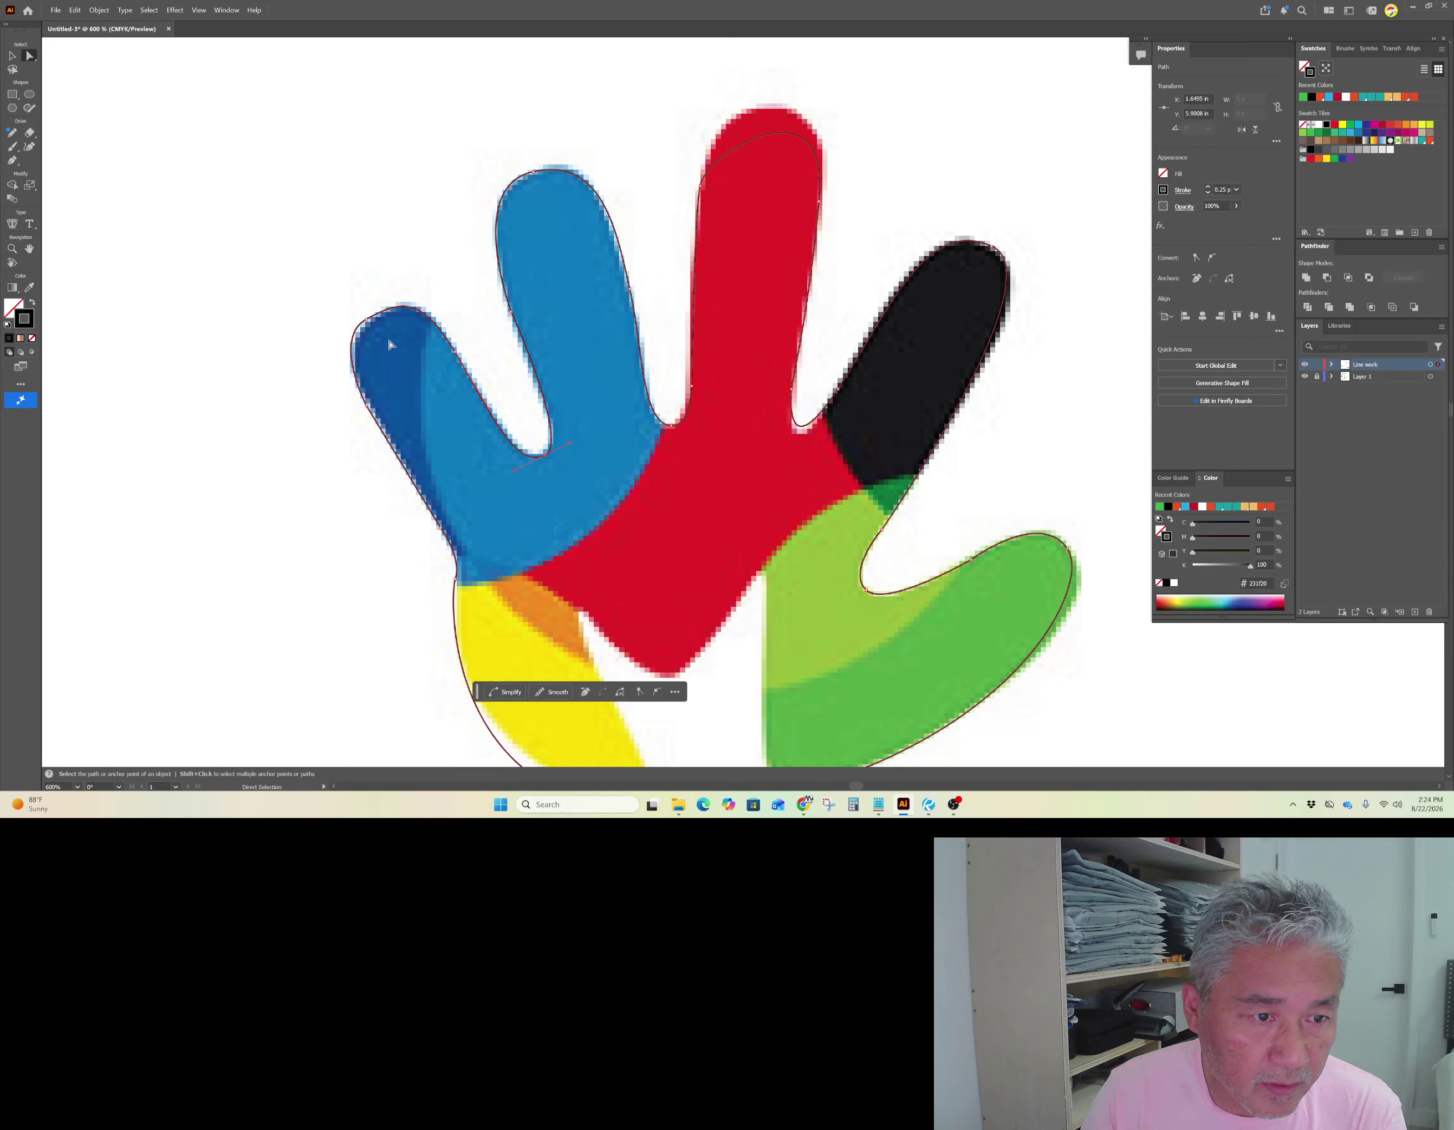
click(369, 320)
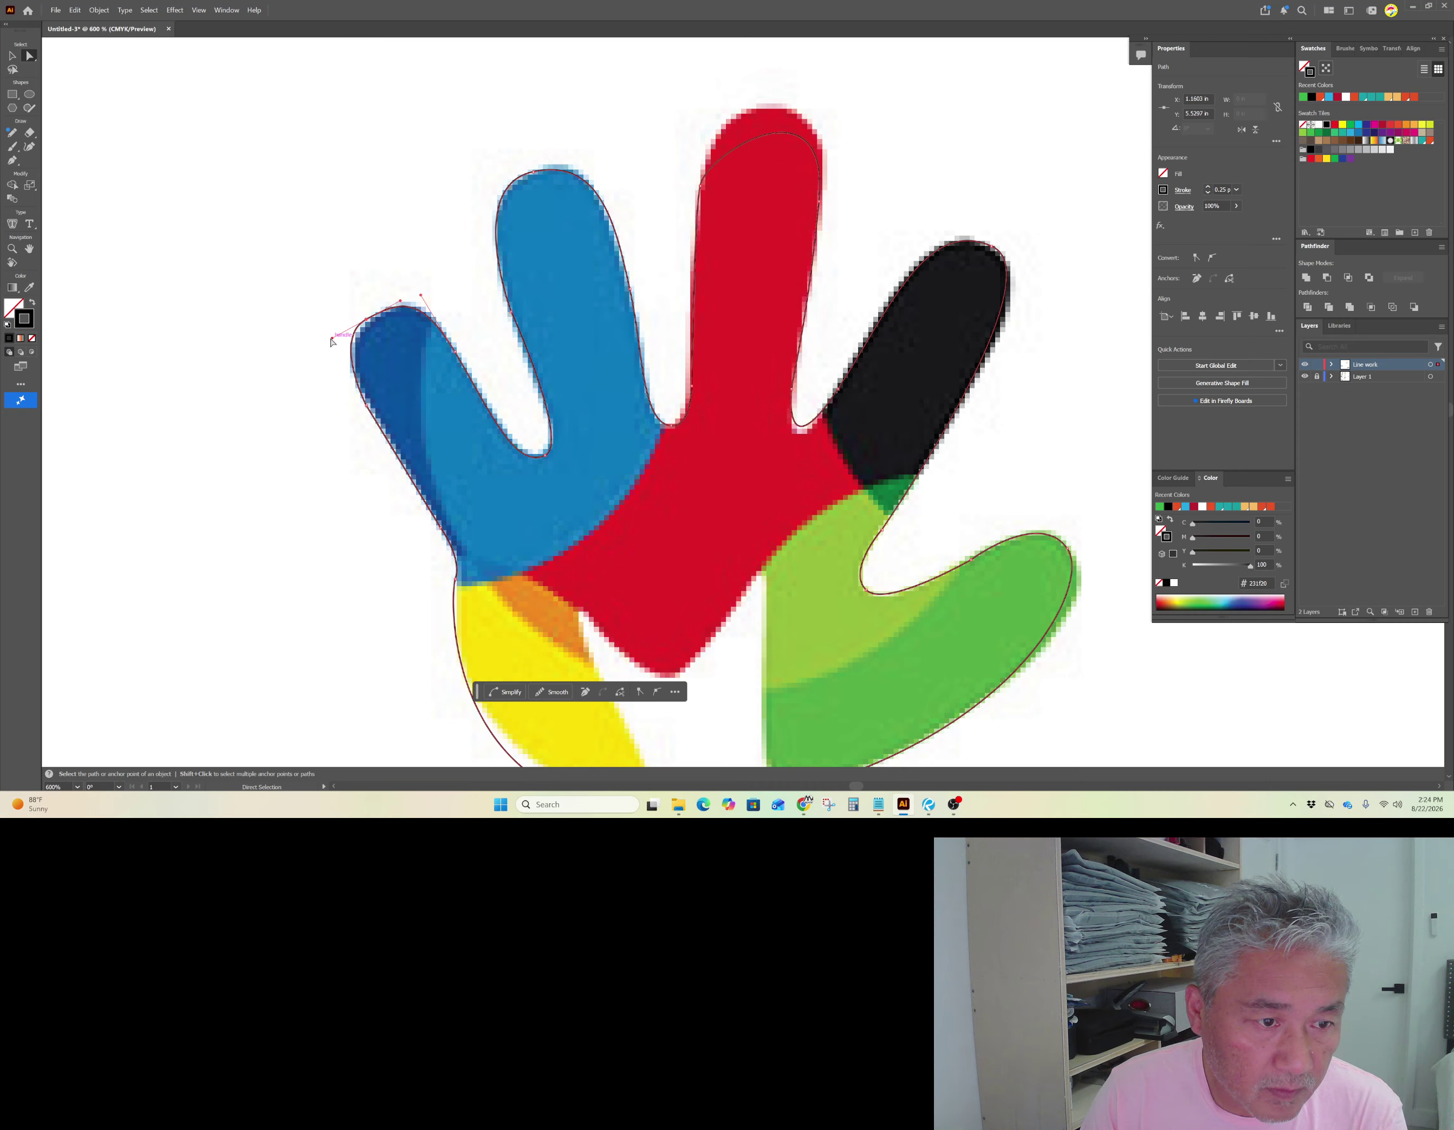
drag(331, 339, 371, 324)
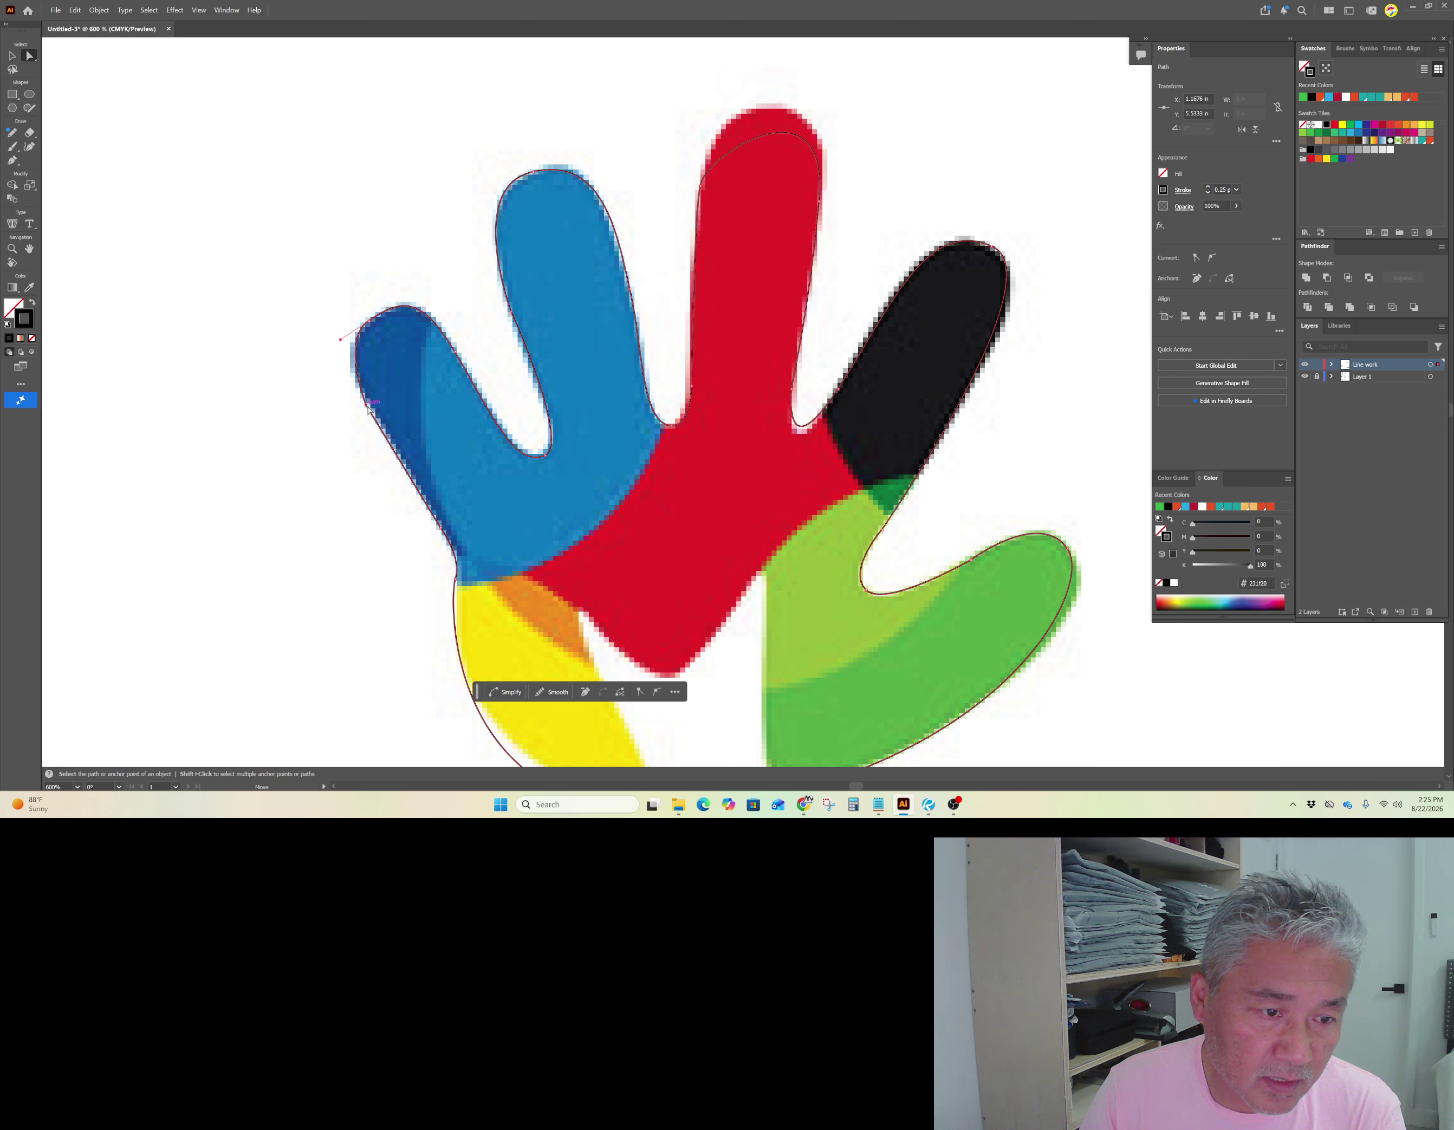
- Reposition the anchor on the little finger's outer edge so the outline follows the dark blue side
click(370, 403)
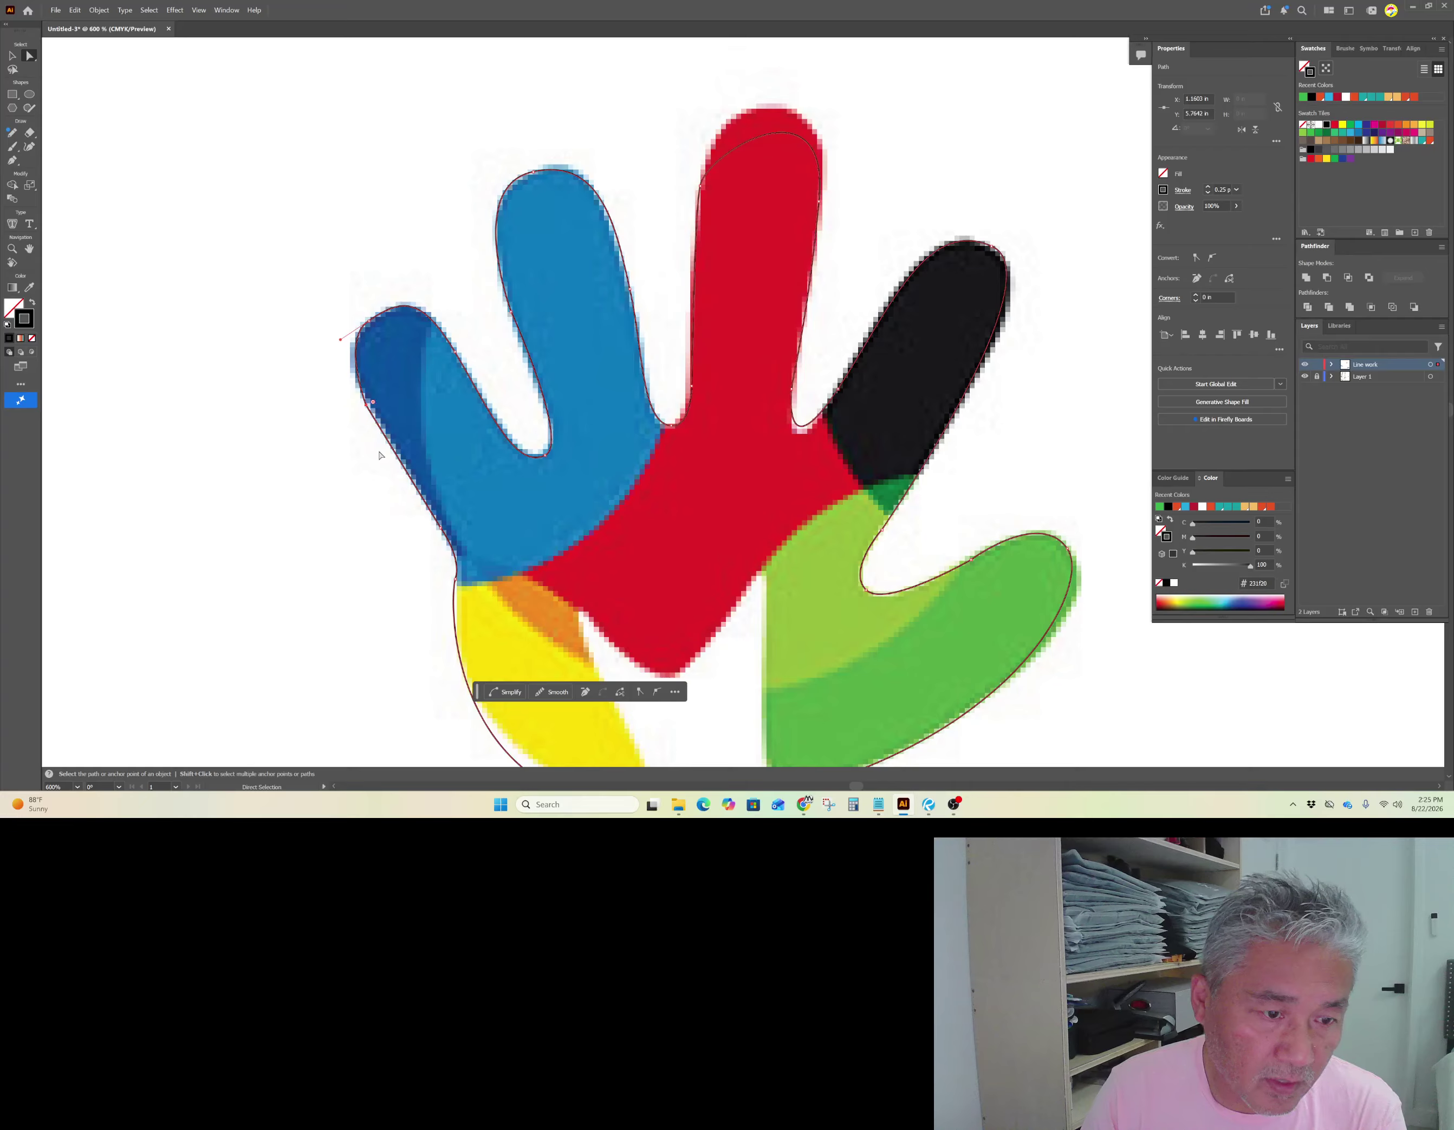
click(379, 452)
click(393, 451)
click(367, 405)
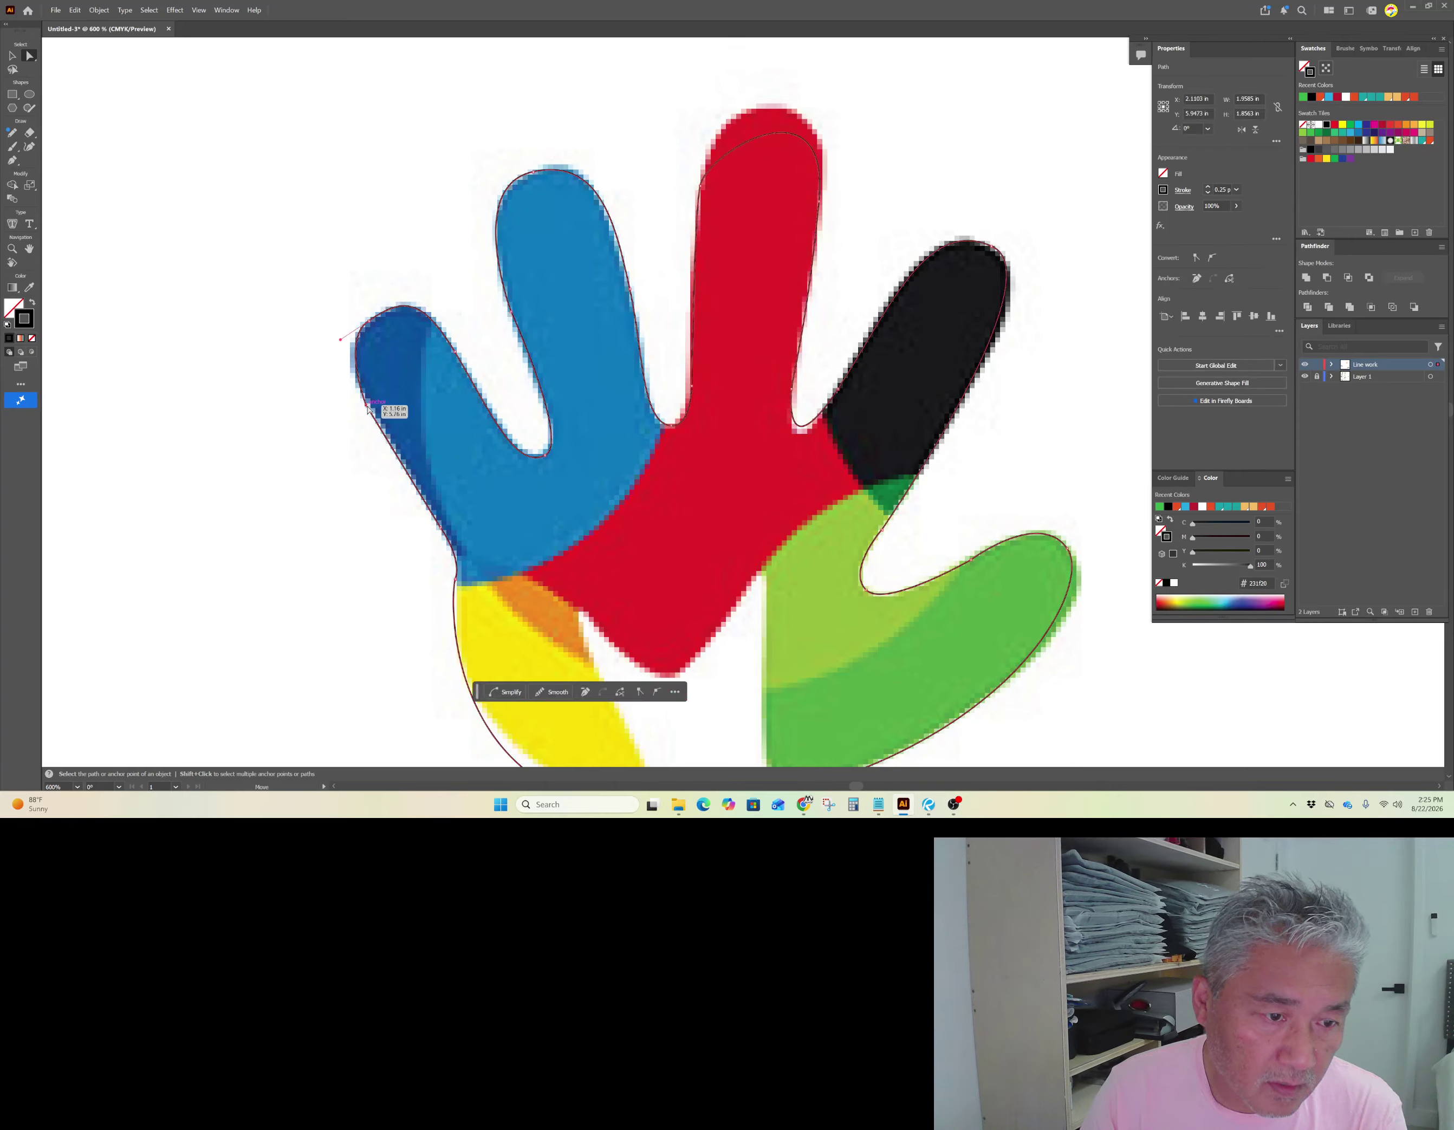
drag(368, 408, 361, 394)
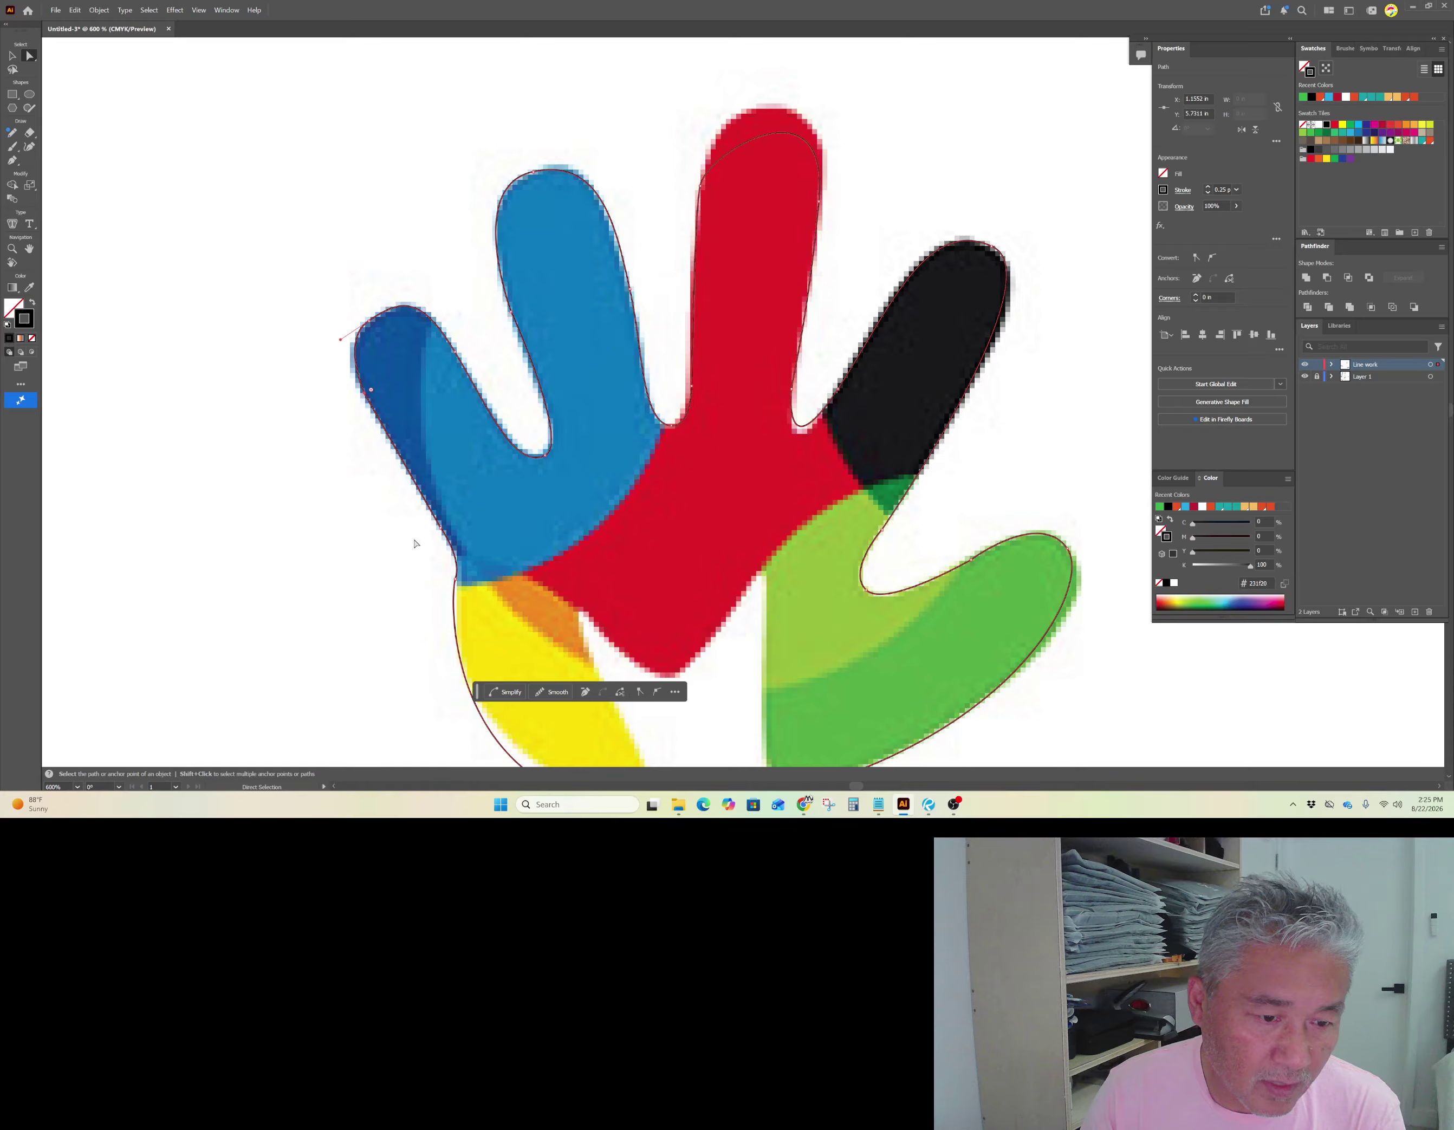
- Refine the outline's anchor and curve where the base of the little finger meets the yellow palm area
click(458, 580)
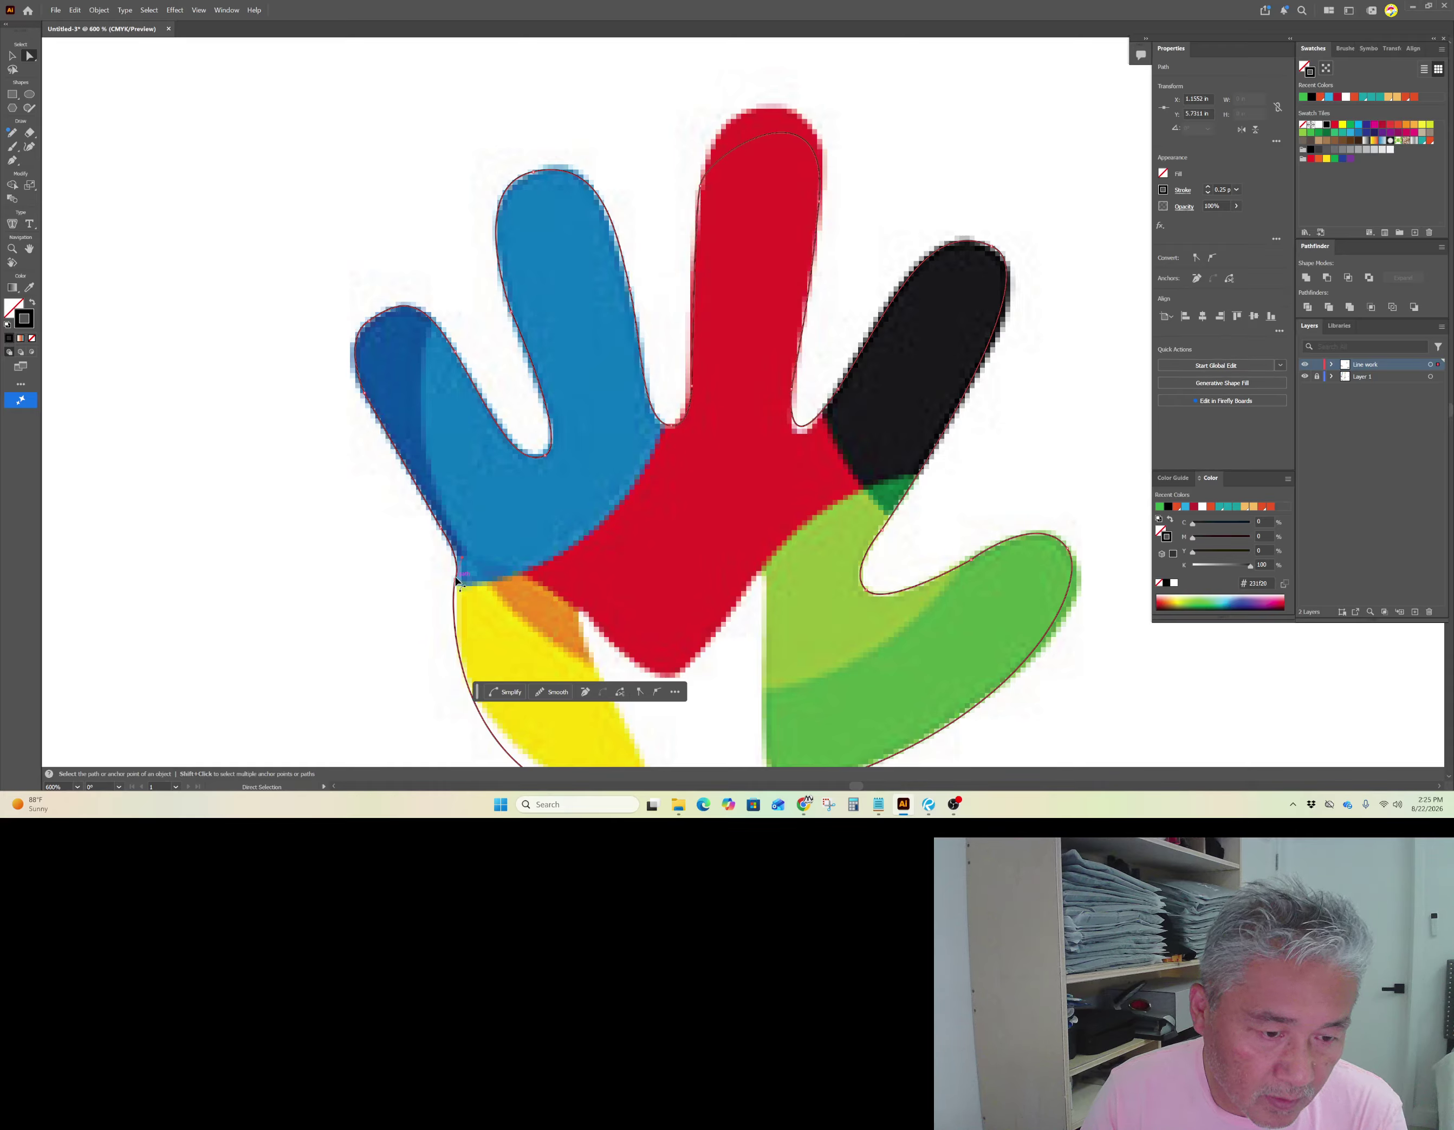
click(457, 553)
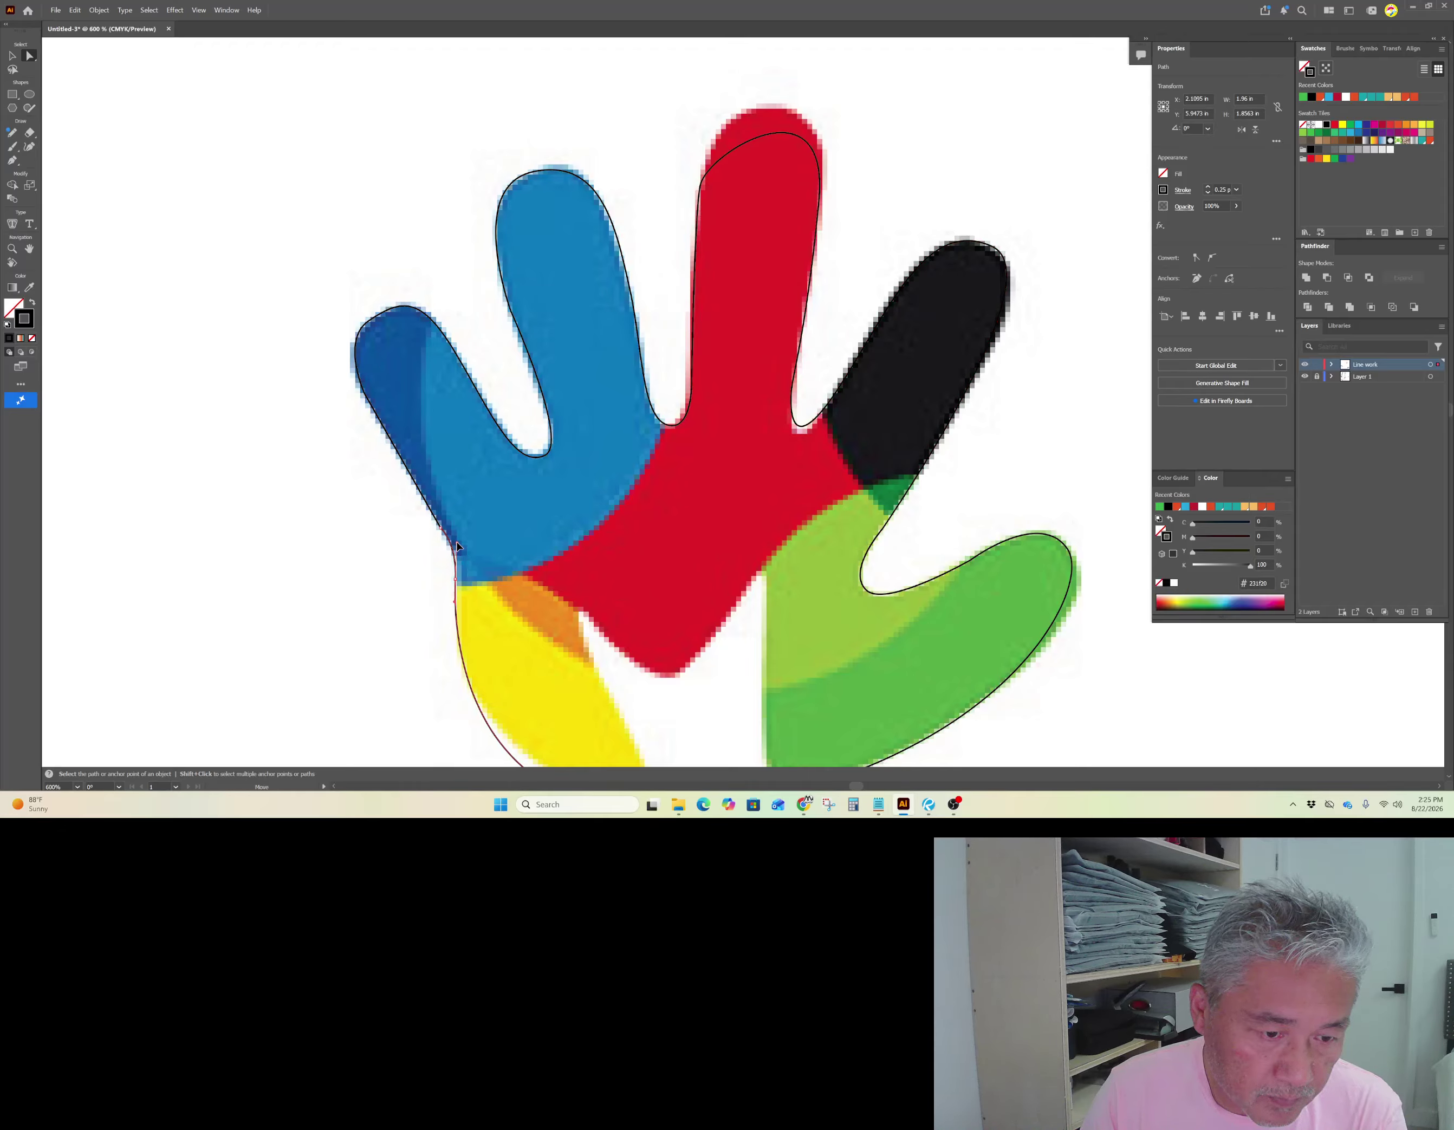
drag(456, 546, 439, 524)
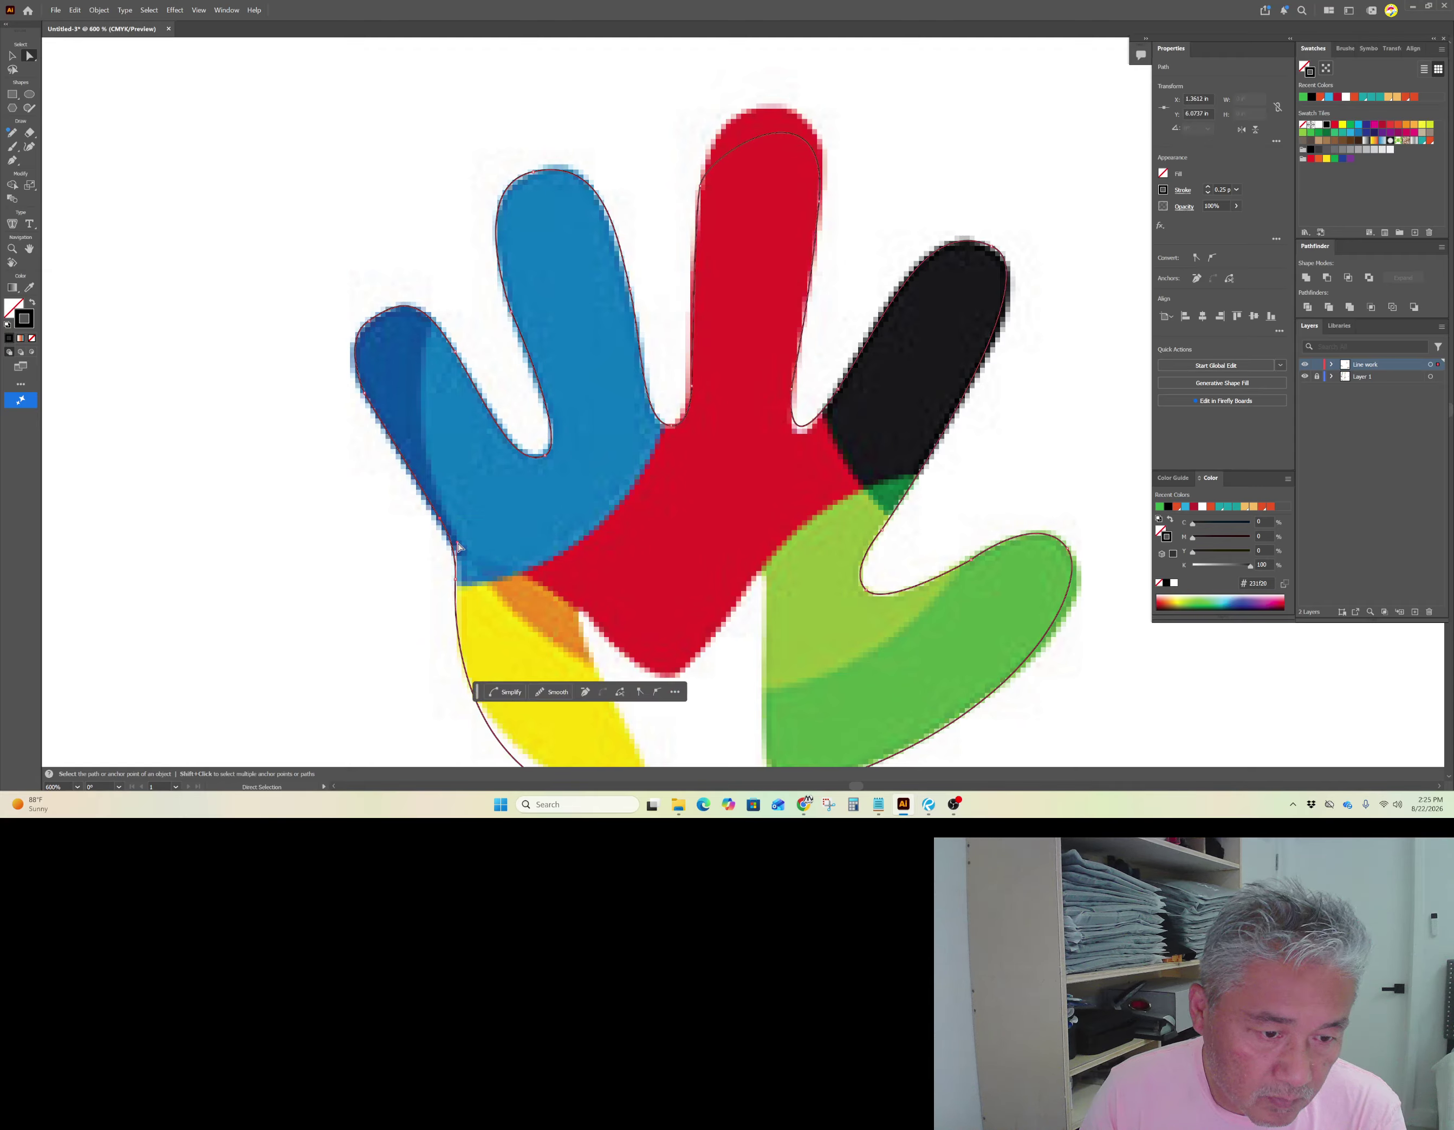
click(454, 546)
drag(452, 542, 453, 542)
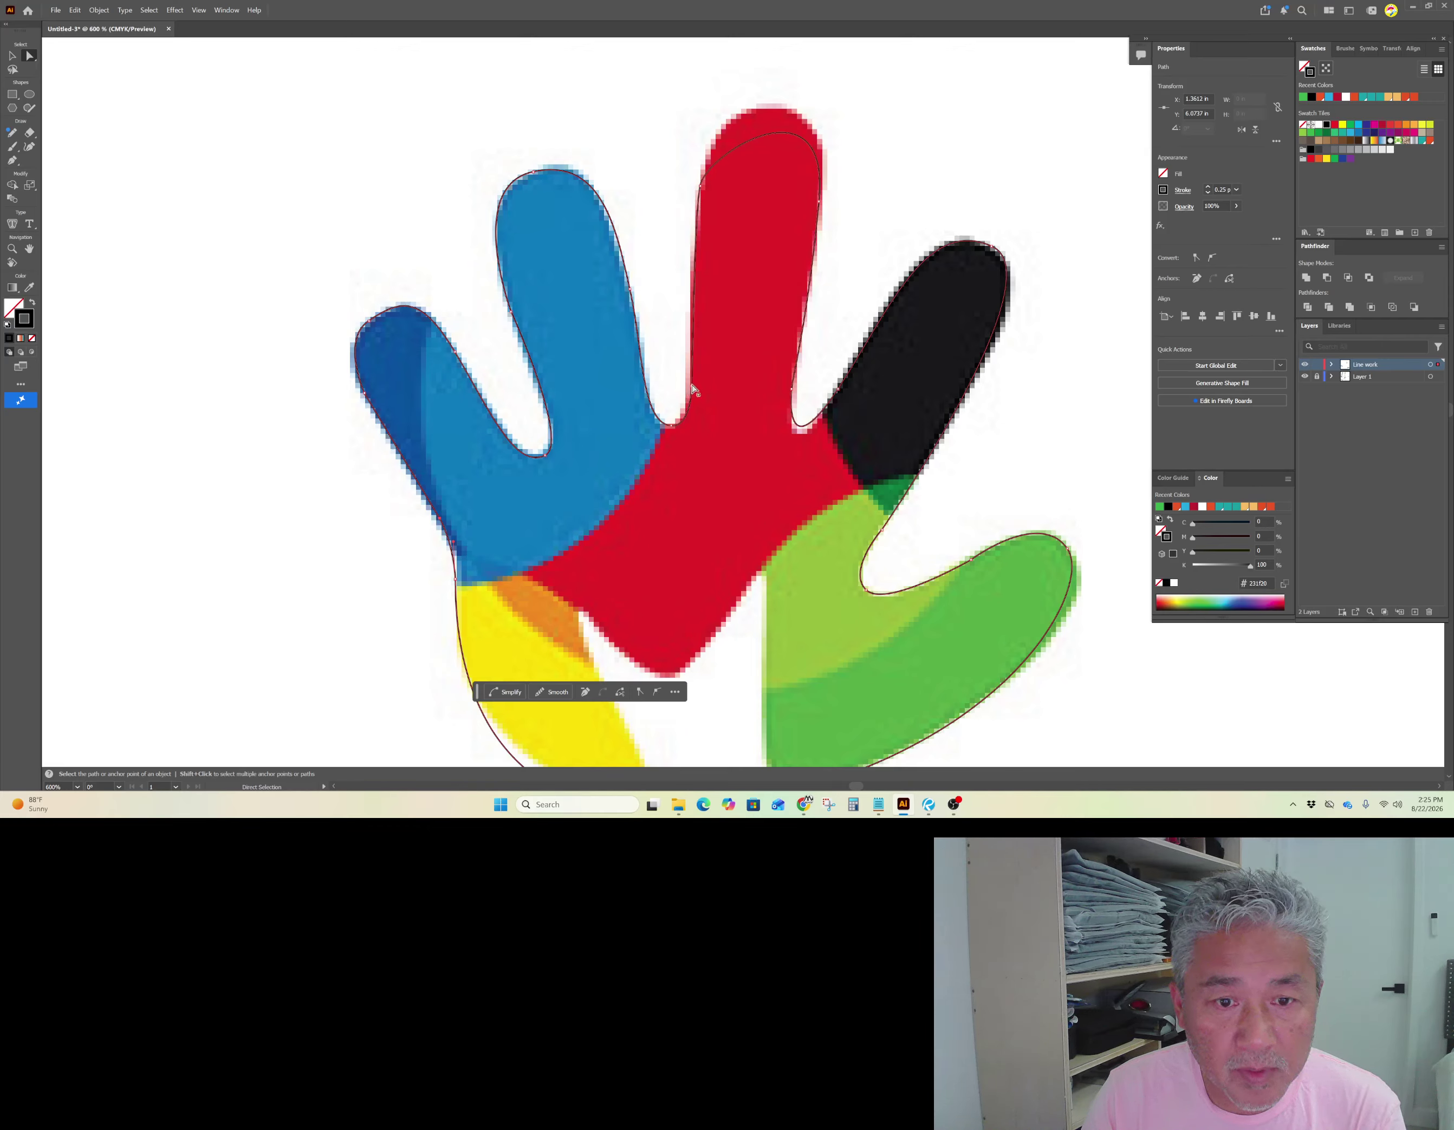
- Extend the curve handle at the red finger's tip so the outline rounds over the top of the finger
click(703, 190)
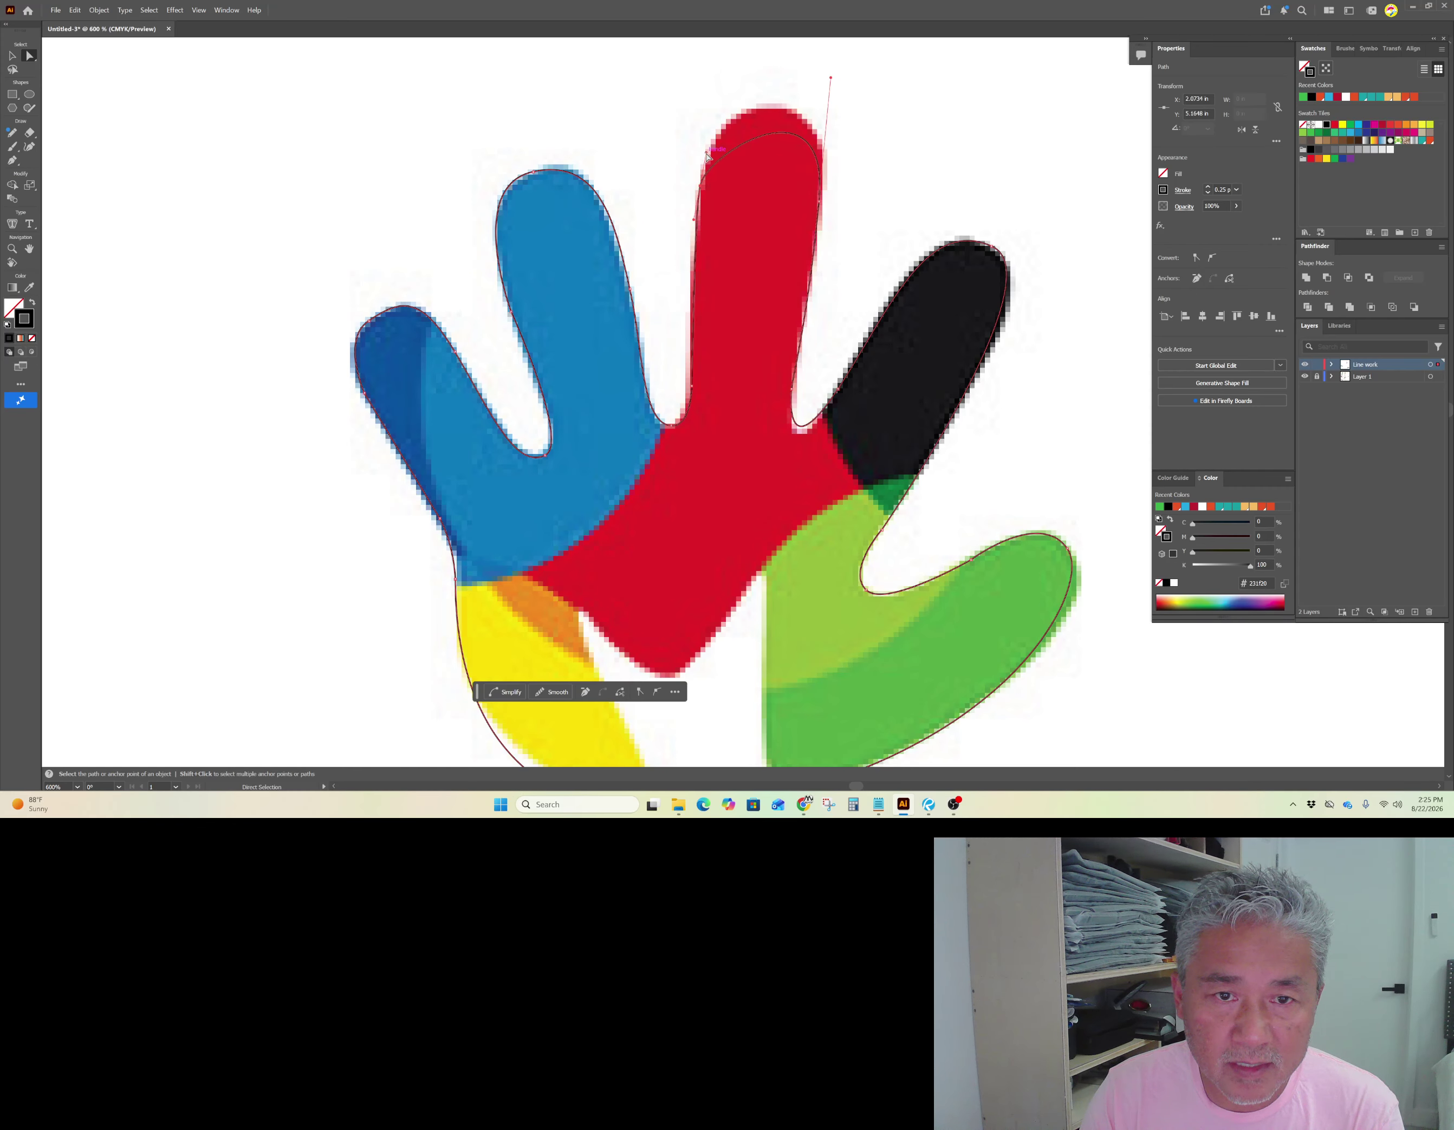
drag(707, 156, 708, 80)
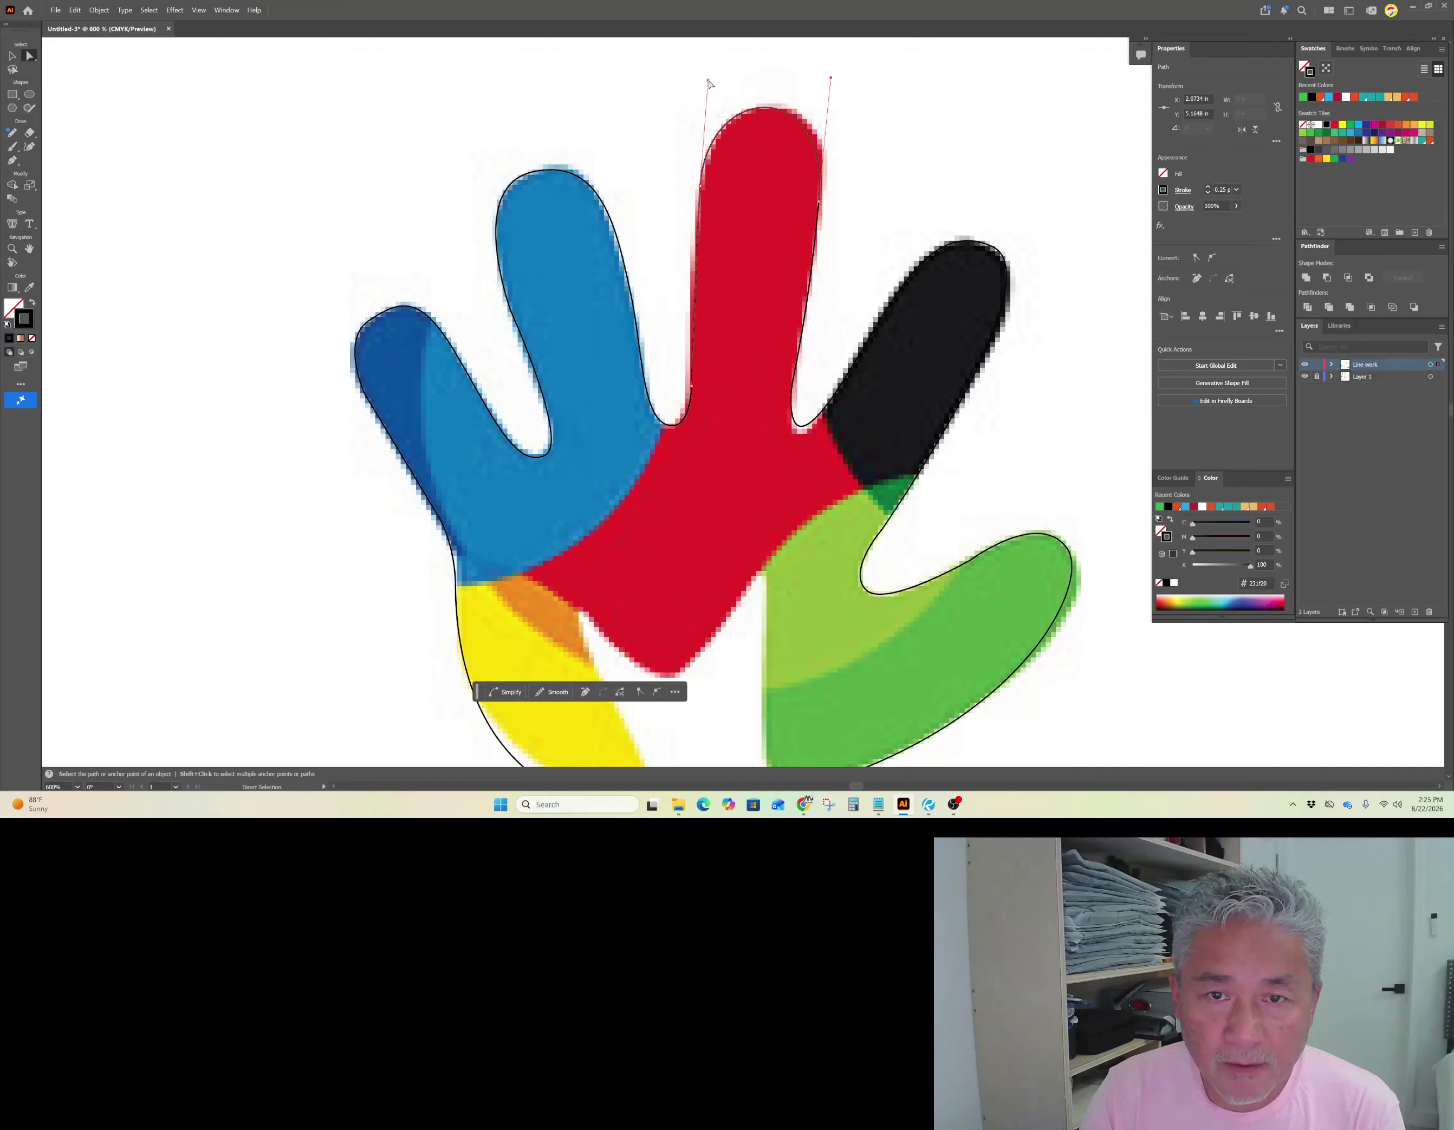
click(841, 82)
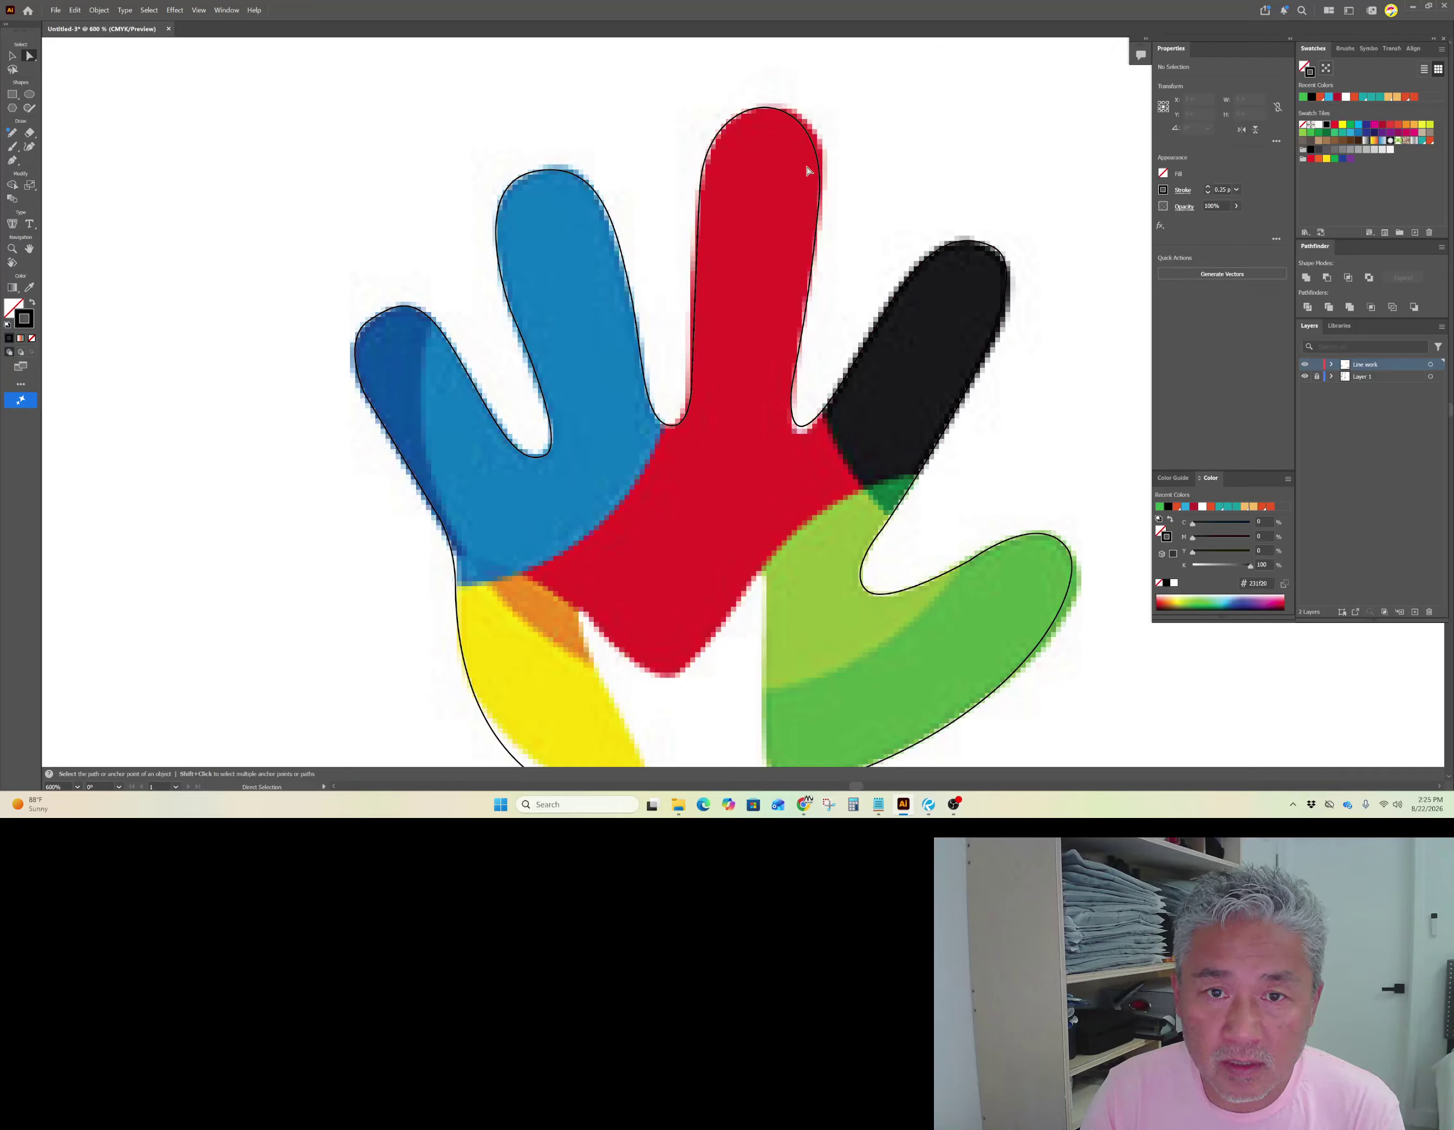
- Adjust the curve in the gap between the red and black fingers, and nudge the anchor at the black finger's tip
click(805, 431)
click(788, 471)
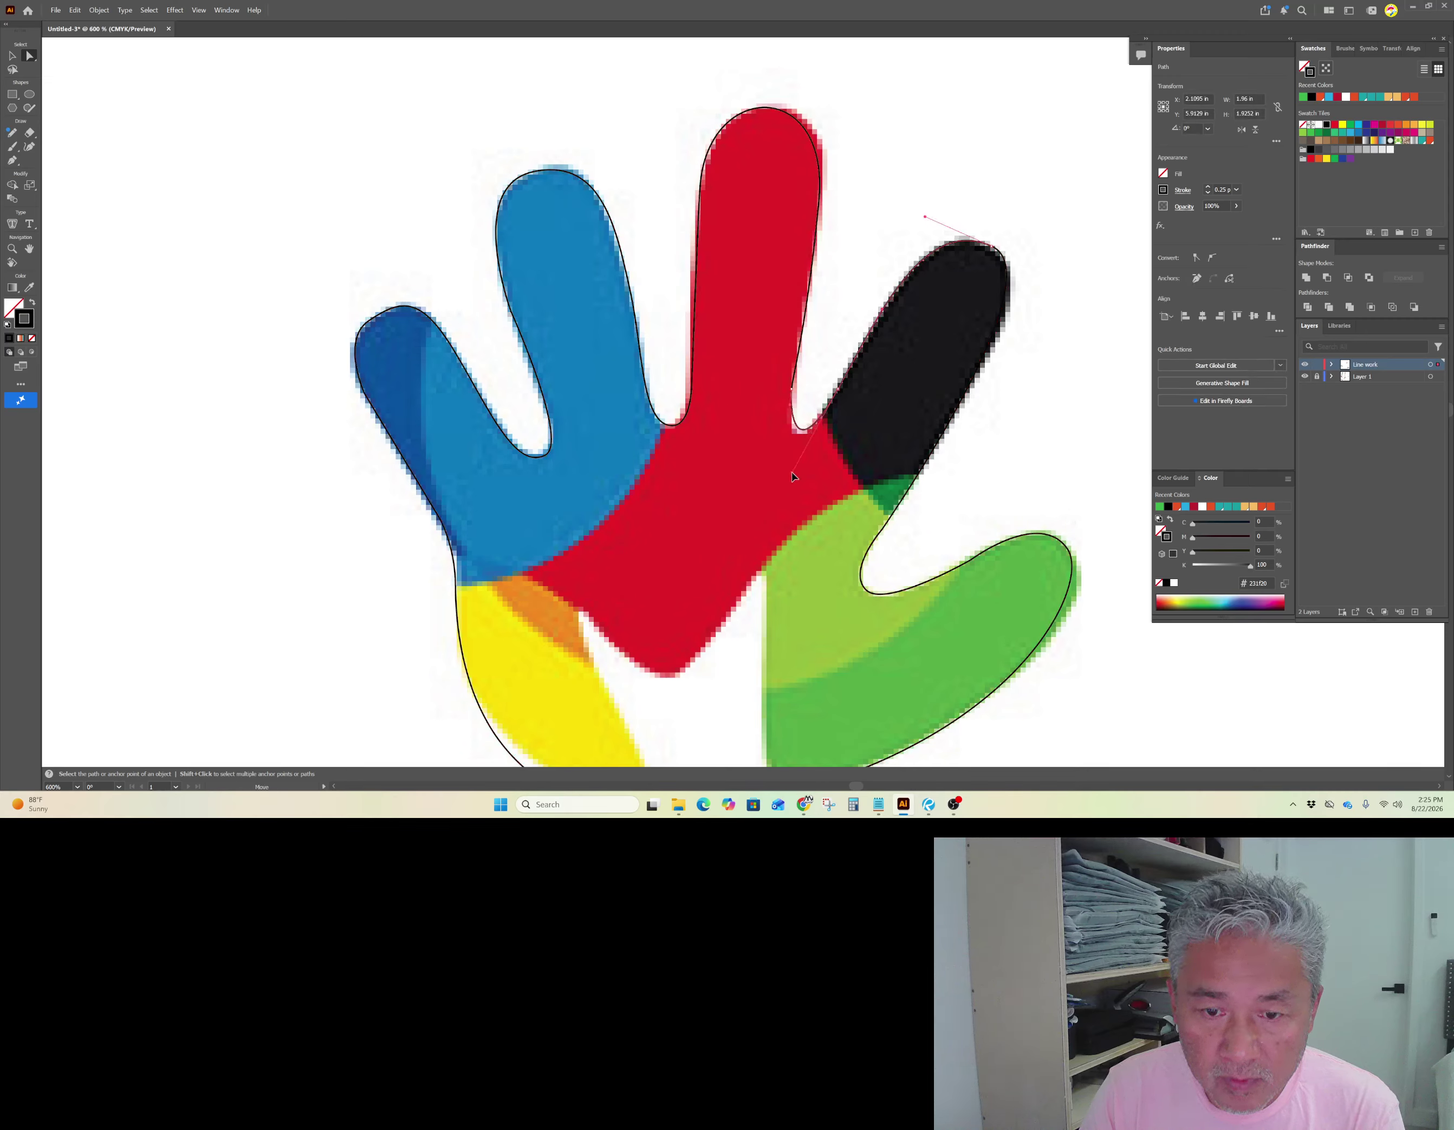
click(789, 441)
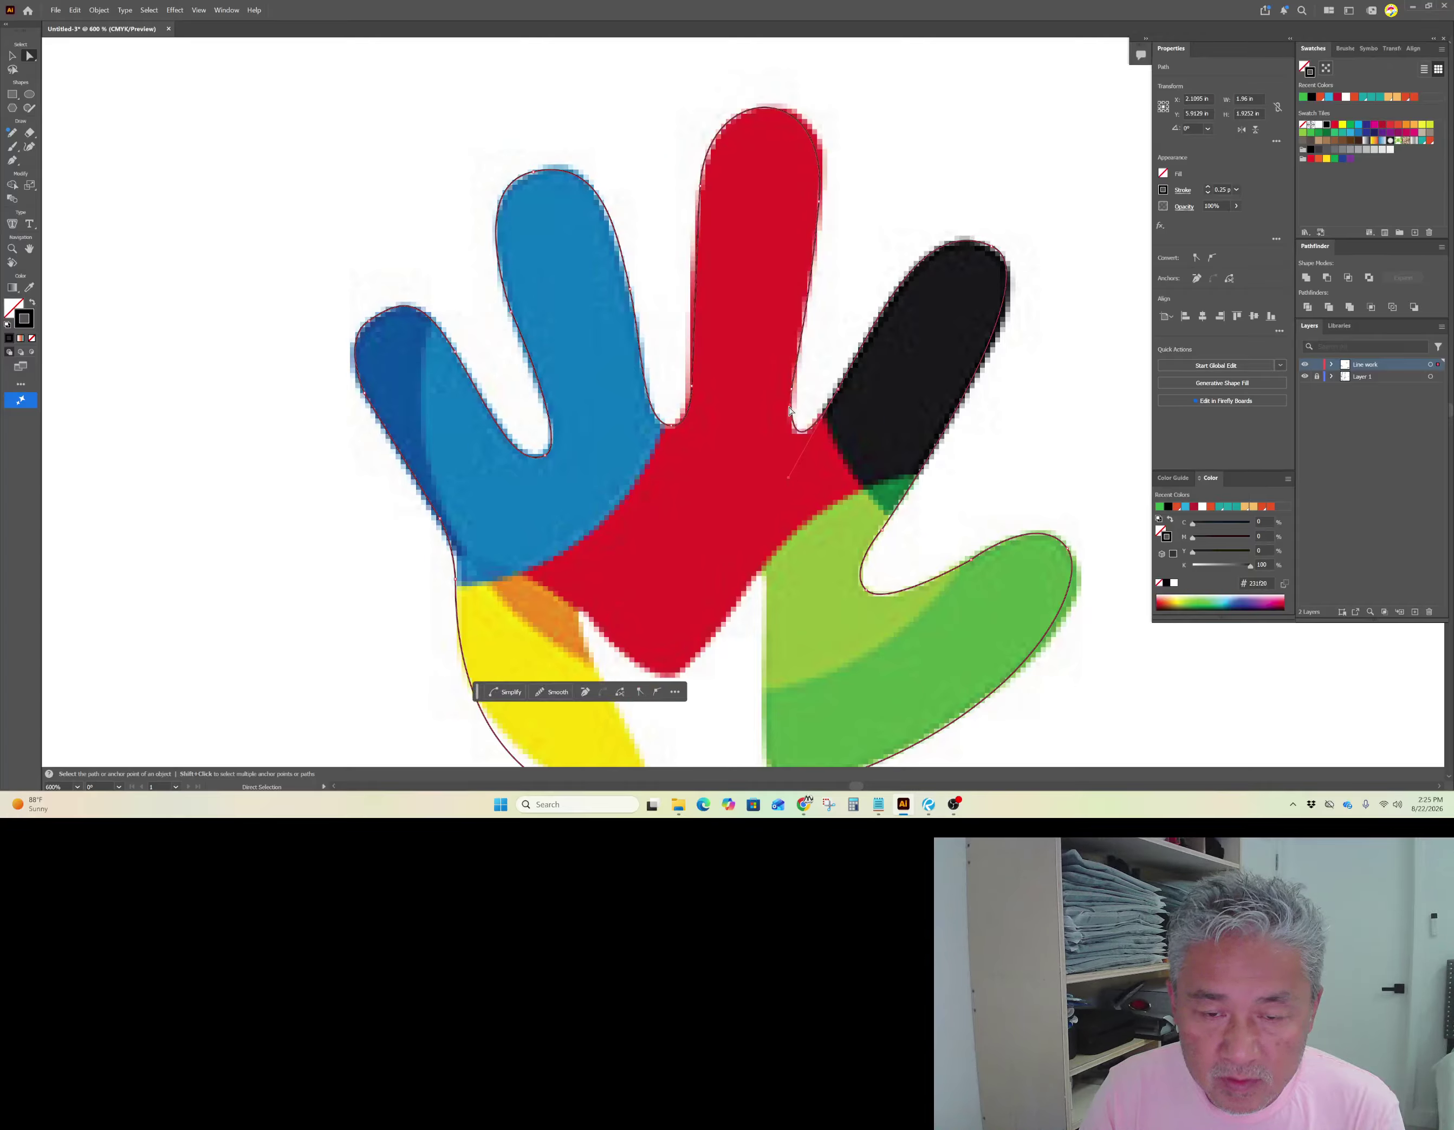
click(781, 424)
click(791, 412)
drag(792, 407, 786, 419)
drag(994, 253, 996, 256)
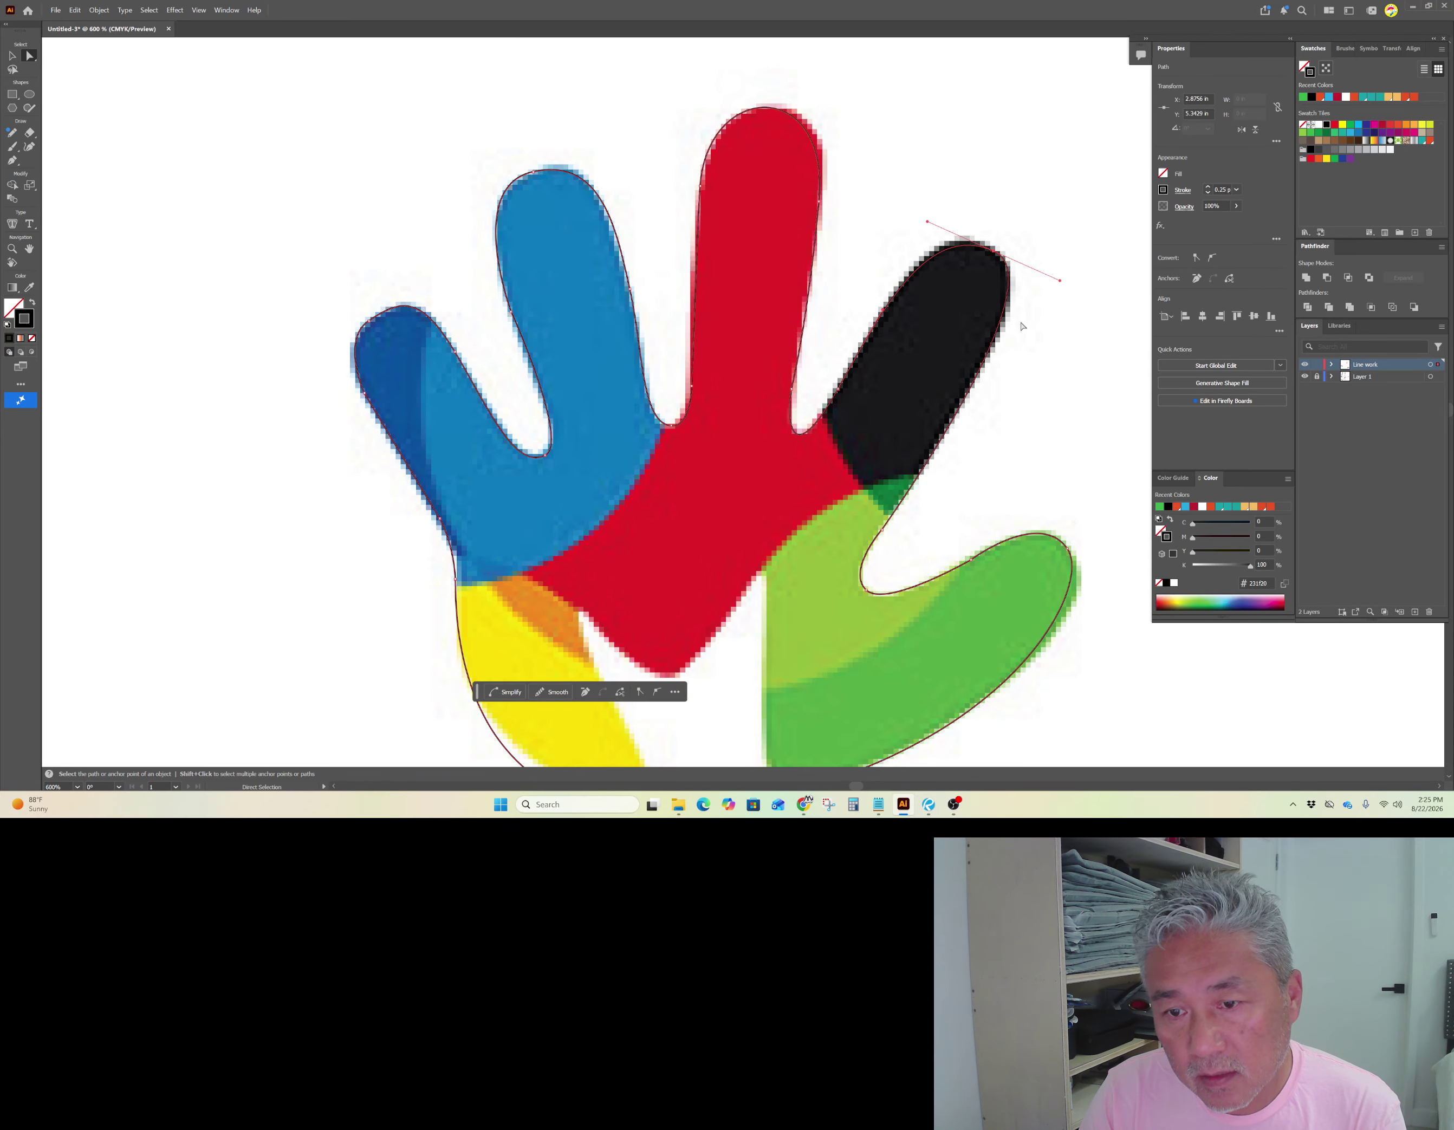
- Reshape the outline around the green thumb's tip and lower edge by adjusting the curve handles
scroll(896, 396, down, 3)
scroll(896, 396, right, 2)
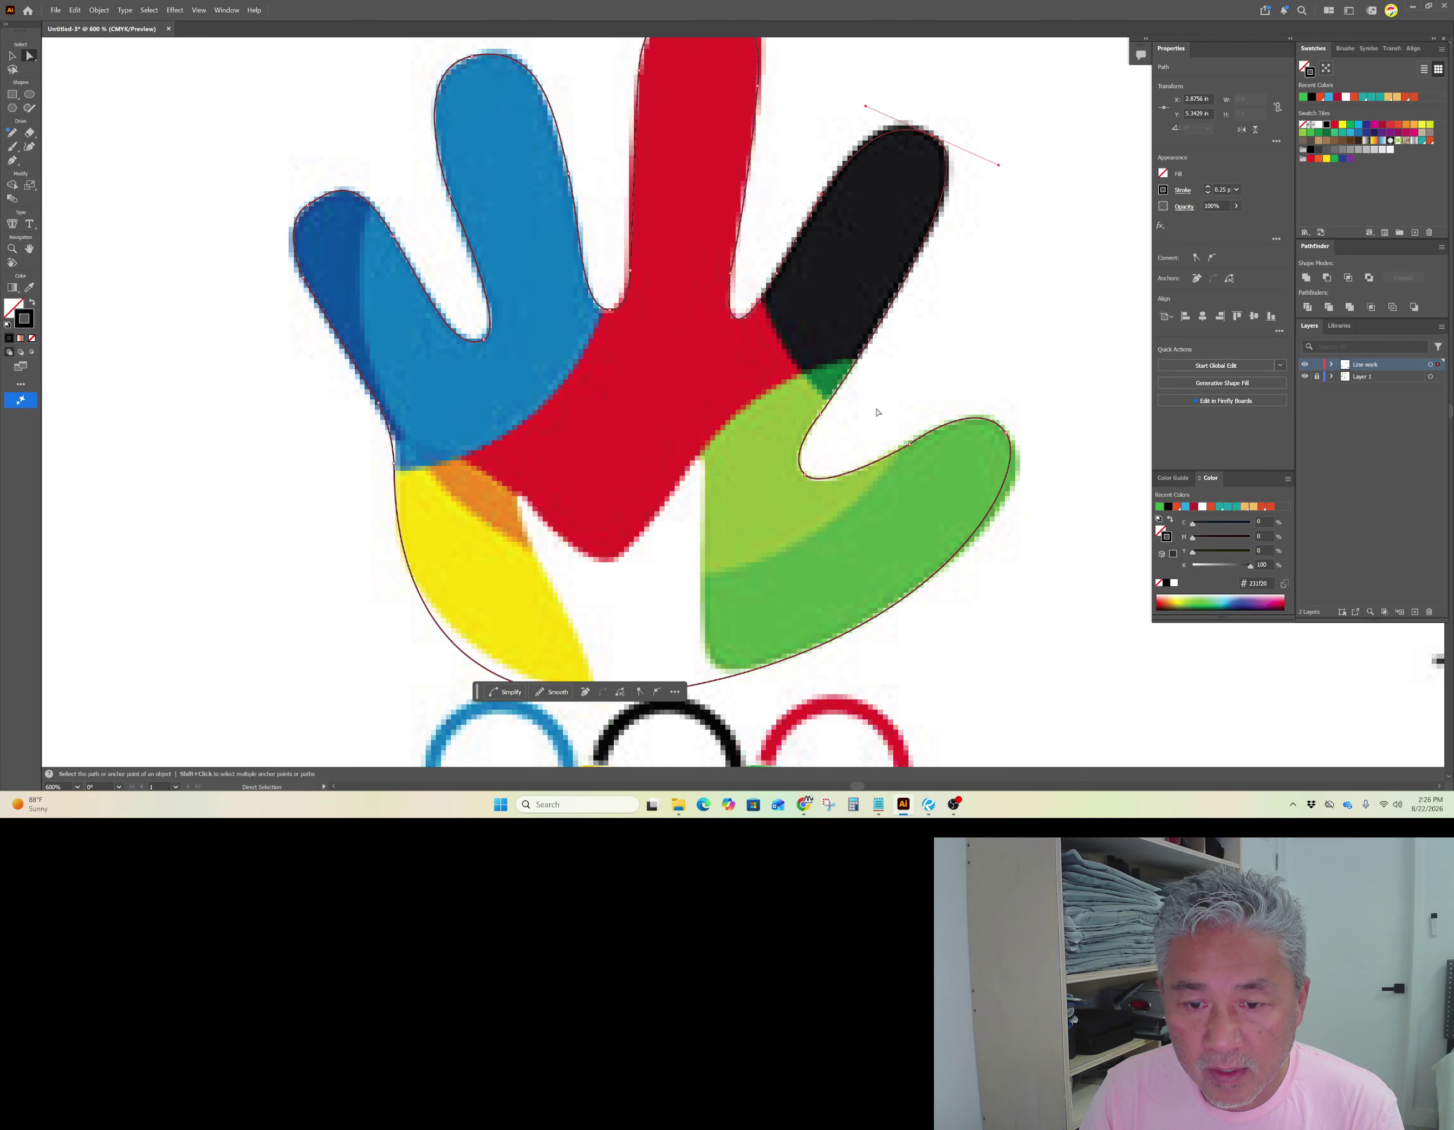
scroll(921, 478, down, 2)
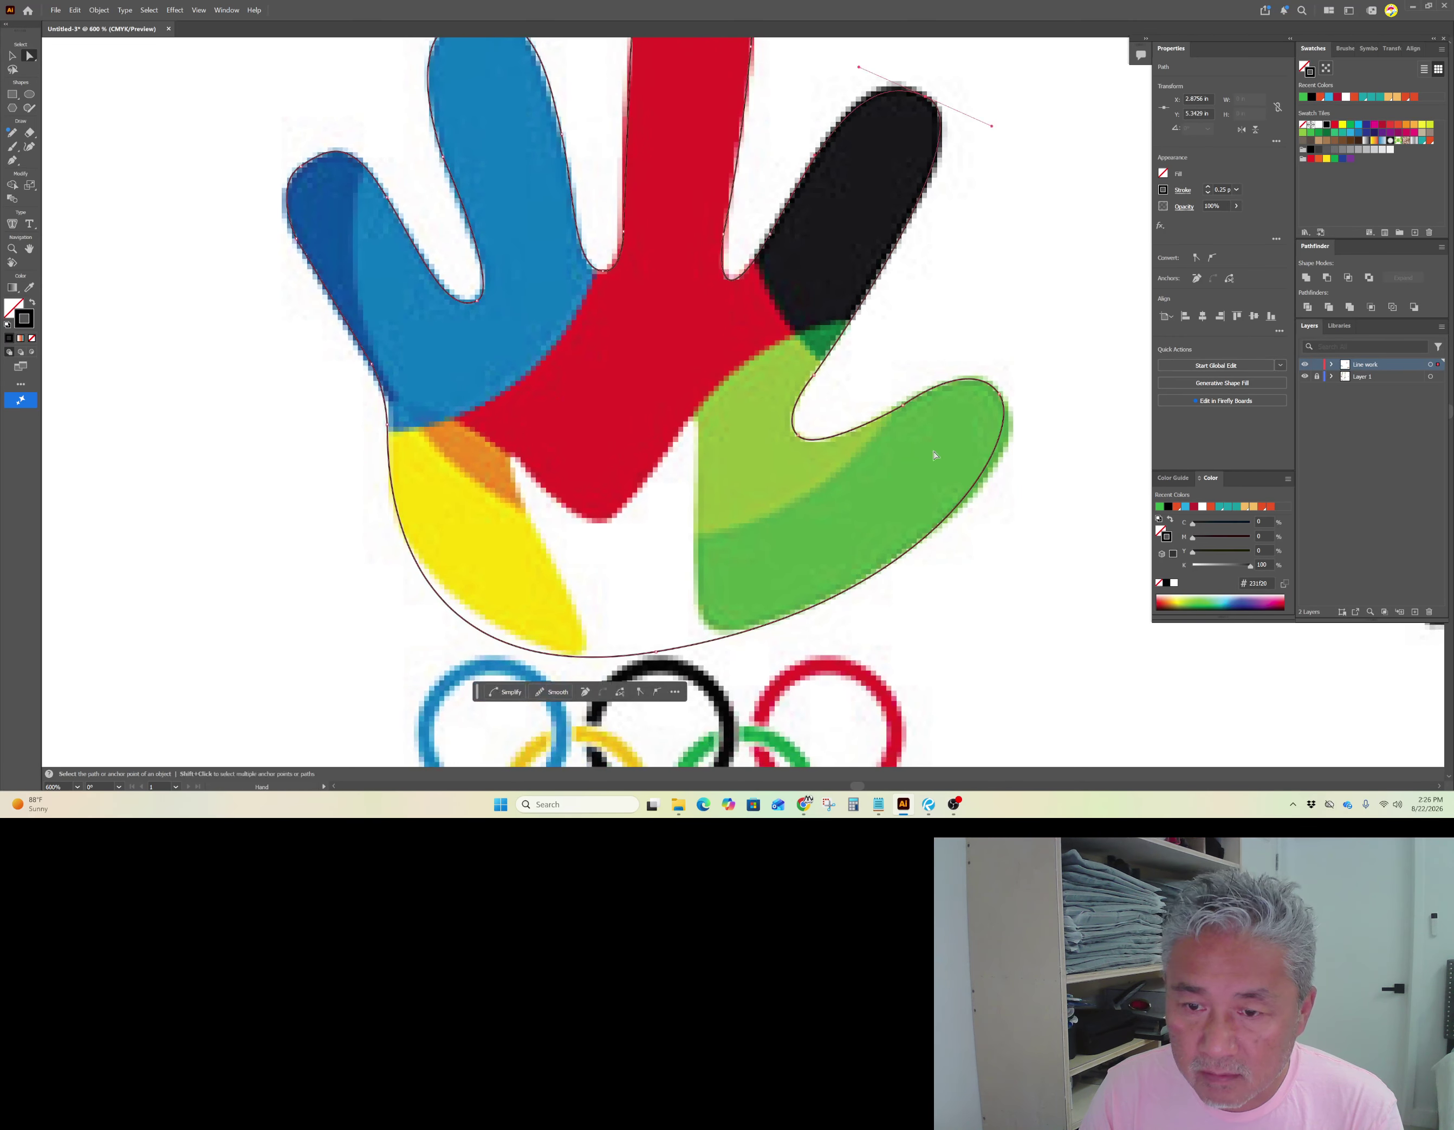
click(1007, 424)
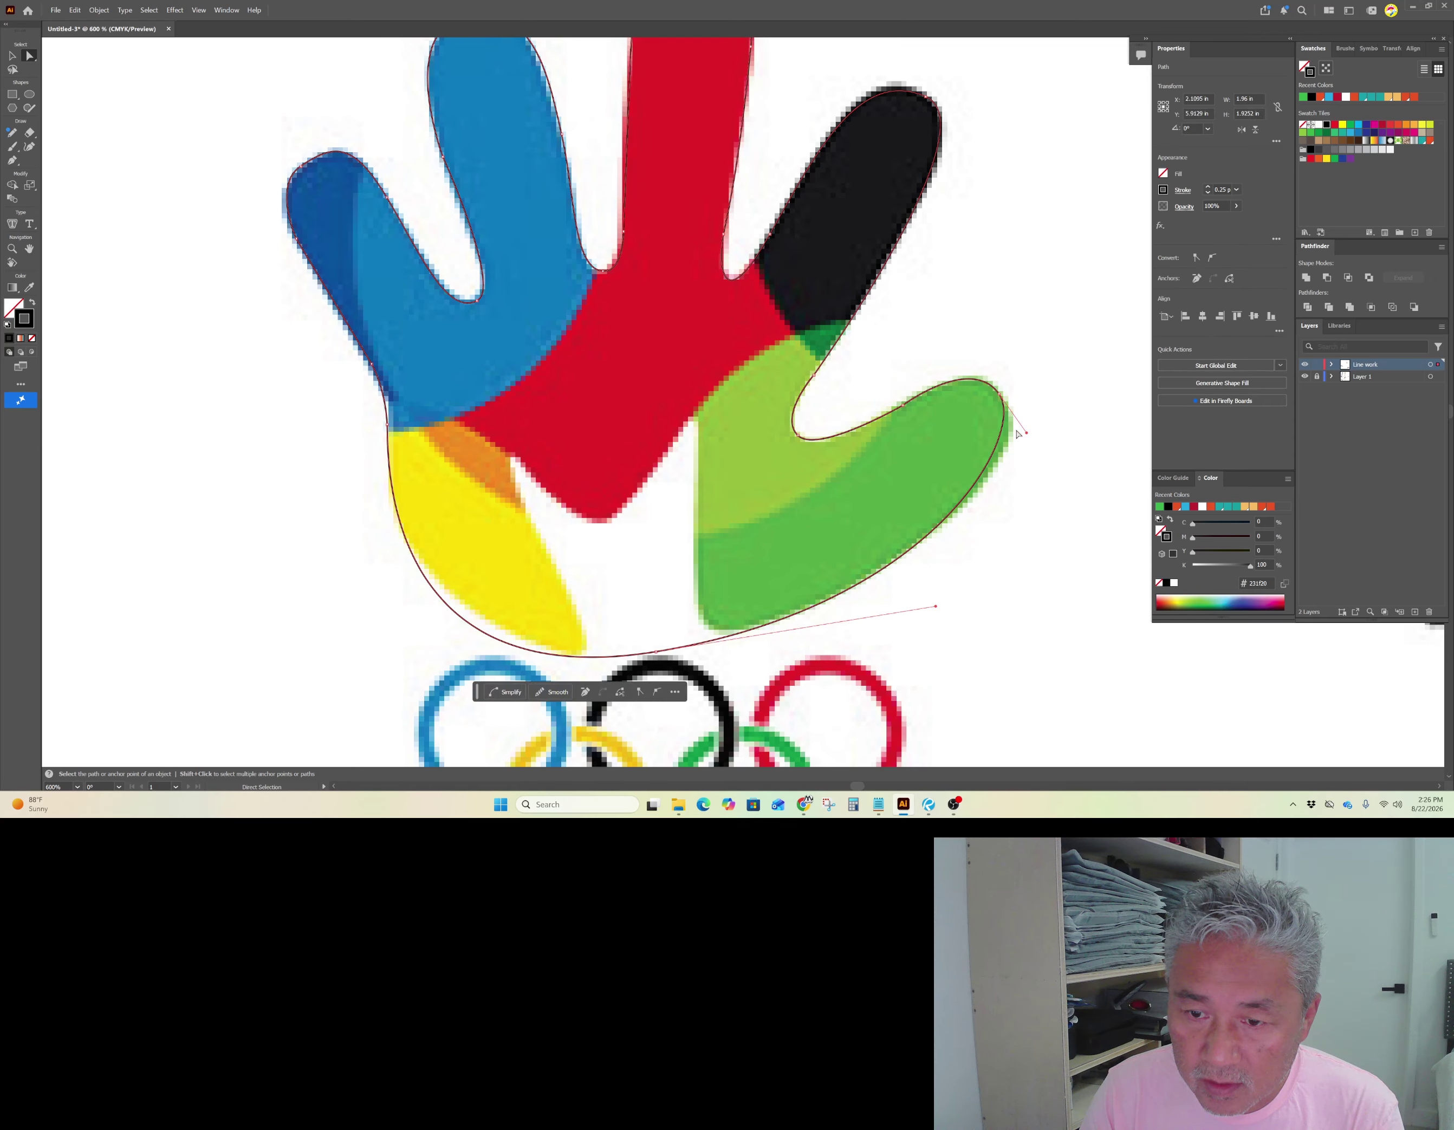
drag(1026, 435, 1048, 439)
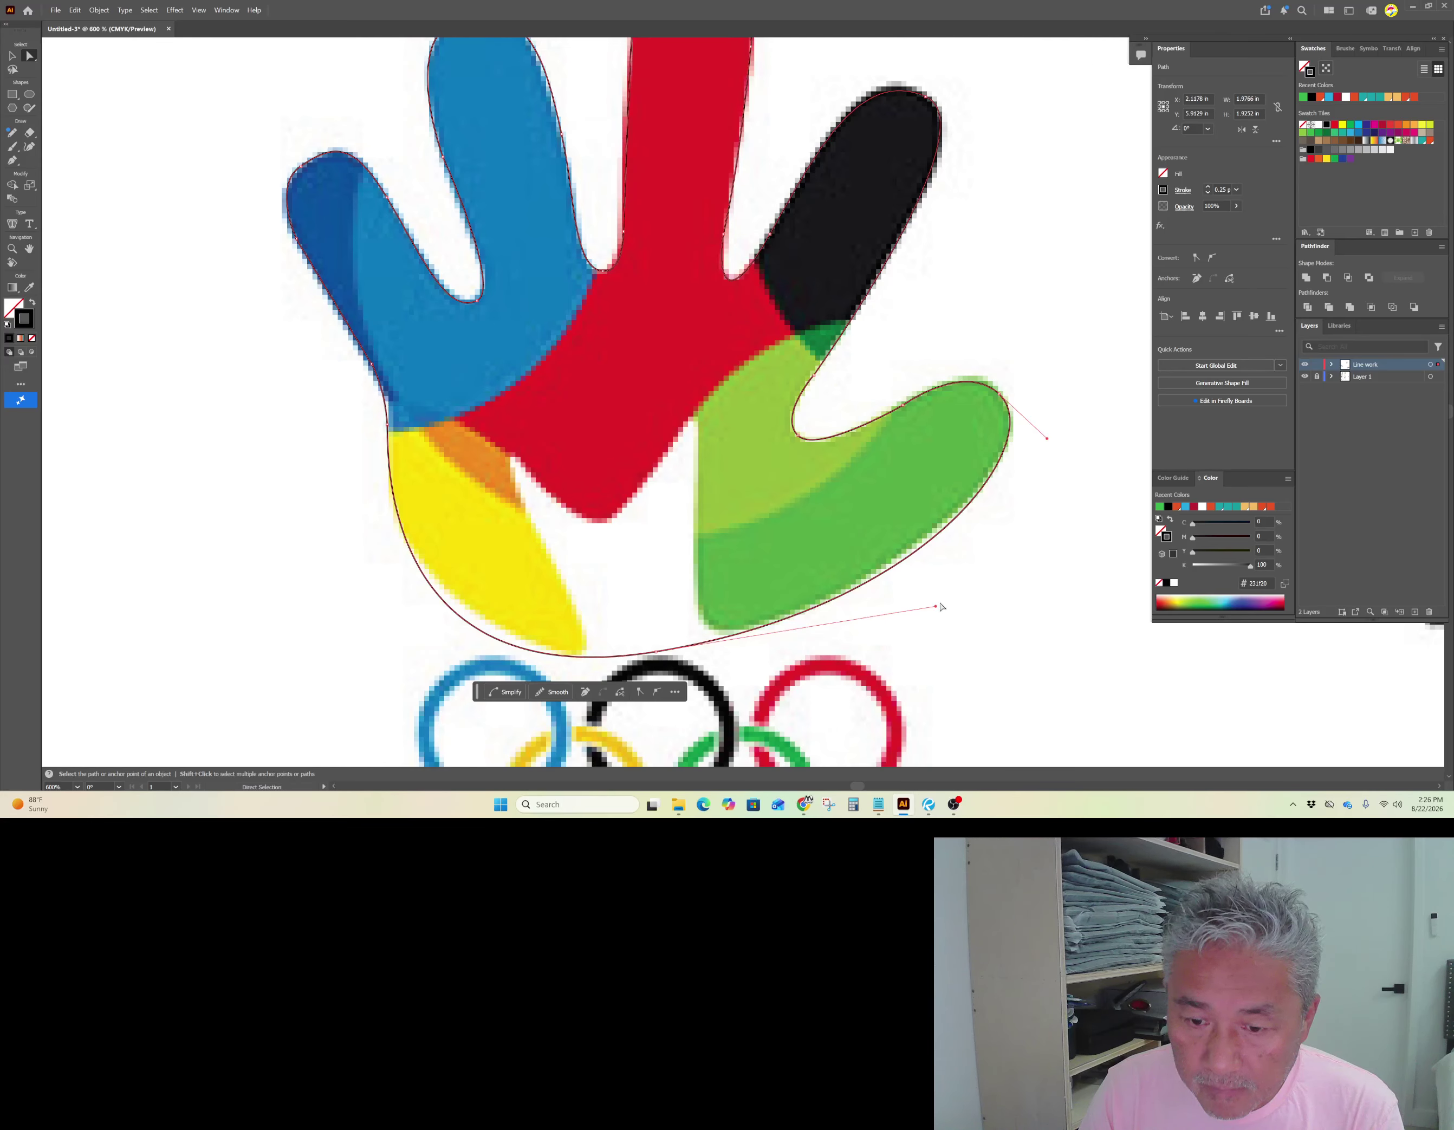
drag(936, 608, 931, 597)
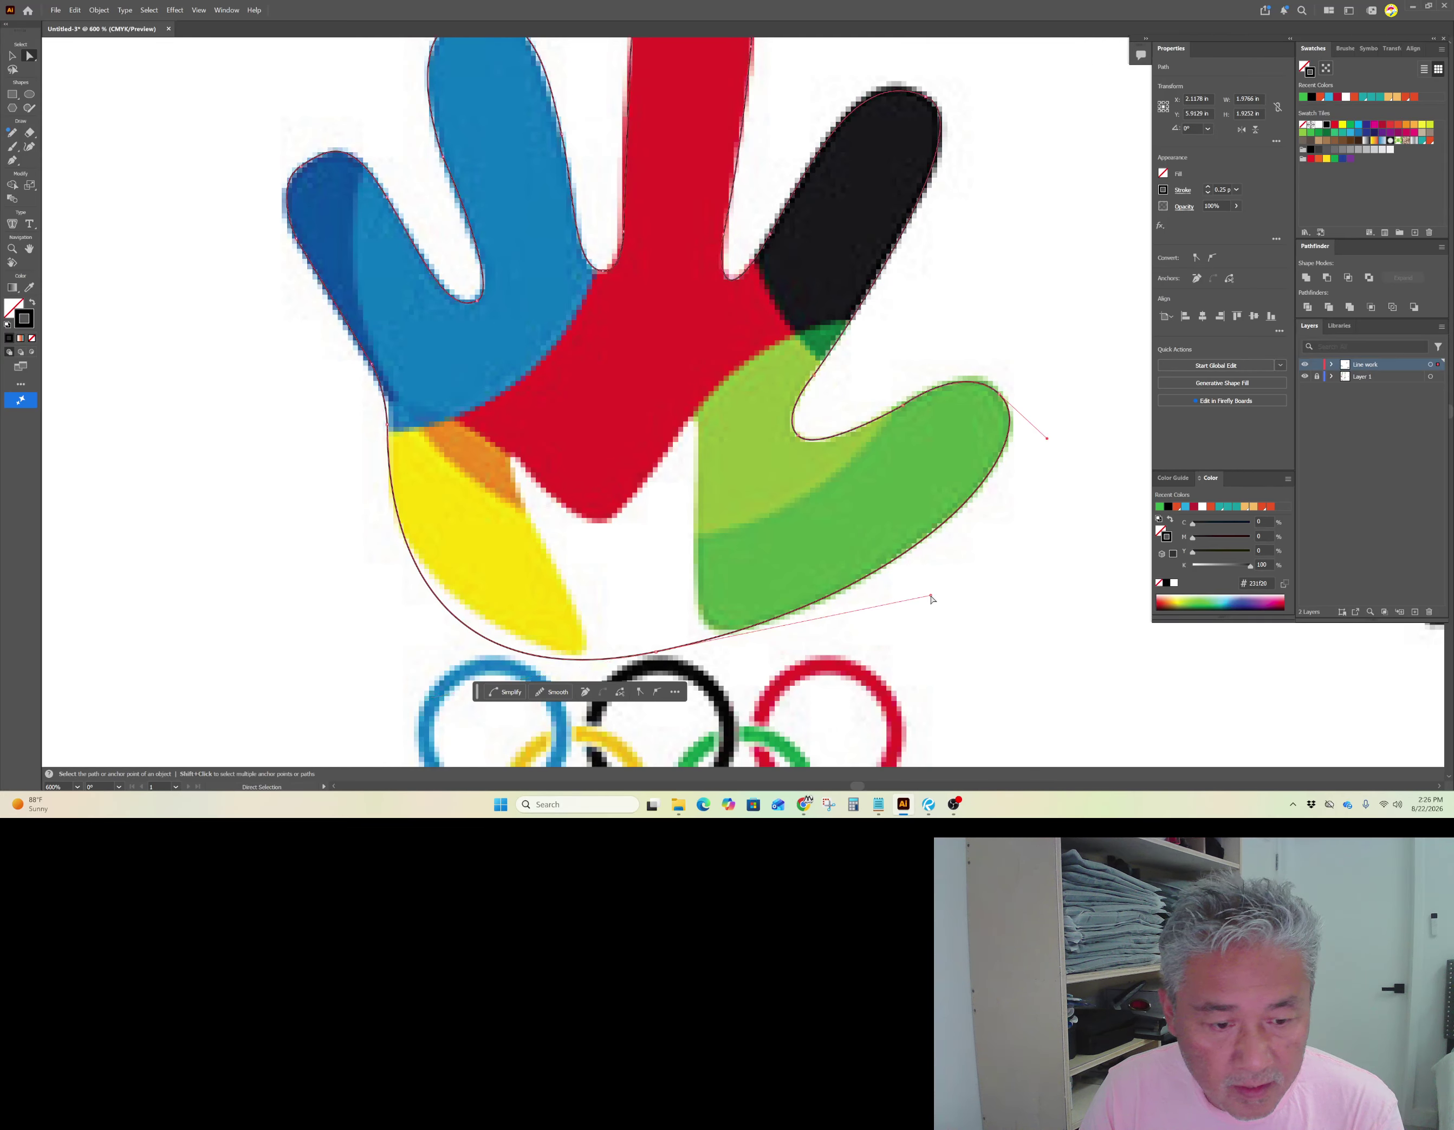
- Refine the palm's lower curve along the yellow area with its anchors and handles, and deselect the outline
drag(682, 657, 774, 547)
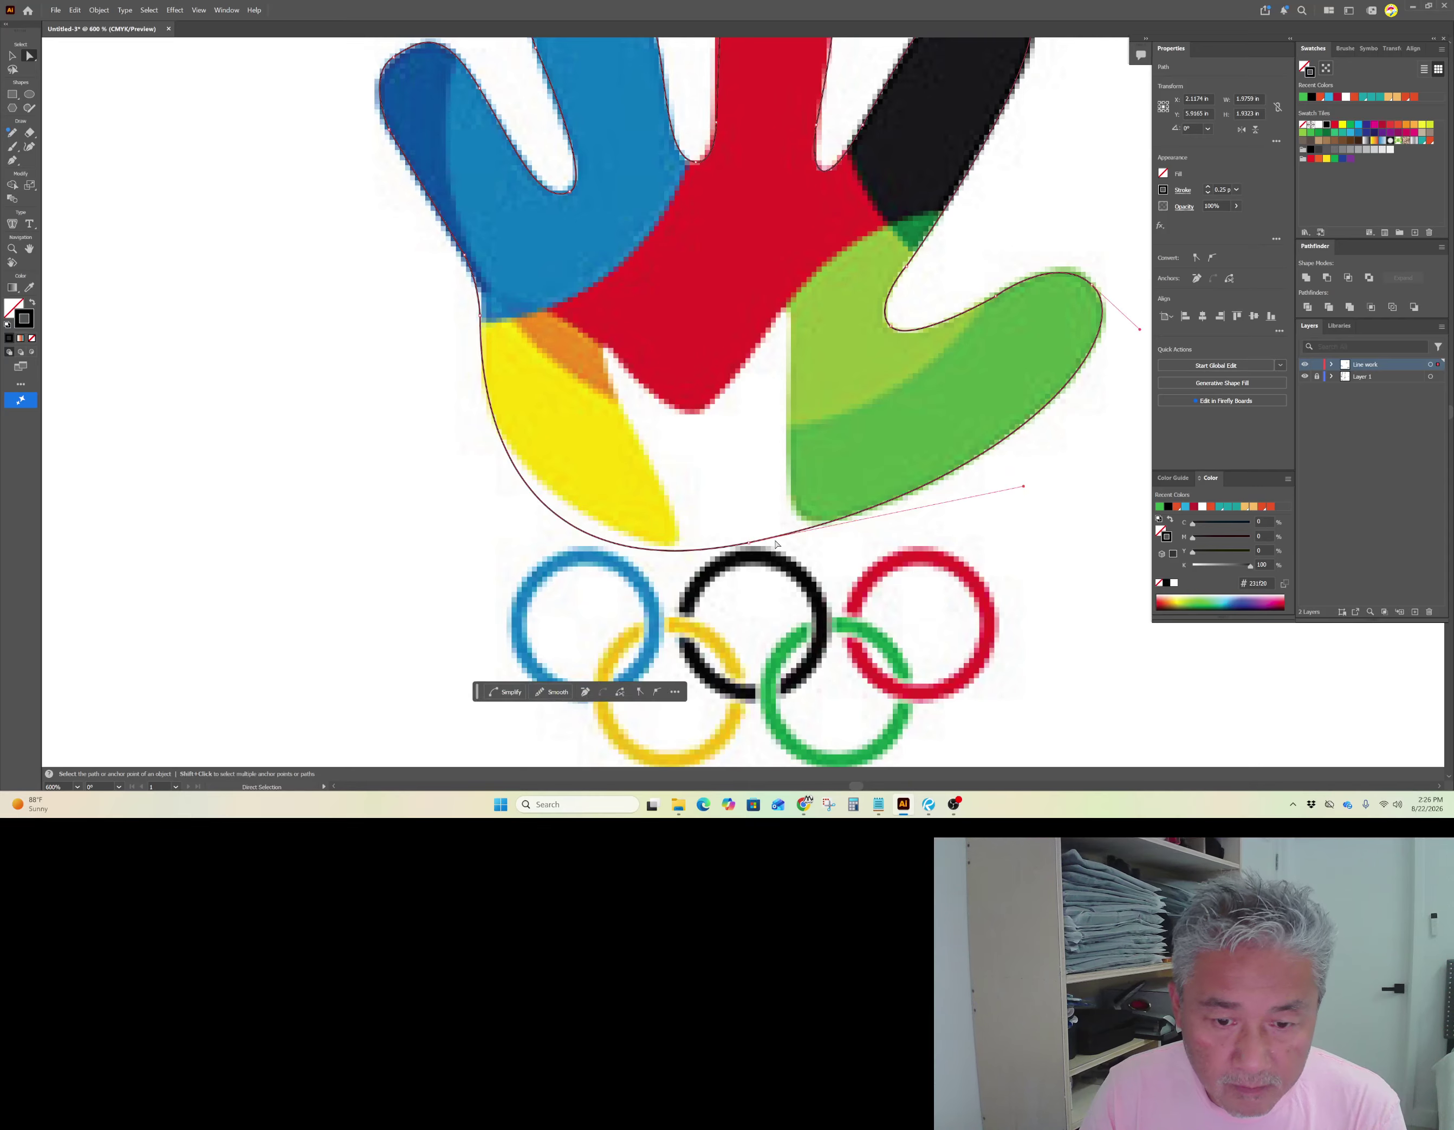
click(750, 544)
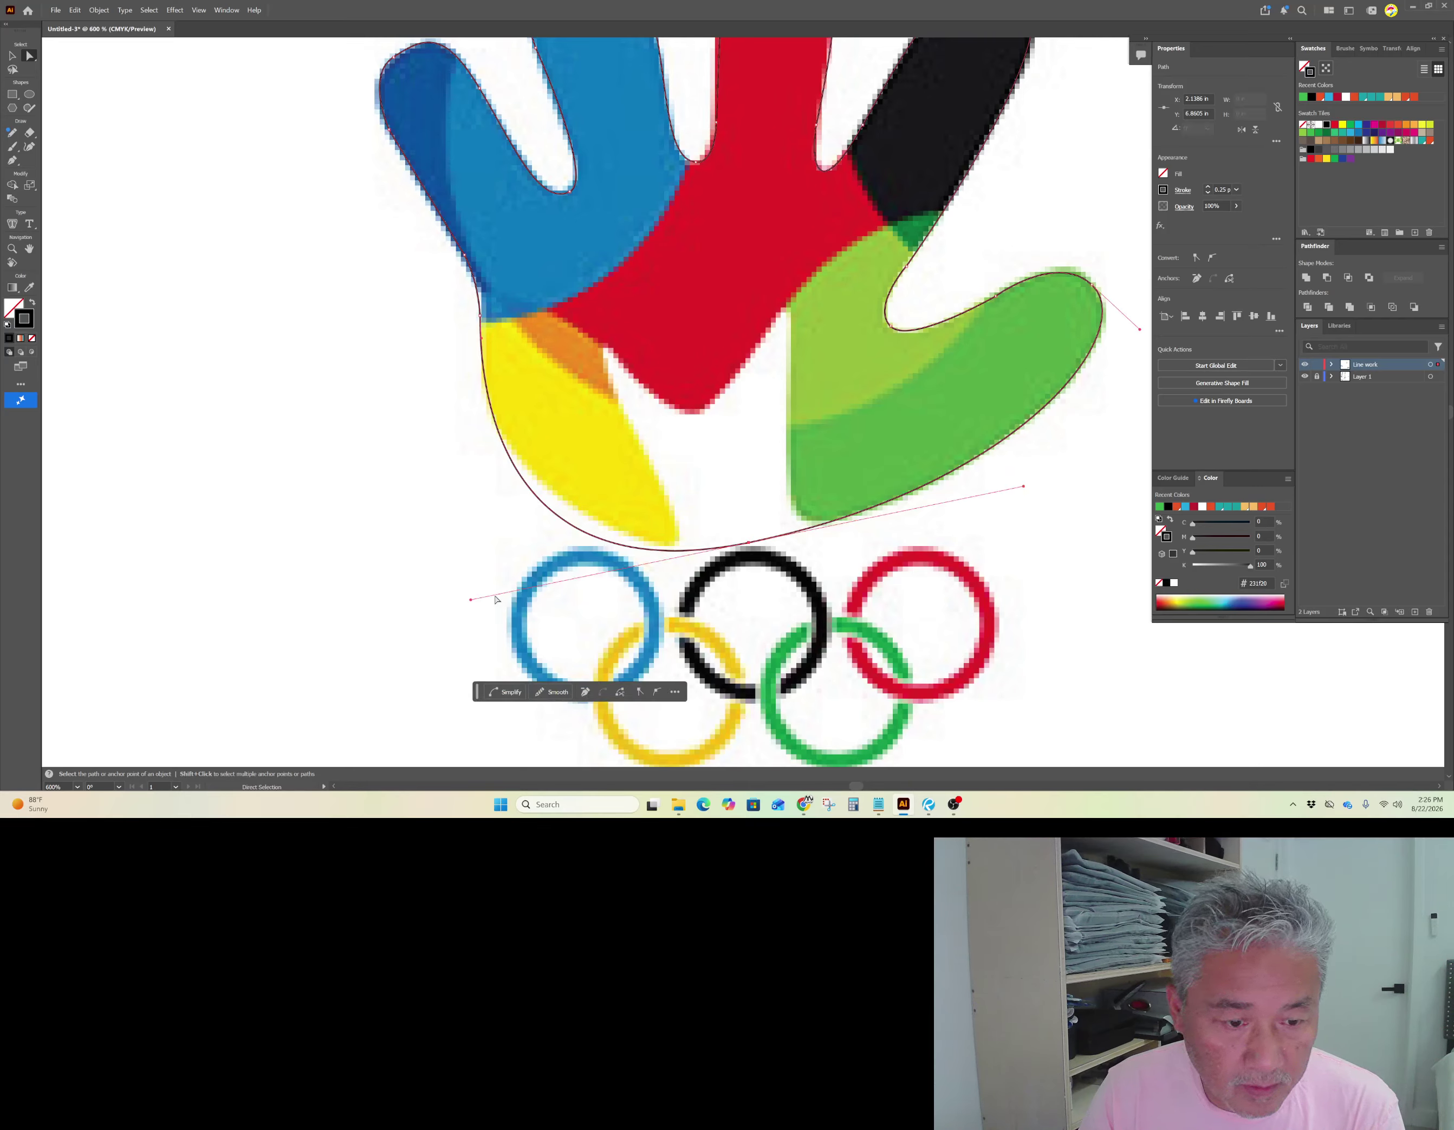
drag(471, 601, 523, 587)
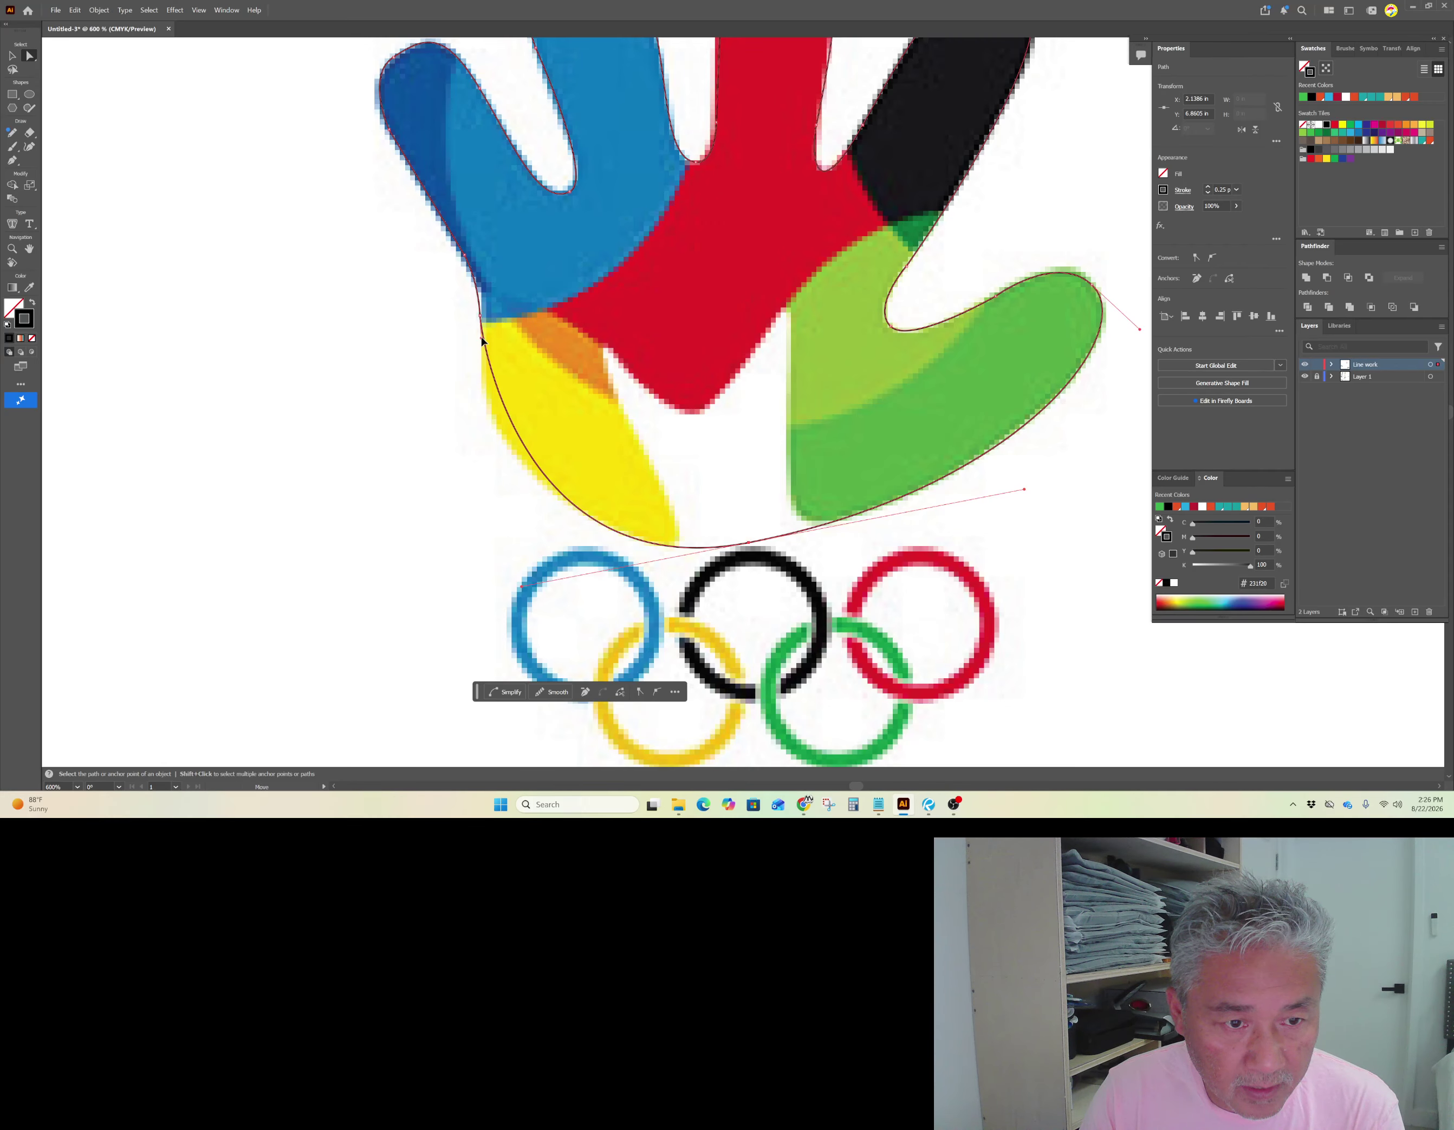
mouse_move(482, 341)
mouse_down()
mouse_move(480, 325)
mouse_move(477, 373)
mouse_move(482, 331)
mouse_up()
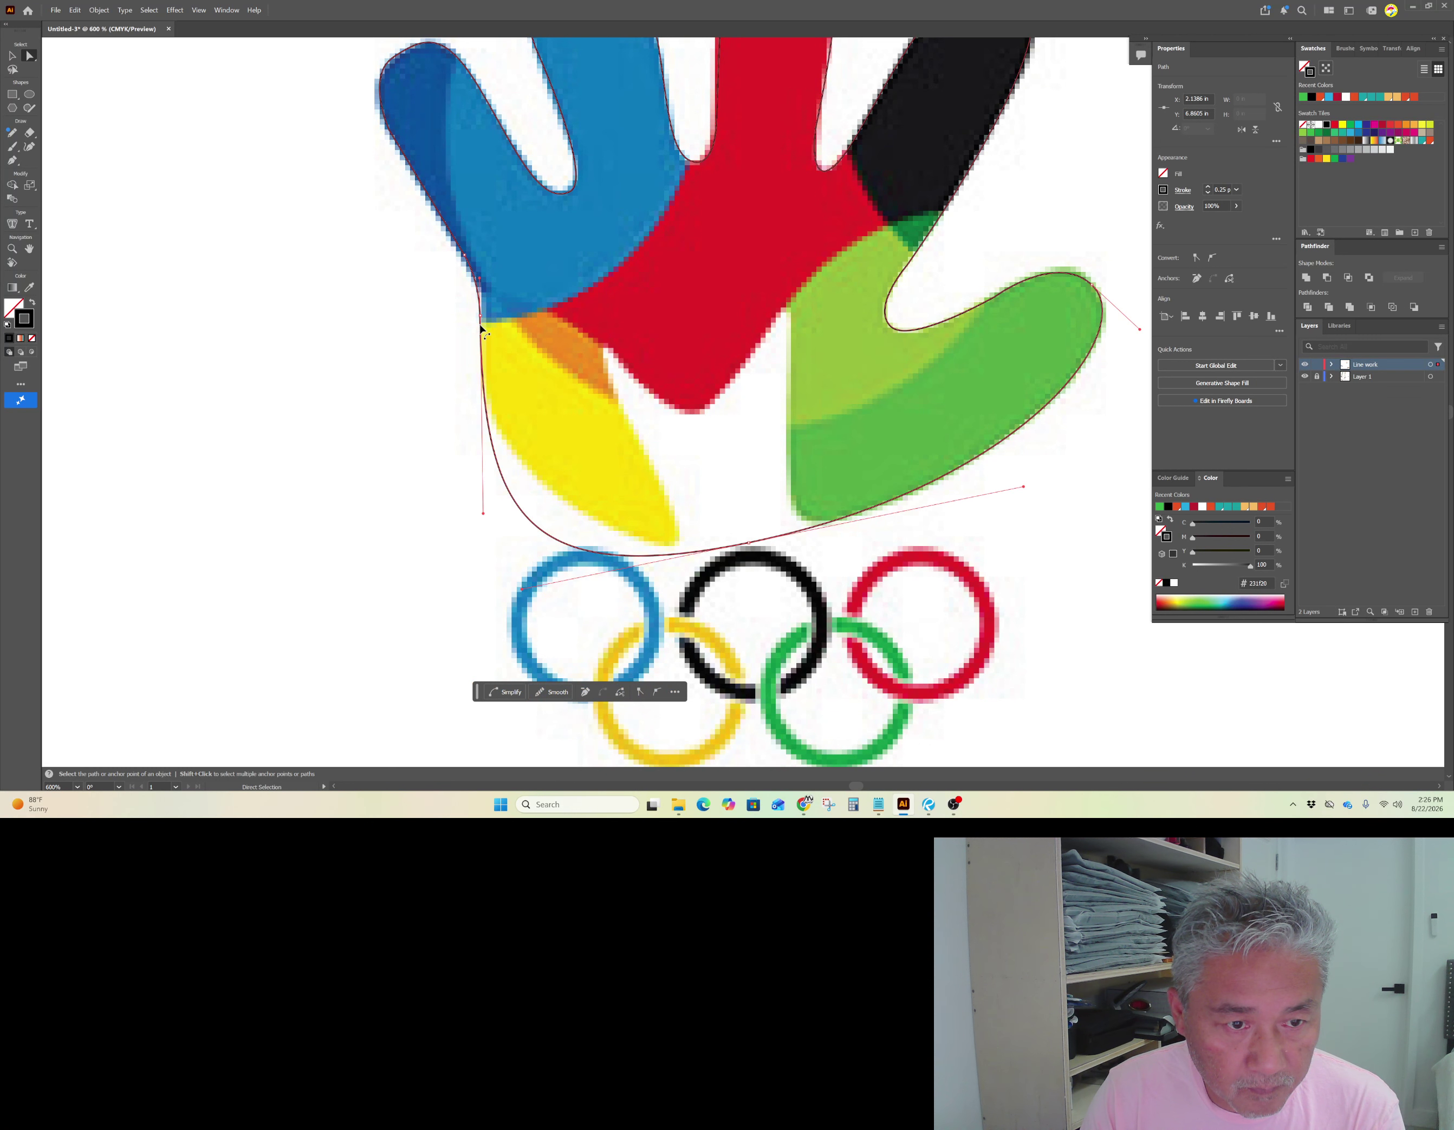
key(ctrl+z)
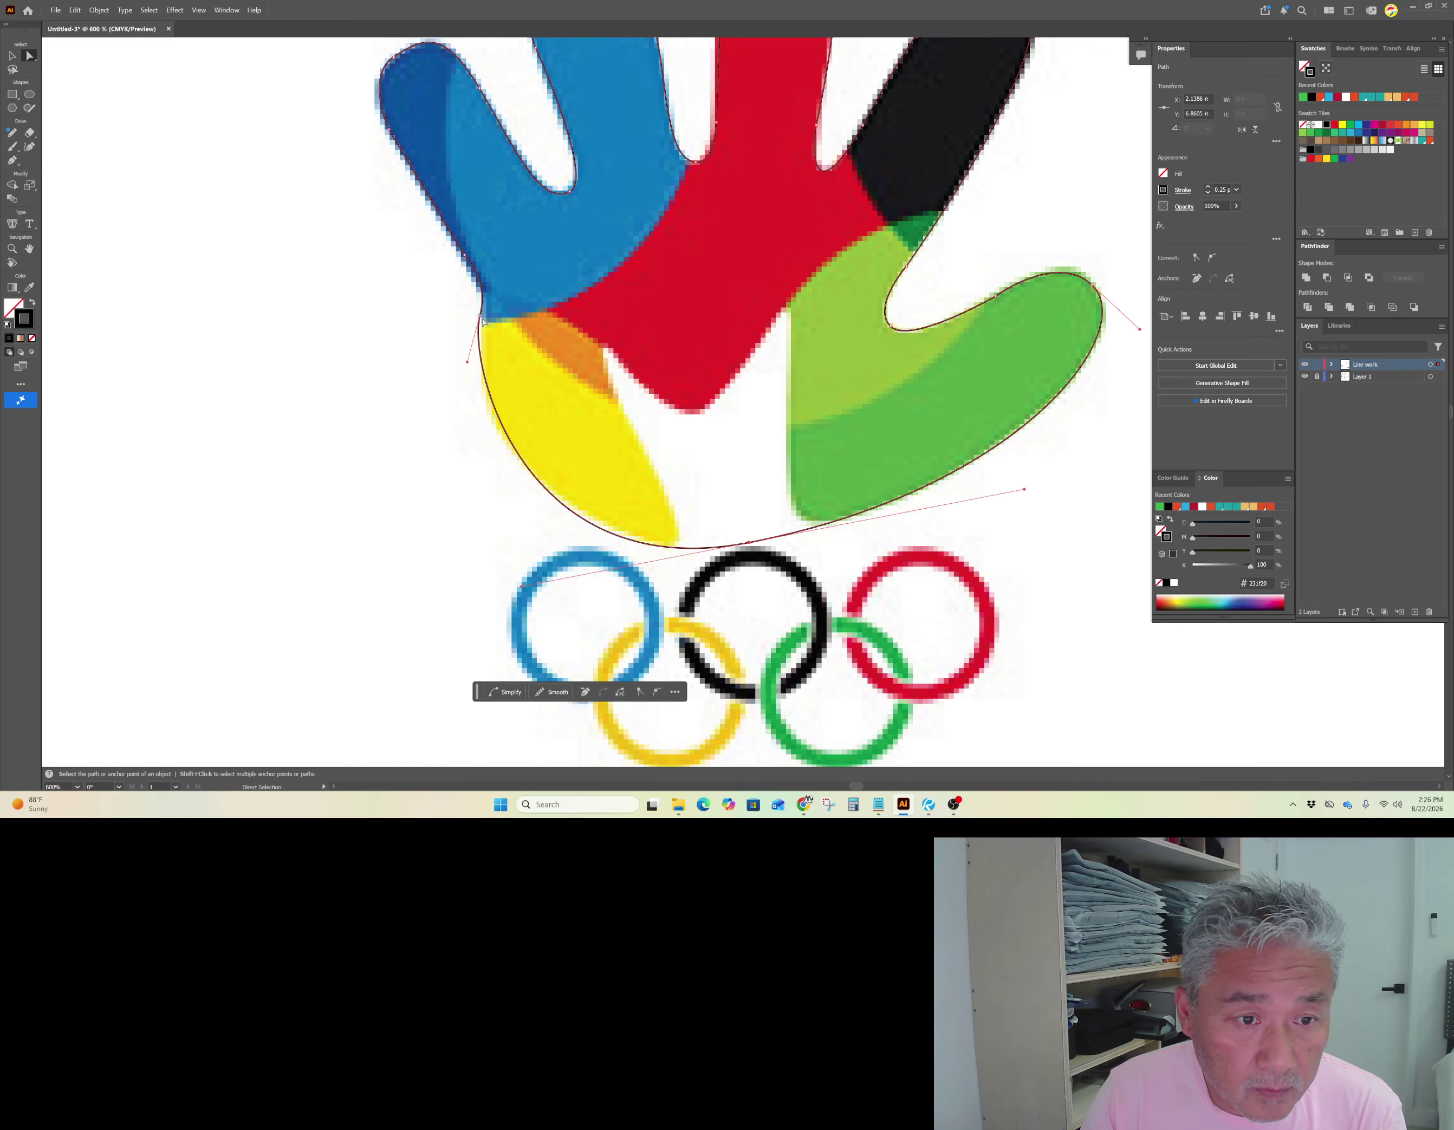
drag(480, 320, 482, 335)
key(ctrl+z)
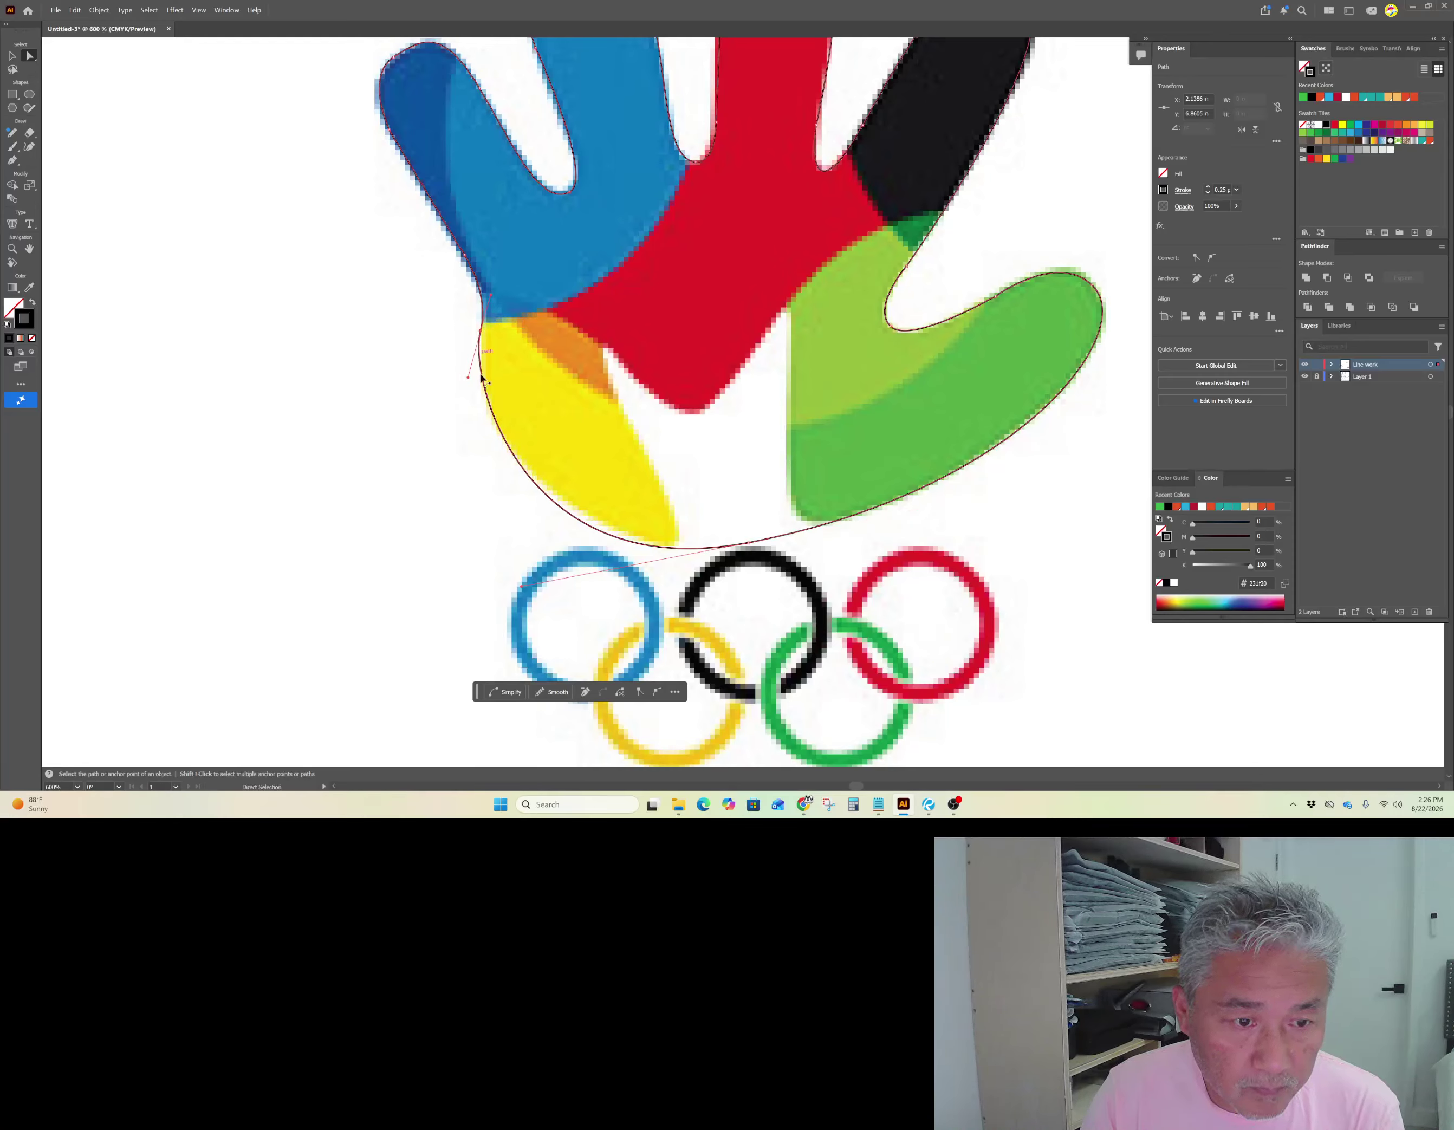
drag(524, 589, 534, 582)
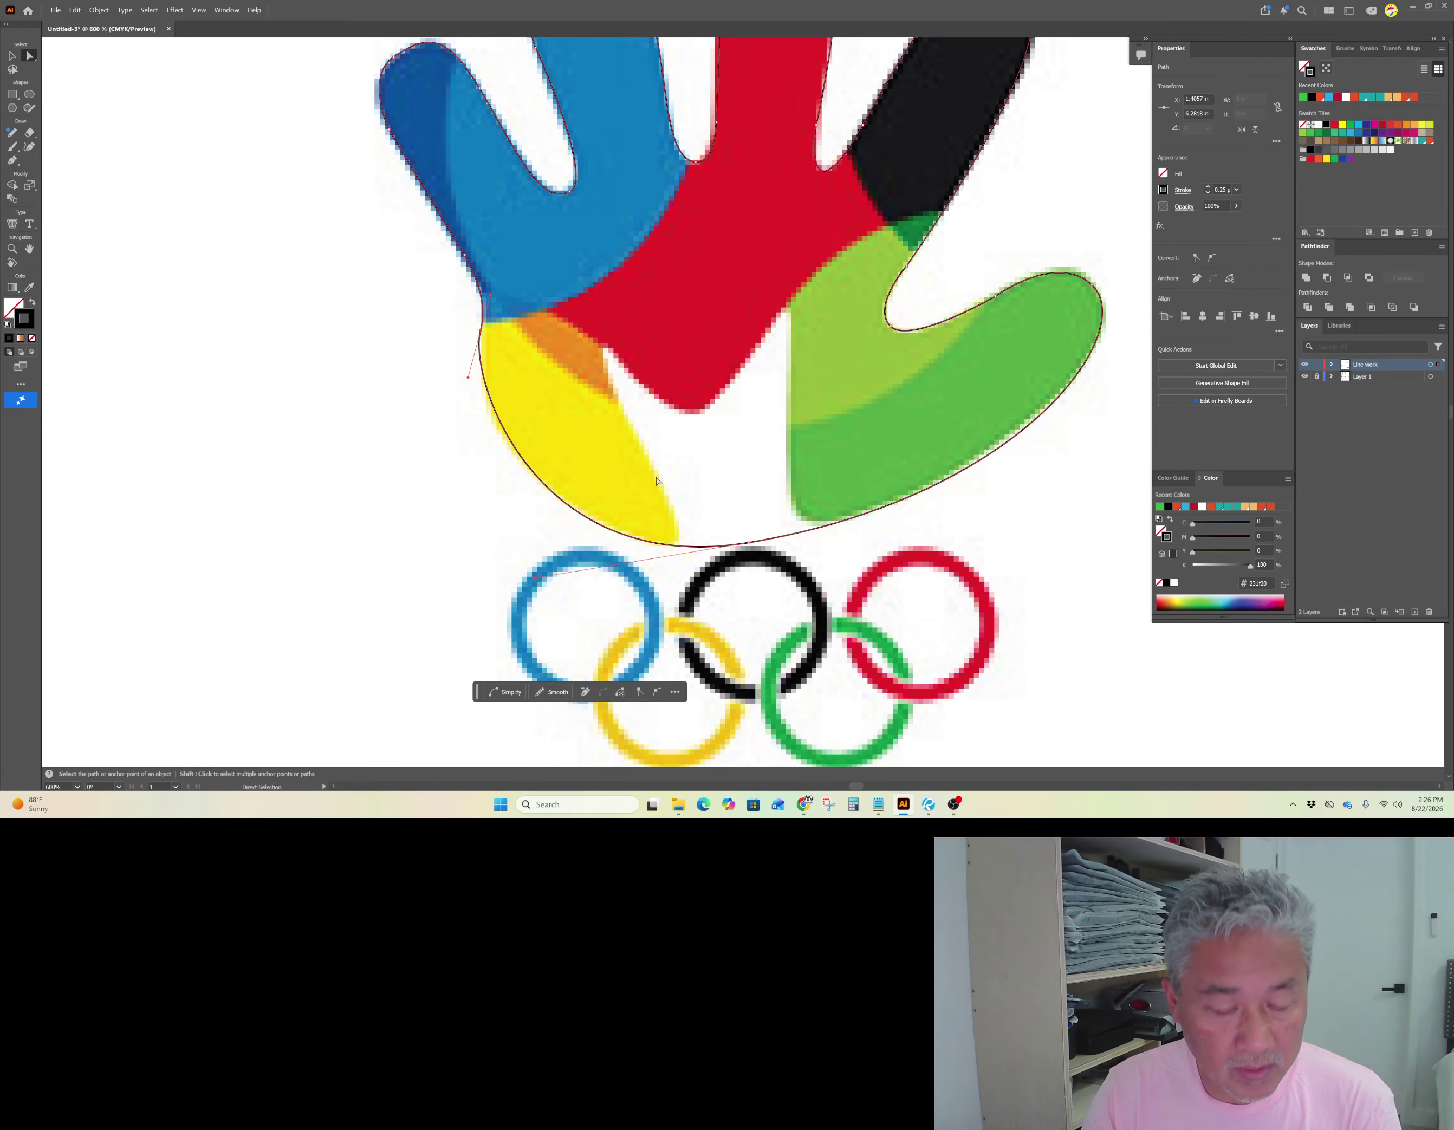
key(v)
click(415, 411)
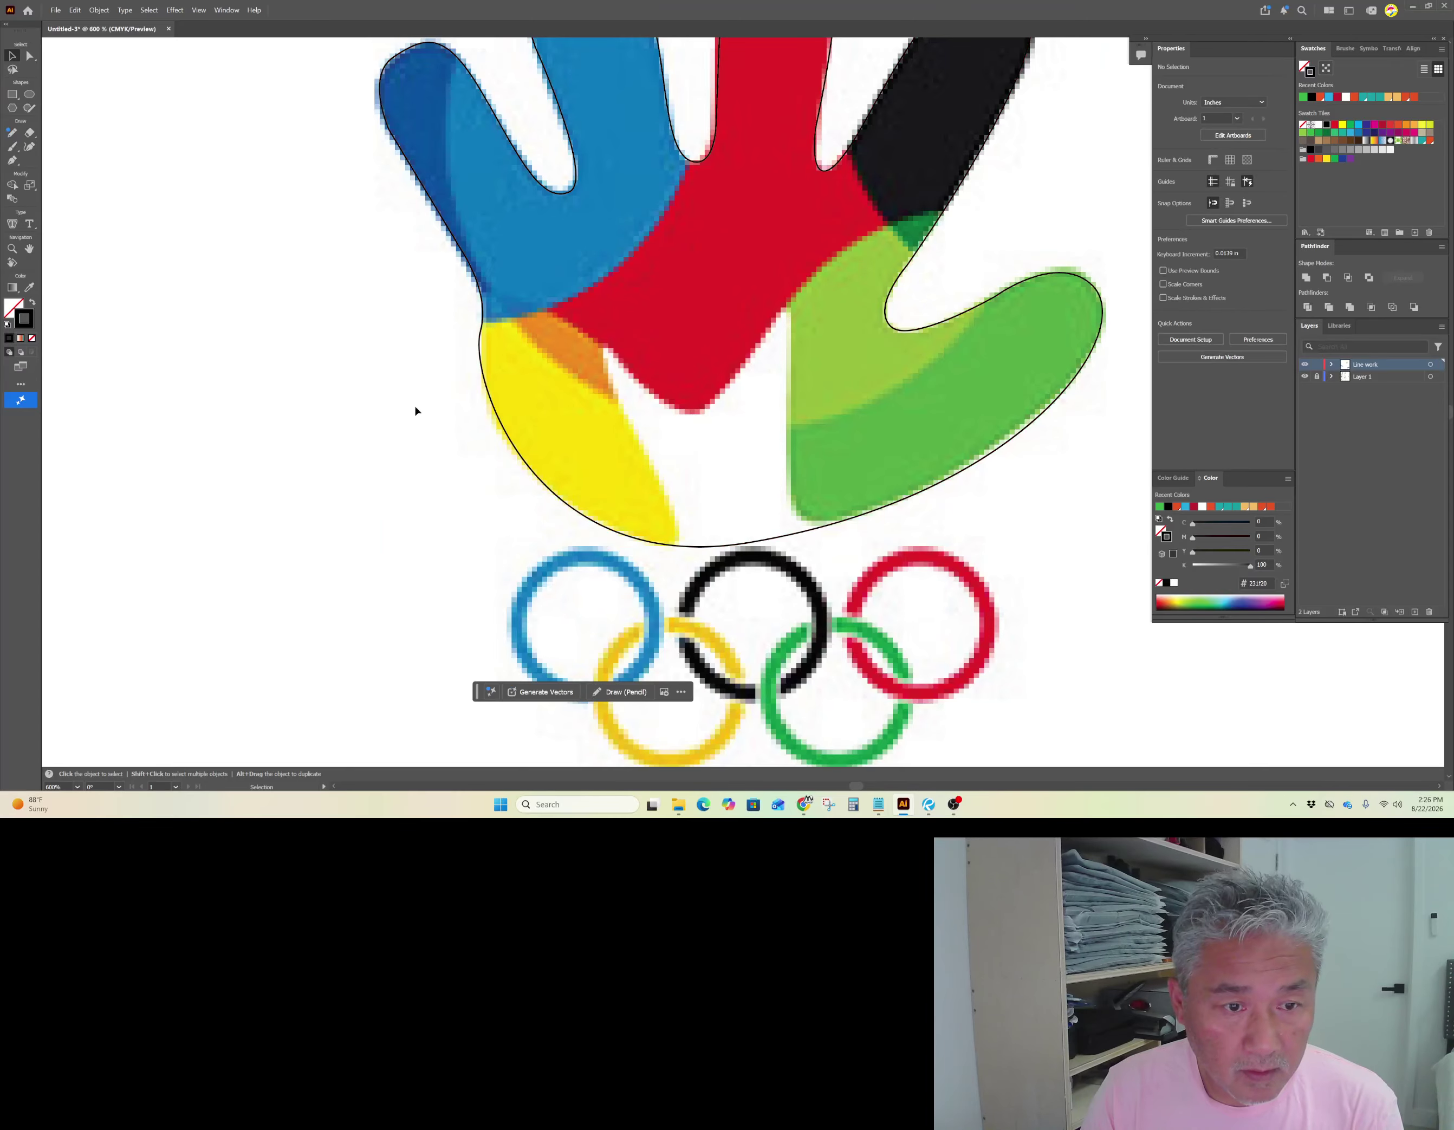
- Draw a Pen curve along the blue-red boundary, from the gap beside the red finger to beyond the palm's outer edge
scroll(506, 470, down, 3)
scroll(505, 471, up, 1)
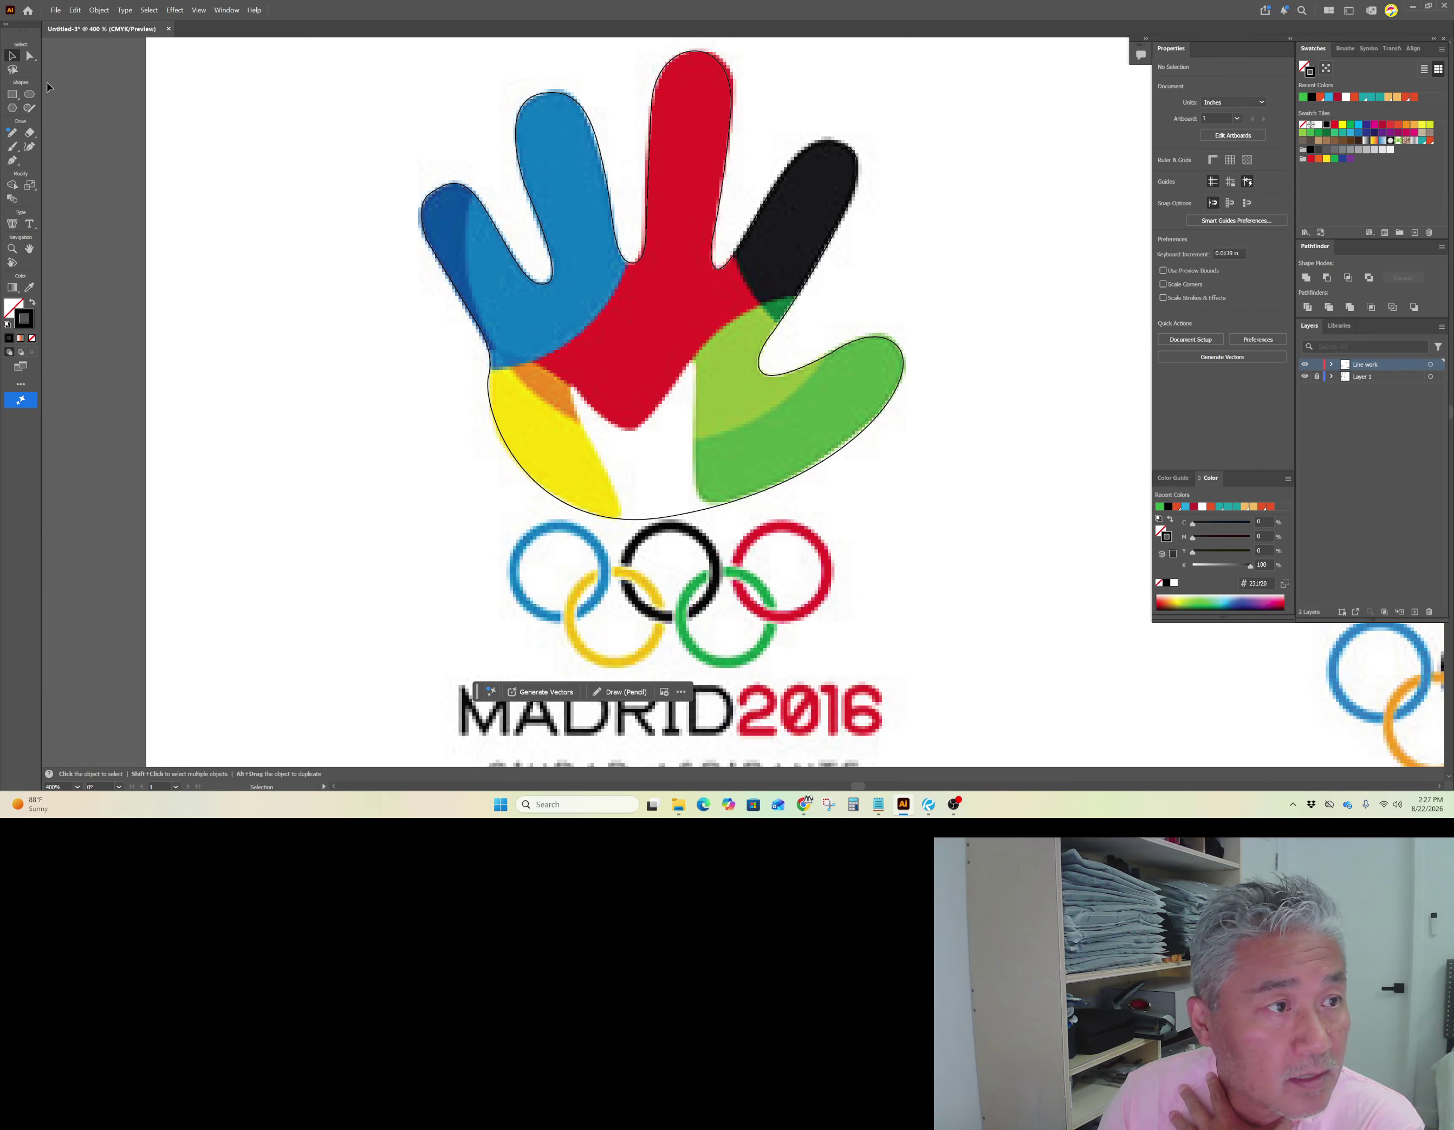
click(12, 160)
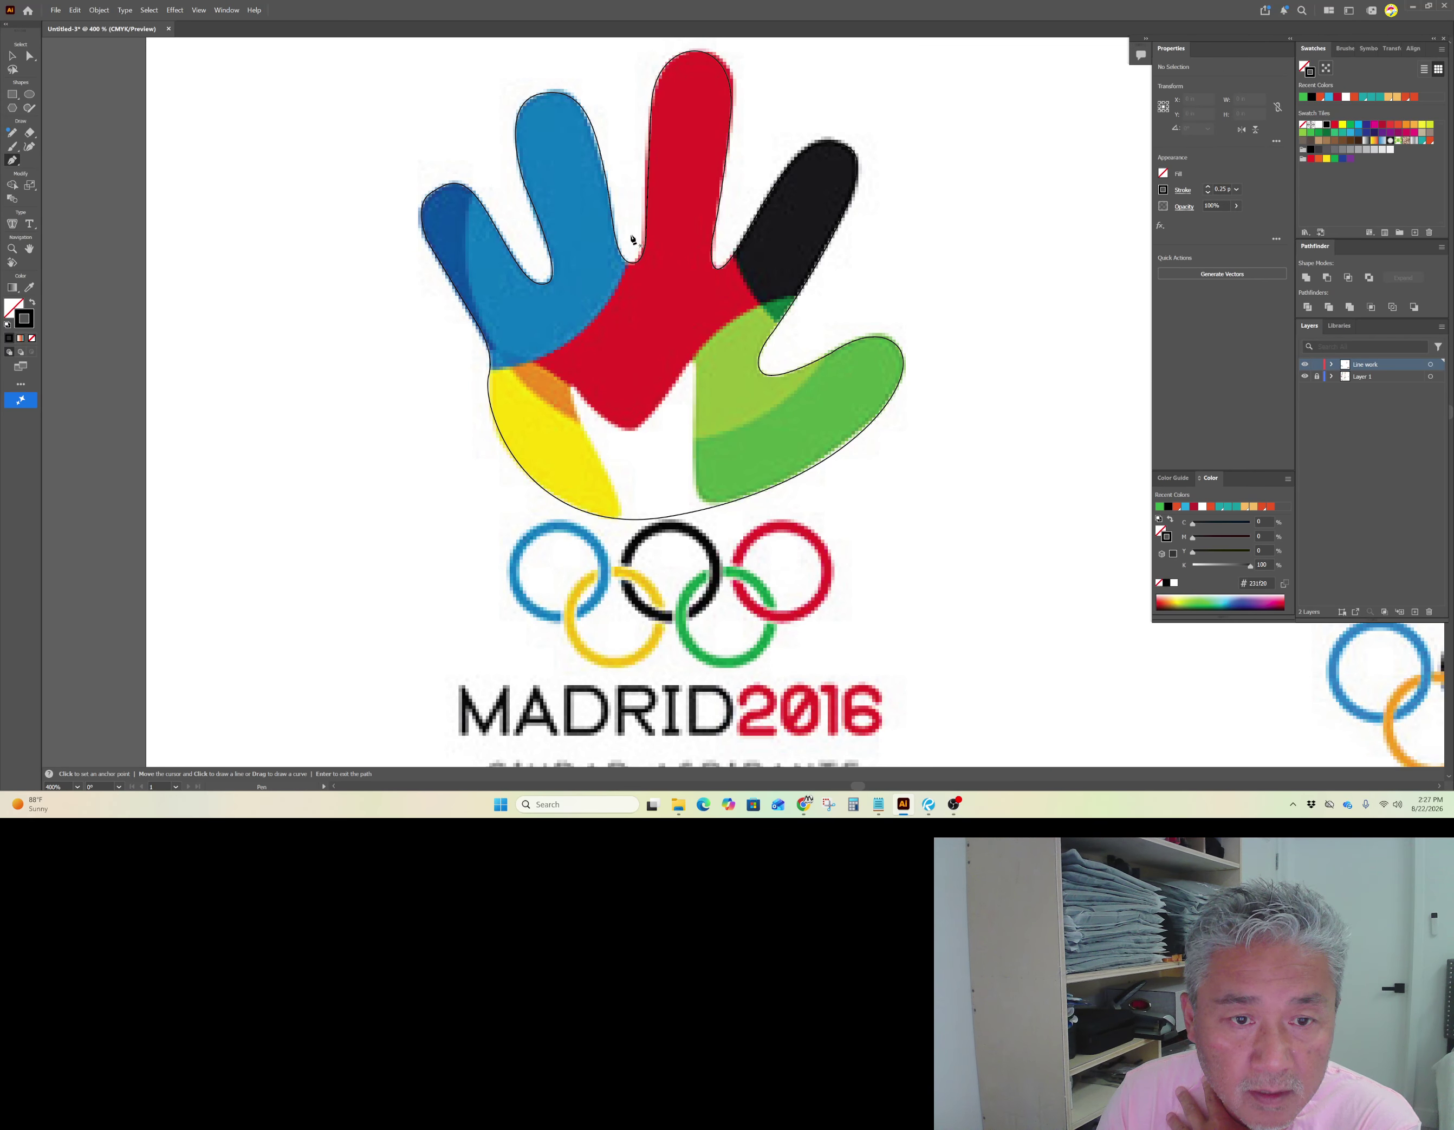
drag(632, 236, 627, 289)
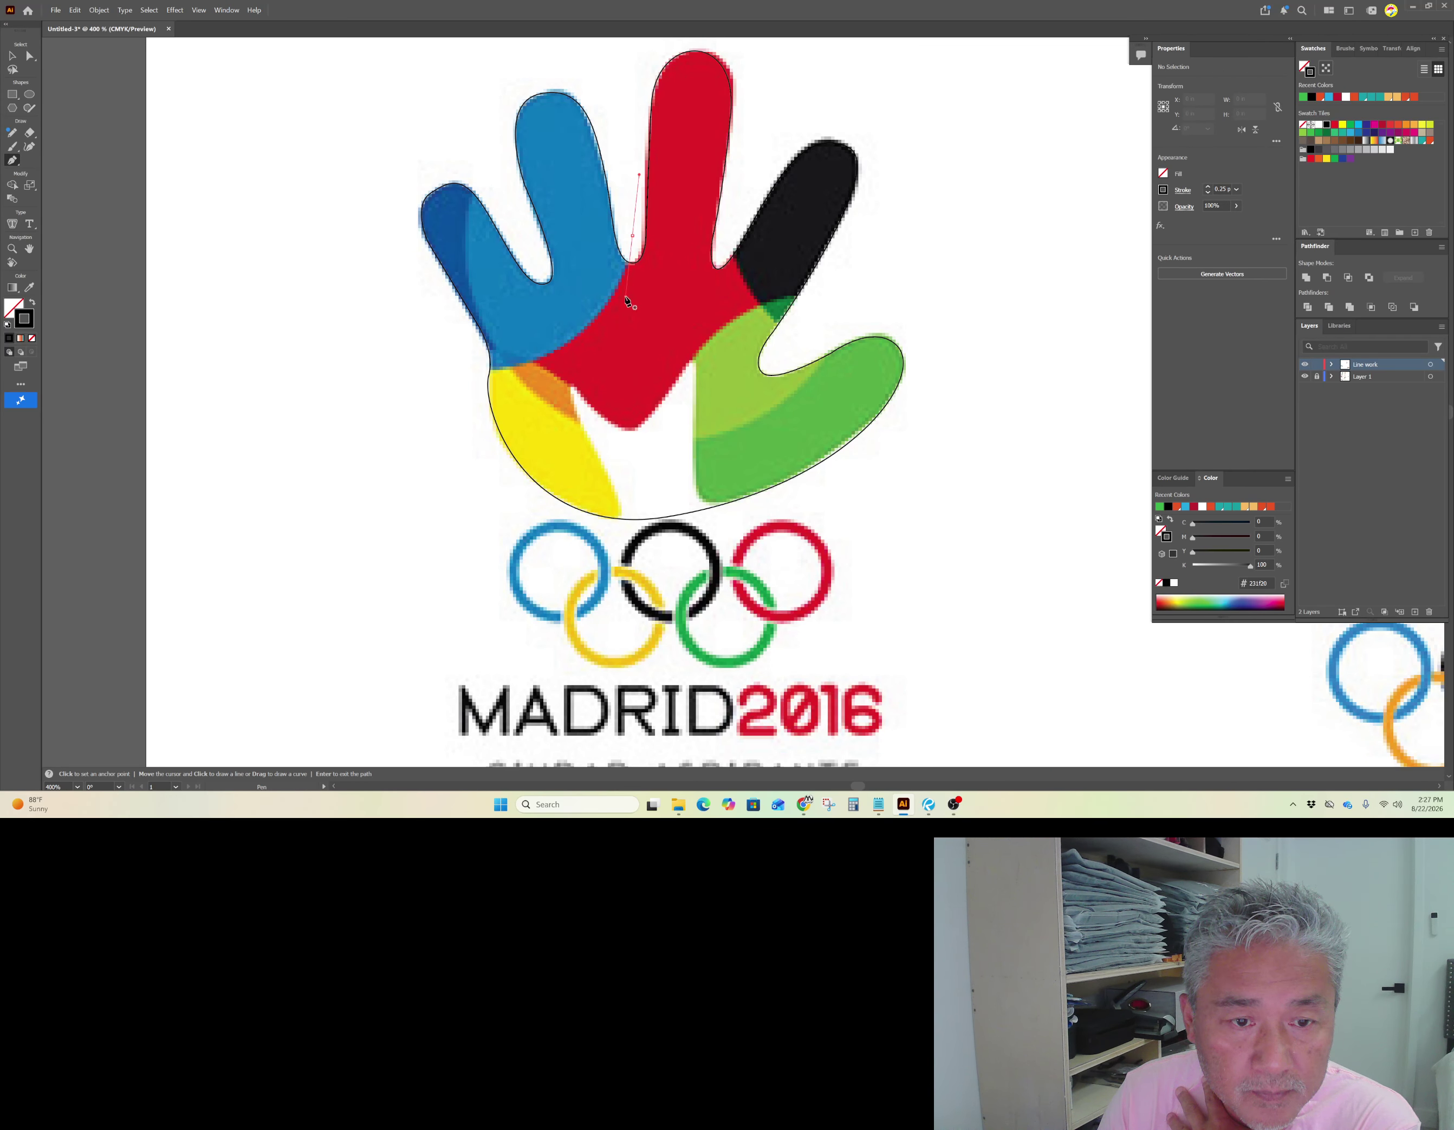
drag(437, 388, 285, 413)
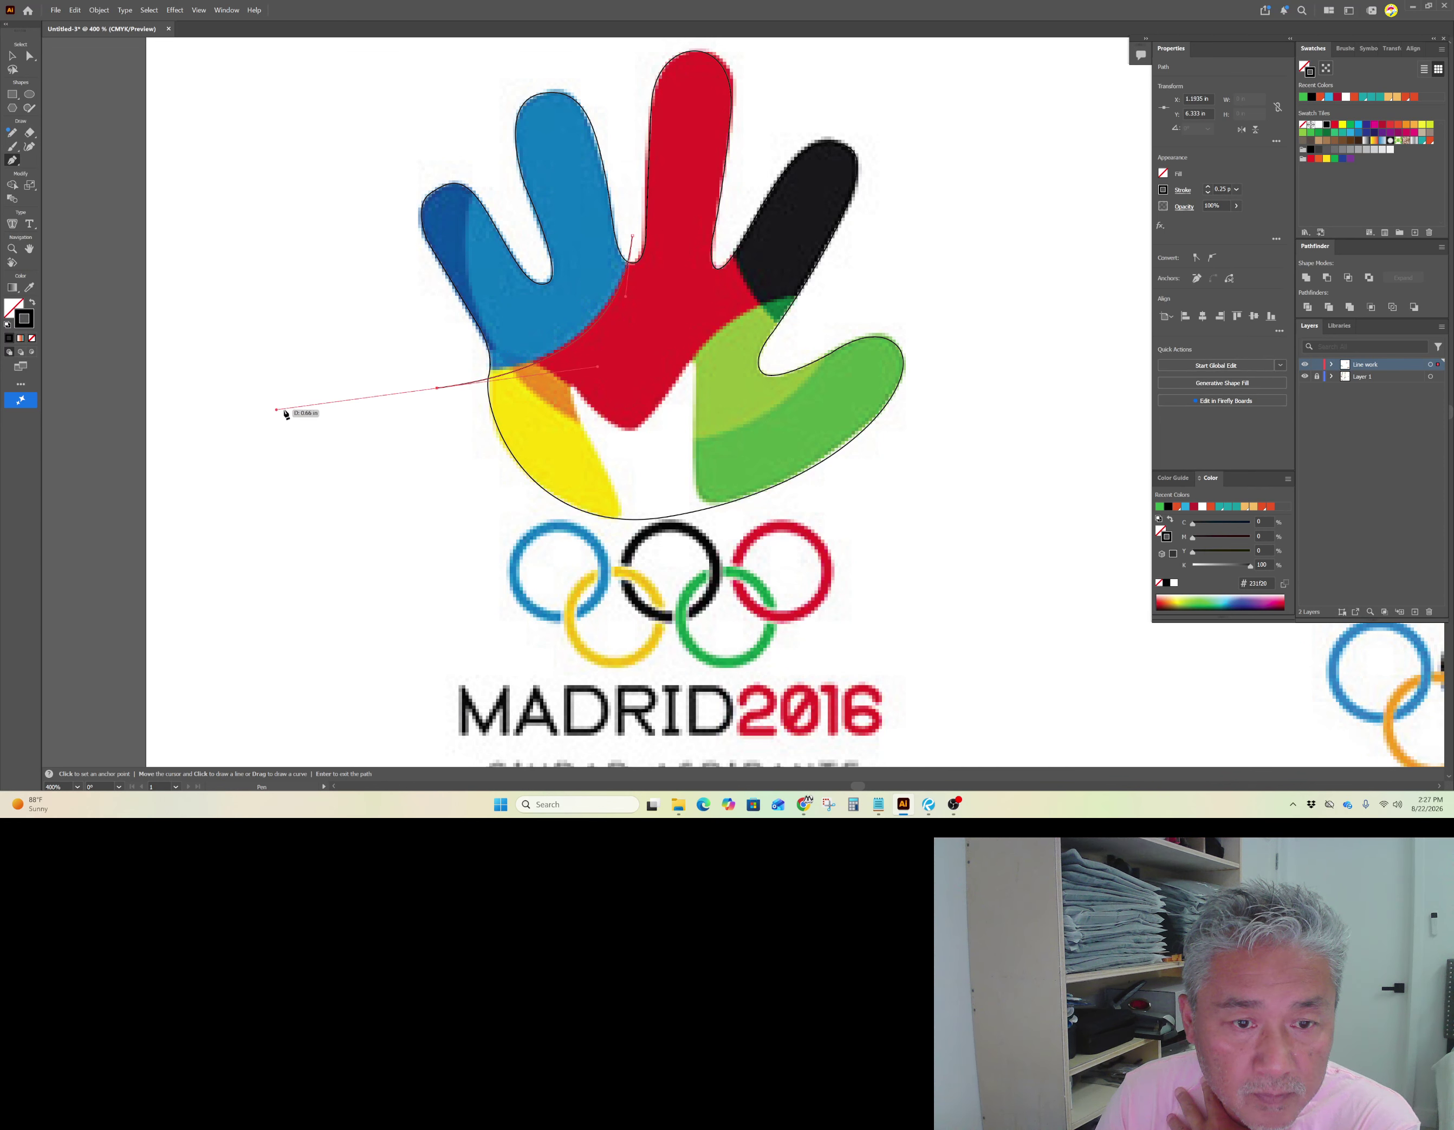
- Nudge the blue-red curve's outer end anchor up two increments, fine-tune its handle, and deselect the path
click(30, 55)
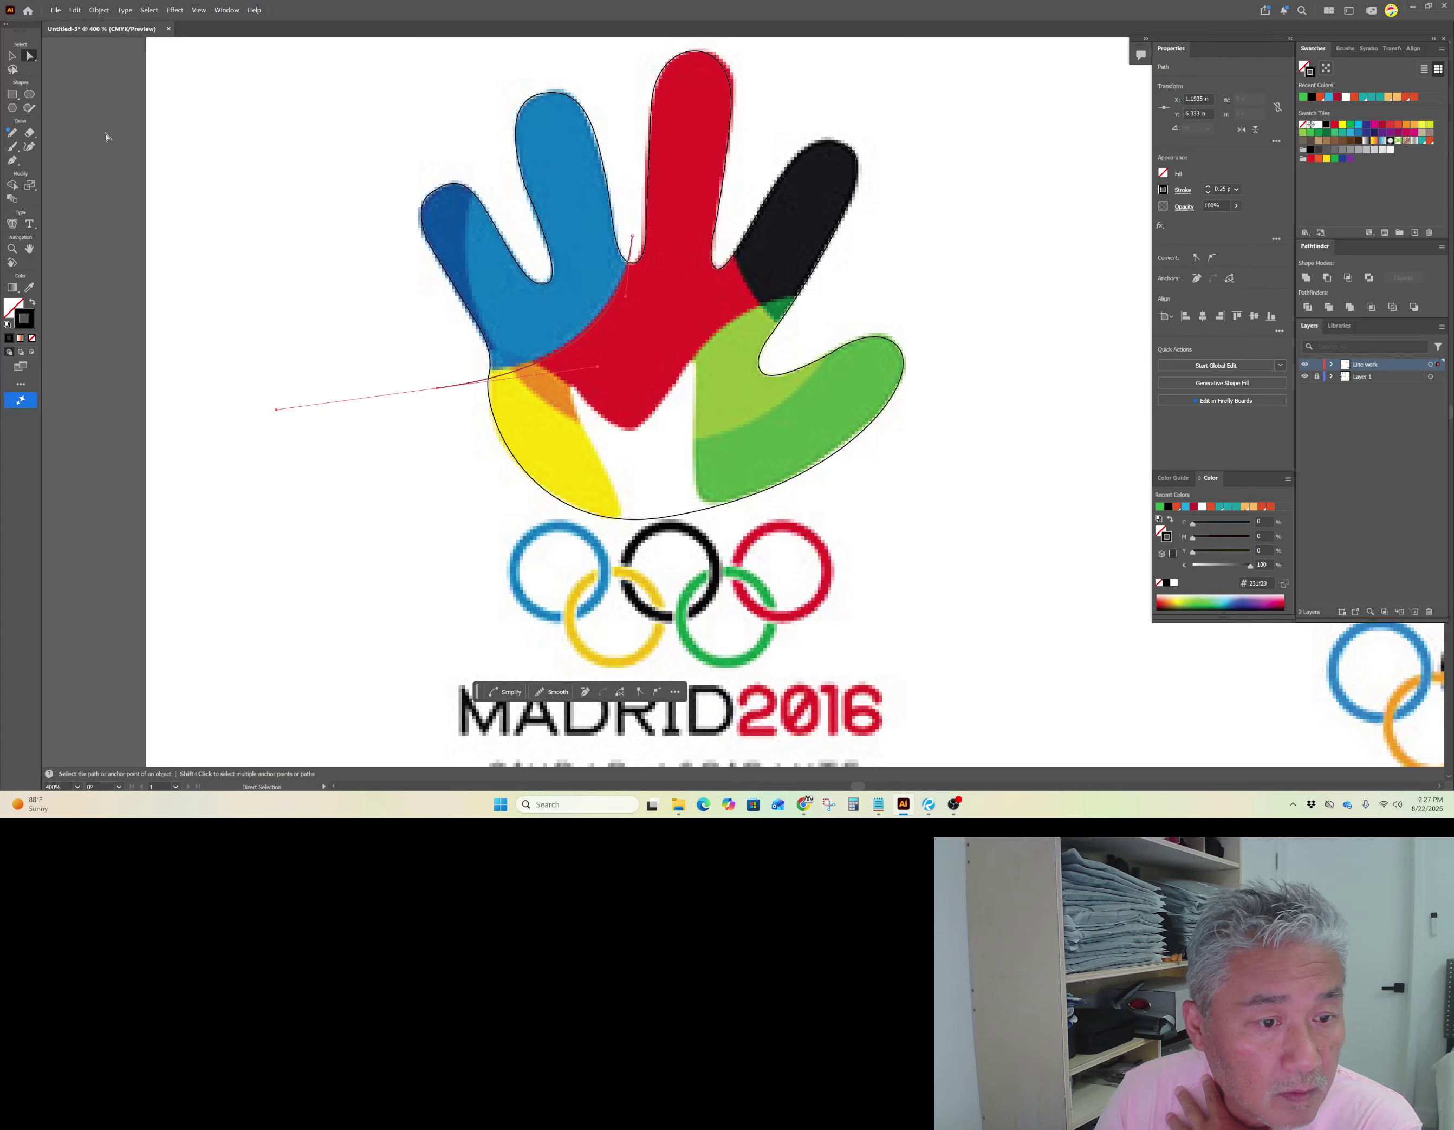
drag(398, 365, 457, 421)
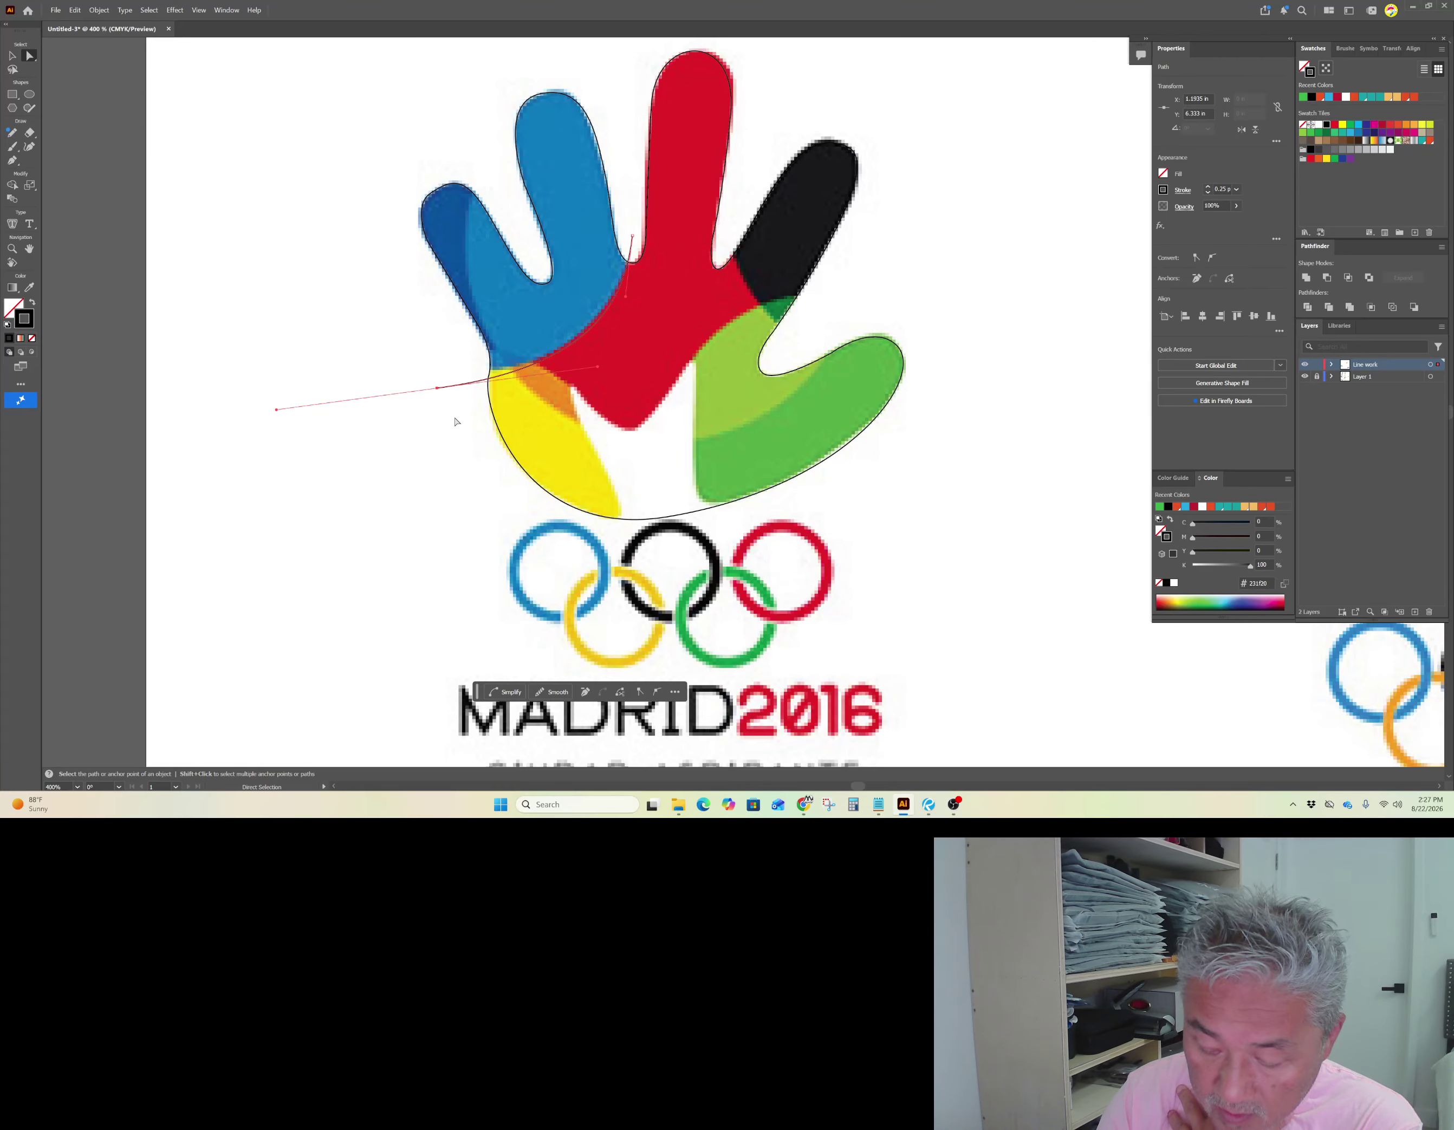
key(Up)
key(Up)
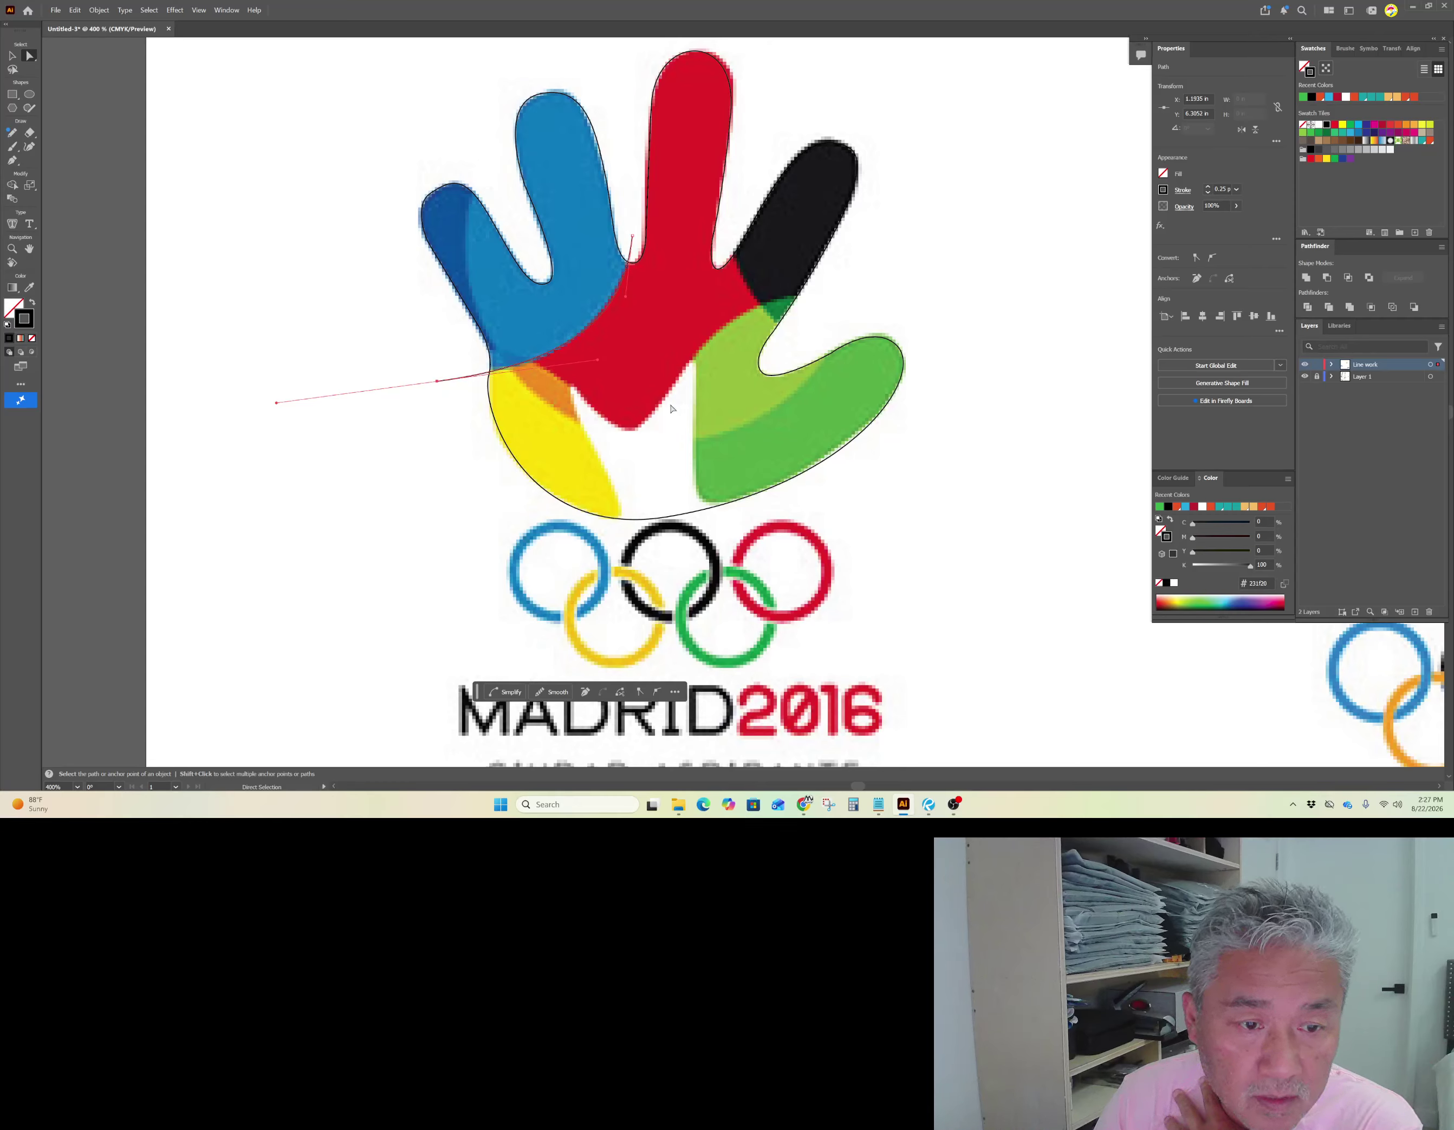
drag(600, 365, 608, 366)
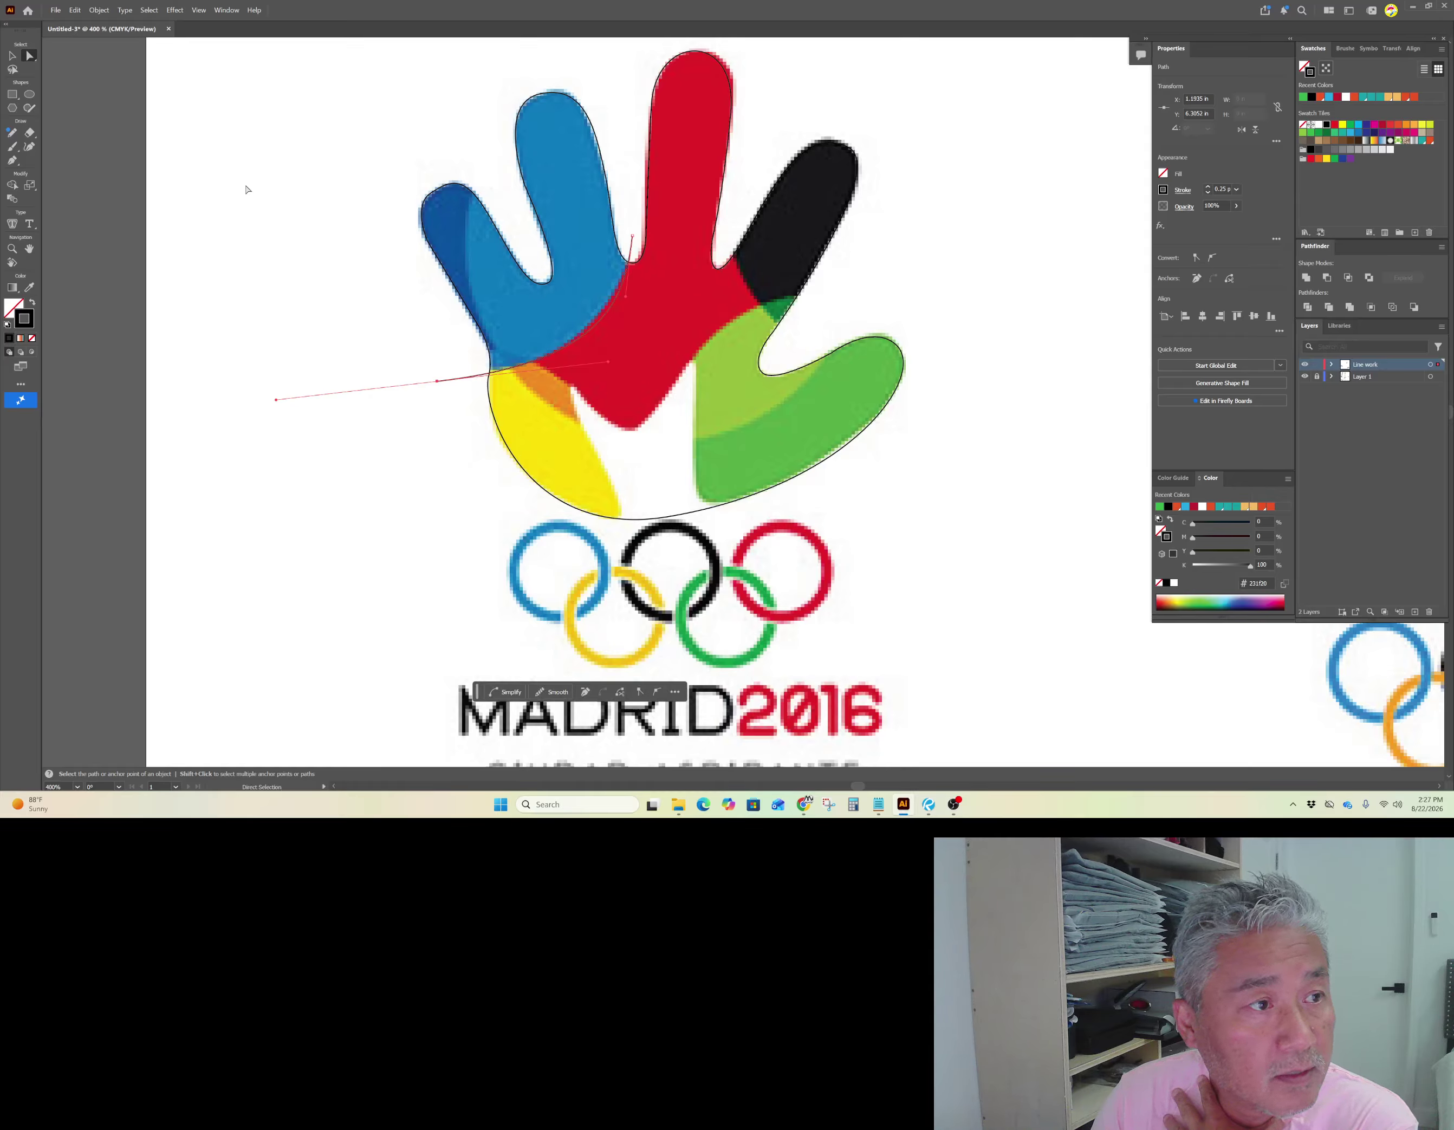
click(74, 166)
- Draw a Pen curve along the dark-blue/light-blue boundary, from above the little finger down to beyond the palm's outer edge
click(12, 160)
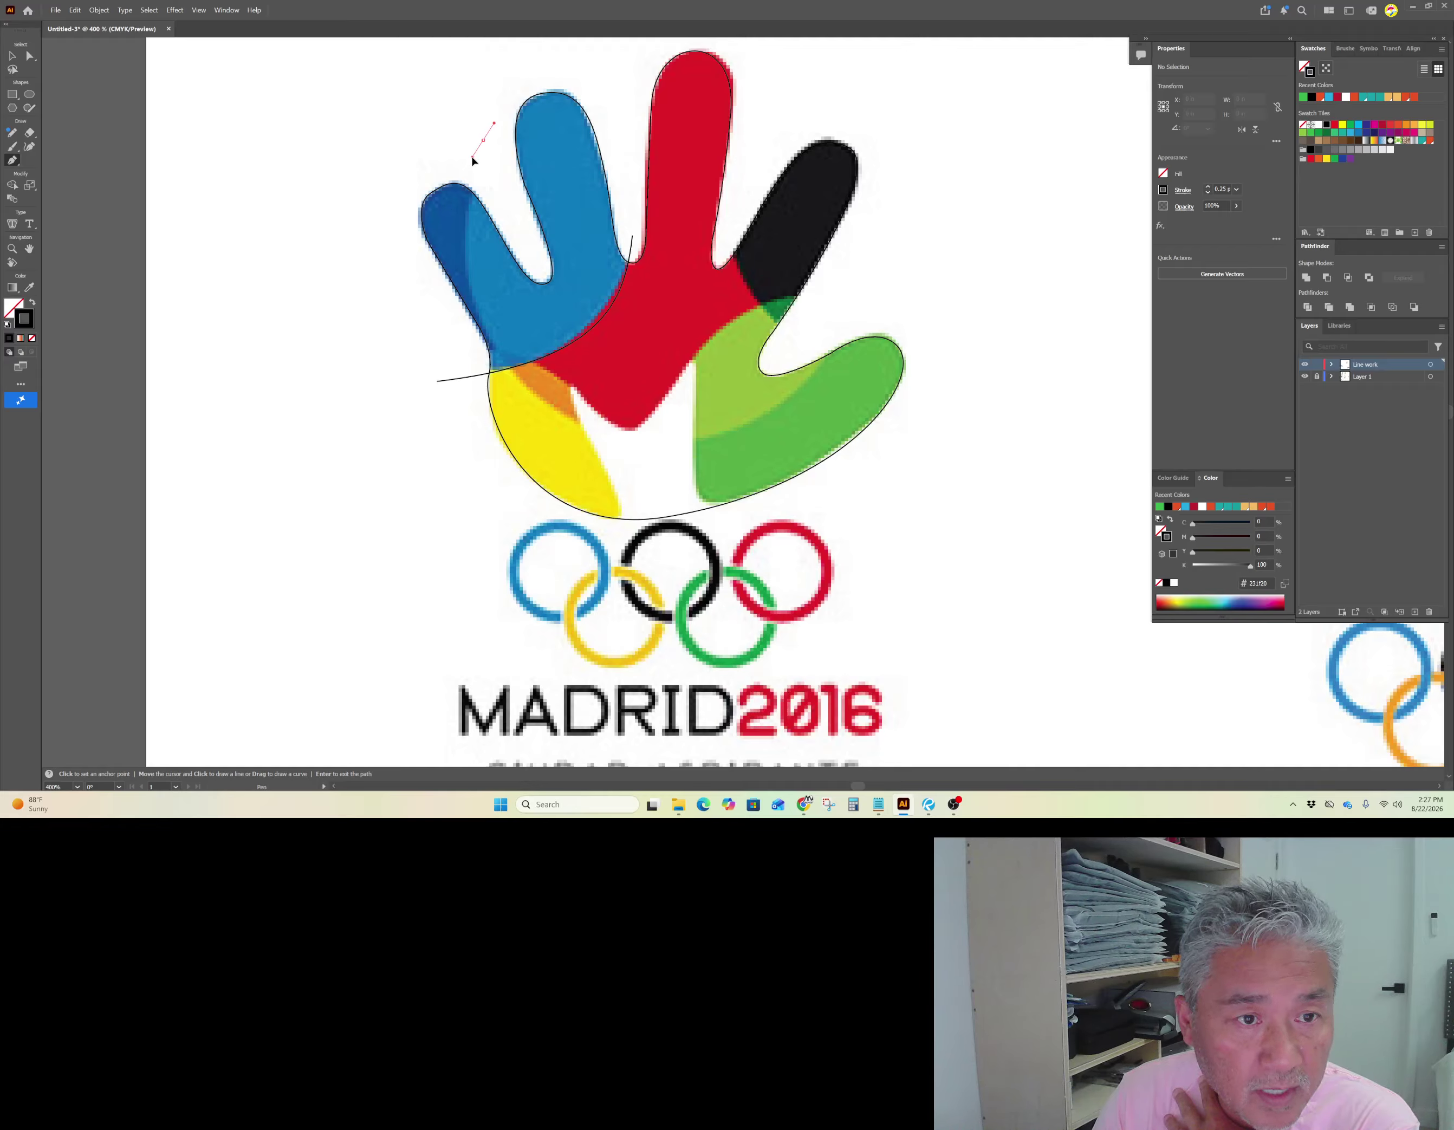
drag(482, 140, 472, 157)
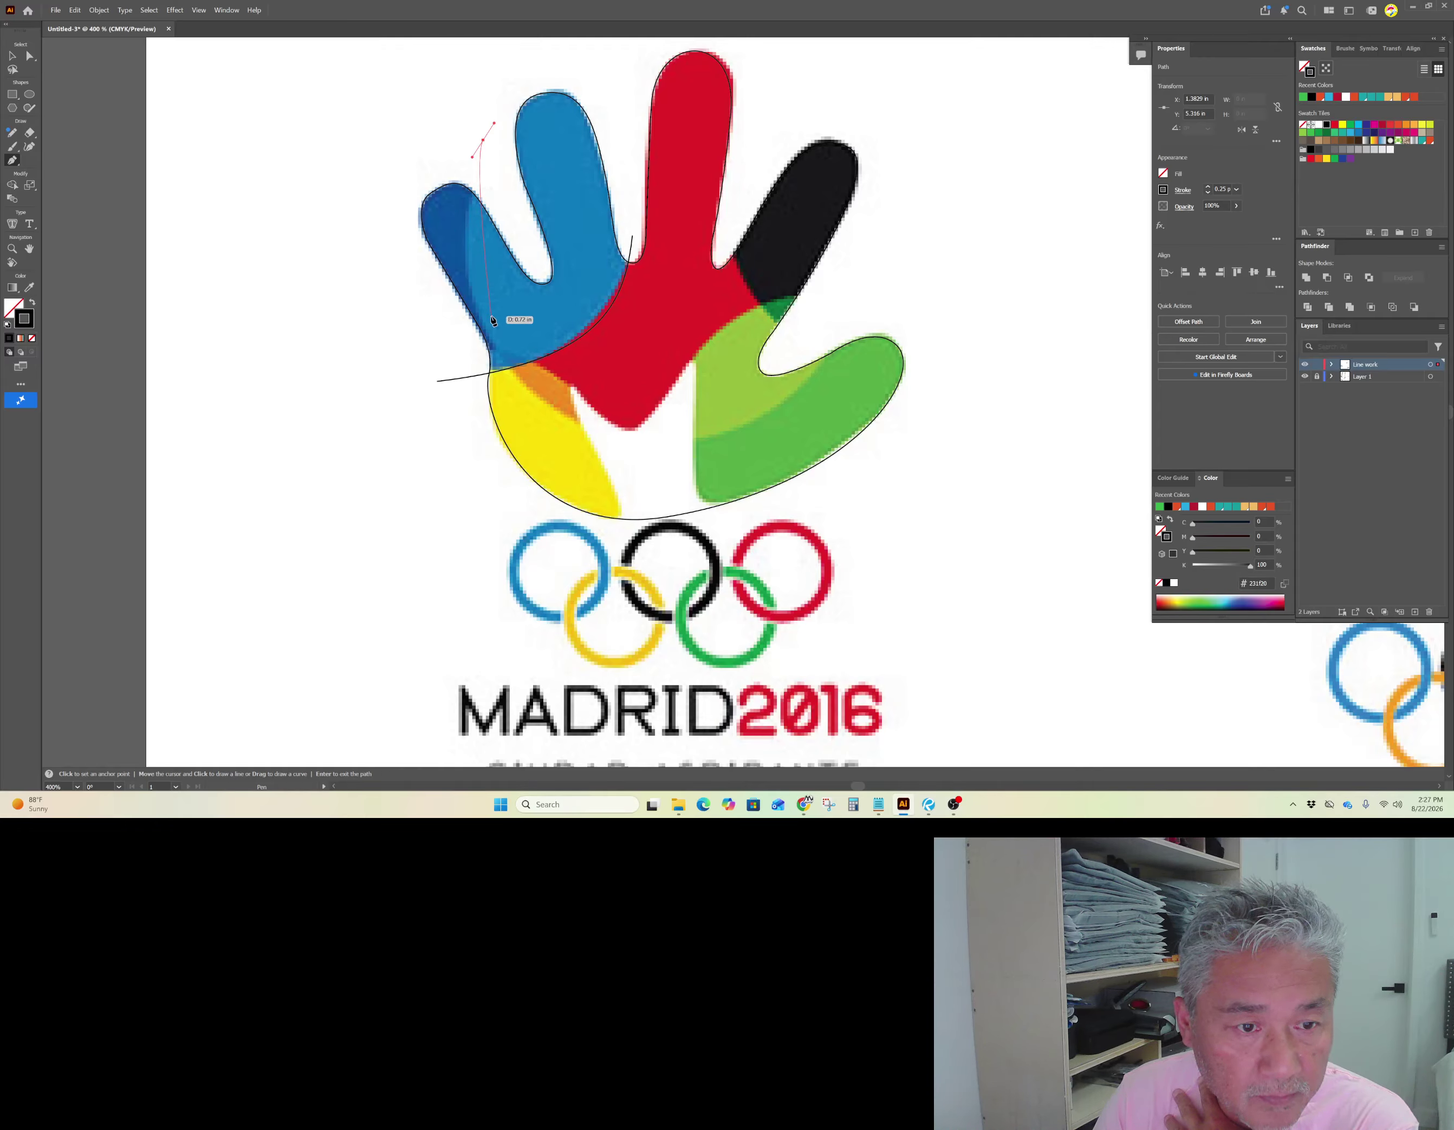
drag(476, 299, 500, 359)
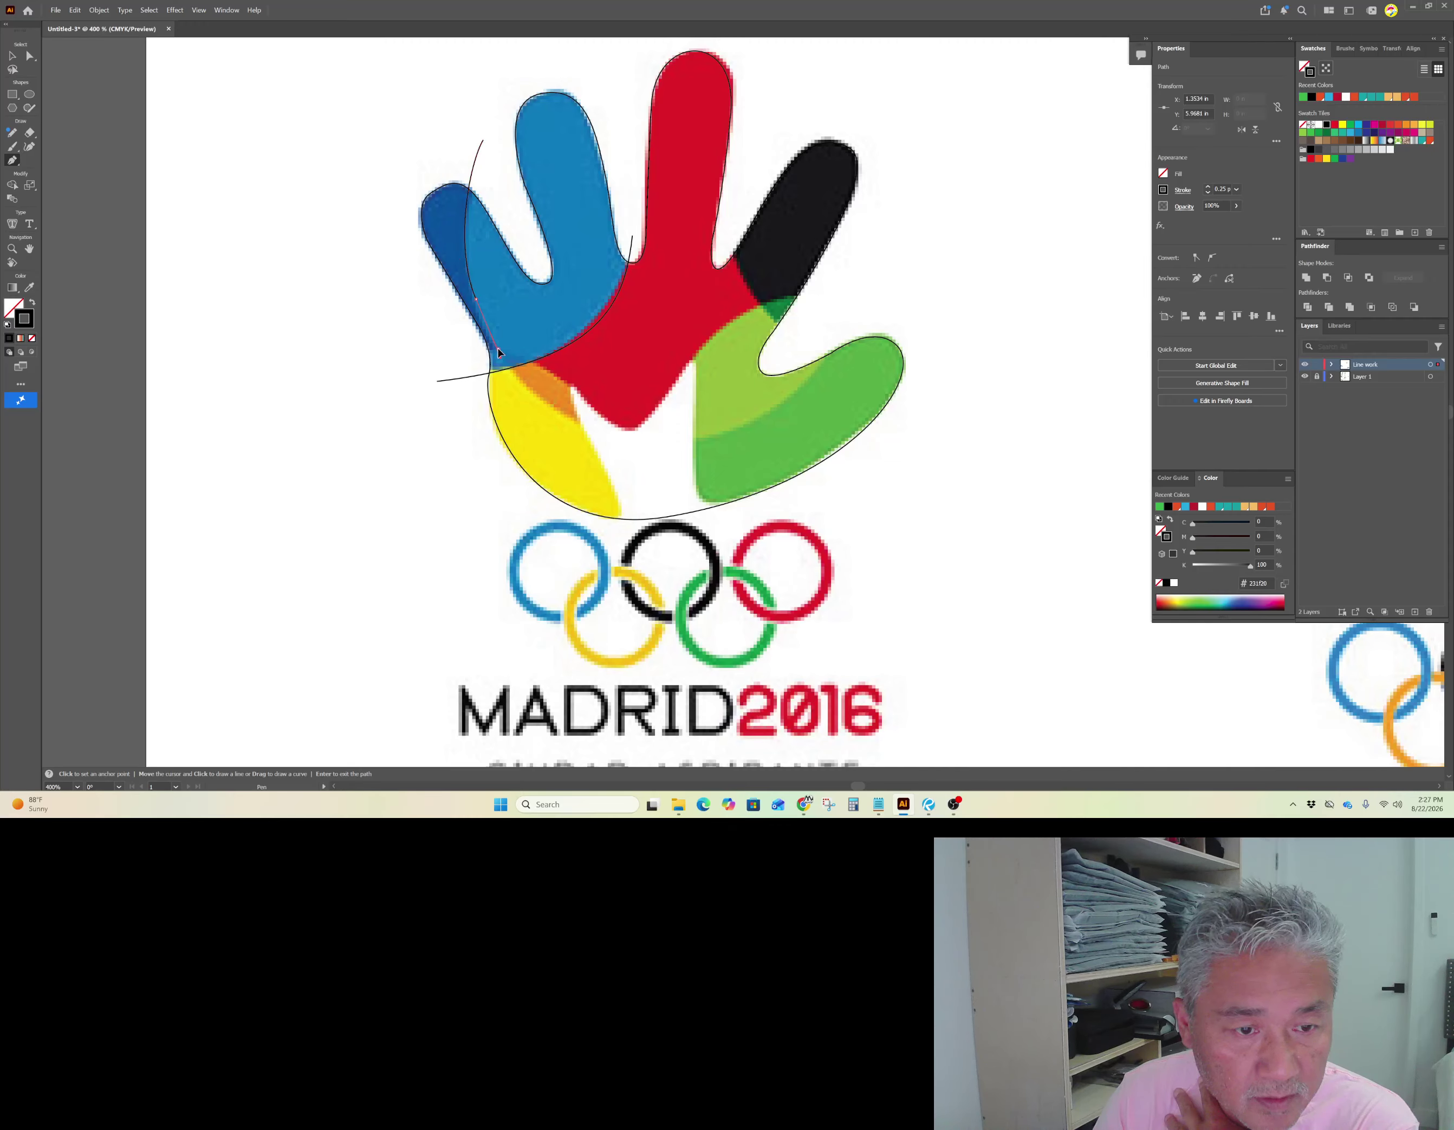
click(491, 366)
drag(491, 364, 485, 366)
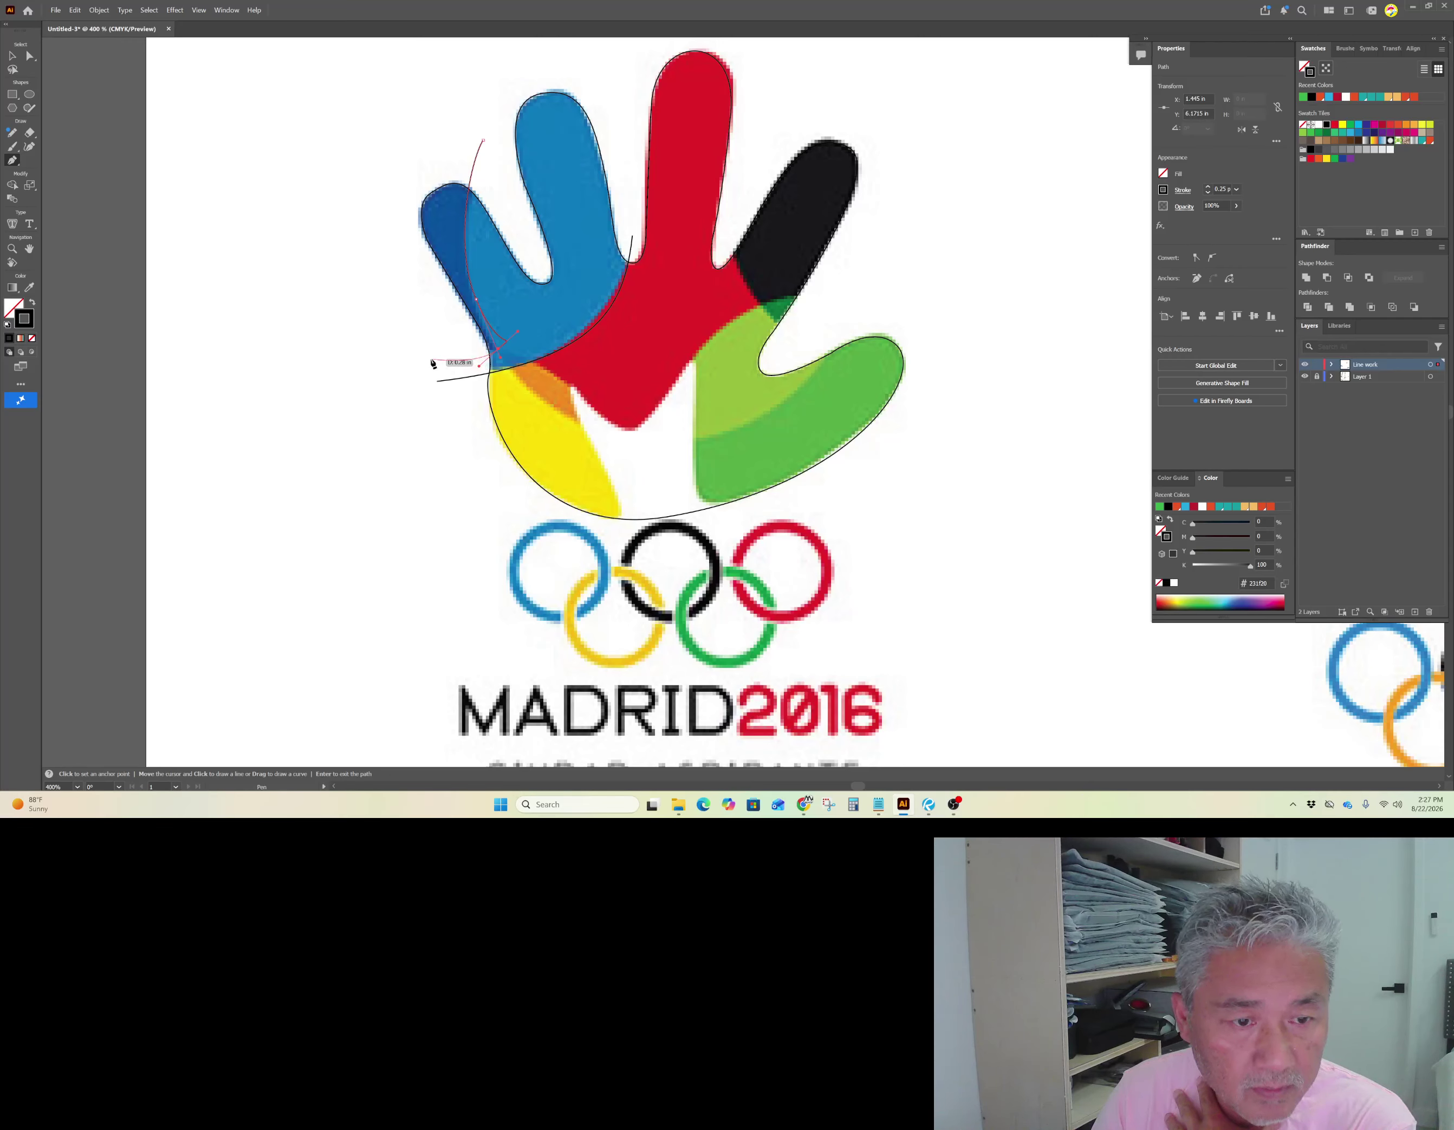
click(430, 359)
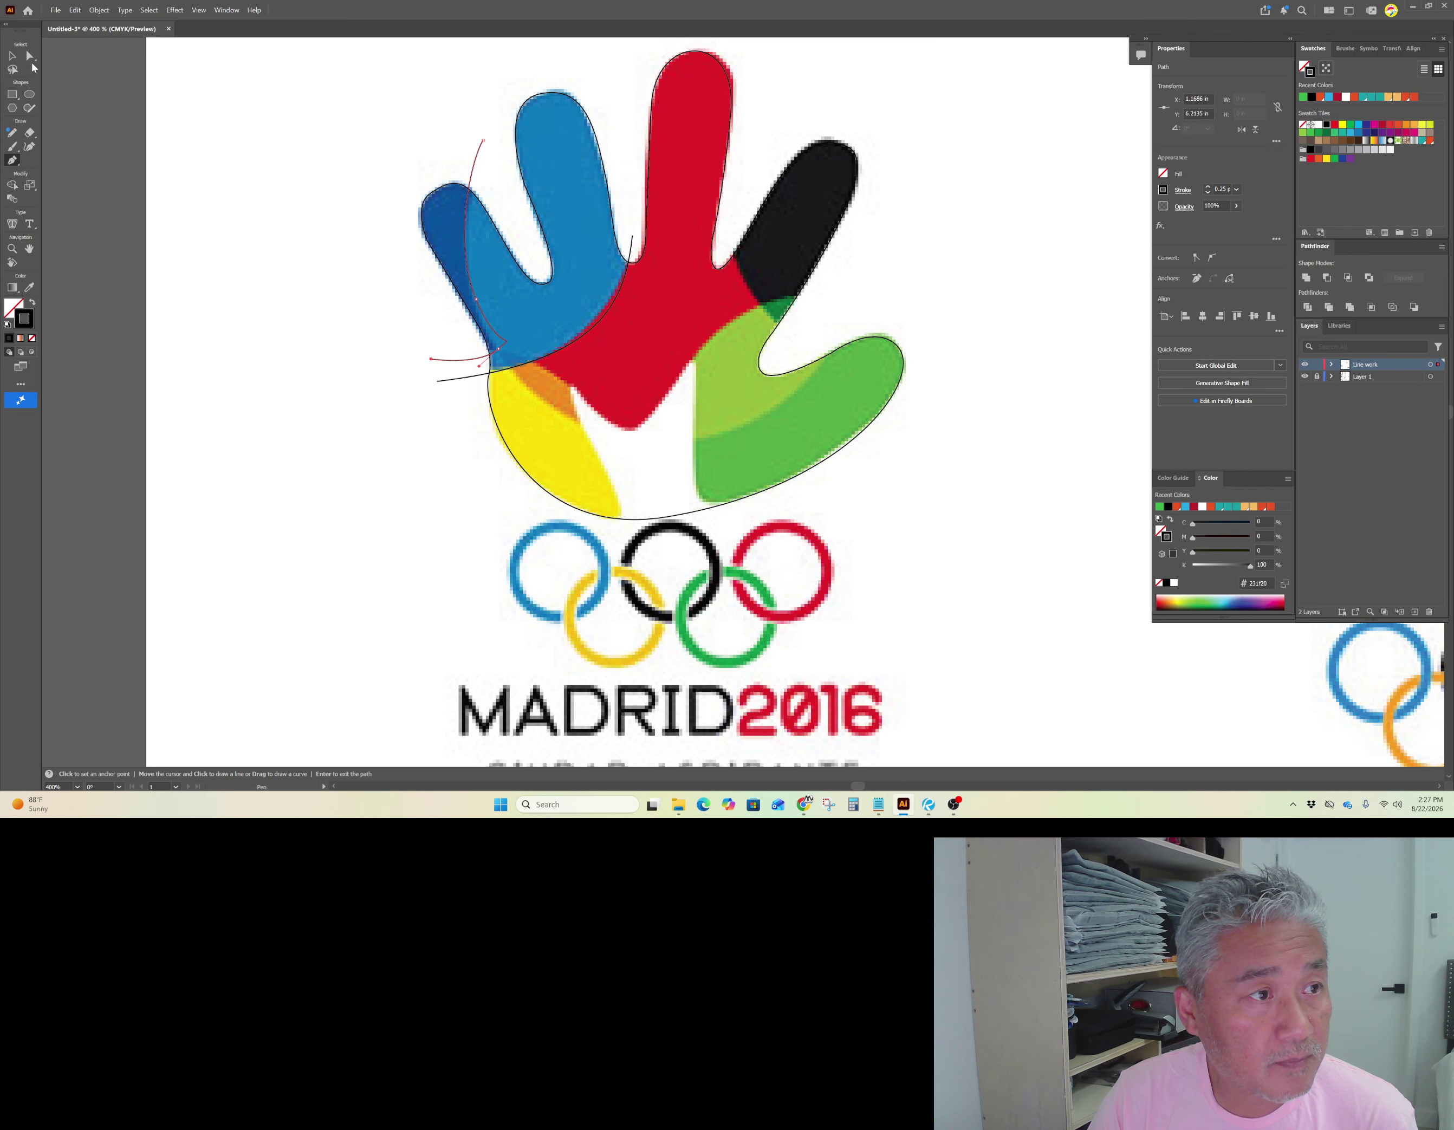
- Try to retract the inner handle of the dark-blue boundary curve's lower anchor, and undo the change
key(a)
scroll(471, 329, up, 3)
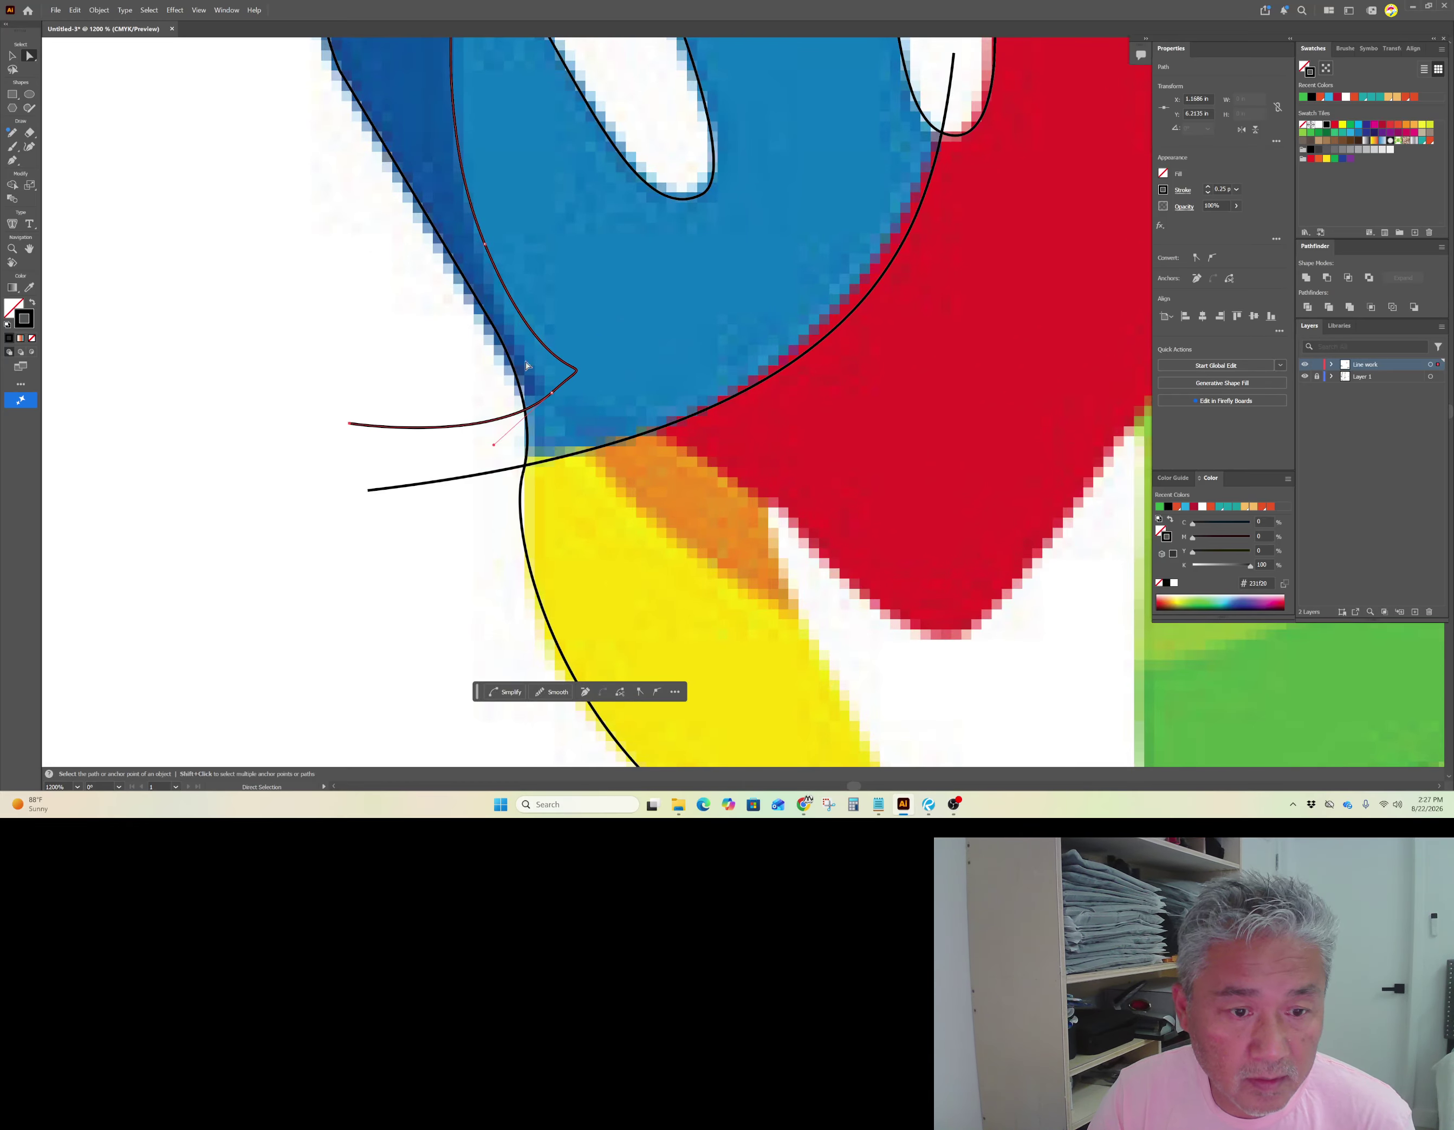
click(553, 395)
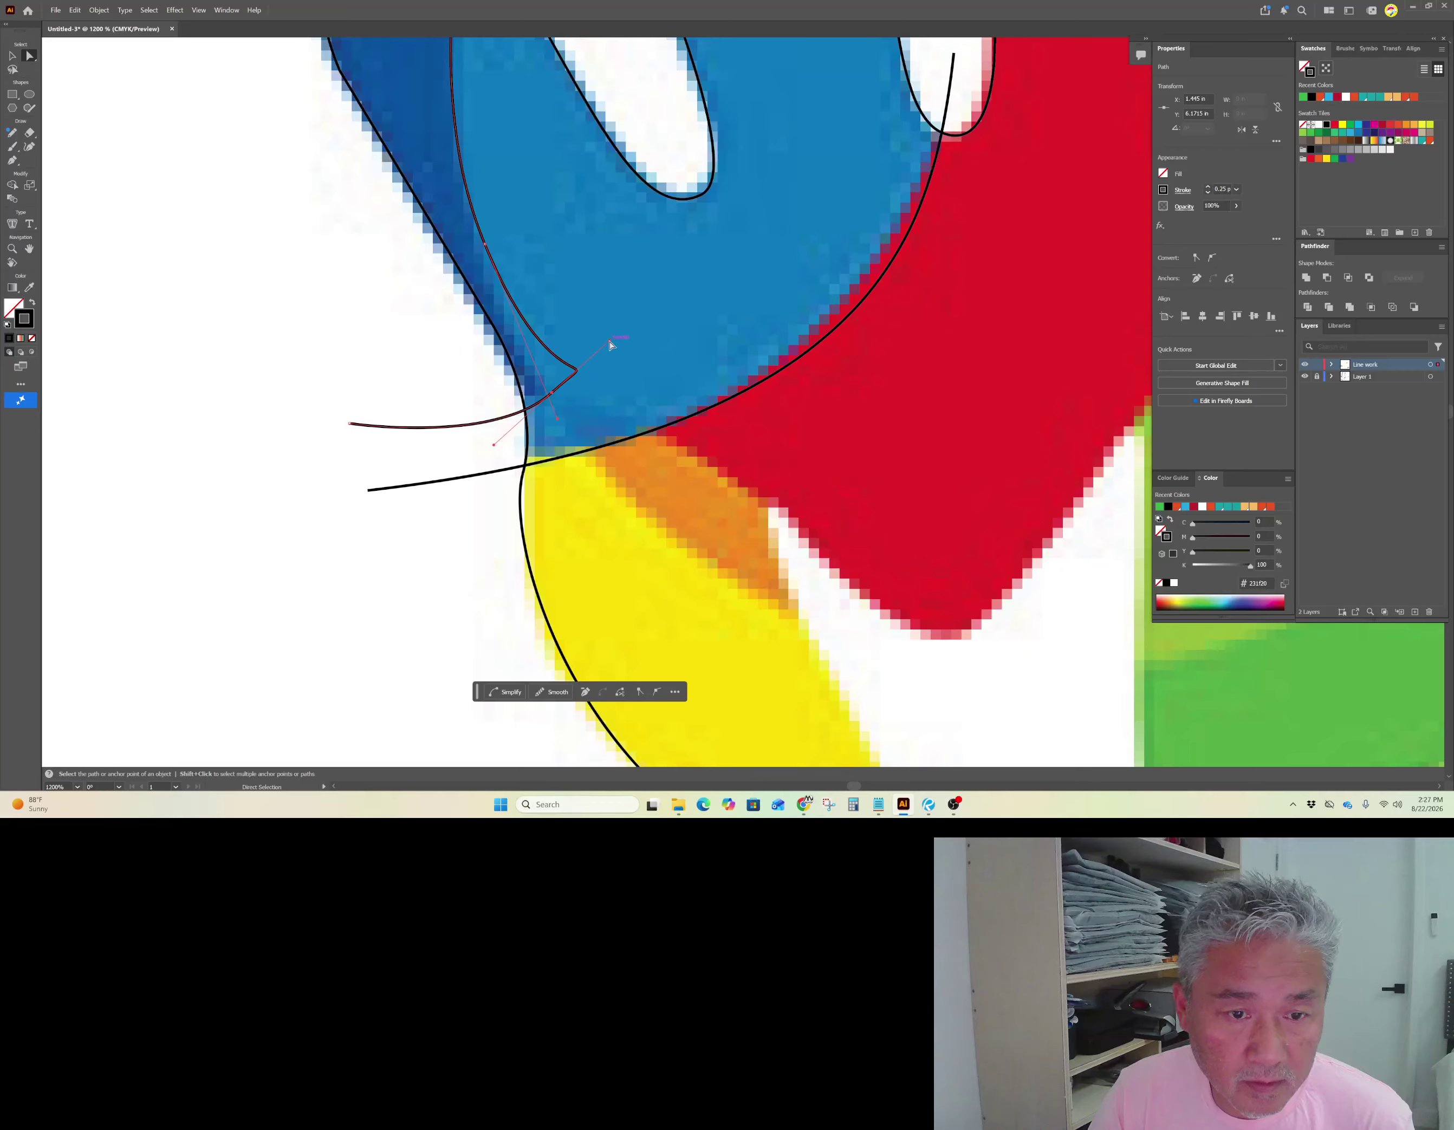
key(alt)
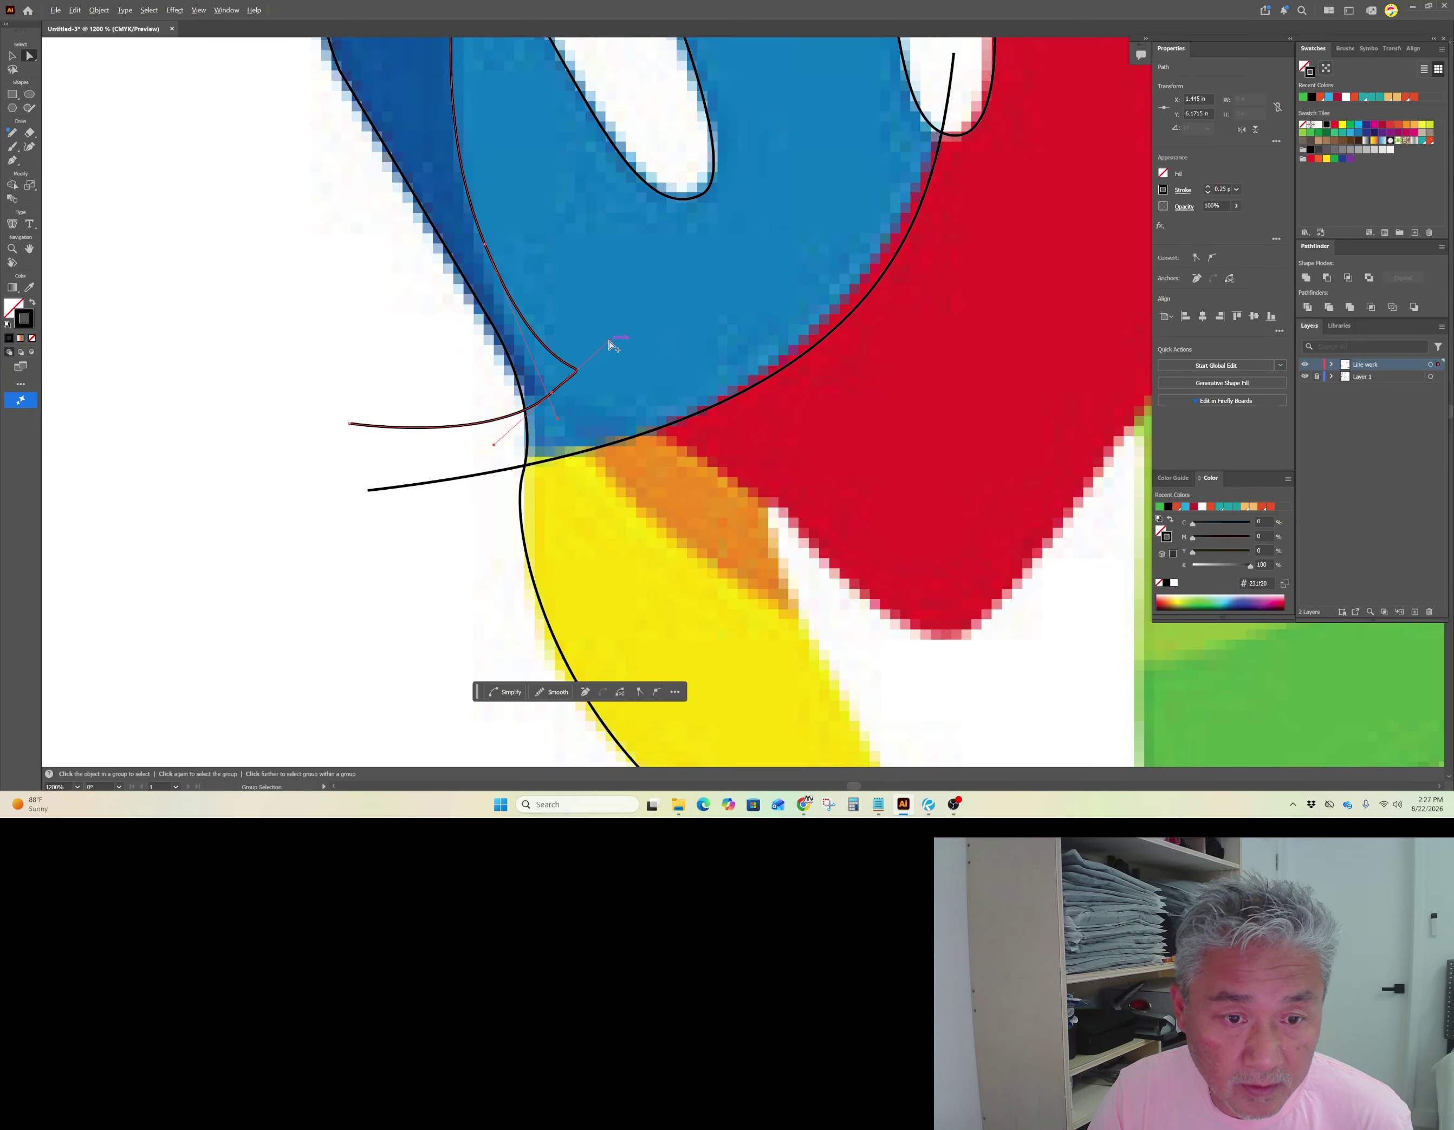
drag(611, 345, 557, 399)
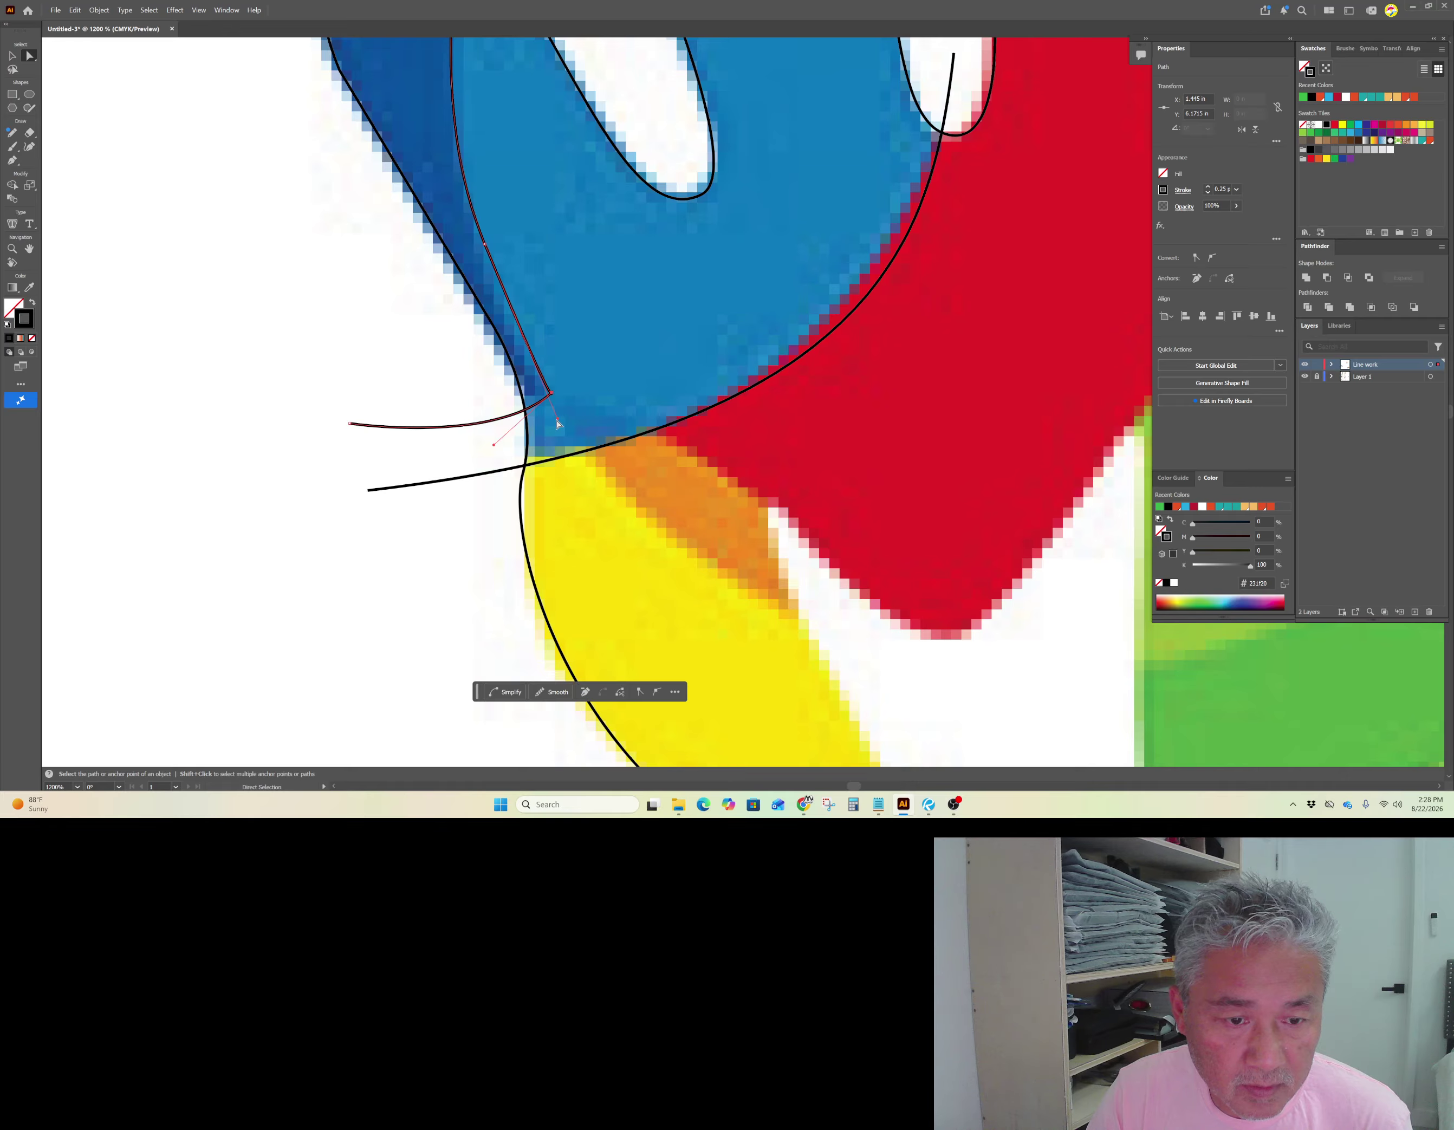
click(557, 411)
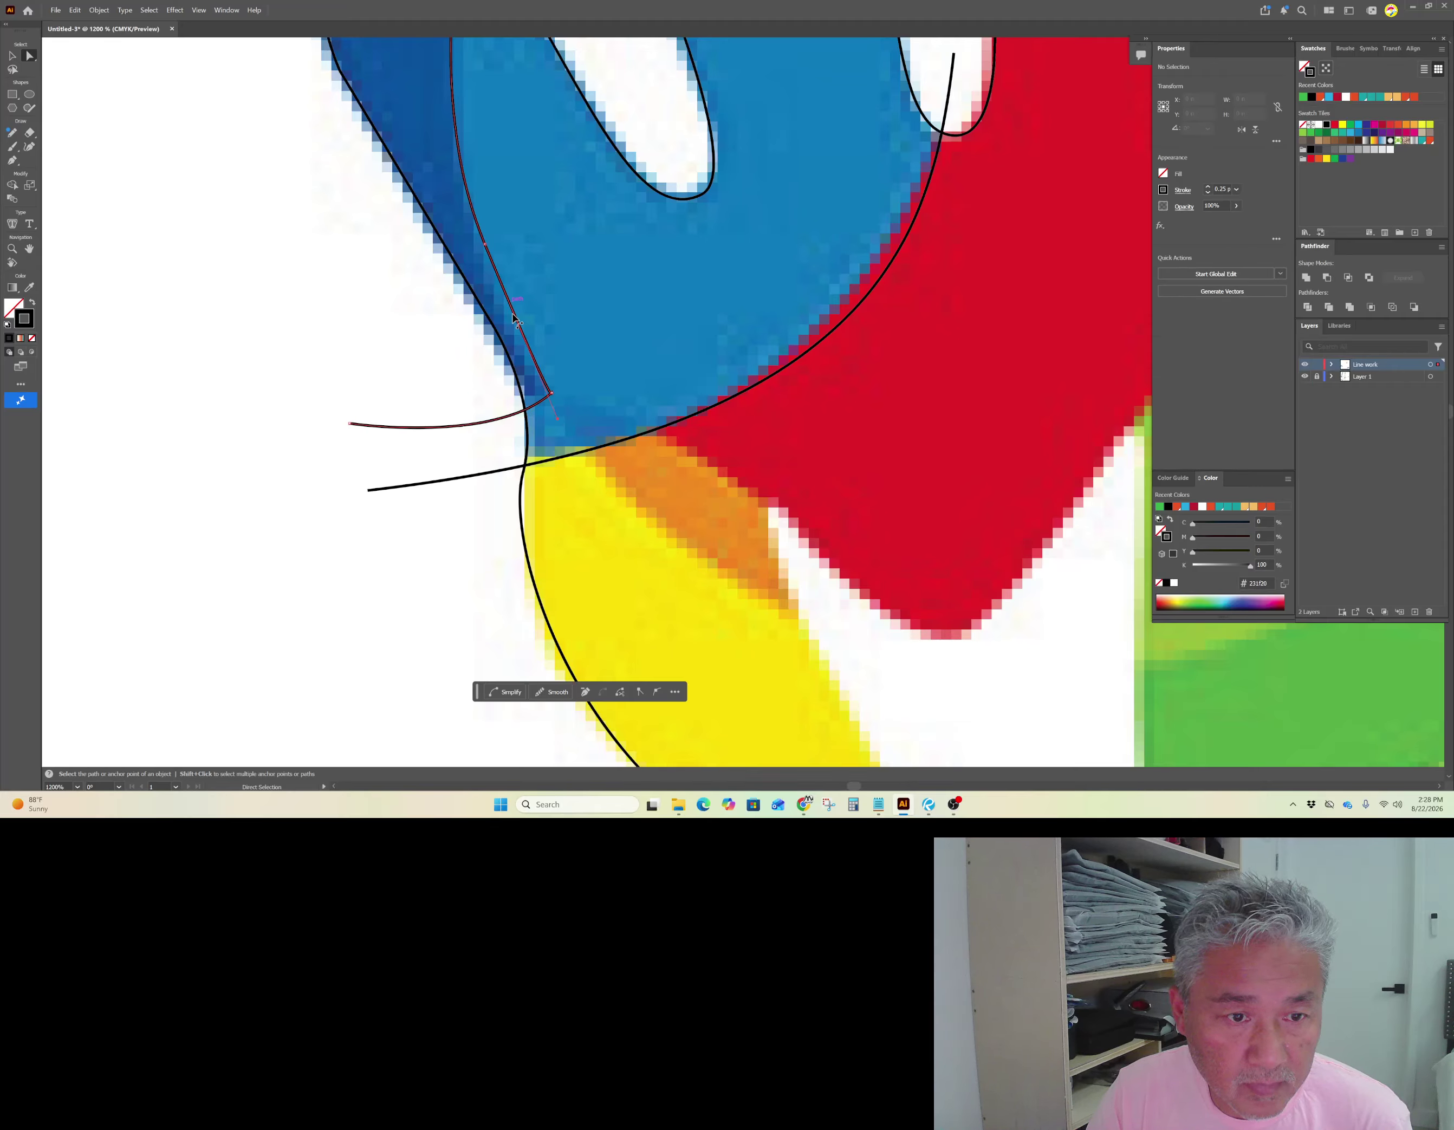
click(556, 422)
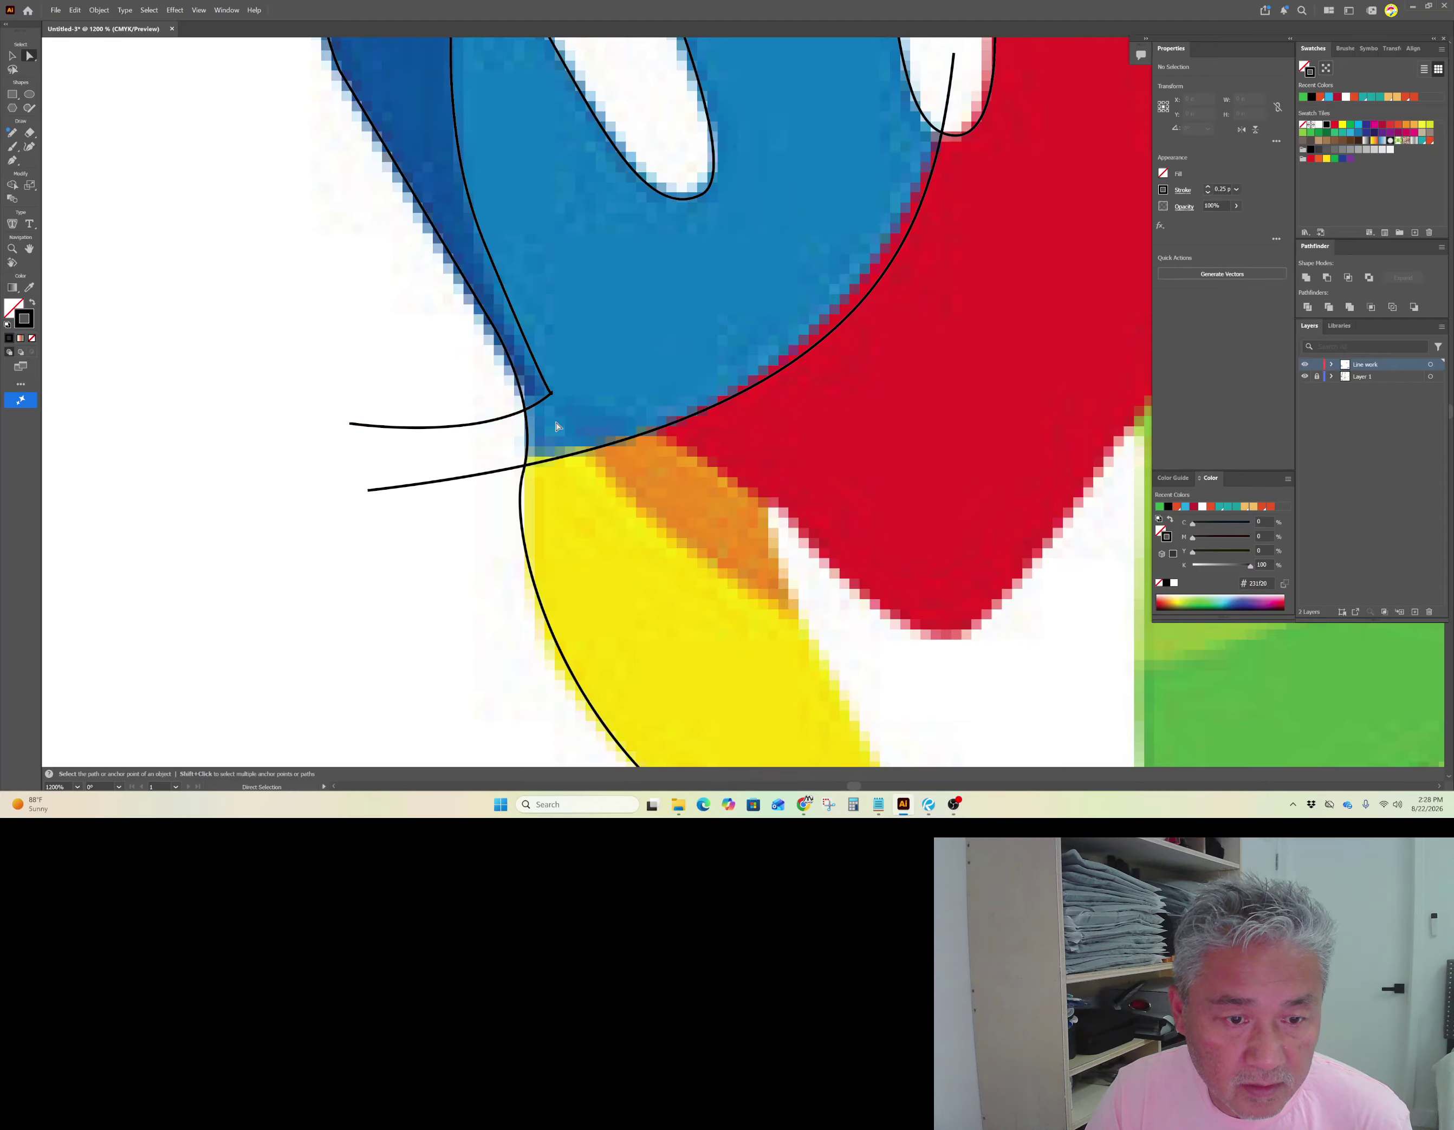
click(537, 361)
key(ctrl+z)
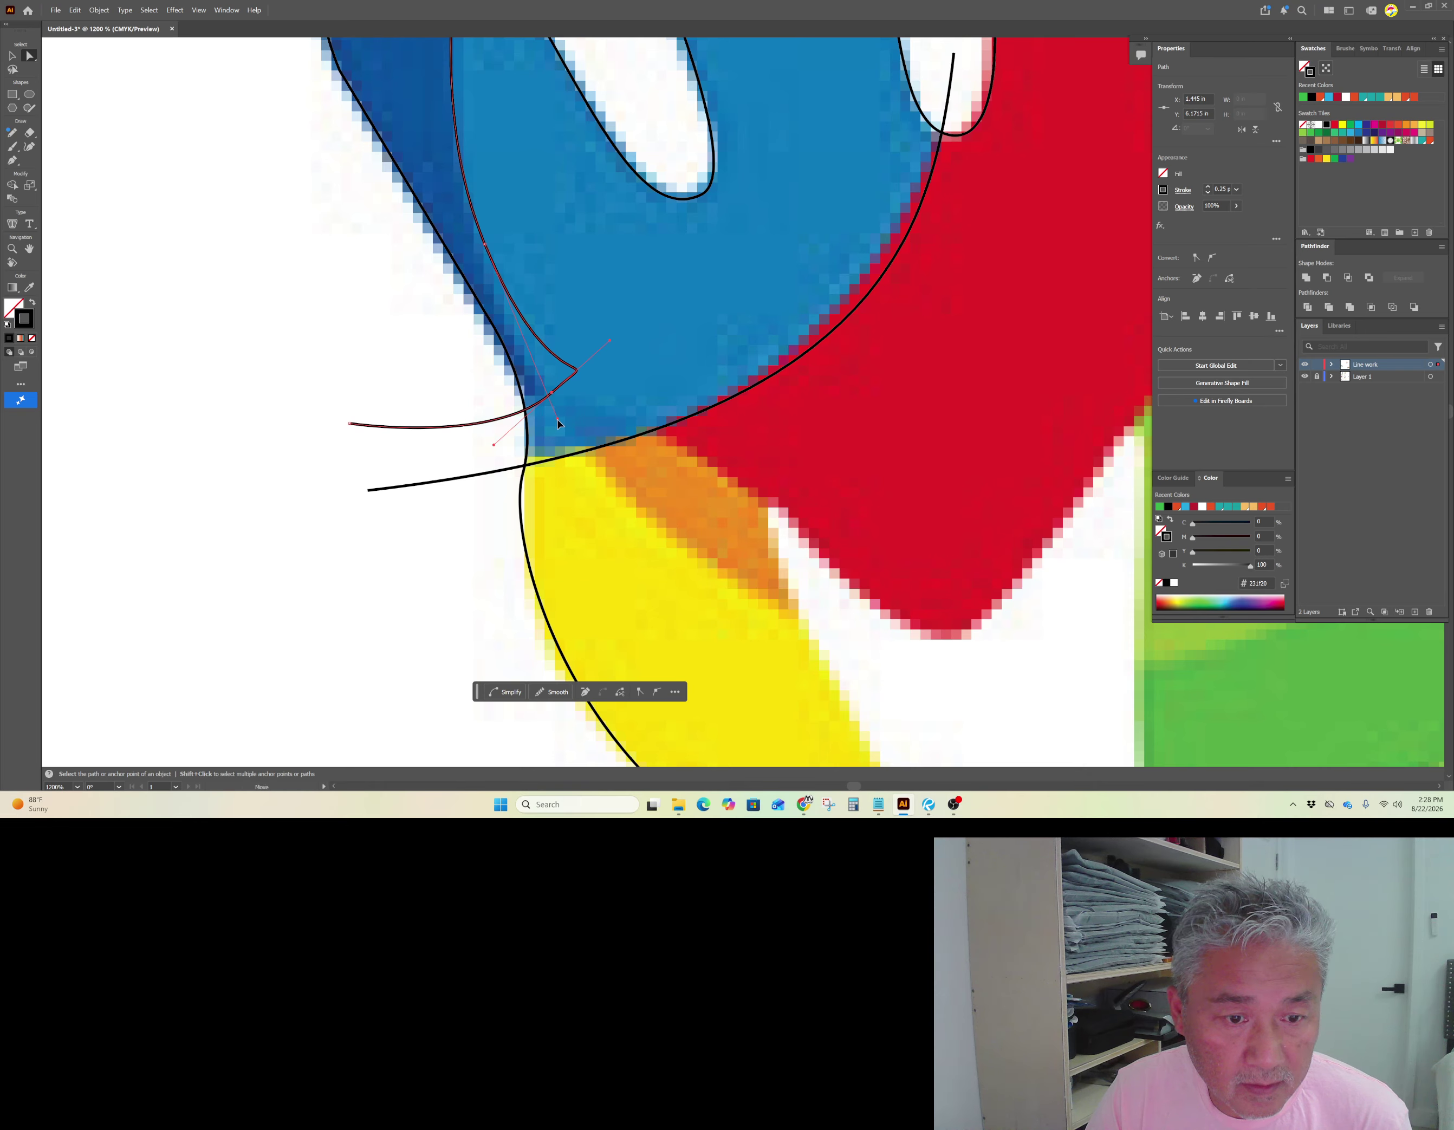
- Tighten the dark-blue curve's lower bend with its handles, move its outer end anchor up outside the hand, and deselect the path
drag(558, 423, 501, 314)
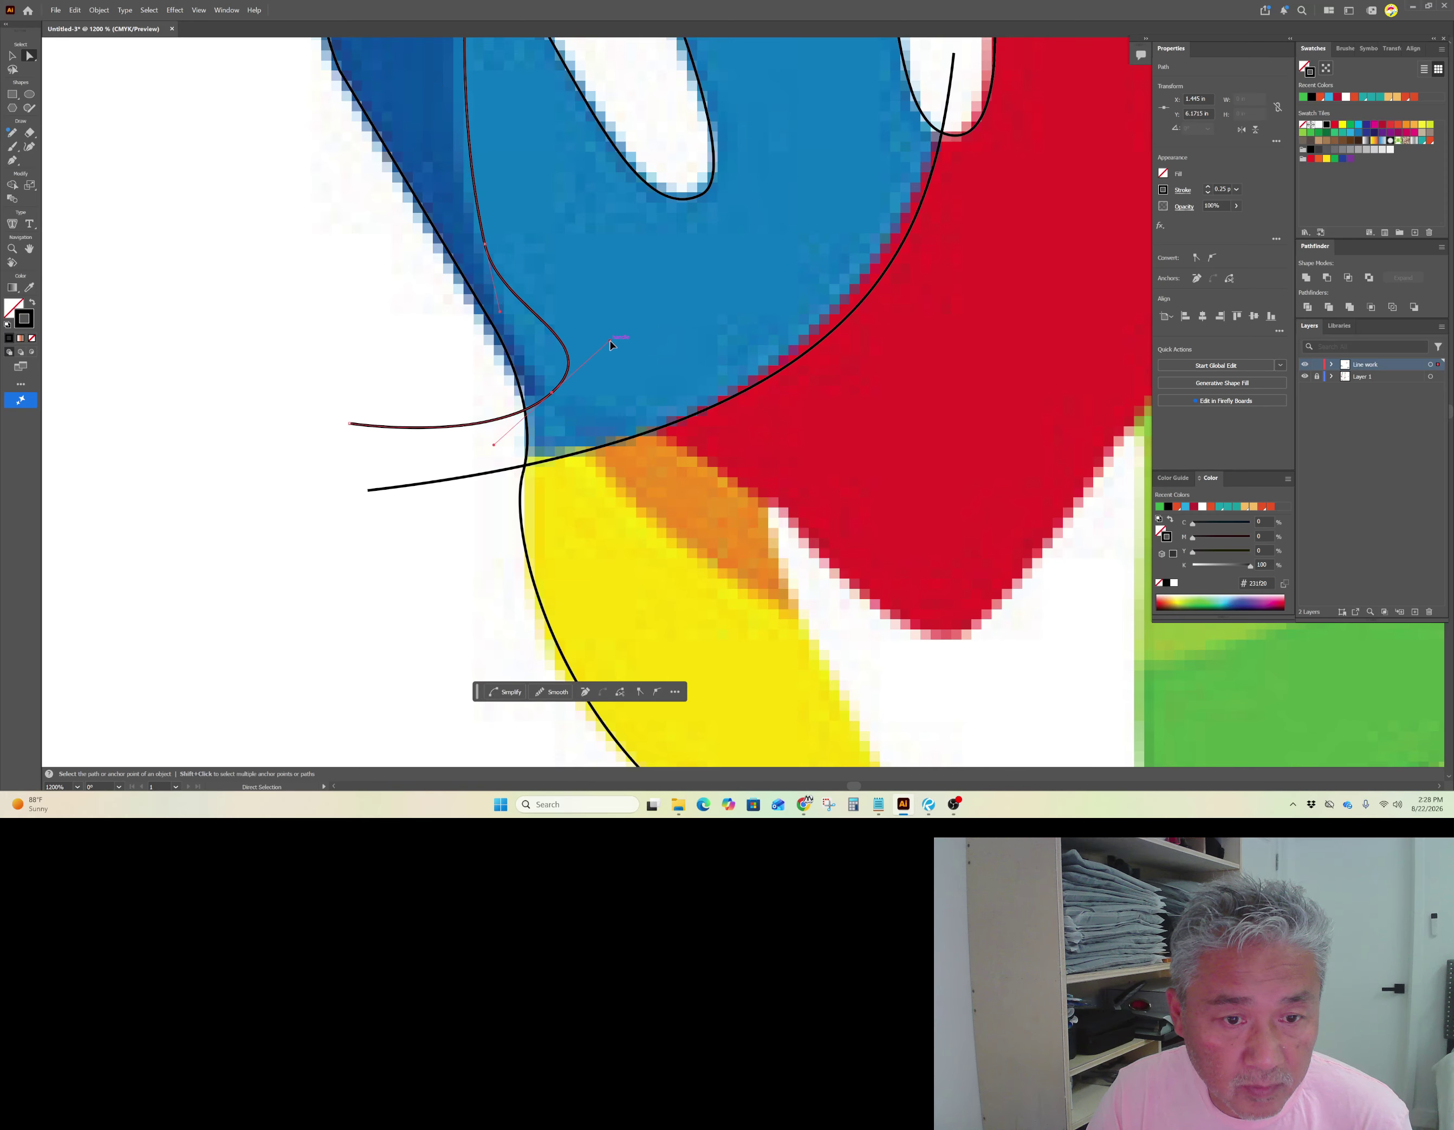
drag(610, 343, 573, 378)
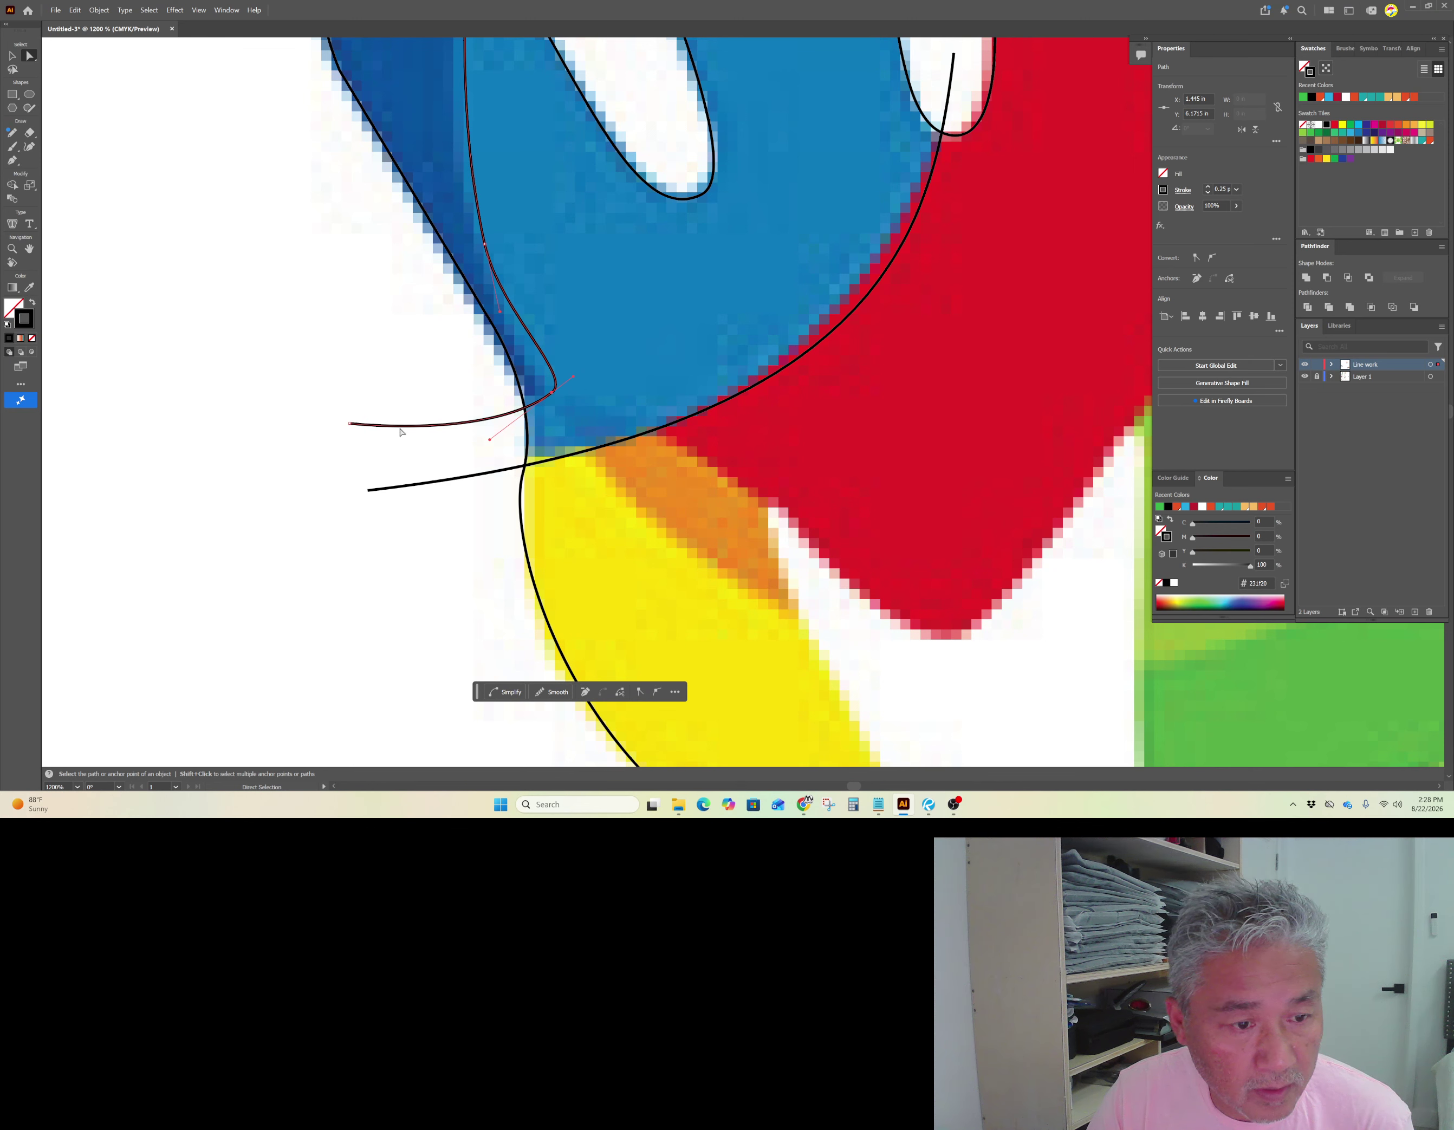
drag(349, 426, 346, 302)
click(384, 390)
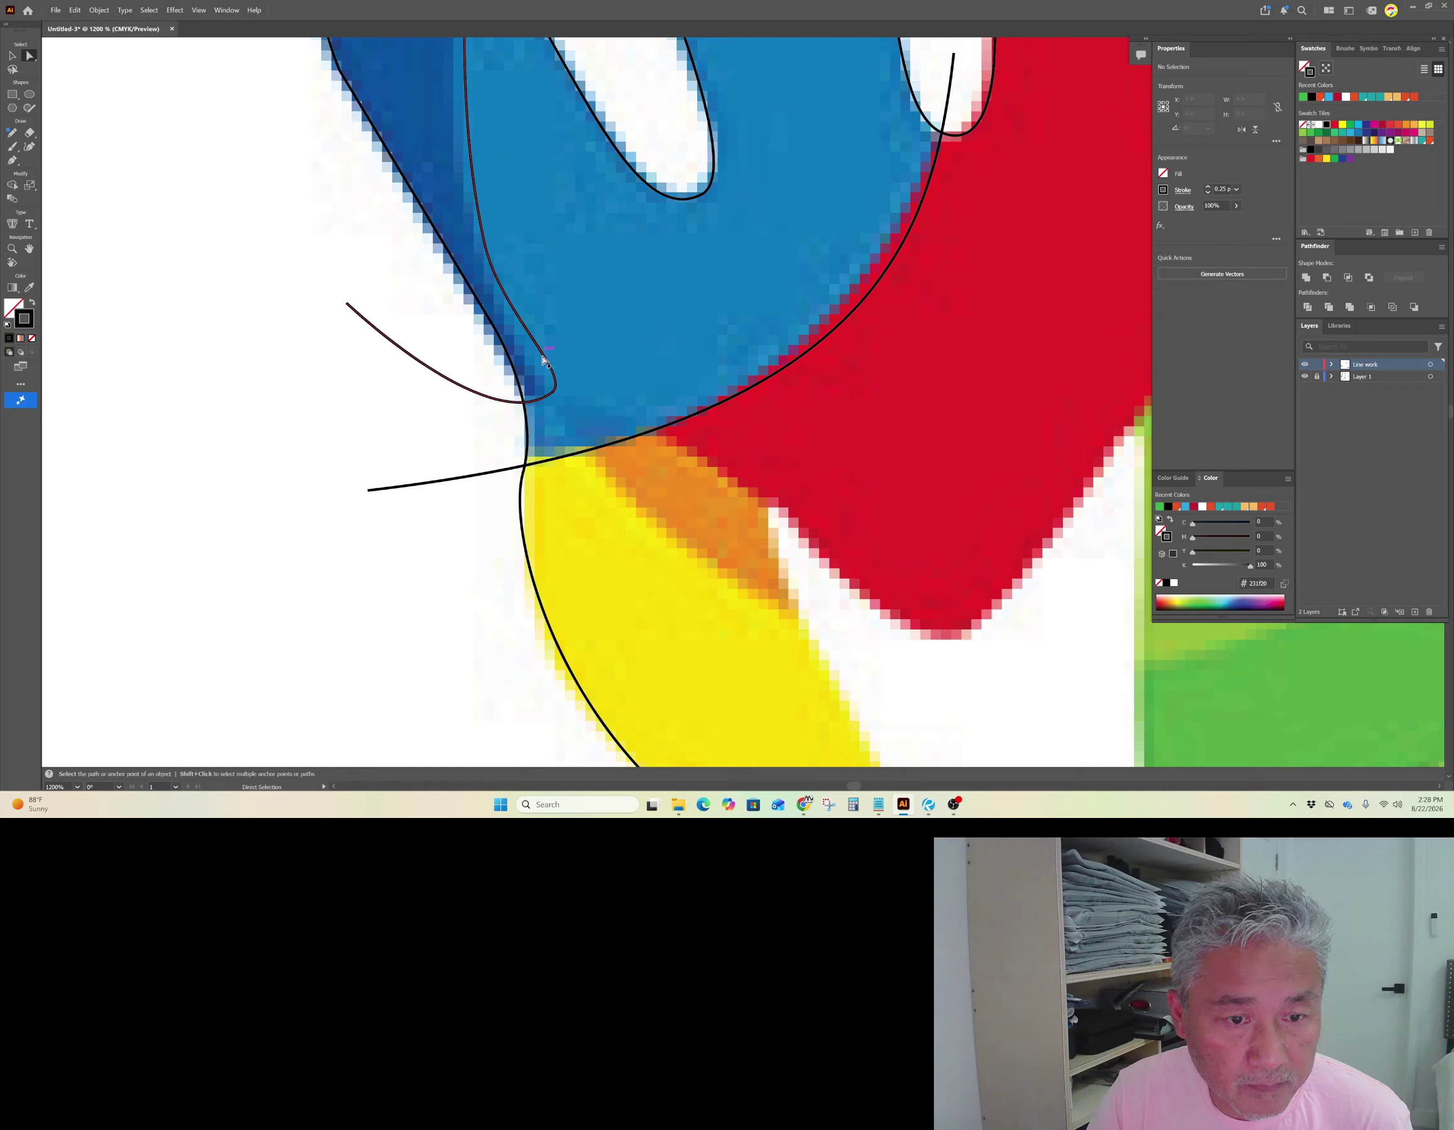
- Reselect the dark-blue boundary curve and lengthen the handles on both sides of its lower bend
click(544, 355)
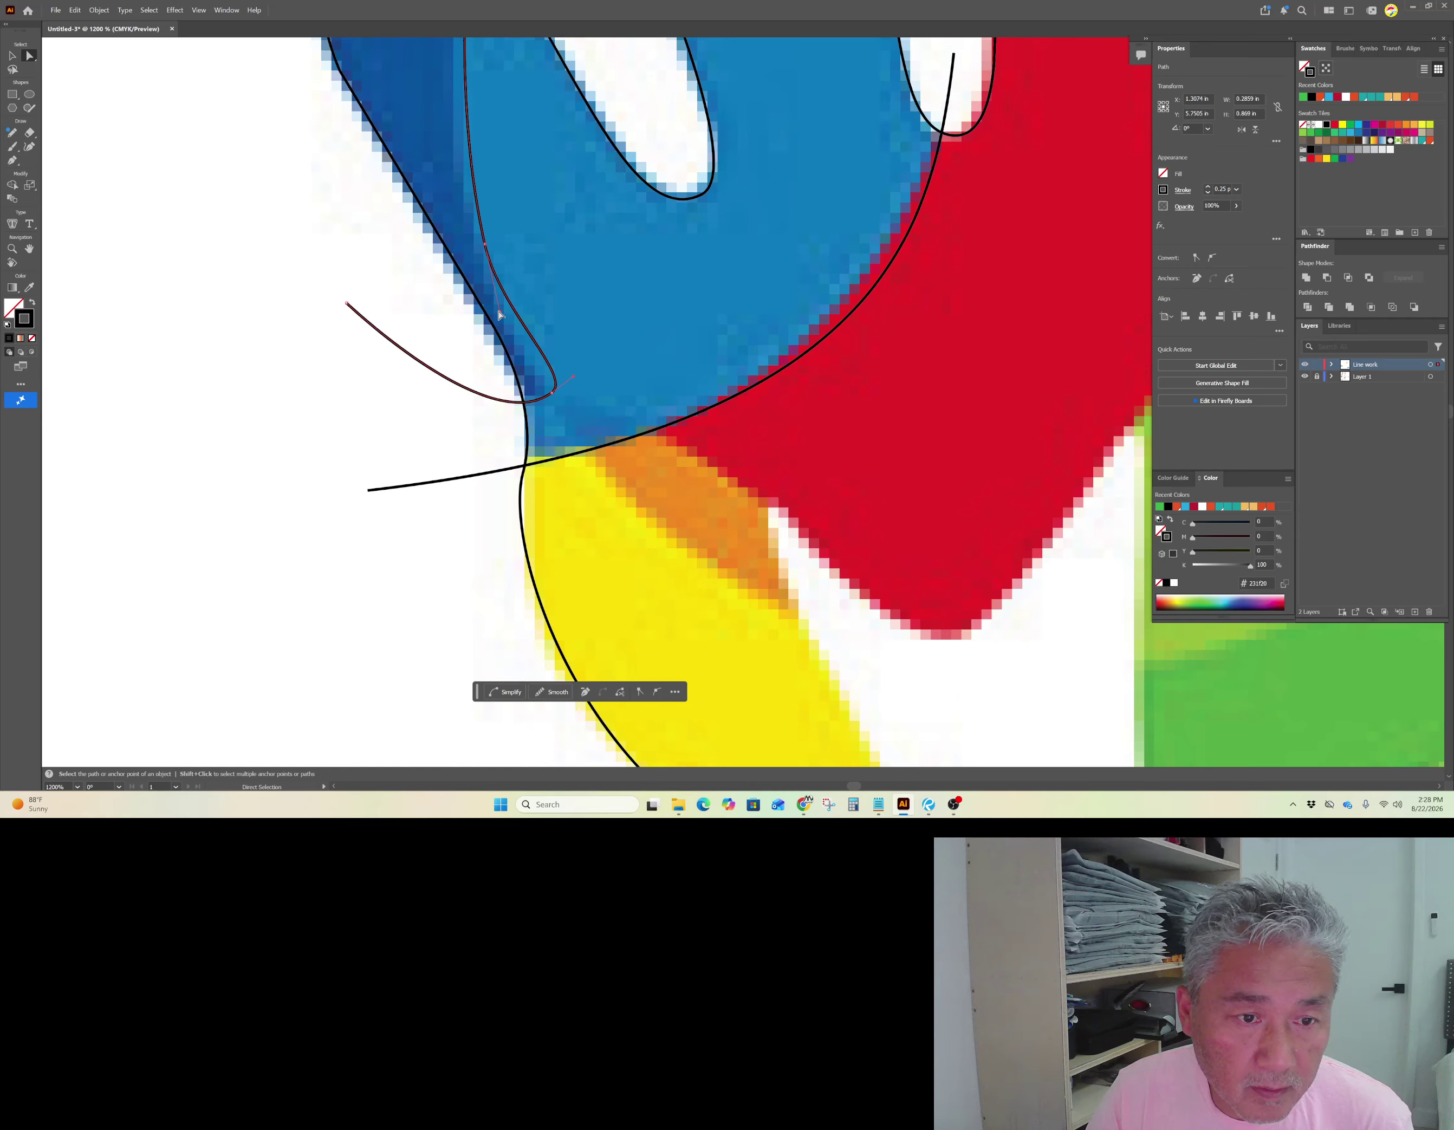
drag(498, 314, 527, 367)
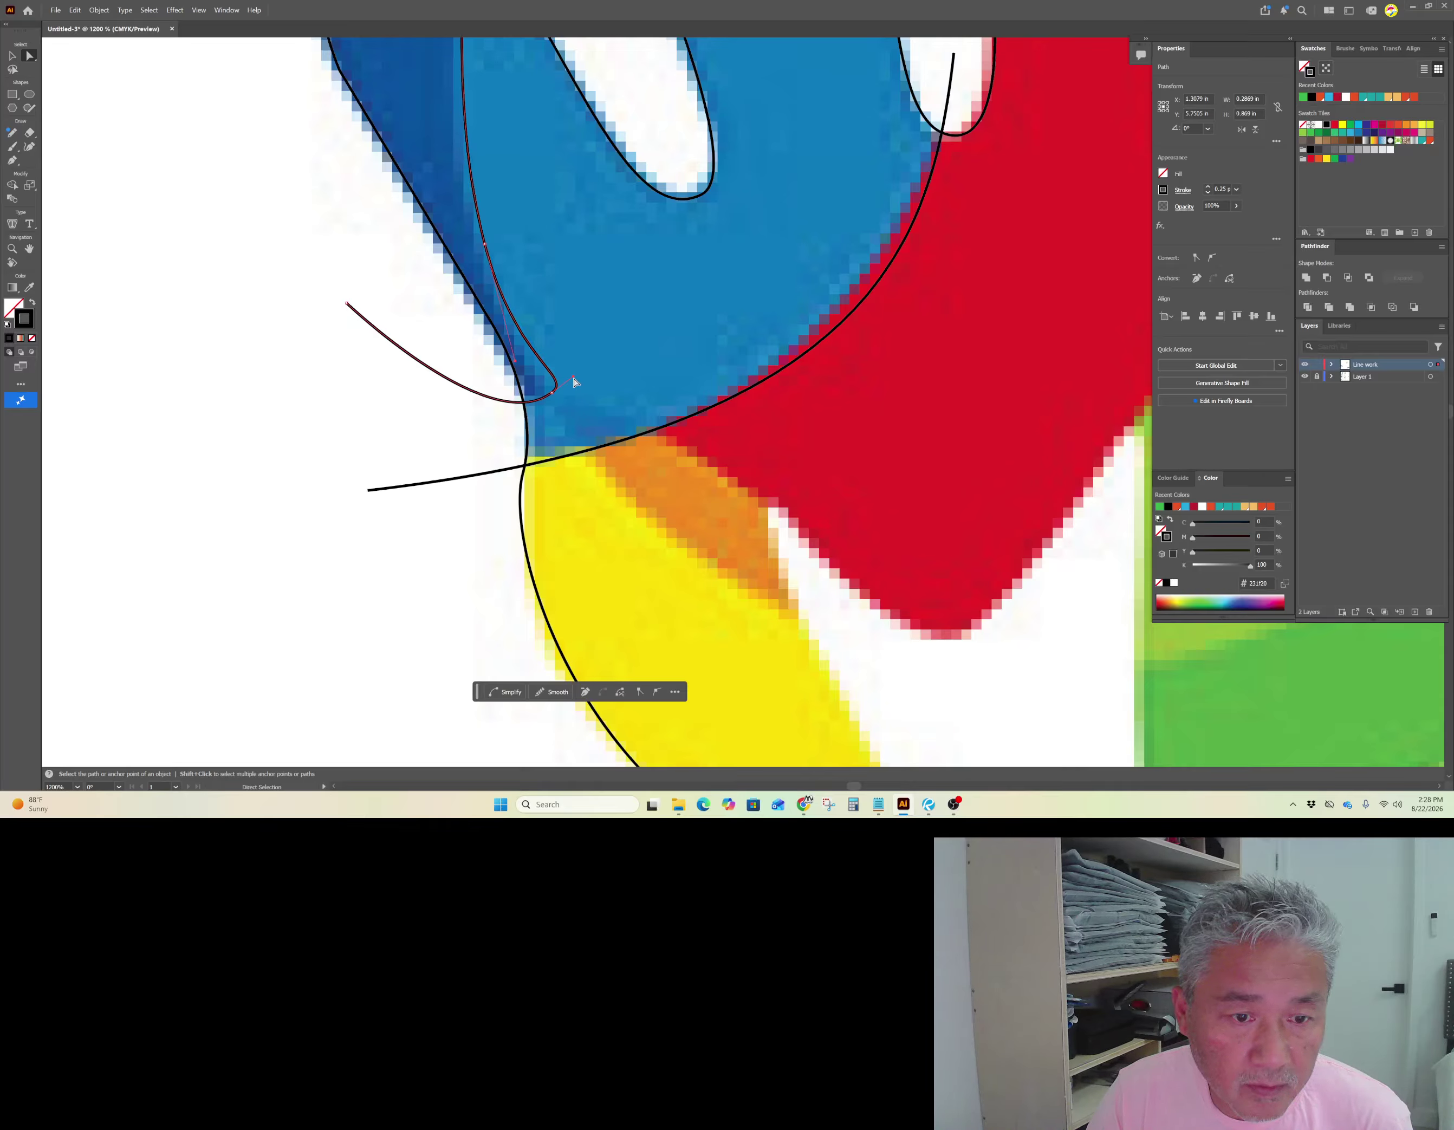
click(572, 385)
click(556, 384)
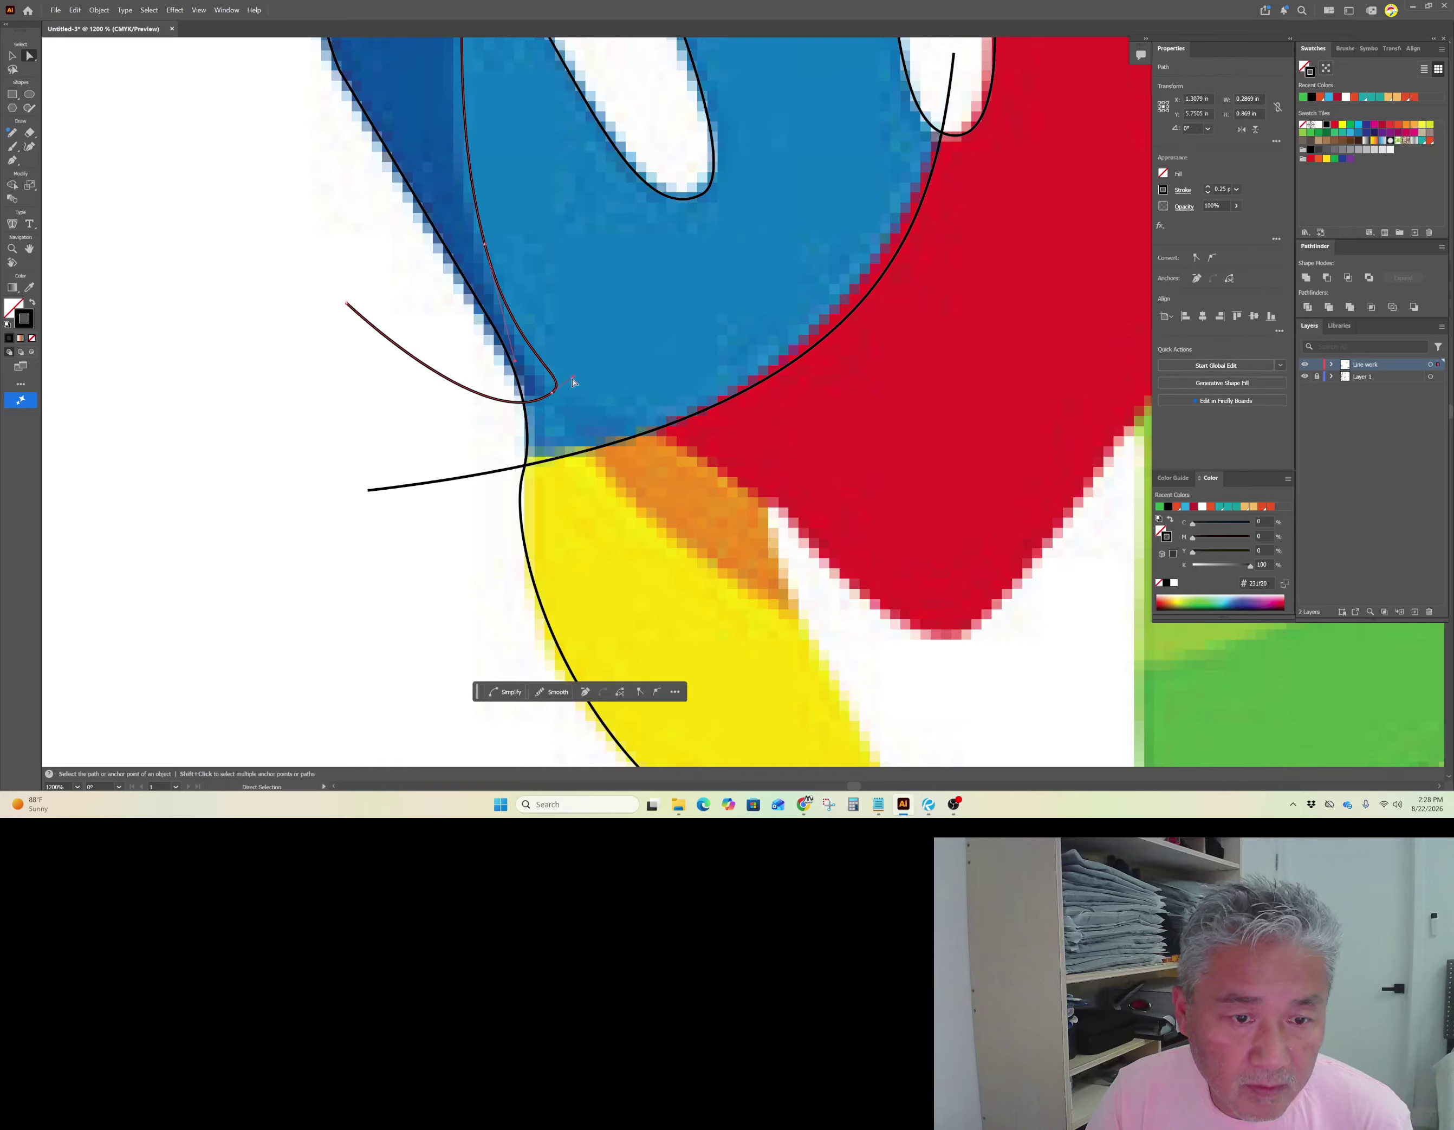
drag(574, 377, 585, 365)
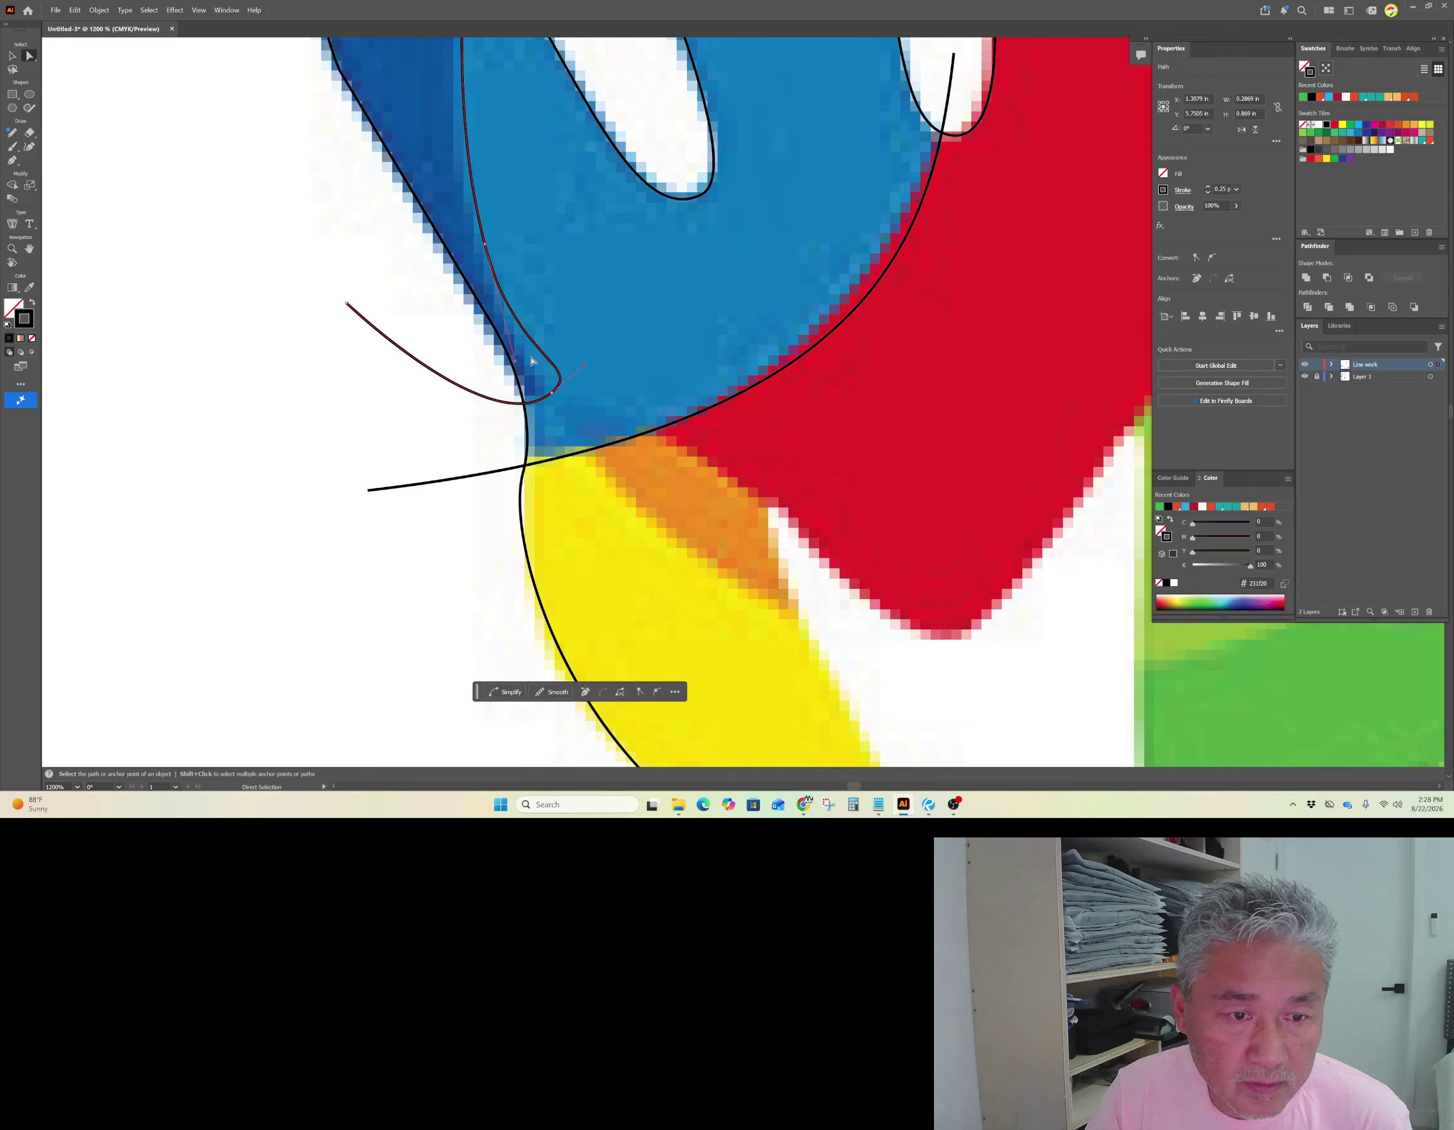
- Move the dark-blue curve's middle anchor up along the color boundary, adjust both its handles to follow the edge, and deselect the path
scroll(508, 354, up, 4)
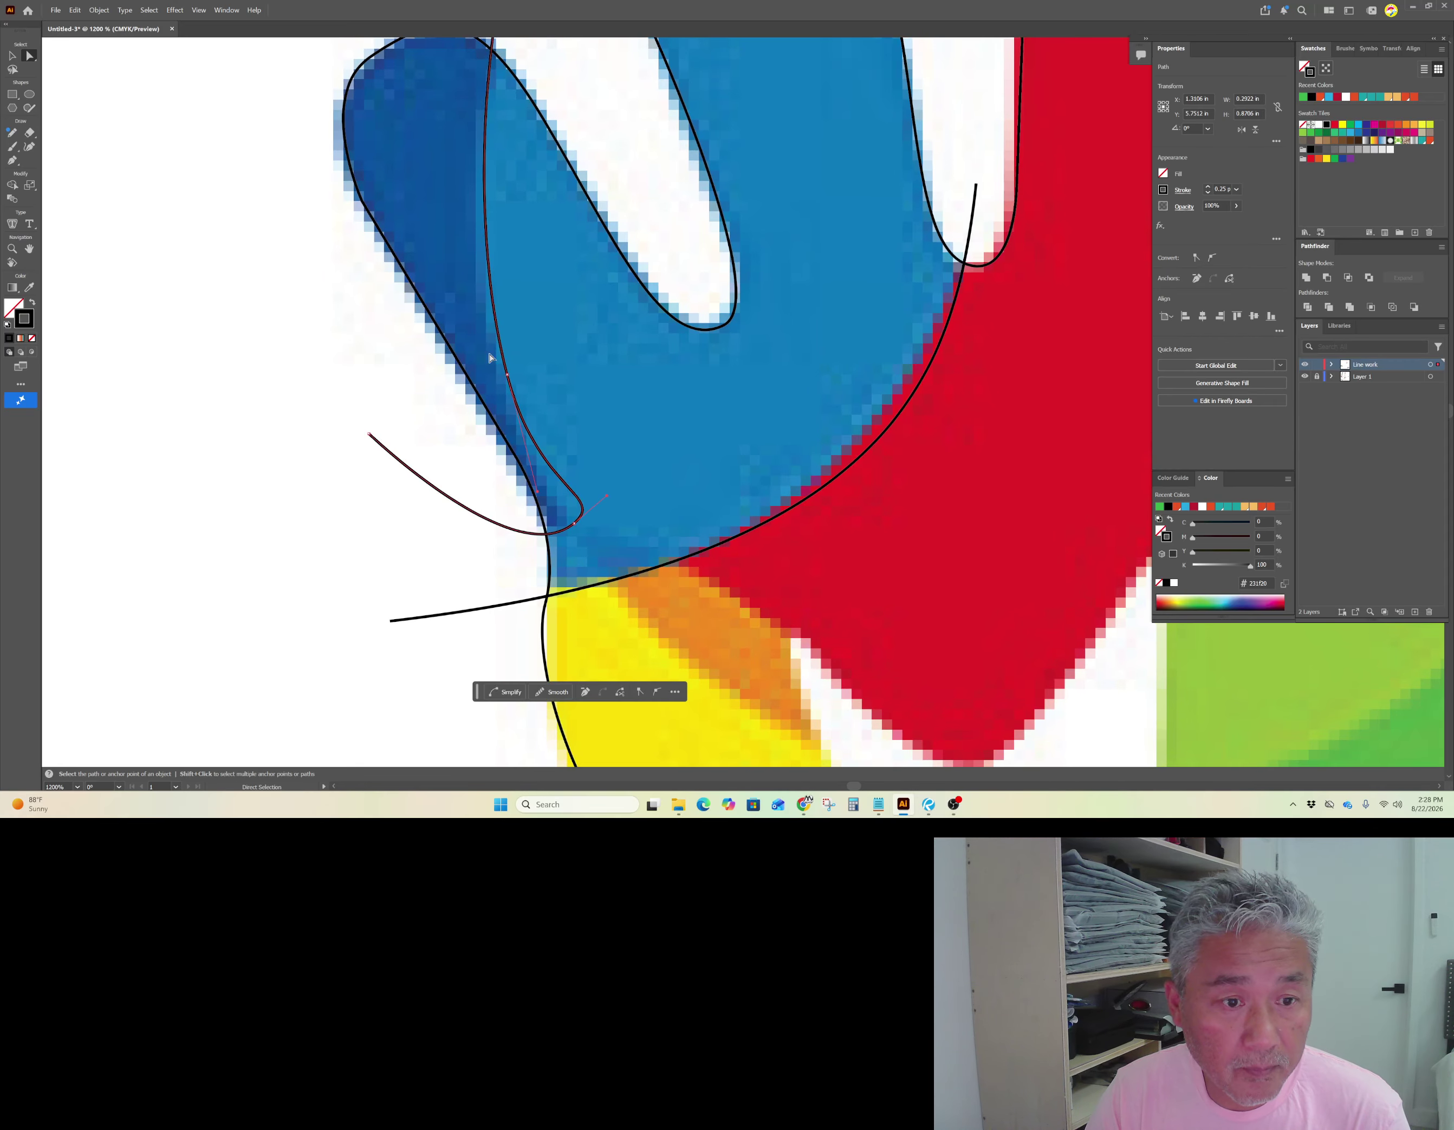
click(508, 376)
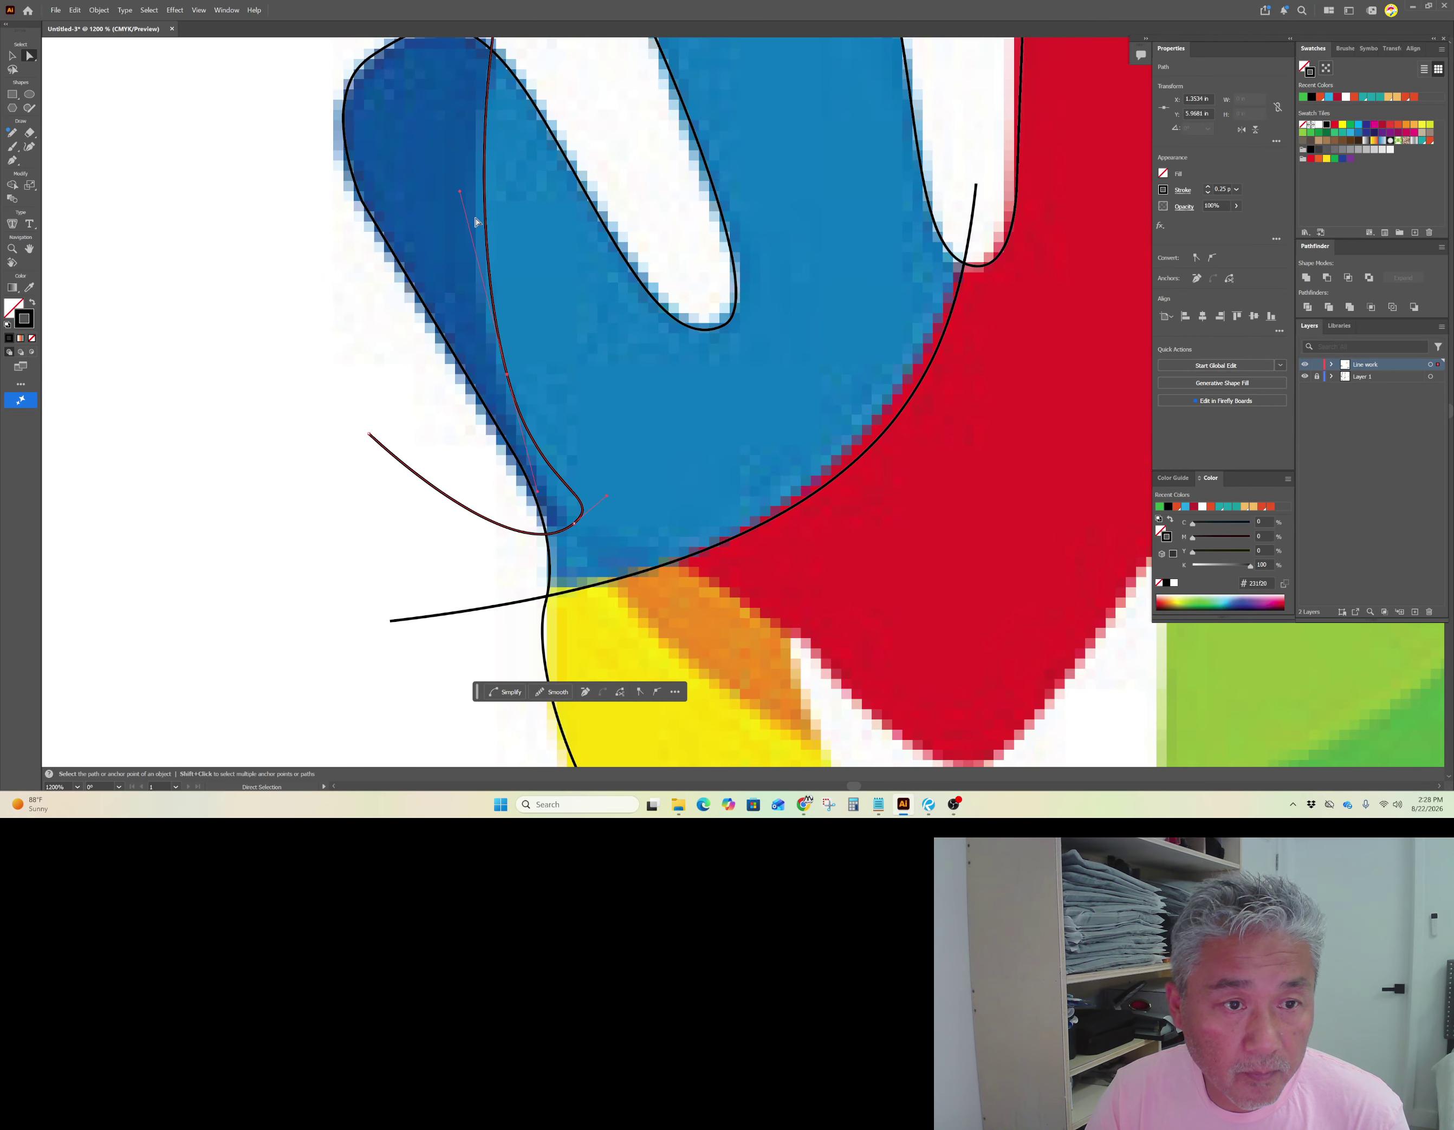
drag(459, 191, 434, 173)
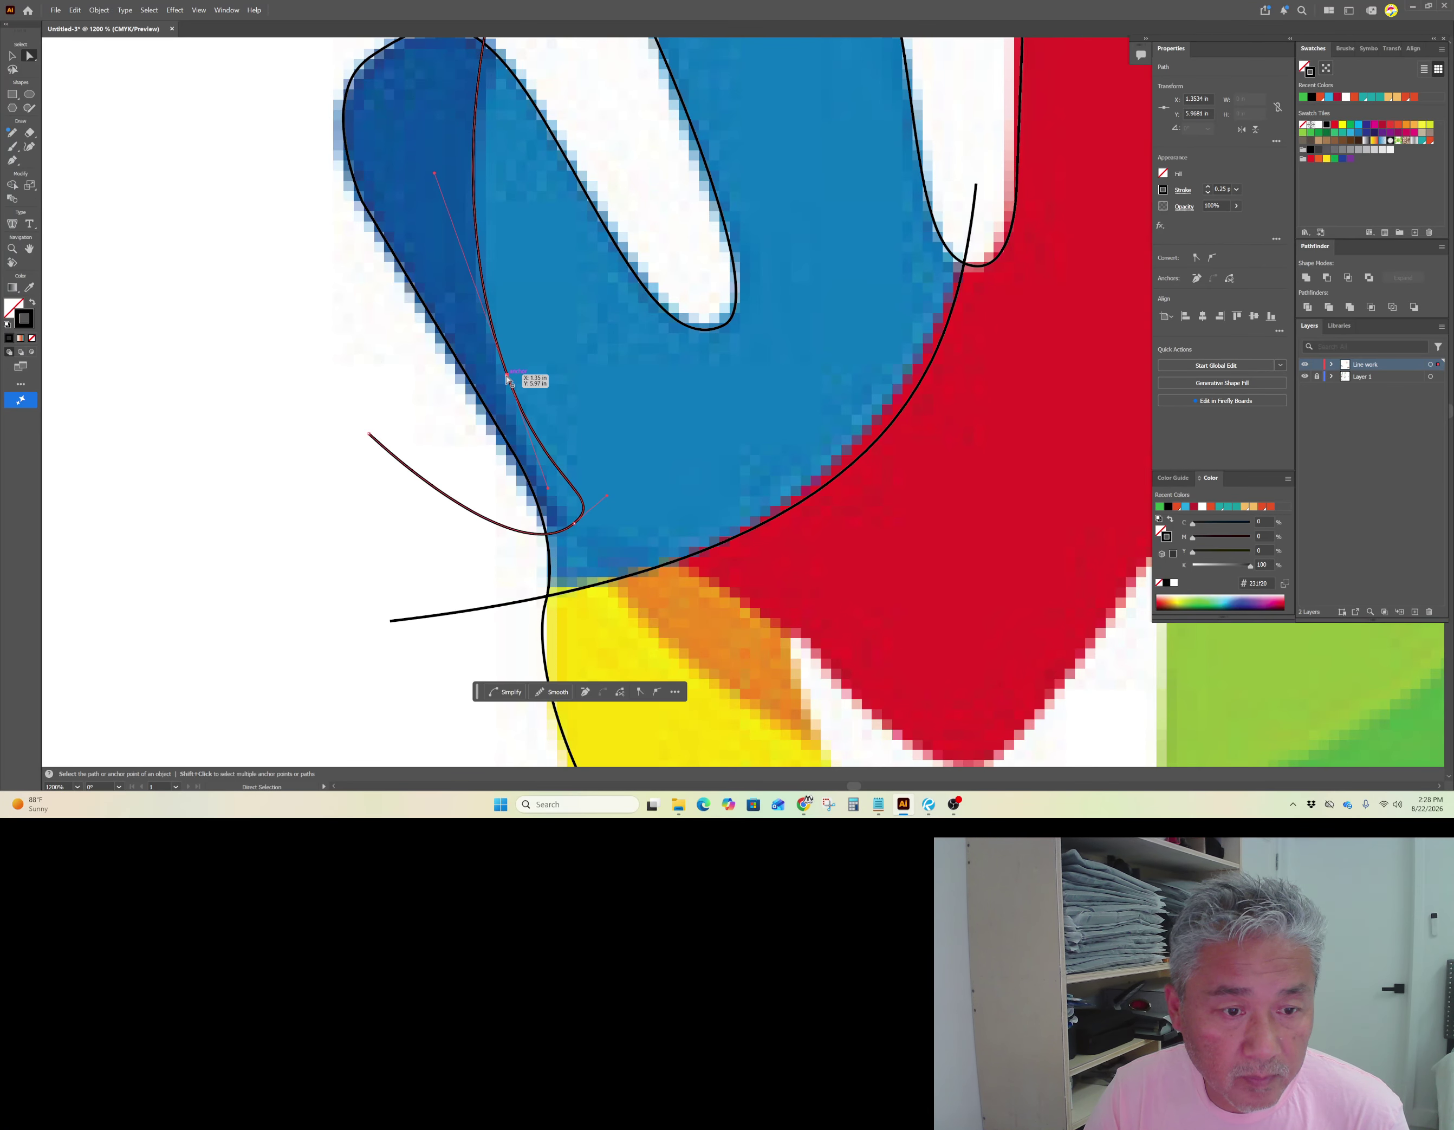
drag(509, 375, 478, 310)
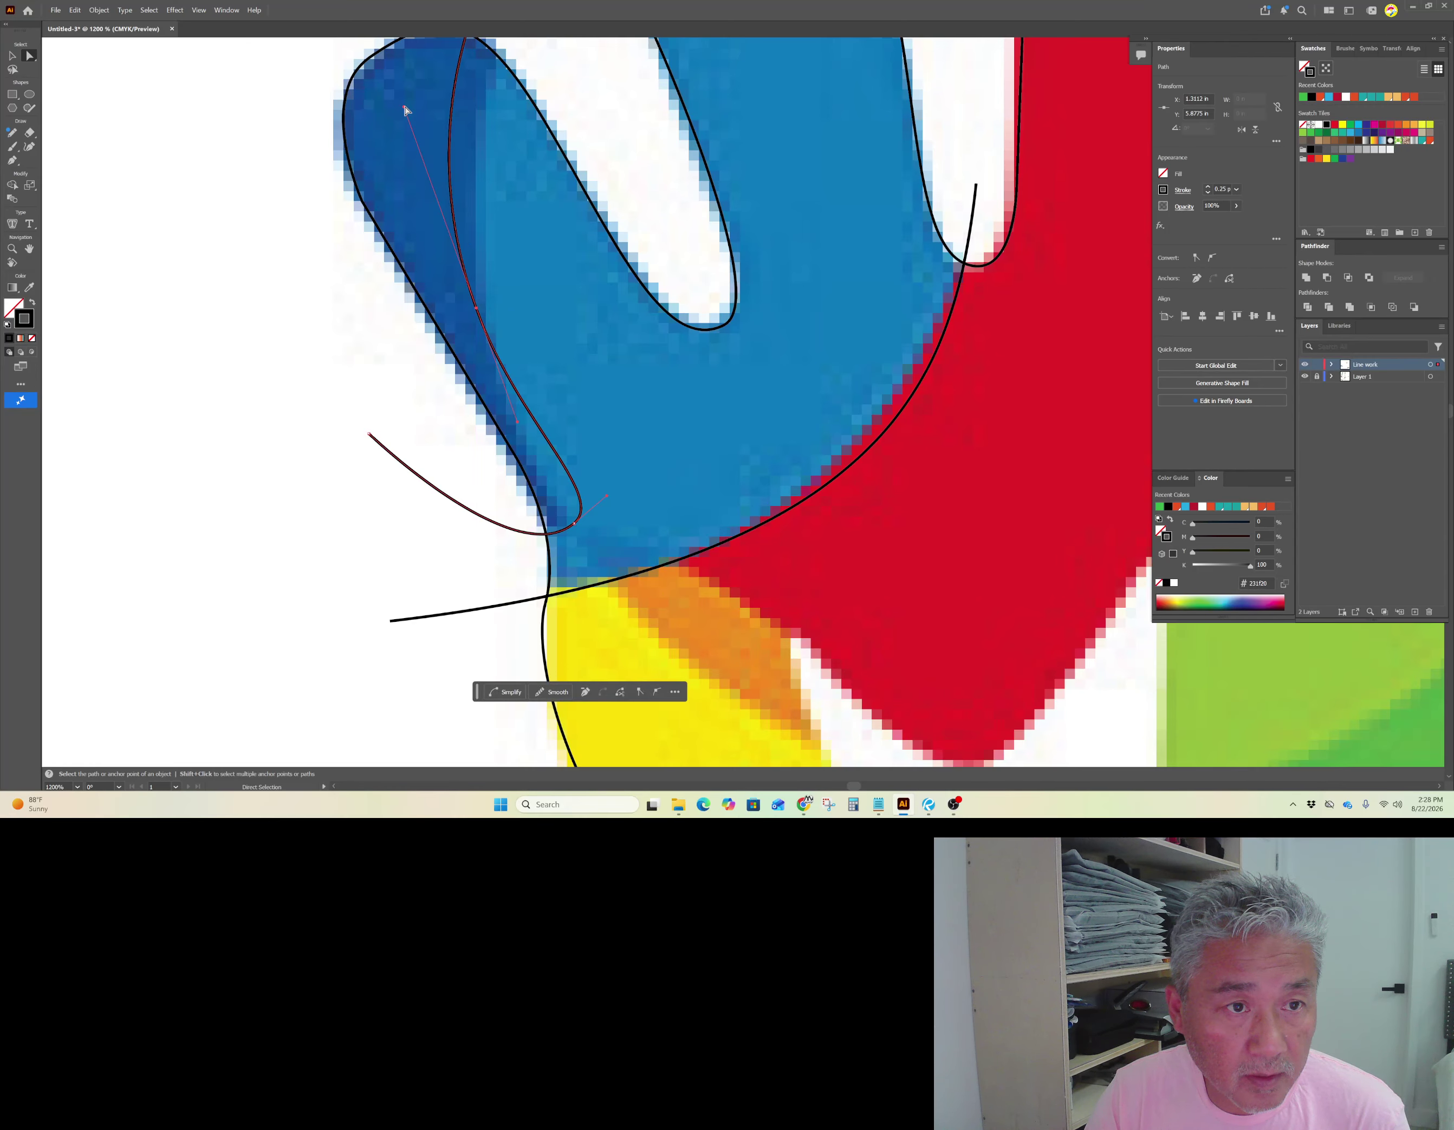
click(462, 237)
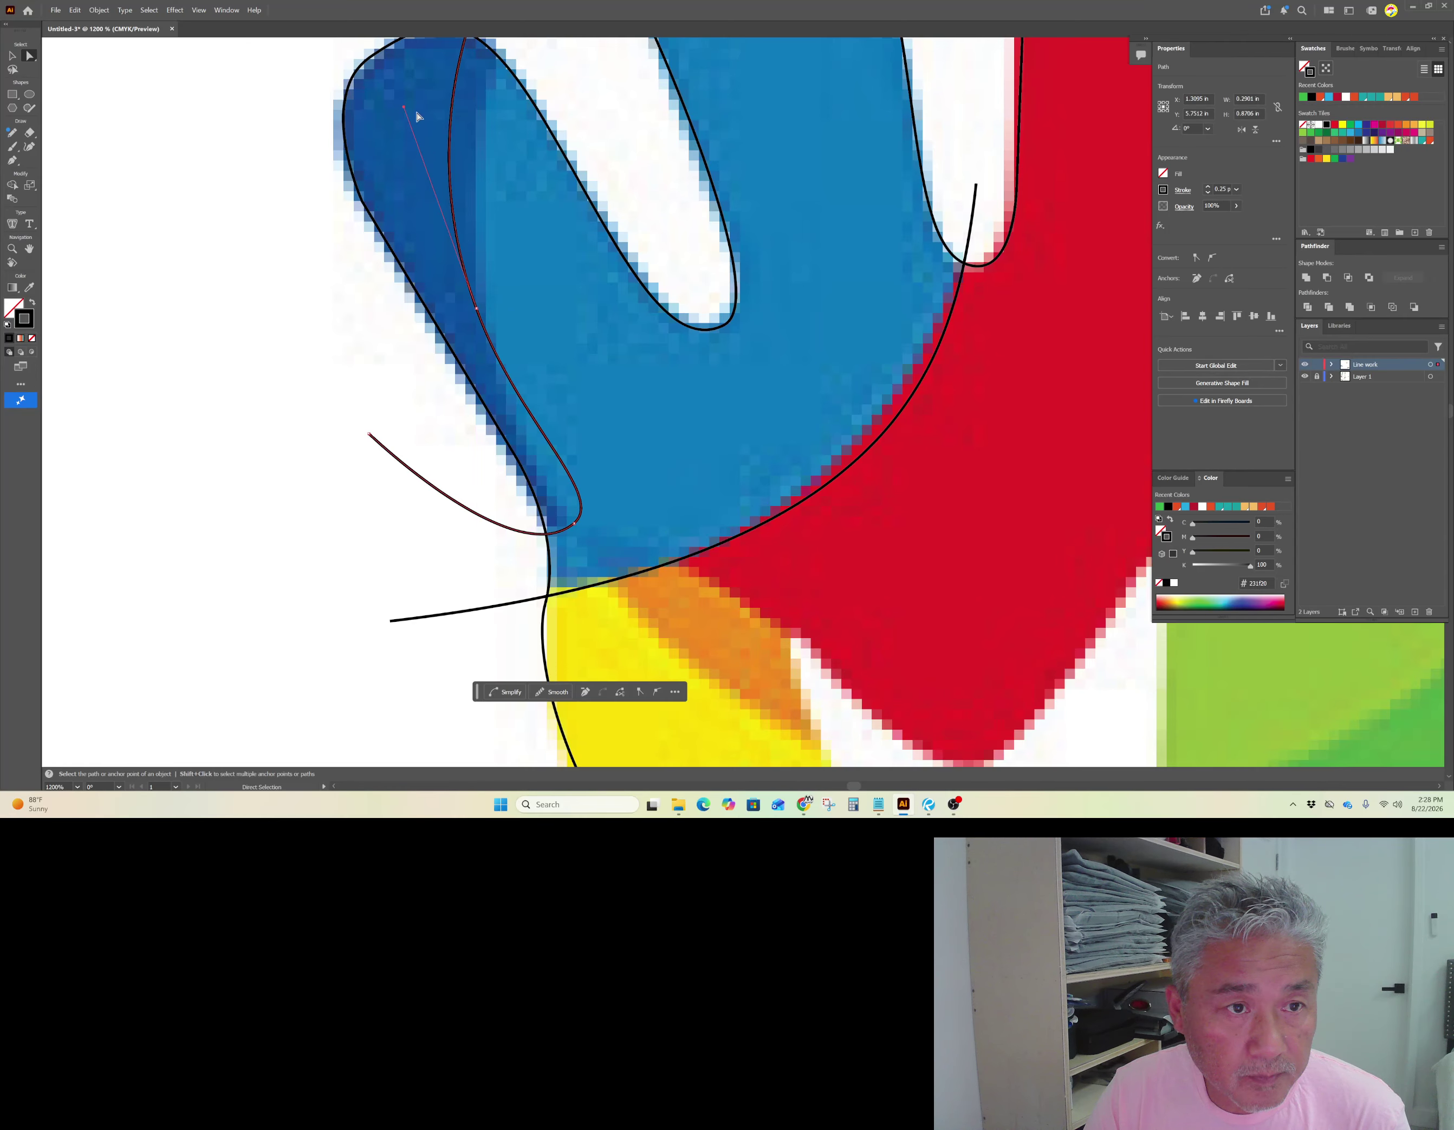
drag(404, 111, 454, 218)
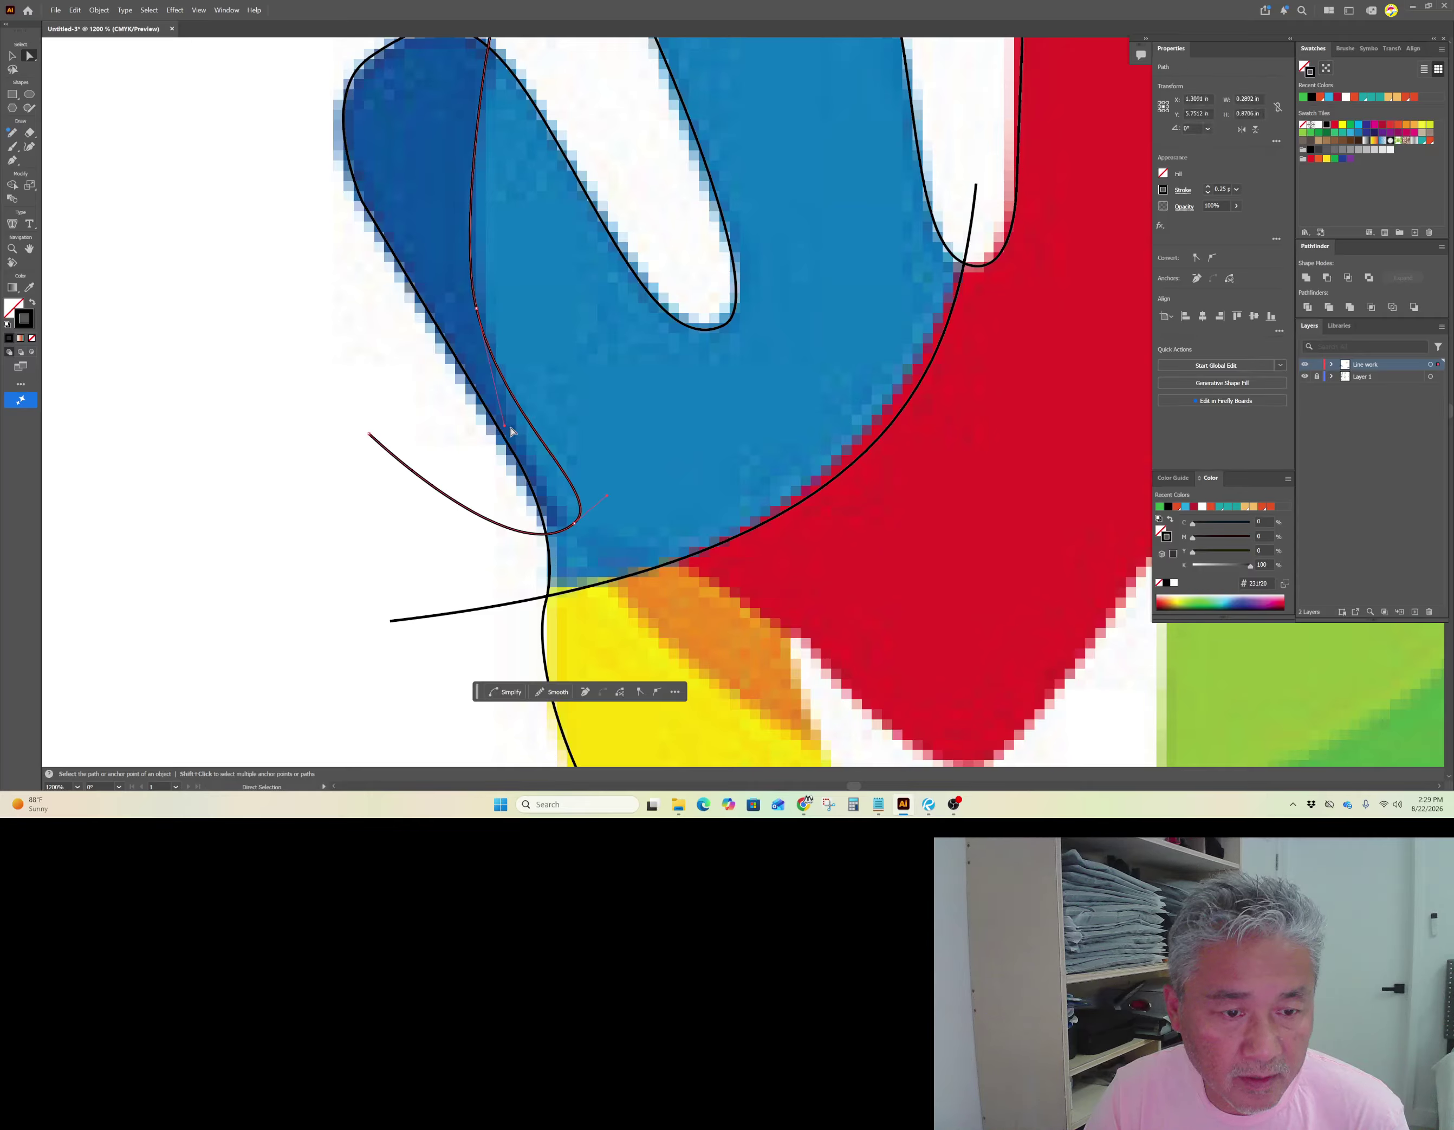
drag(507, 429, 495, 473)
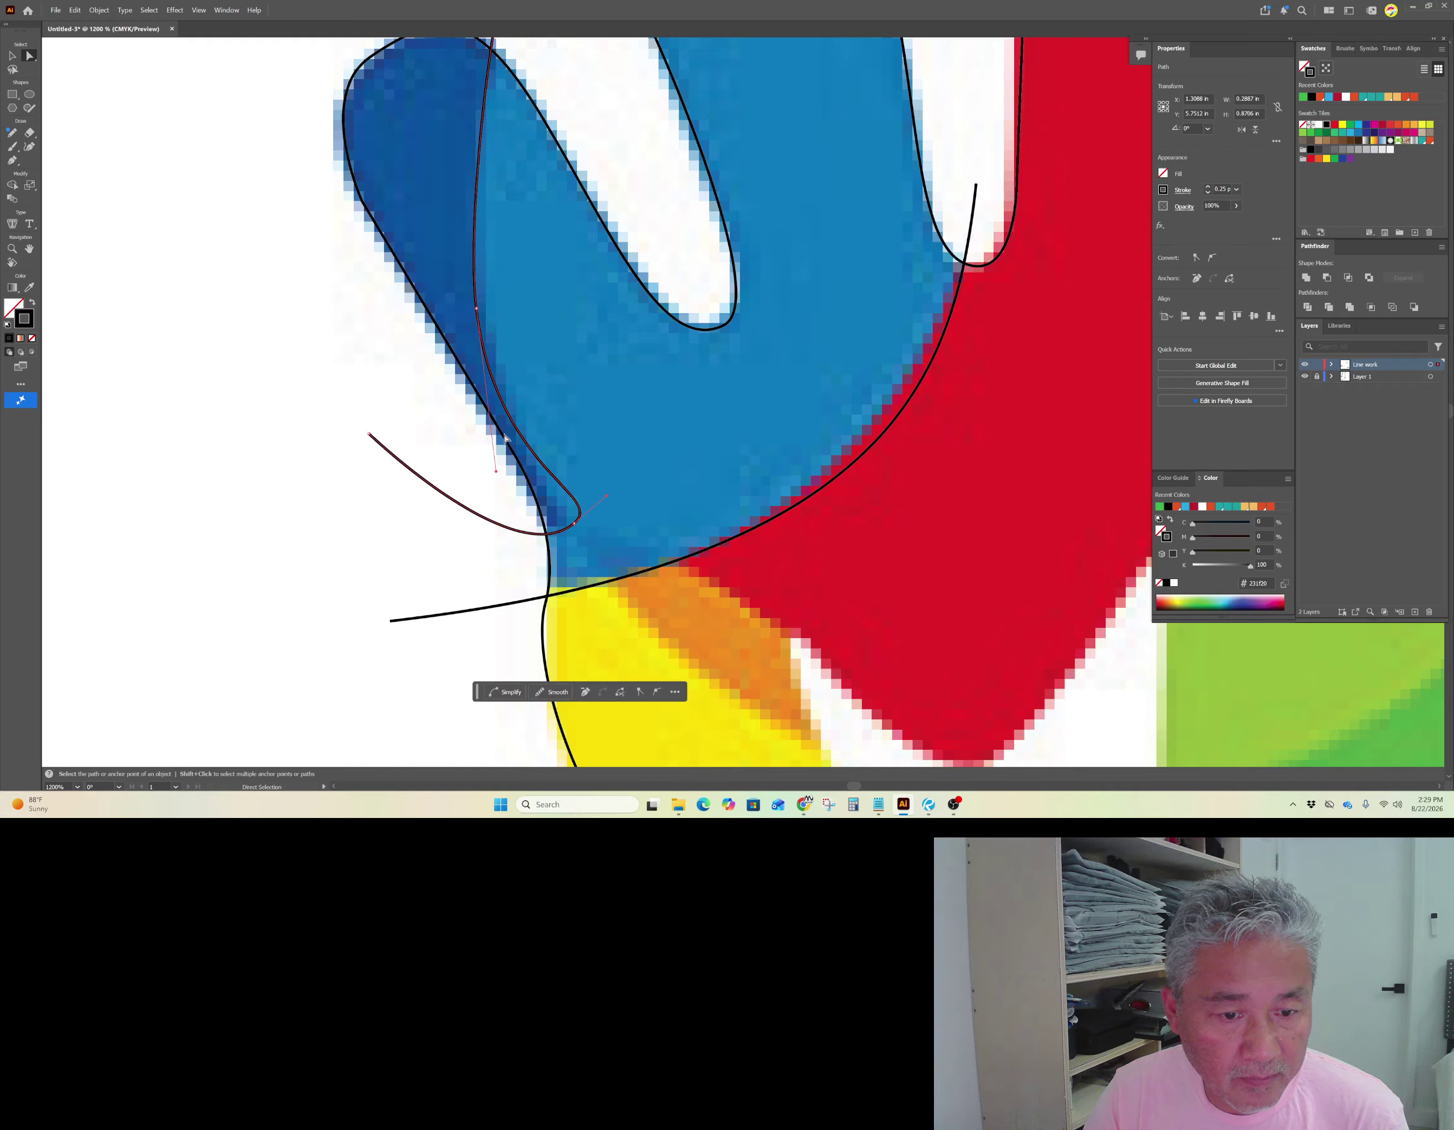
click(348, 359)
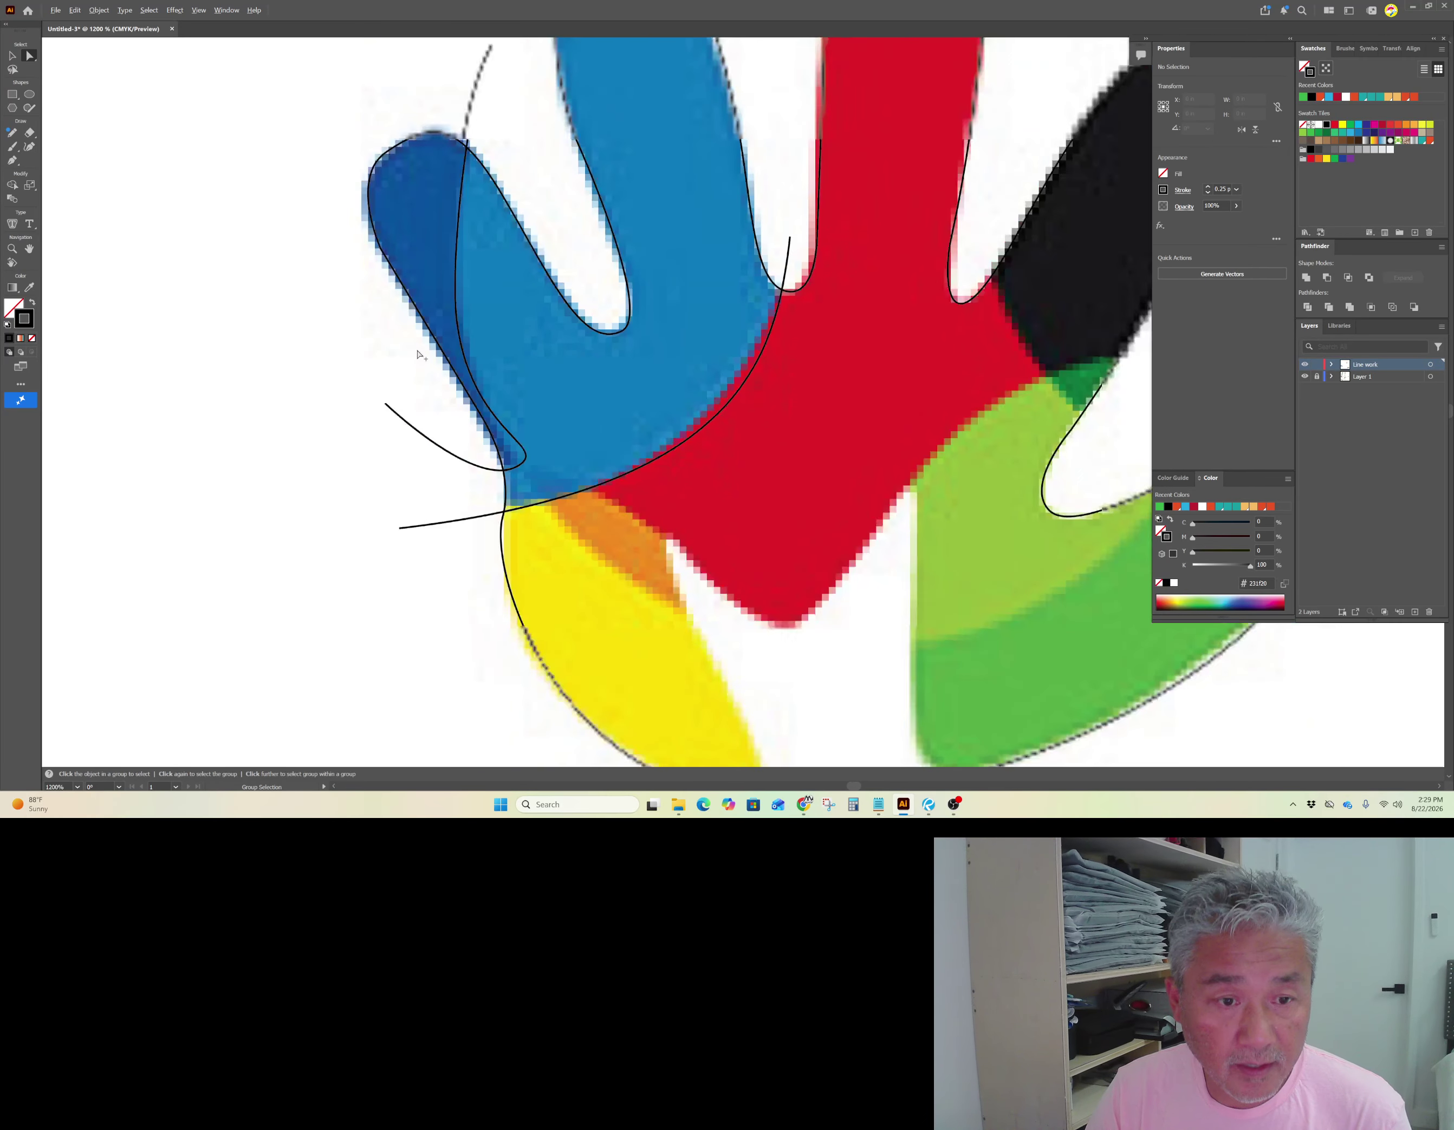
- Draw a Pen curve along the red-black boundary, from the gap between the red and black fingers into the gap above the thumb
scroll(412, 348, down, 3)
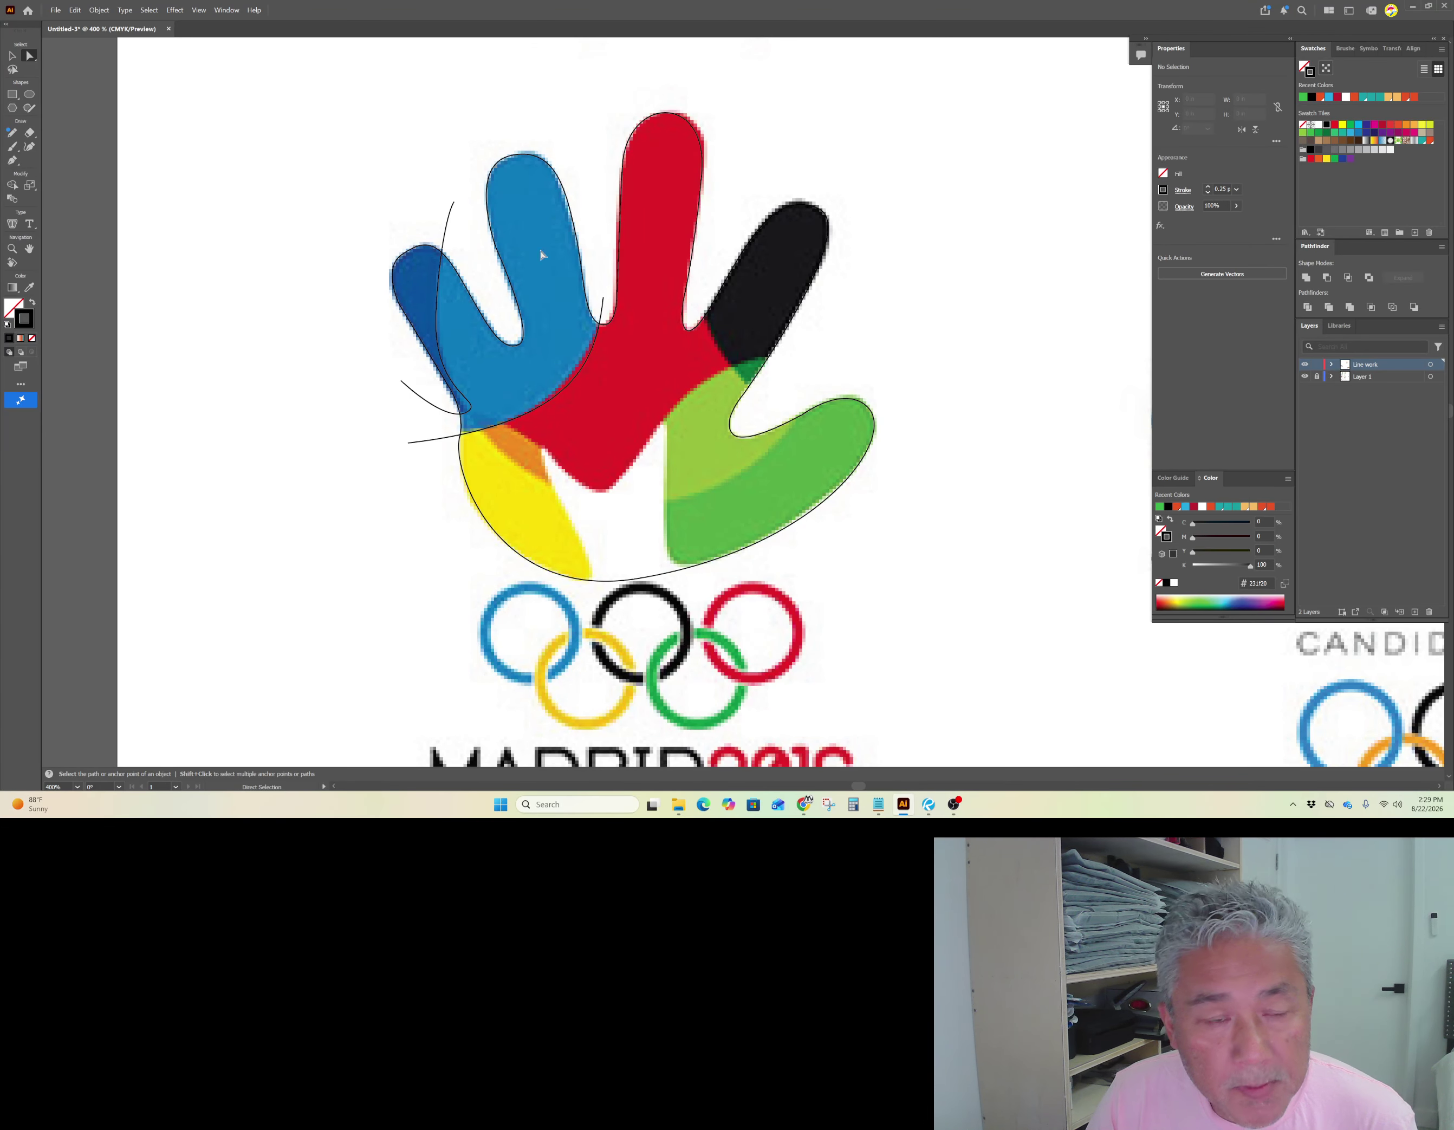
click(13, 160)
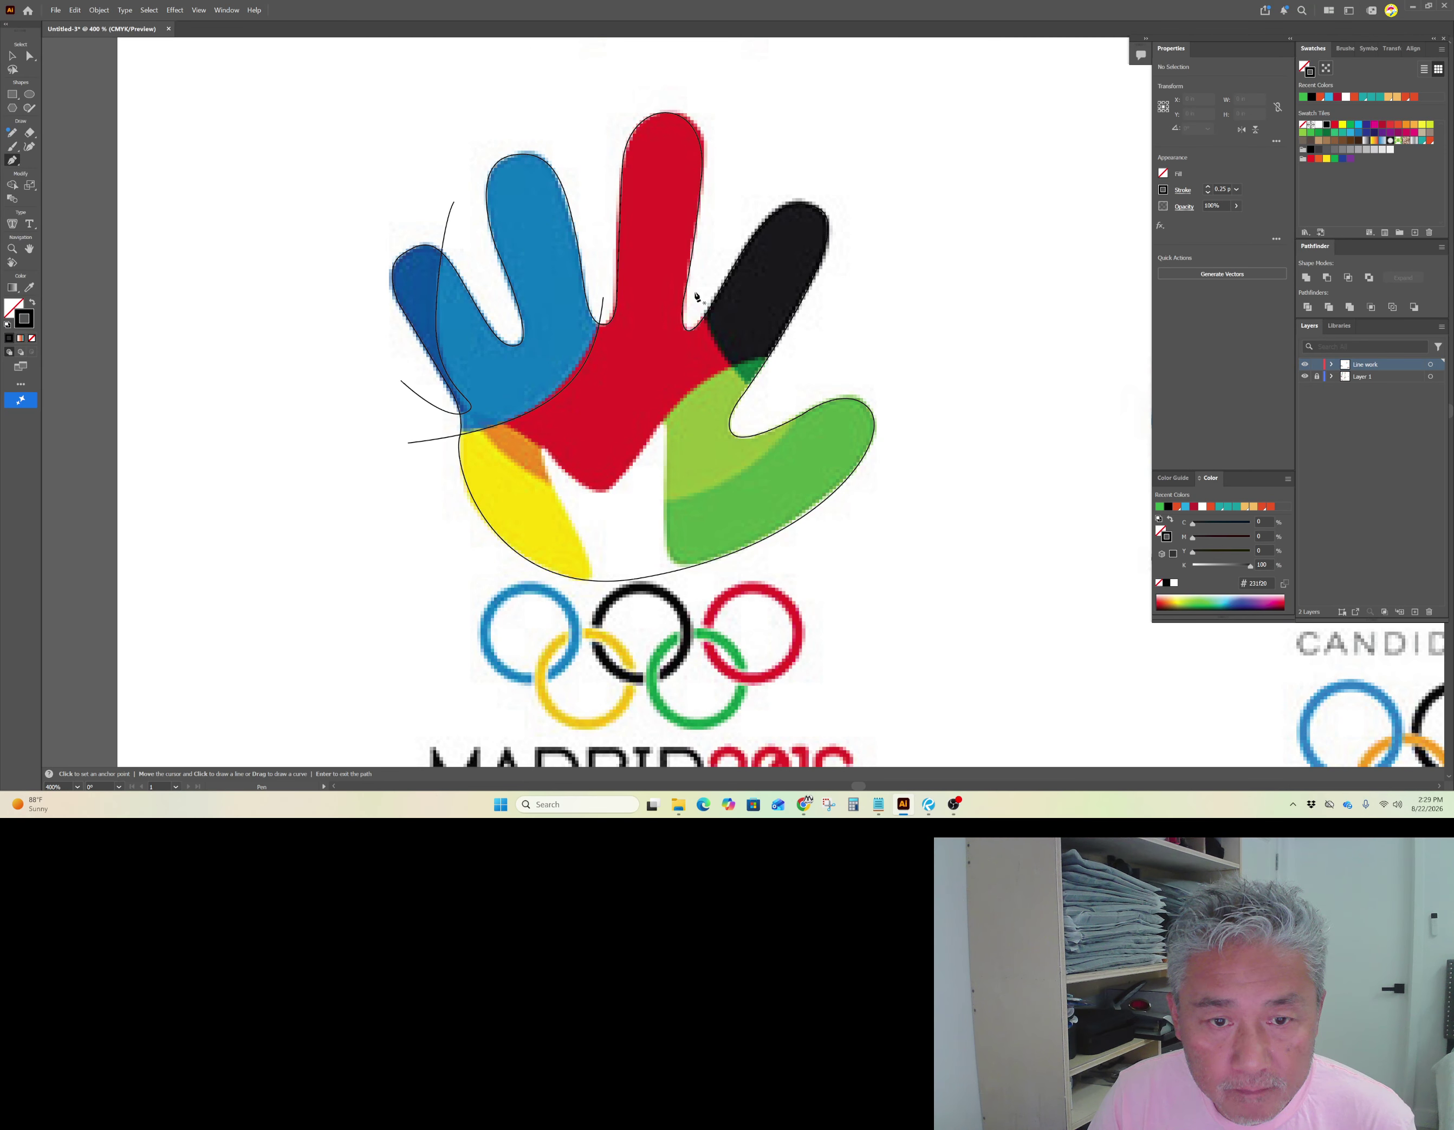
drag(694, 292, 699, 302)
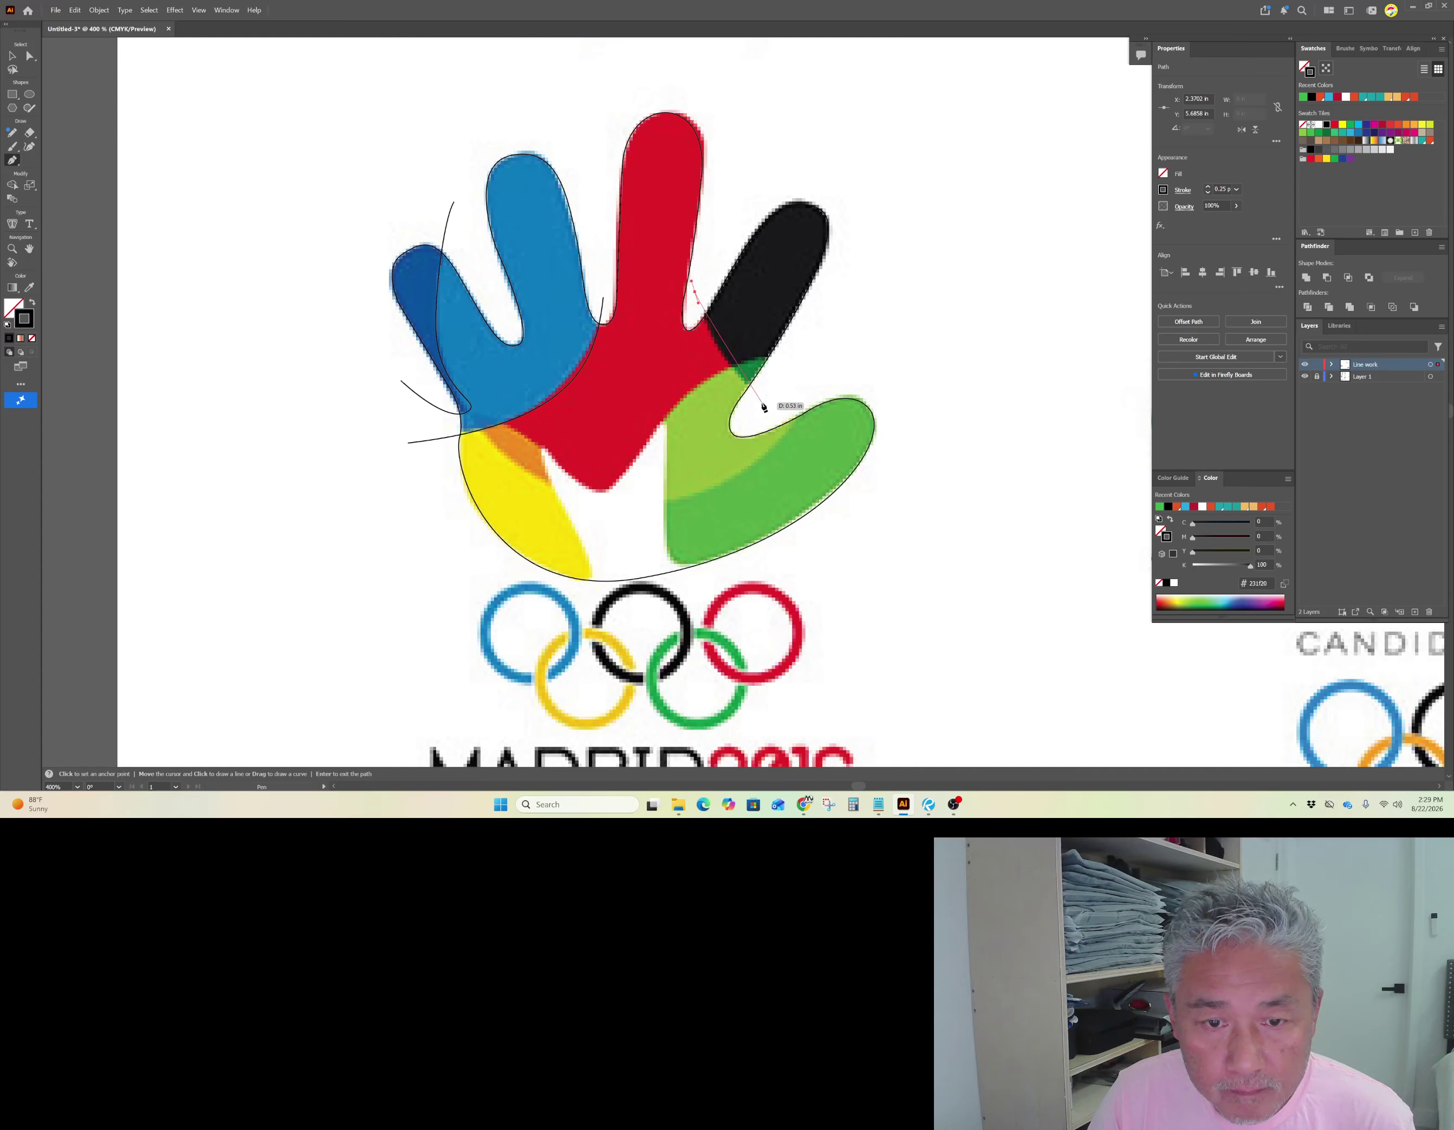
drag(780, 405, 819, 415)
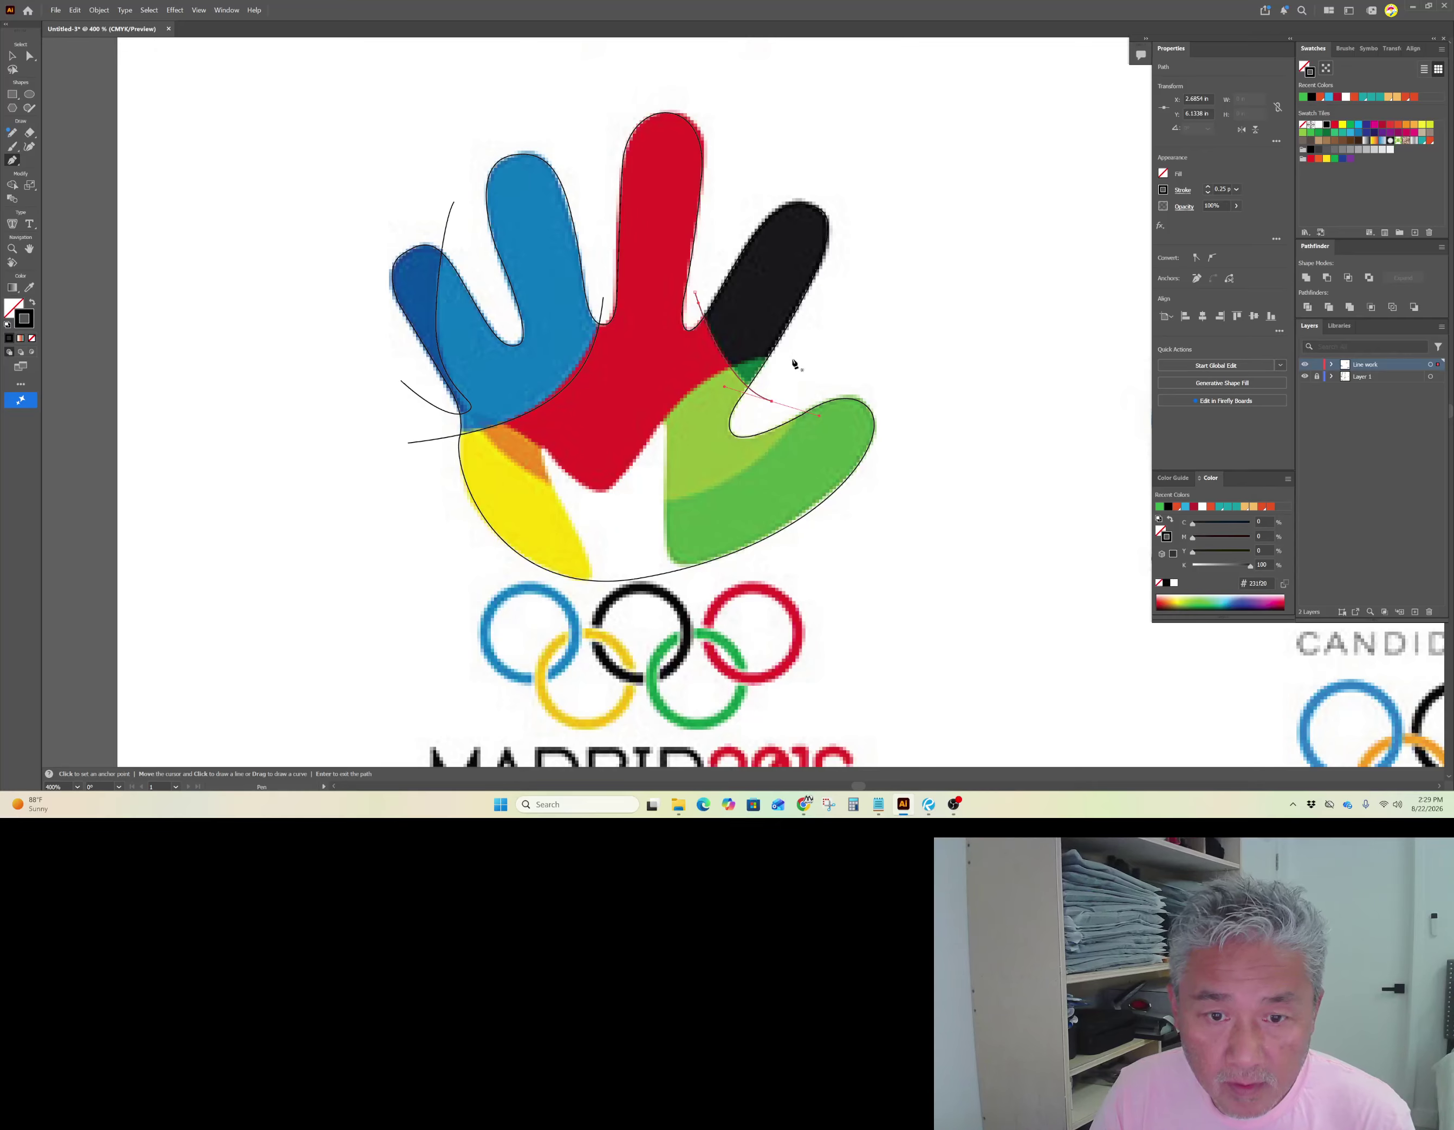
- Draw a Pen curve along the red palm's lower edge, from the gap above the thumb around the palm's point and out past the little finger
drag(835, 368, 806, 356)
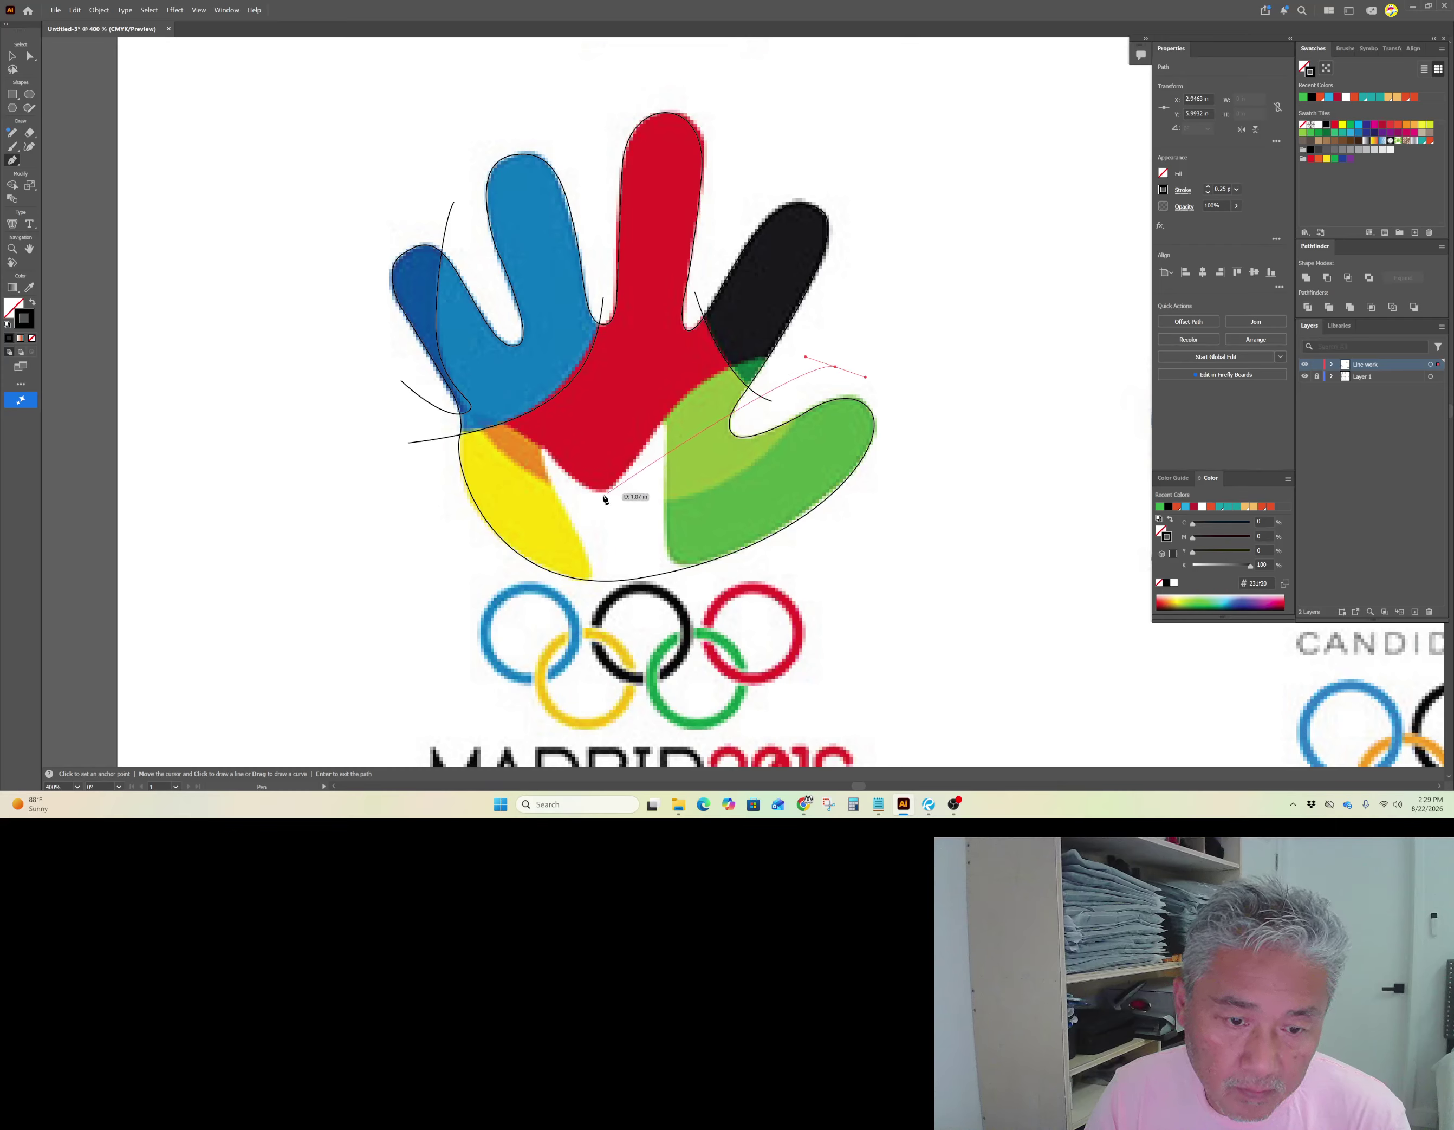
drag(637, 450, 528, 585)
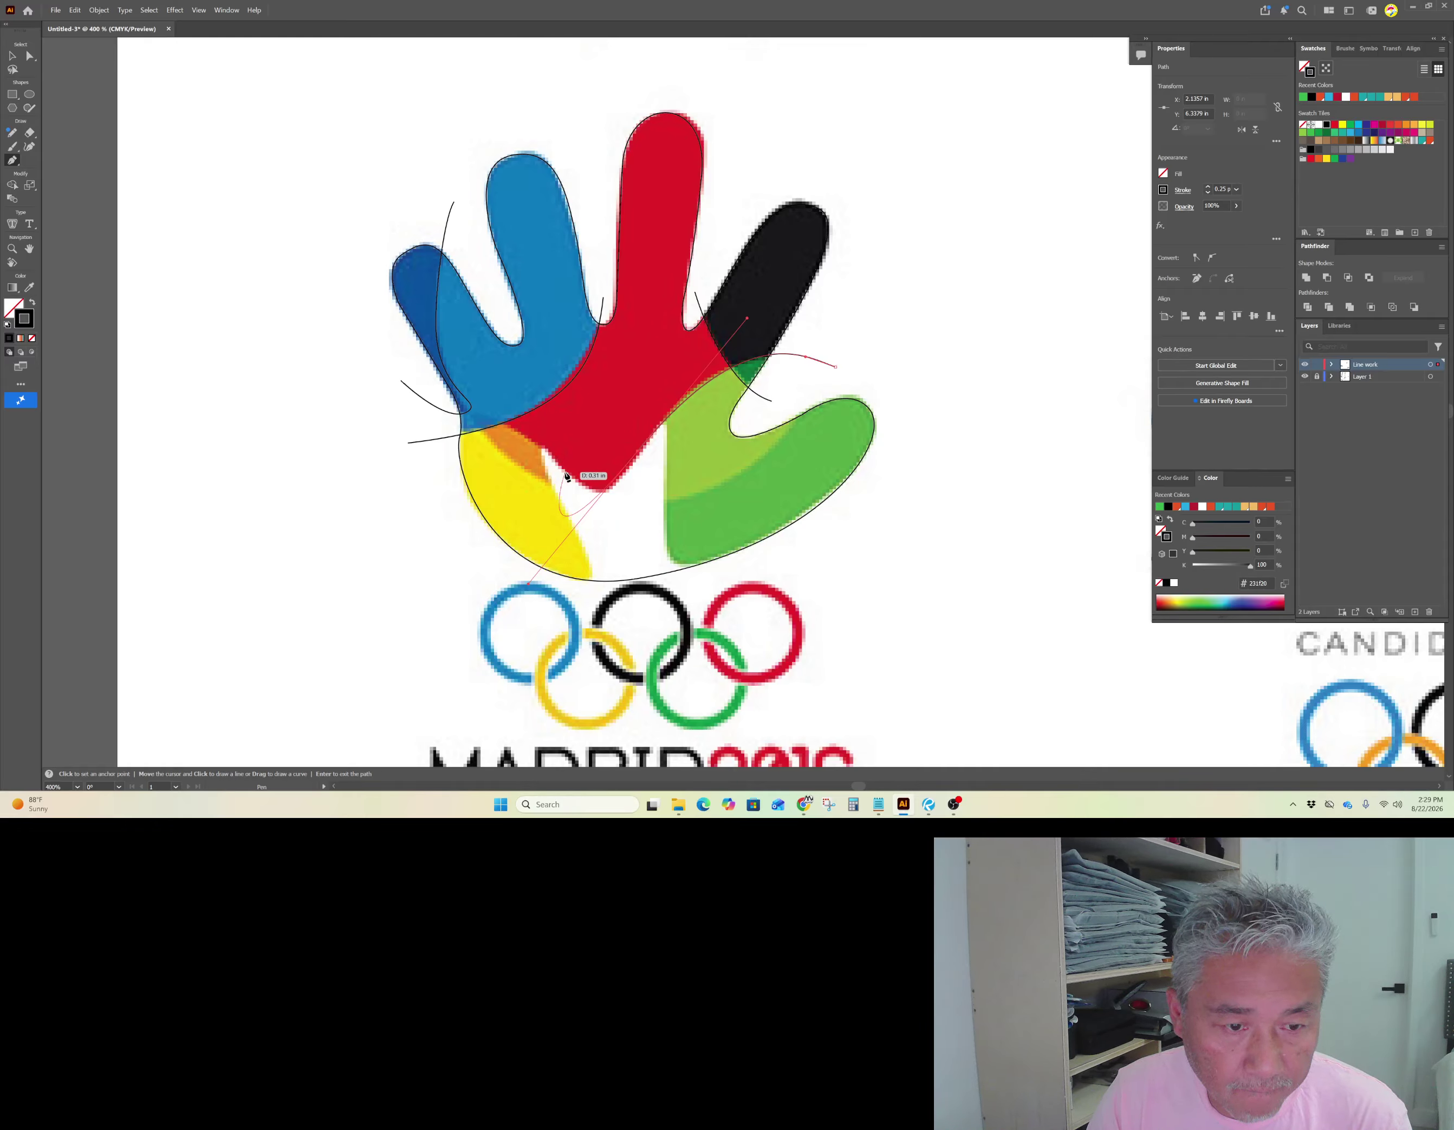
click(565, 473)
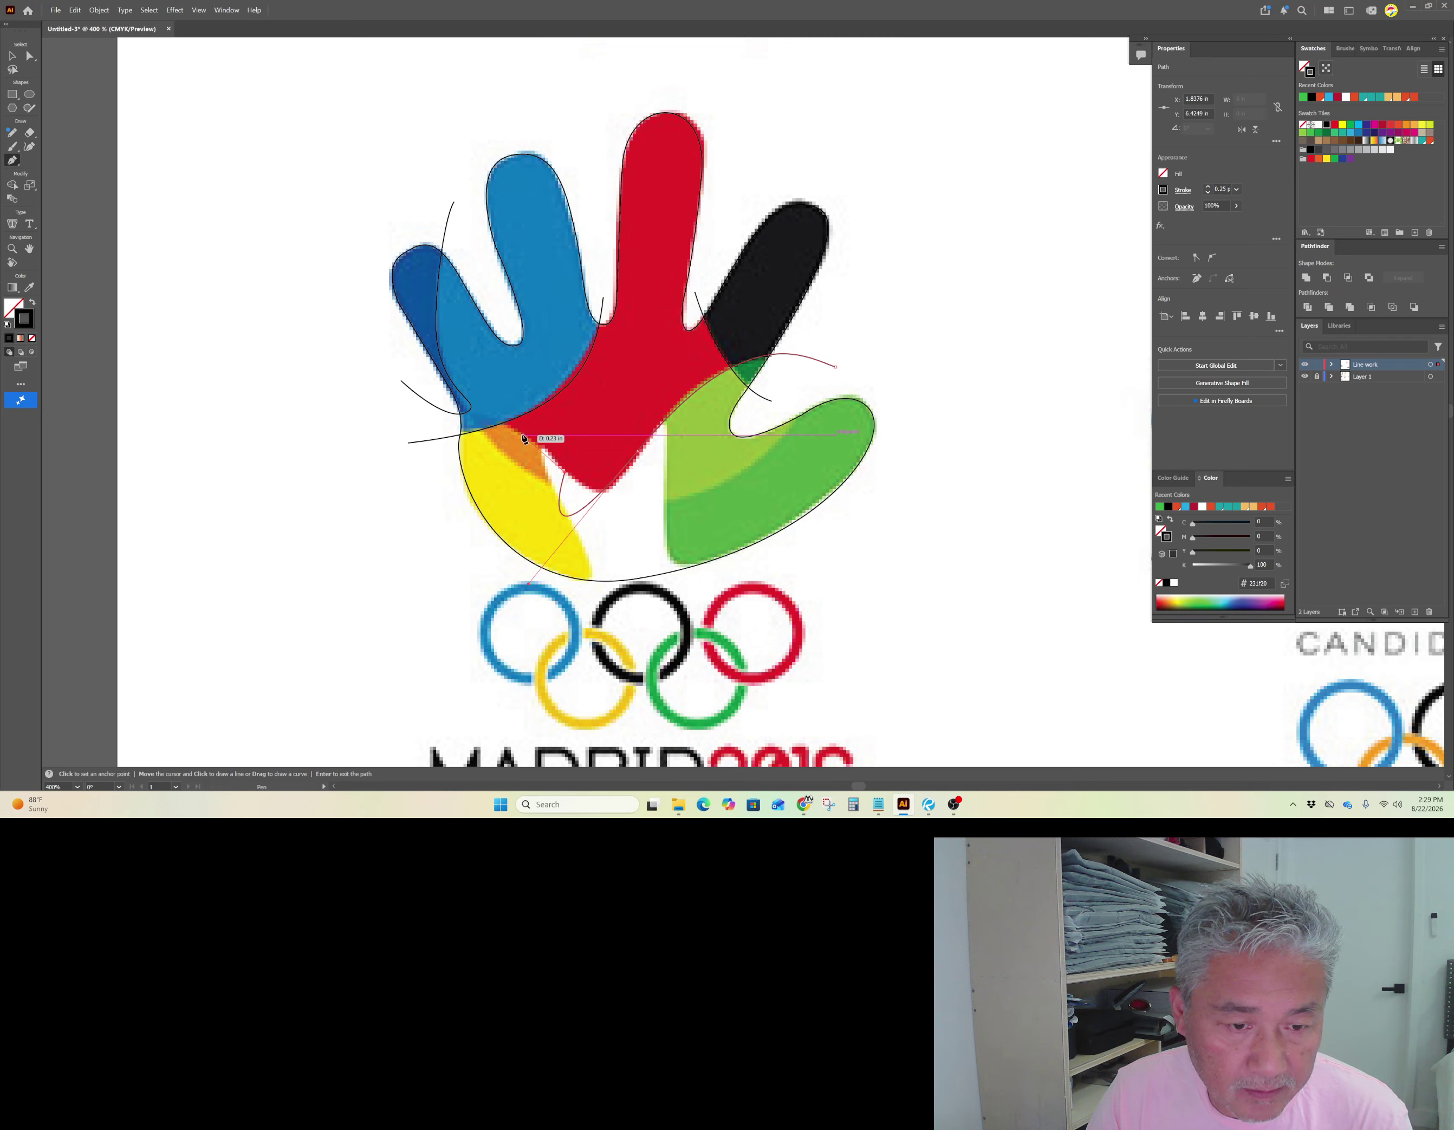
key(ctrl+z)
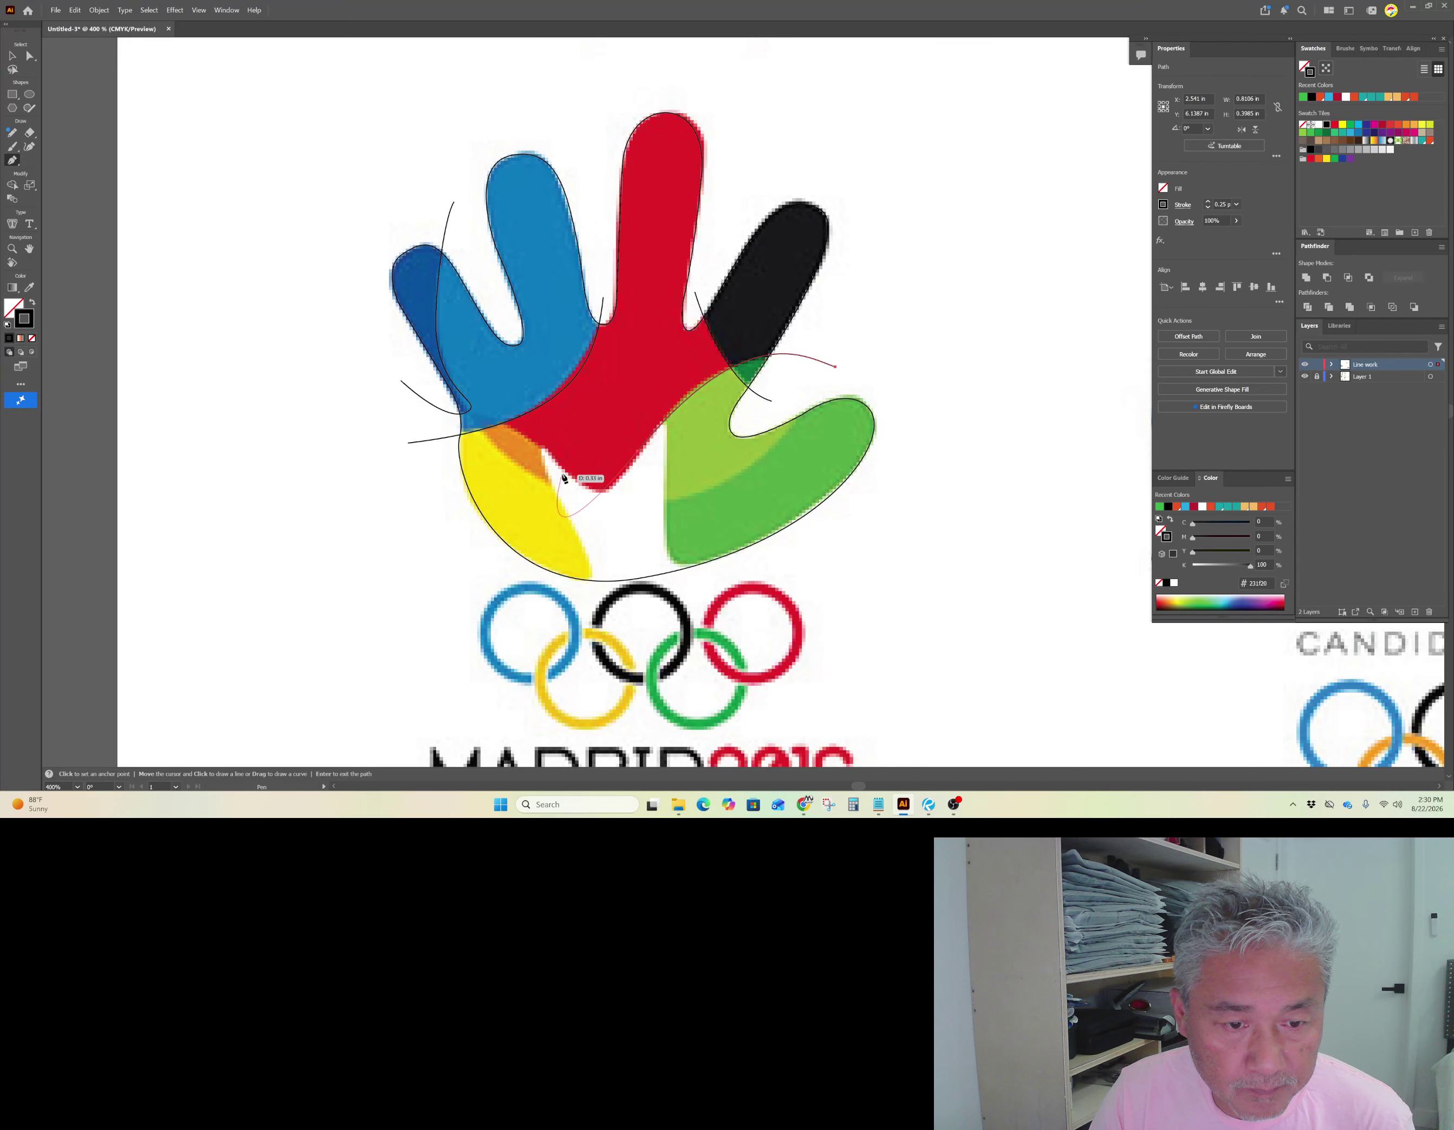
drag(557, 461, 535, 432)
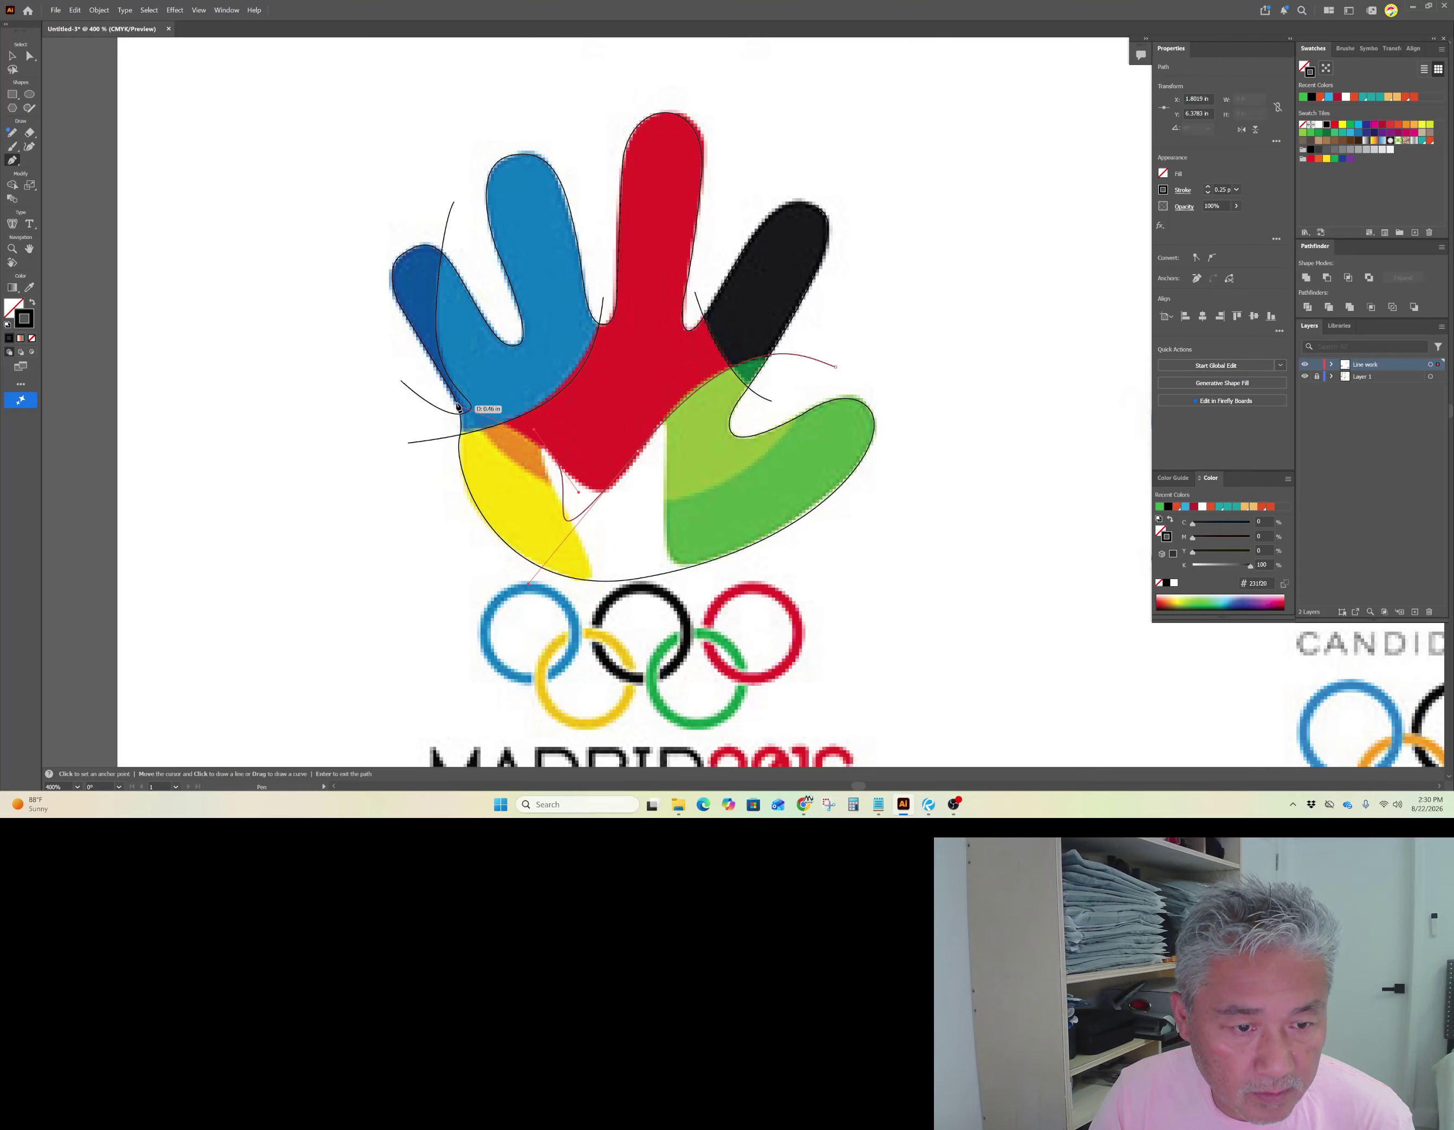
scroll(459, 405, up, 1)
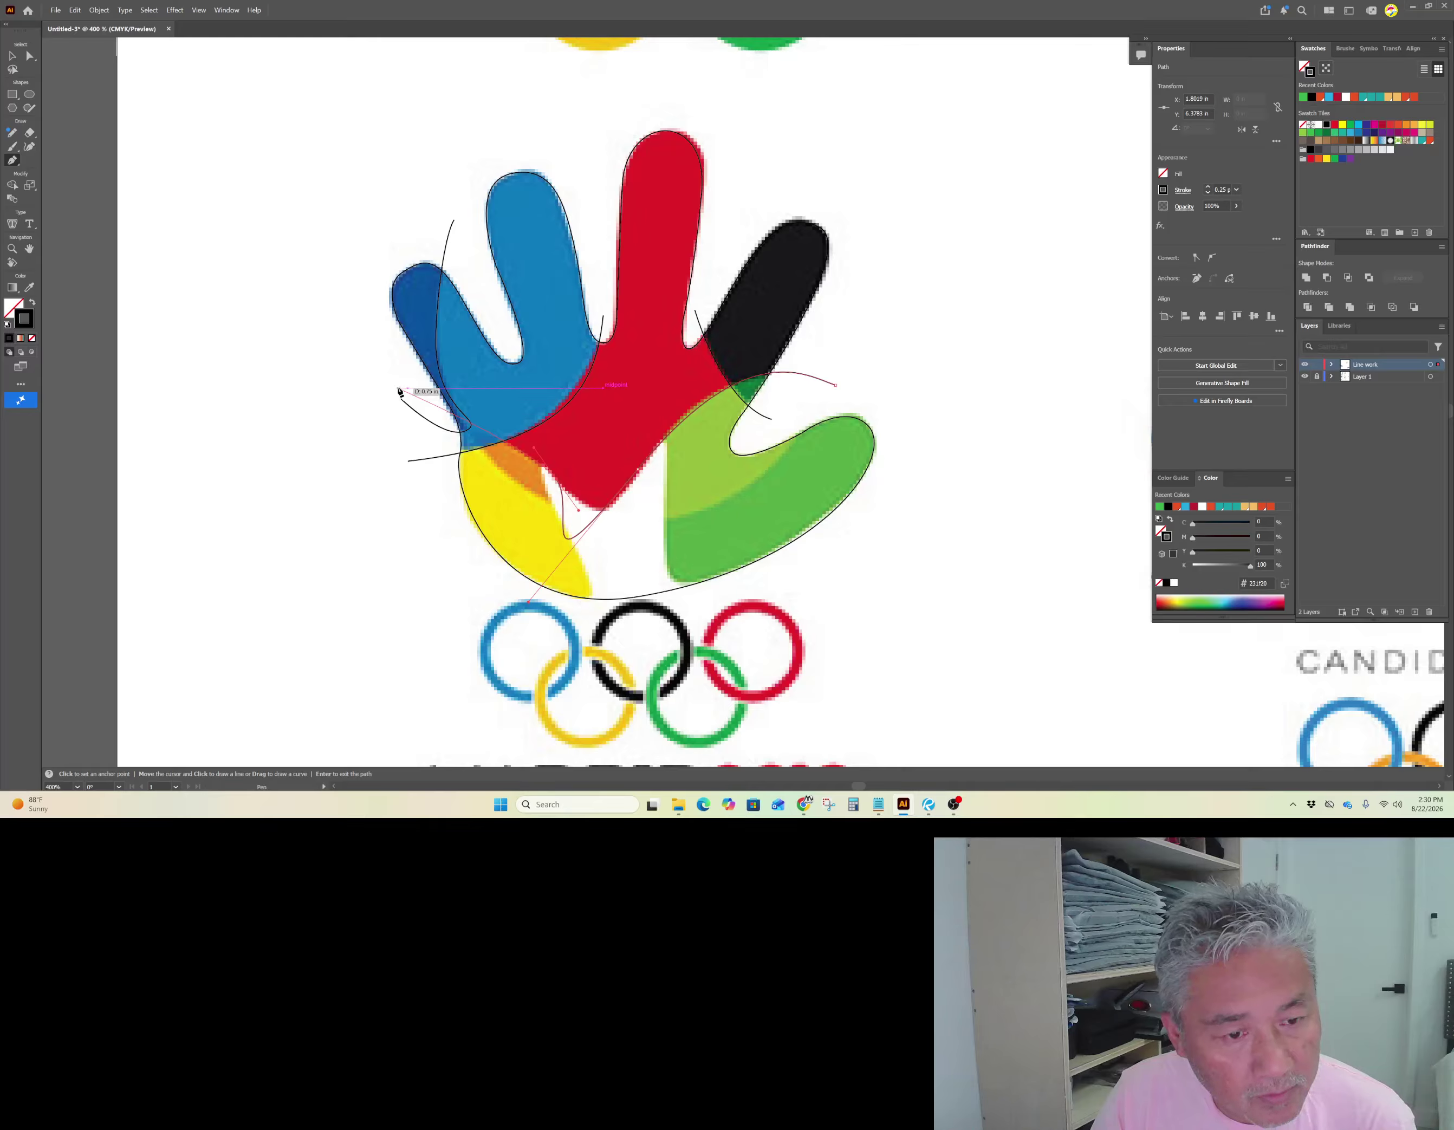
drag(379, 380, 334, 362)
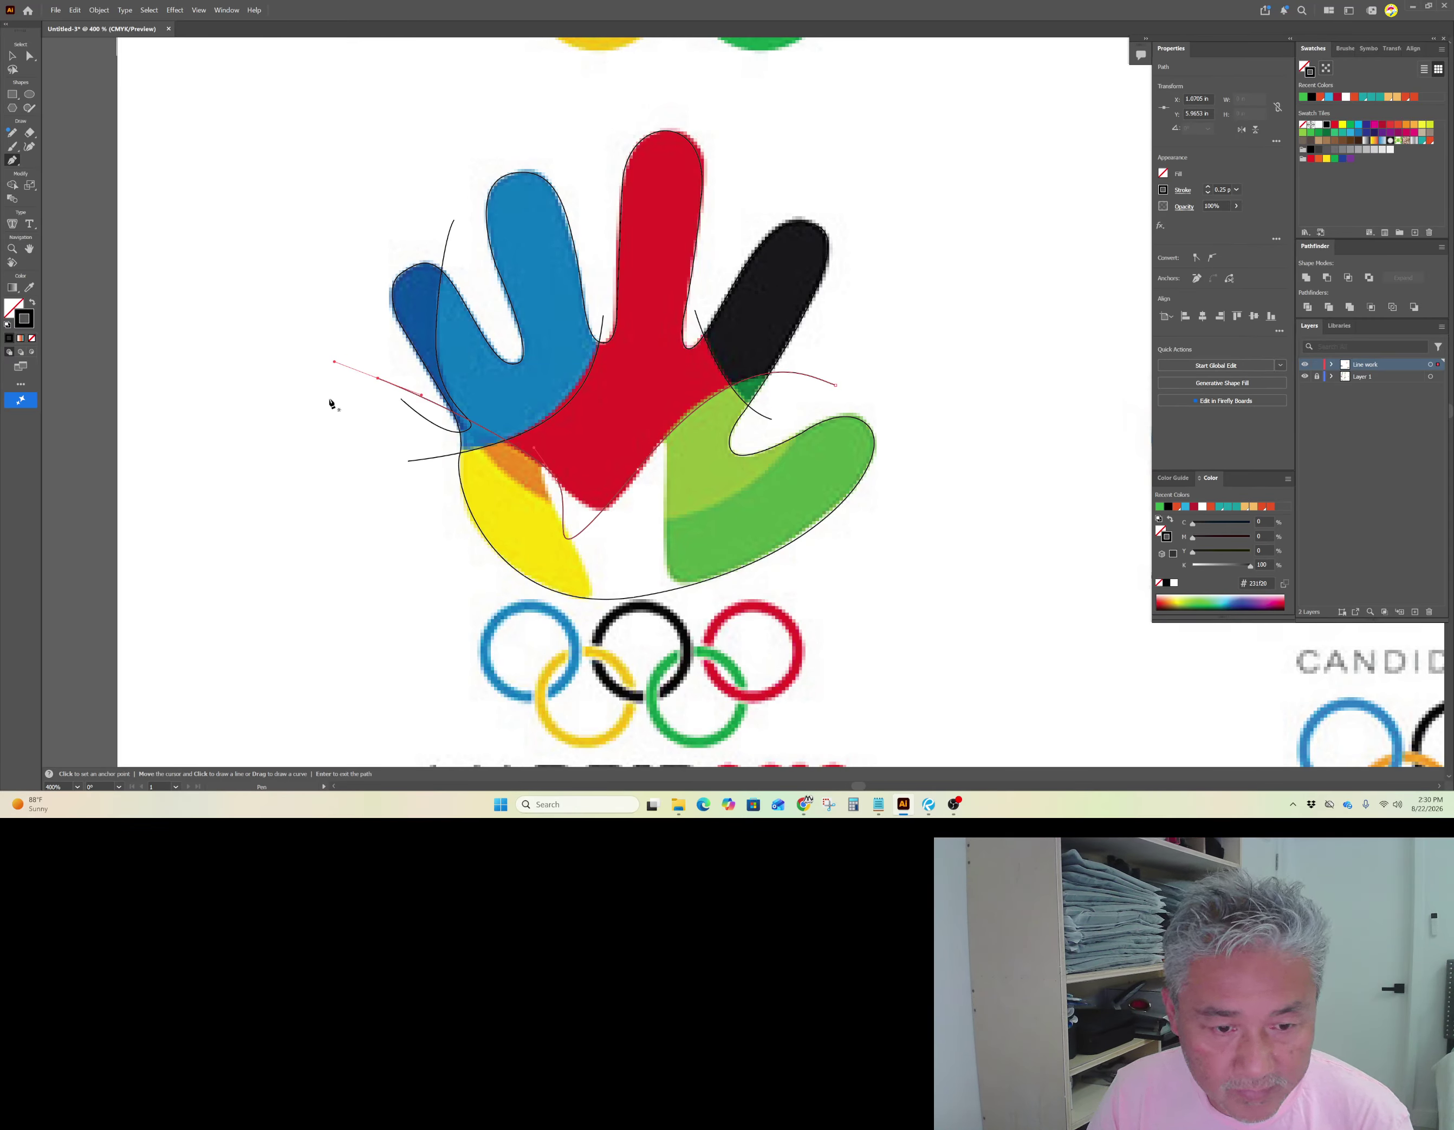
- Shorten and redirect the lower handle of the red palm curve's right-slope anchor so the bend follows the palm's point
scroll(582, 538, up, 2)
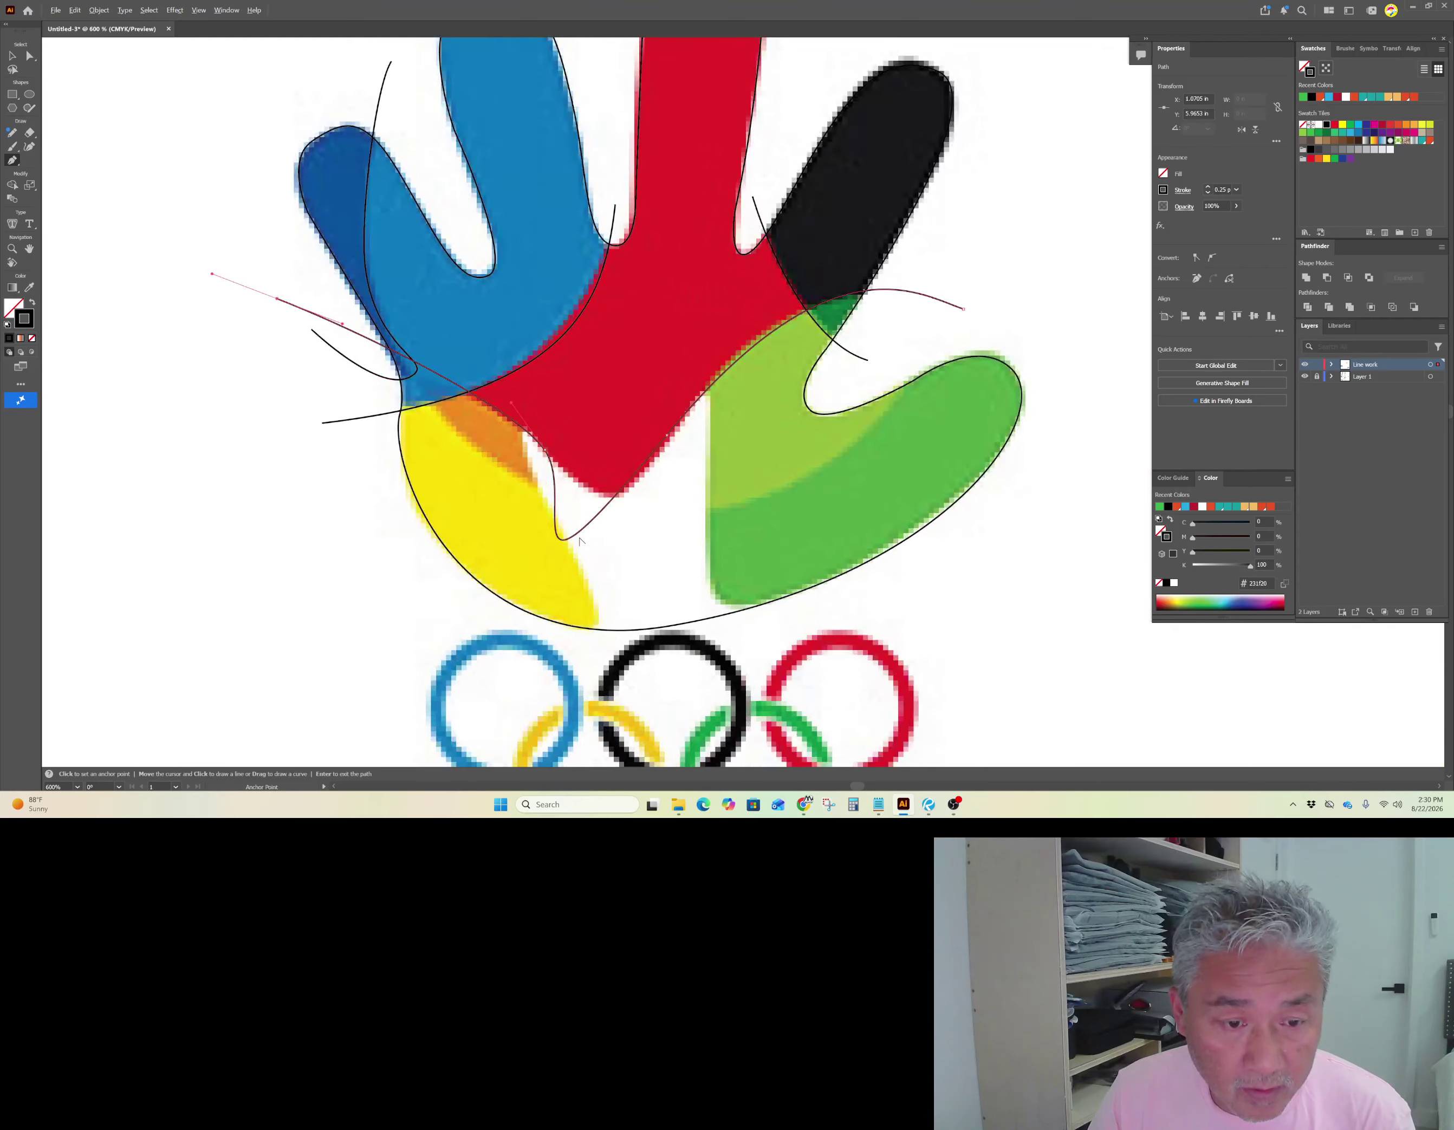
click(29, 58)
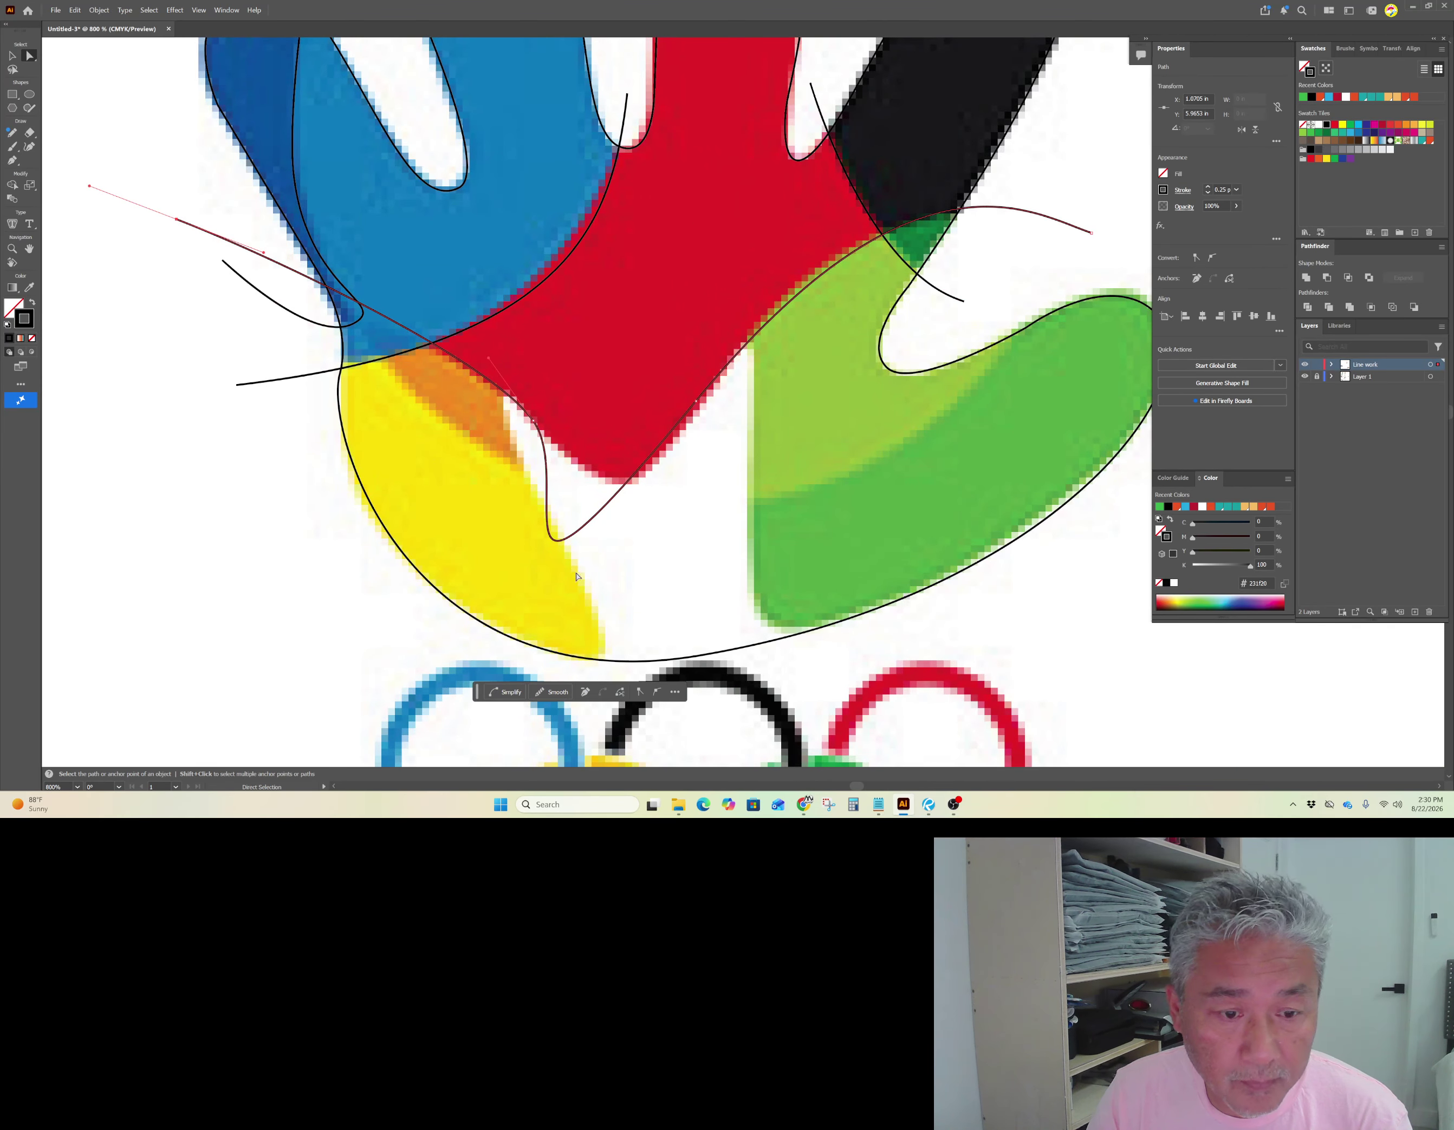
click(550, 499)
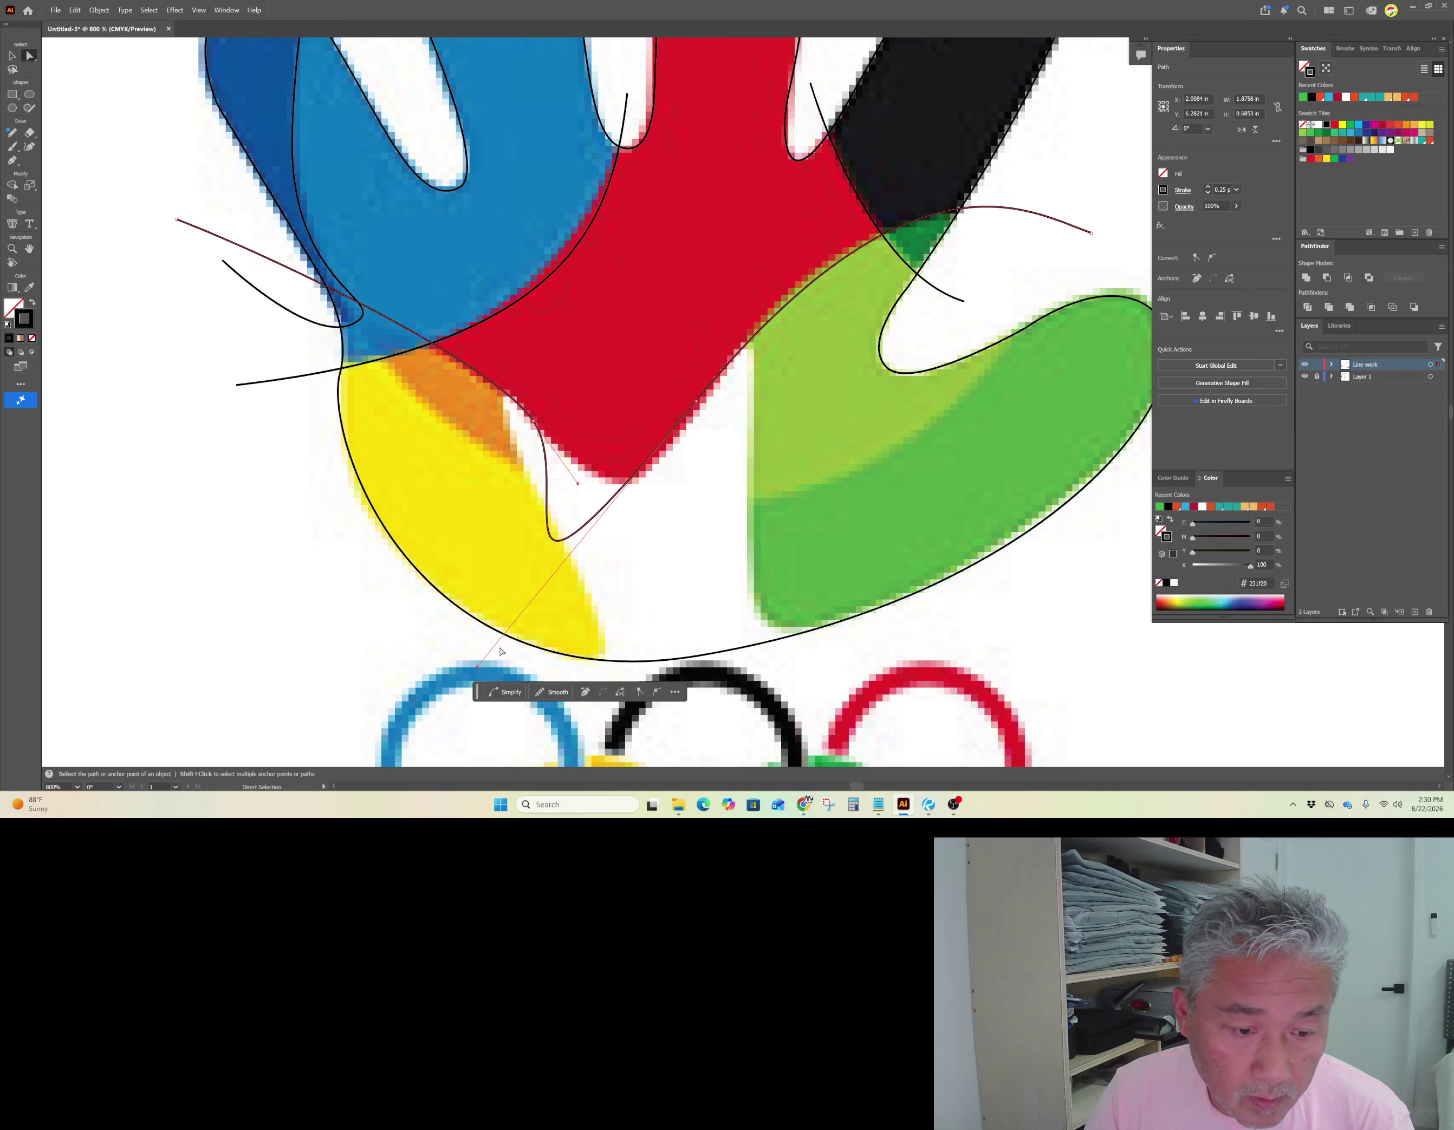
click(515, 637)
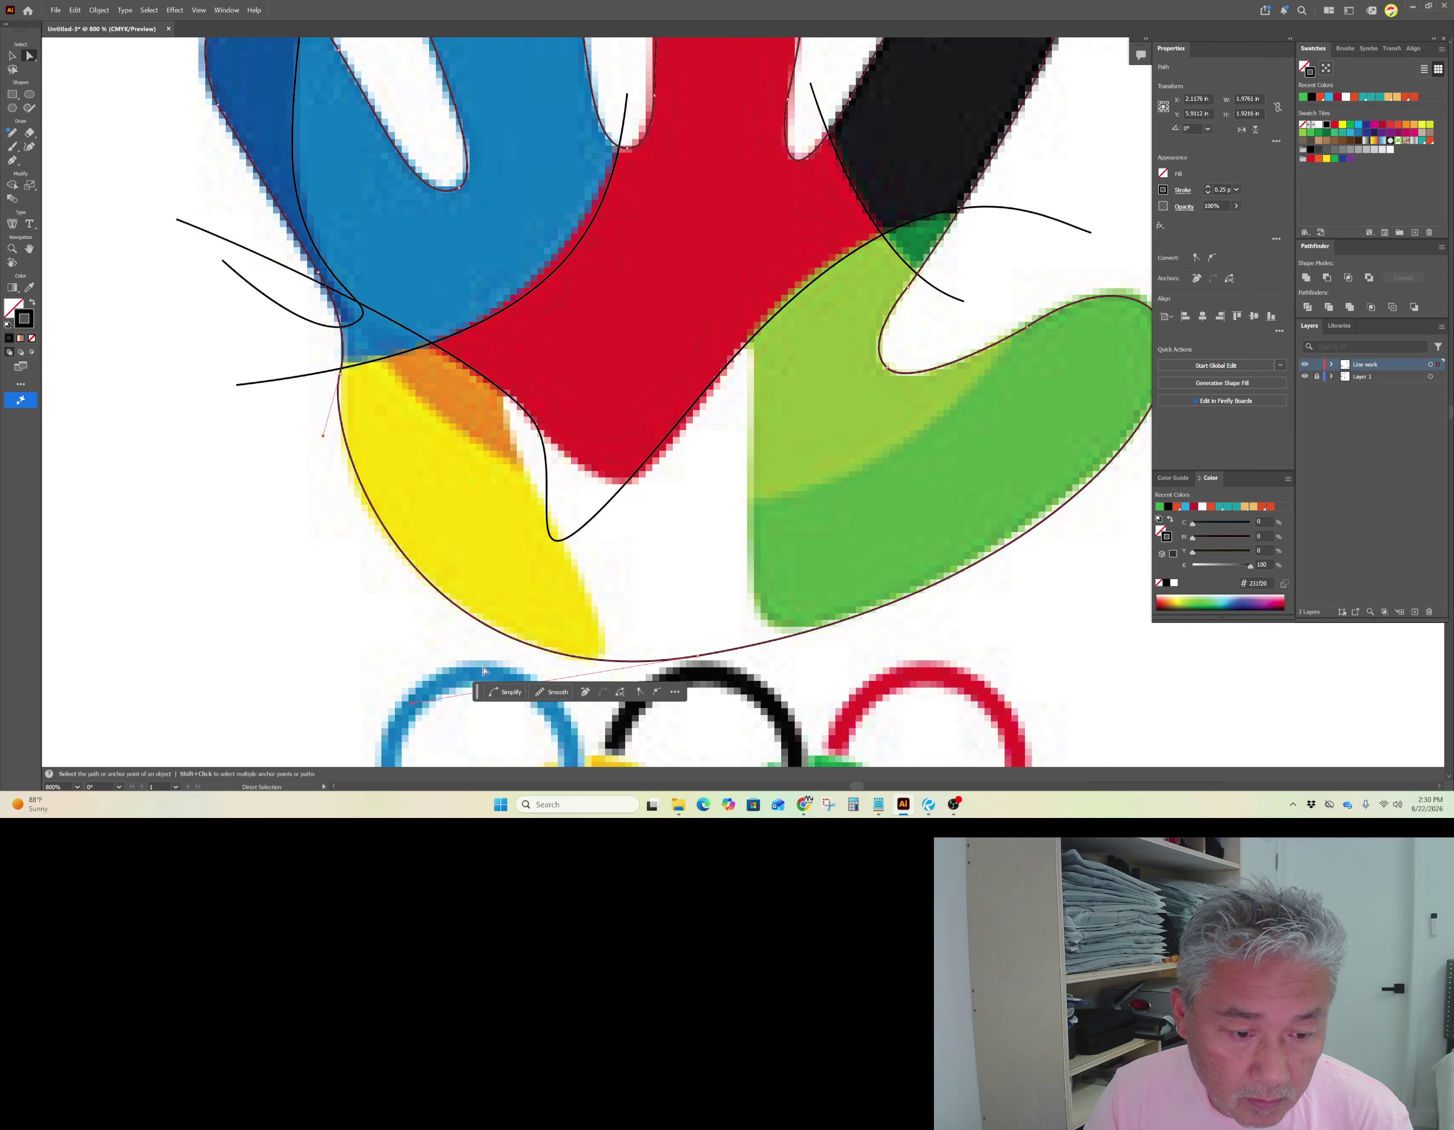
click(588, 521)
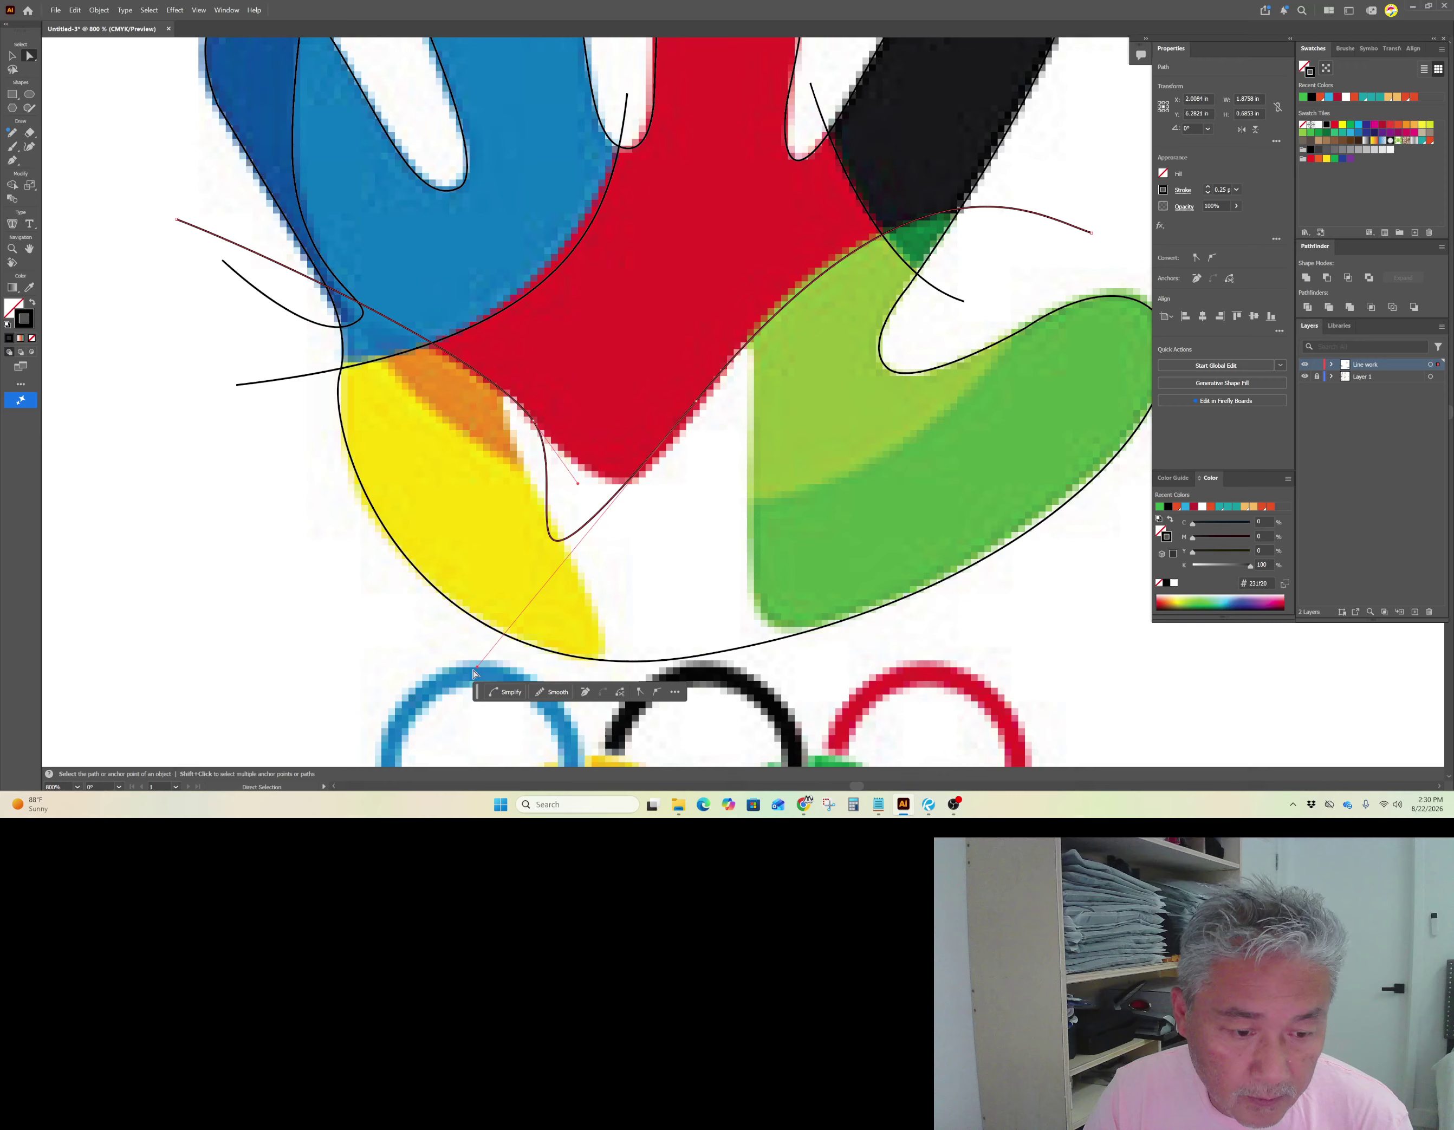
click(443, 455)
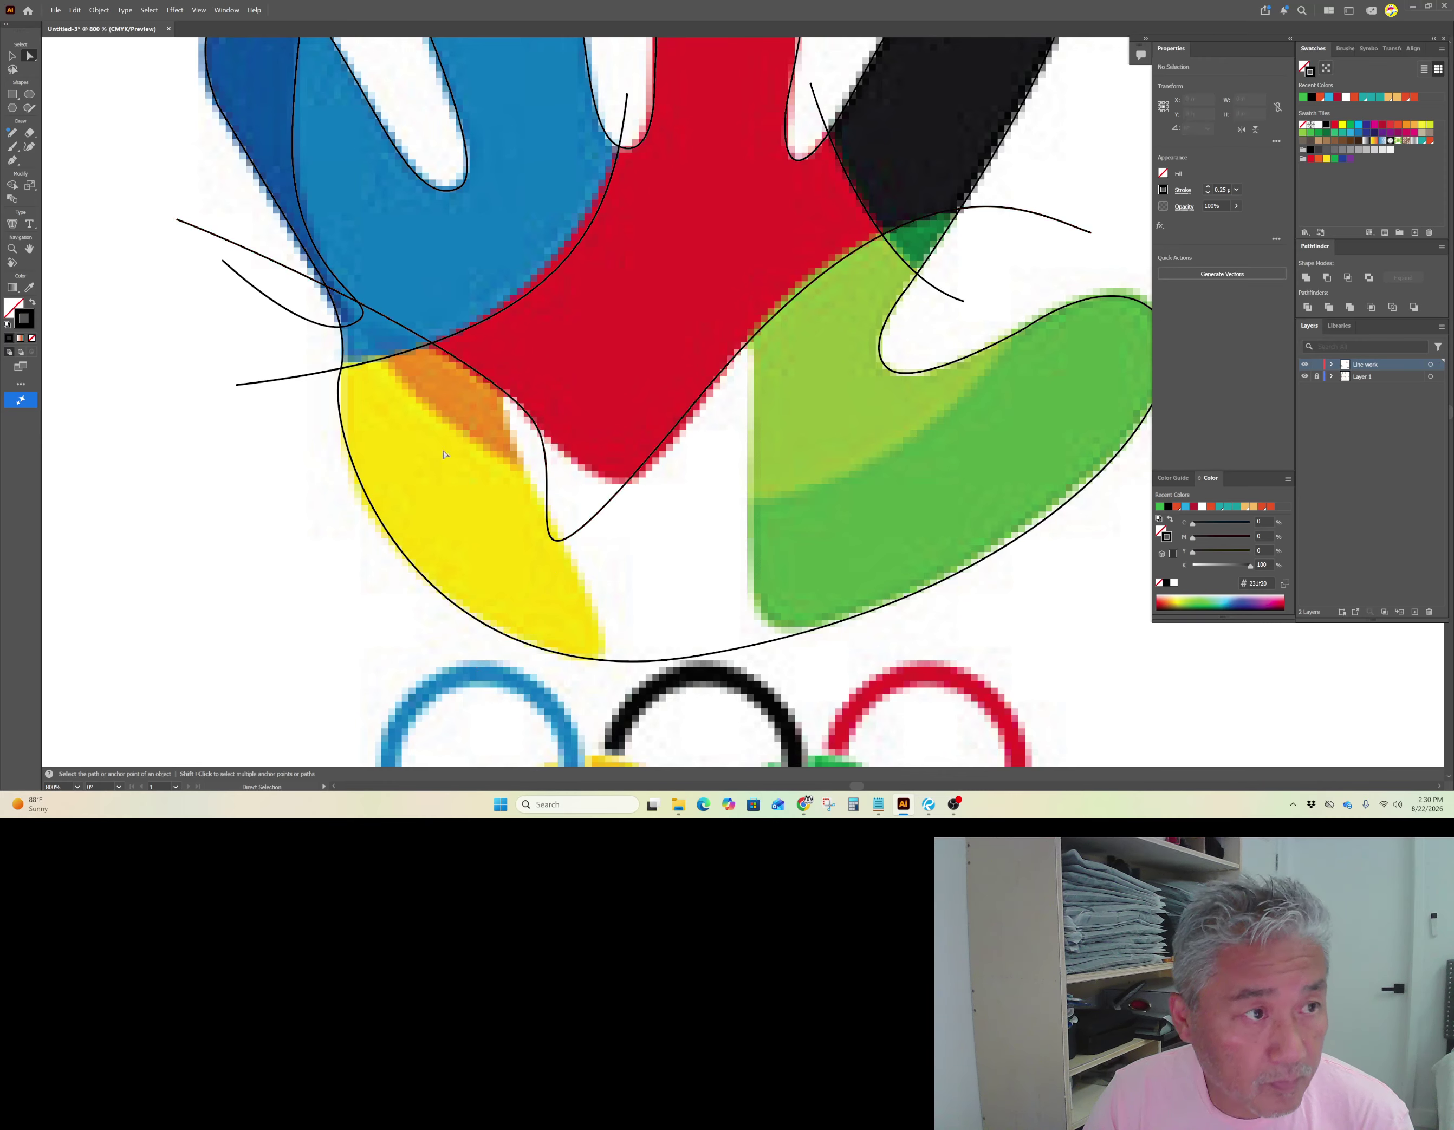
click(630, 487)
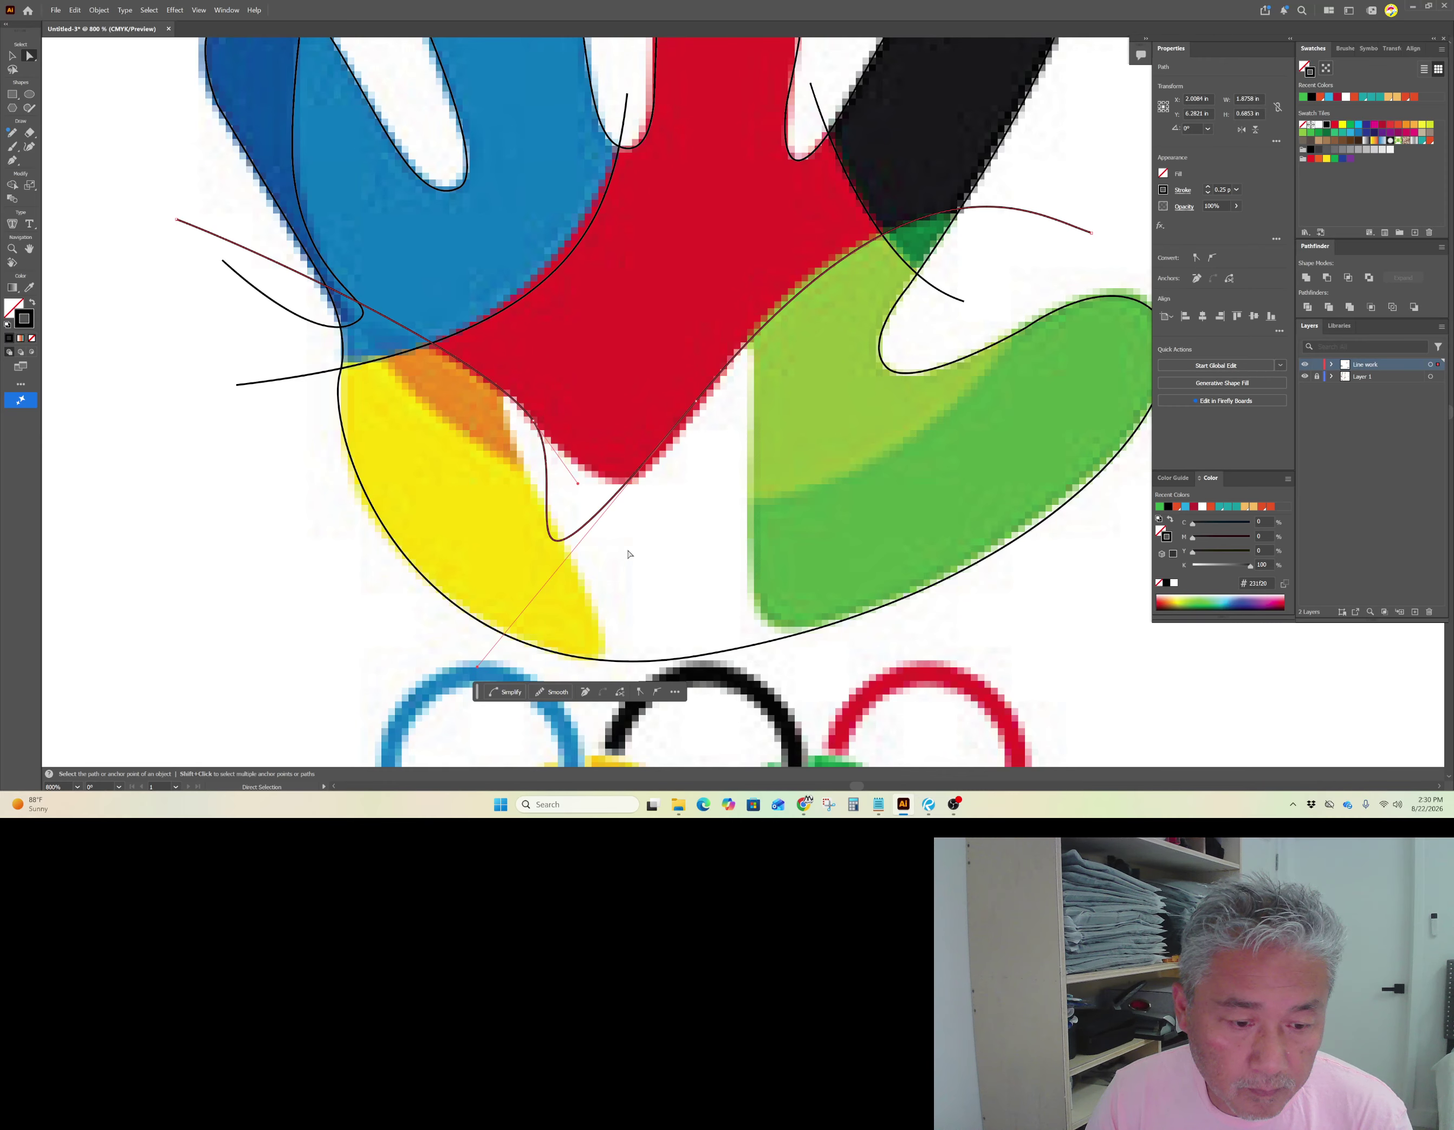
drag(478, 669, 633, 535)
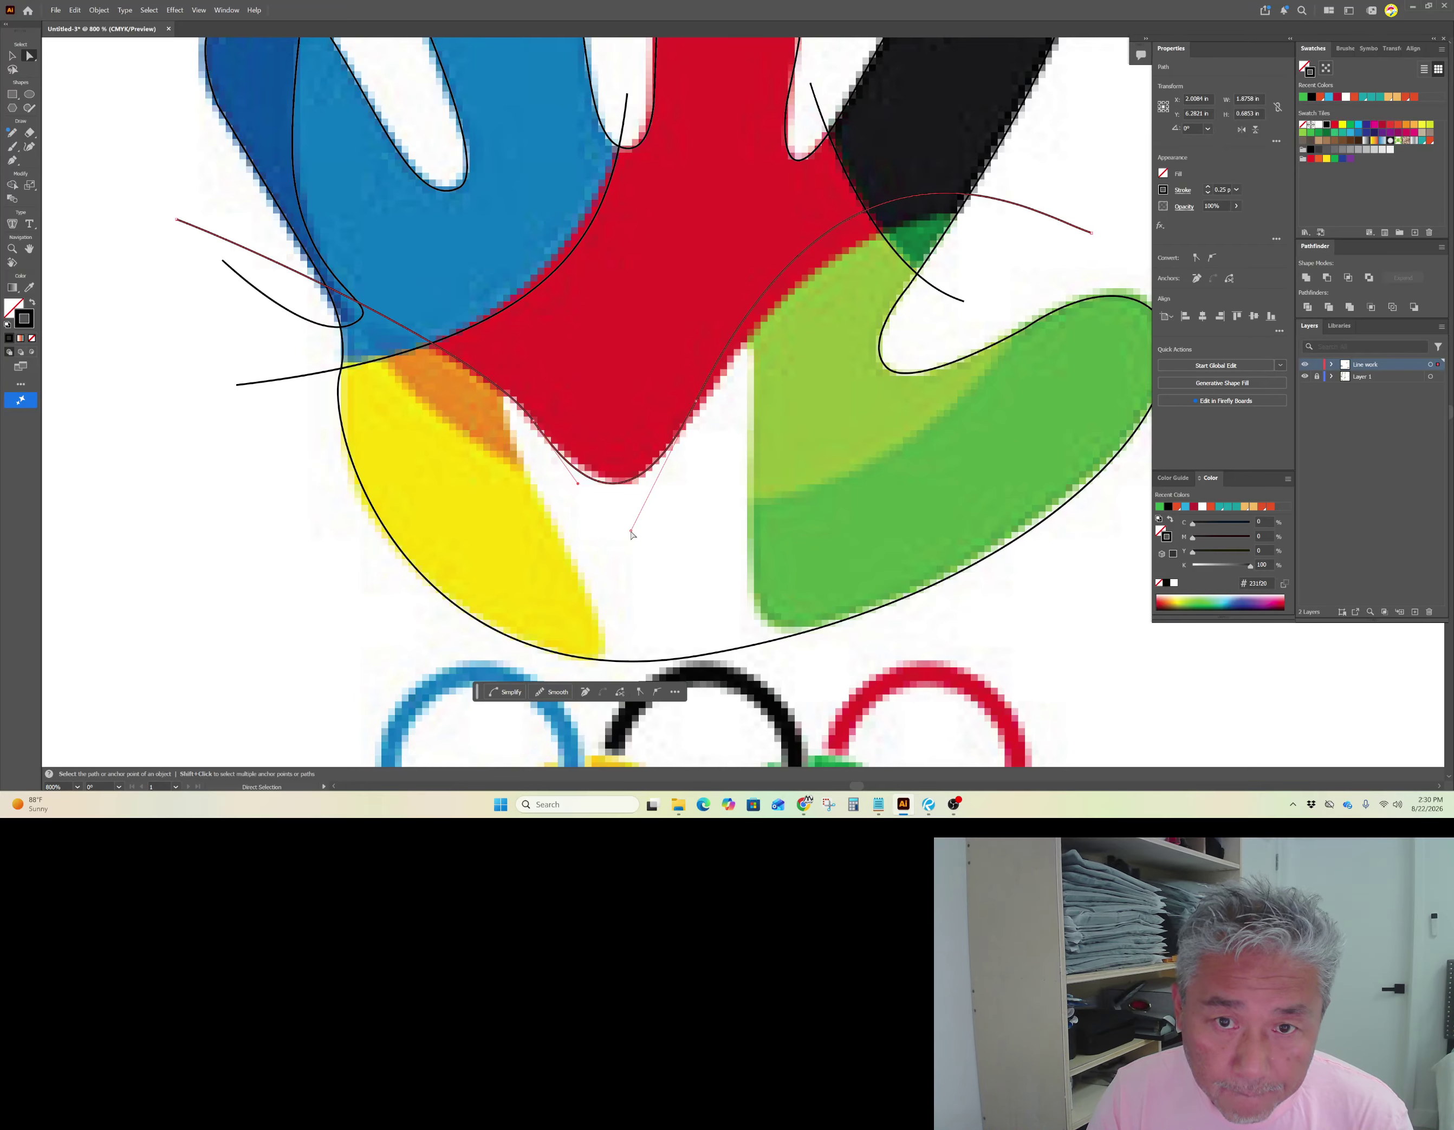
- Adjust the red palm curve's upper handle so the line follows the boundary between the red palm and the light-green area
click(738, 331)
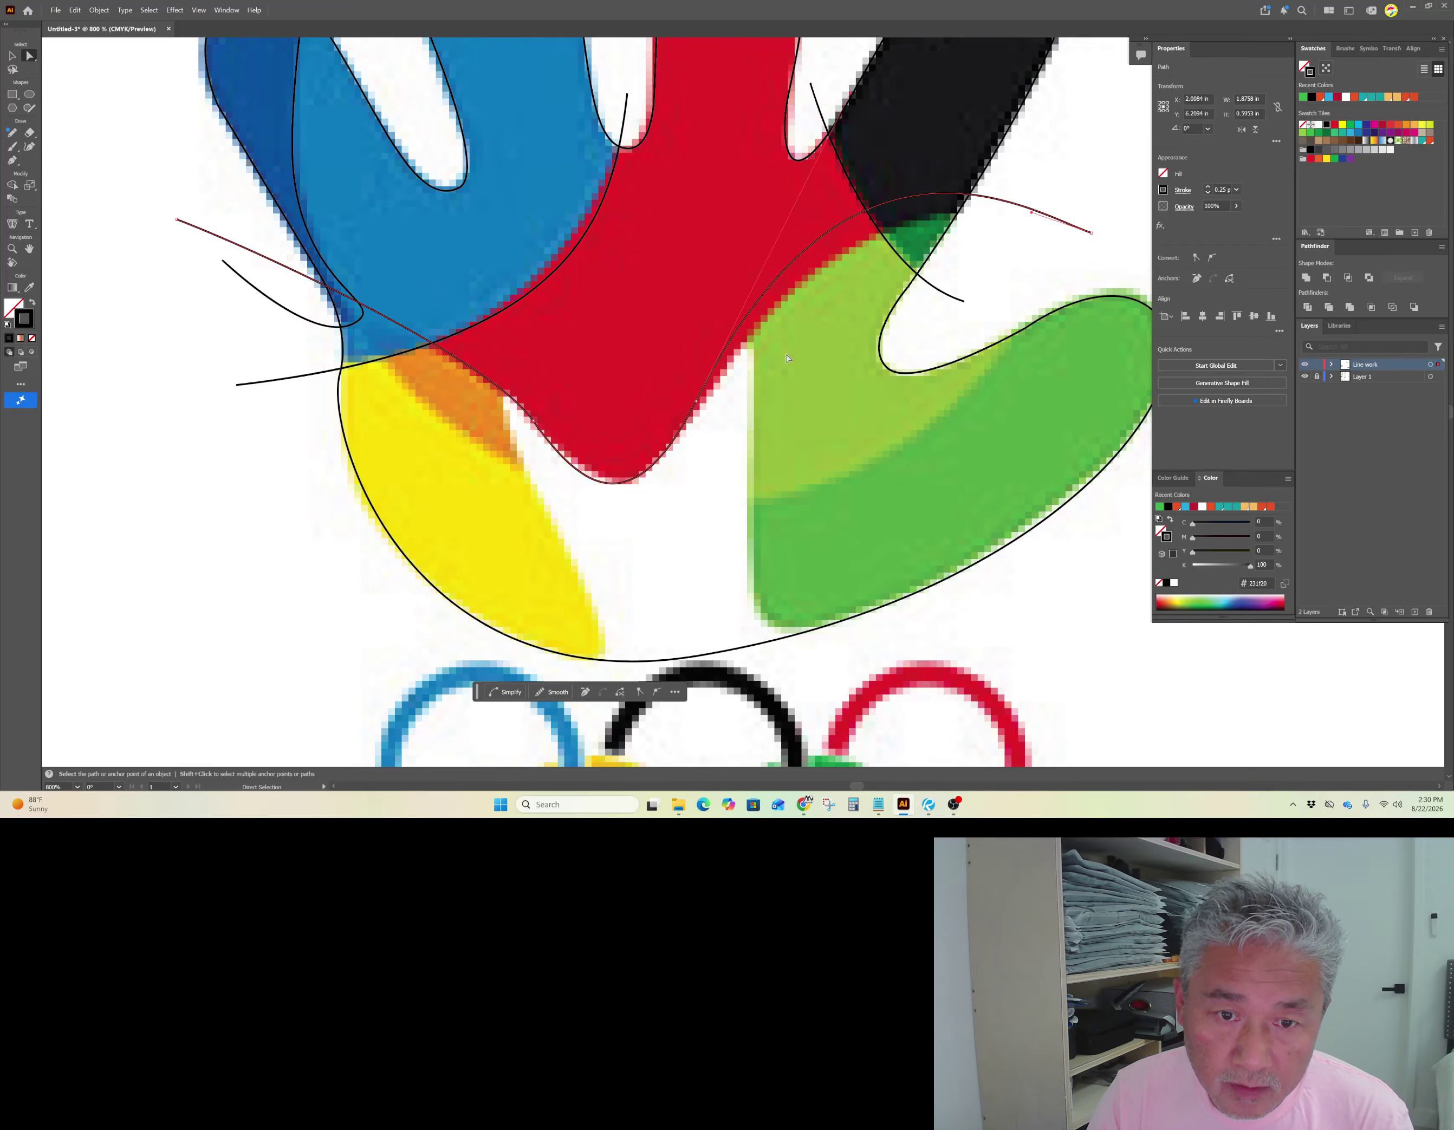
scroll(774, 316, up, 2)
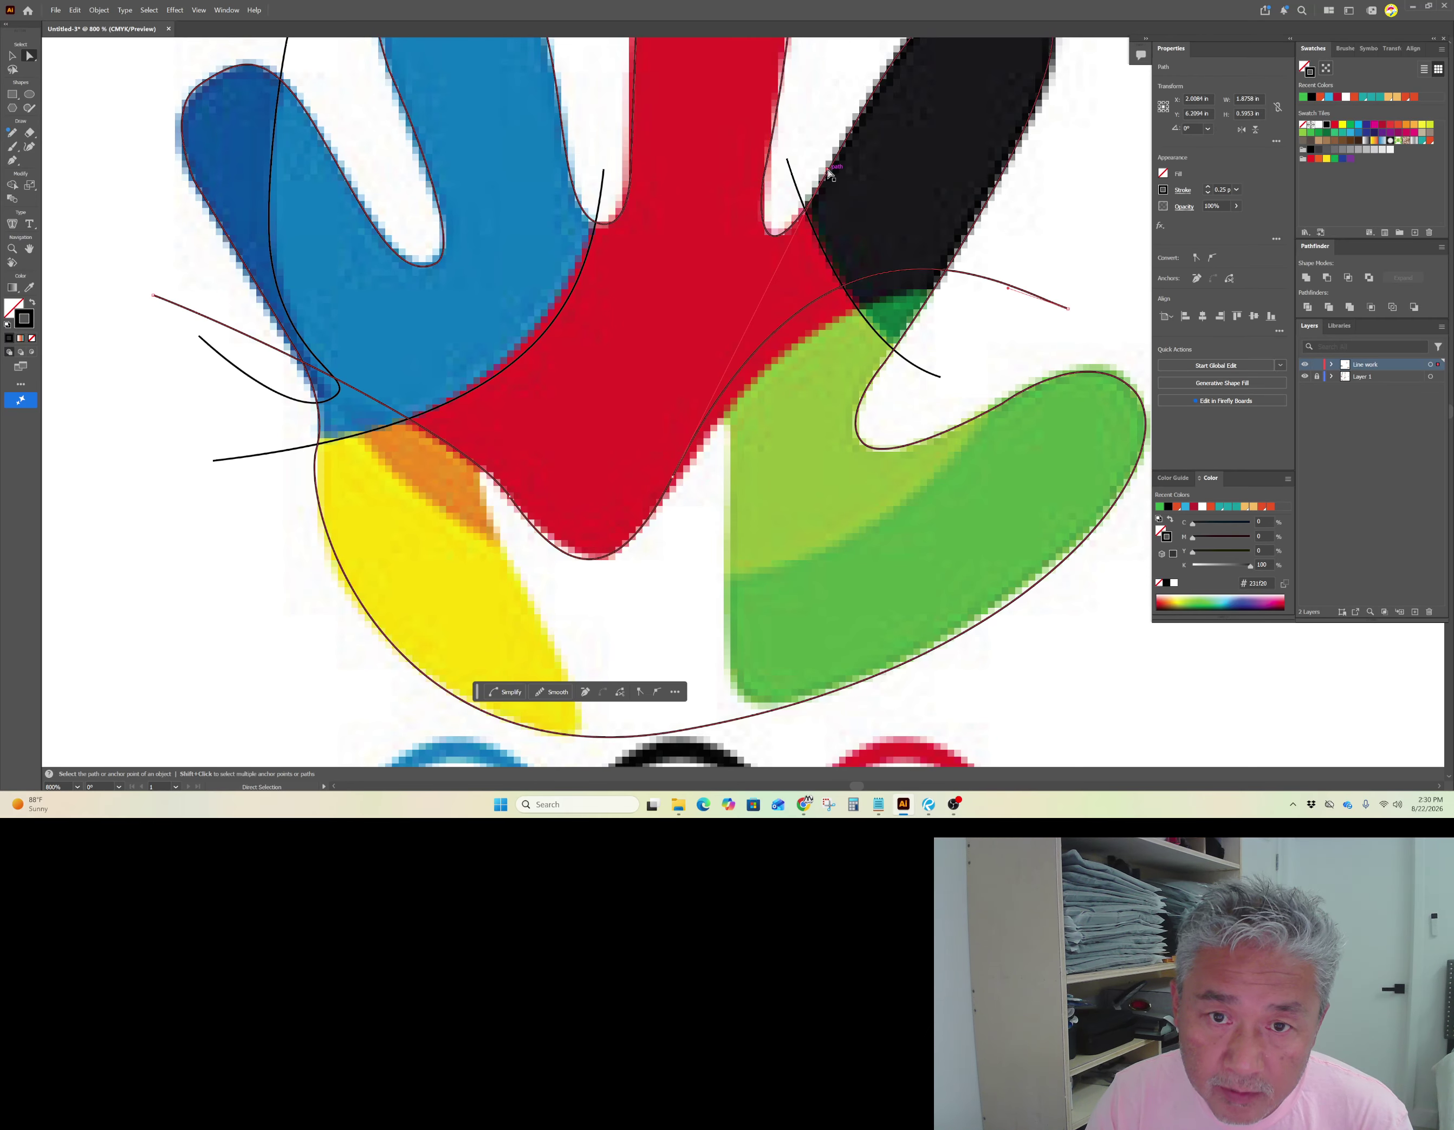
drag(829, 174, 838, 238)
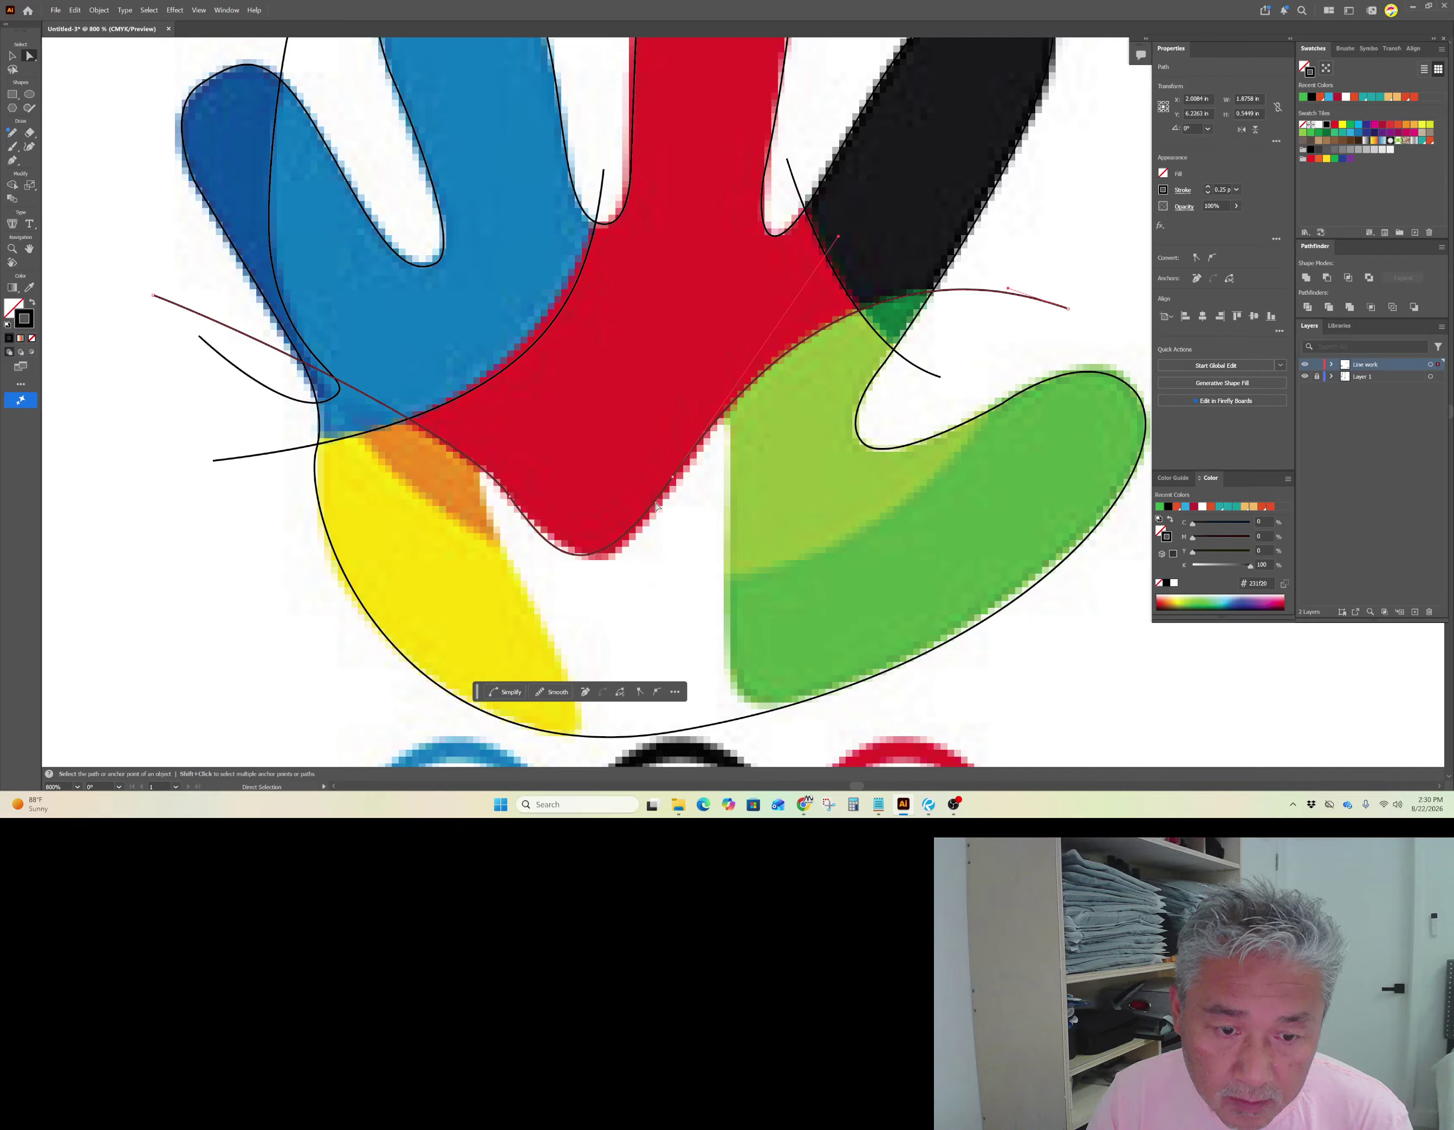
- Fine-tune the anchor on the right slope of the red palm's point and its handles, and deselect the path
click(638, 550)
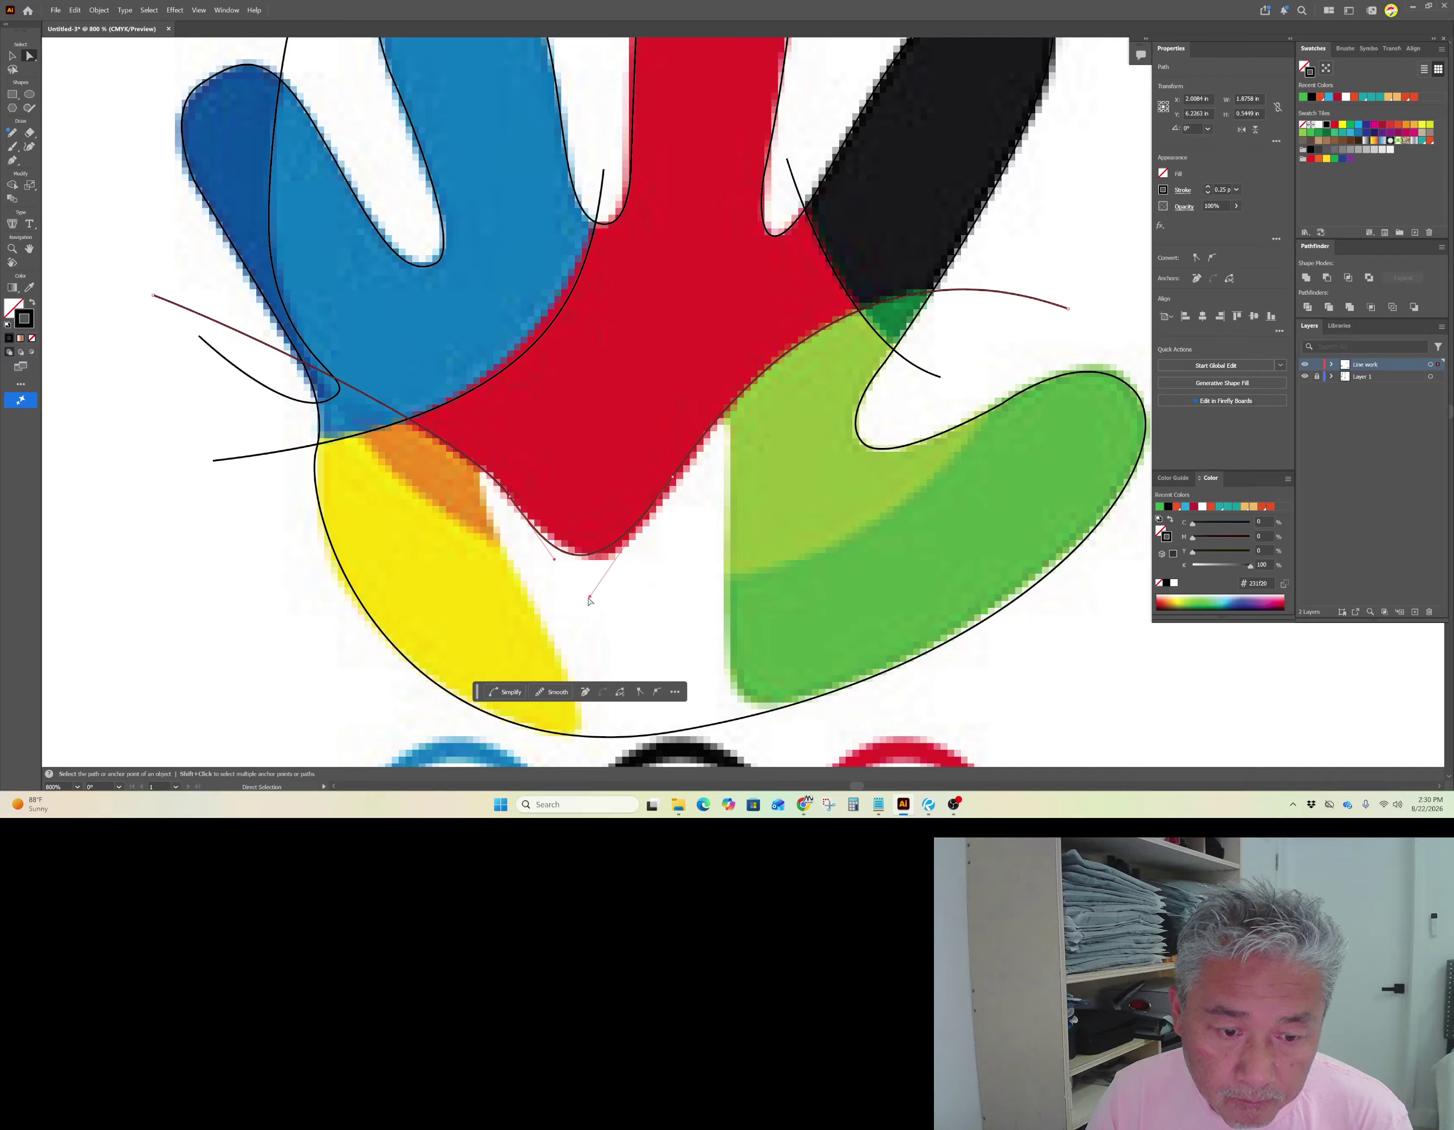
click(609, 601)
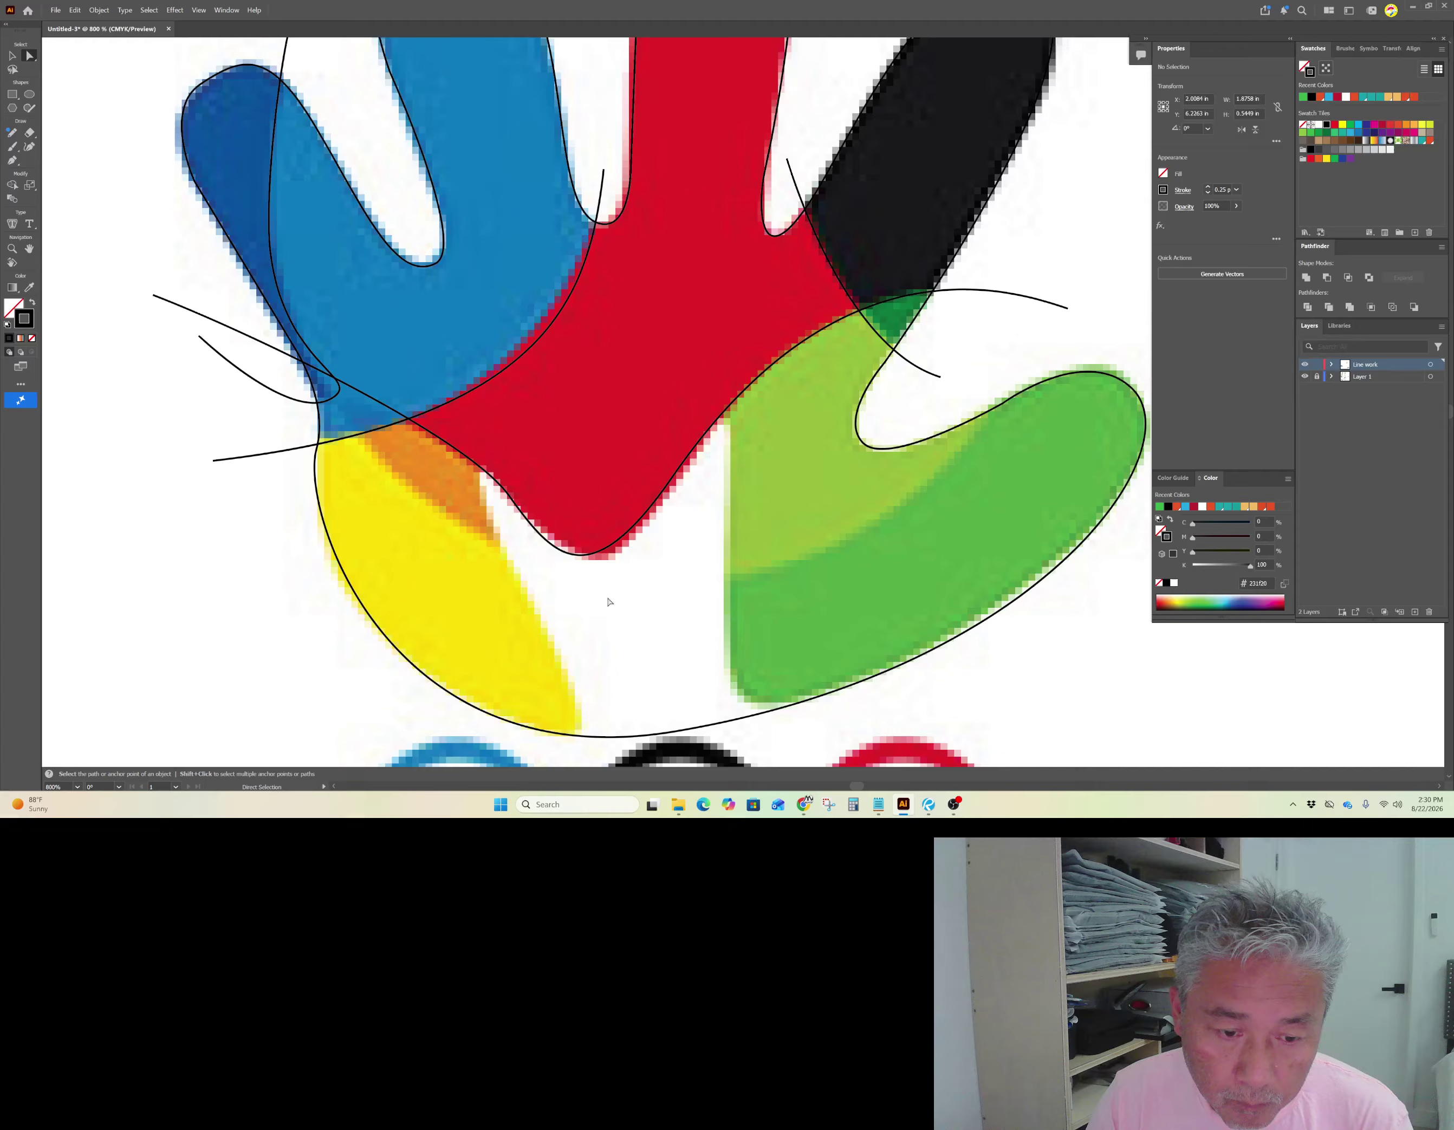
click(634, 526)
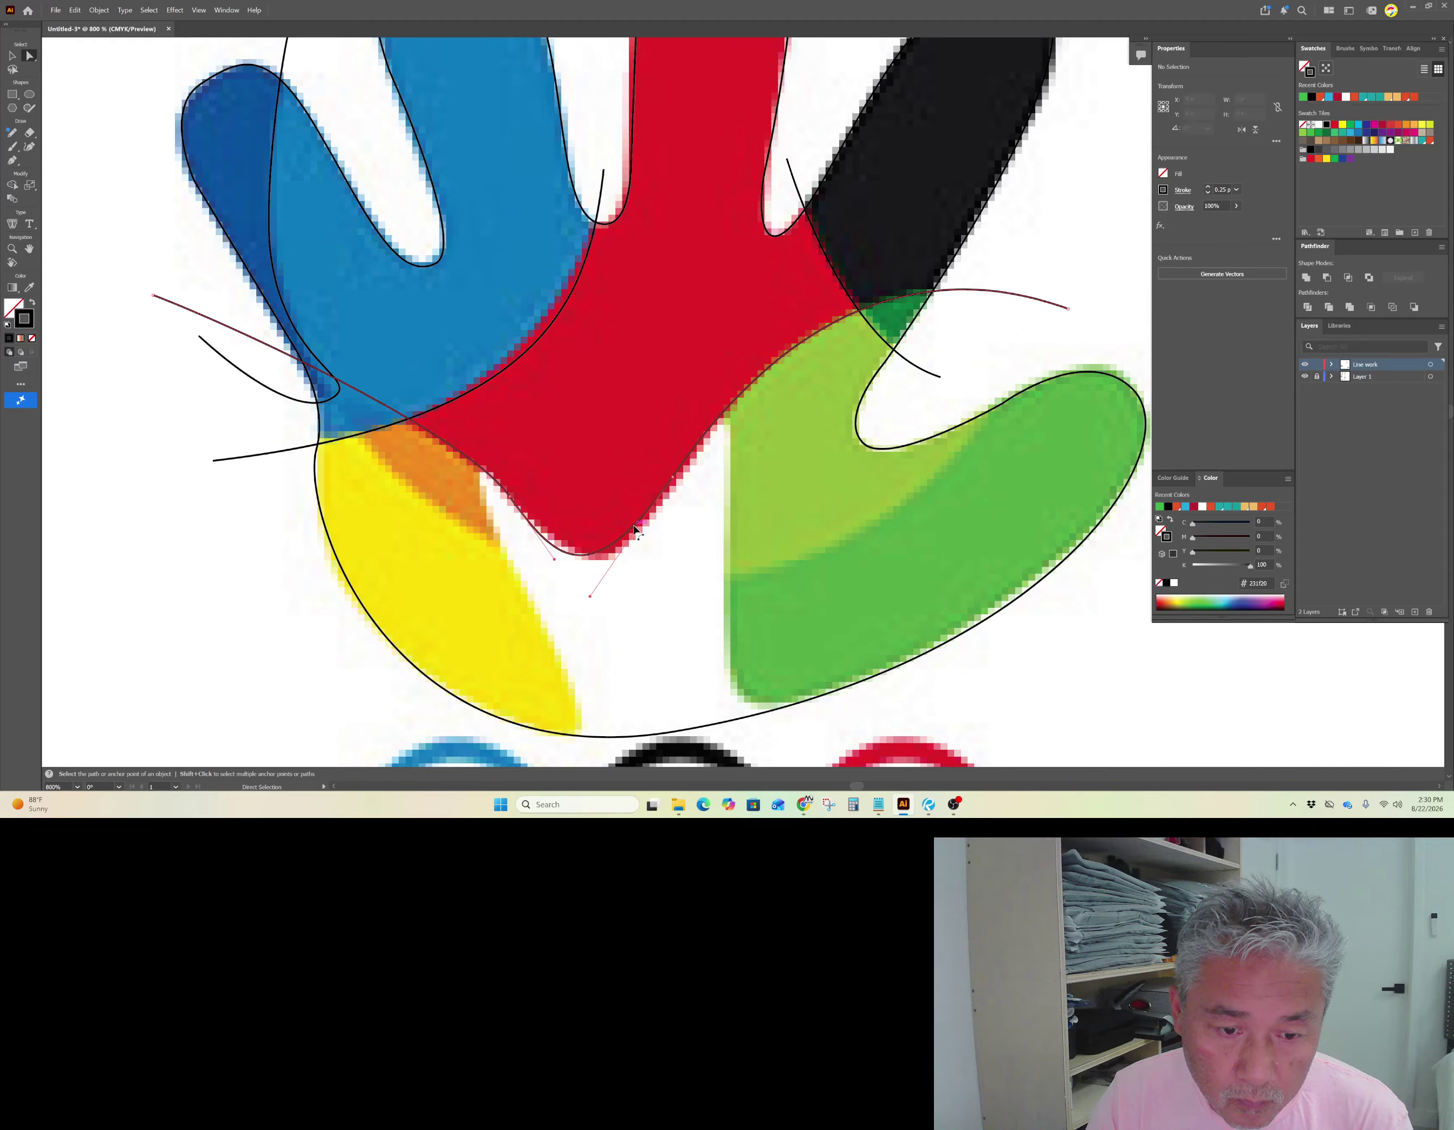
click(601, 598)
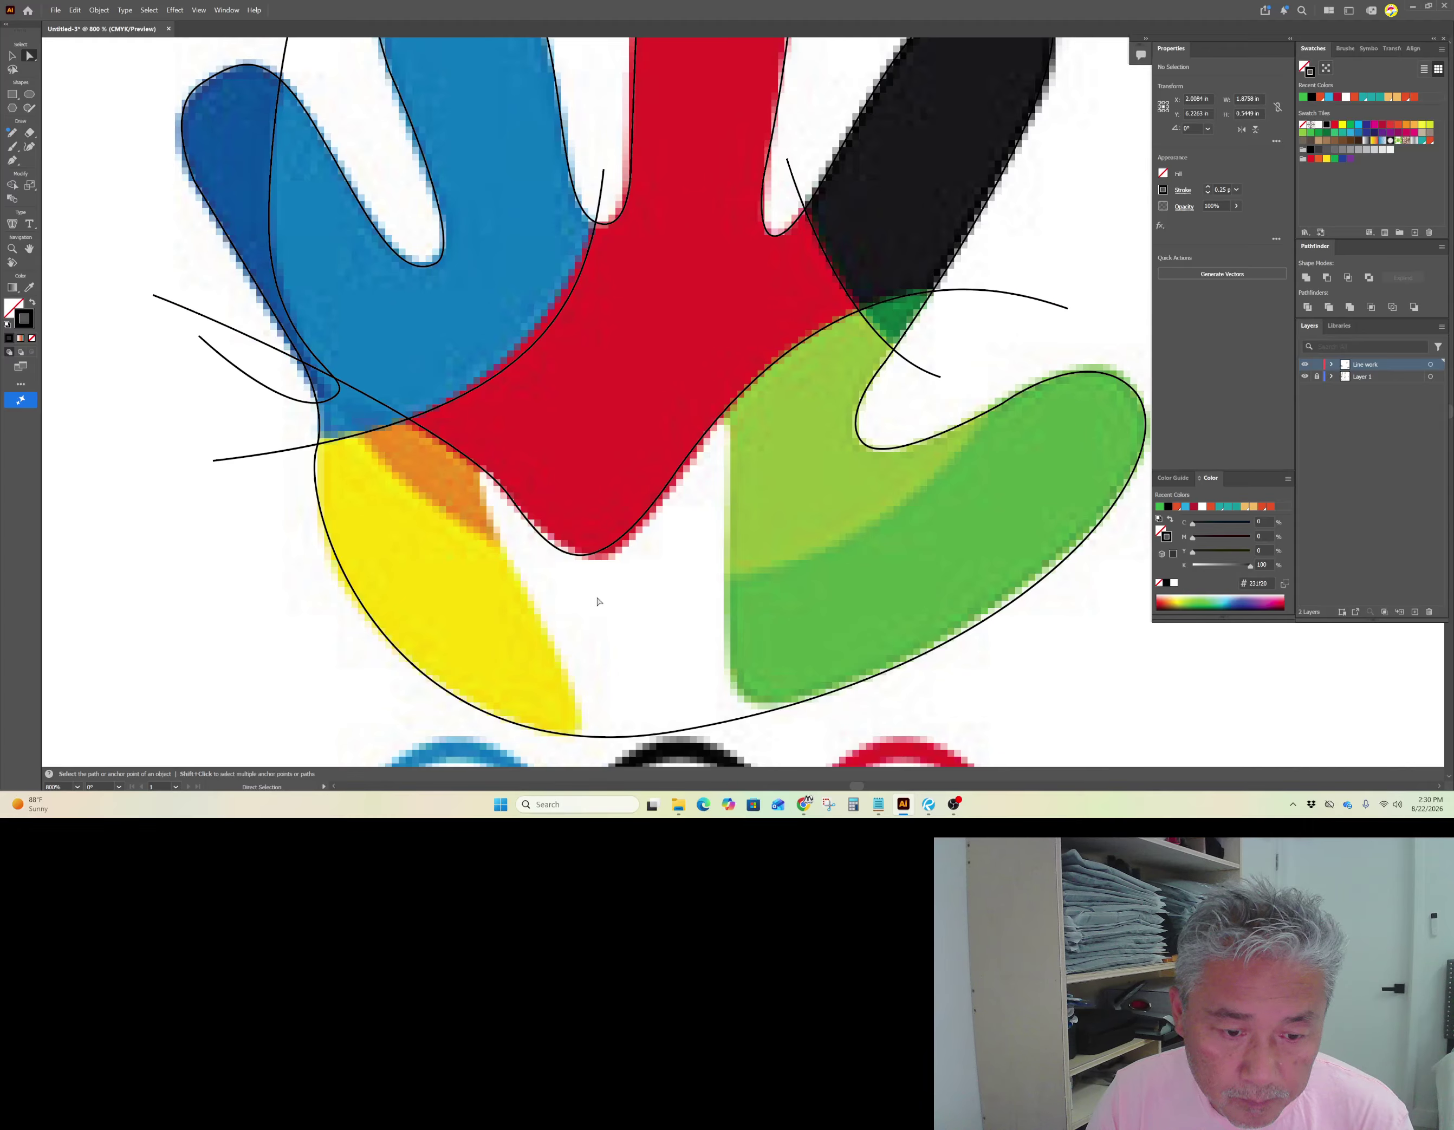
click(621, 543)
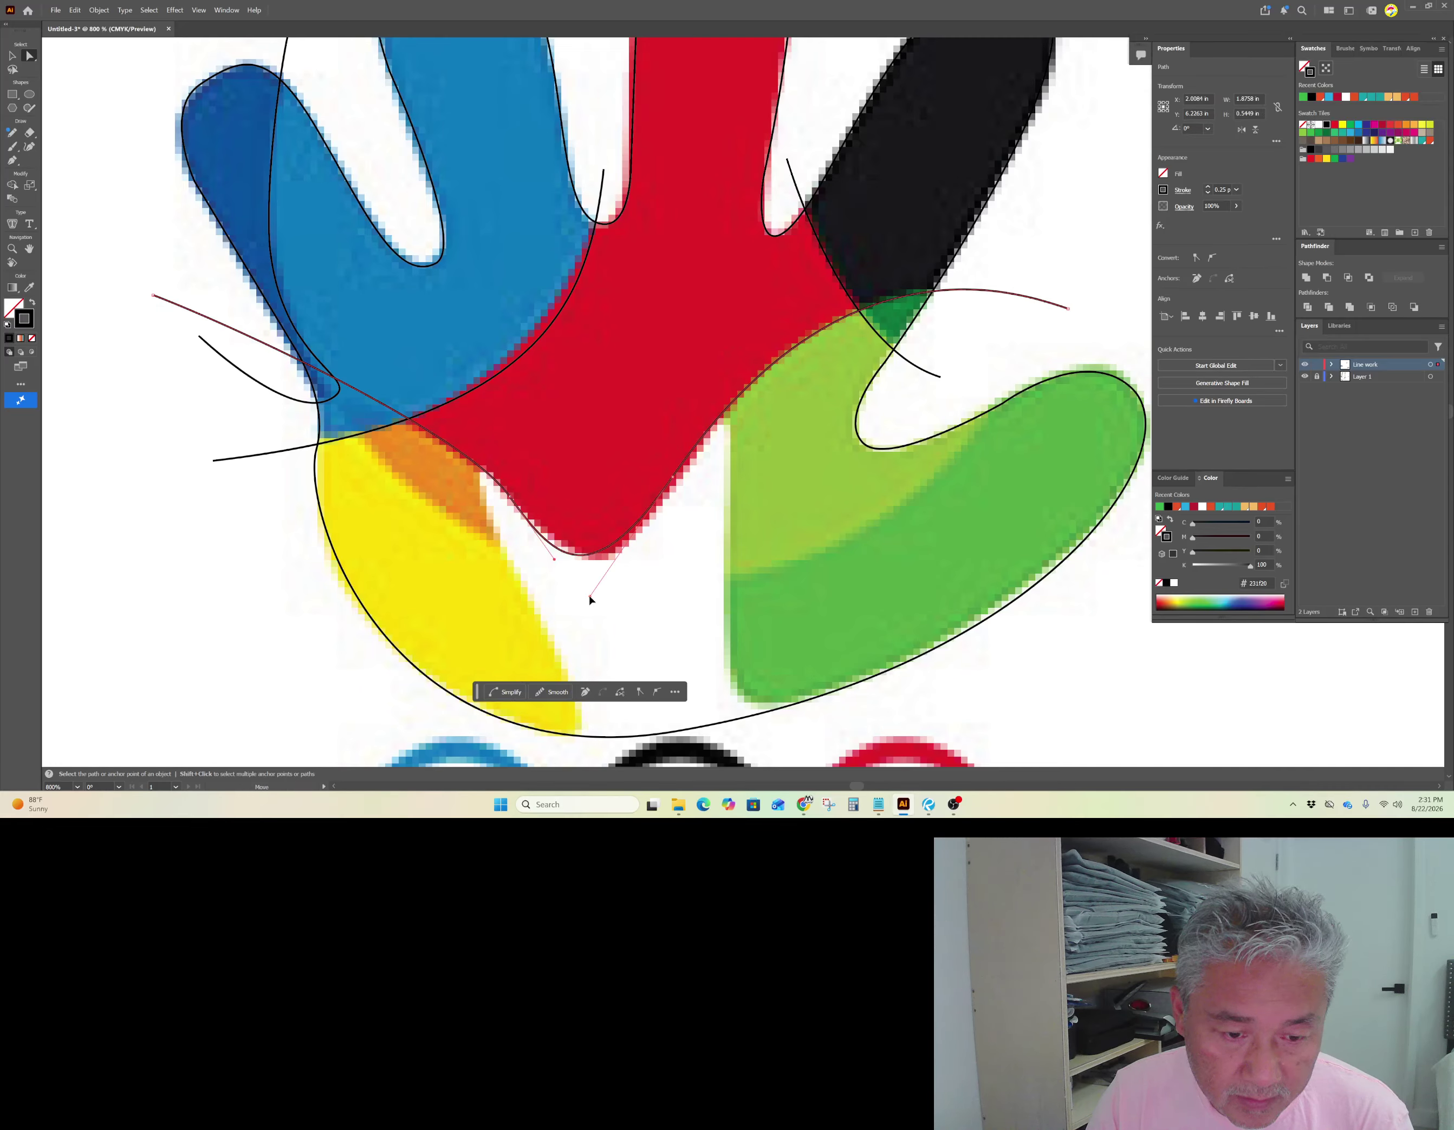
drag(590, 599, 612, 601)
drag(677, 479, 685, 490)
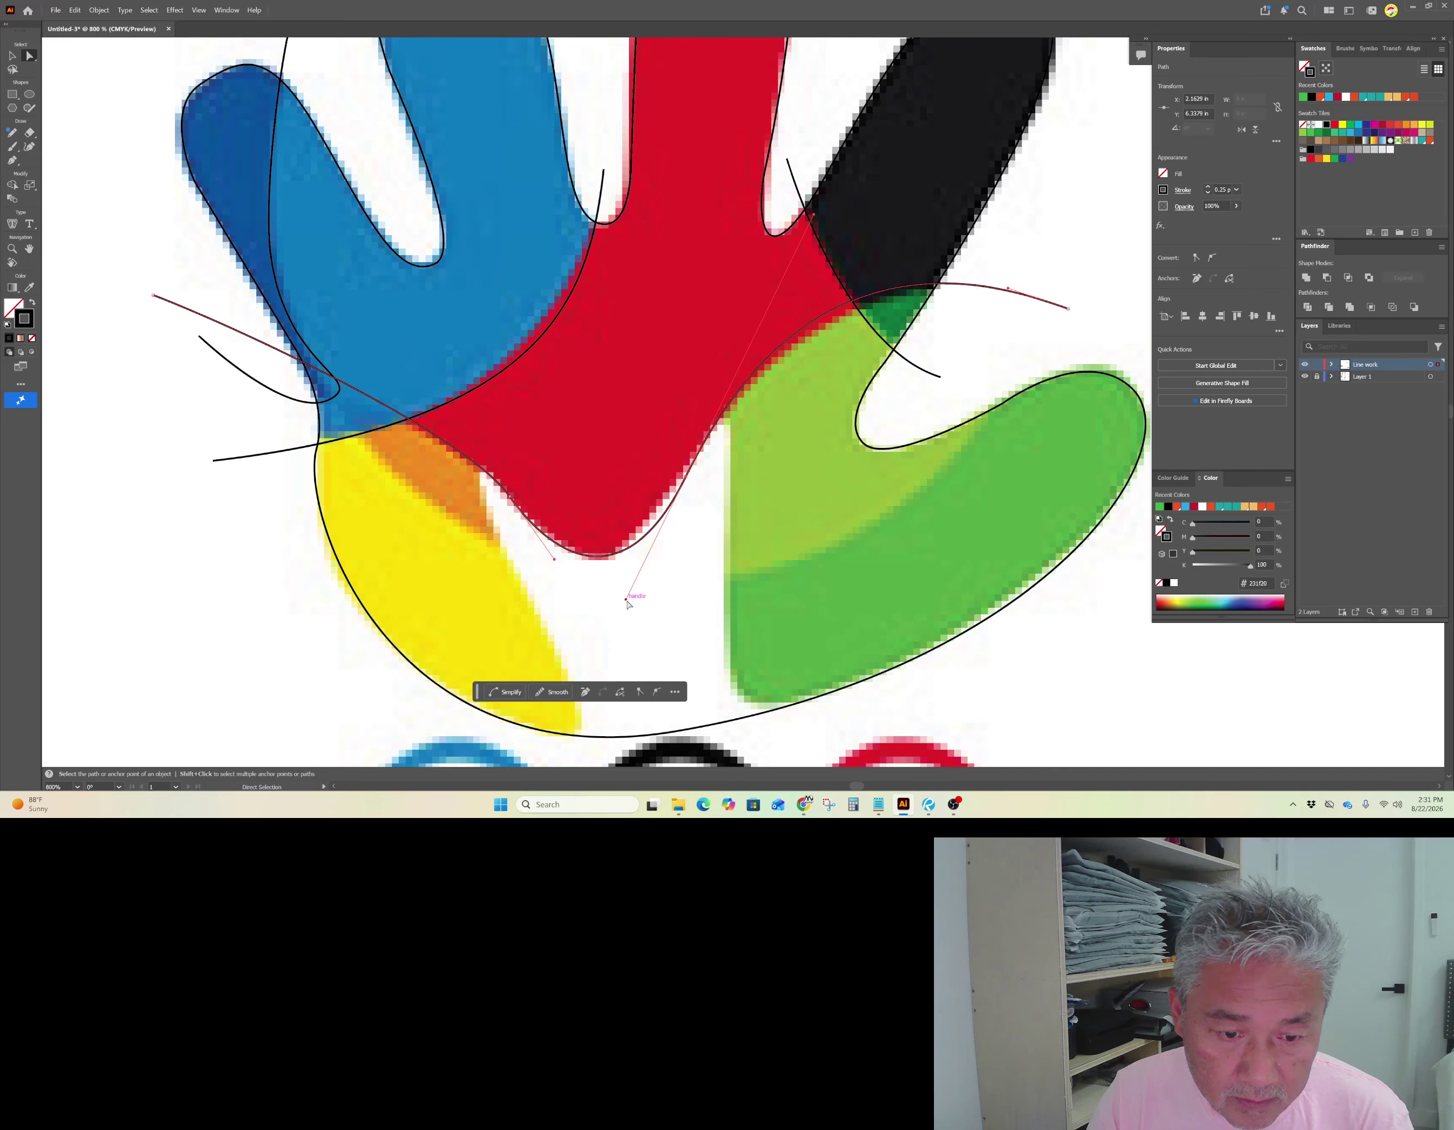
drag(627, 602, 565, 573)
click(237, 579)
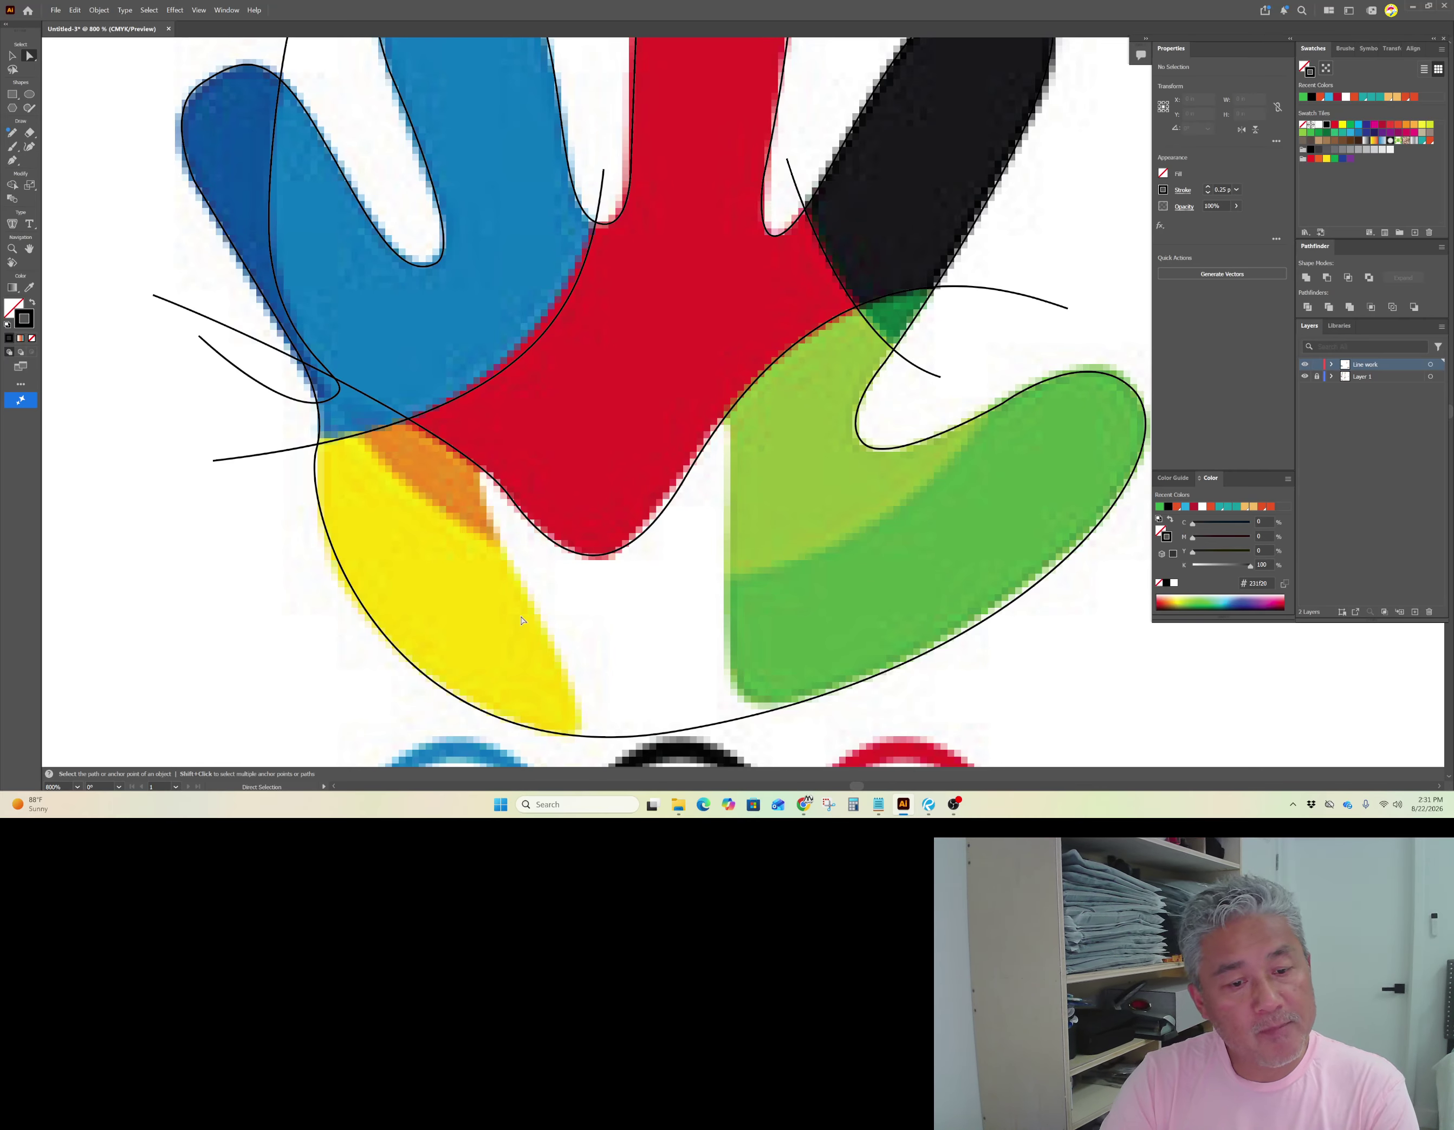
- Draw a Pen path from the gap between the red and black fingers down the green area's inner edge, curving out below the hand outline
scroll(552, 610, down, 2)
drag(562, 639, 567, 540)
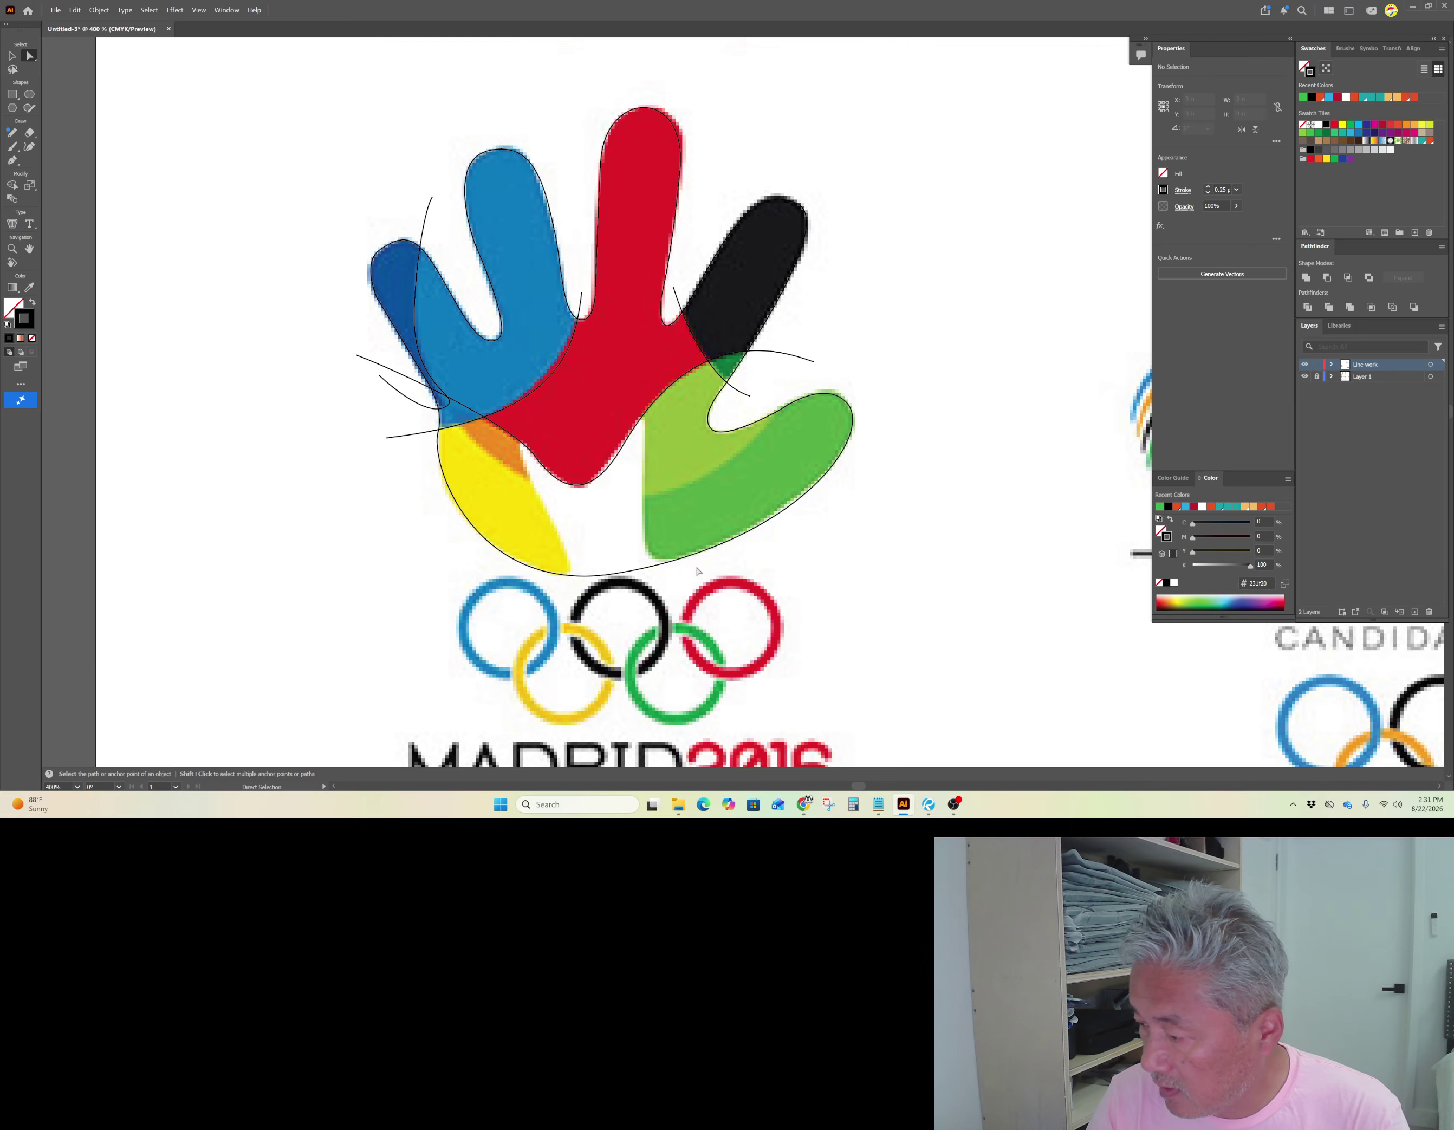
scroll(682, 555, down, 2)
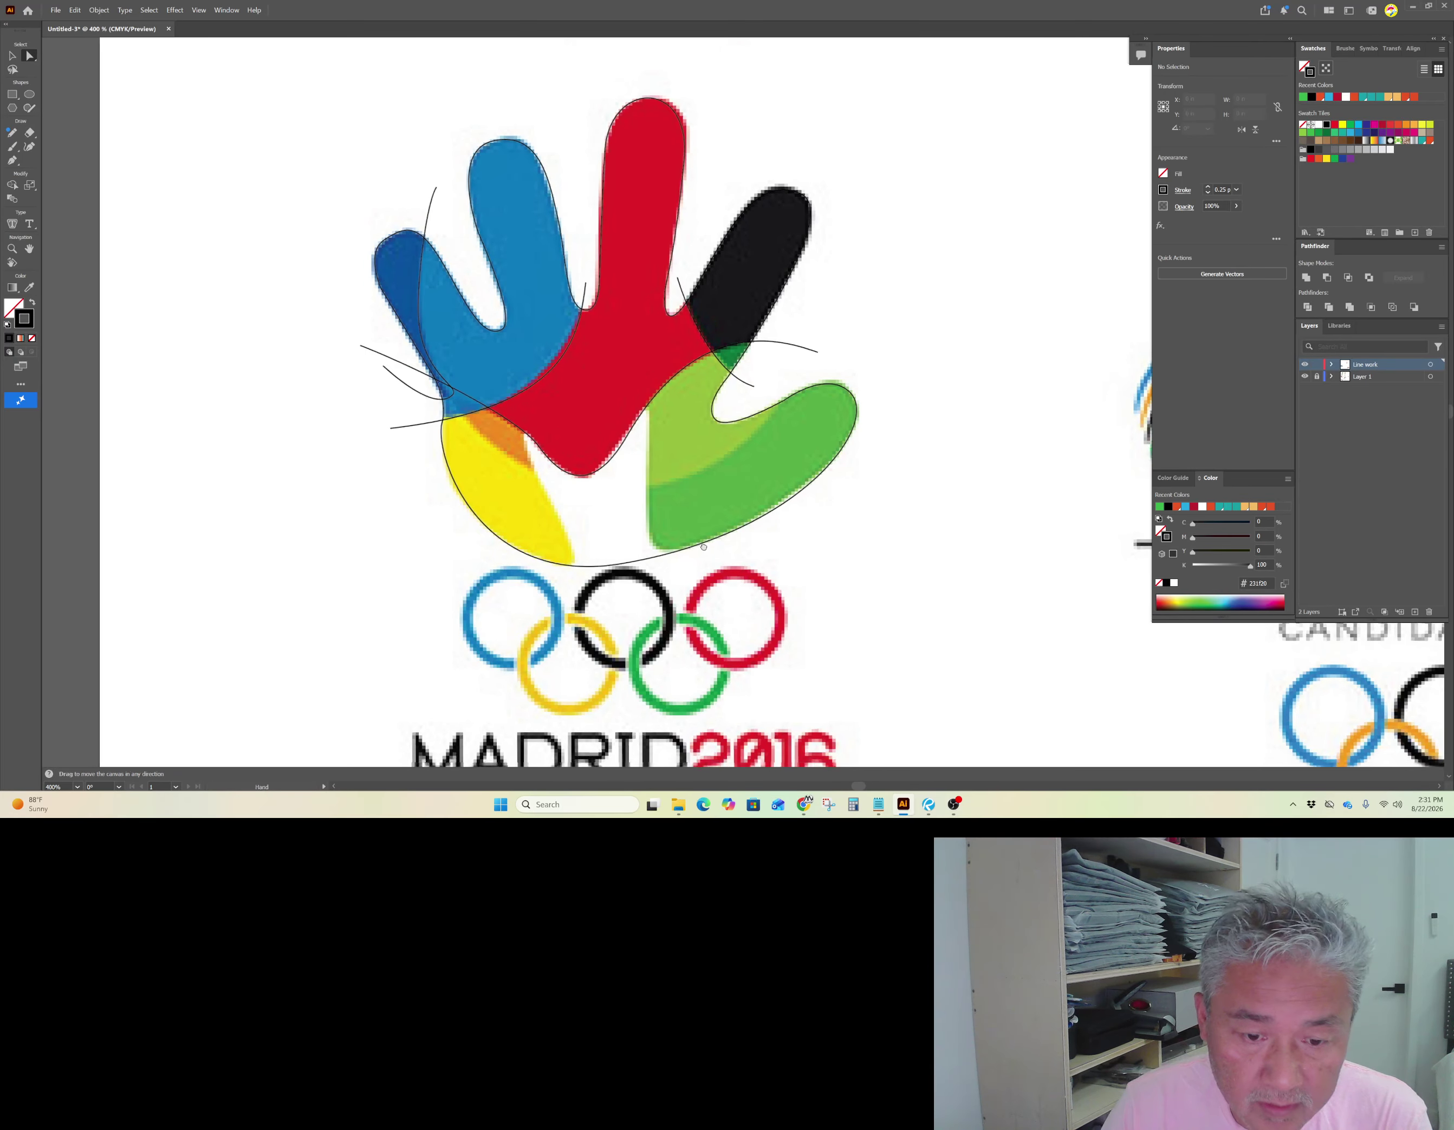
scroll(679, 546, up, 2)
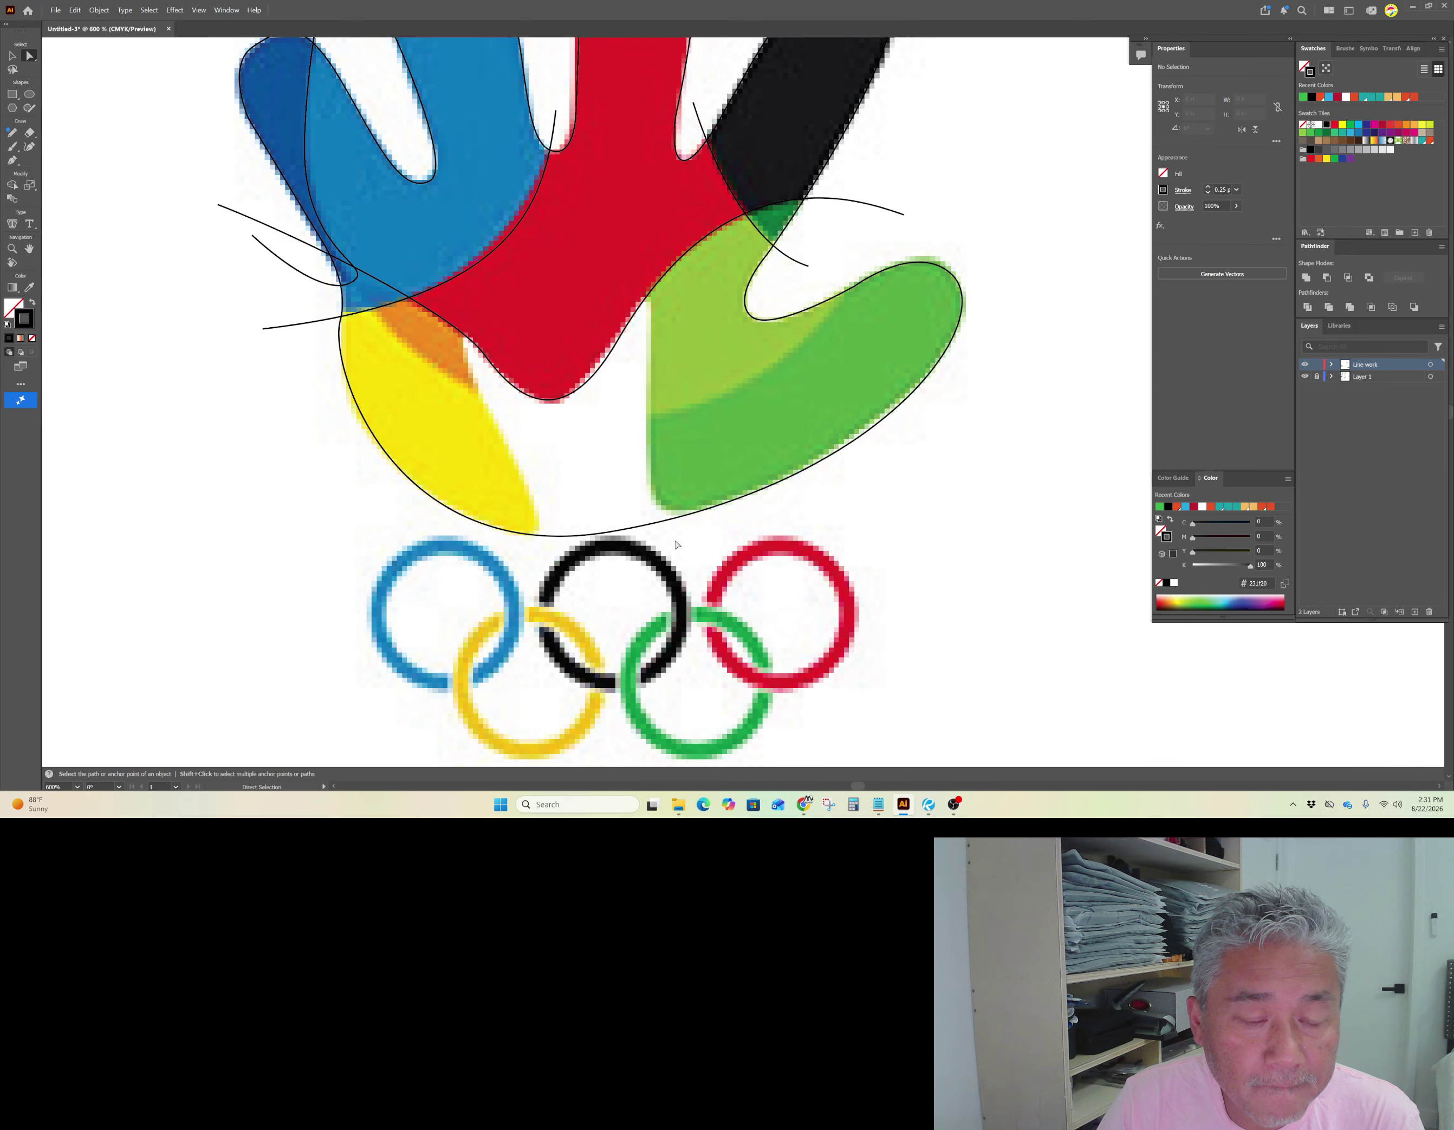
drag(681, 537, 692, 533)
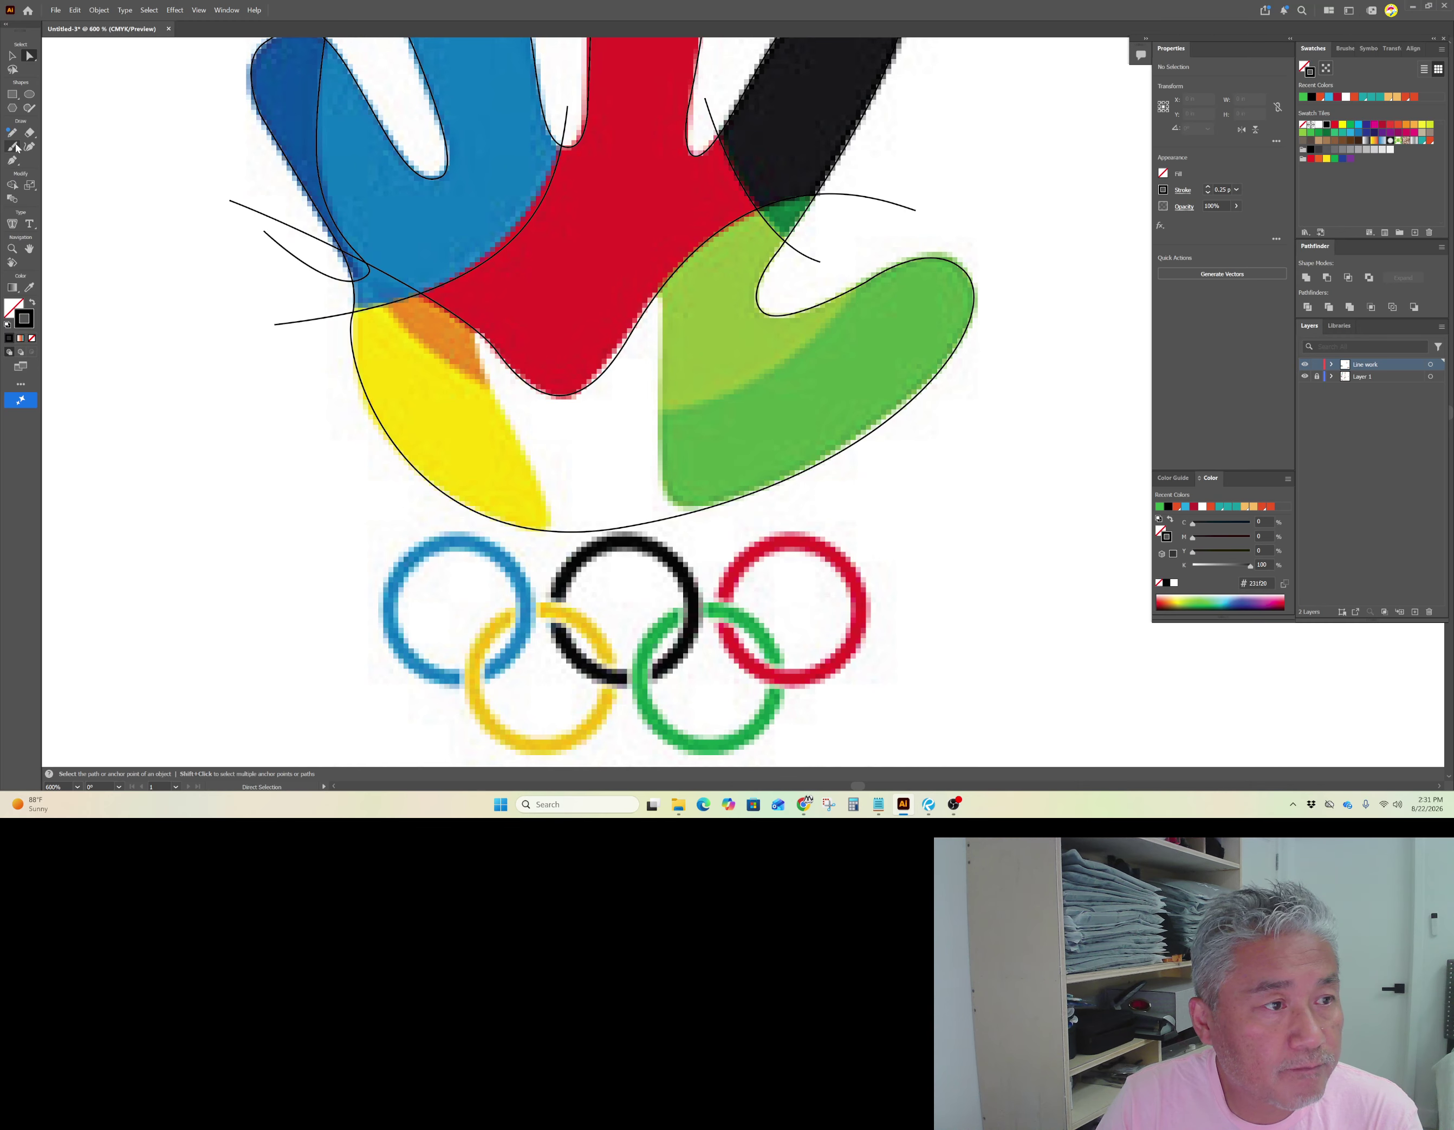
click(12, 161)
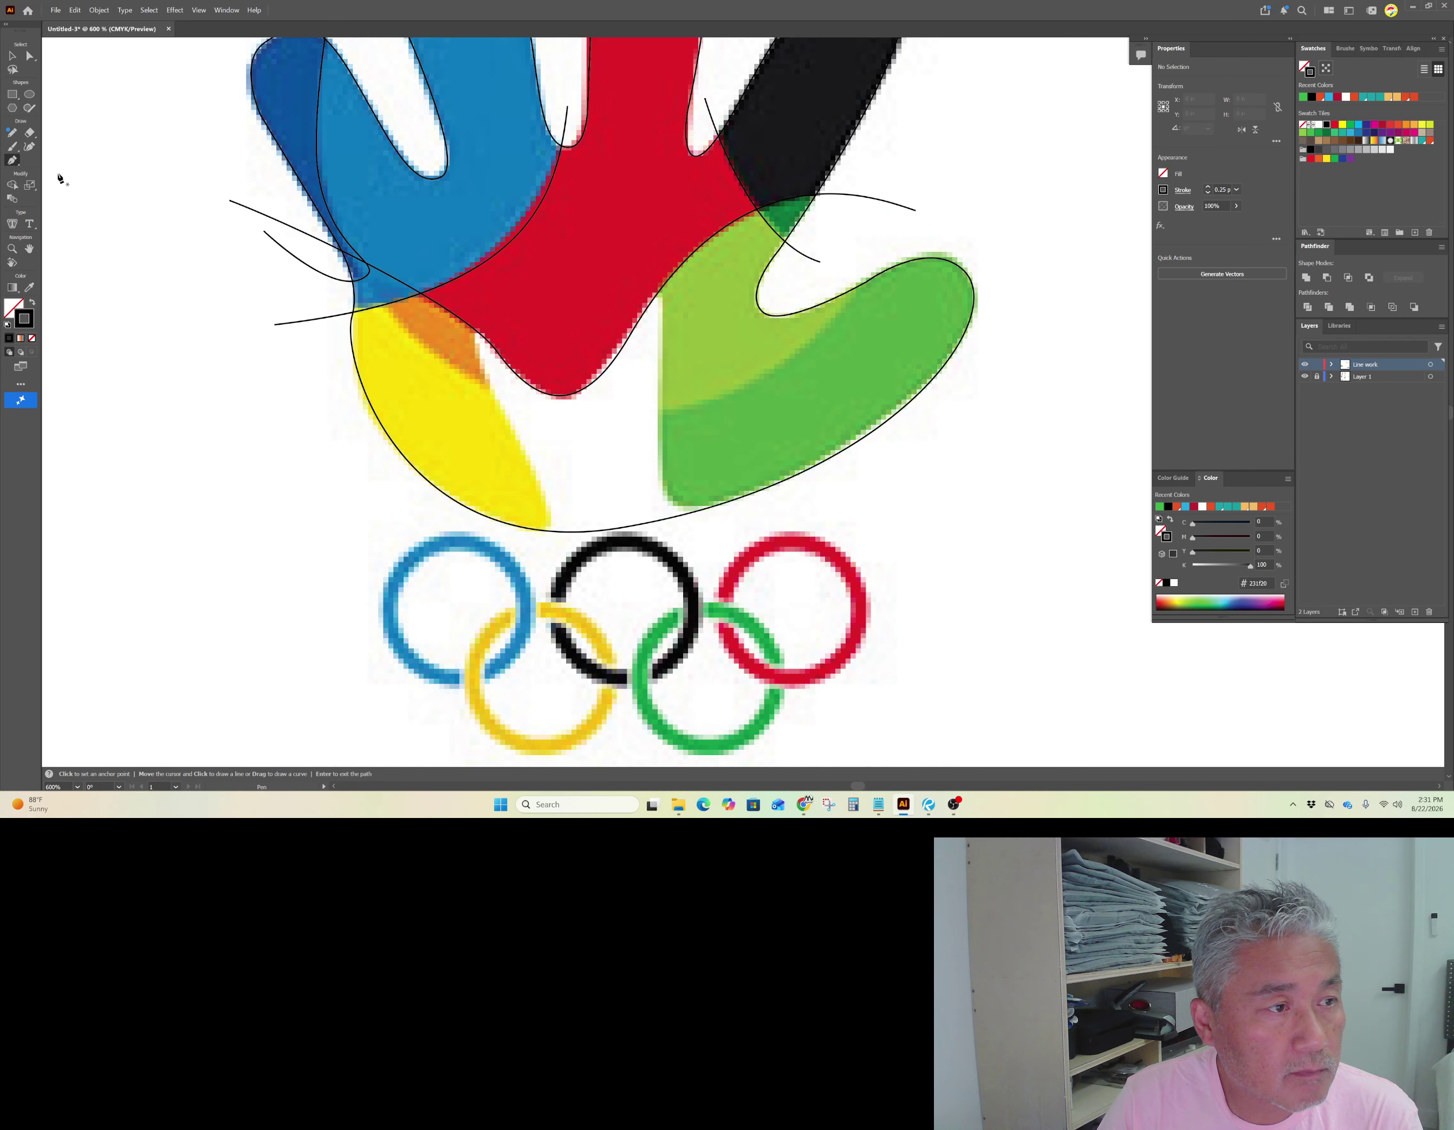
click(695, 139)
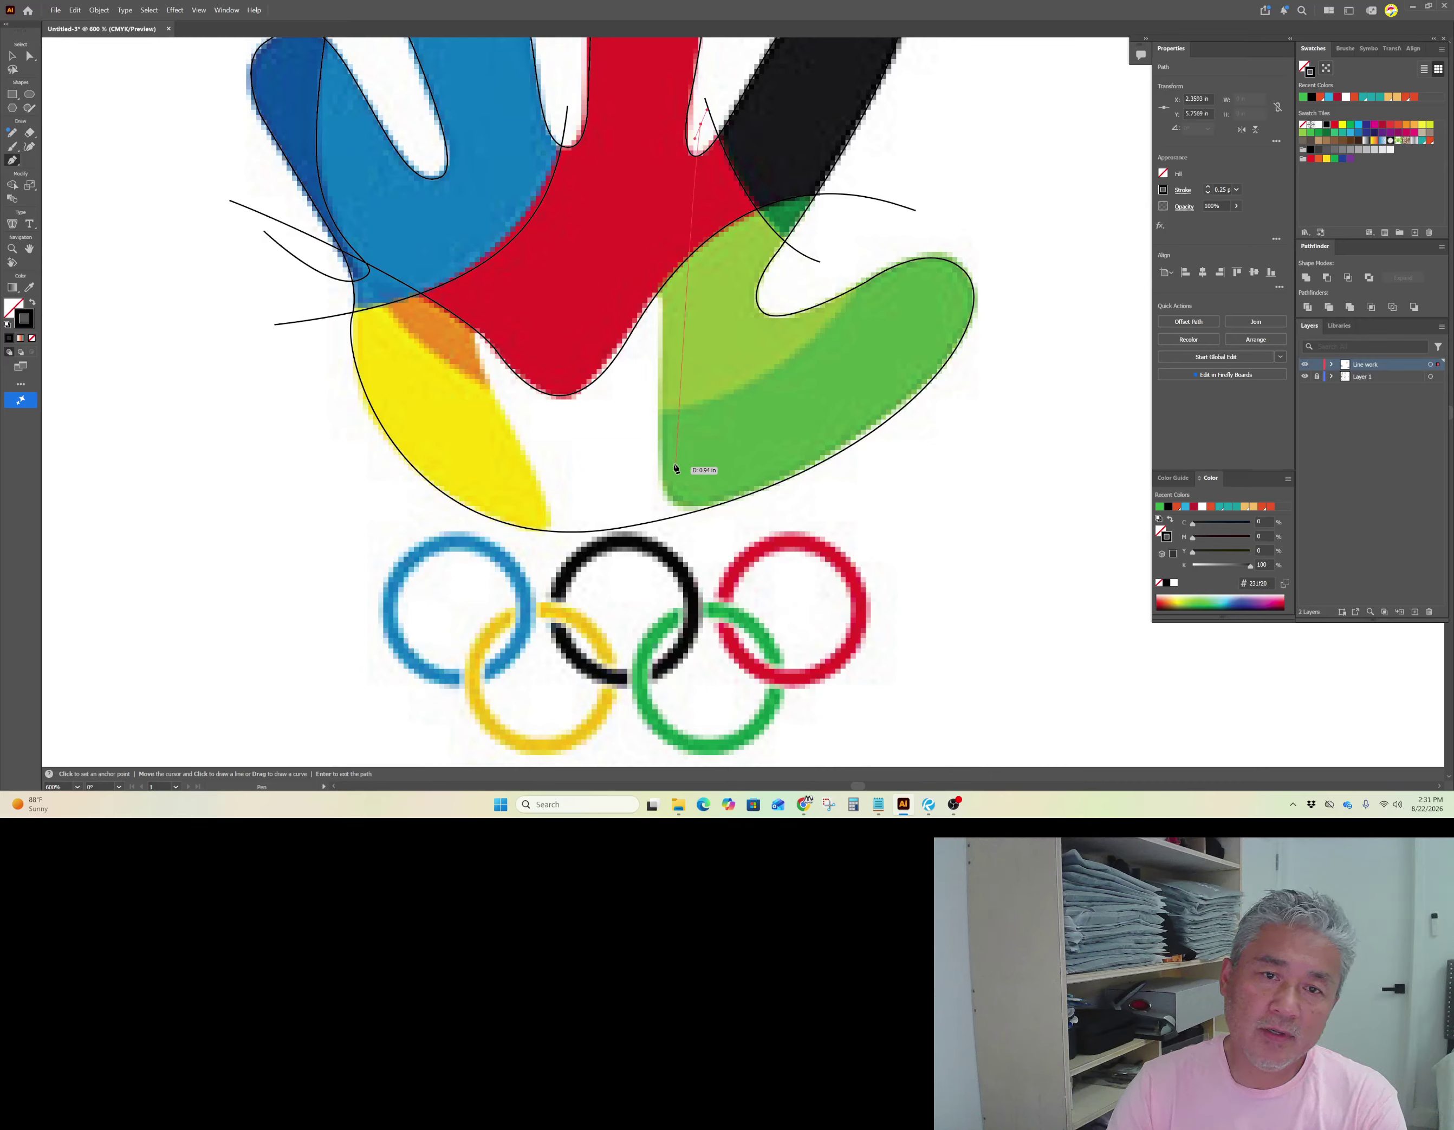
click(664, 264)
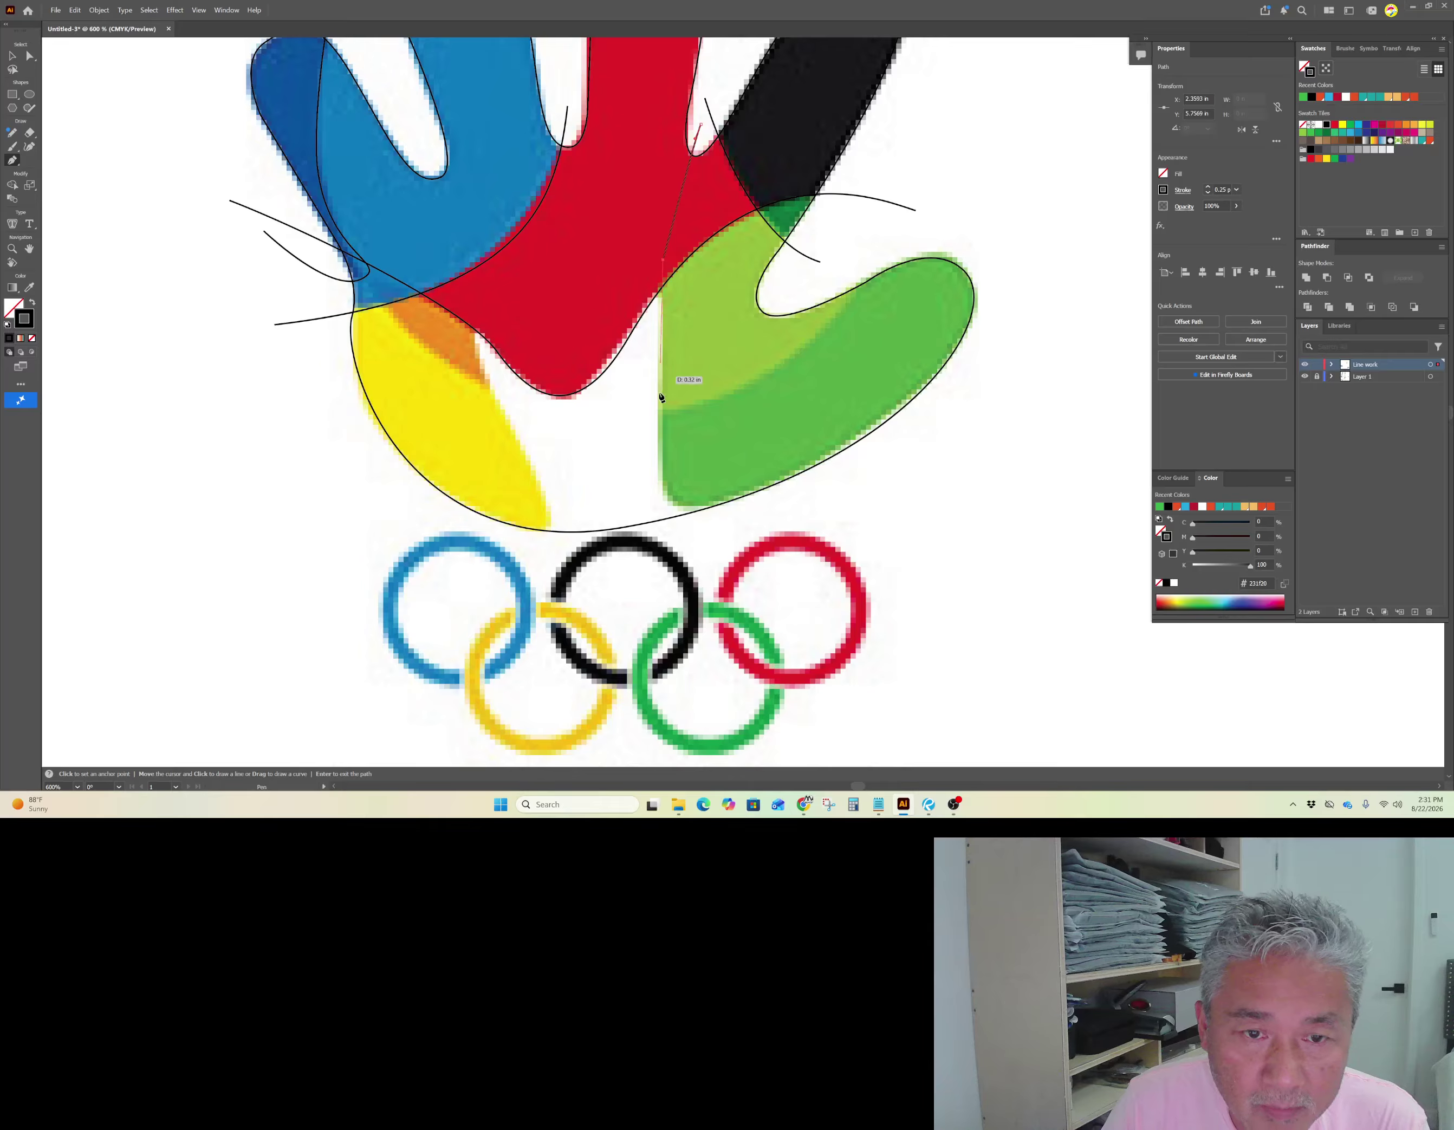
click(664, 485)
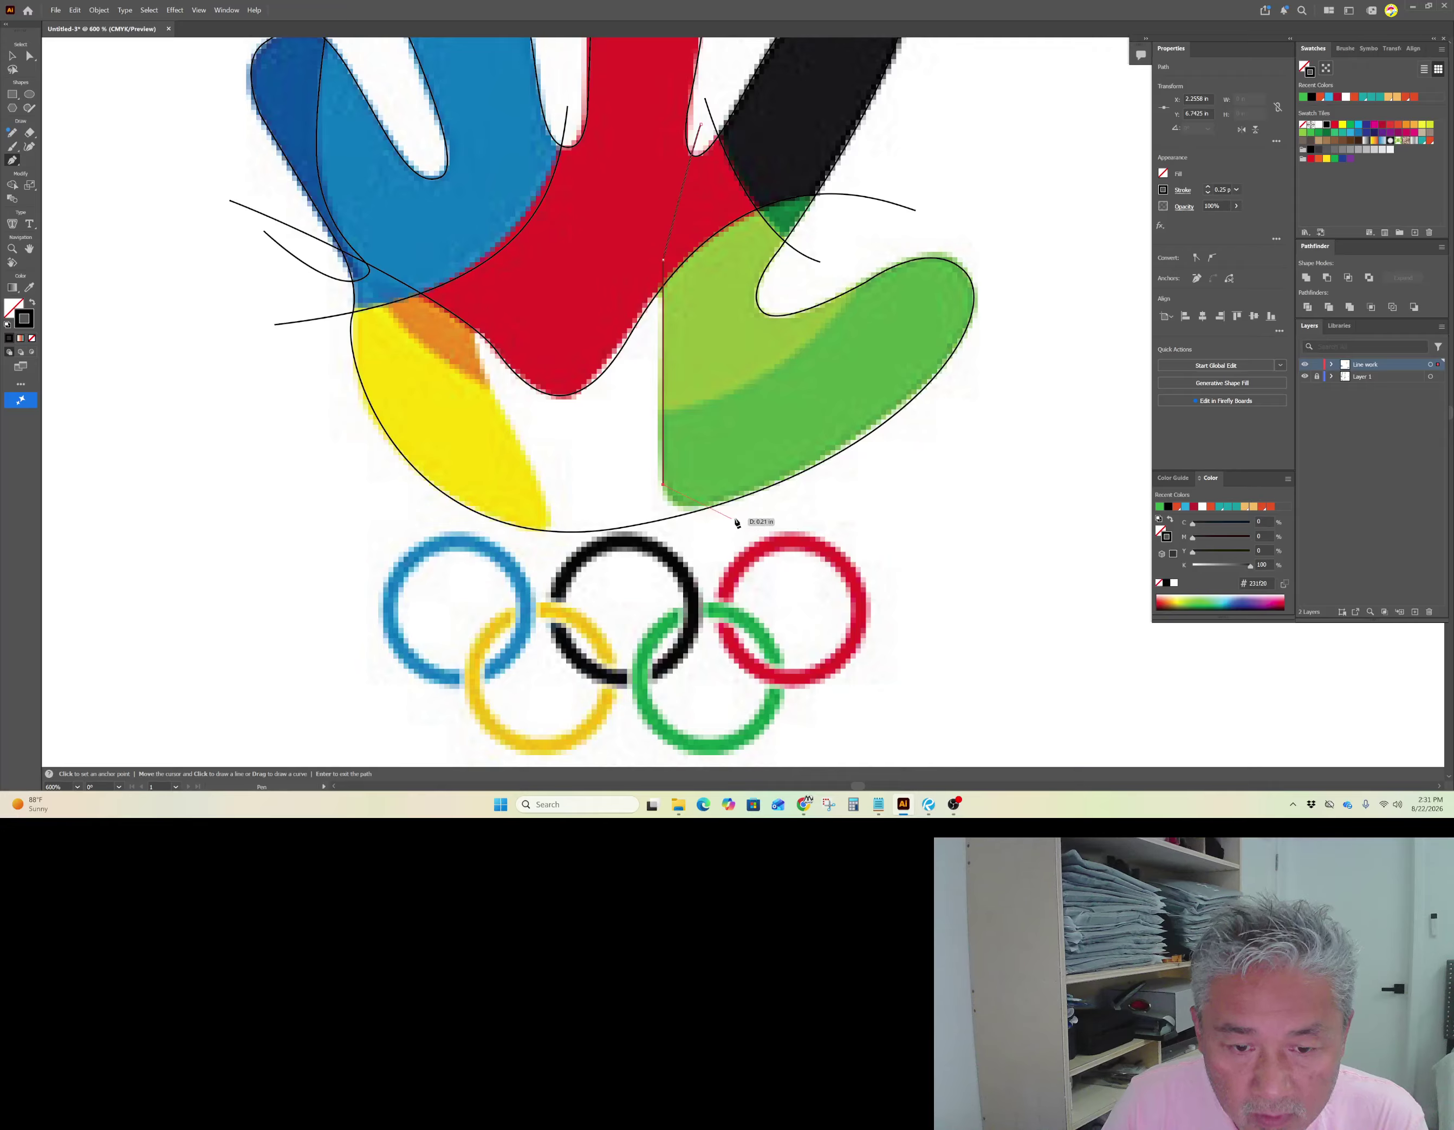
drag(735, 518, 805, 519)
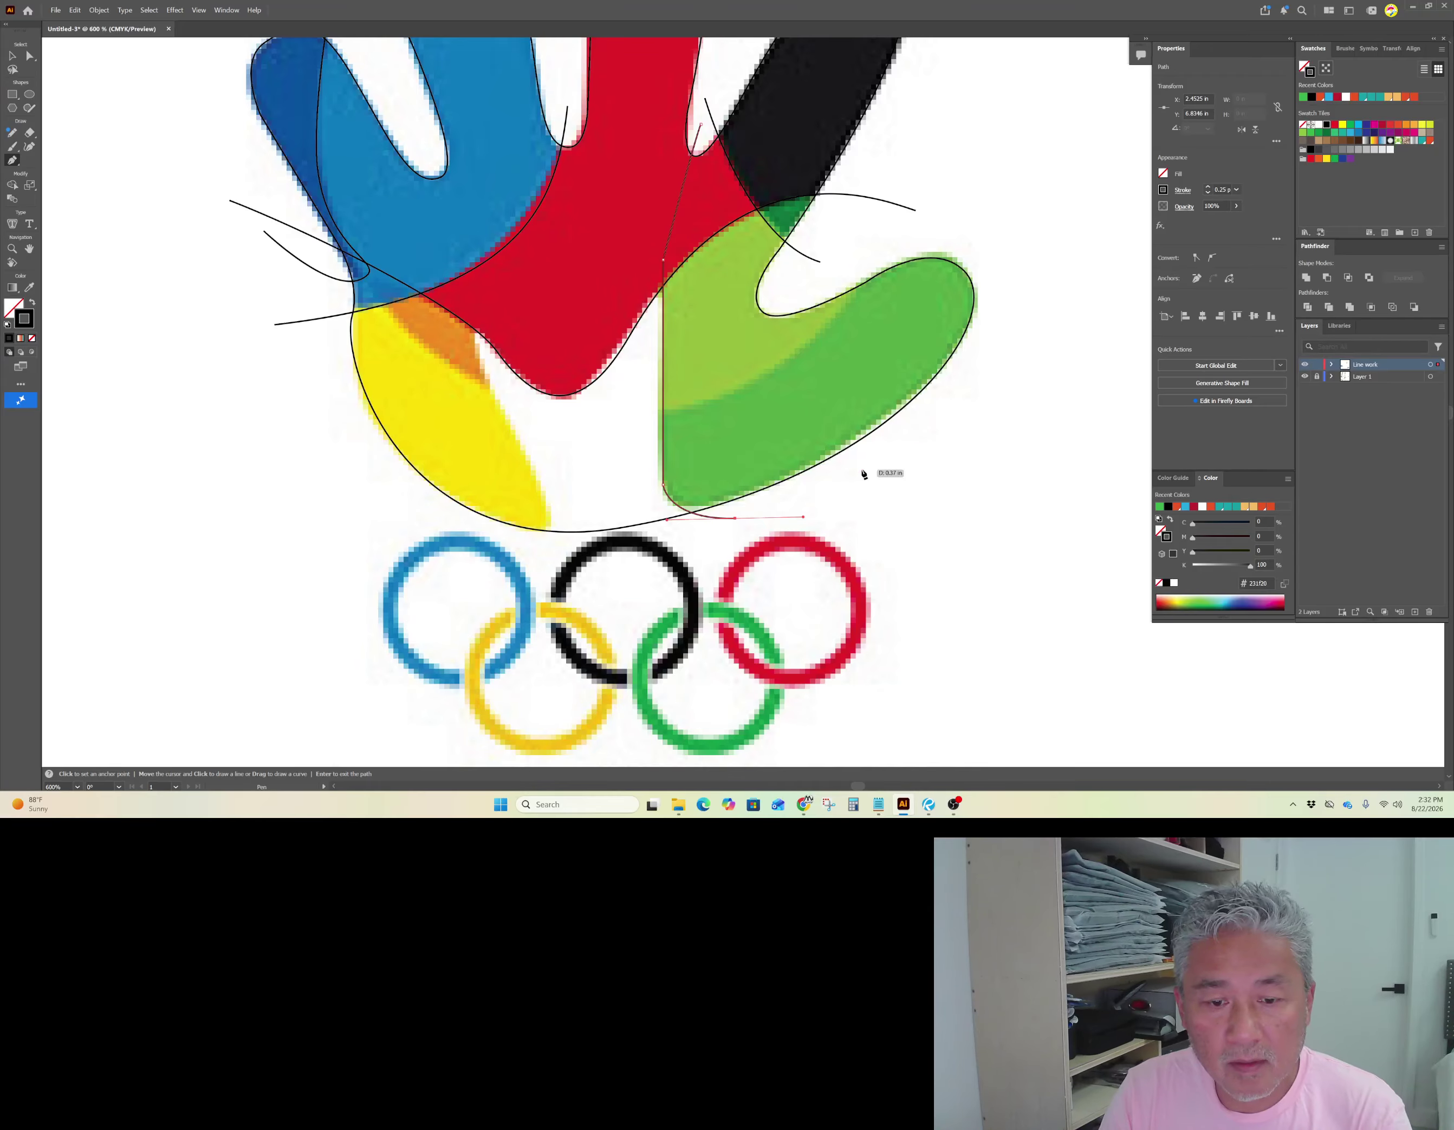
scroll(842, 498, down, 1)
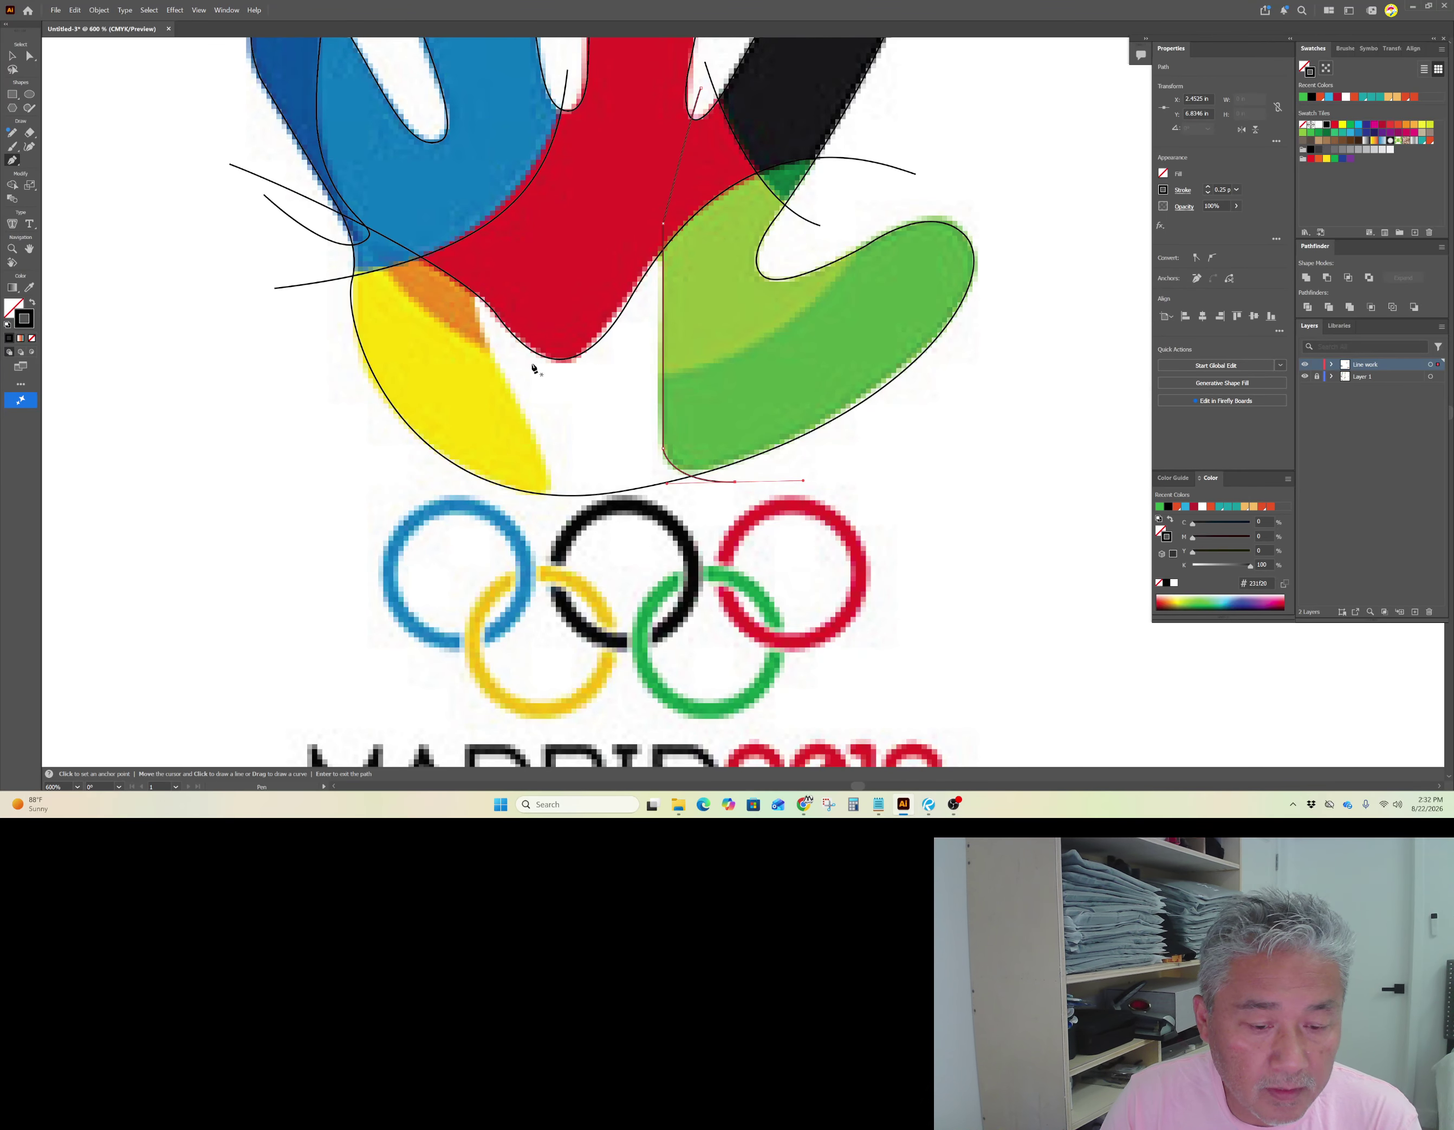
- Swap the hand outline's fill and stroke to solid black, swap back to a 1 pt black stroke, and deselect it
key(shift+c)
alt+scroll(574, 432, down, 2)
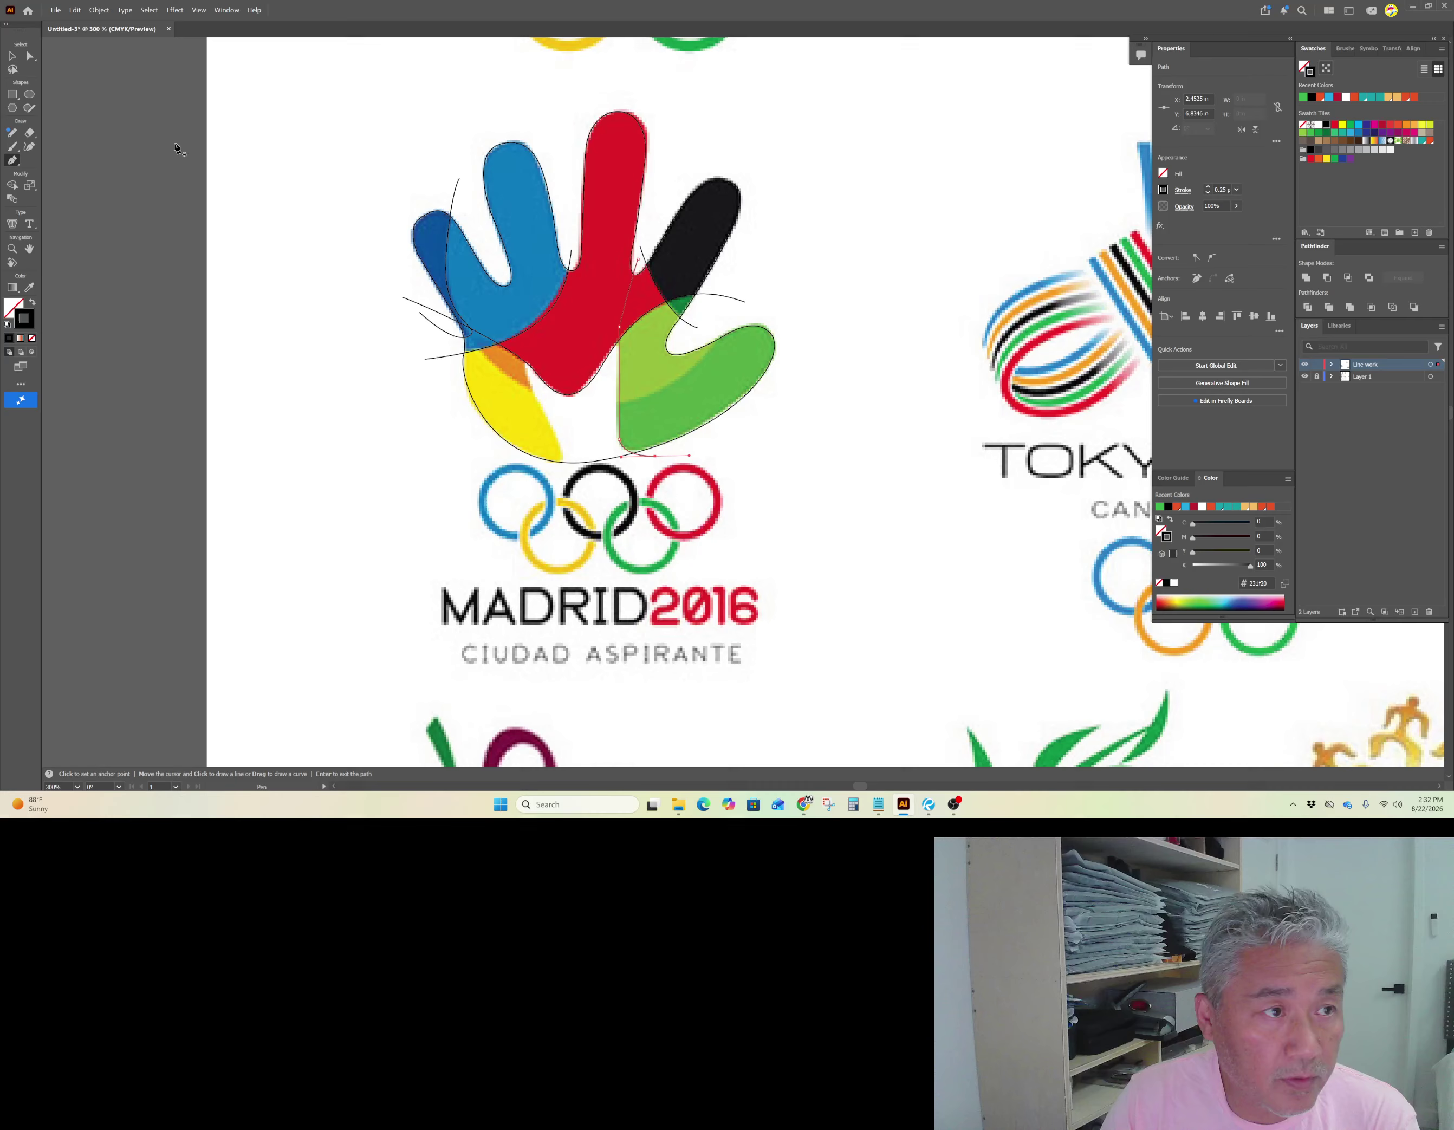
click(12, 57)
click(314, 289)
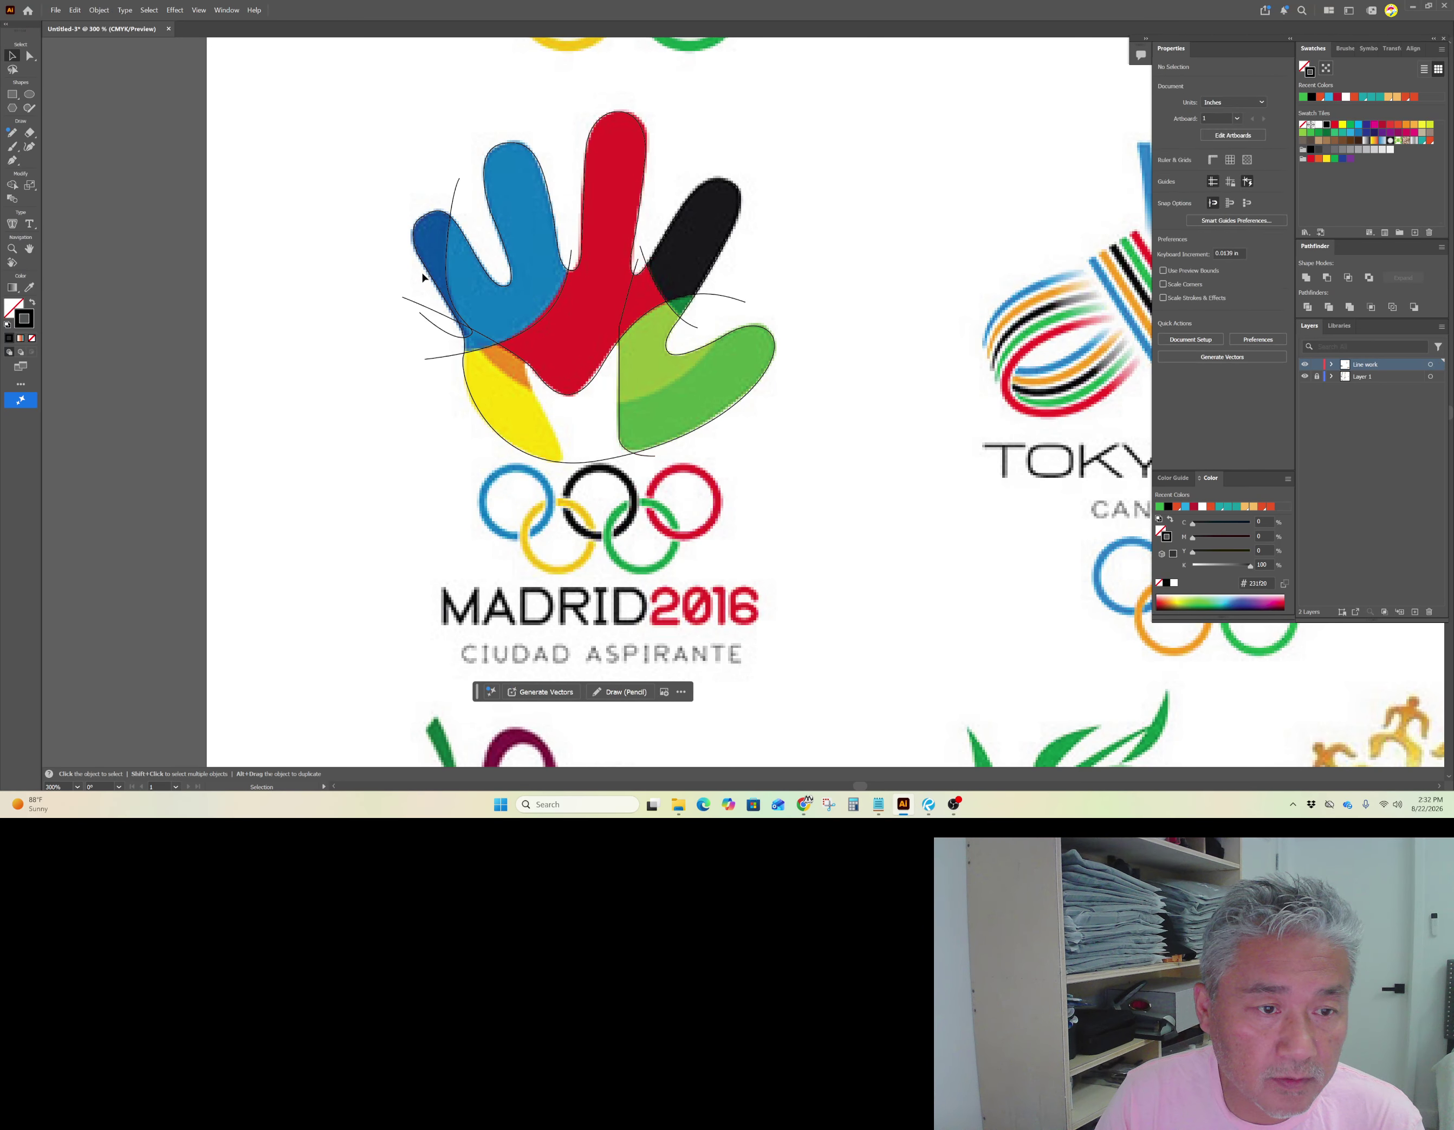
click(433, 347)
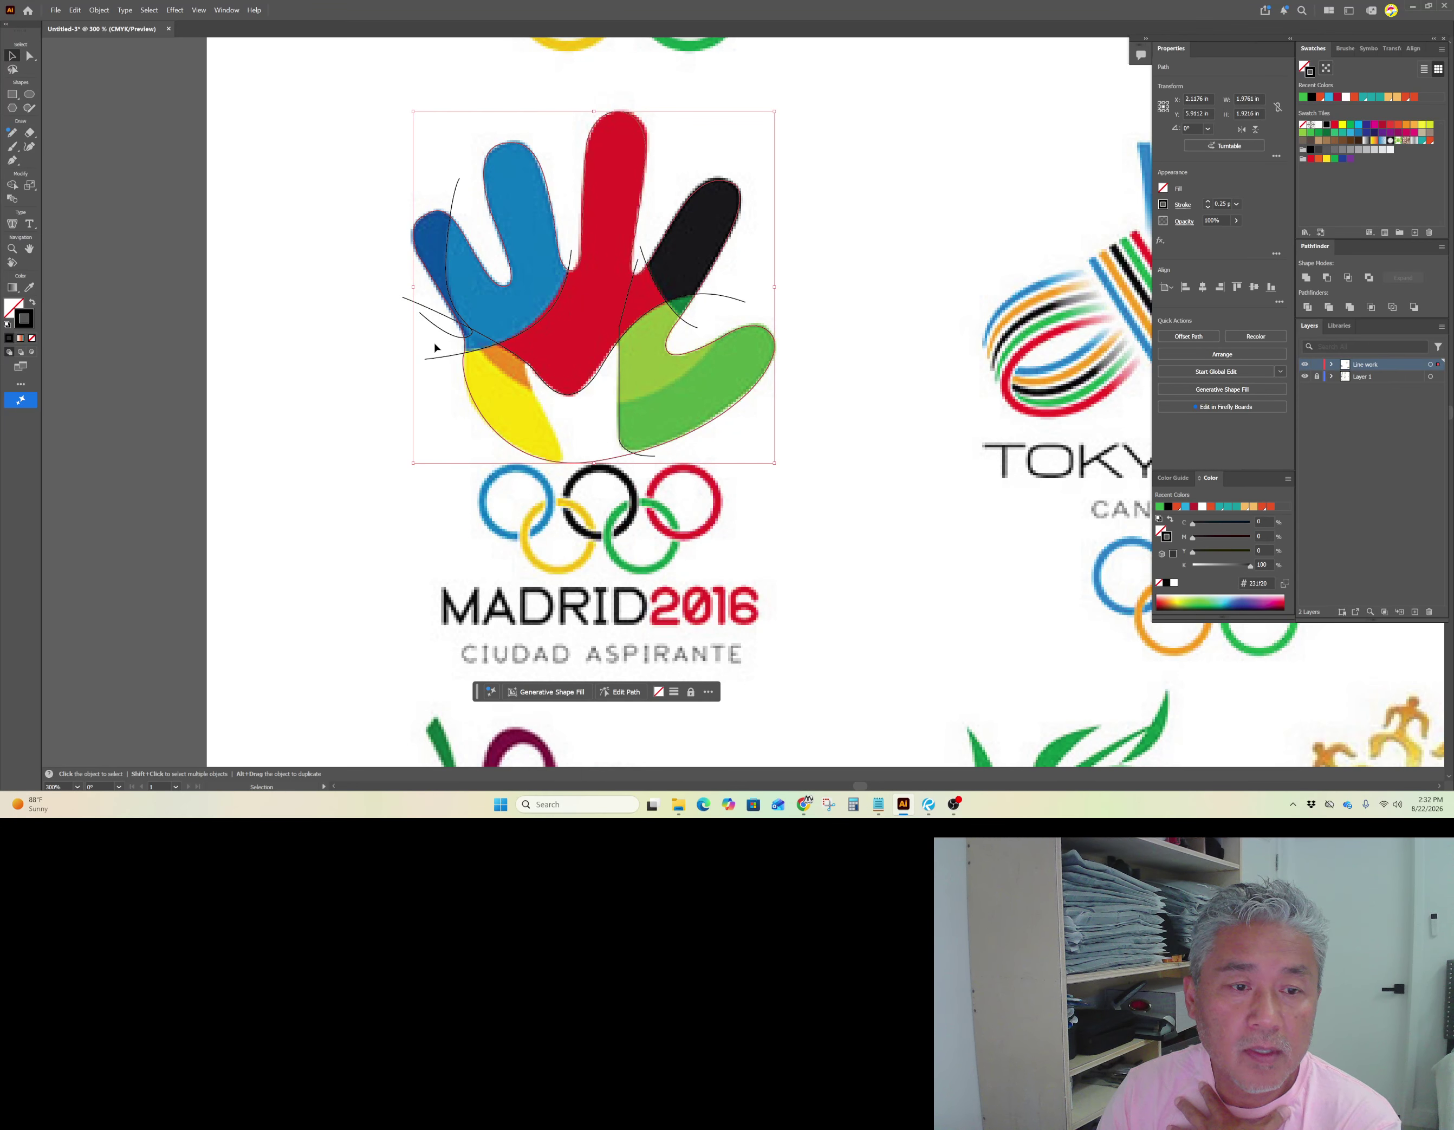
click(34, 304)
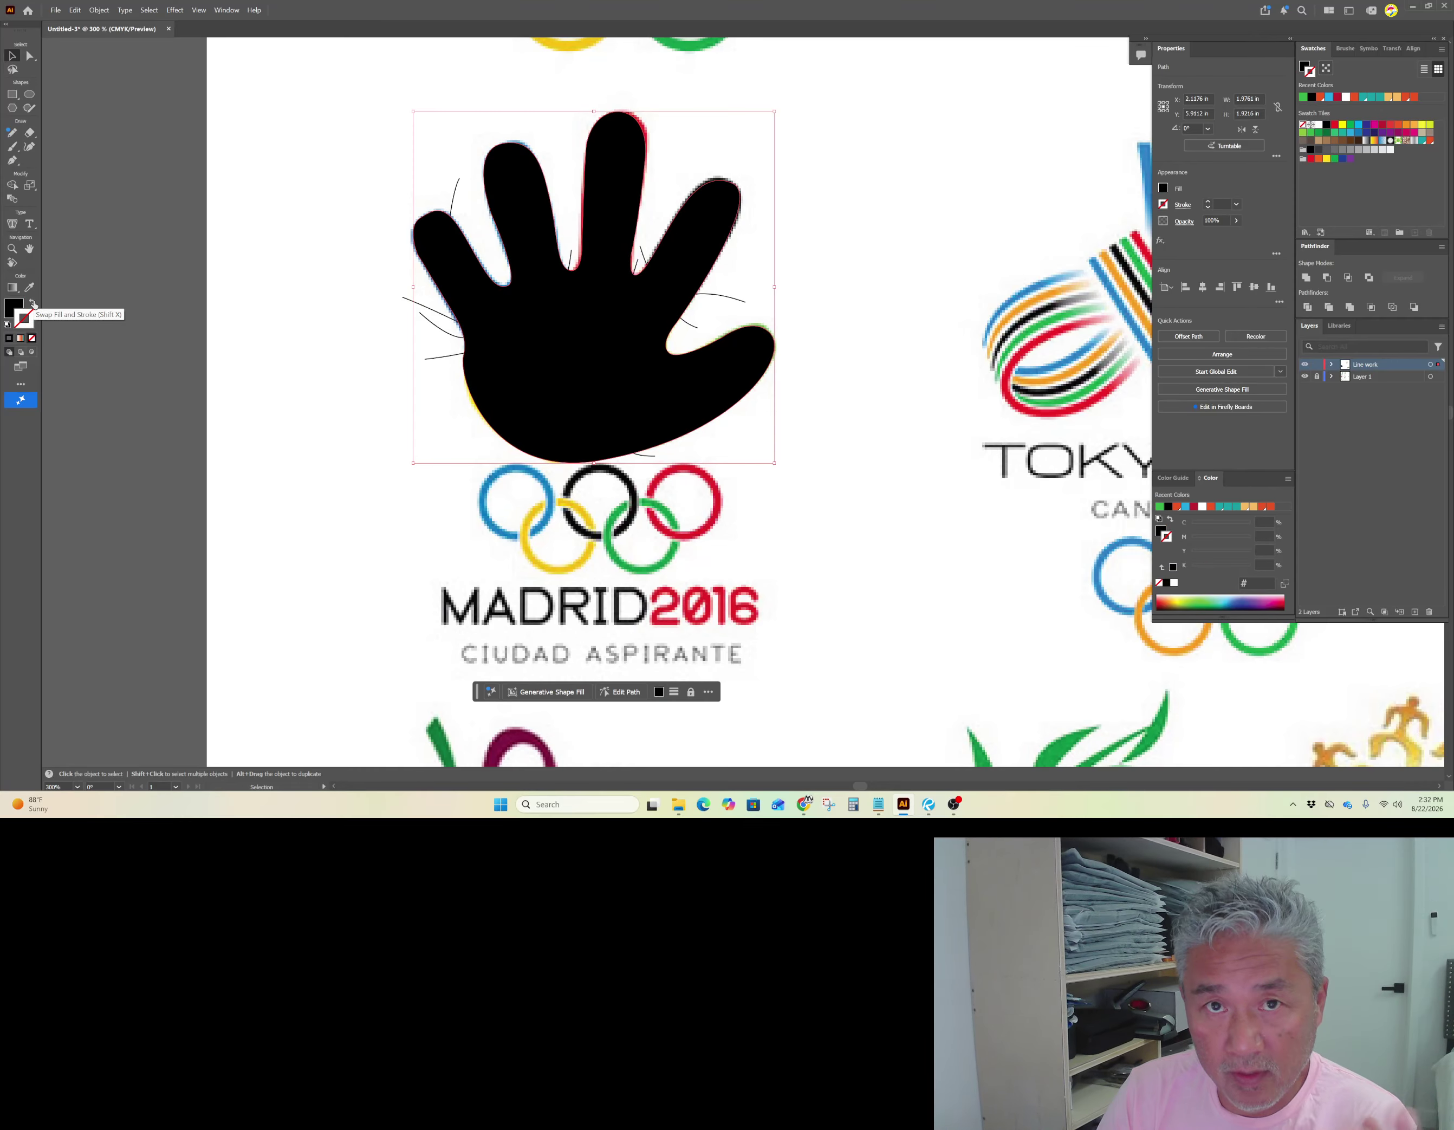
click(33, 305)
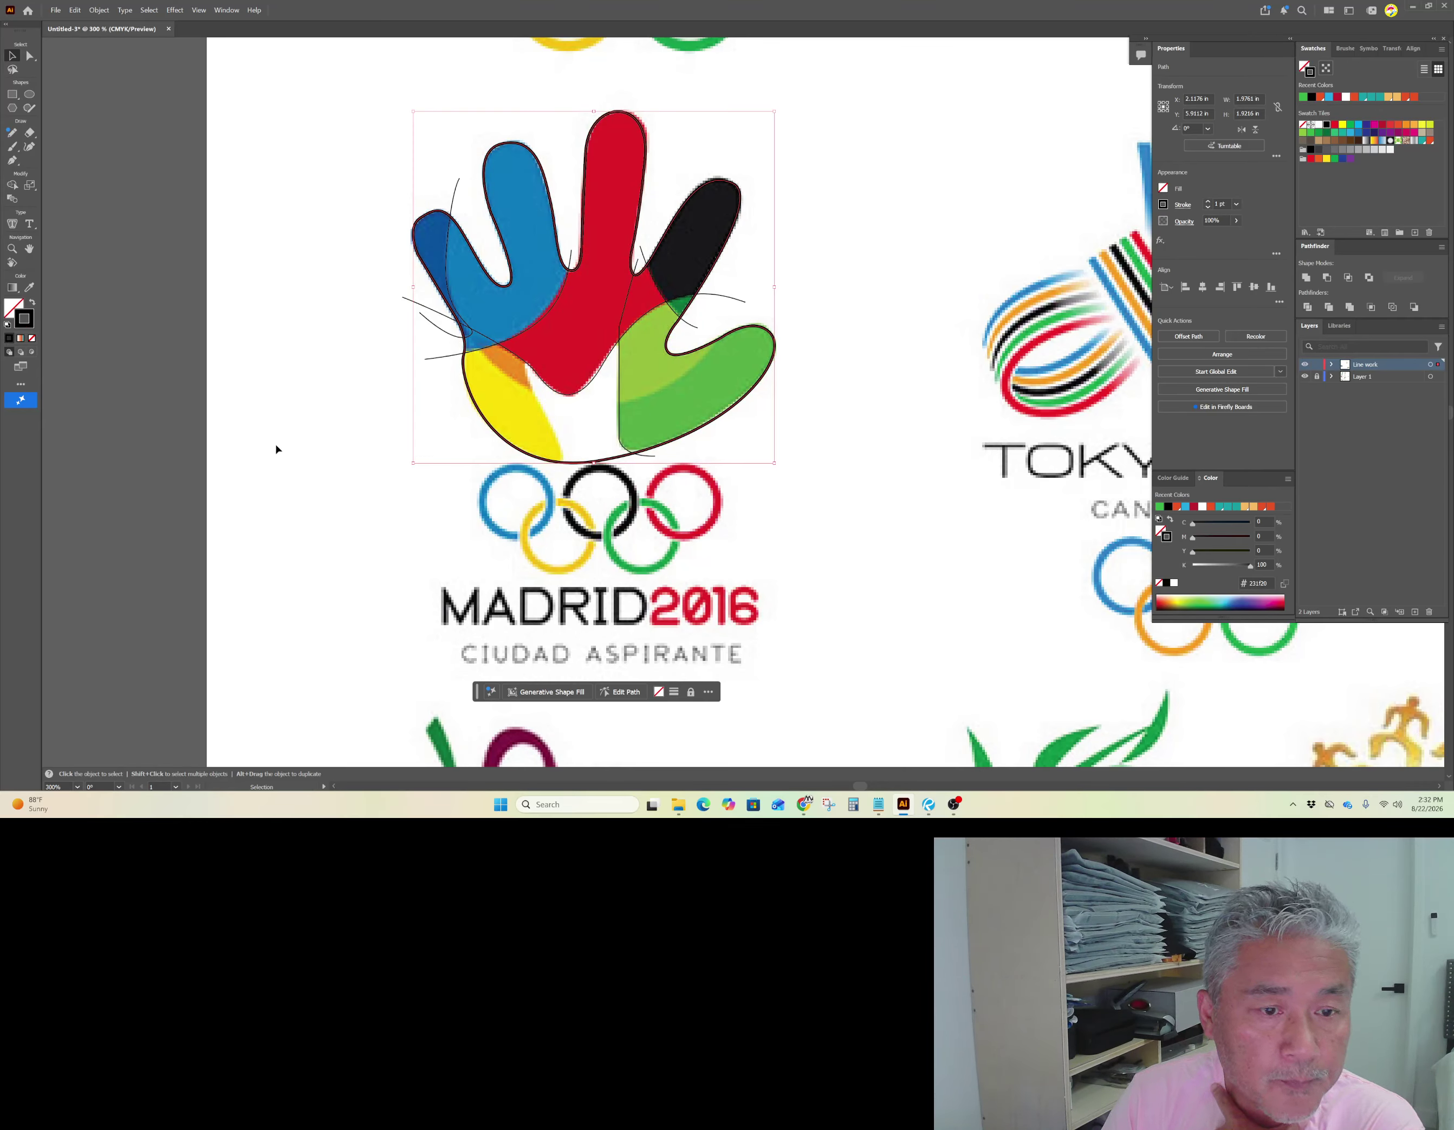
click(315, 442)
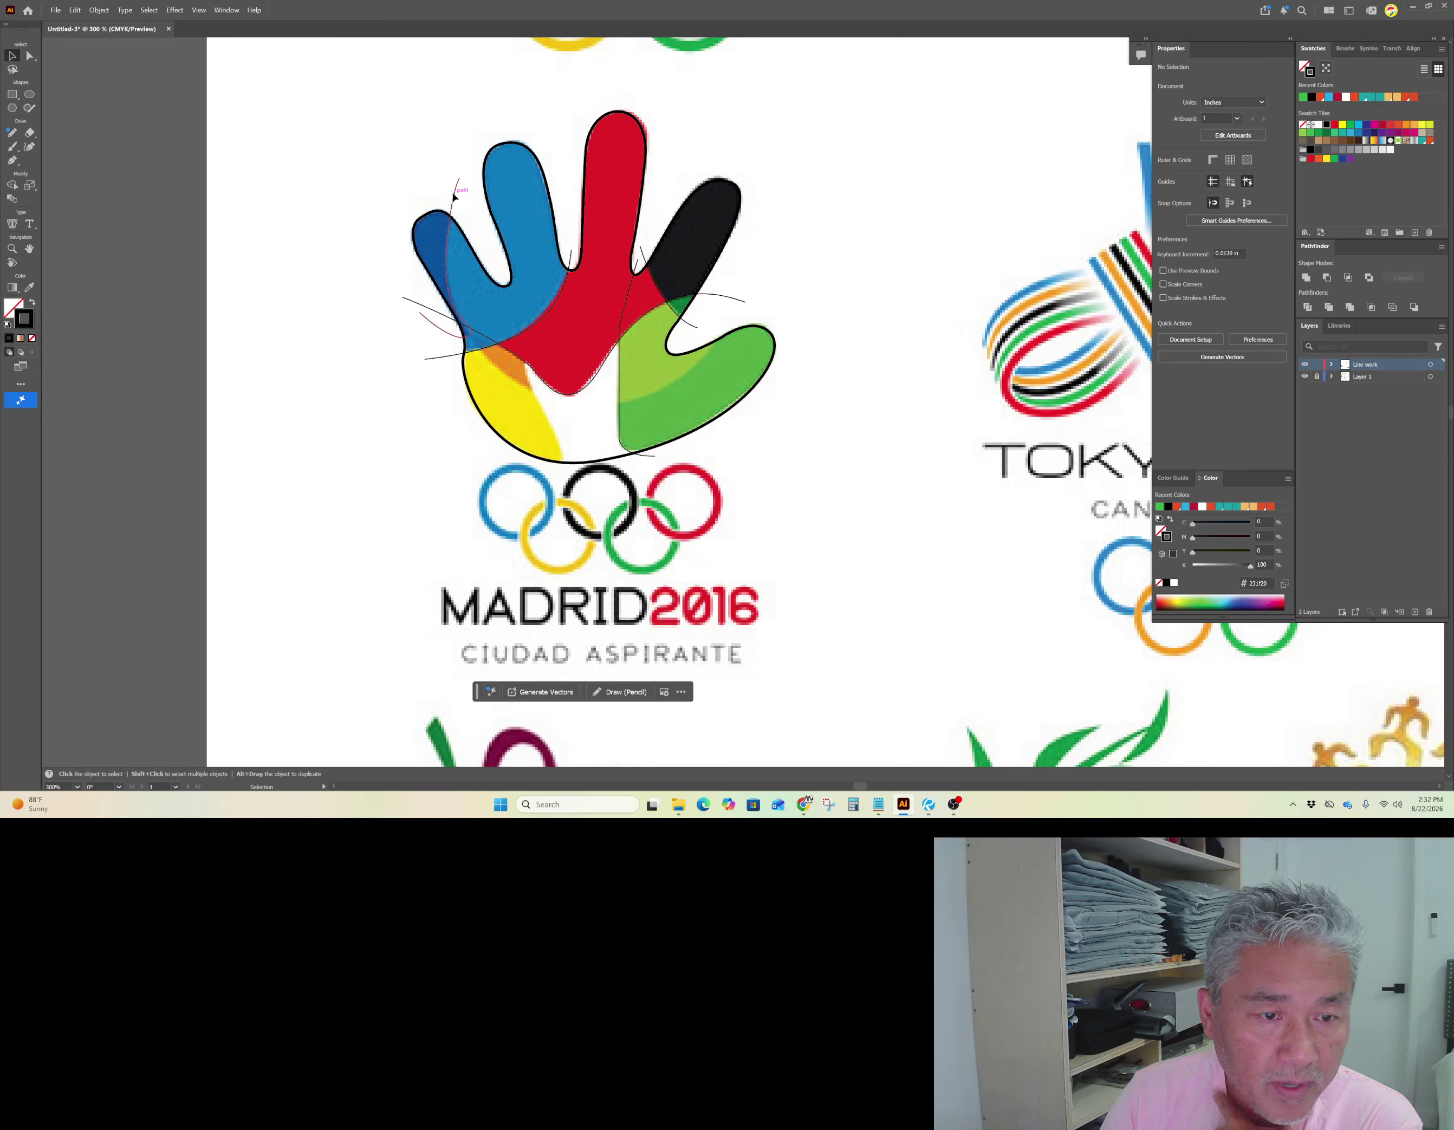
- Place a copy of the little-finger curve beside the hand, and give it a black fill and a 1 pt green stroke
drag(455, 195, 855, 412)
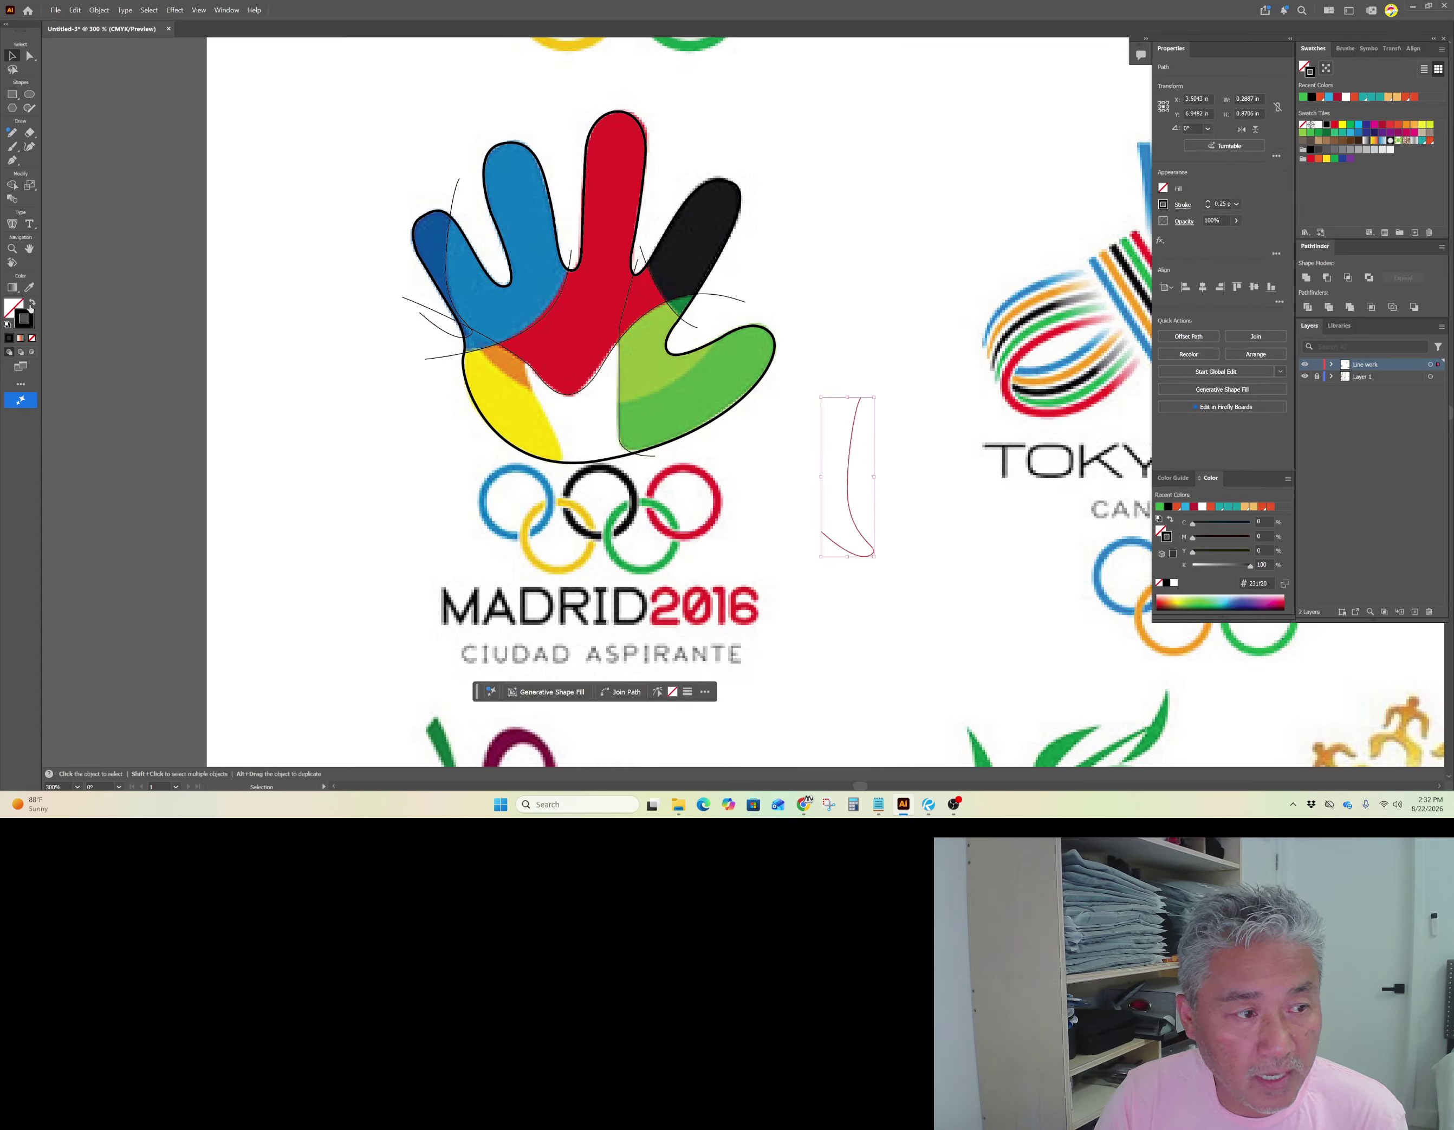
click(33, 304)
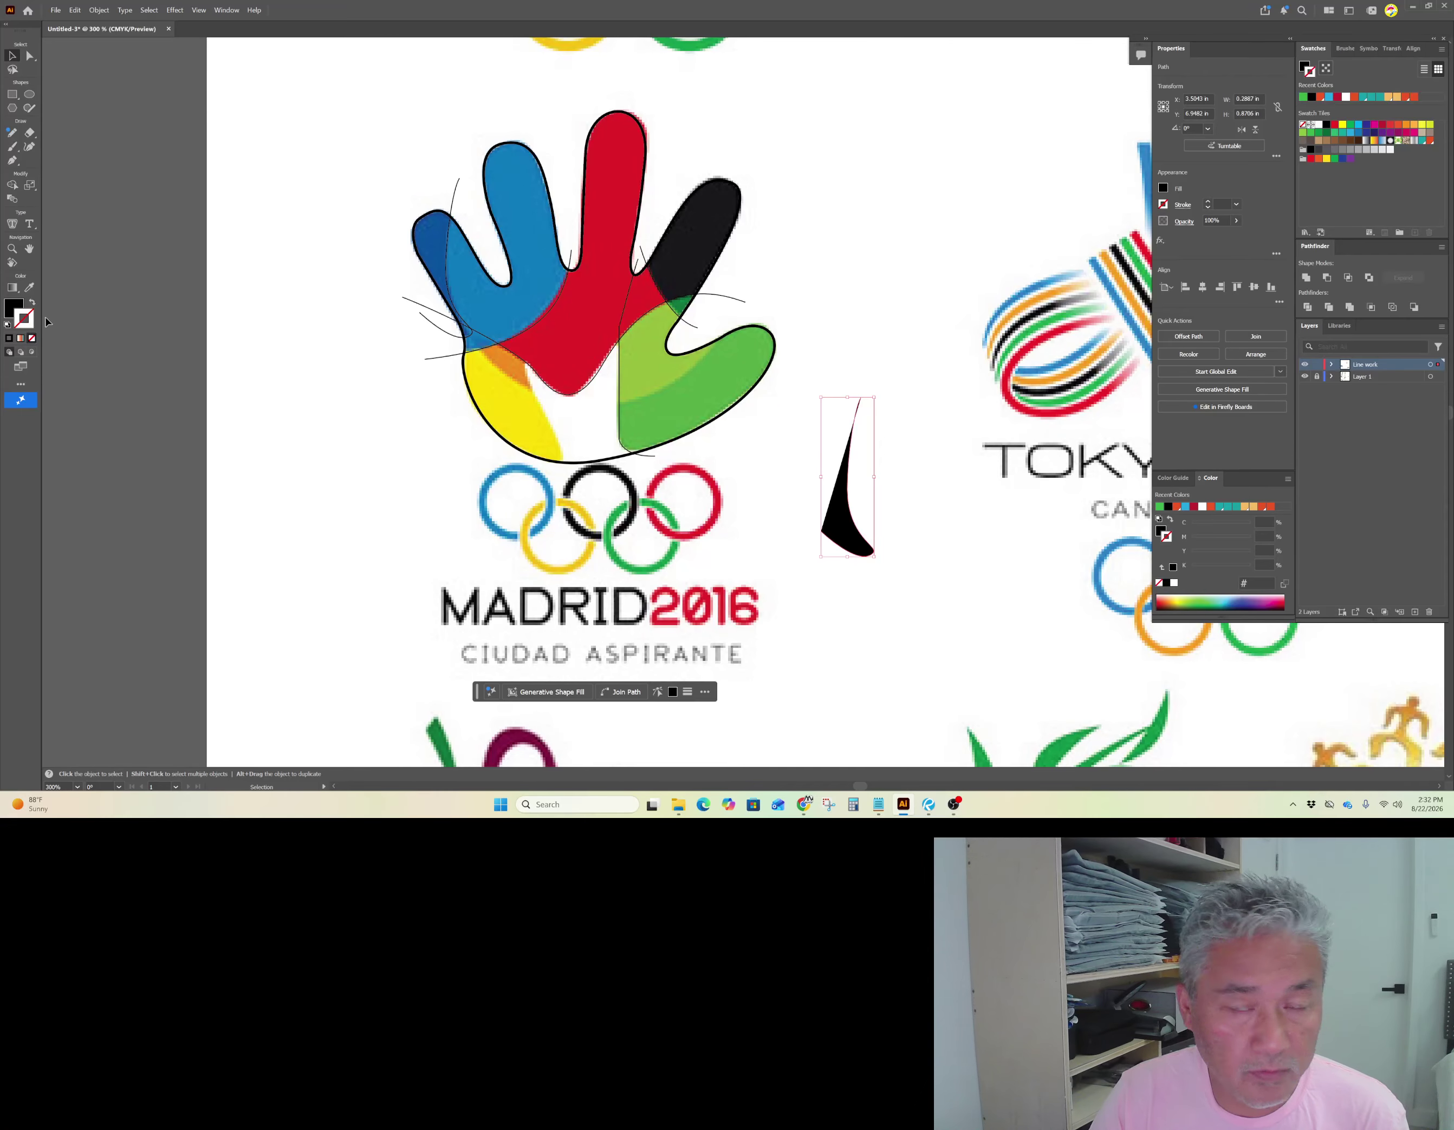
click(1319, 133)
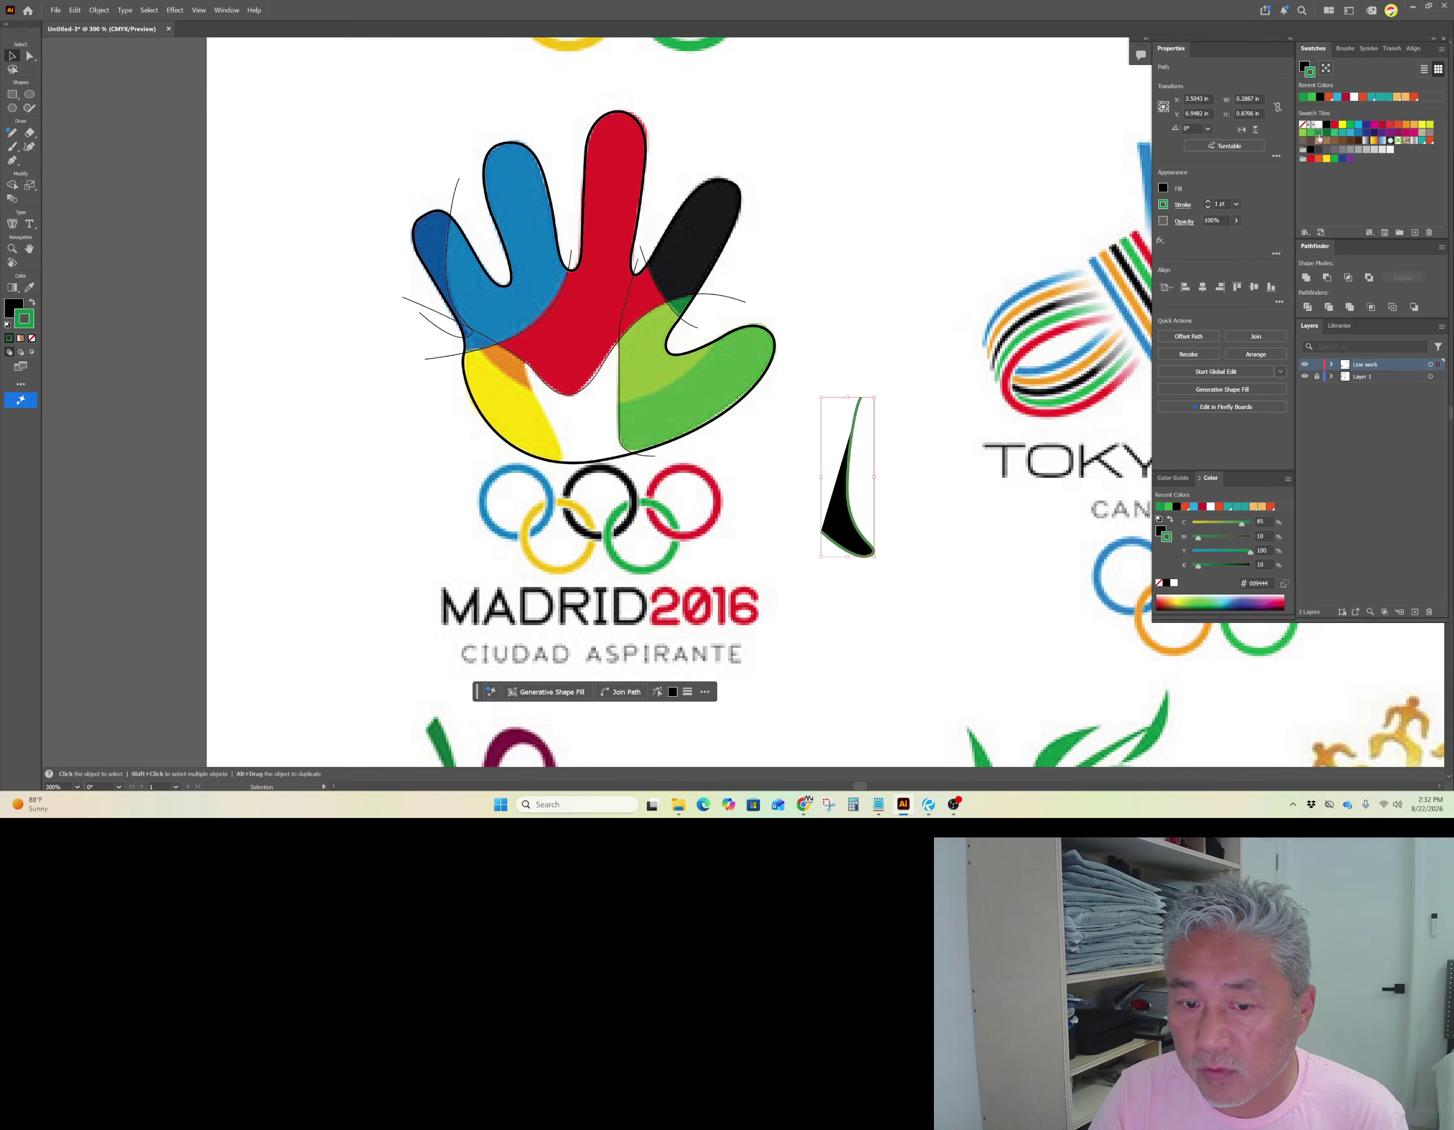
click(958, 571)
scroll(883, 560, up, 4)
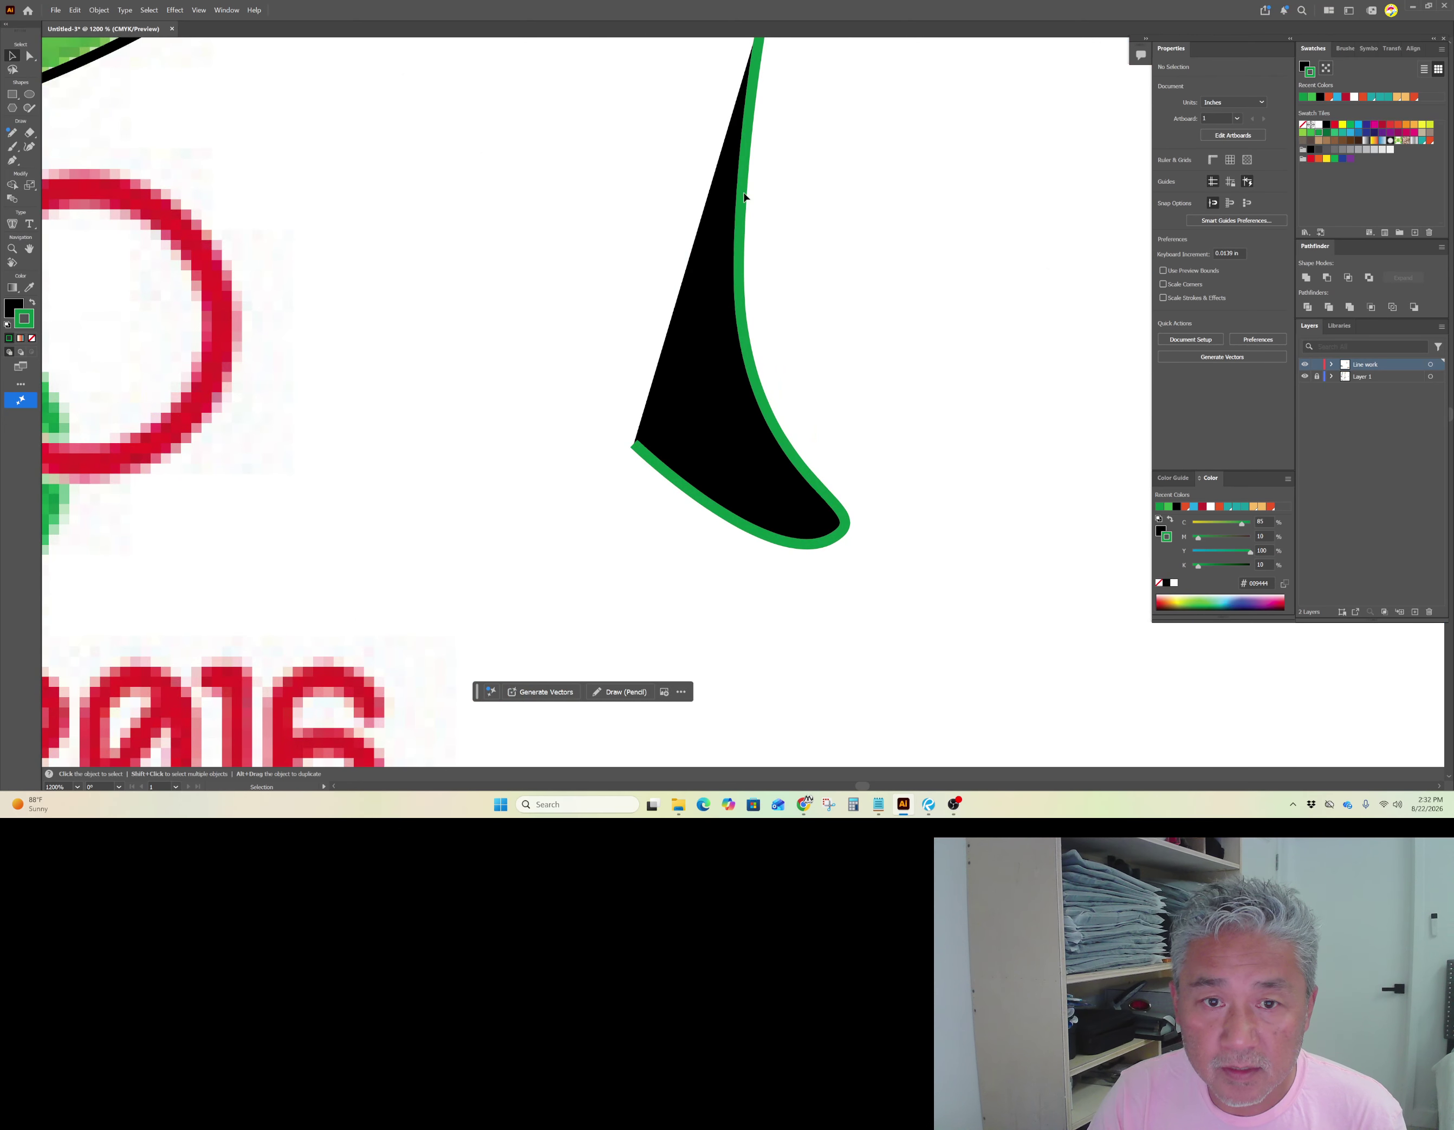
scroll(759, 238, down, 2)
scroll(758, 238, down, 3)
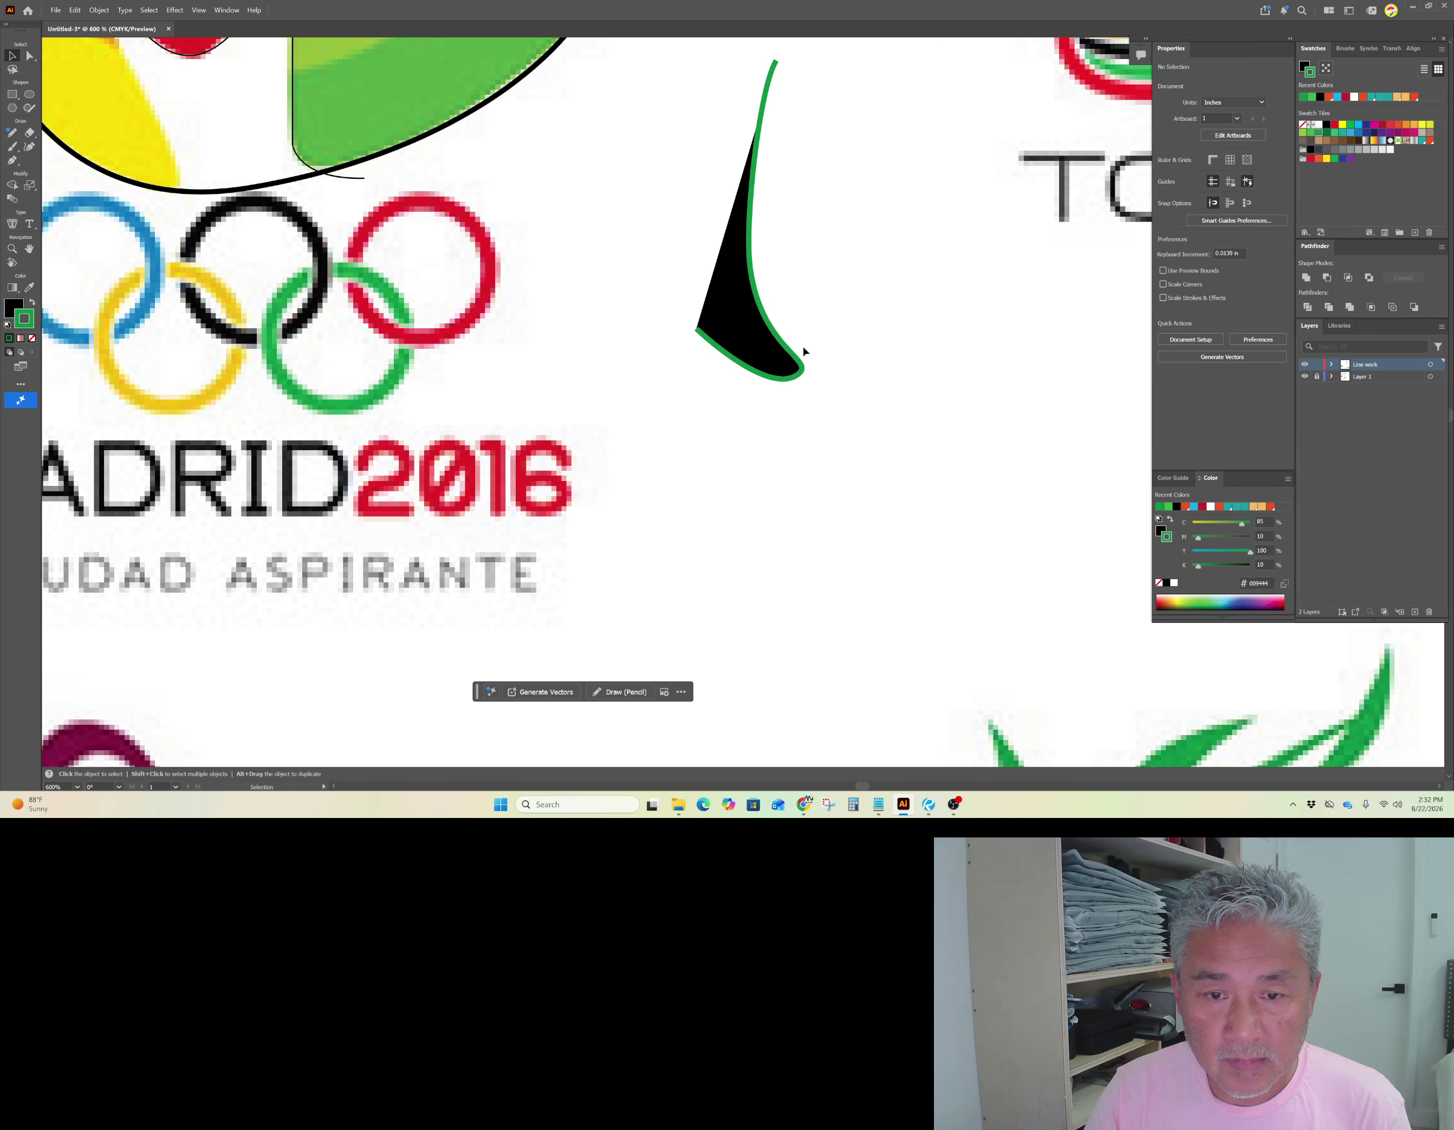
- Delete the black-filled, green-stroked curve beside the hand
click(800, 367)
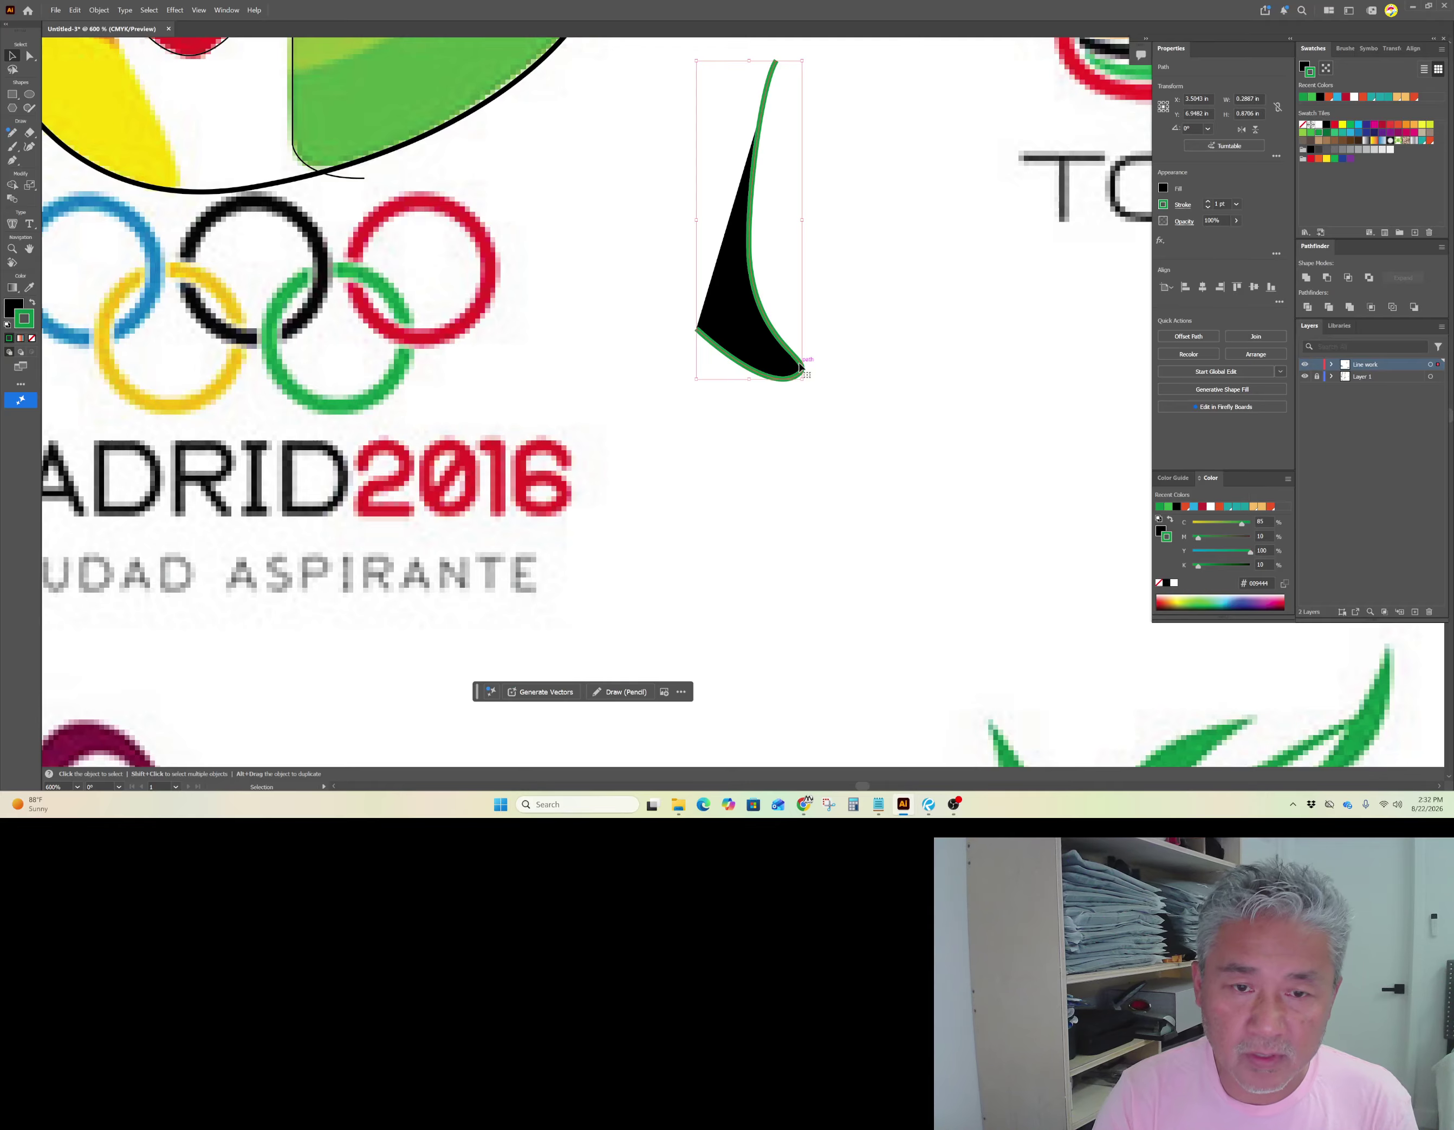
key(Delete)
scroll(784, 355, down, 2)
scroll(783, 355, down, 4)
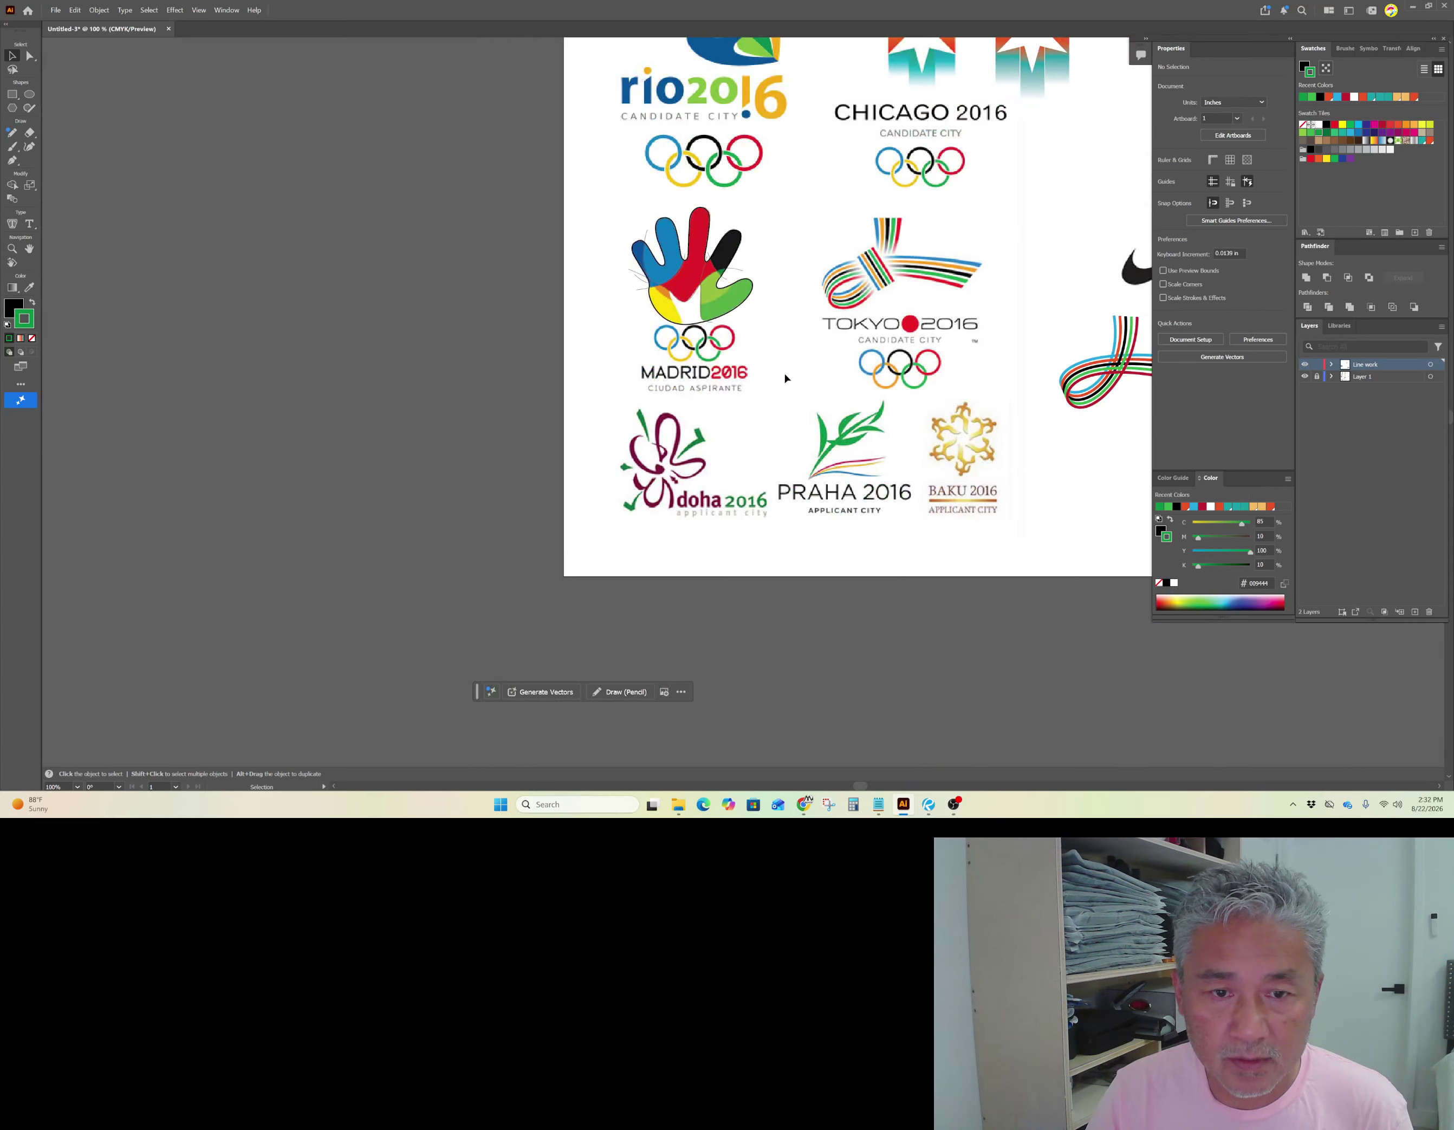
- Try Pathfinder's Intersect on the hand outline and its inner curves, and deselect them
scroll(785, 376, up, 1)
scroll(774, 373, up, 2)
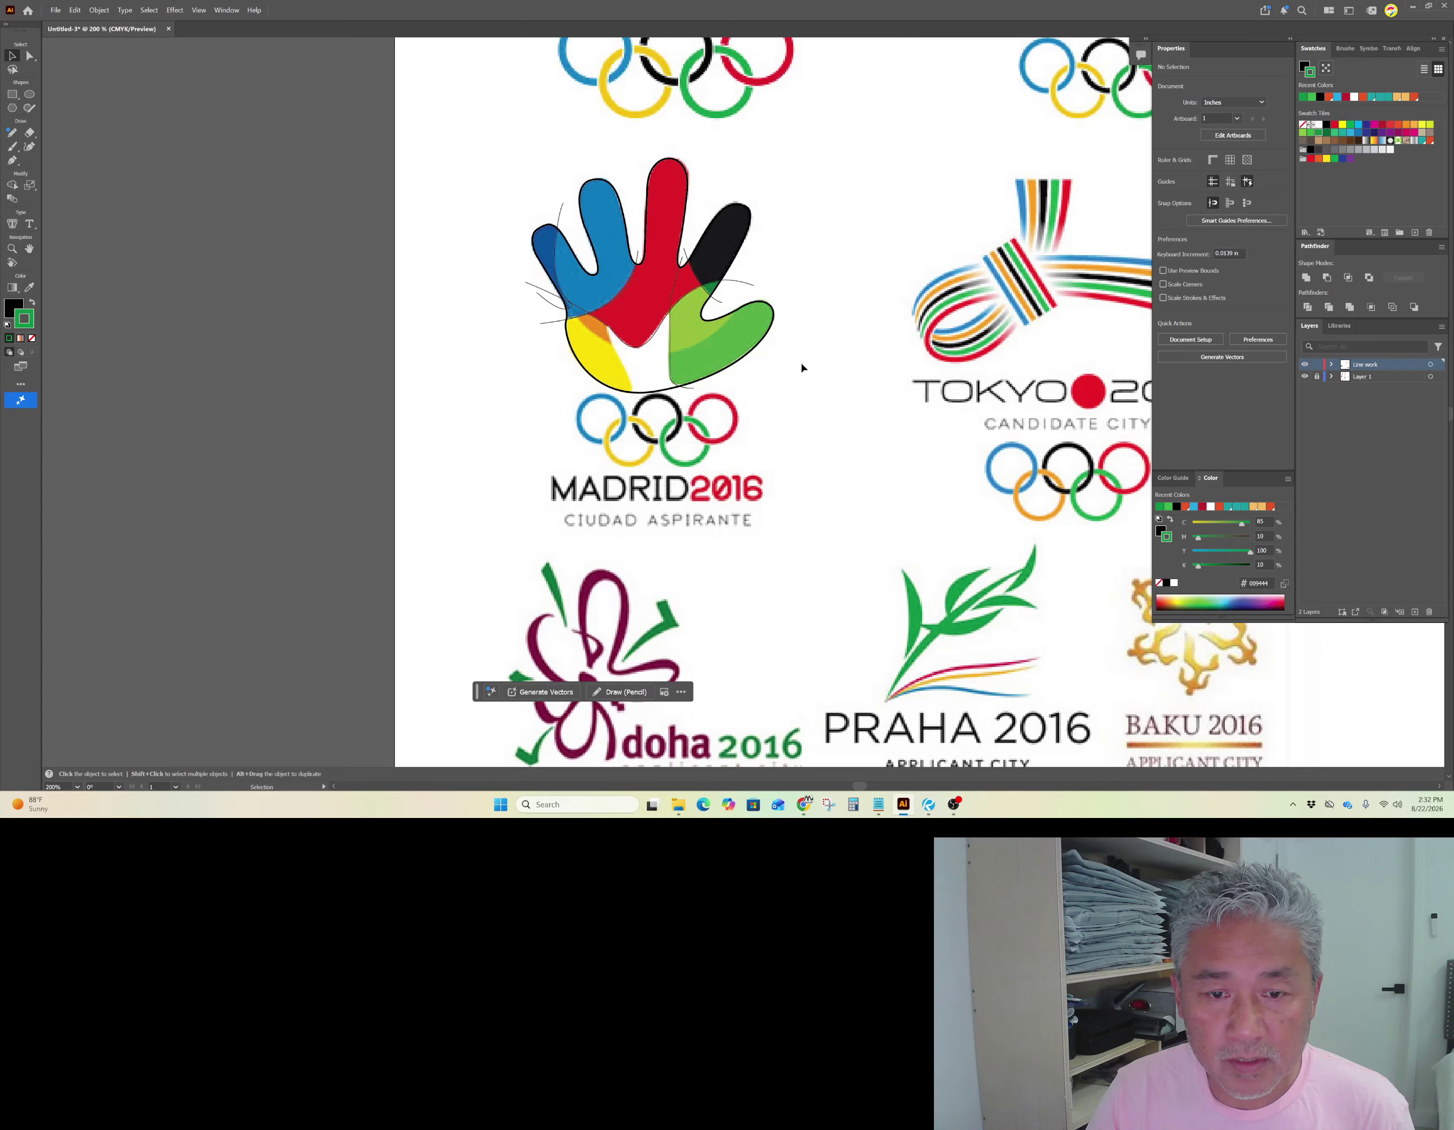
drag(490, 183, 491, 184)
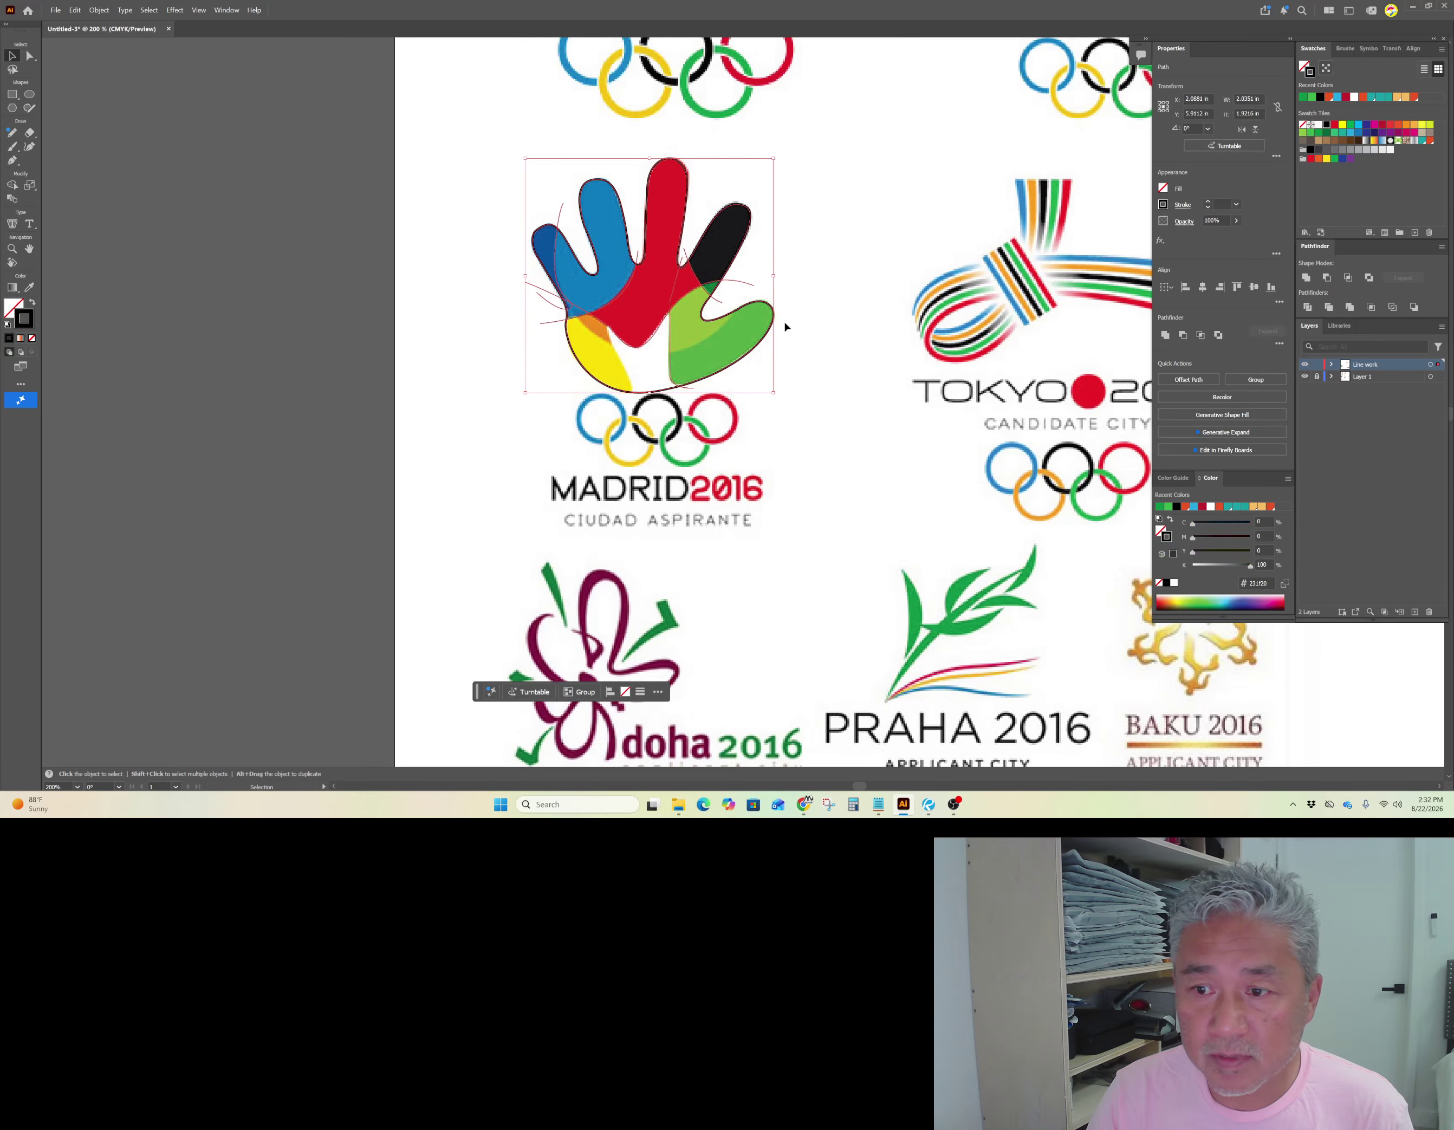
click(1201, 334)
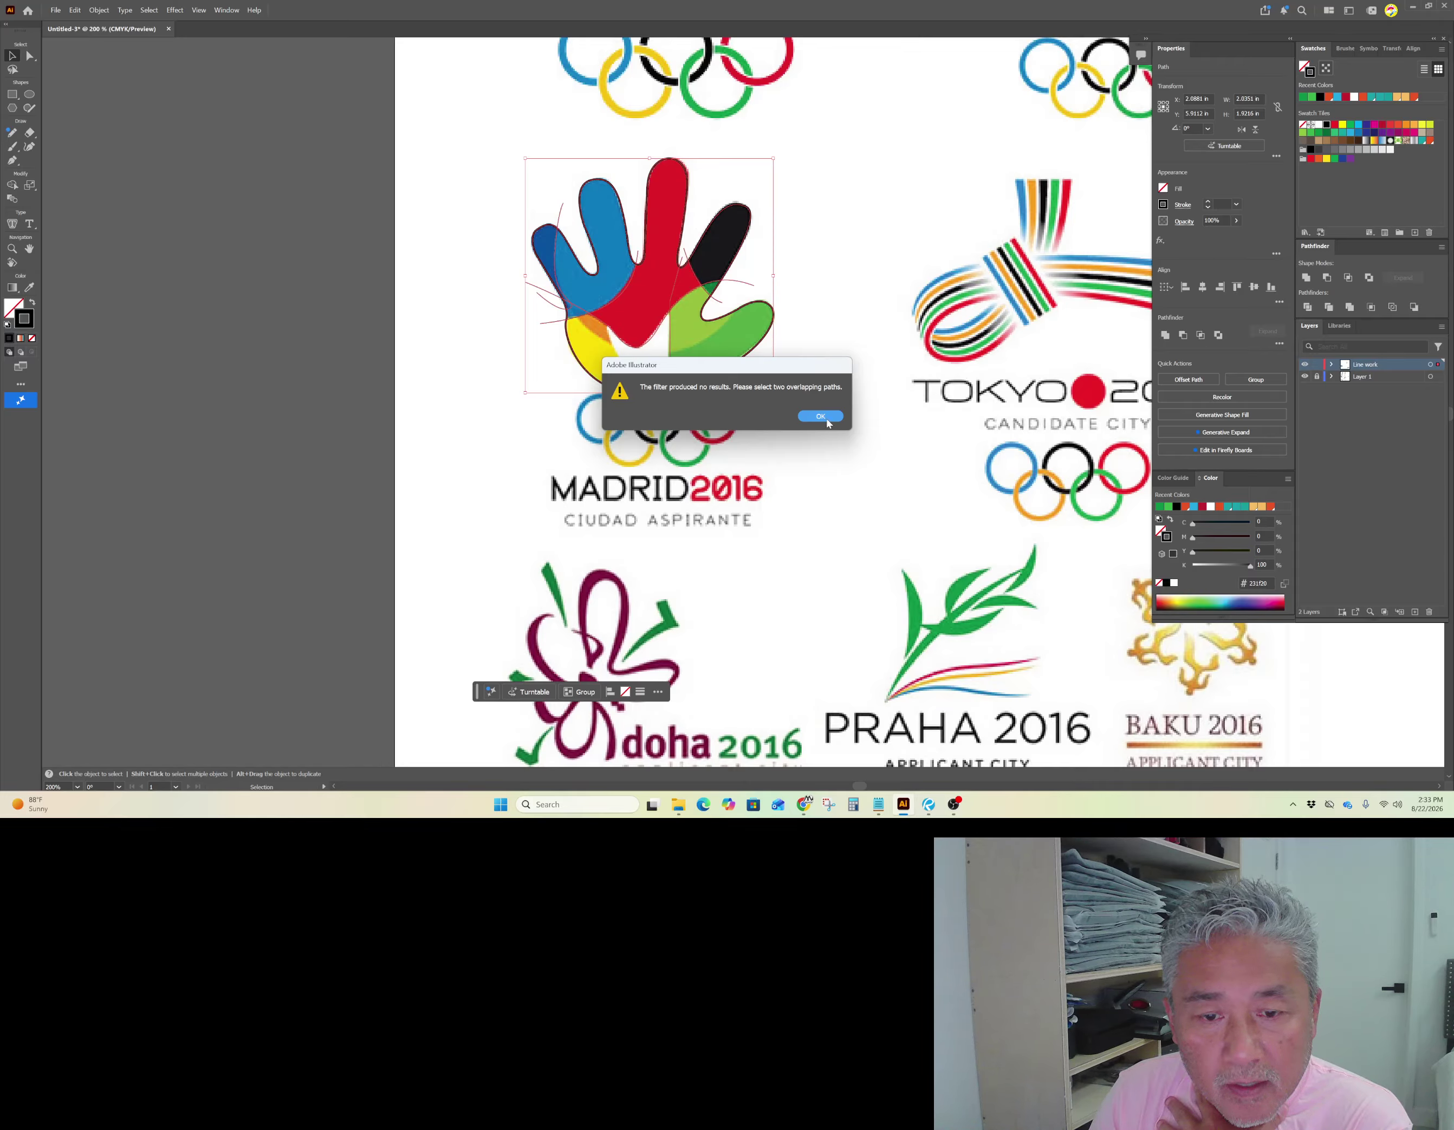
click(822, 417)
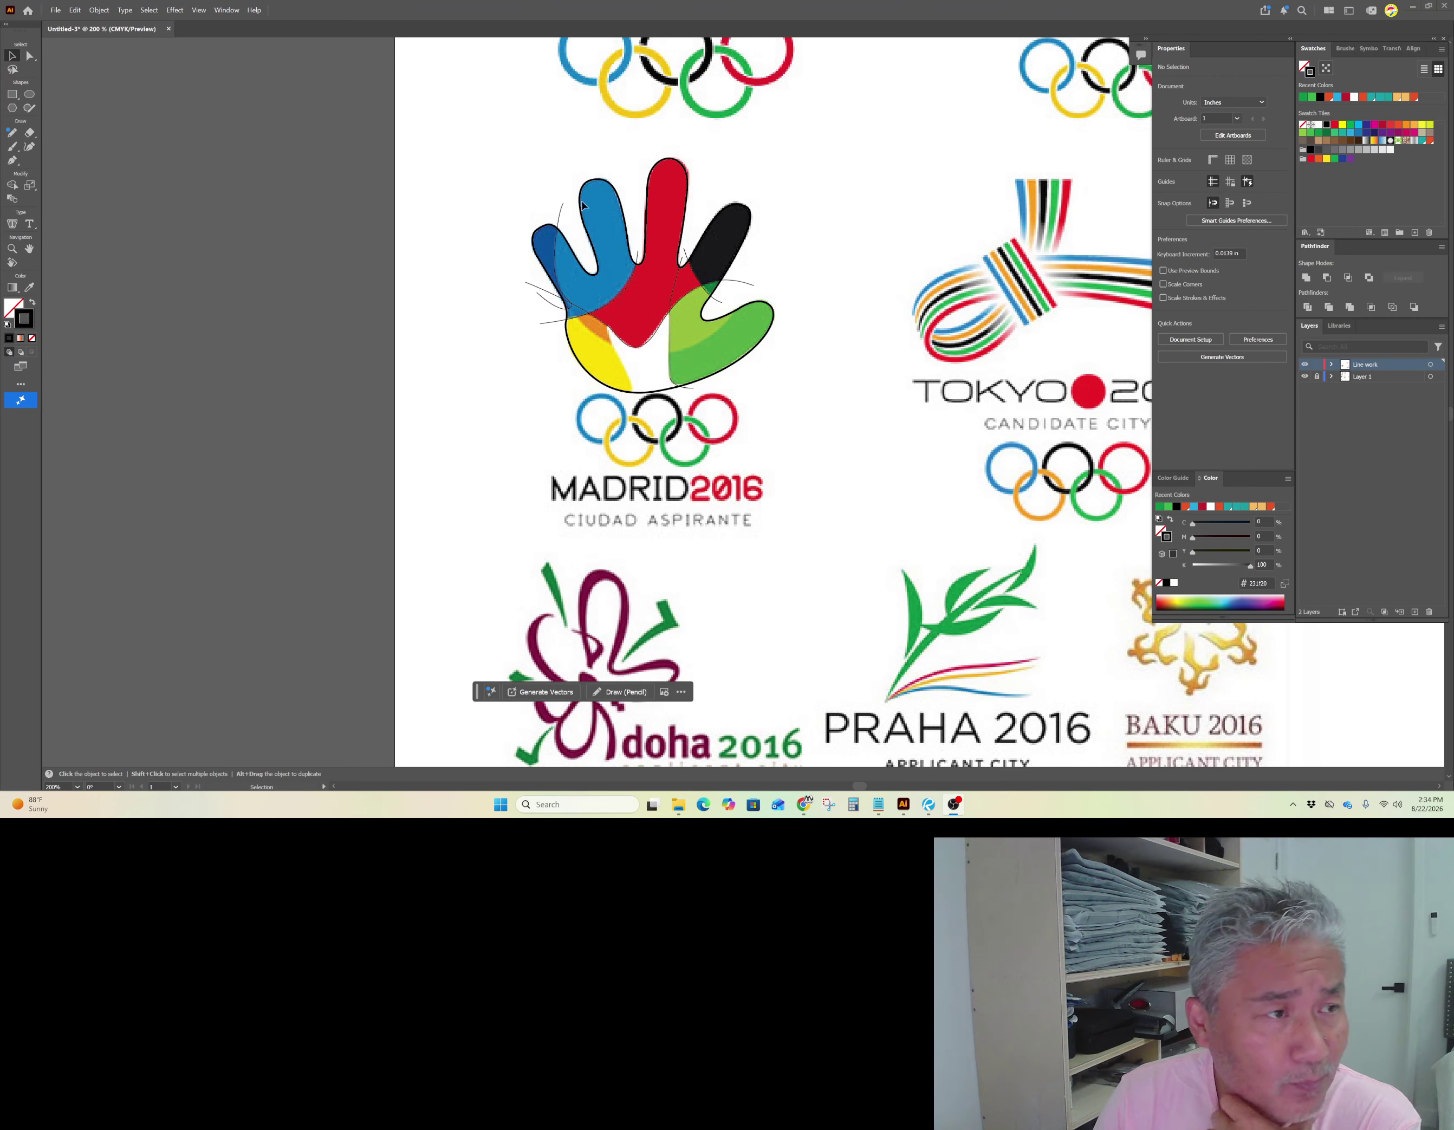
click(259, 174)
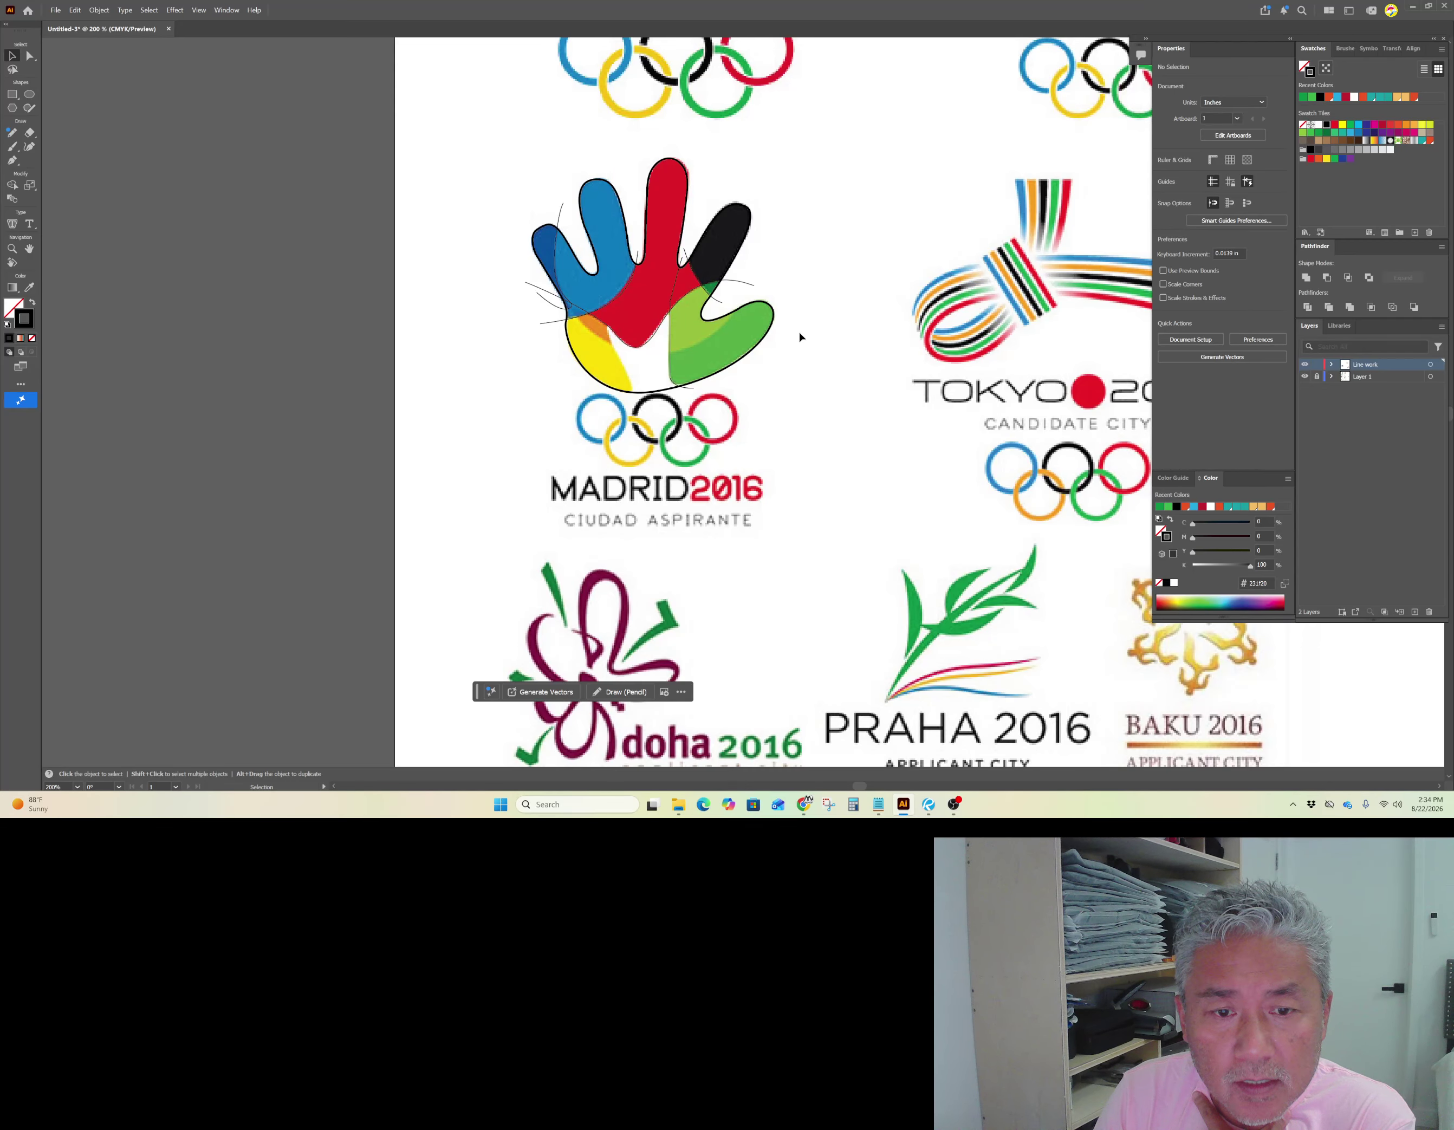
- Check that Pathfinder is enabled in the workspace, and try its Divide operation with nothing selected
drag(489, 213, 486, 210)
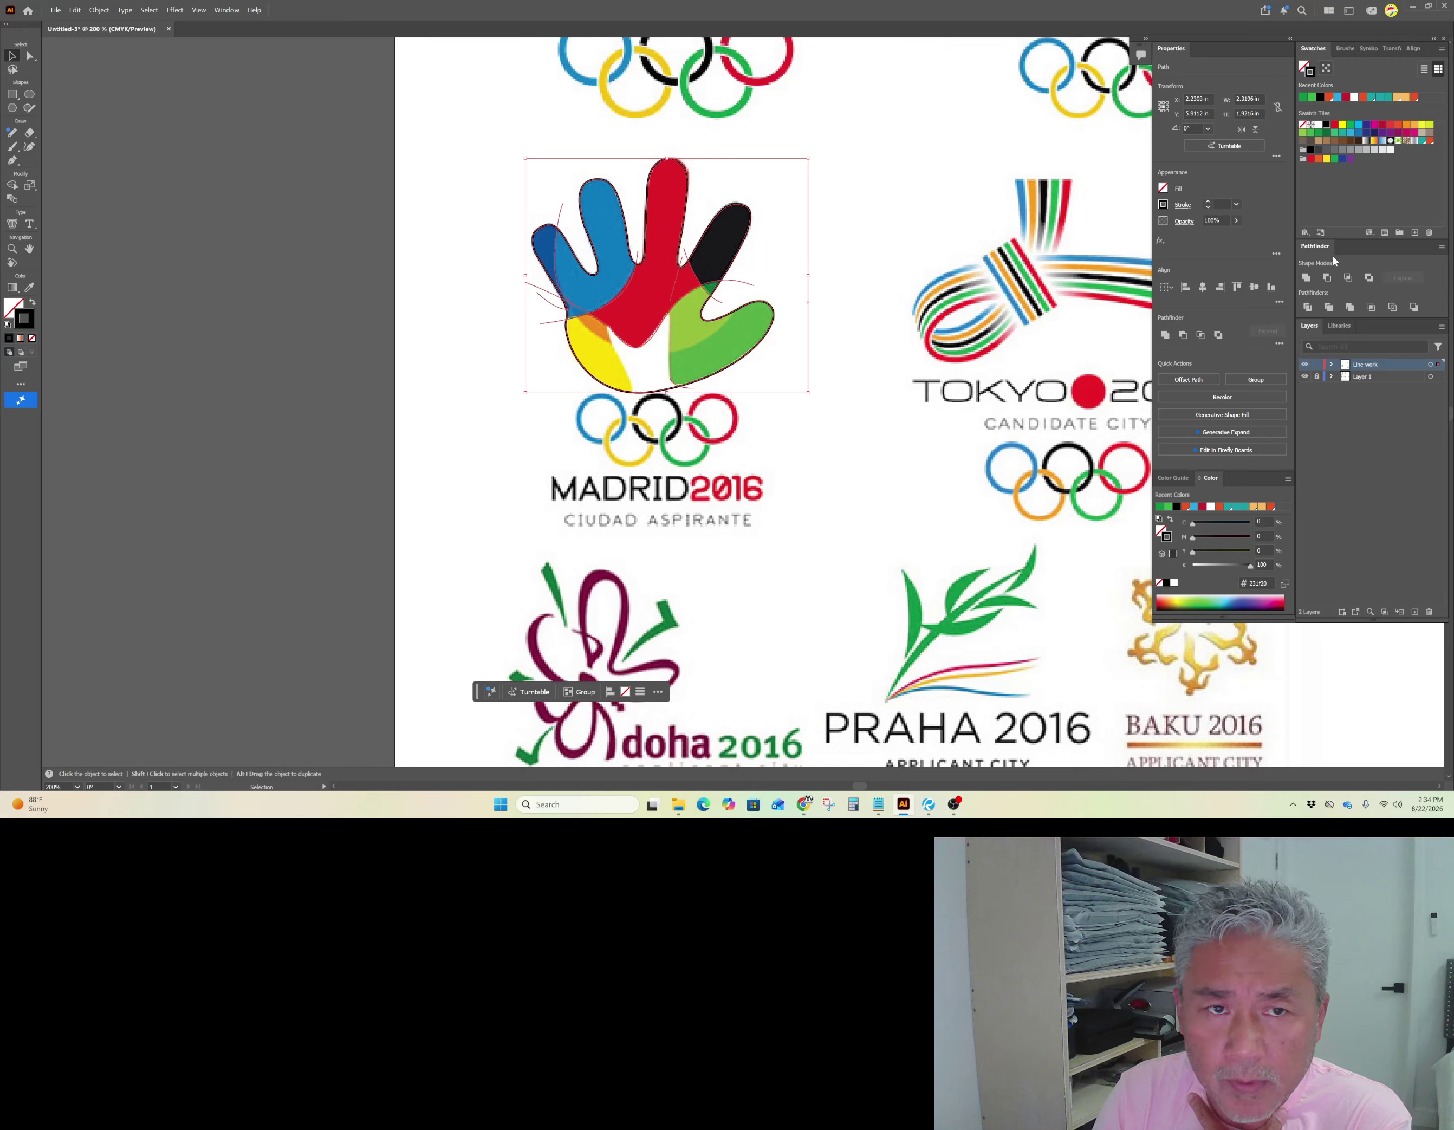
click(228, 11)
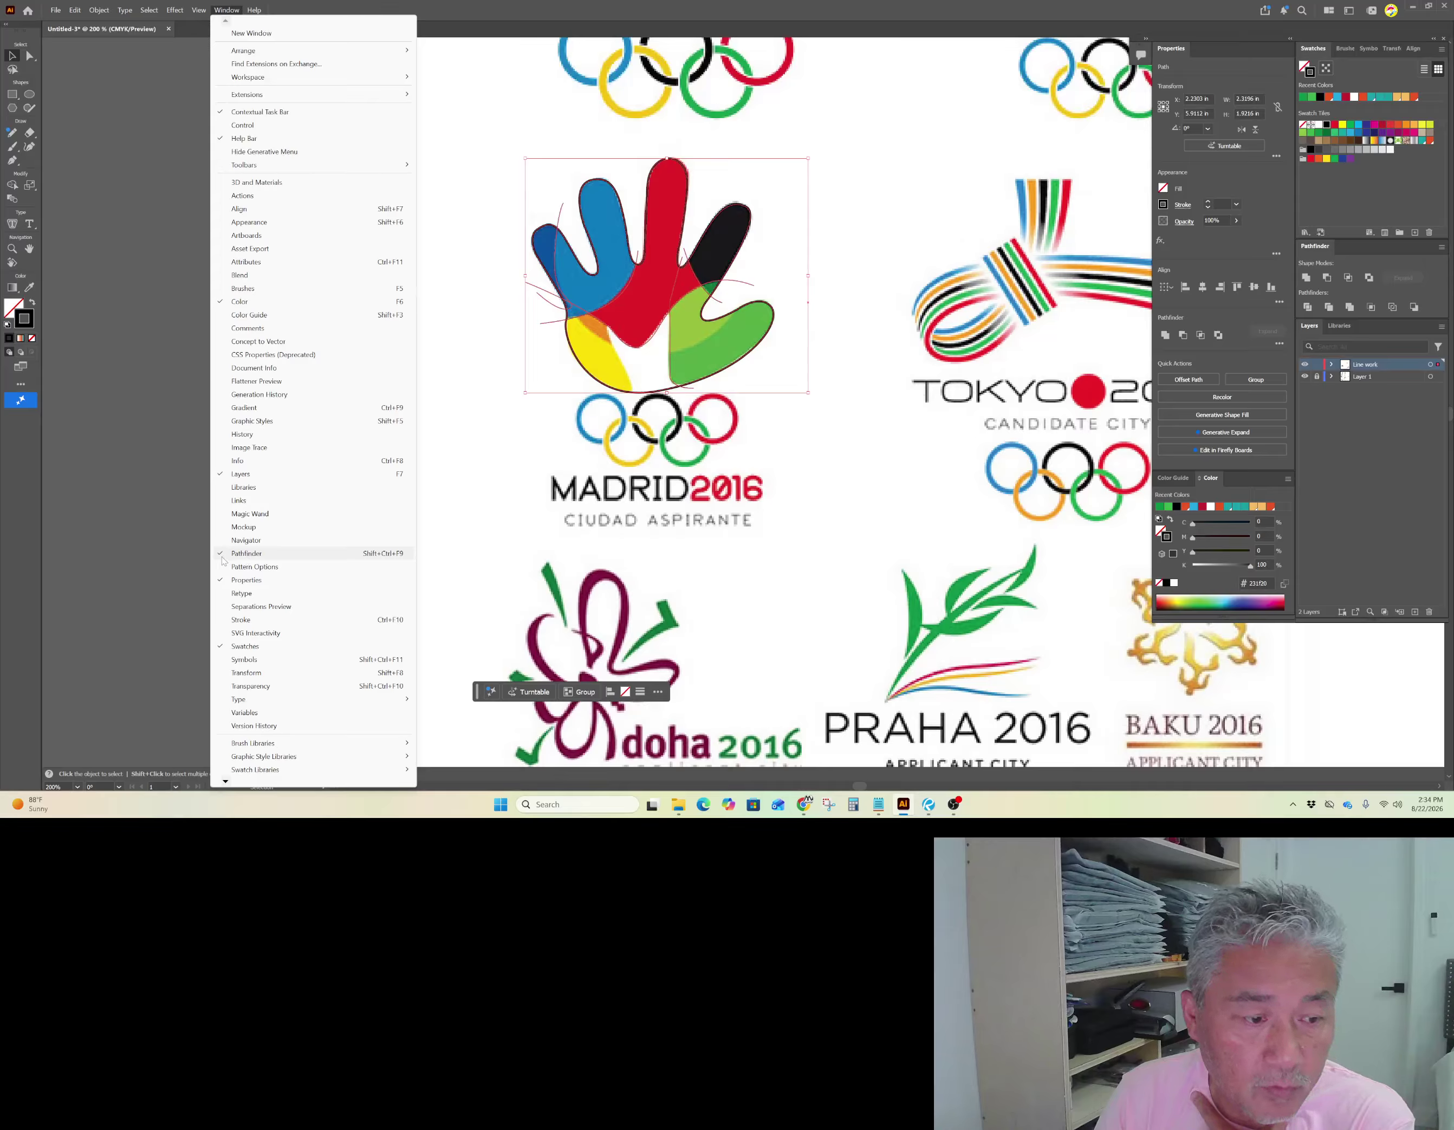
click(849, 513)
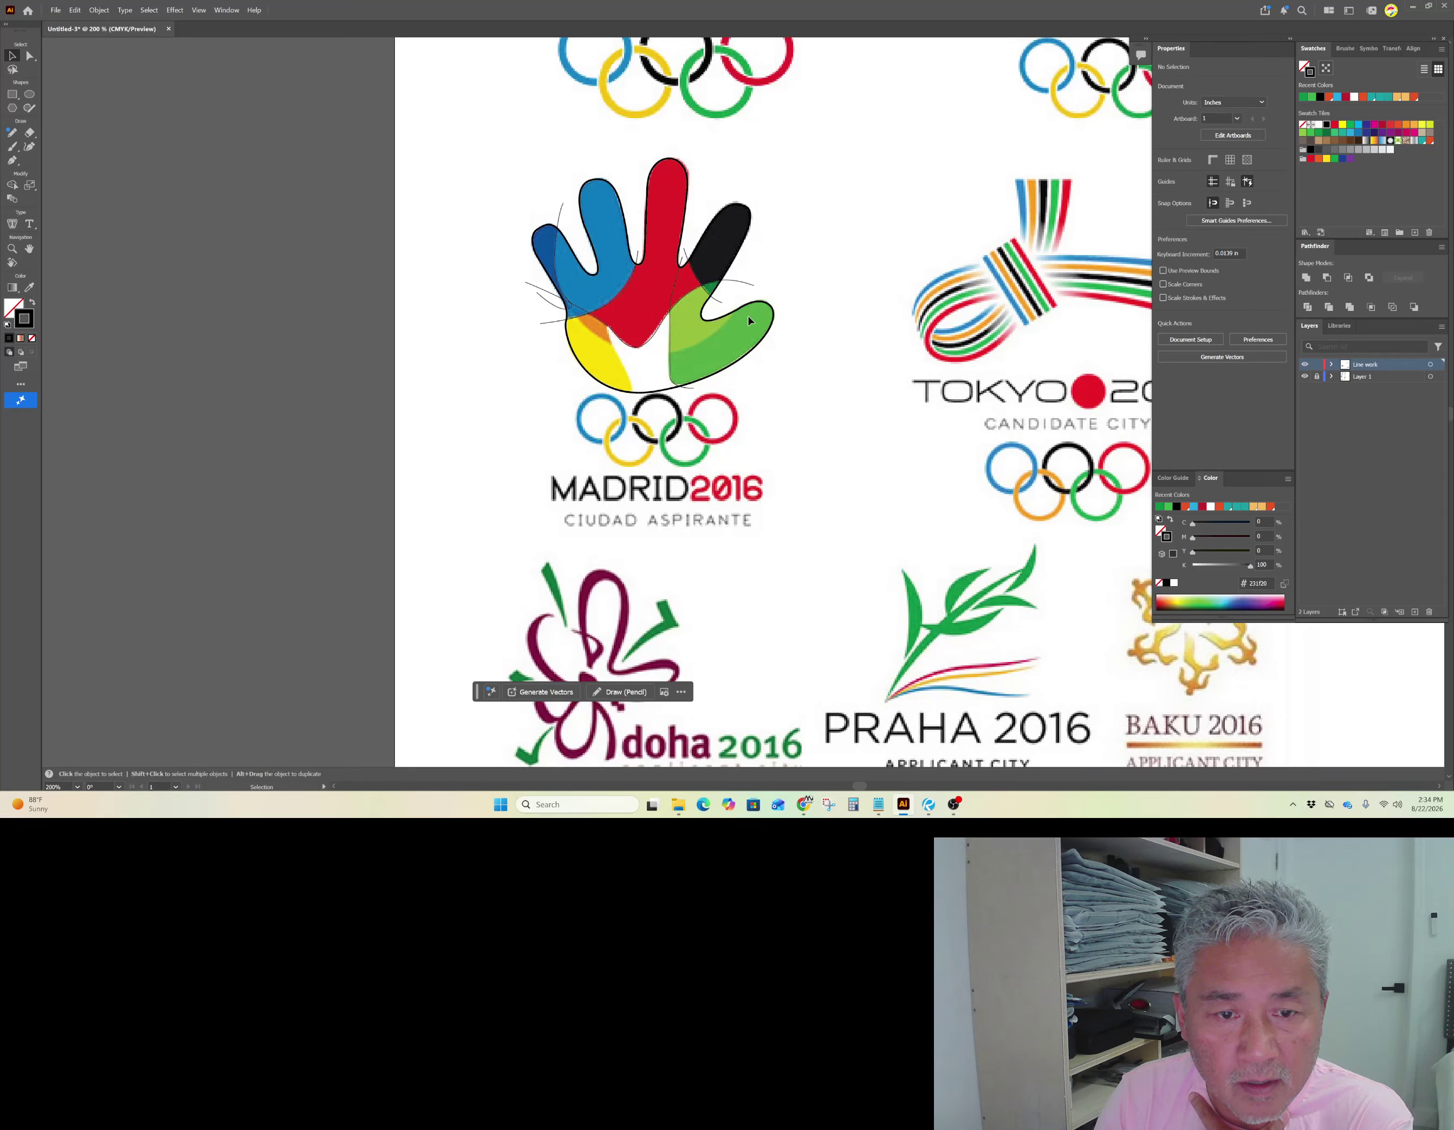
click(1309, 309)
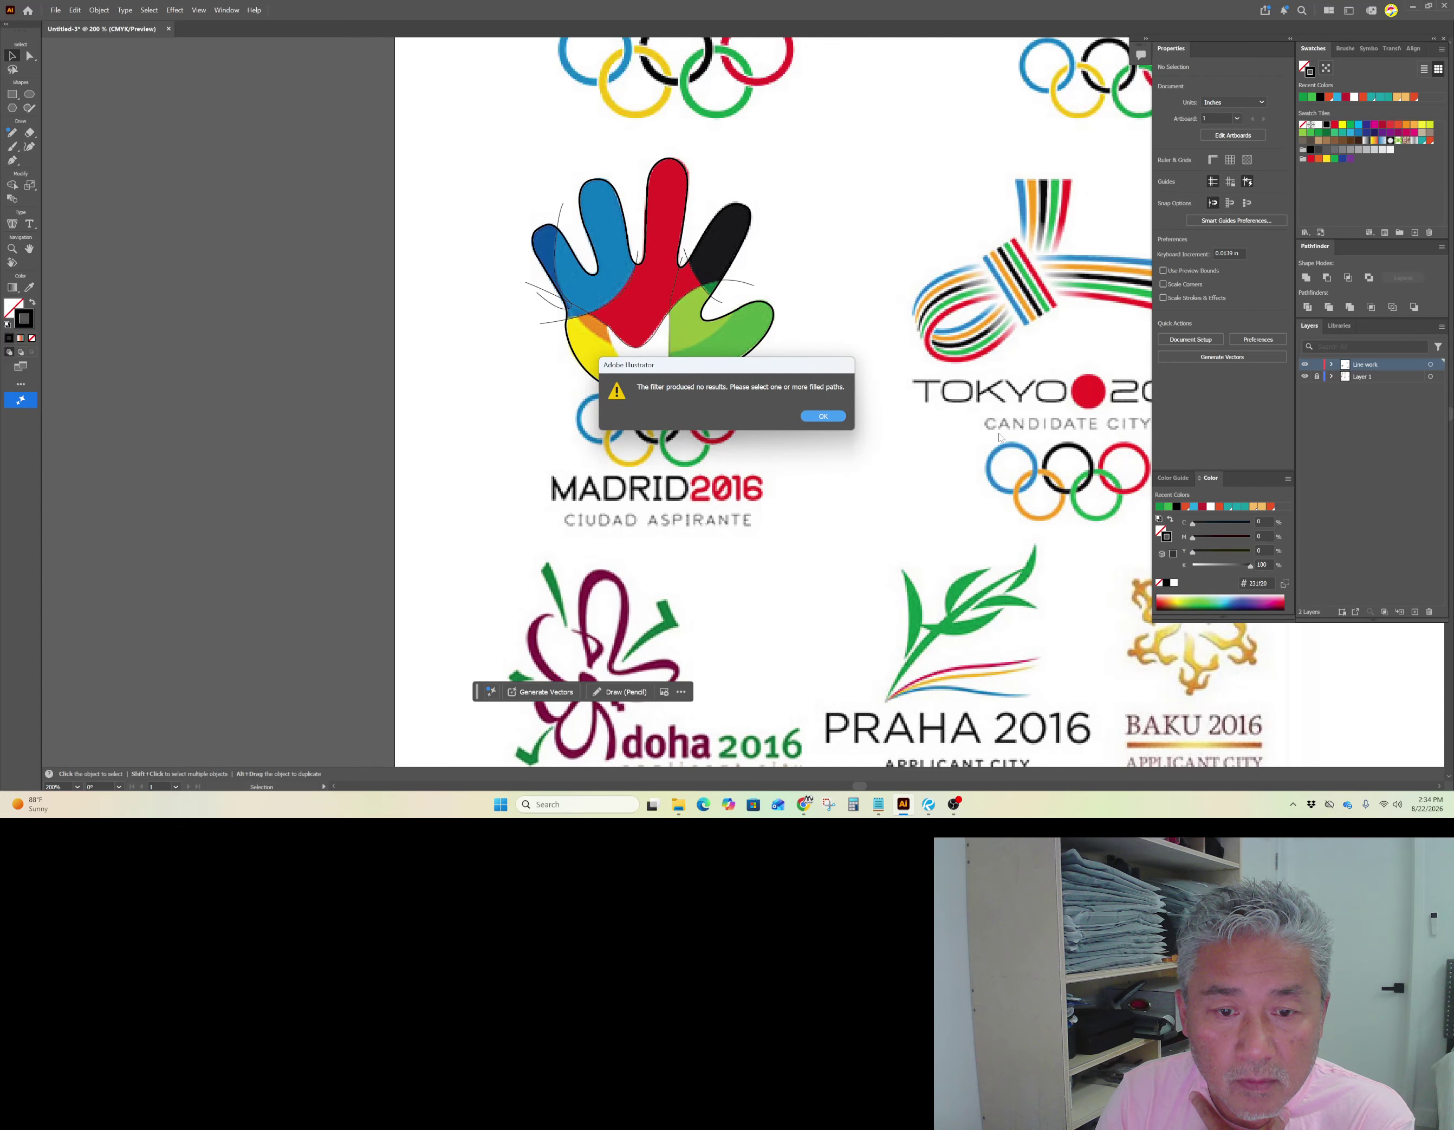
click(822, 417)
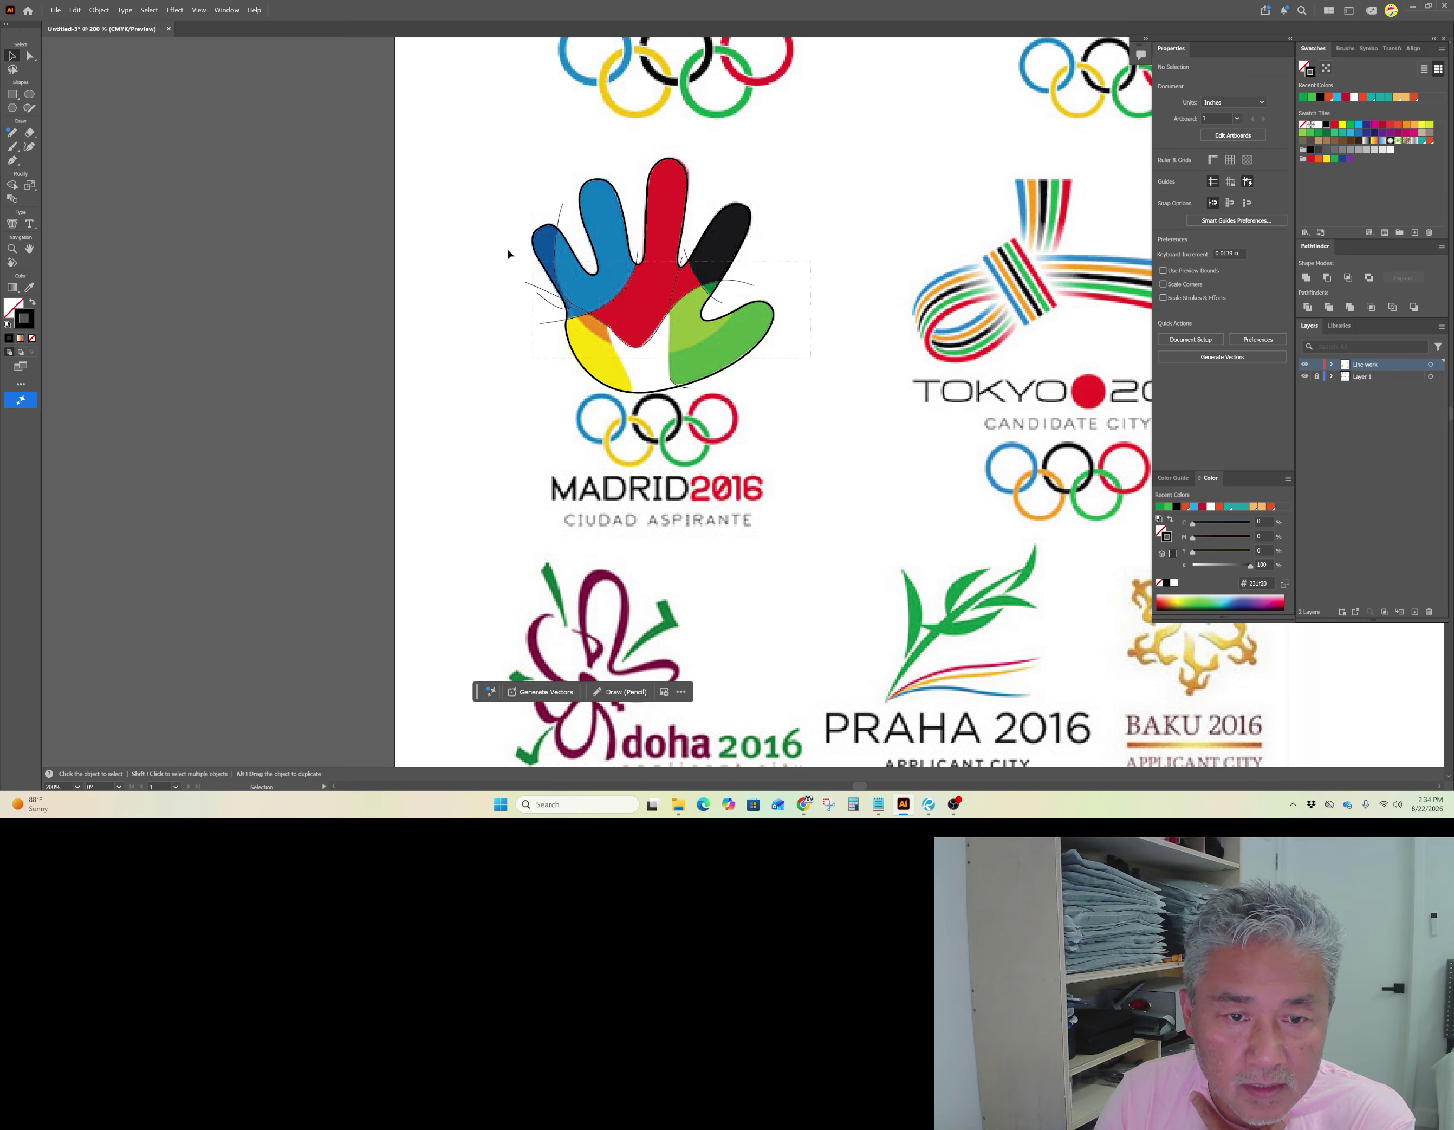
- Select all of the hand line work, split it into separate shapes with Pathfinder's Divide, and deselect it
key(ctrl+a)
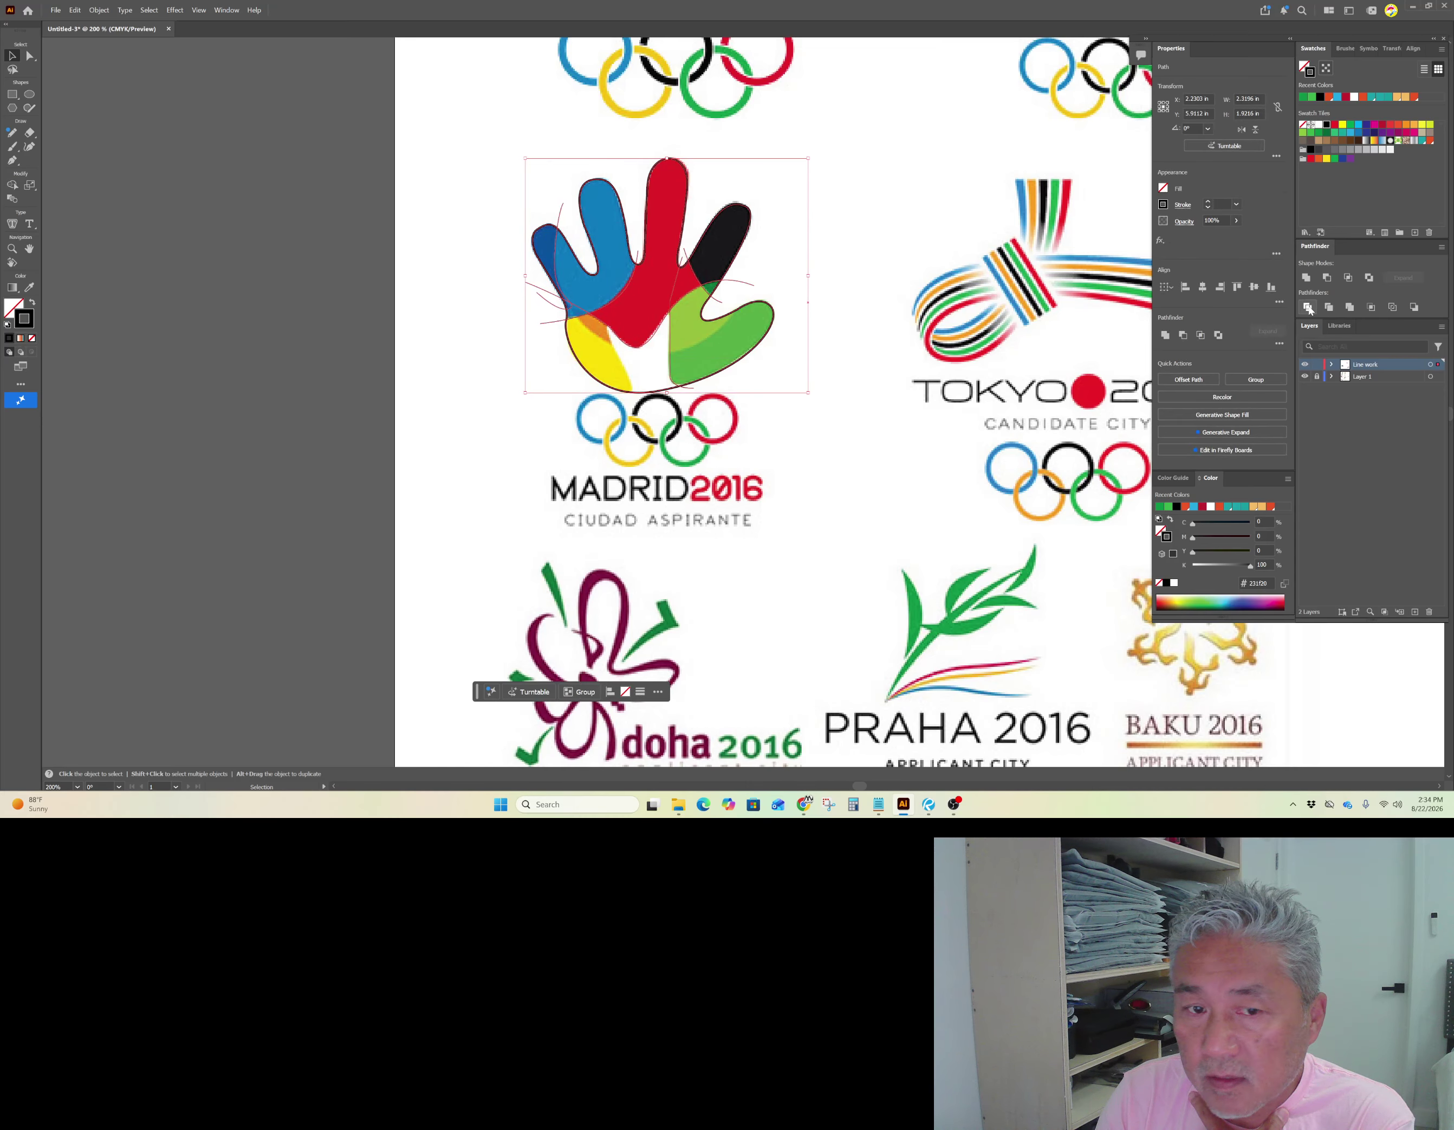
click(1309, 309)
click(820, 422)
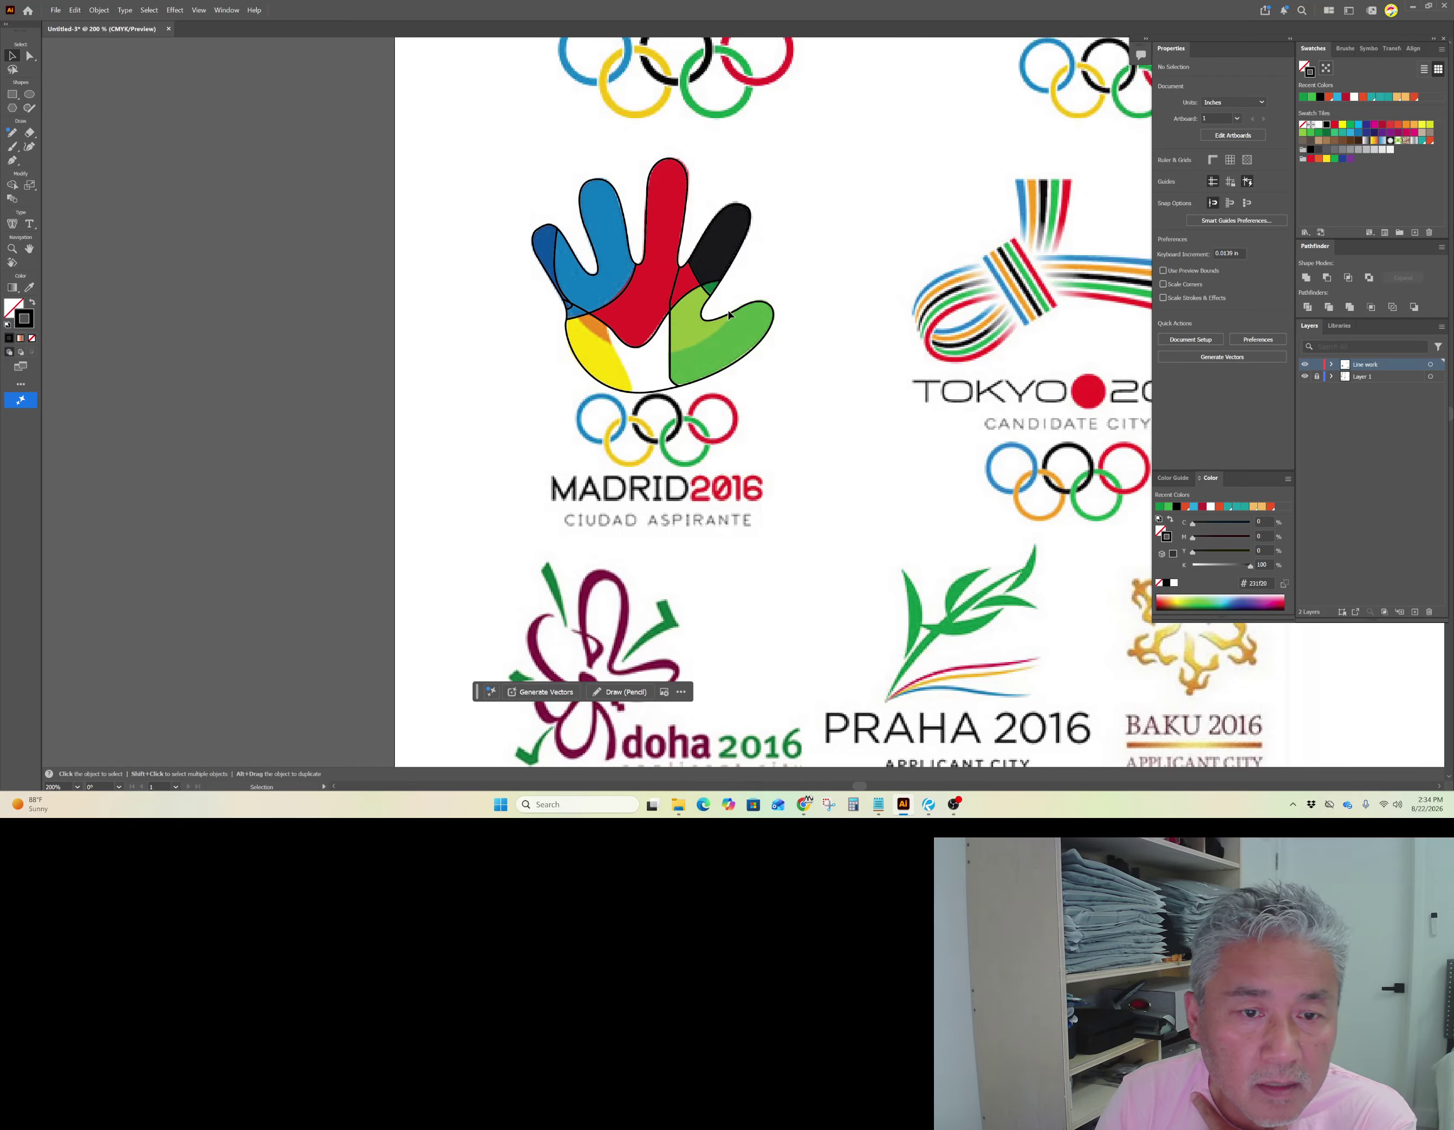
- Ungroup the divided hand shapes and deselect them
scroll(673, 328, left, 2)
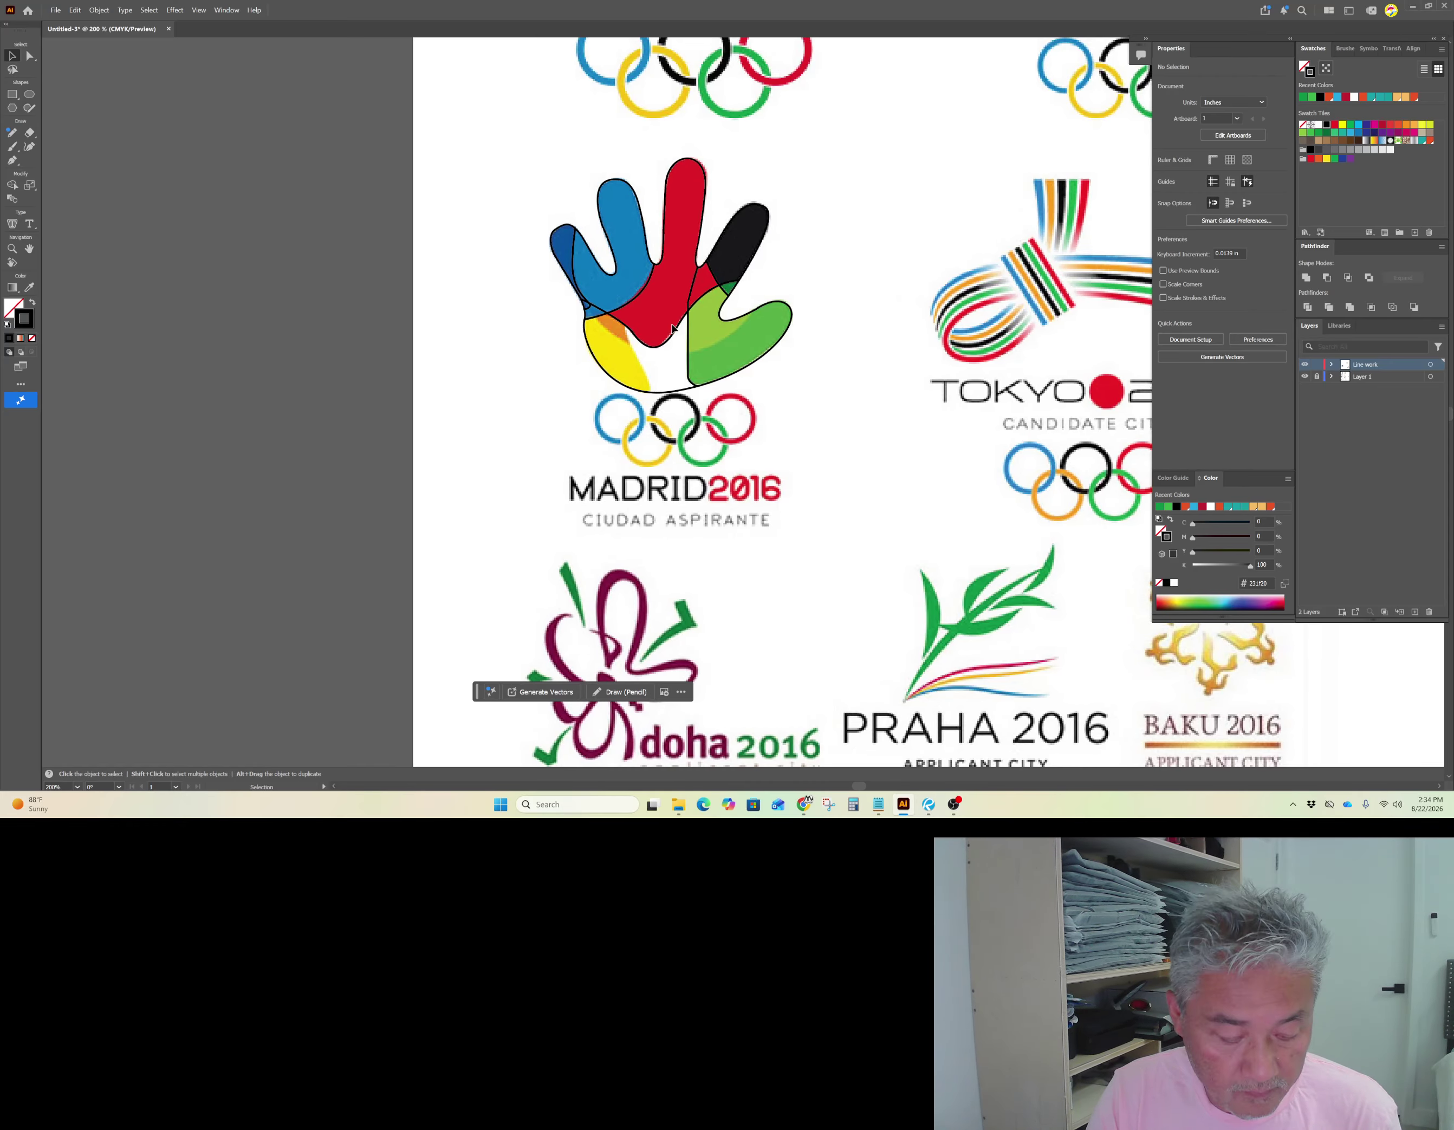
scroll(672, 328, up, 3)
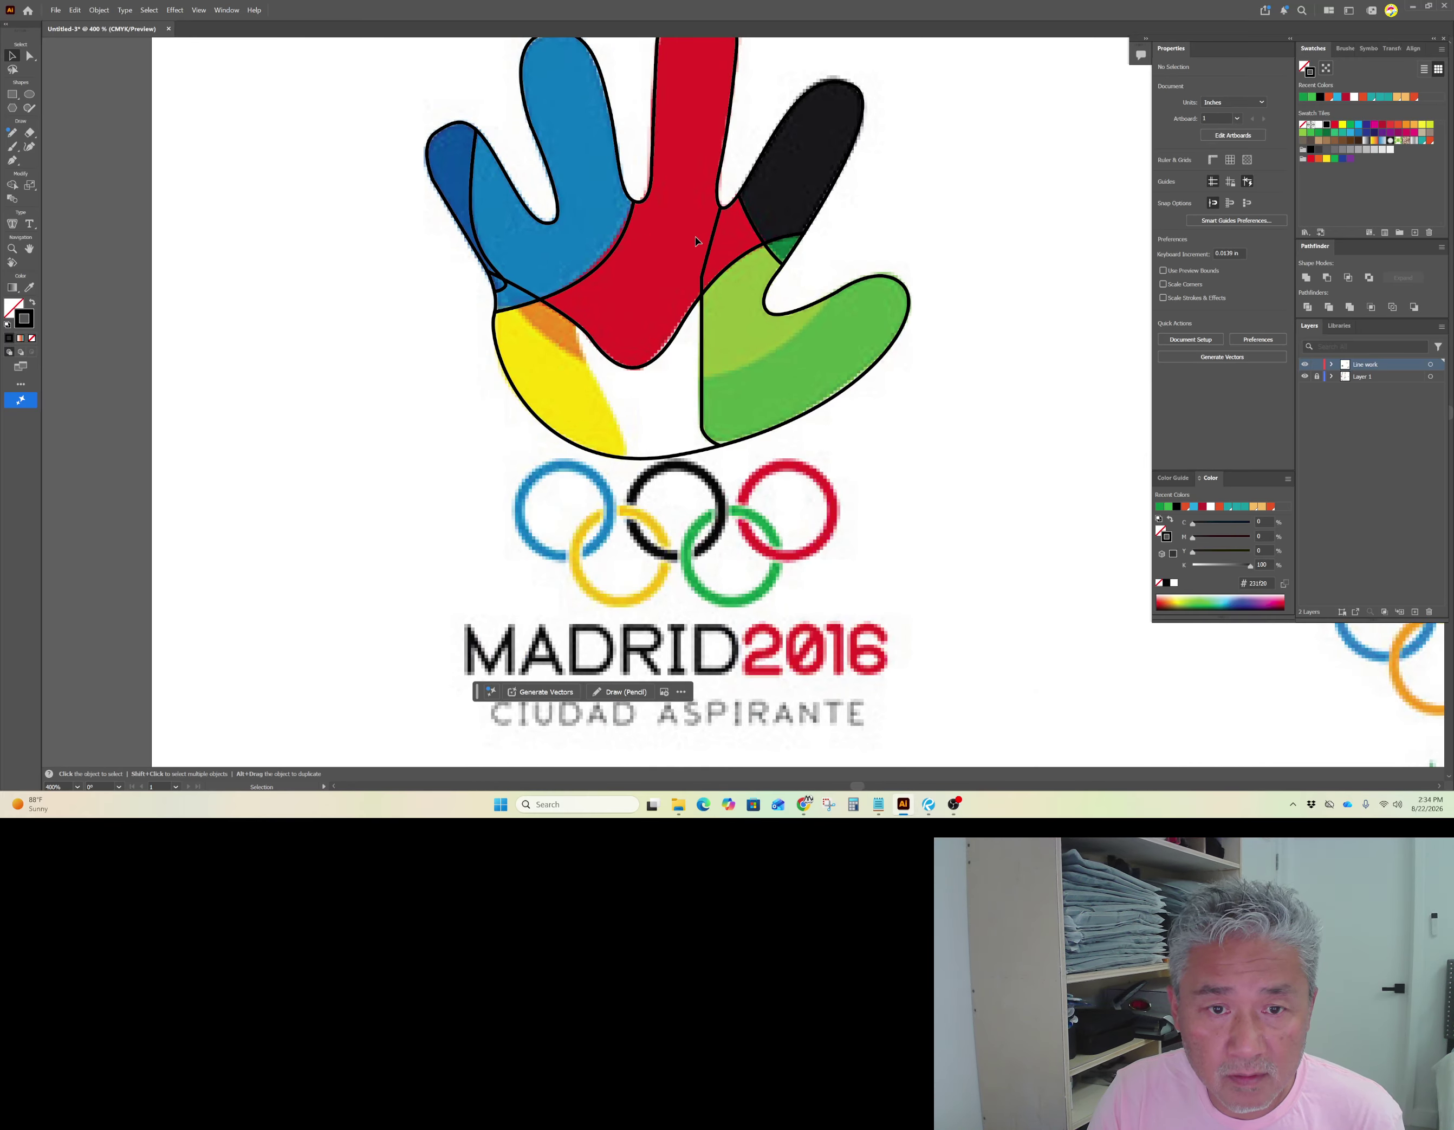
click(693, 253)
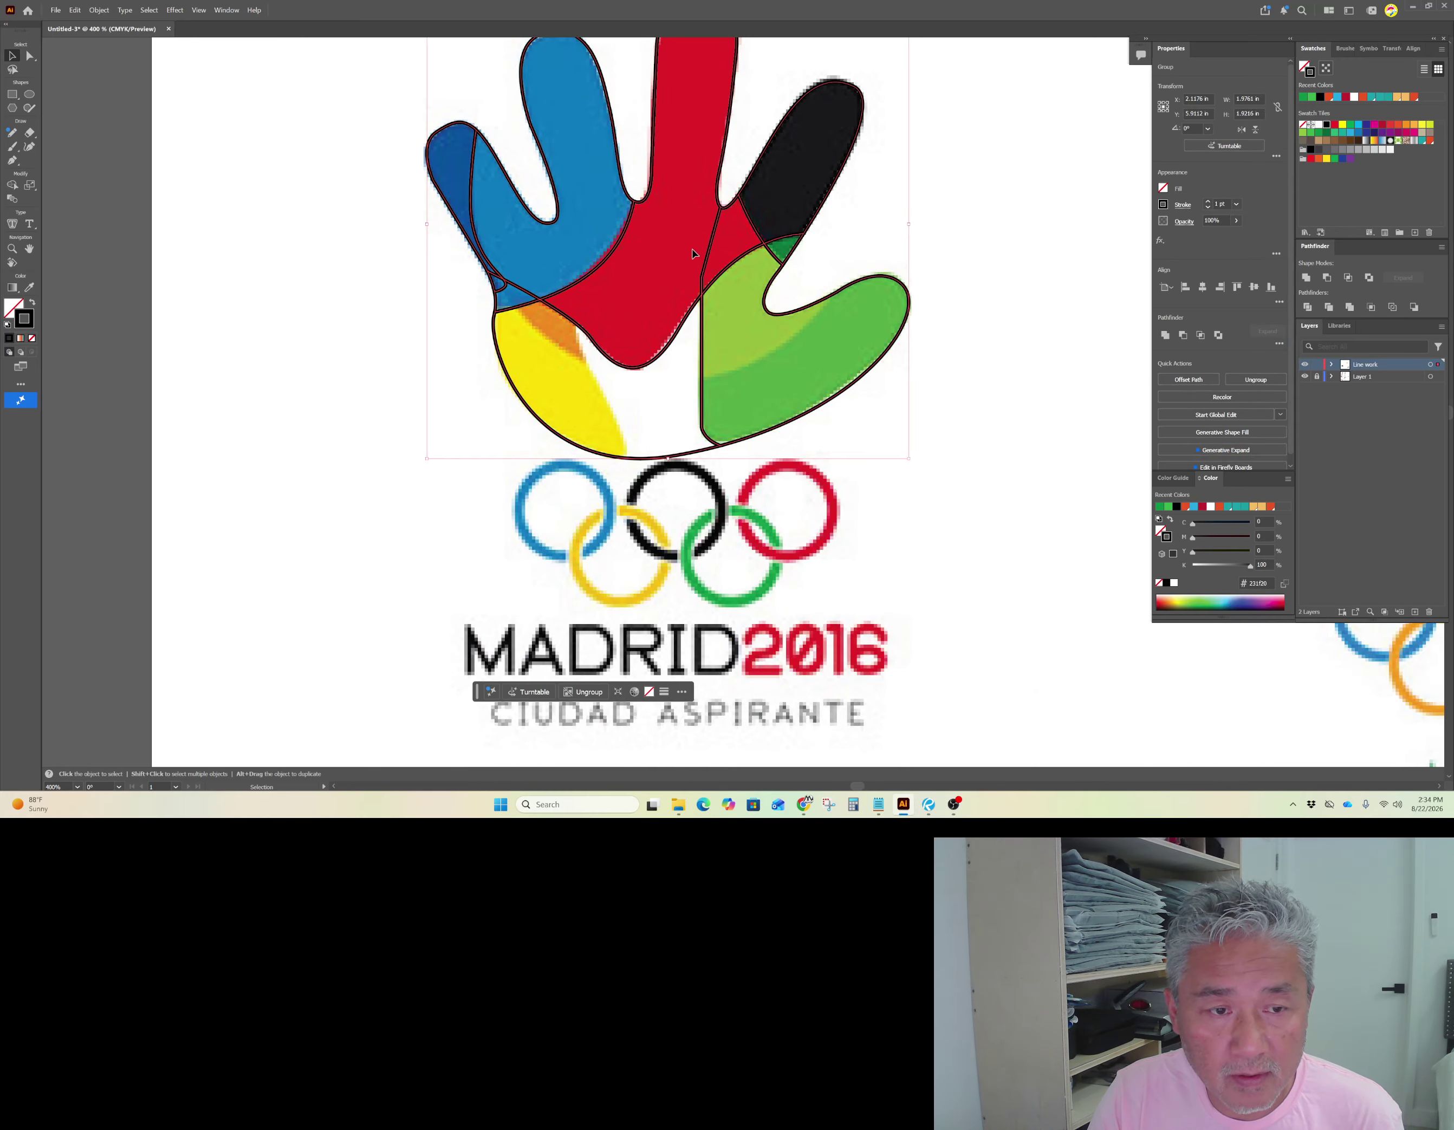
scroll(691, 262, up, 3)
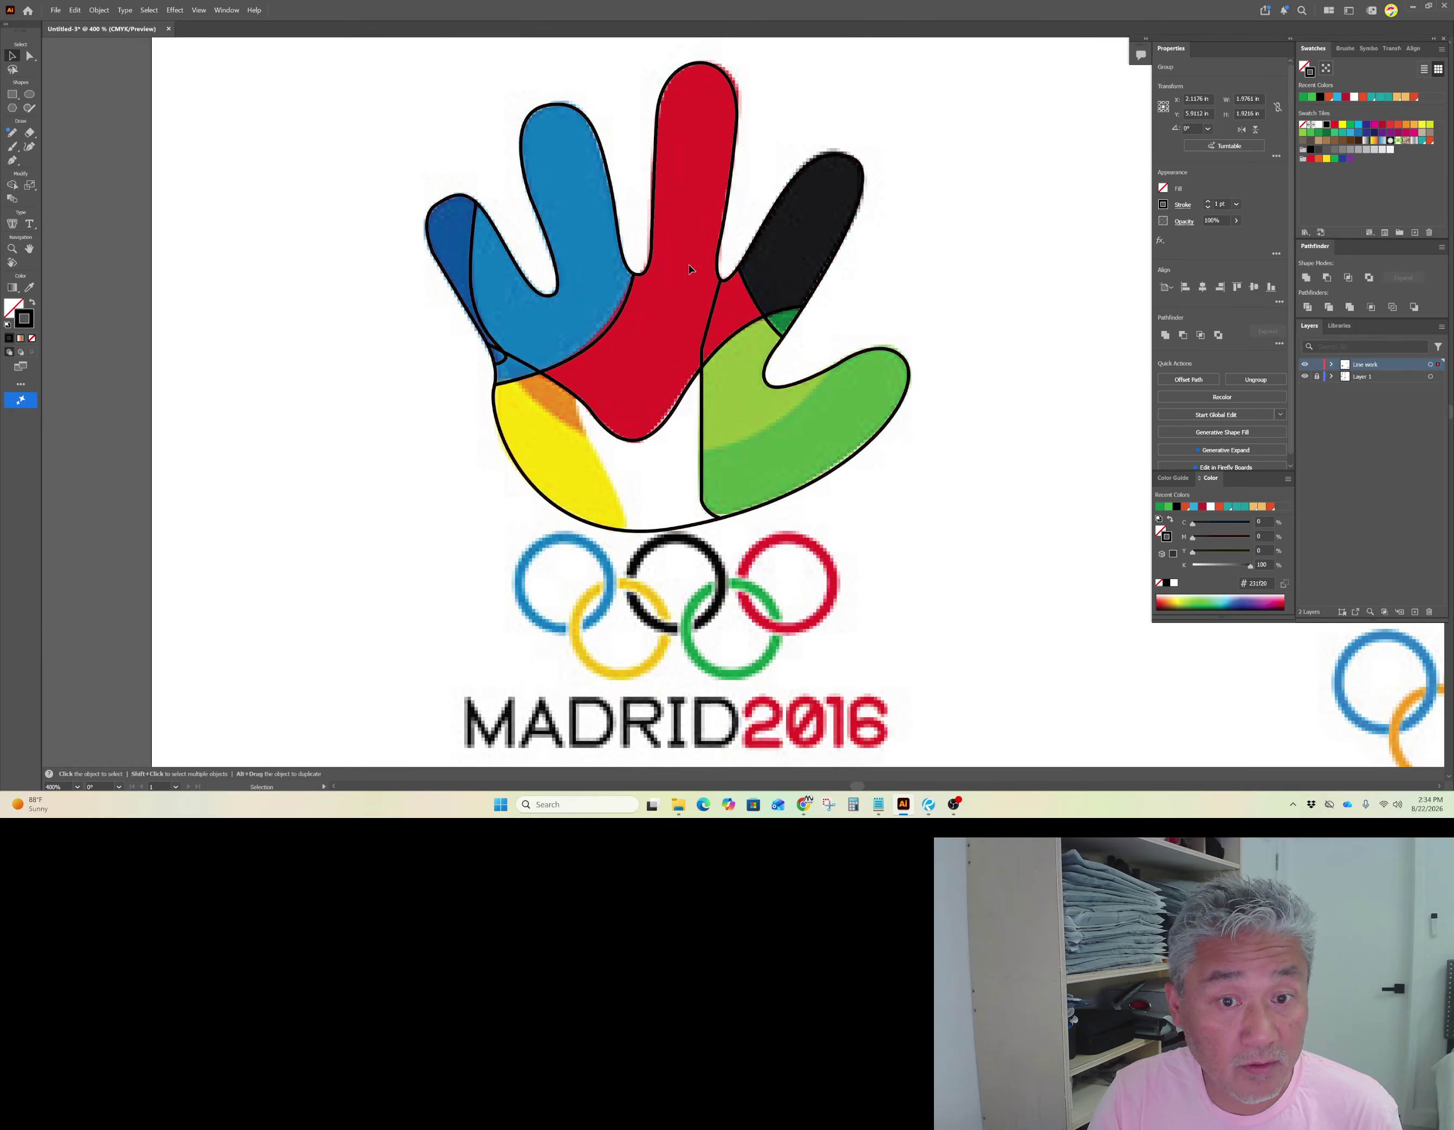
scroll(689, 269, up, 1)
right_click(693, 266)
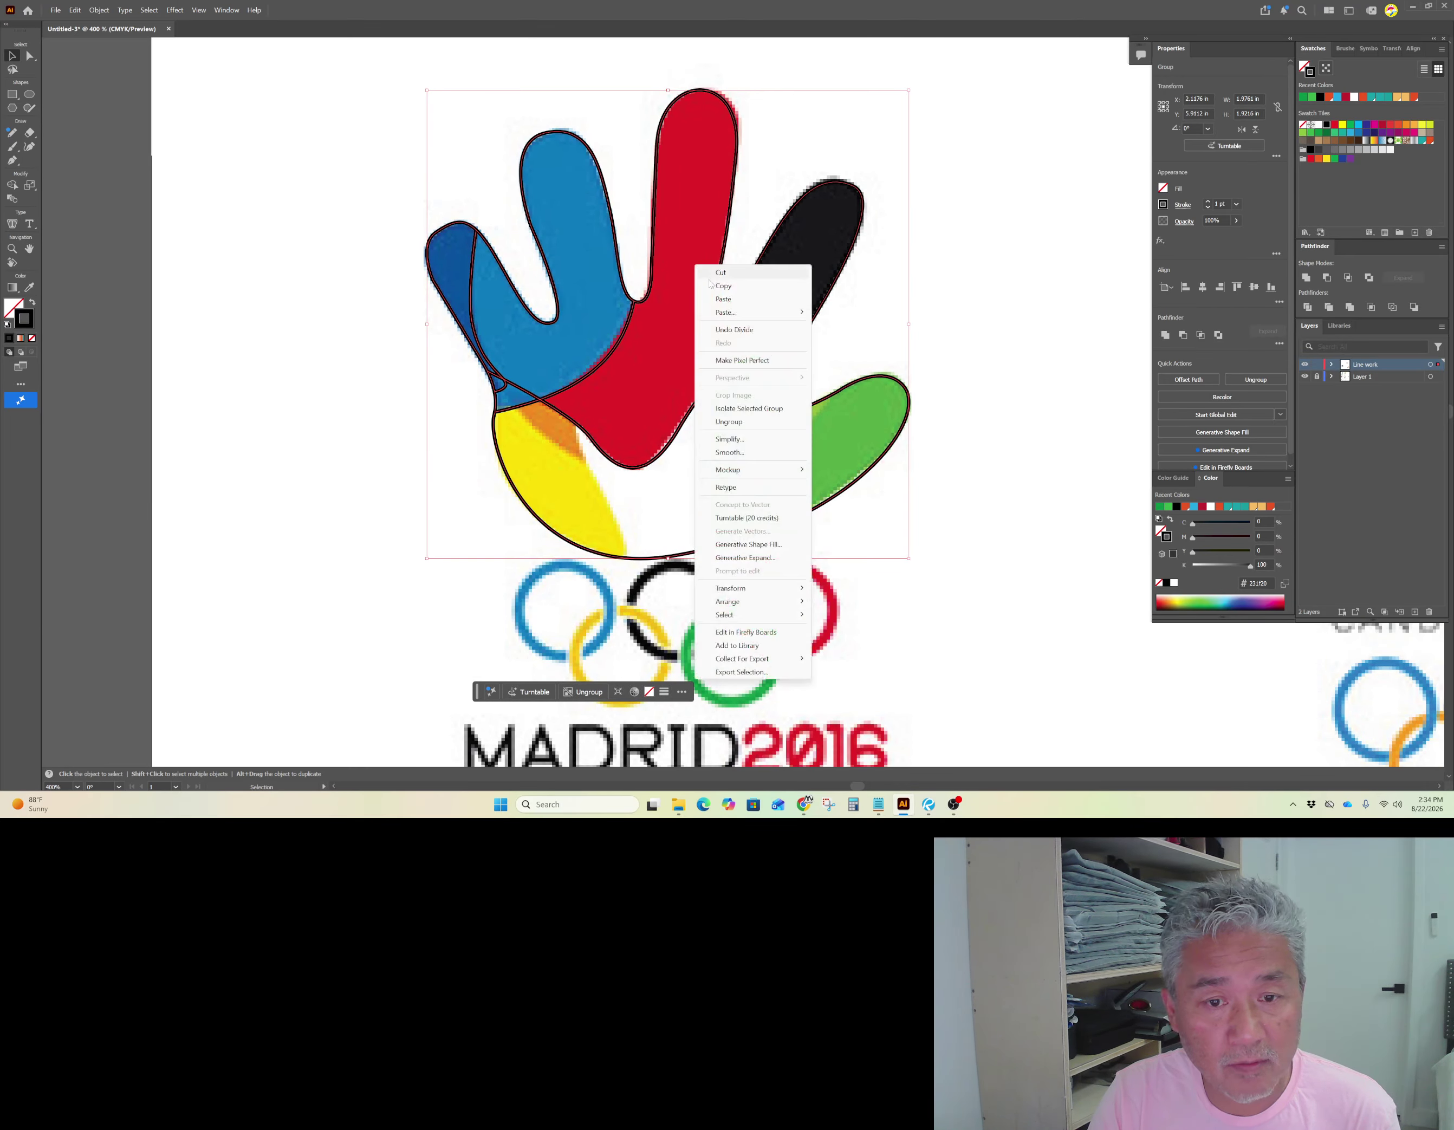
click(739, 423)
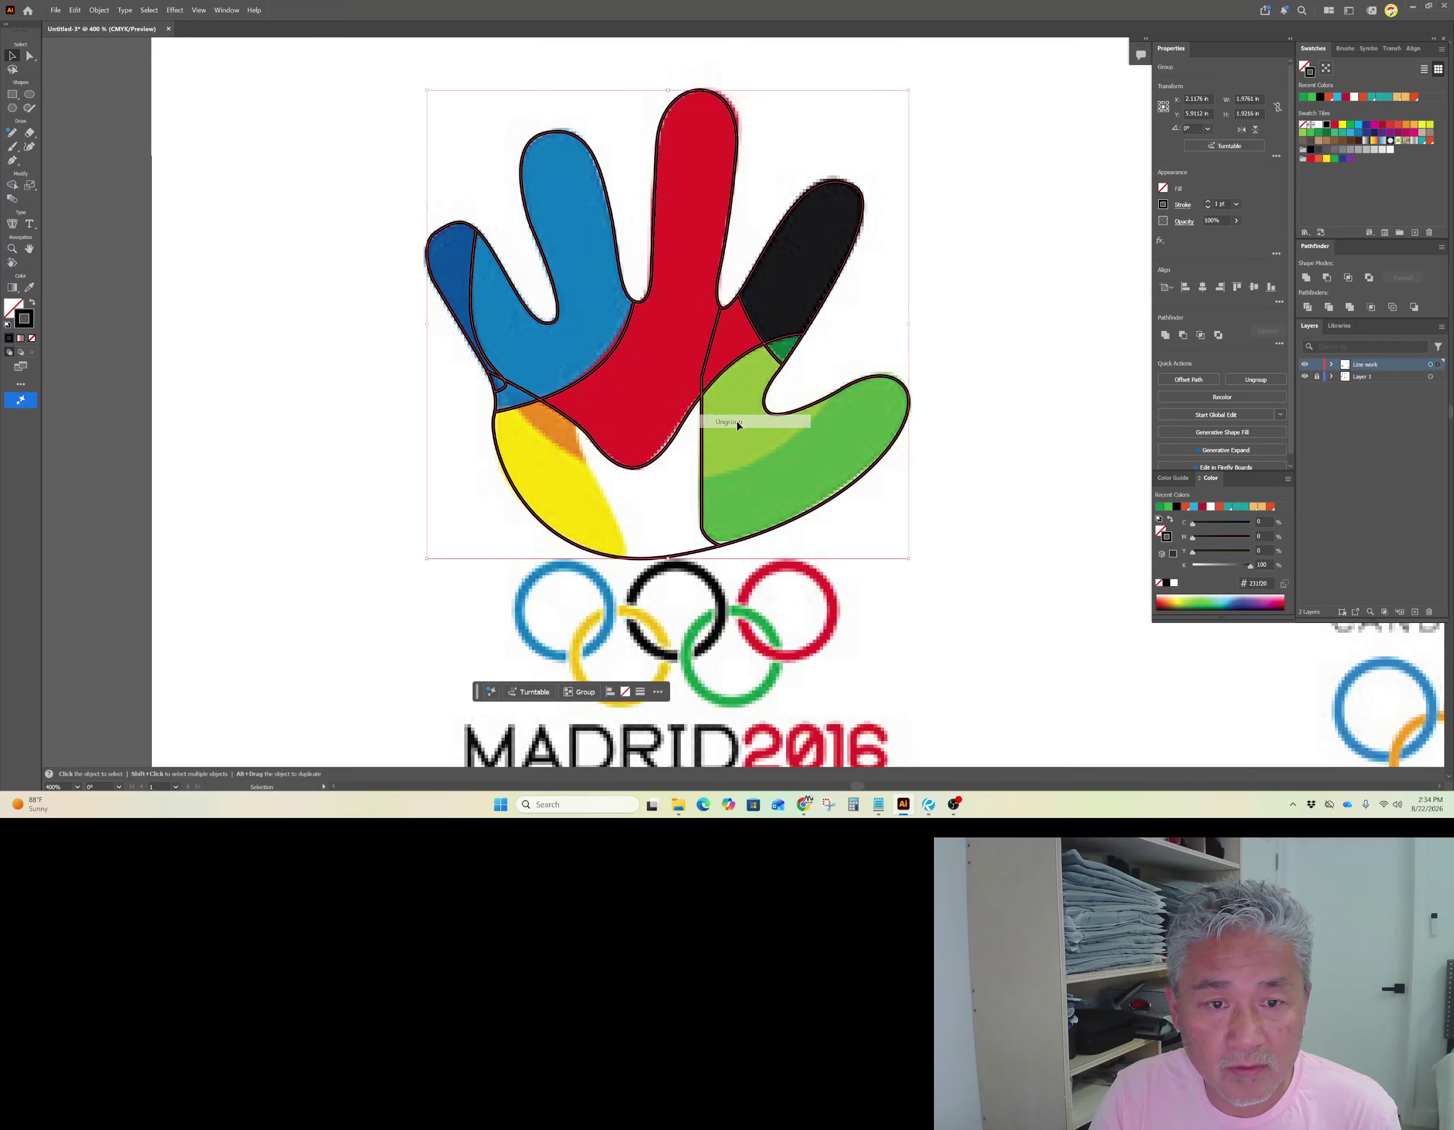
click(997, 361)
- Test the division by moving the large red piece and the small red piece out of the hand, undoing each move
drag(721, 265, 373, 261)
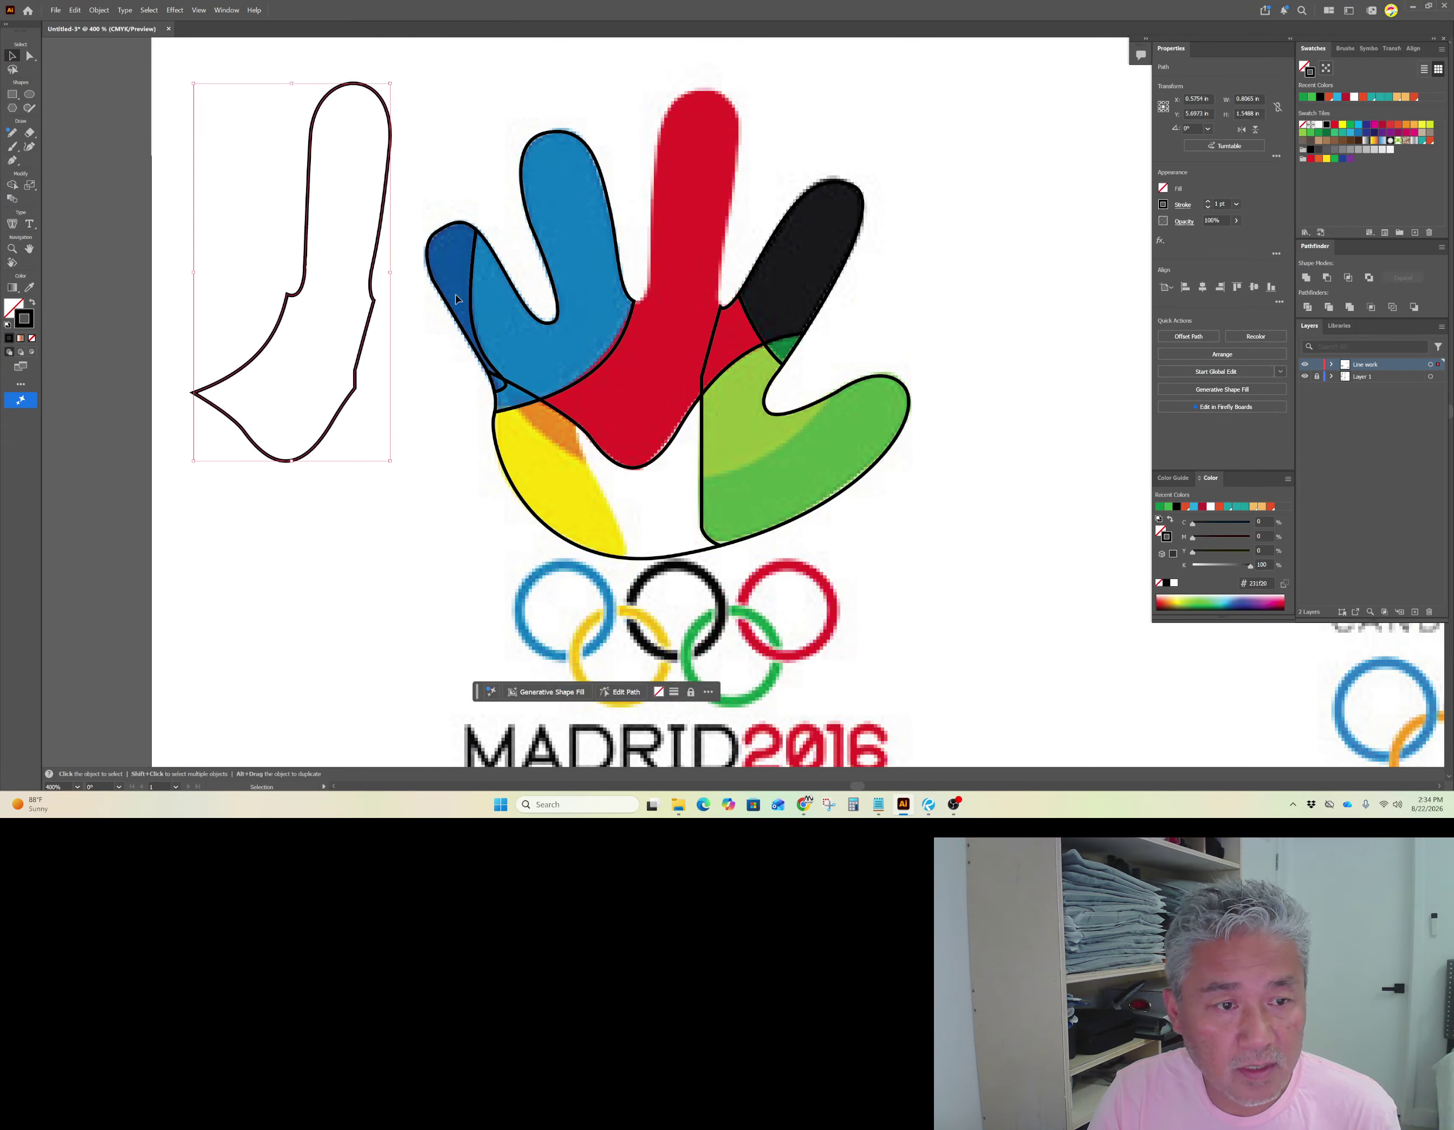
key(ctrl+z)
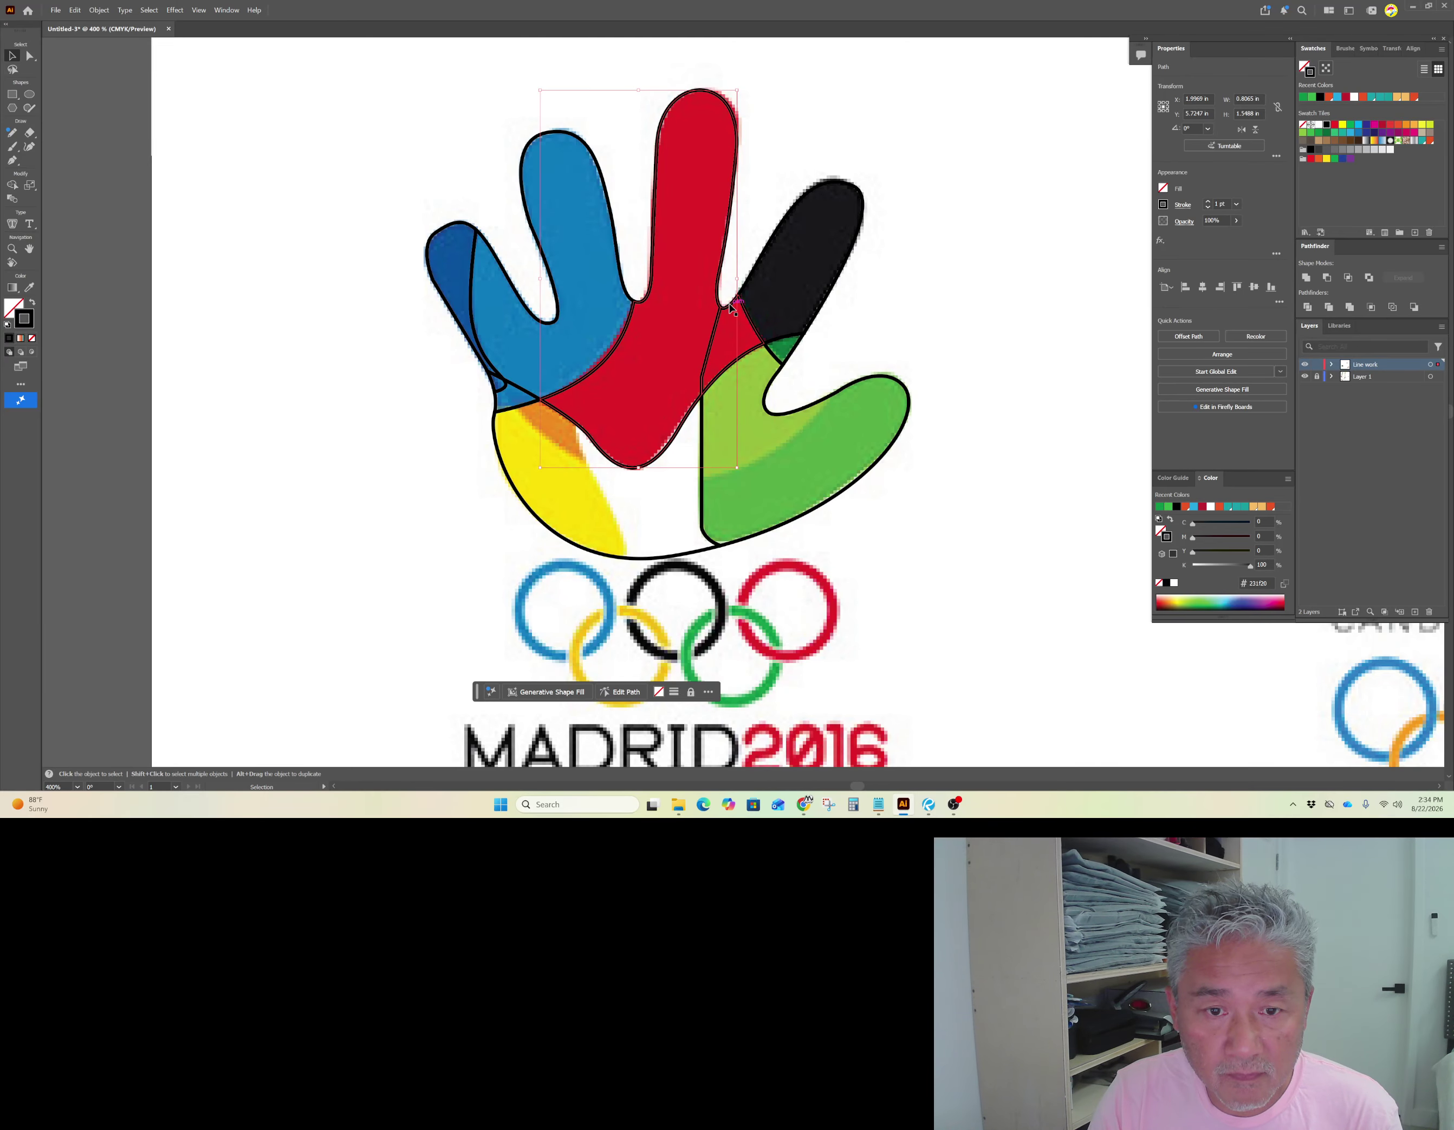
drag(736, 313, 787, 154)
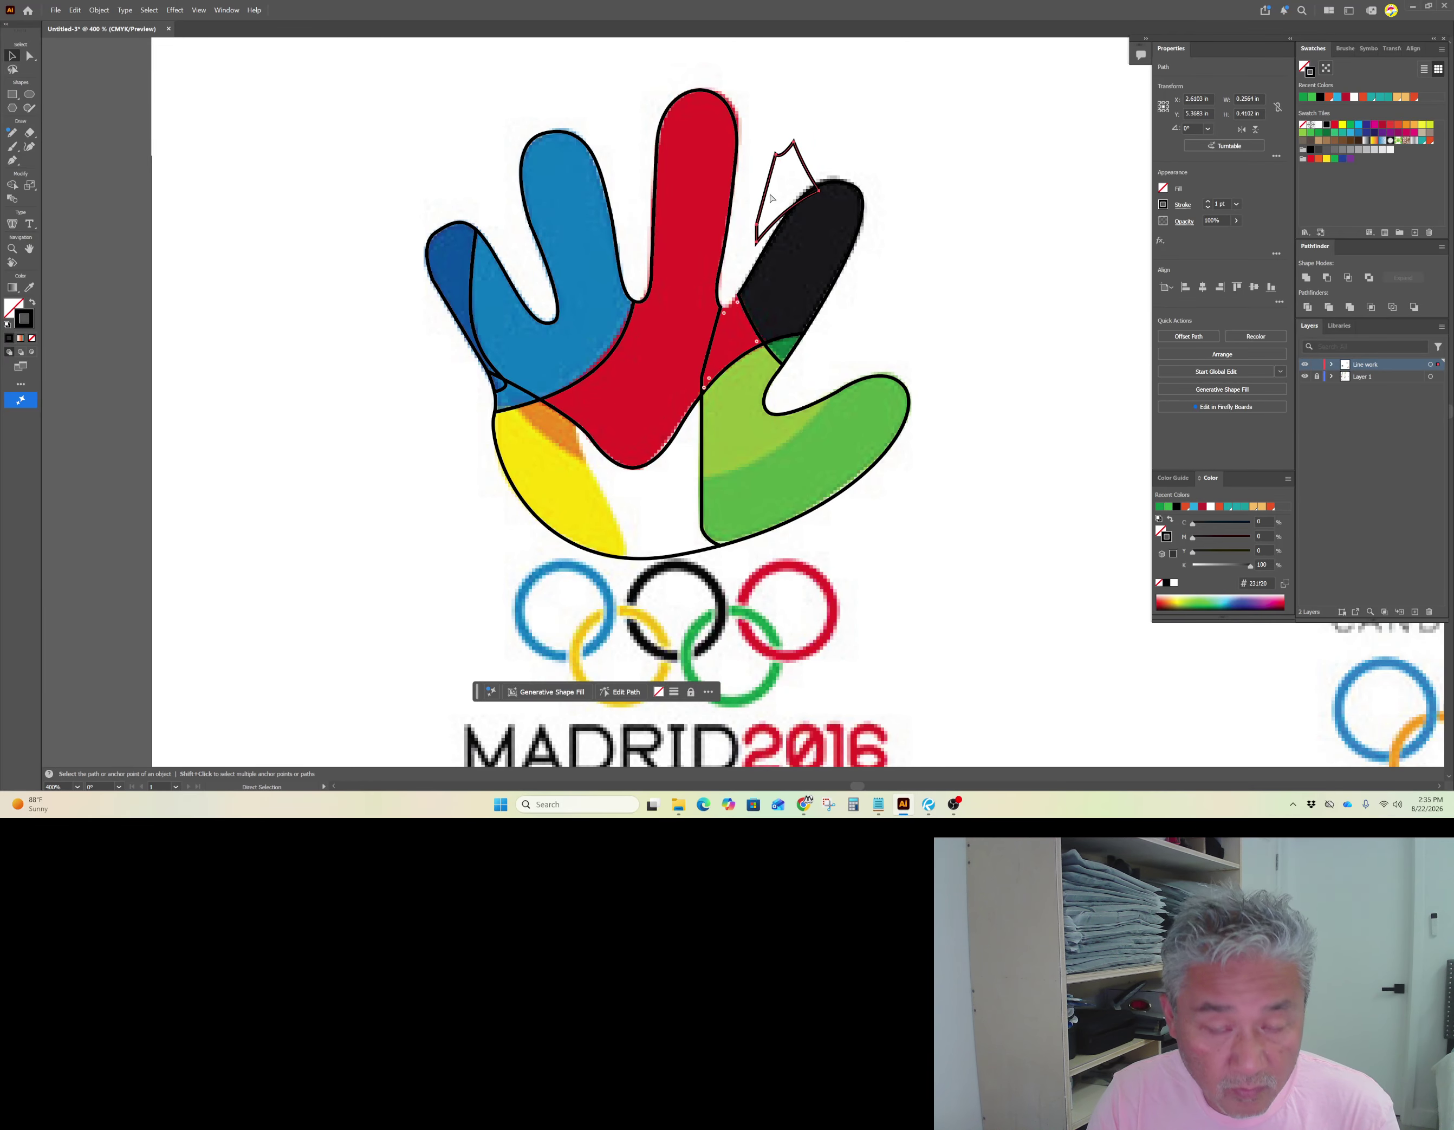
key(ctrl+z)
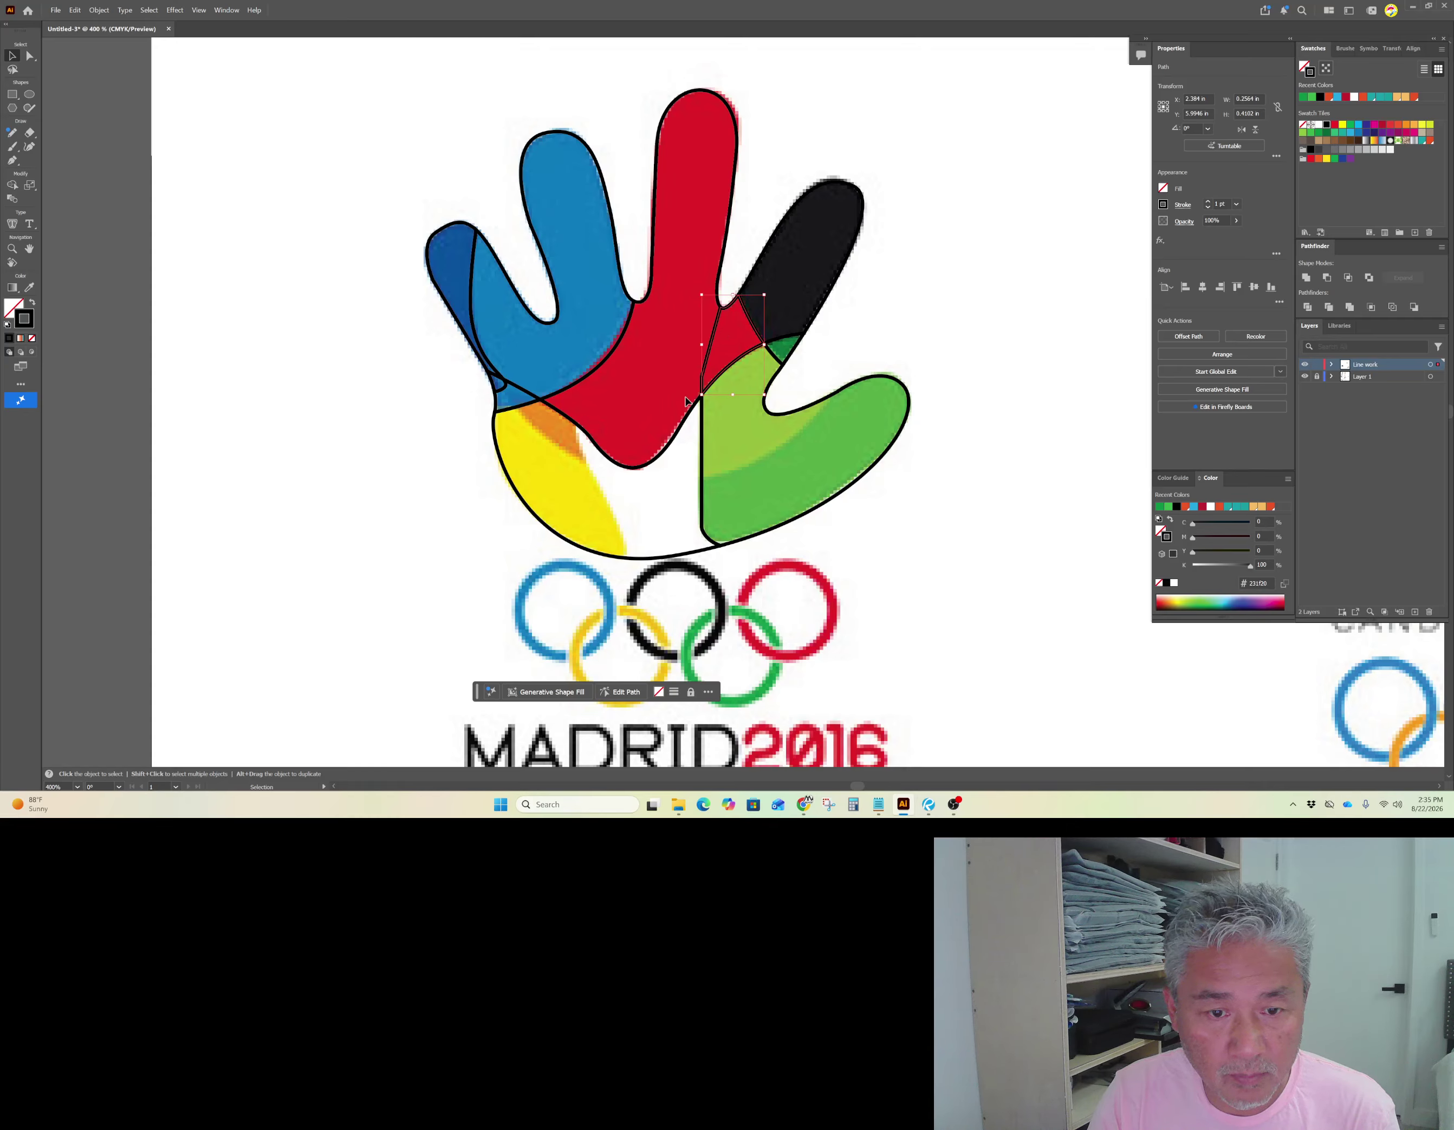
- Merge the large red piece and the small red piece with Pathfinder's Unite and deselect the result
shift+click(727, 236)
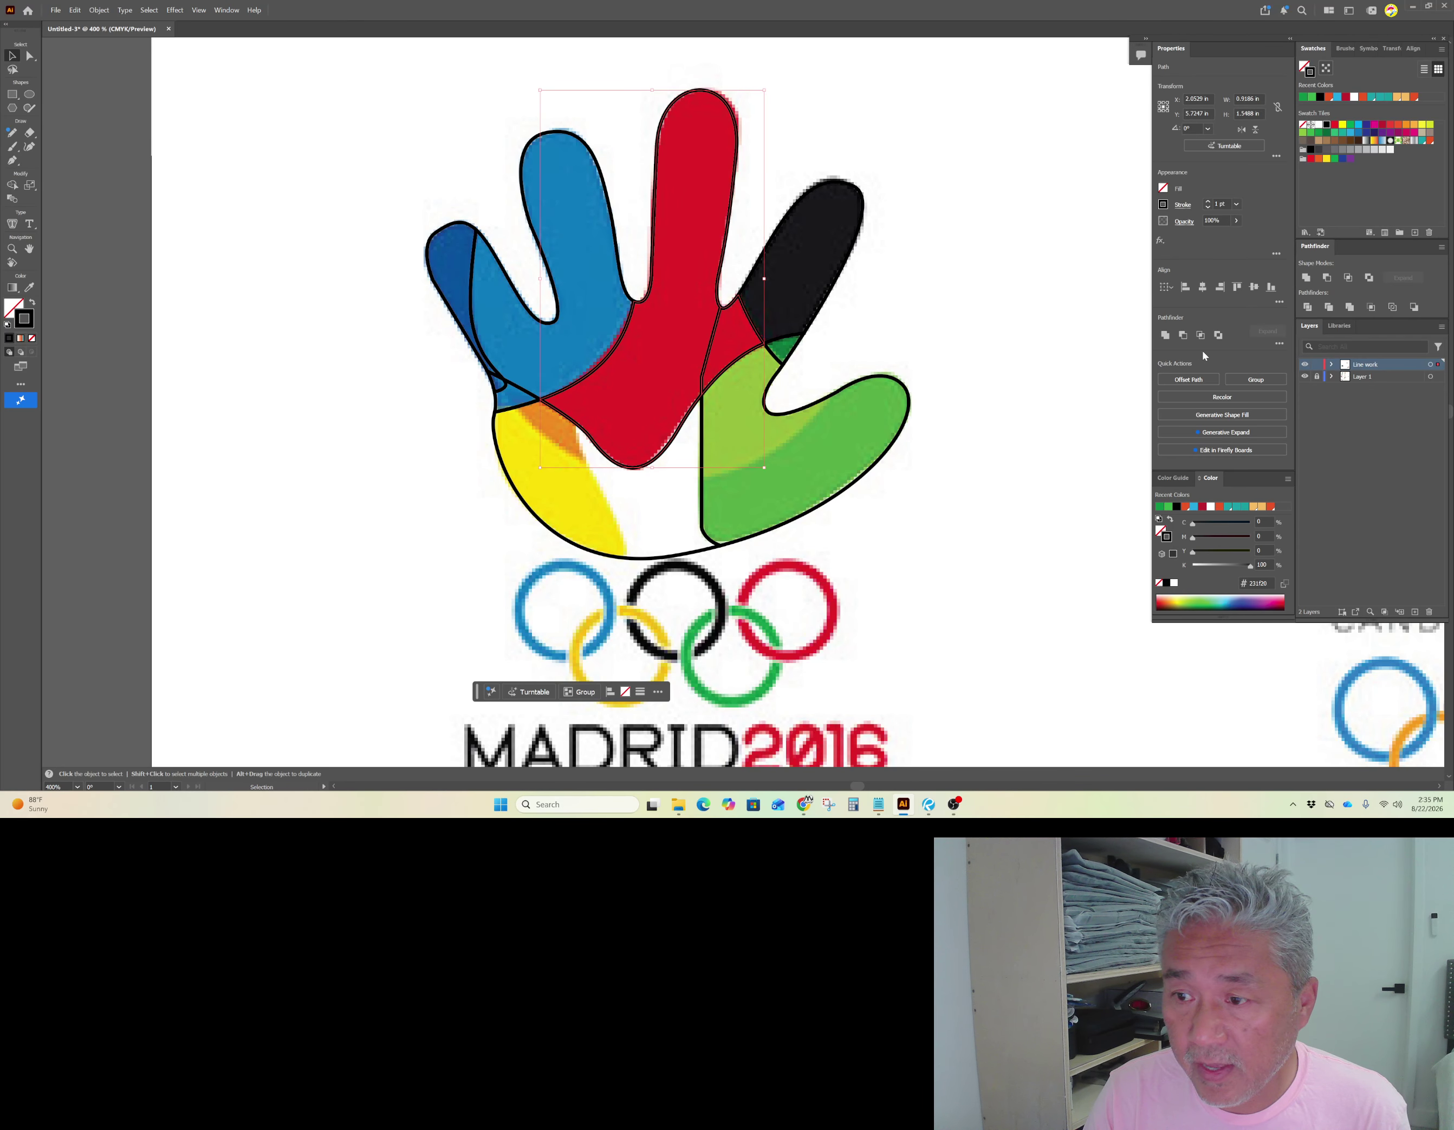
click(1306, 279)
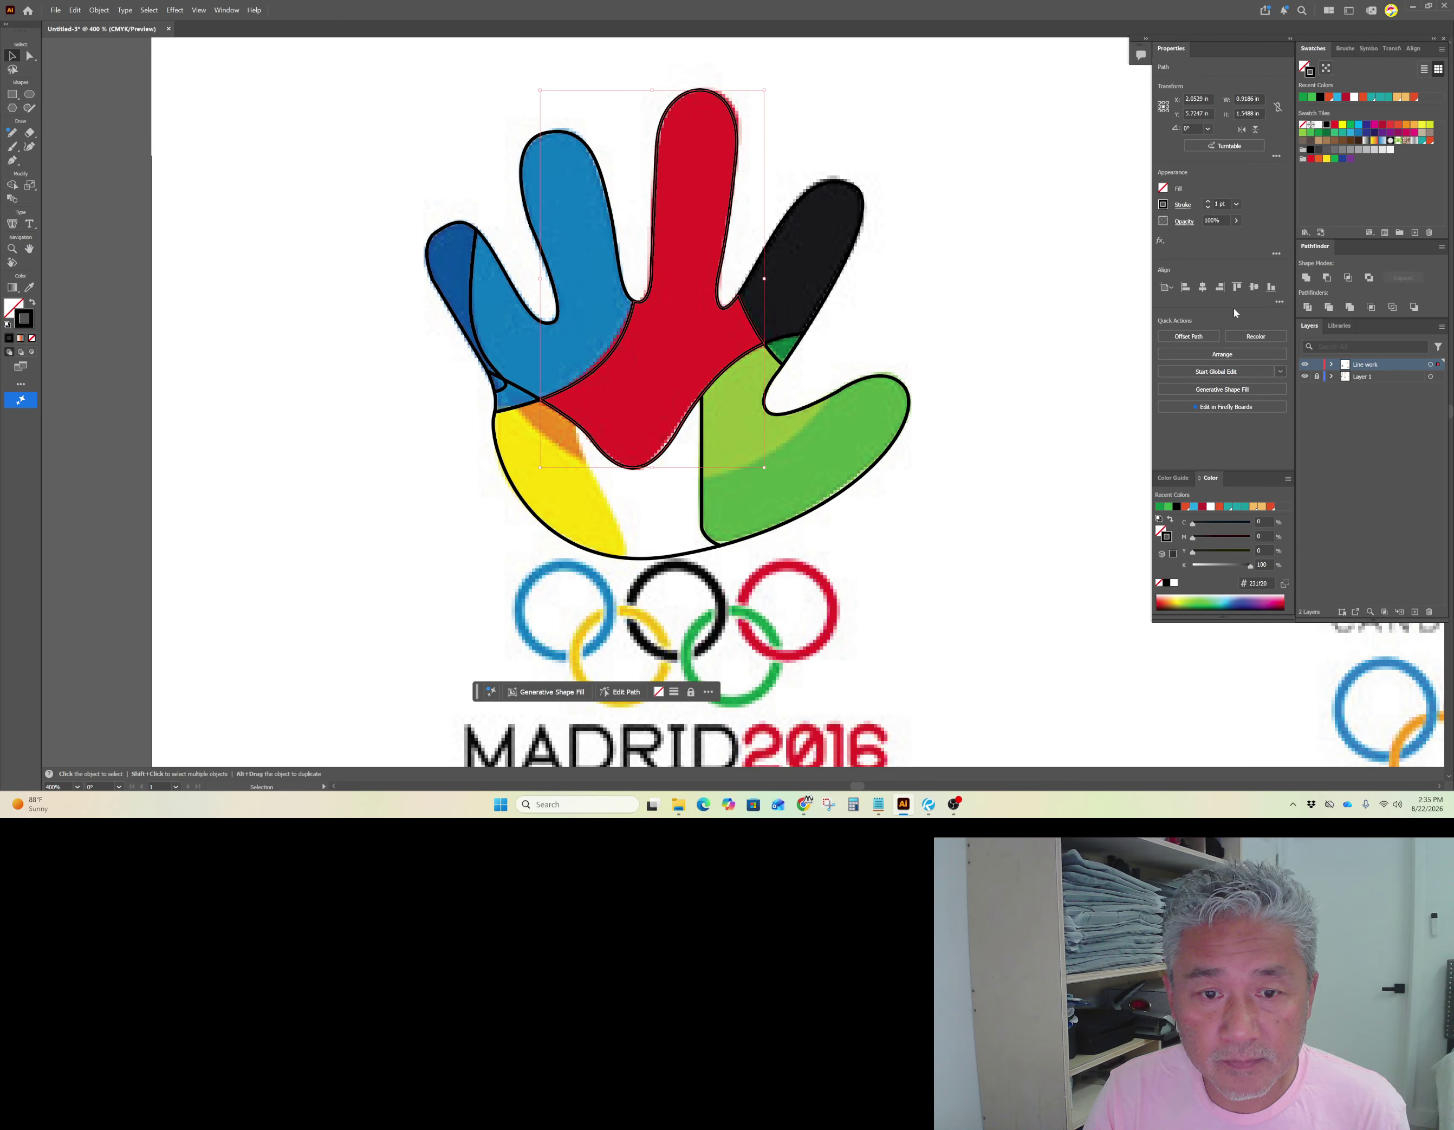
click(985, 371)
click(718, 303)
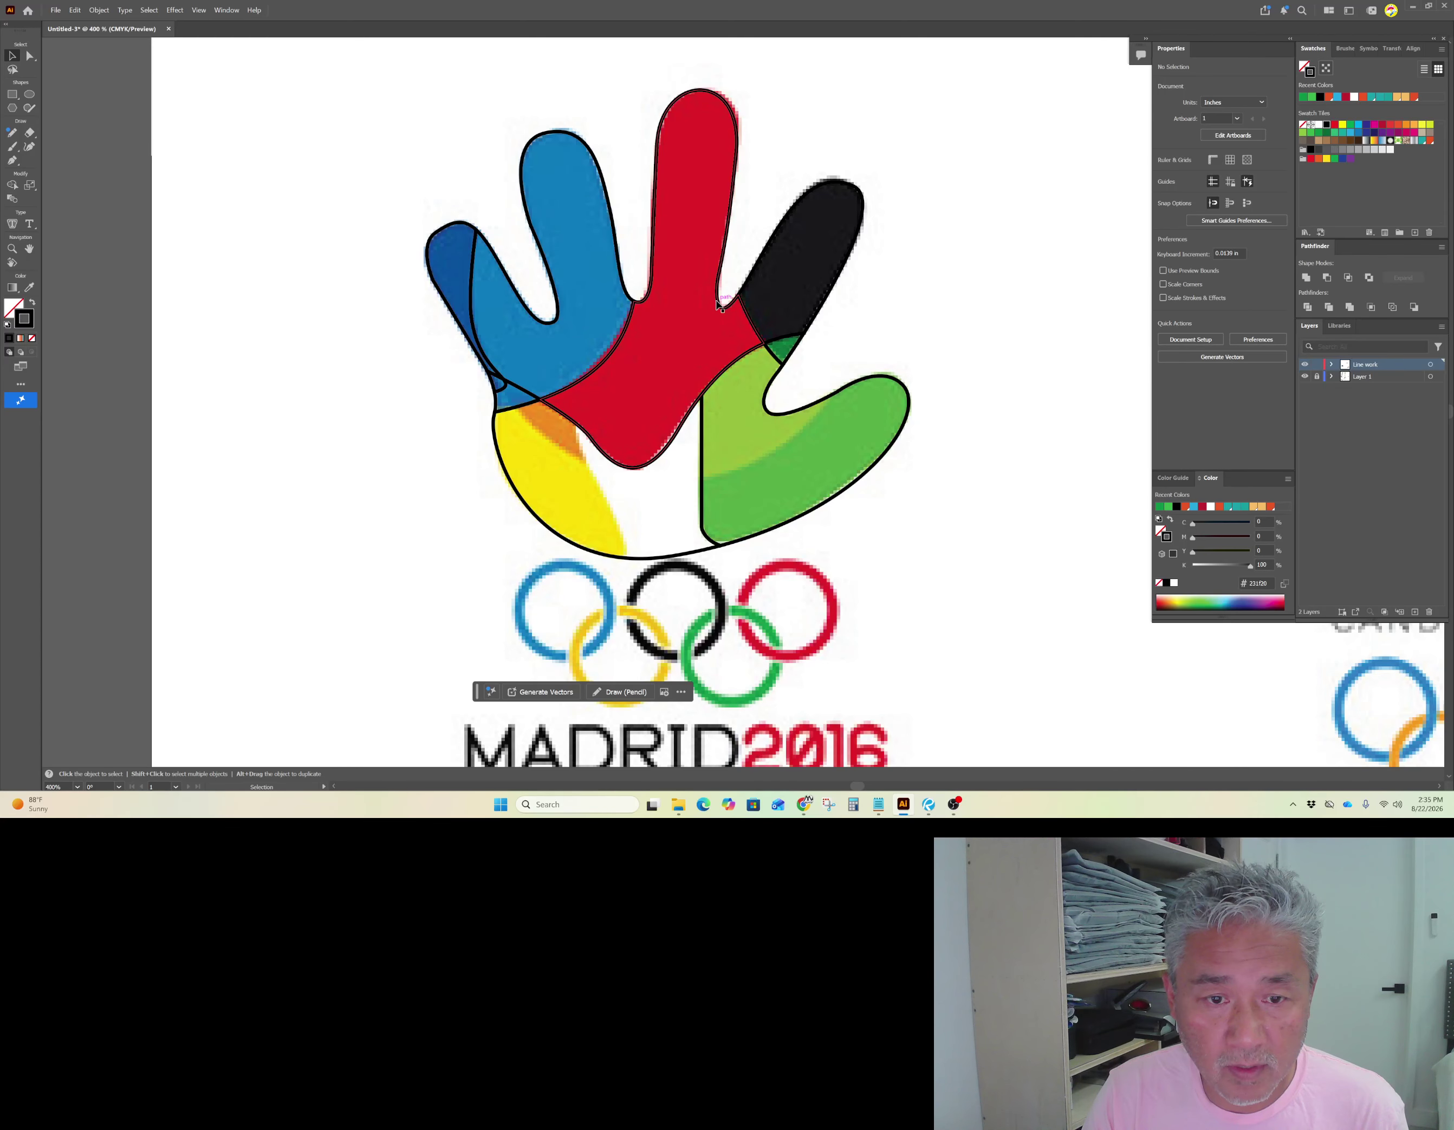
click(825, 341)
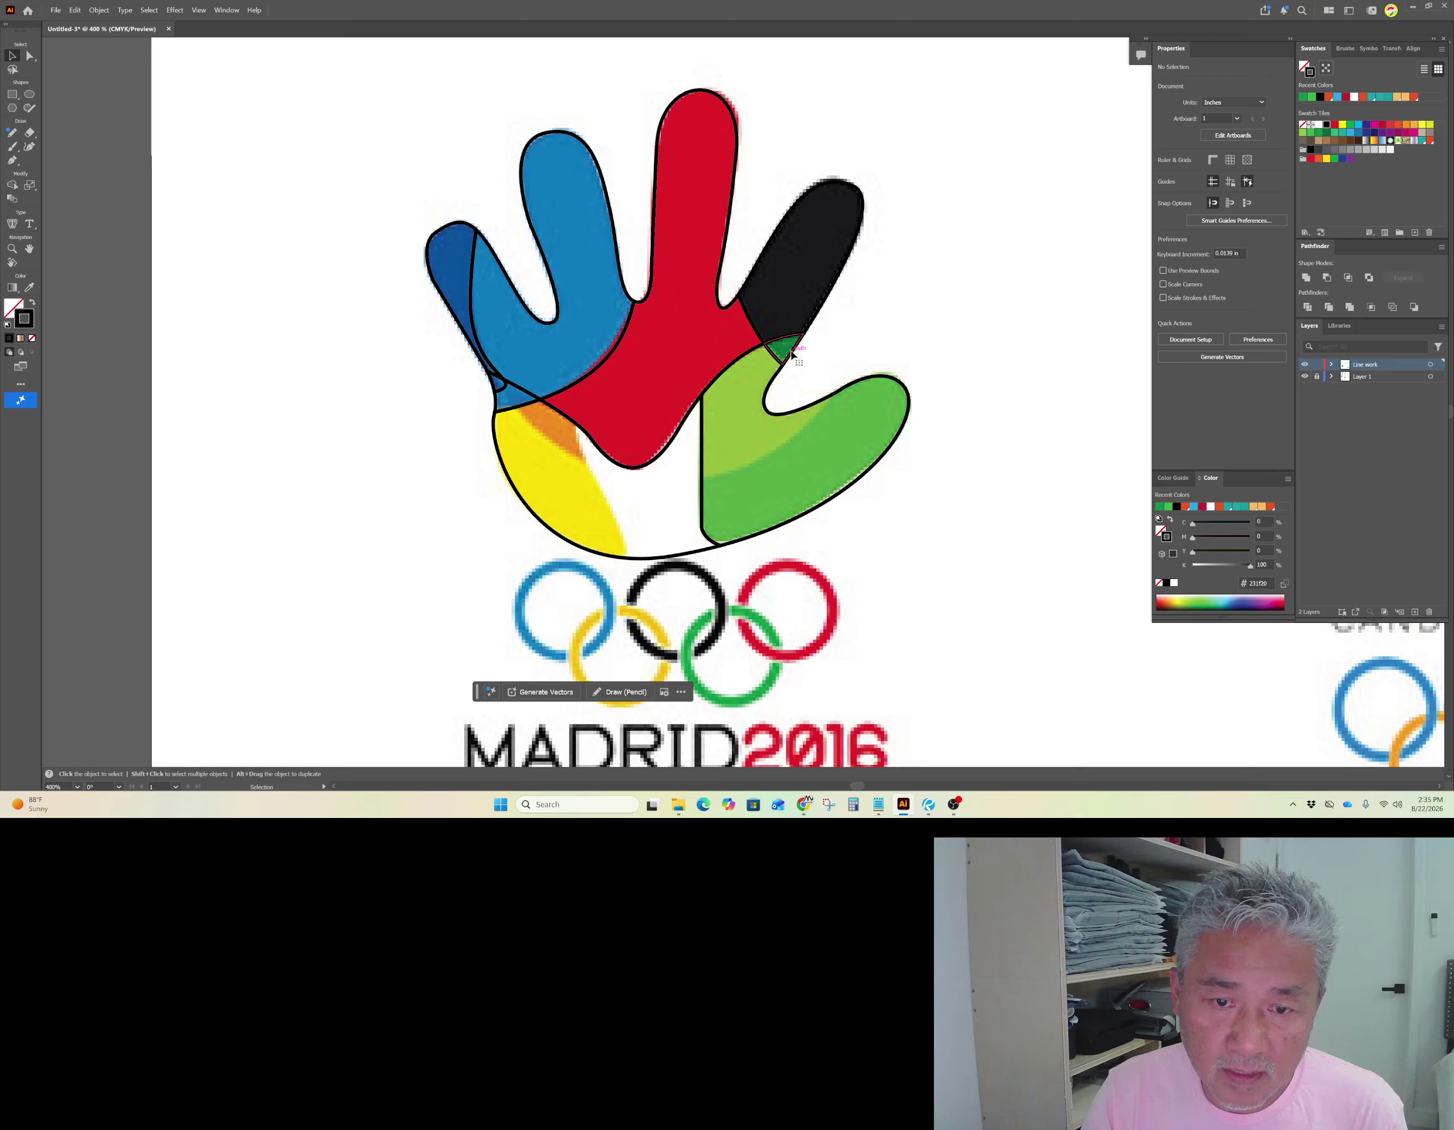
- Use Pathfinder's Unite to merge the dark blue finger with the small sliver at its base, and the light blue area with its adjoining wrist piece
click(791, 356)
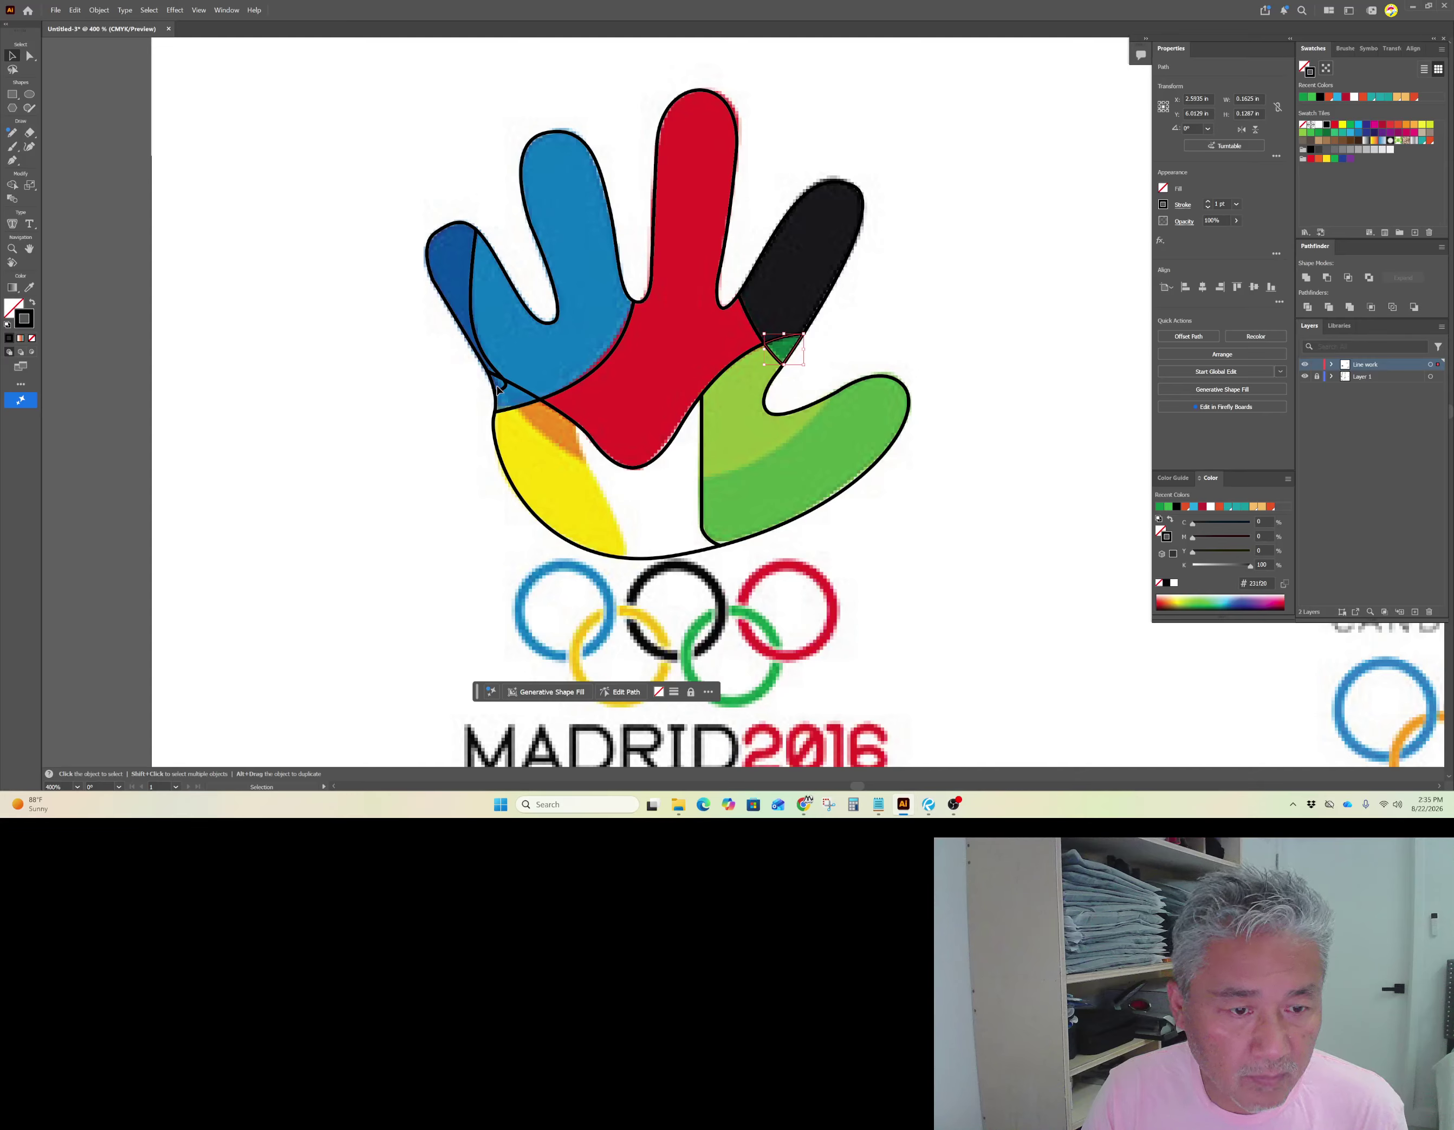
key(a)
click(456, 320)
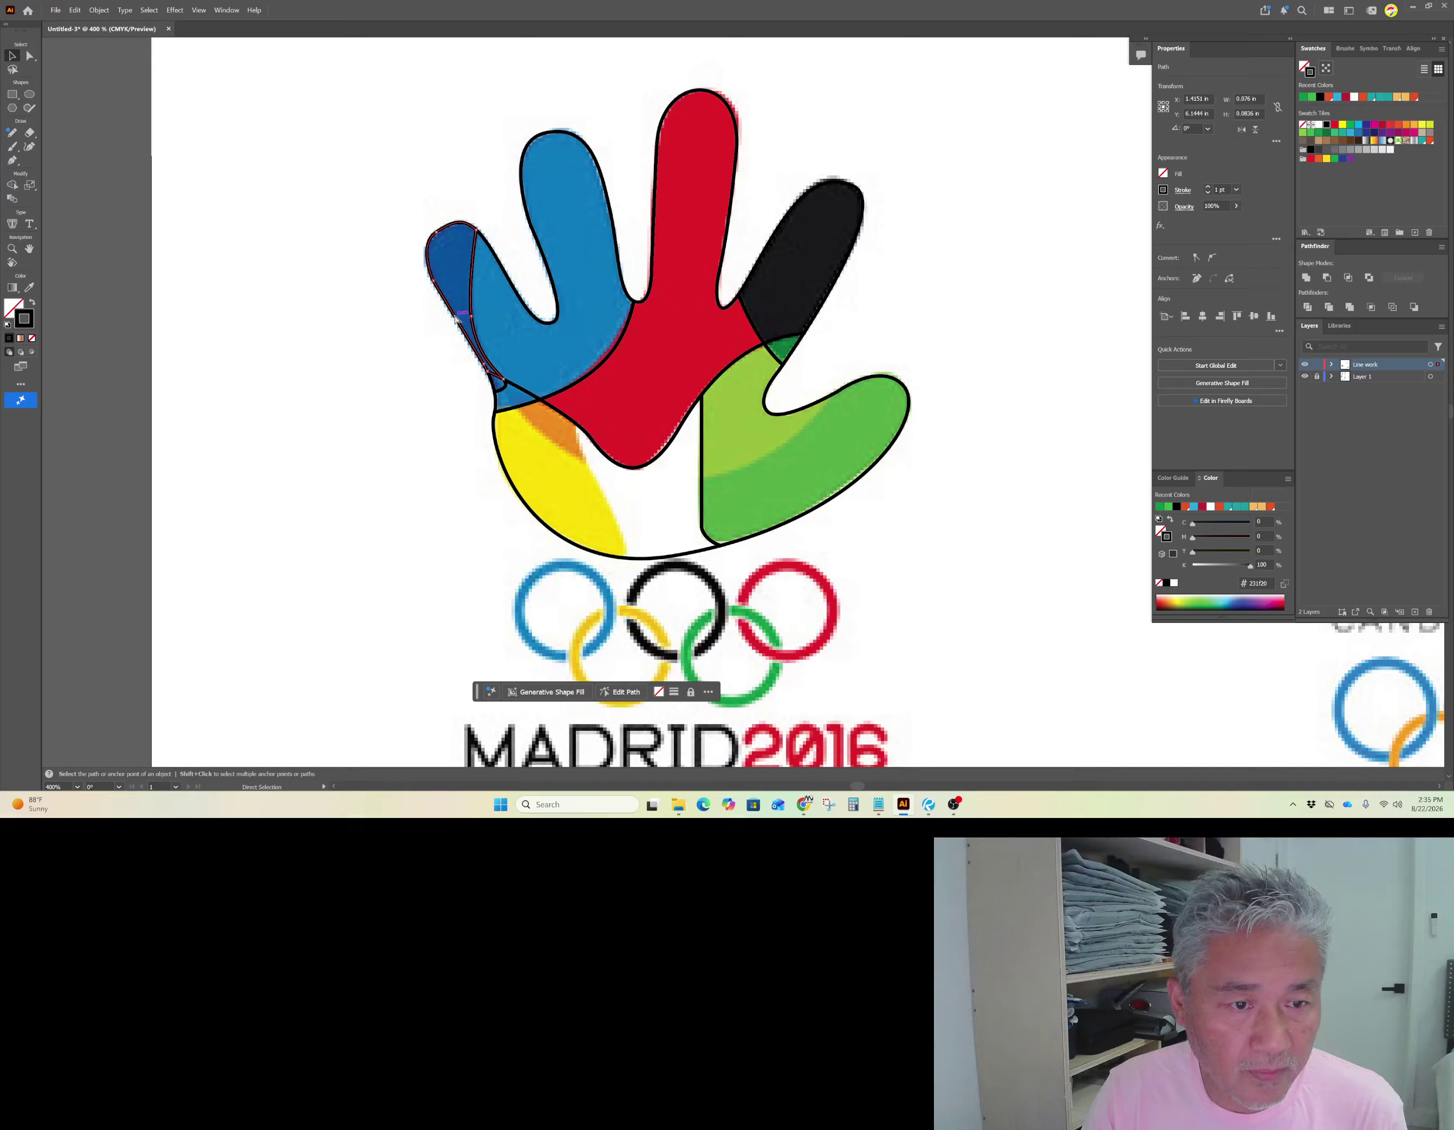
shift+click(493, 385)
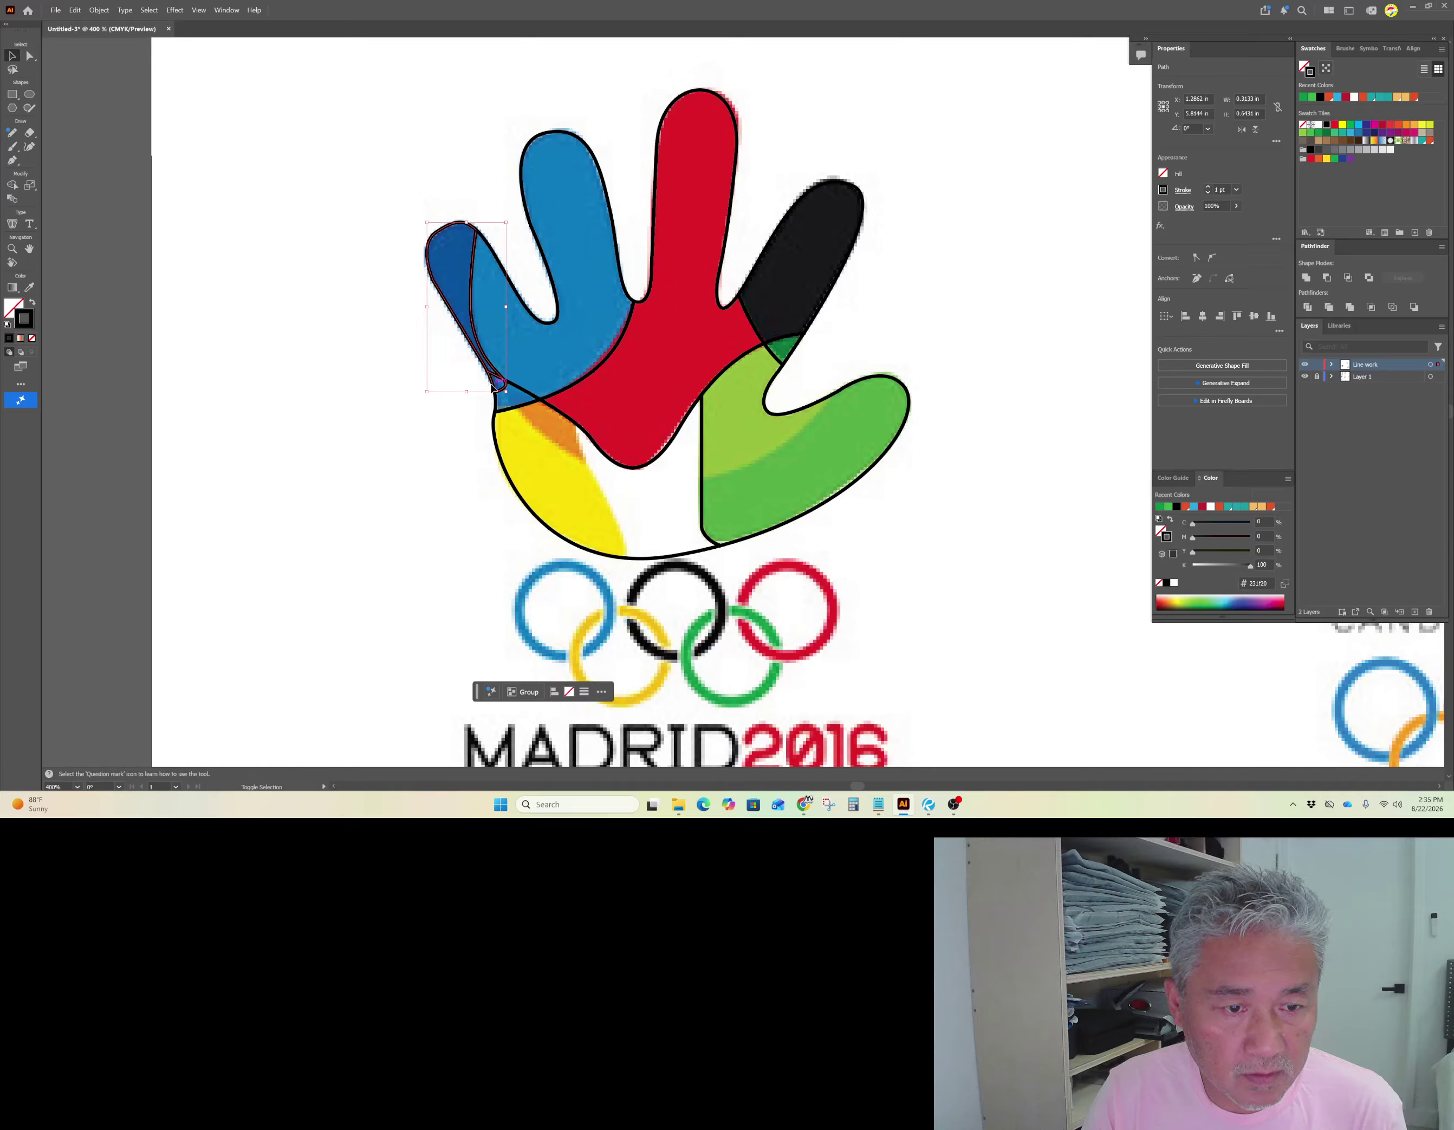
click(1304, 278)
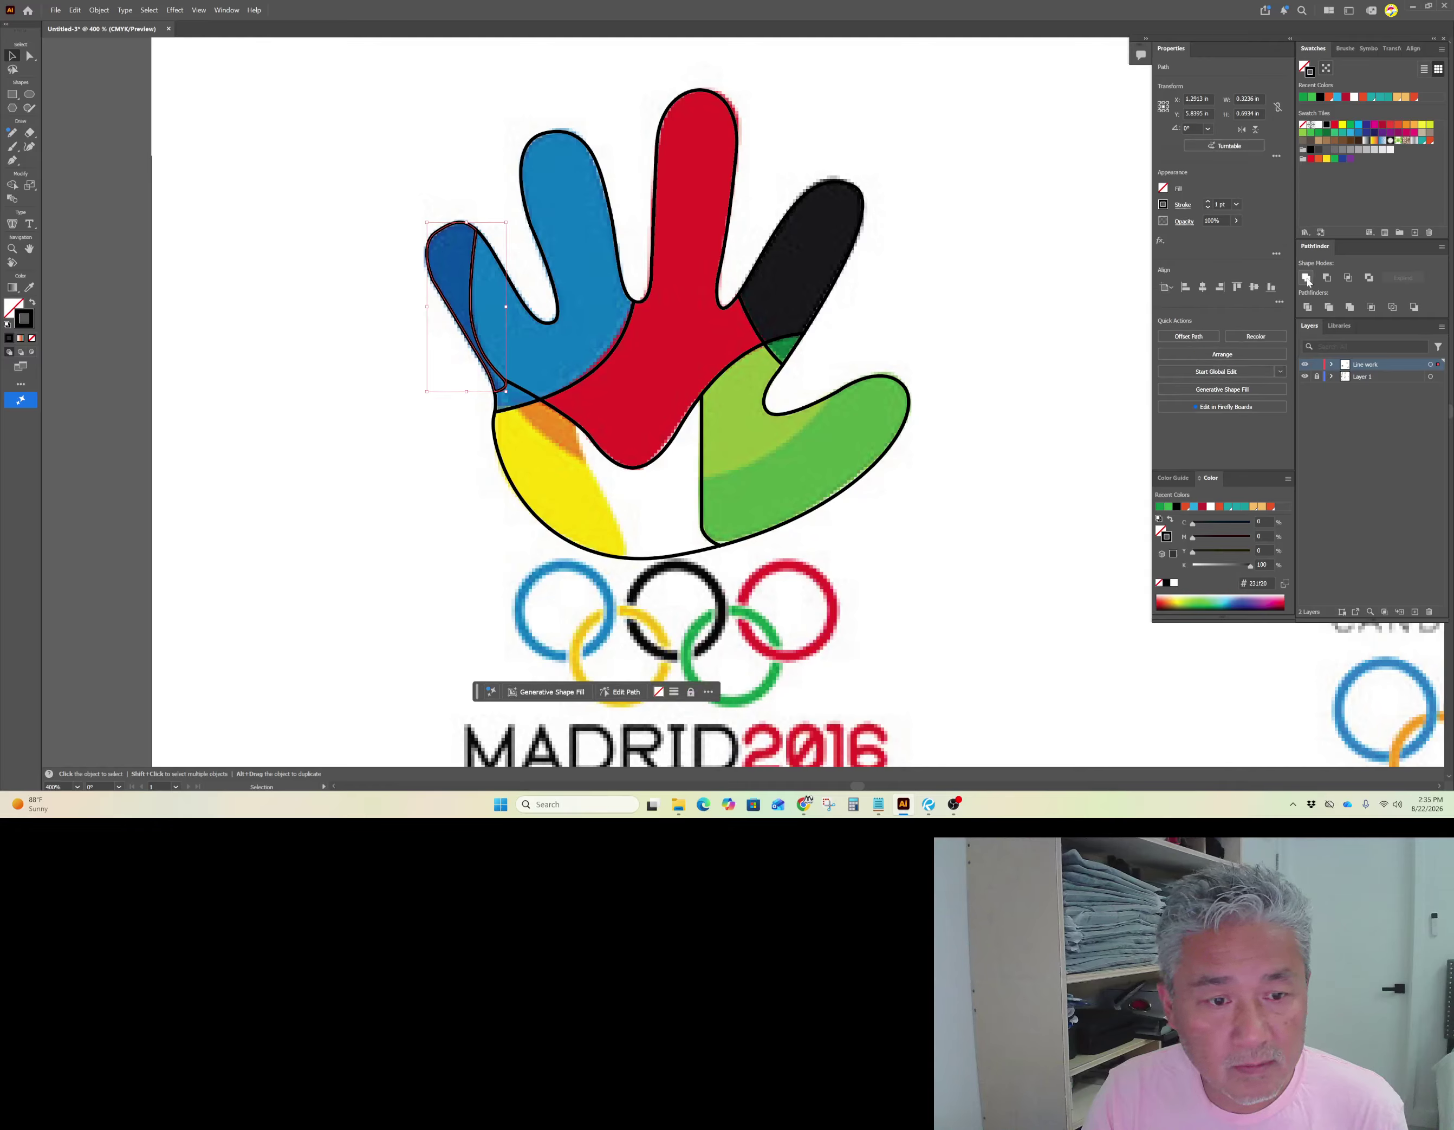
click(924, 552)
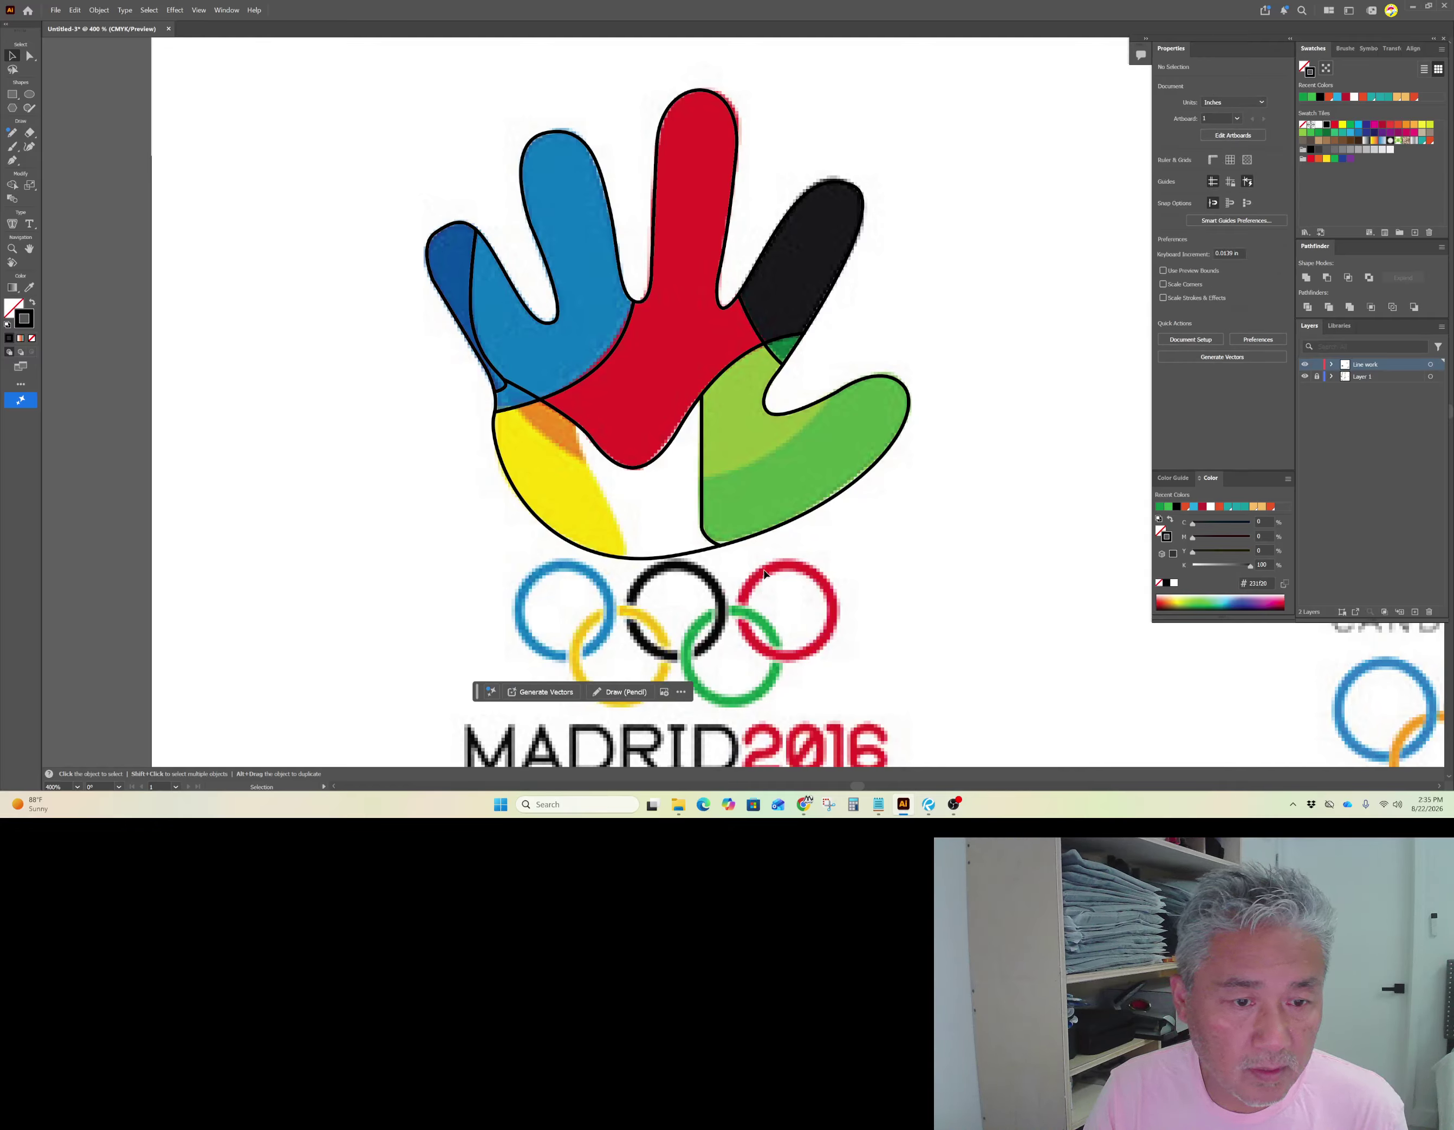
click(523, 396)
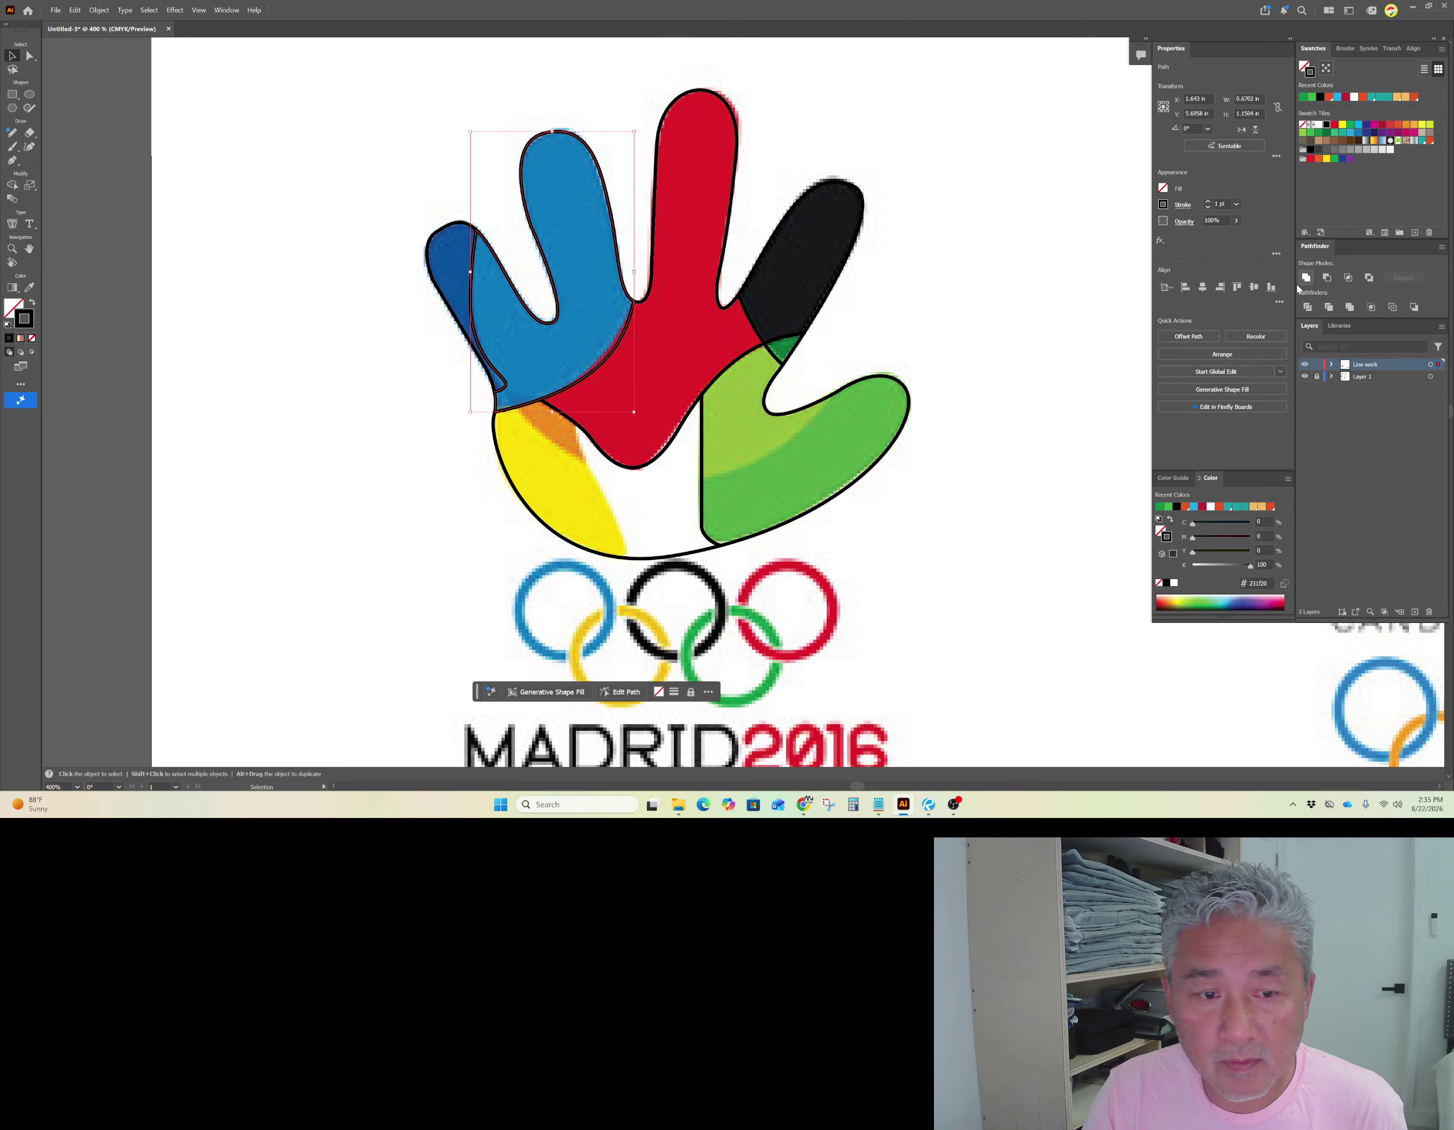
click(997, 434)
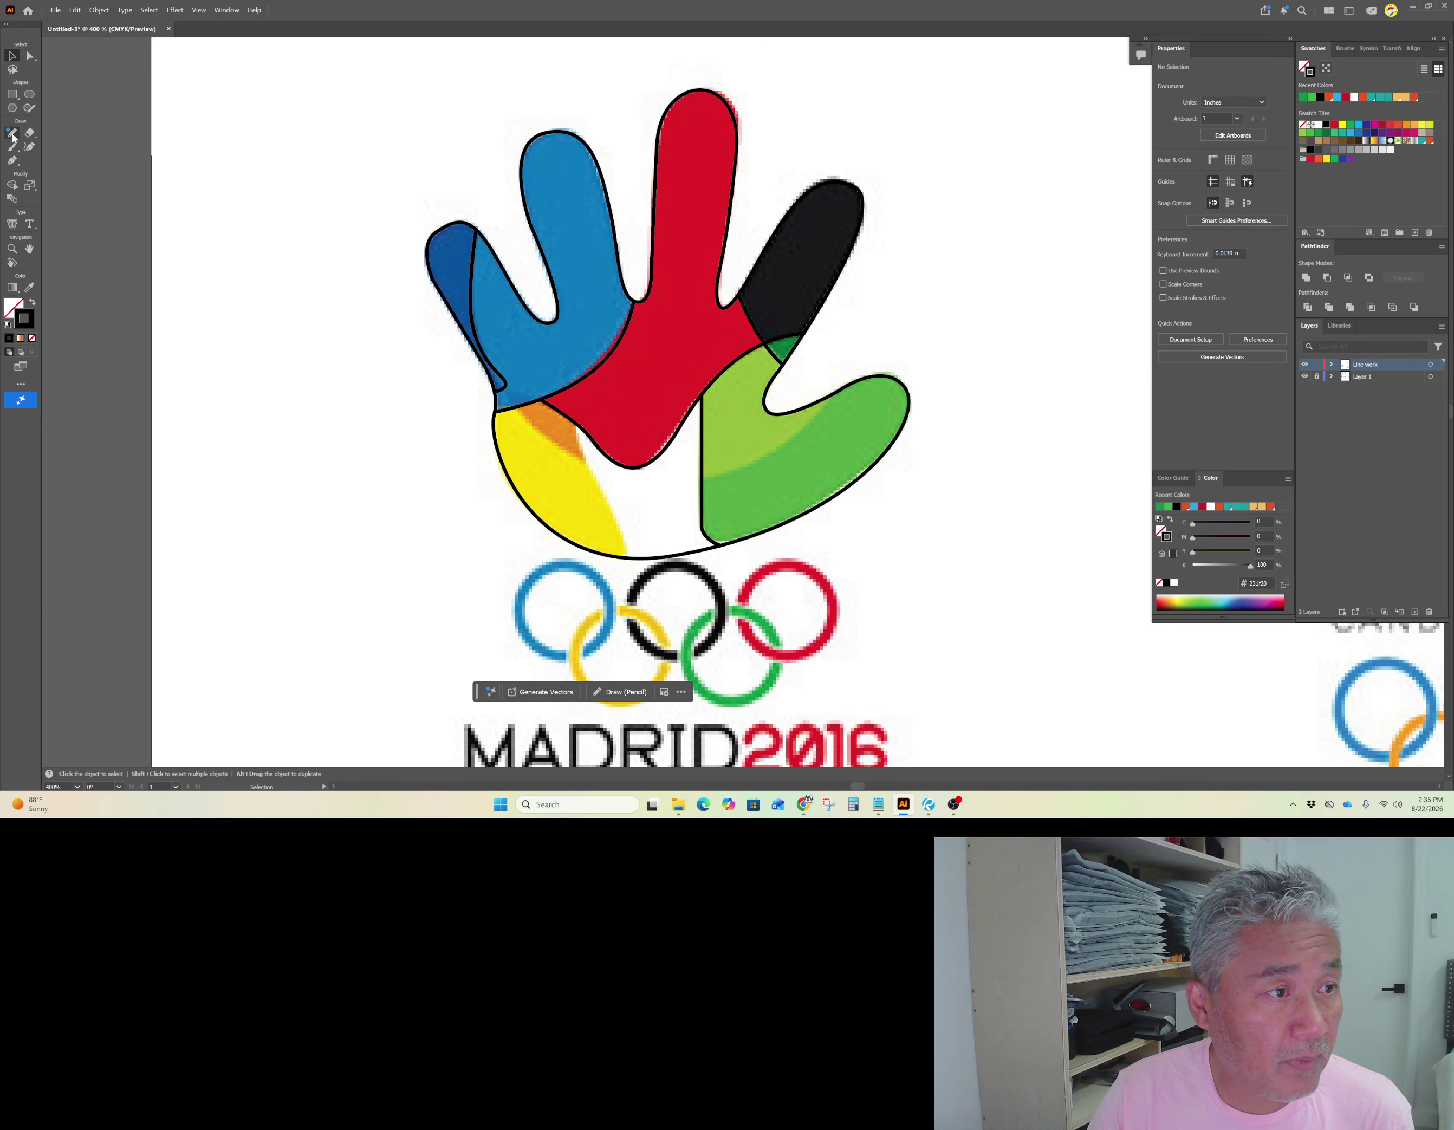
- Draw a curved Pen path across the thumb along the light green and medium green boundary, extending past both edges
click(12, 161)
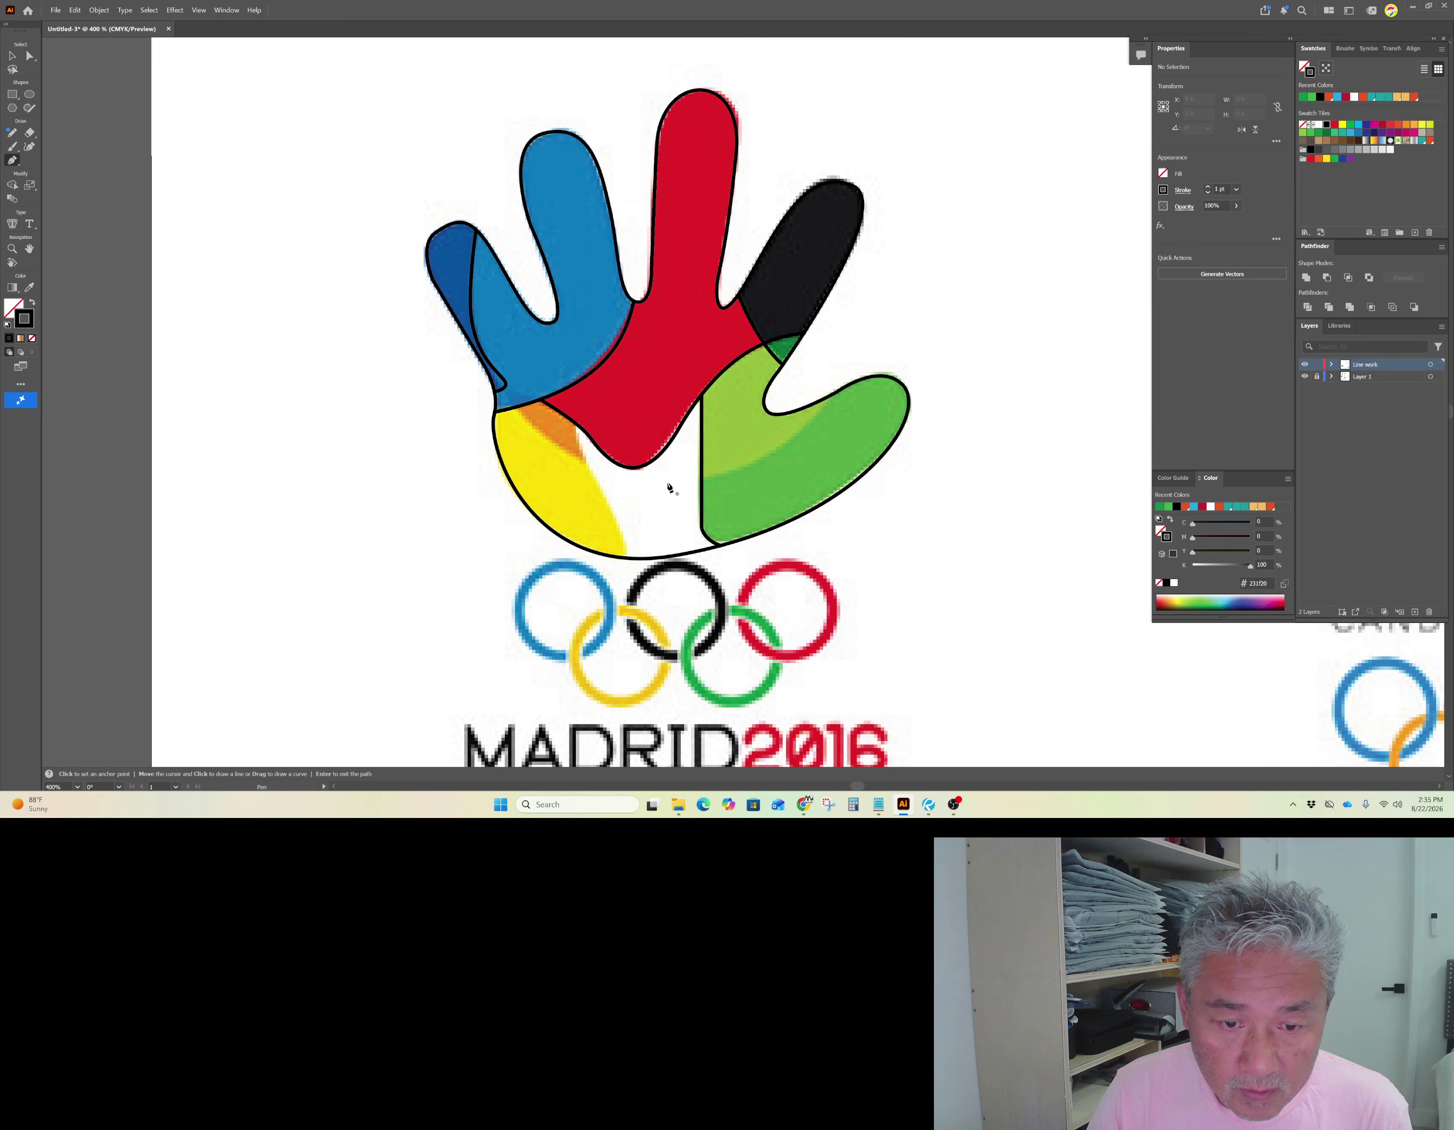
drag(668, 483, 726, 478)
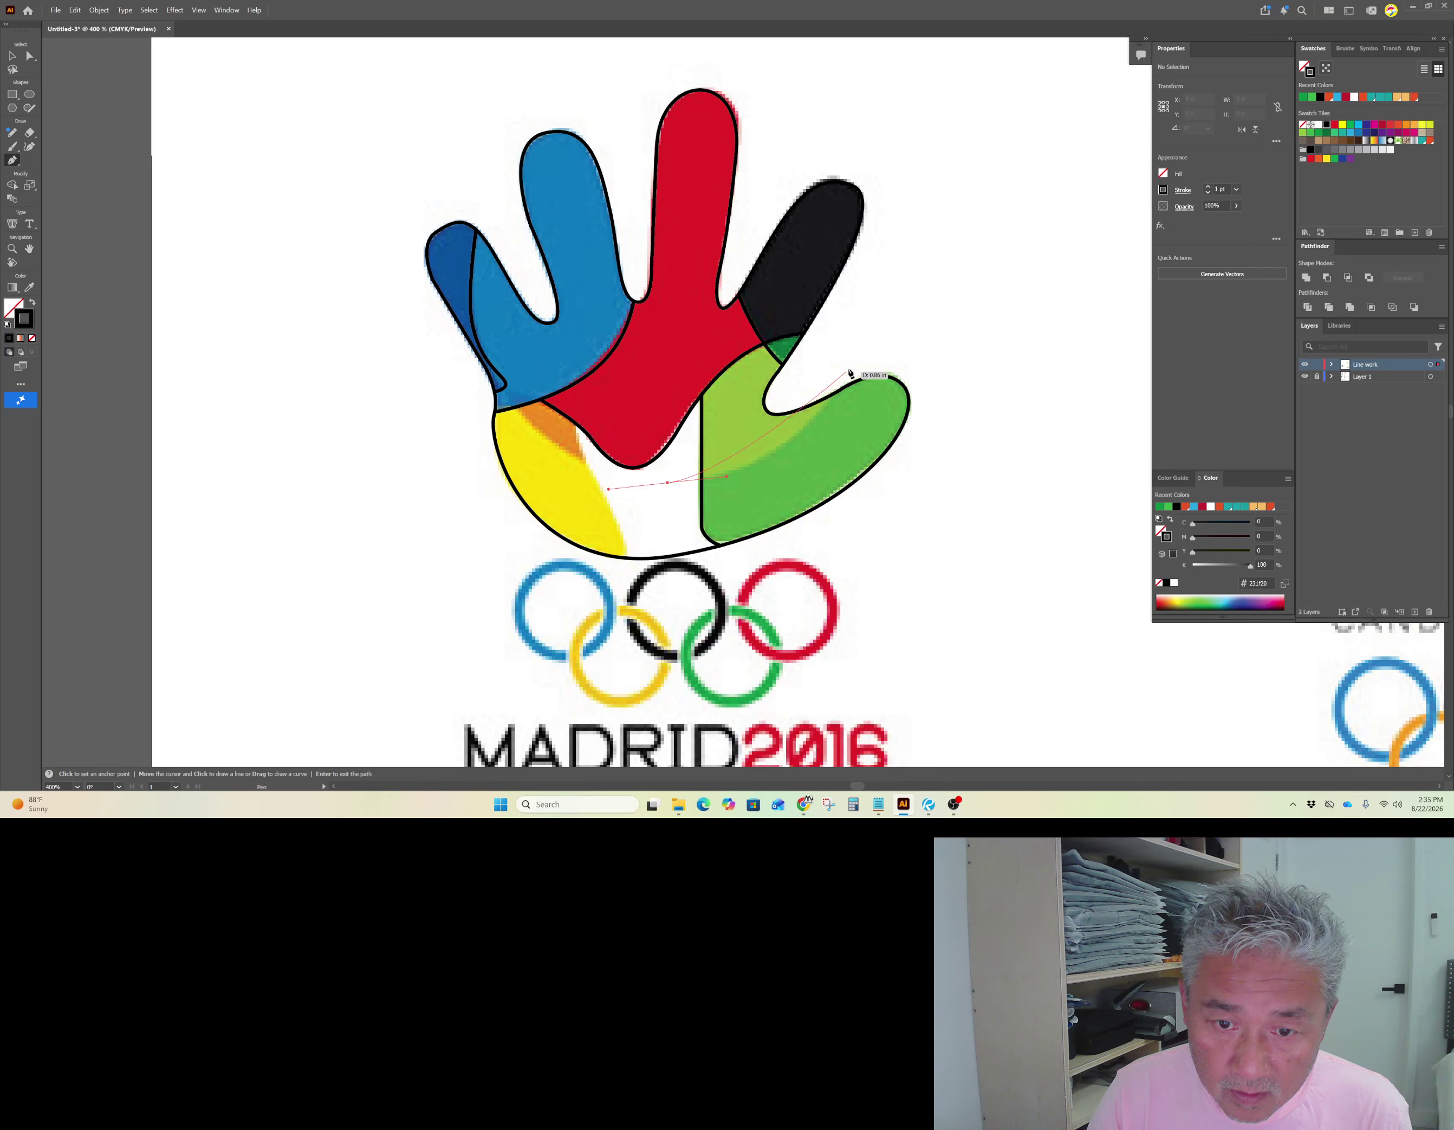
drag(821, 435, 916, 256)
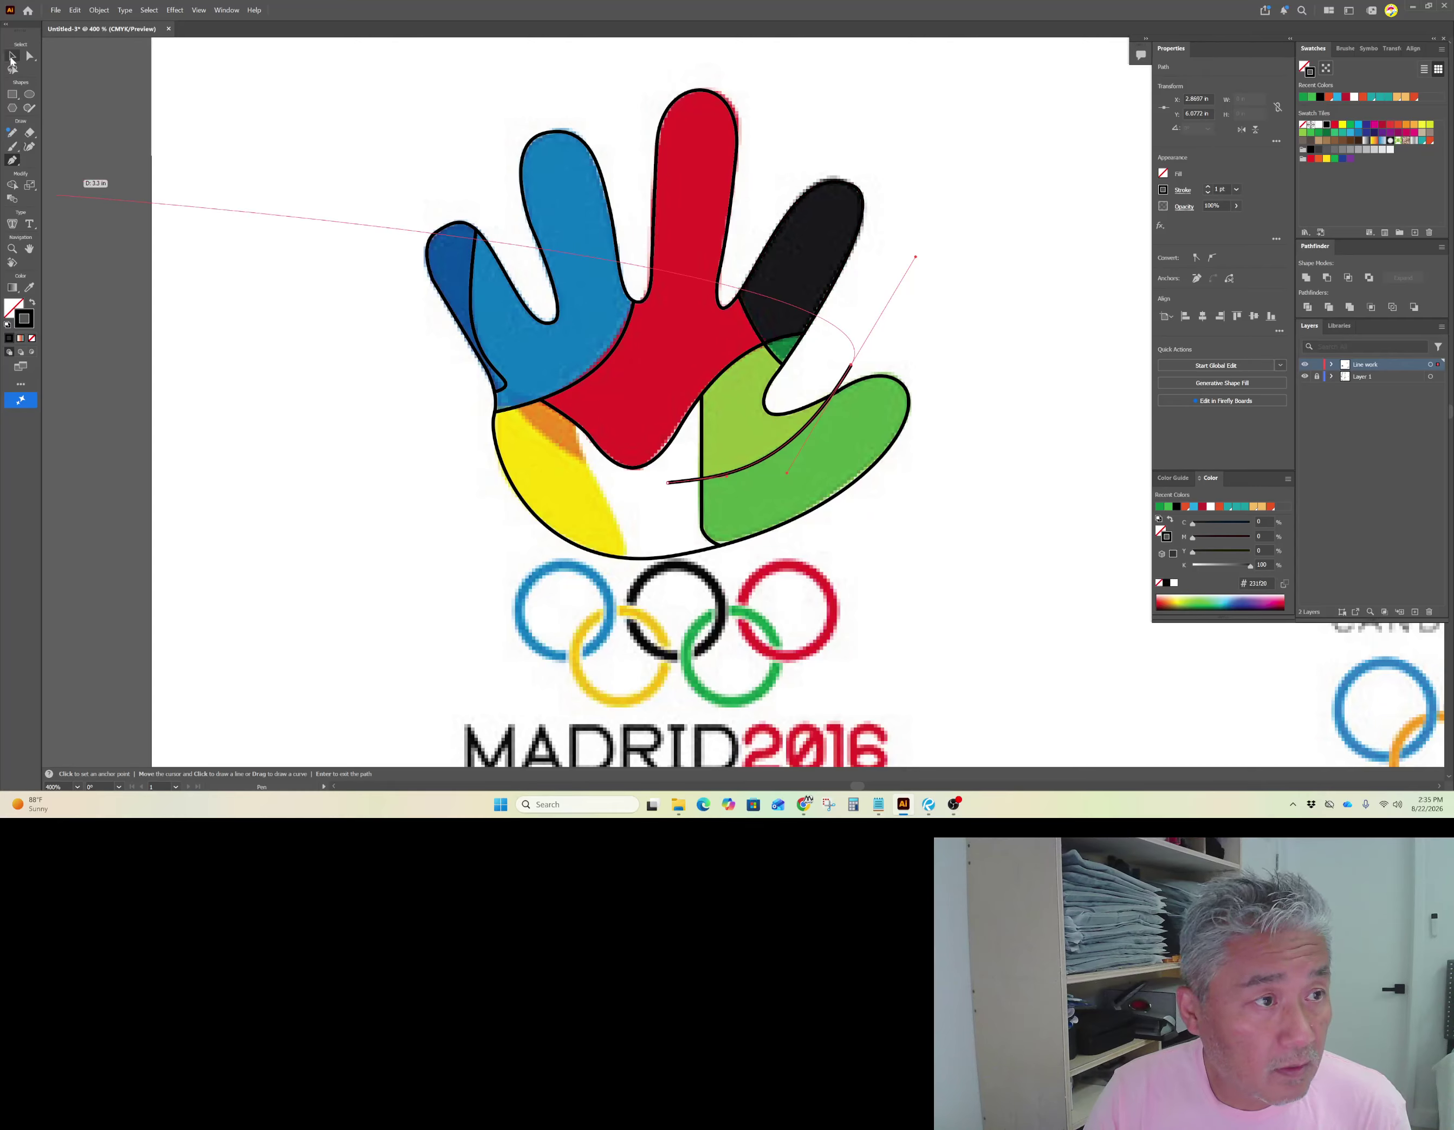
click(12, 56)
- Select the green thumb shape together with the new curve, split them with Pathfinder's Divide, and deselect the result
shift+click(795, 453)
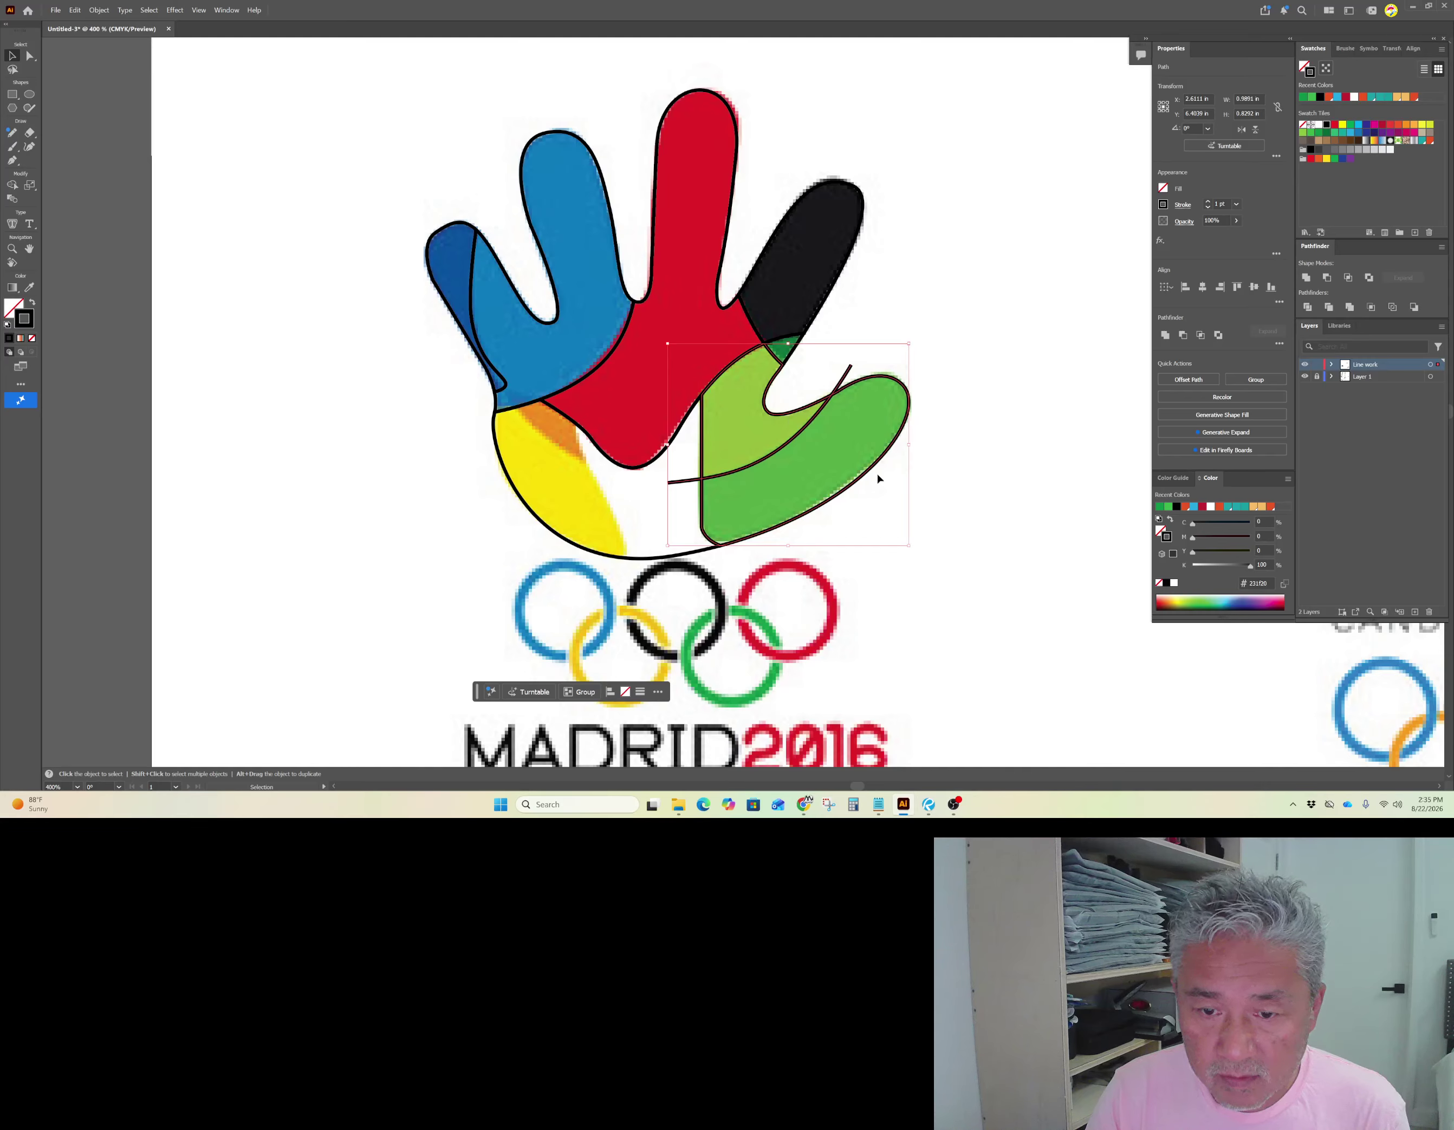
click(856, 496)
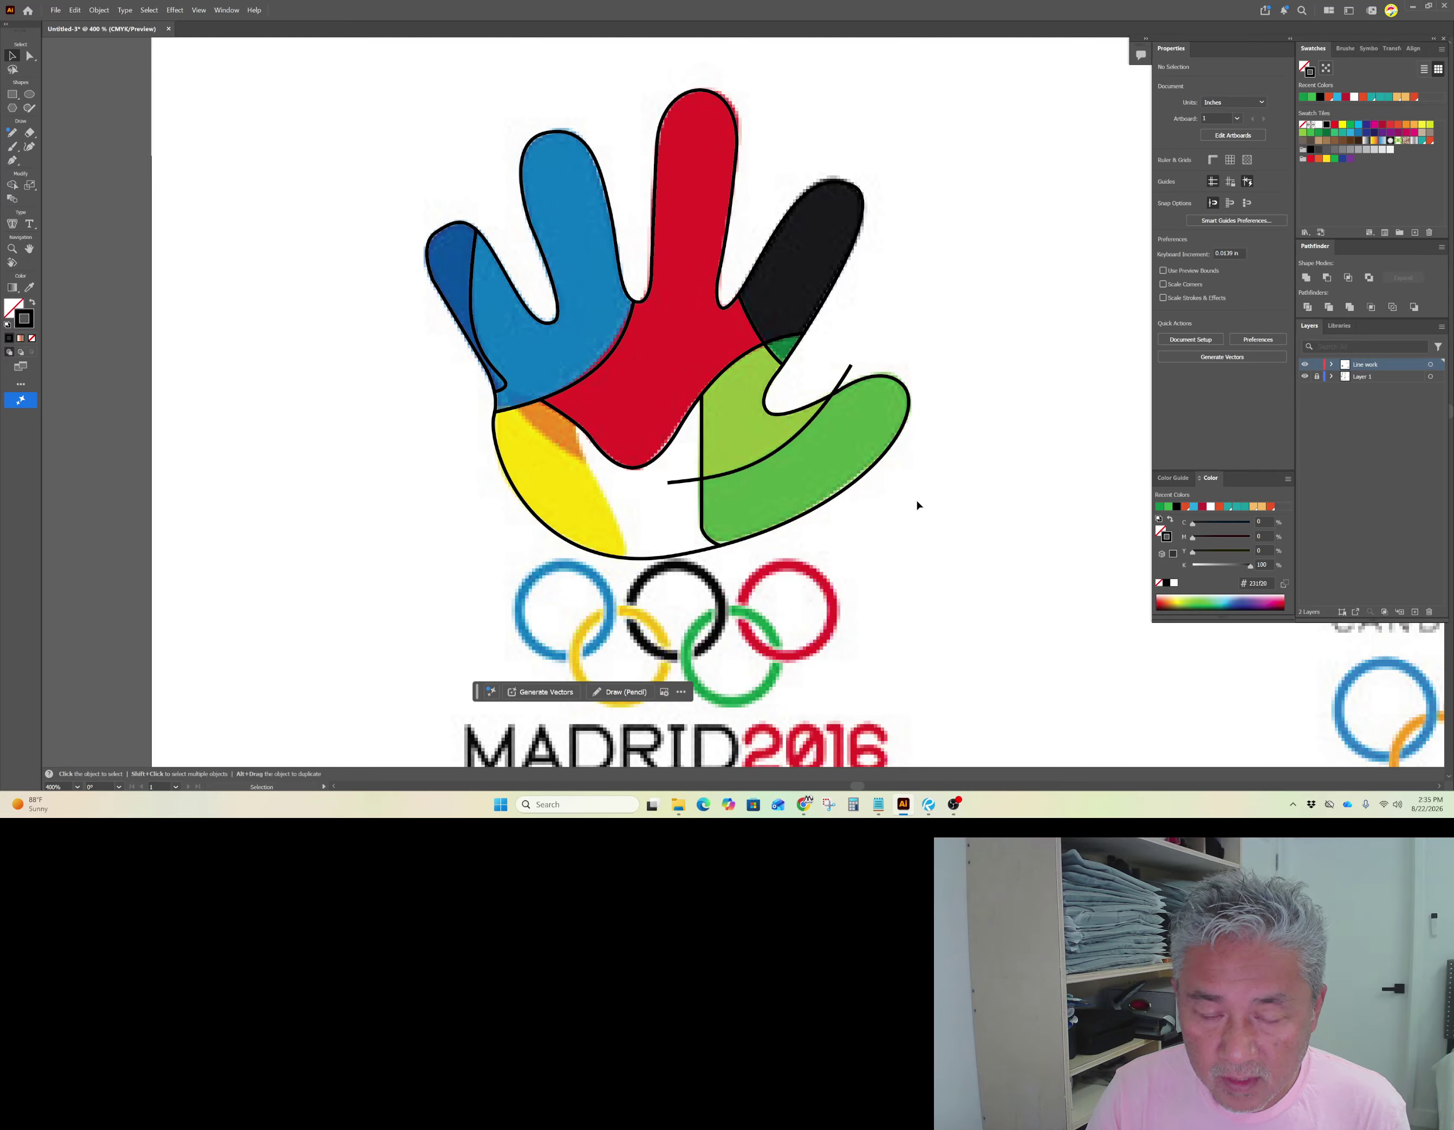
drag(771, 390, 943, 425)
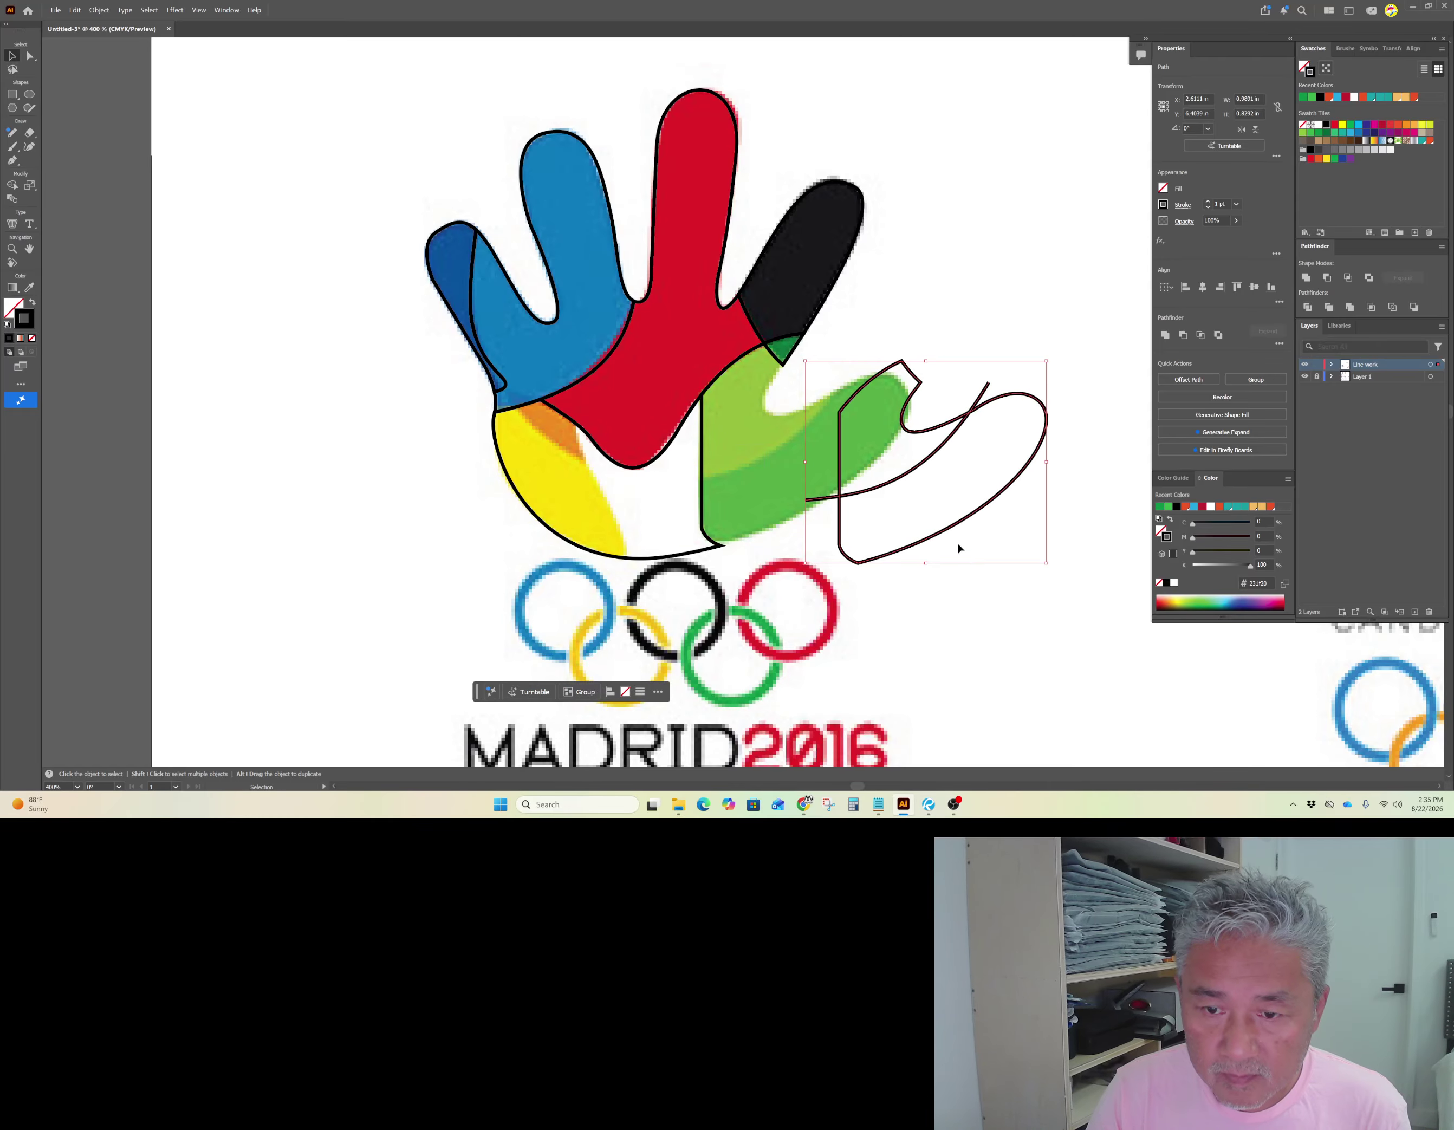
key(ctrl+z)
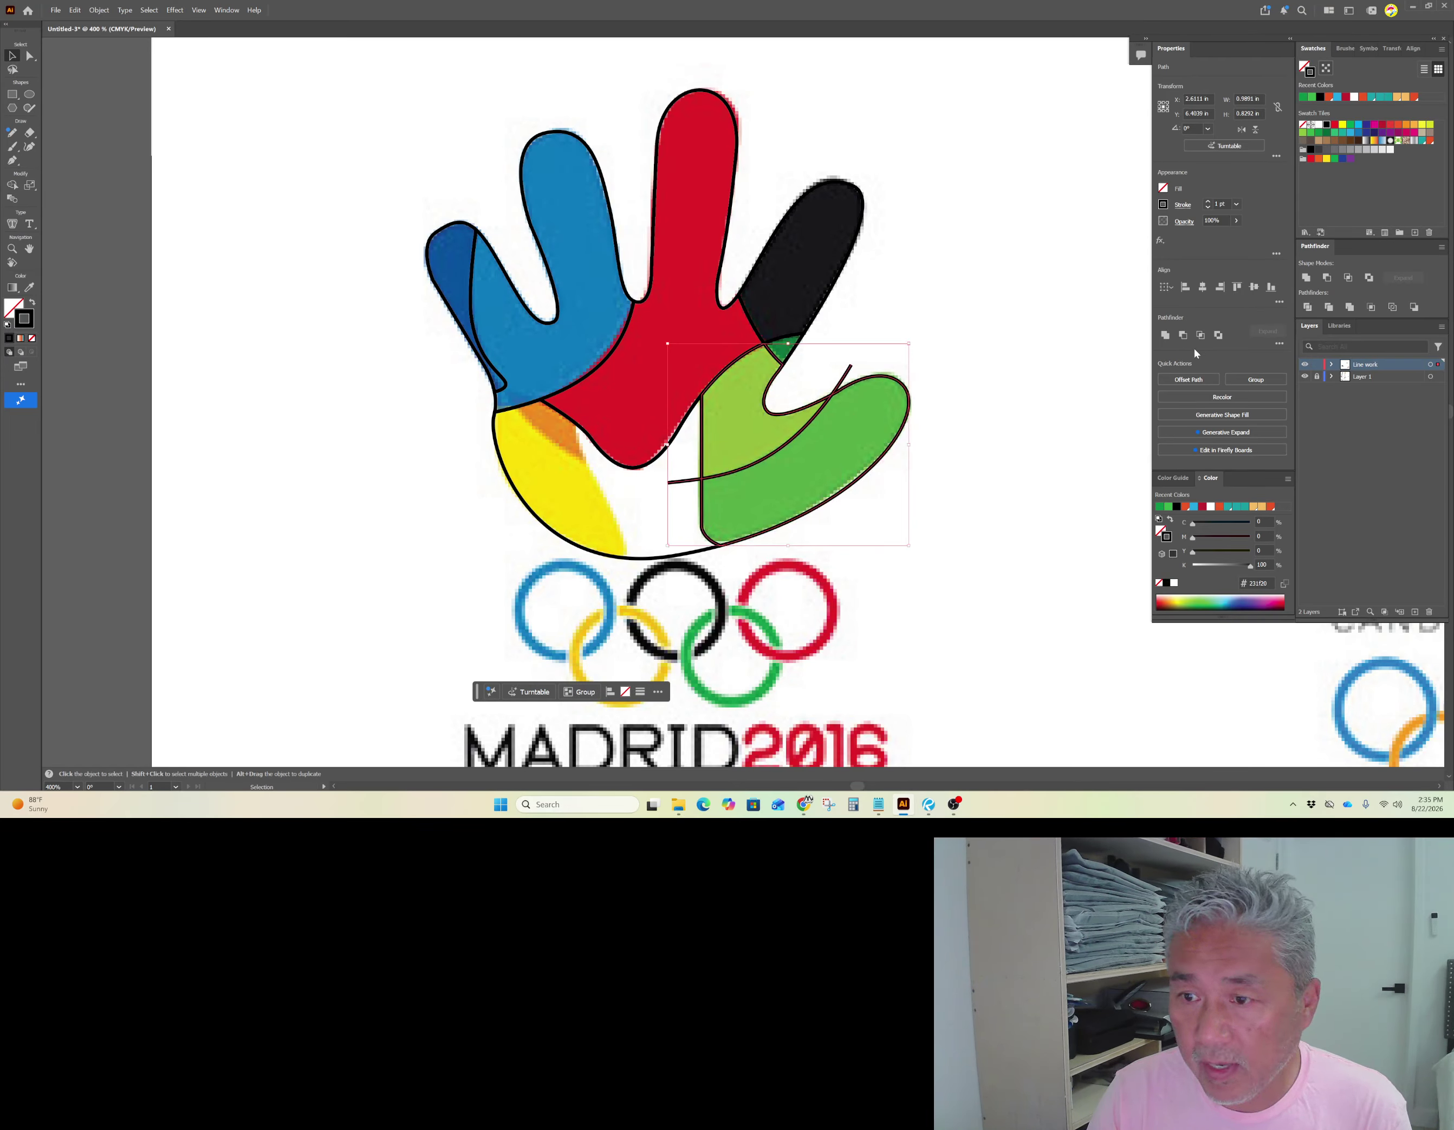
click(1308, 308)
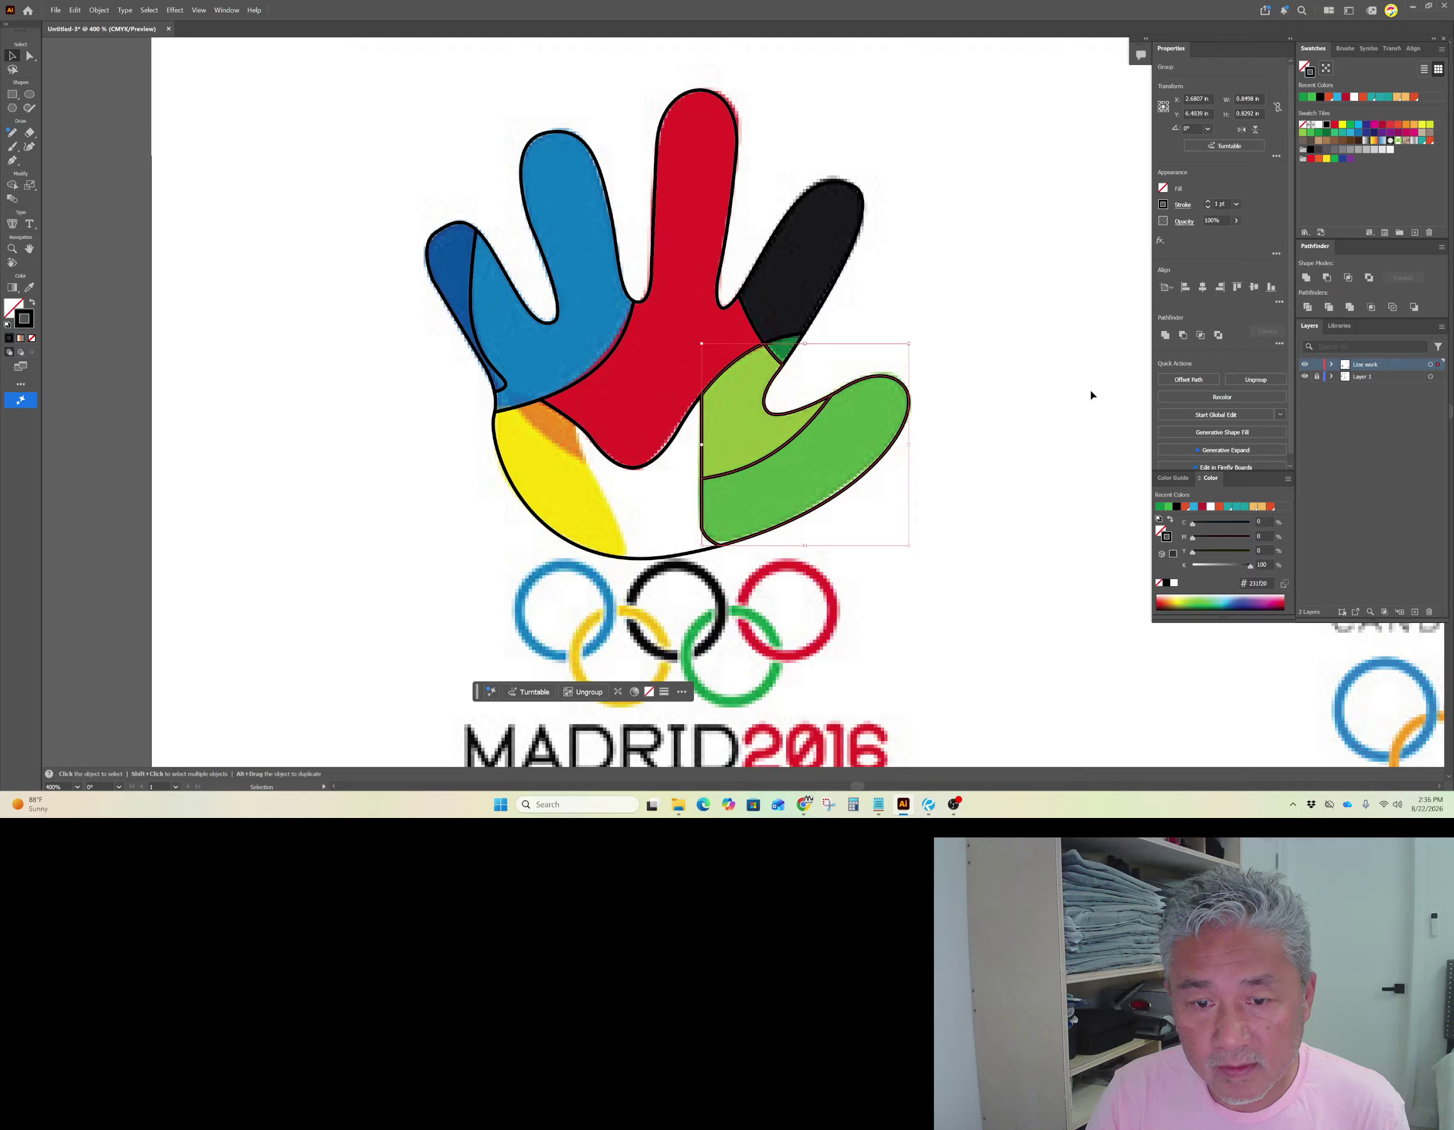
click(936, 458)
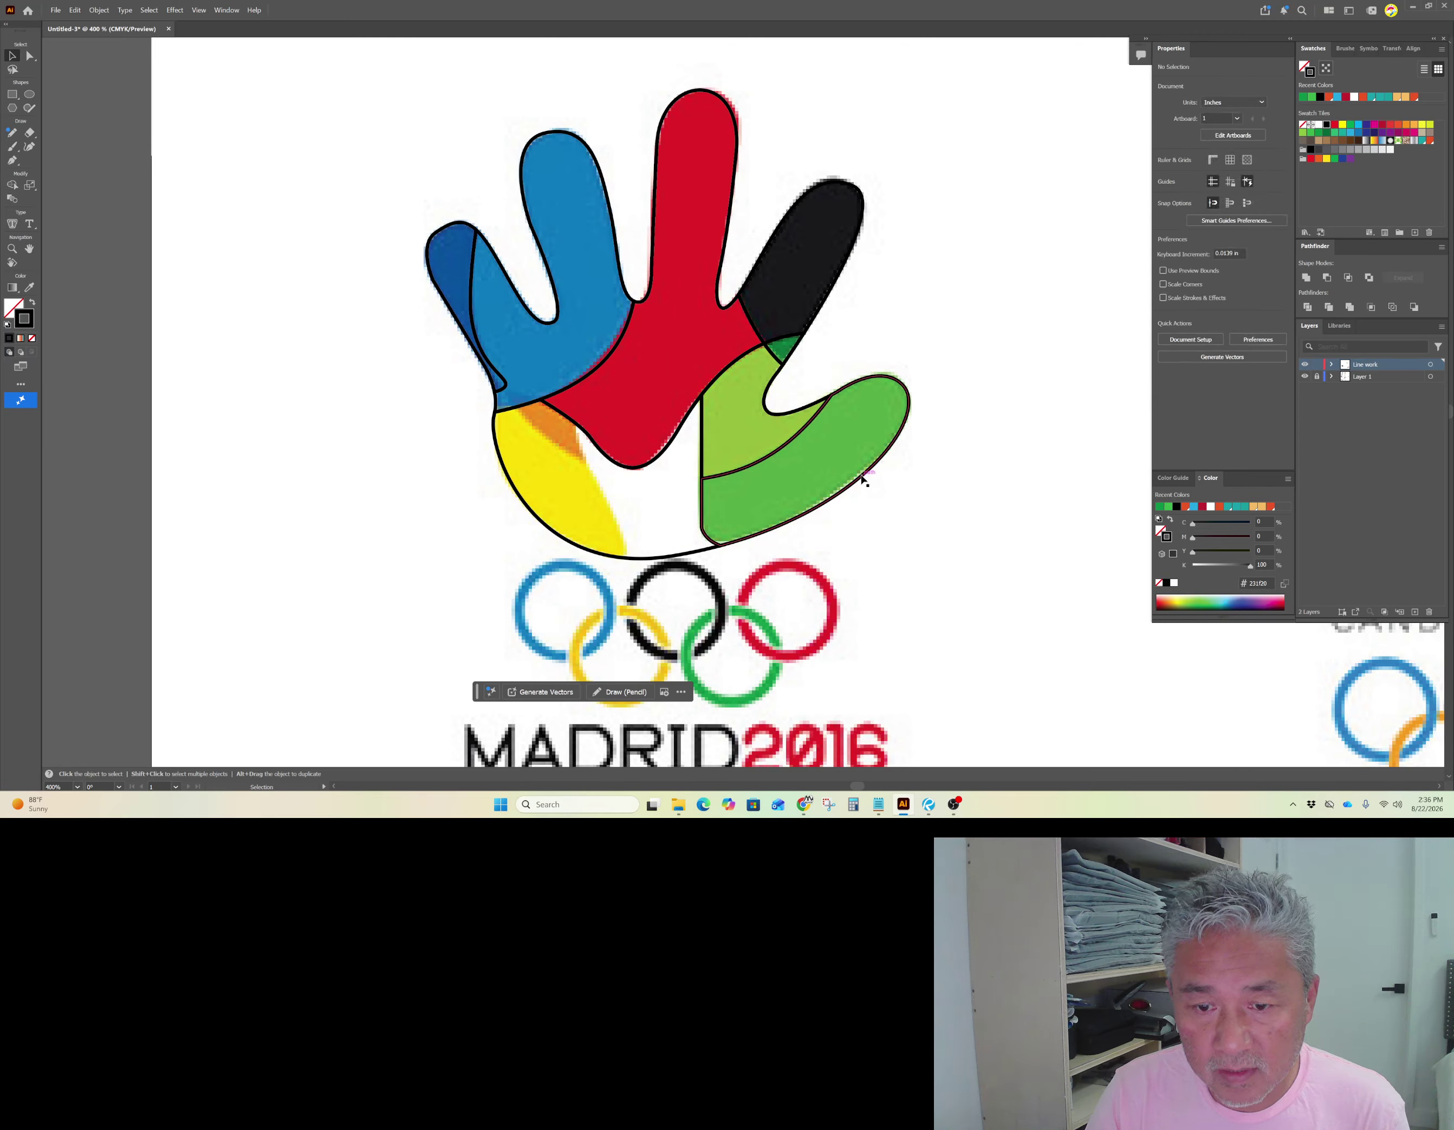
- Test-move the divided thumb group, undo the move, and ungroup its pieces
drag(862, 483, 986, 490)
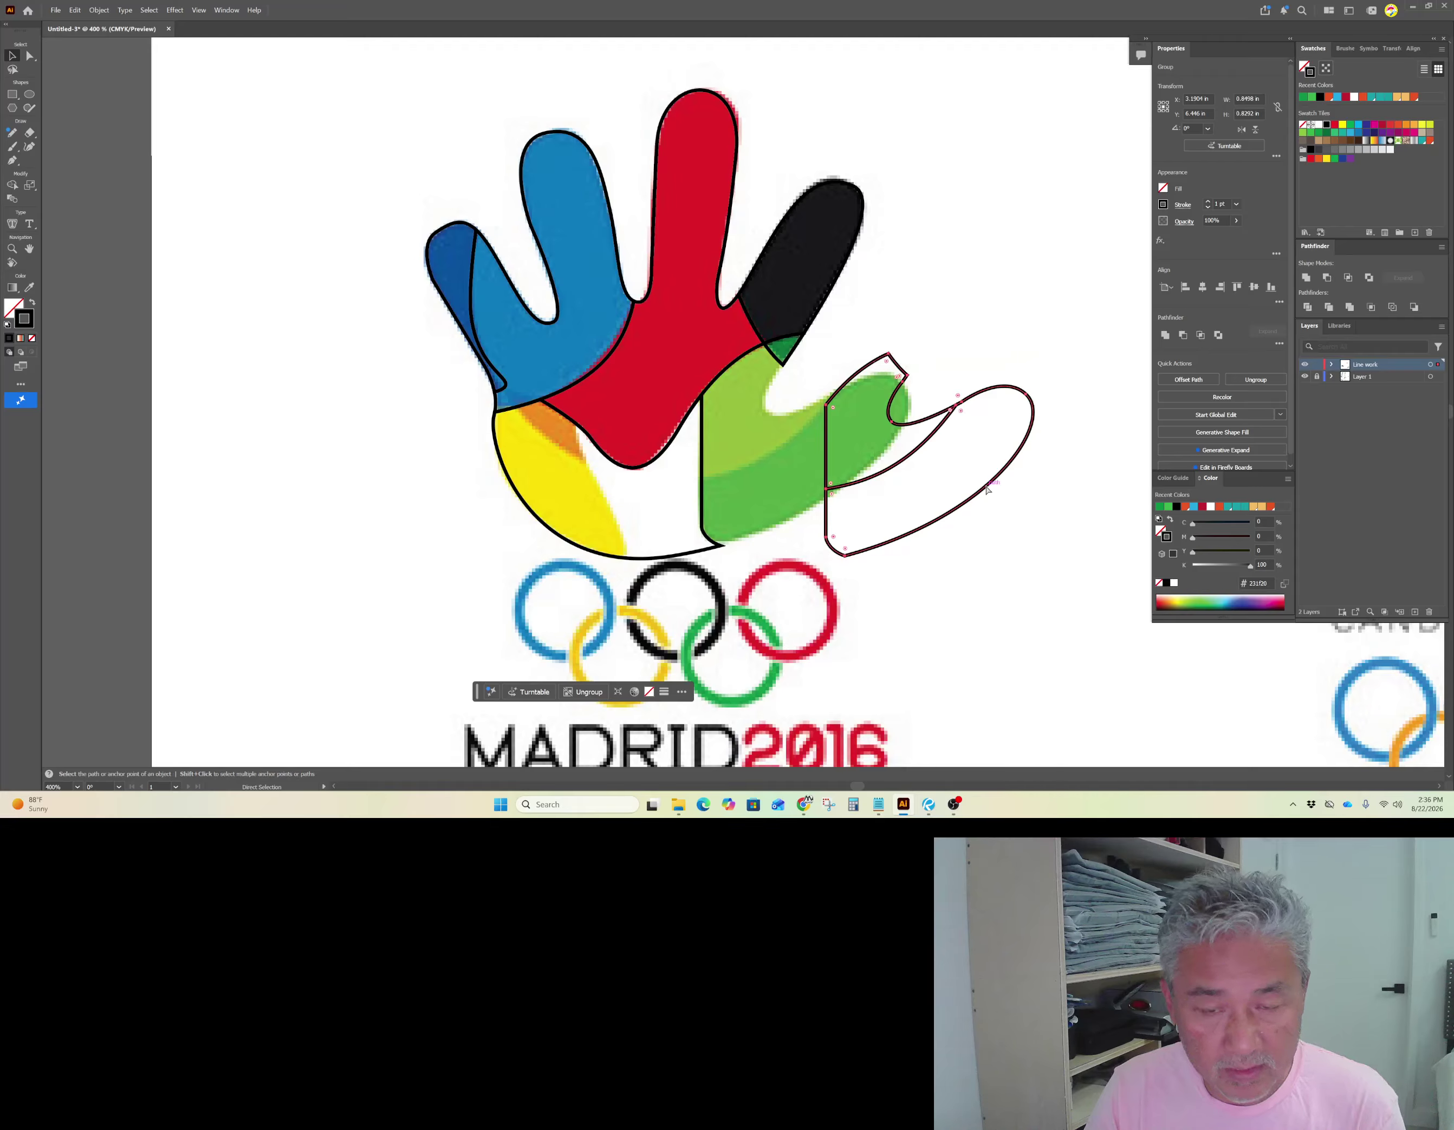
key(ctrl+z)
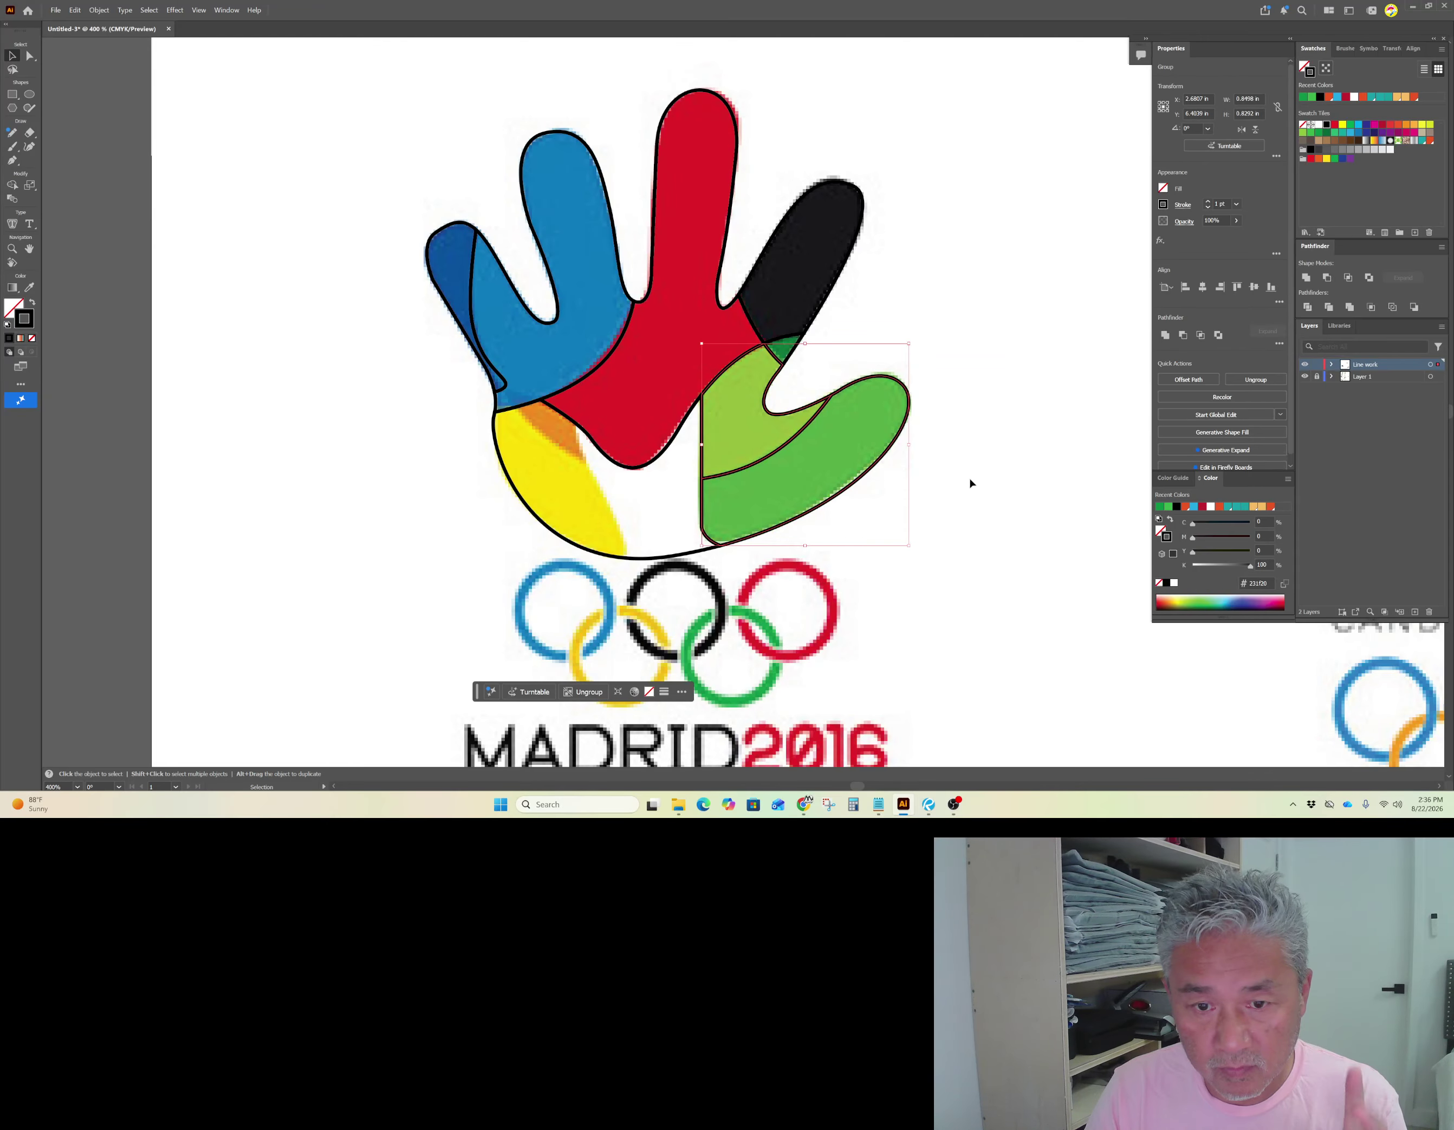
right_click(863, 449)
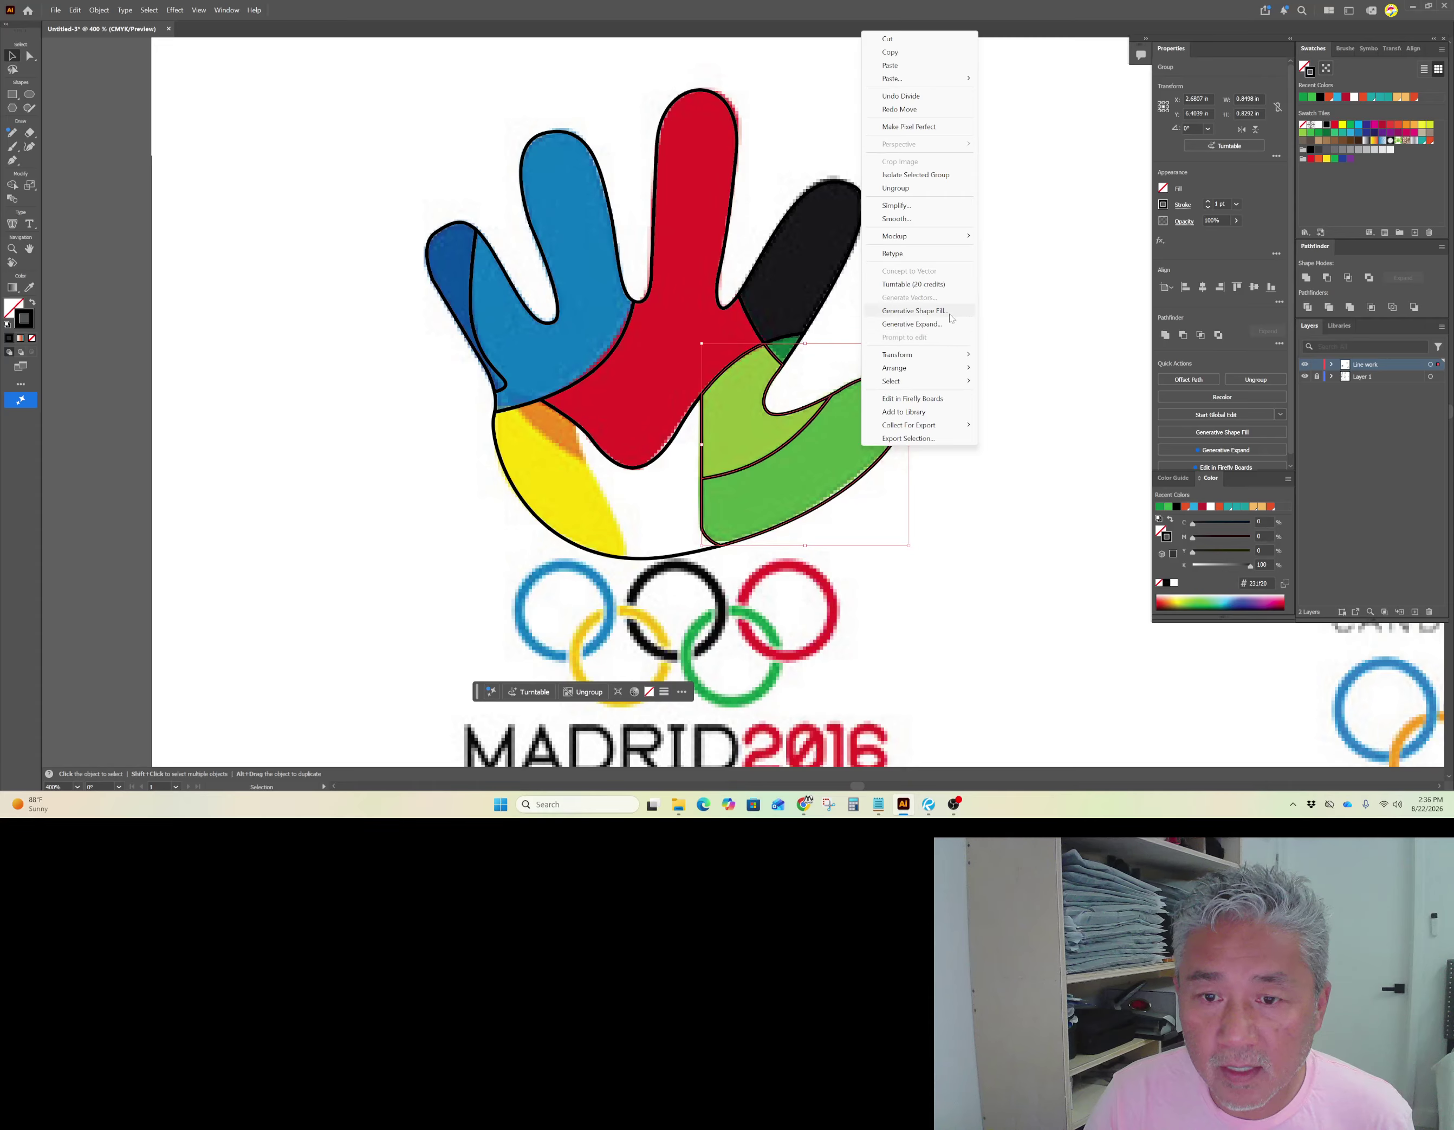
click(896, 187)
click(989, 373)
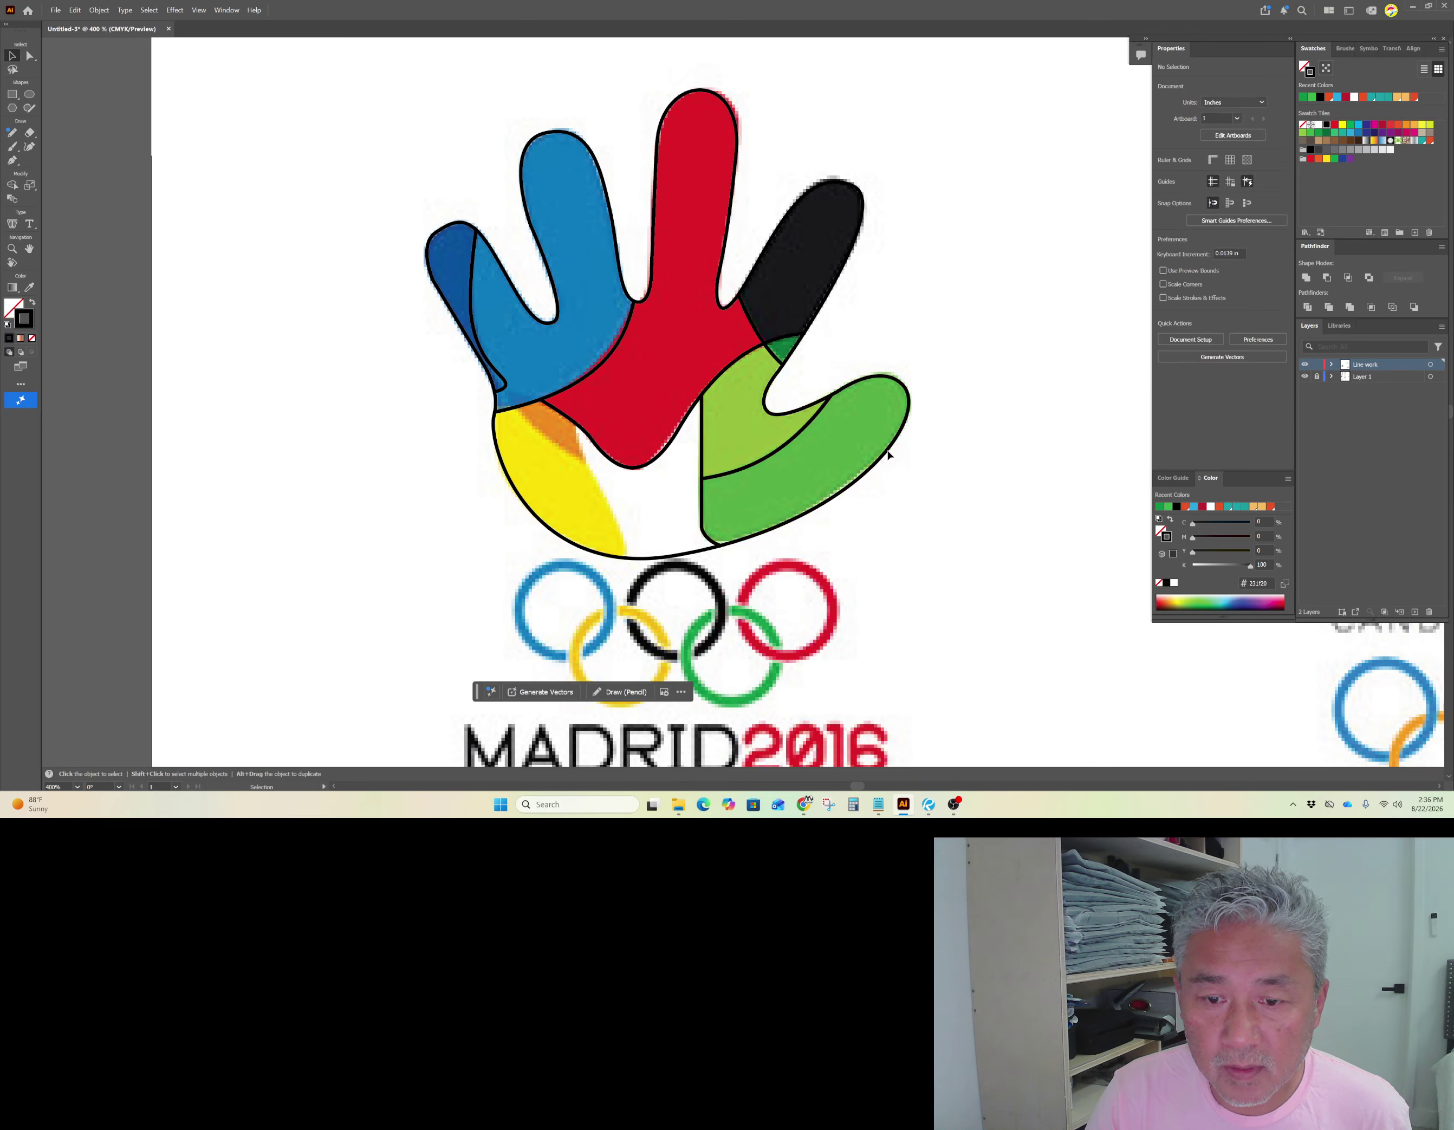
- Test the thumb division by moving the medium green piece out of the hand and undoing the move
drag(883, 455, 1007, 423)
key(ctrl+z)
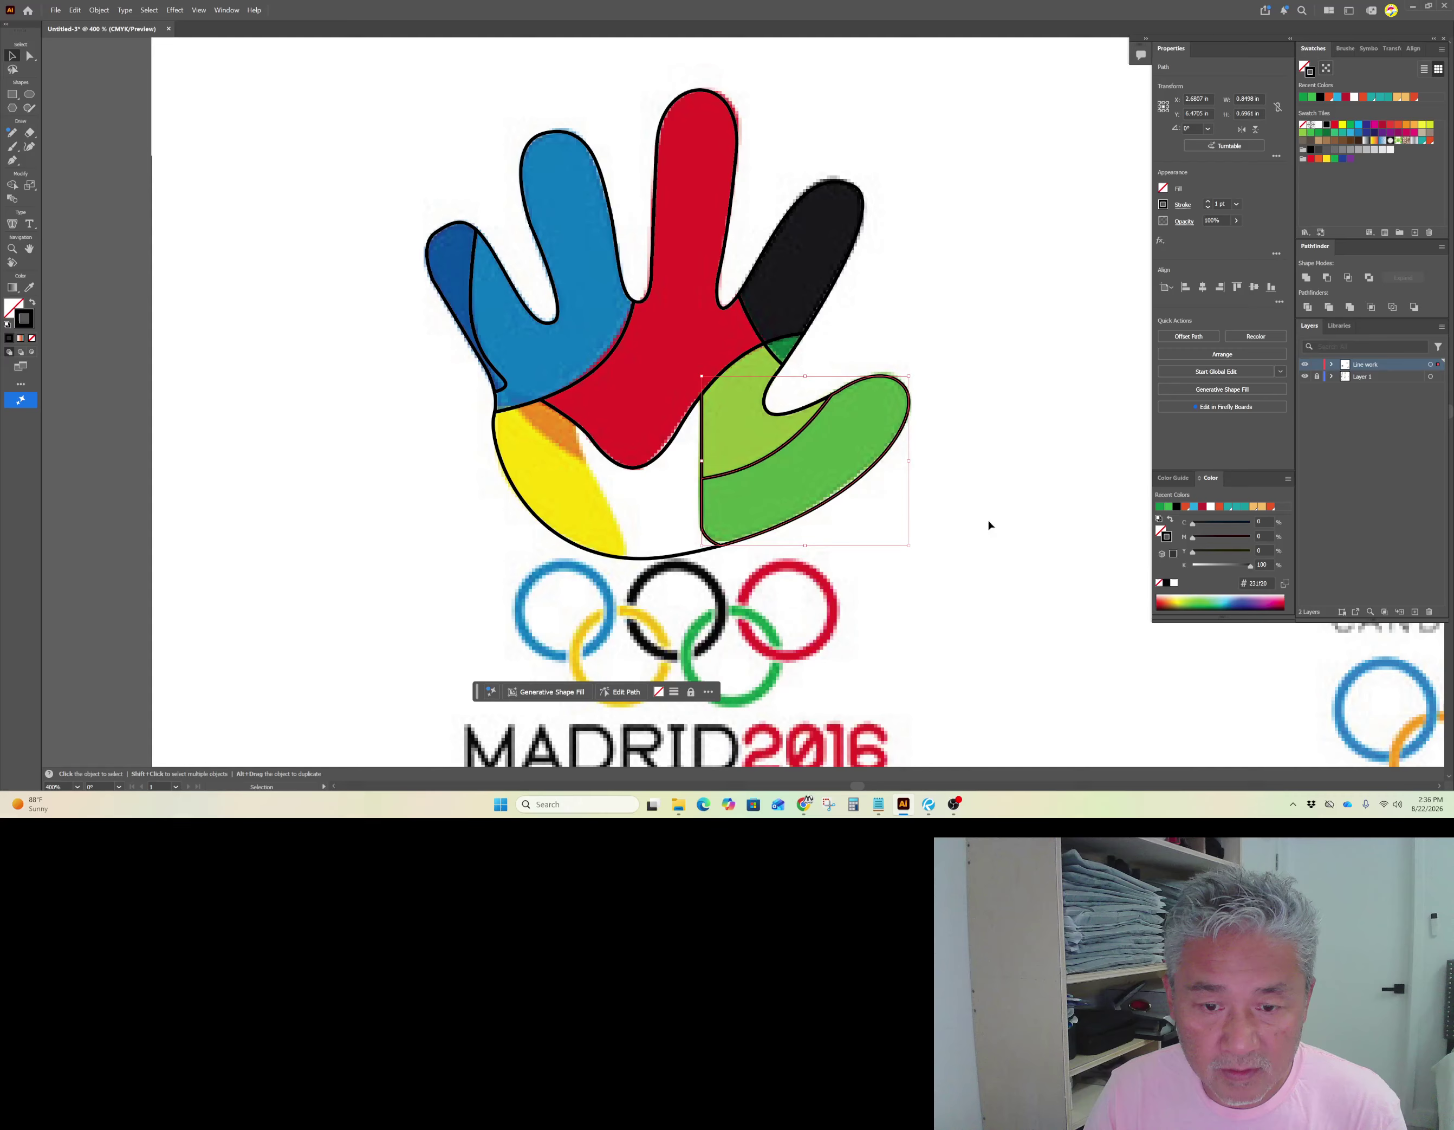
click(989, 525)
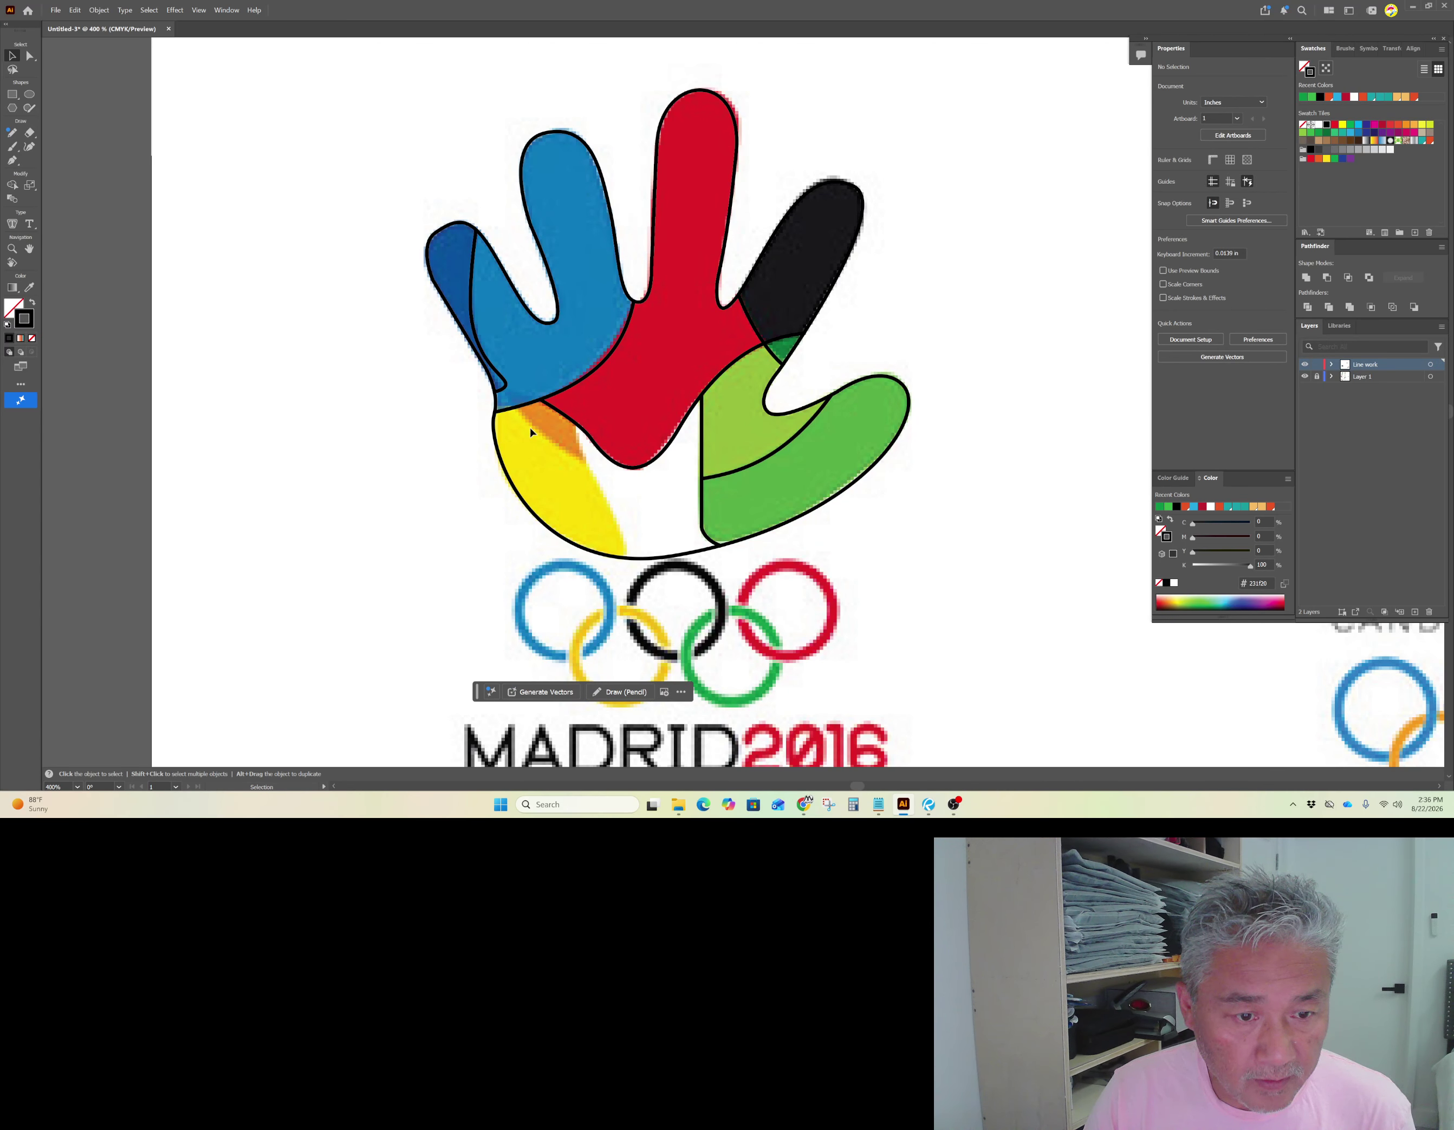
- Draw a Pen path from the blue wrist area along the yellow area's inner edge to just below the palm outline
click(12, 161)
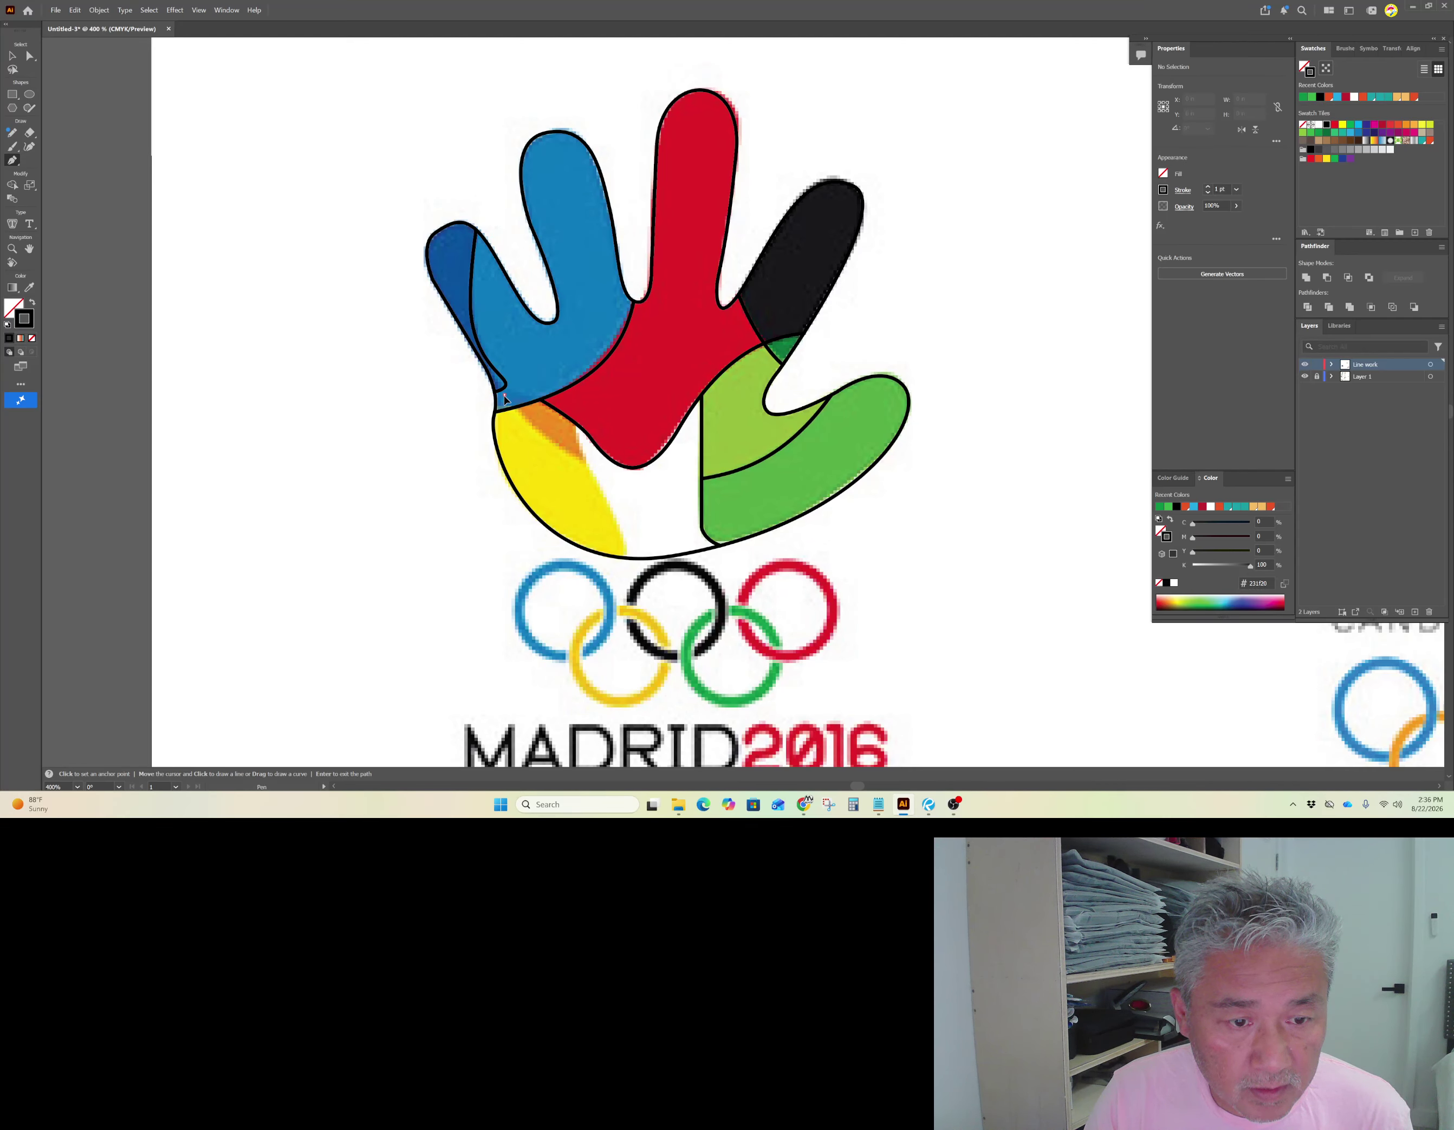
click(511, 407)
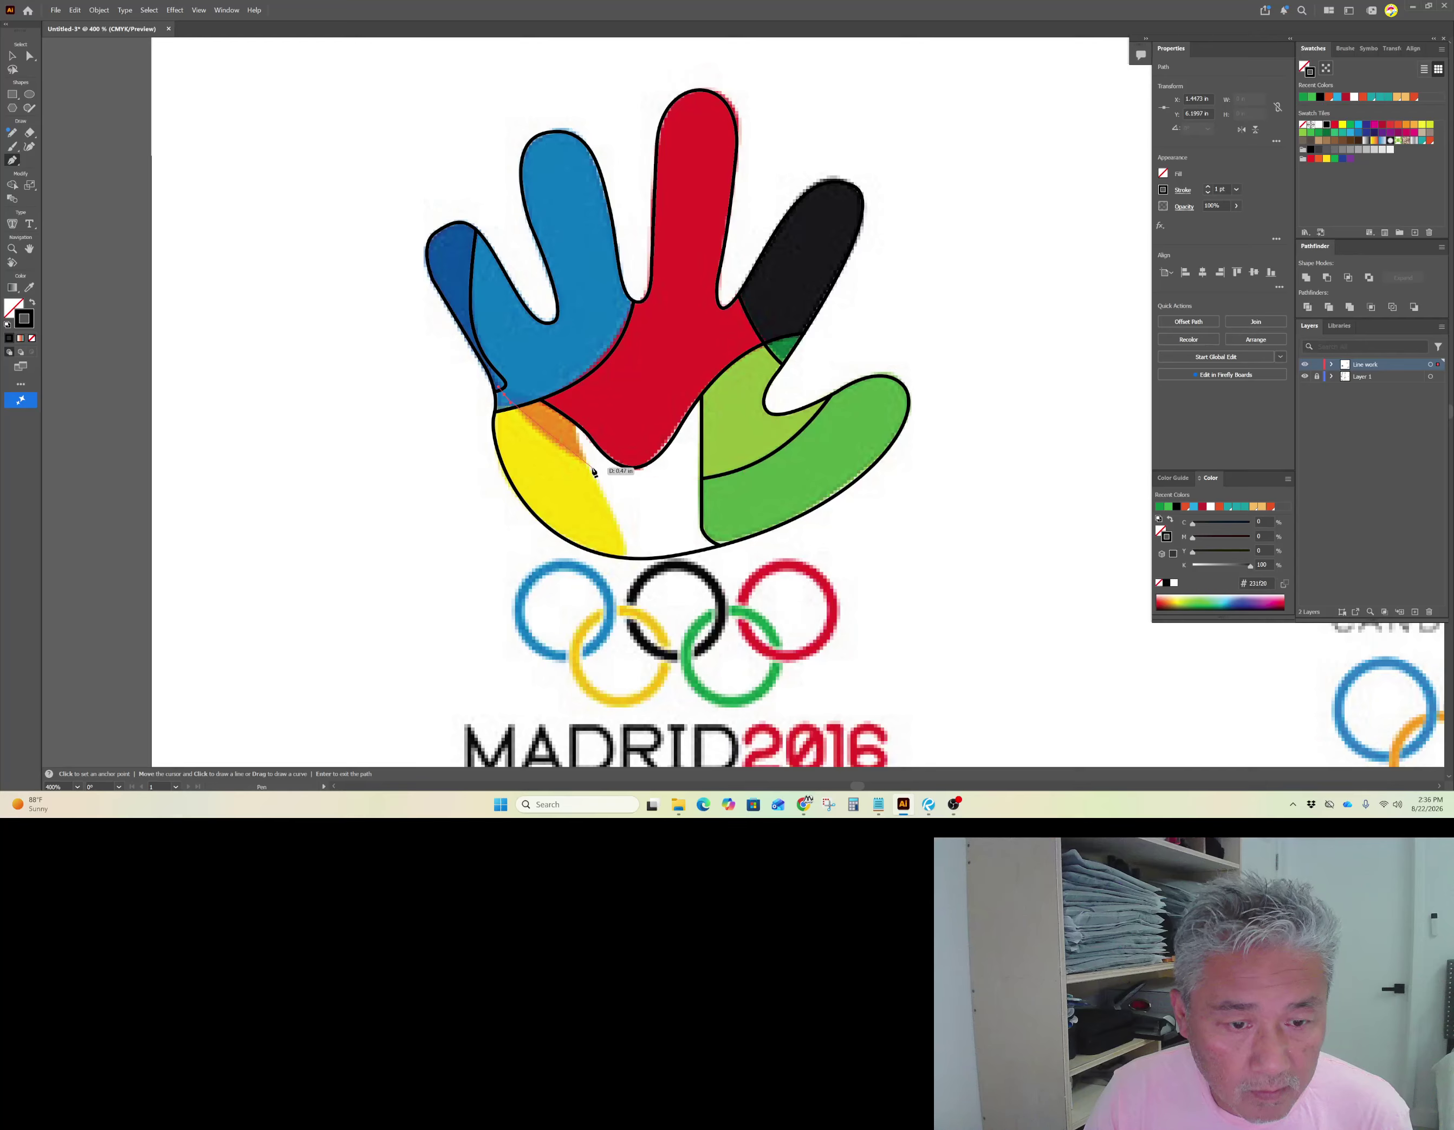
drag(593, 468, 630, 482)
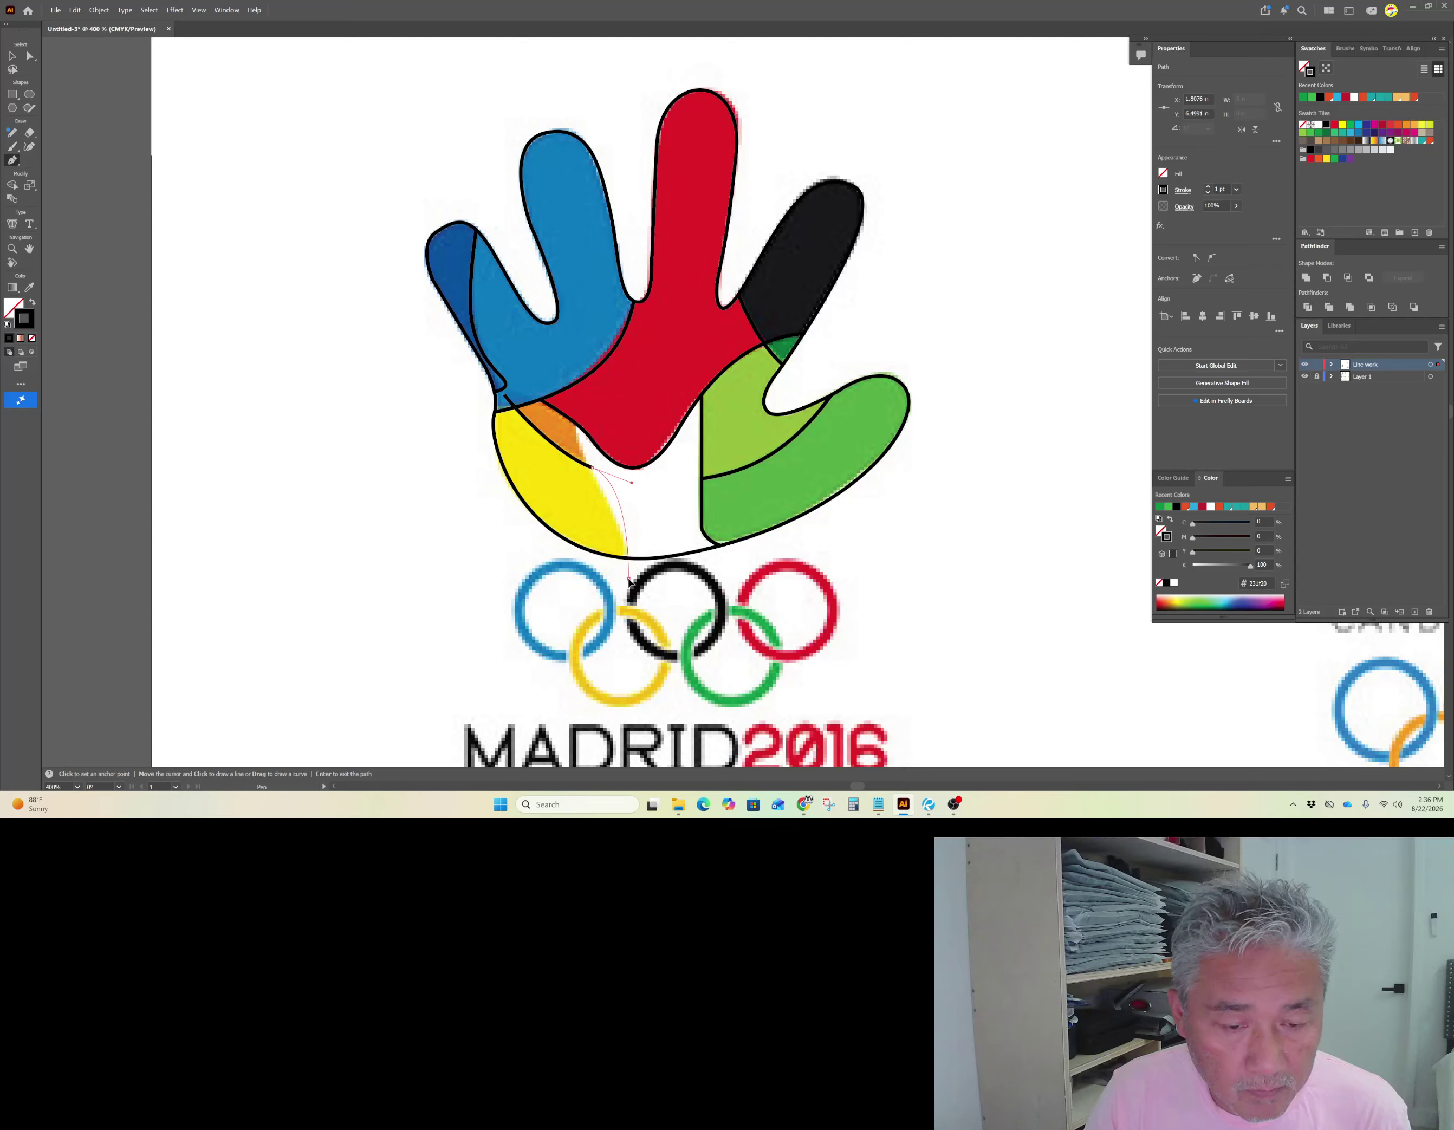
click(629, 582)
right_click(621, 586)
key(Escape)
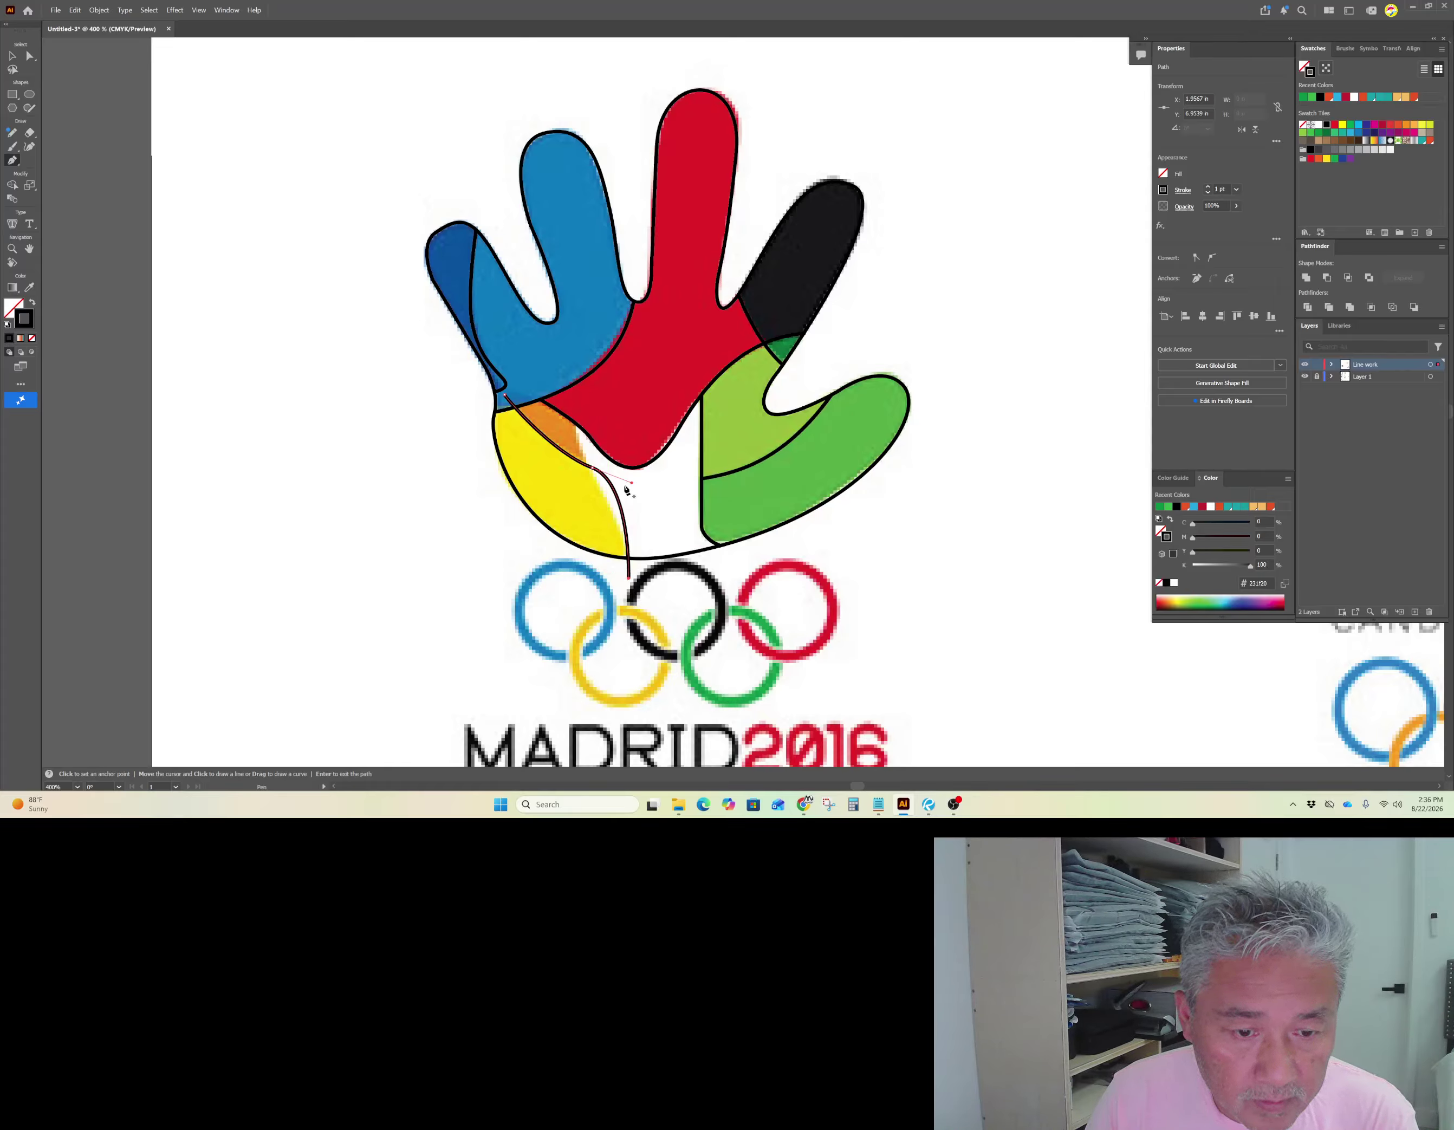
- Move the new path's middle anchor point onto the corner where the orange and yellow areas meet the white palm, and deselect the path
key(a)
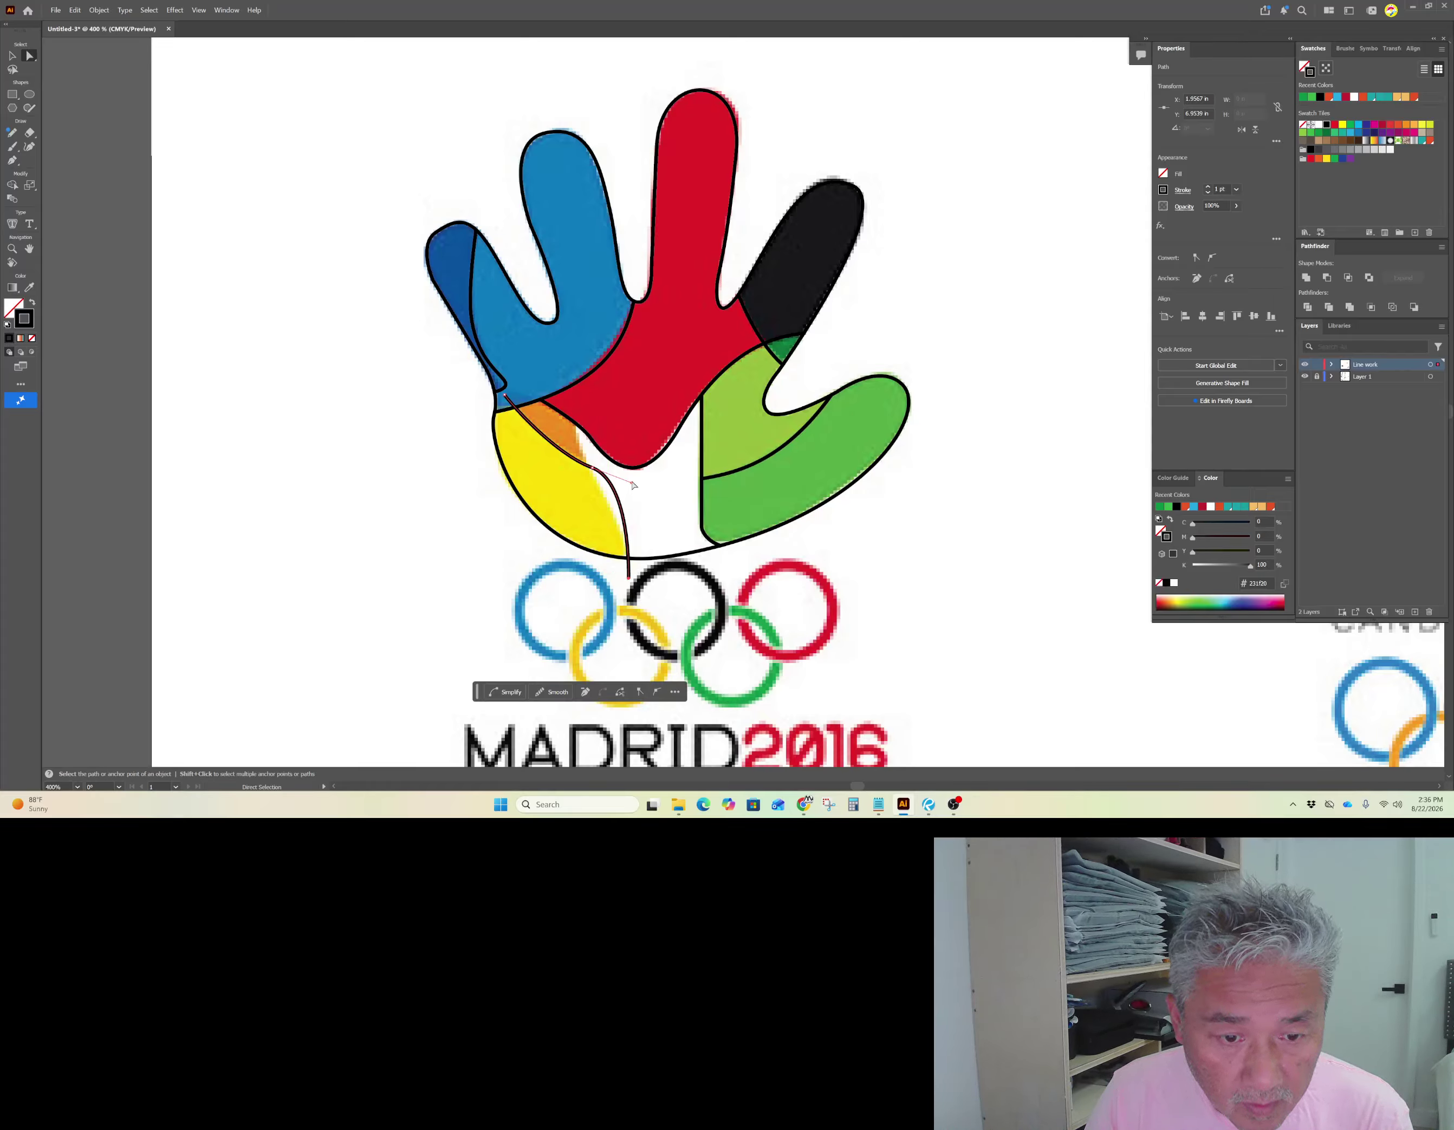
click(630, 488)
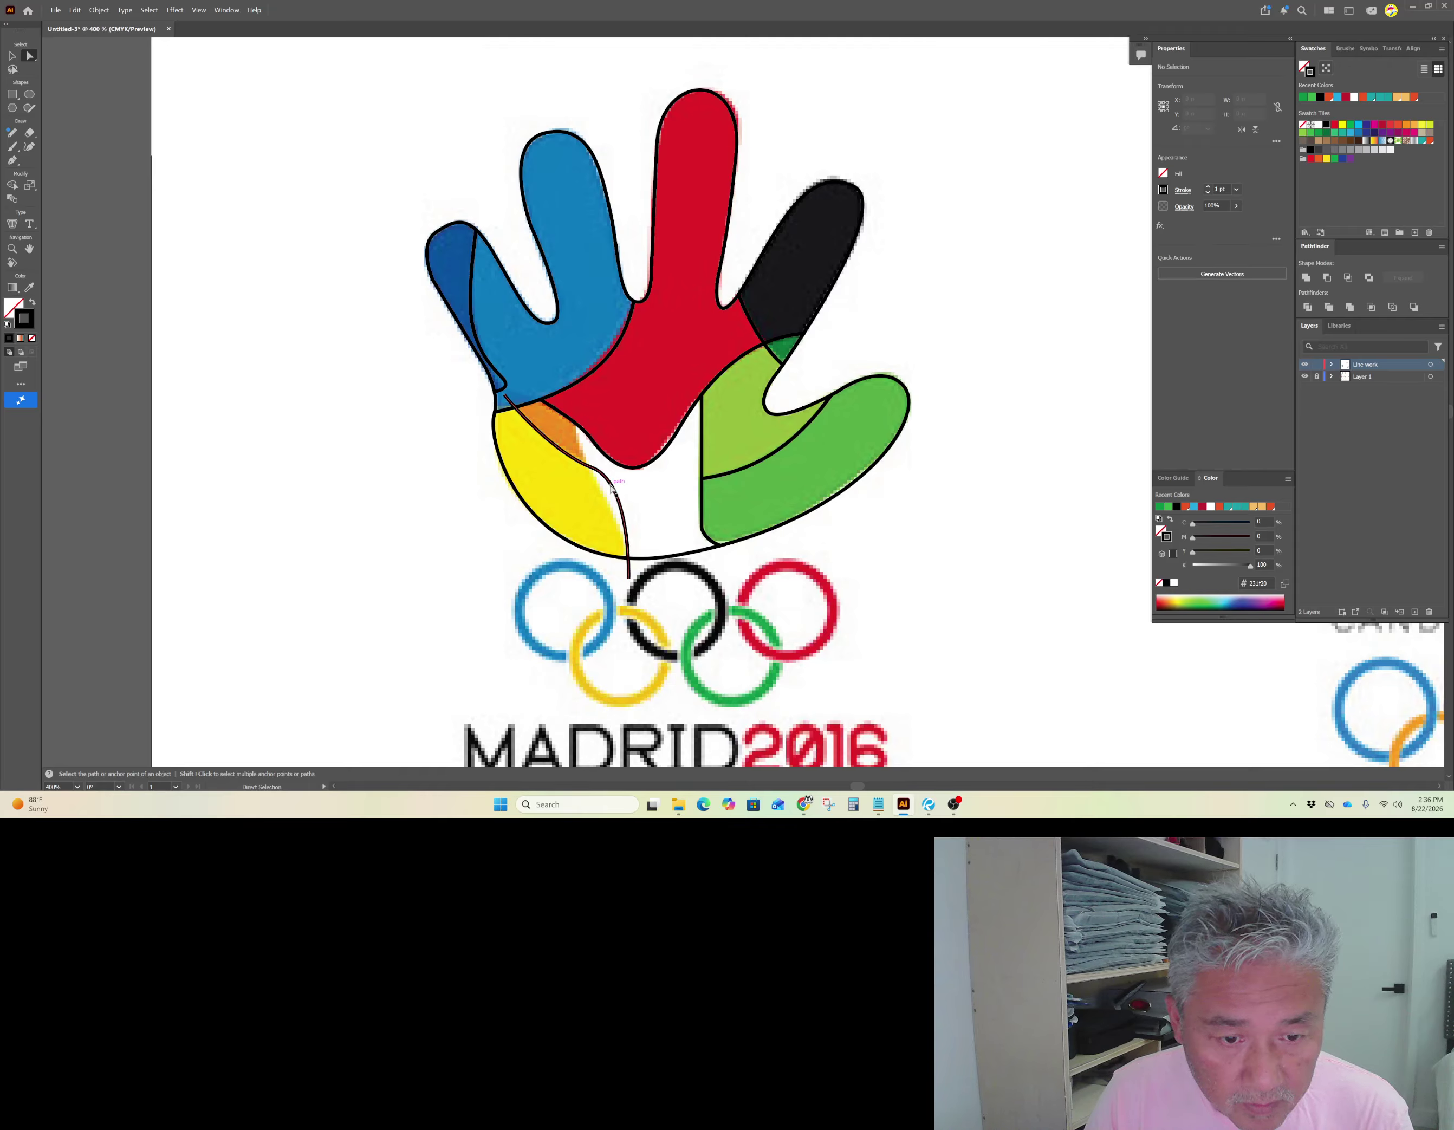
scroll(633, 487, up, 1)
drag(632, 501, 577, 475)
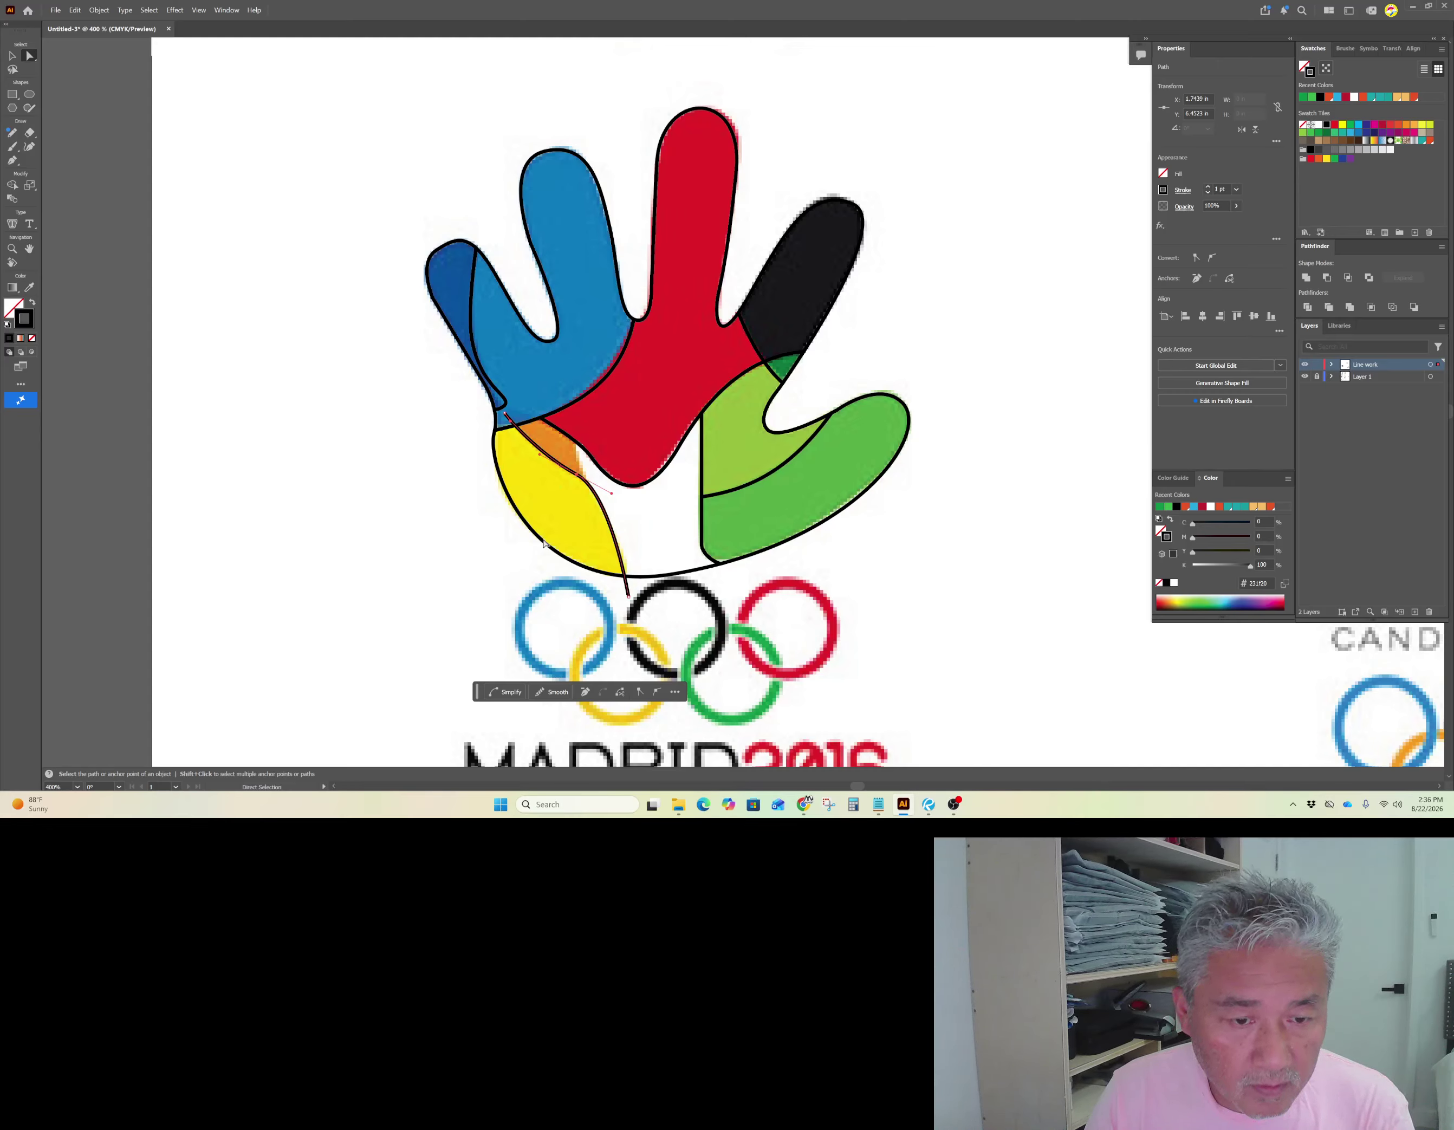
click(497, 559)
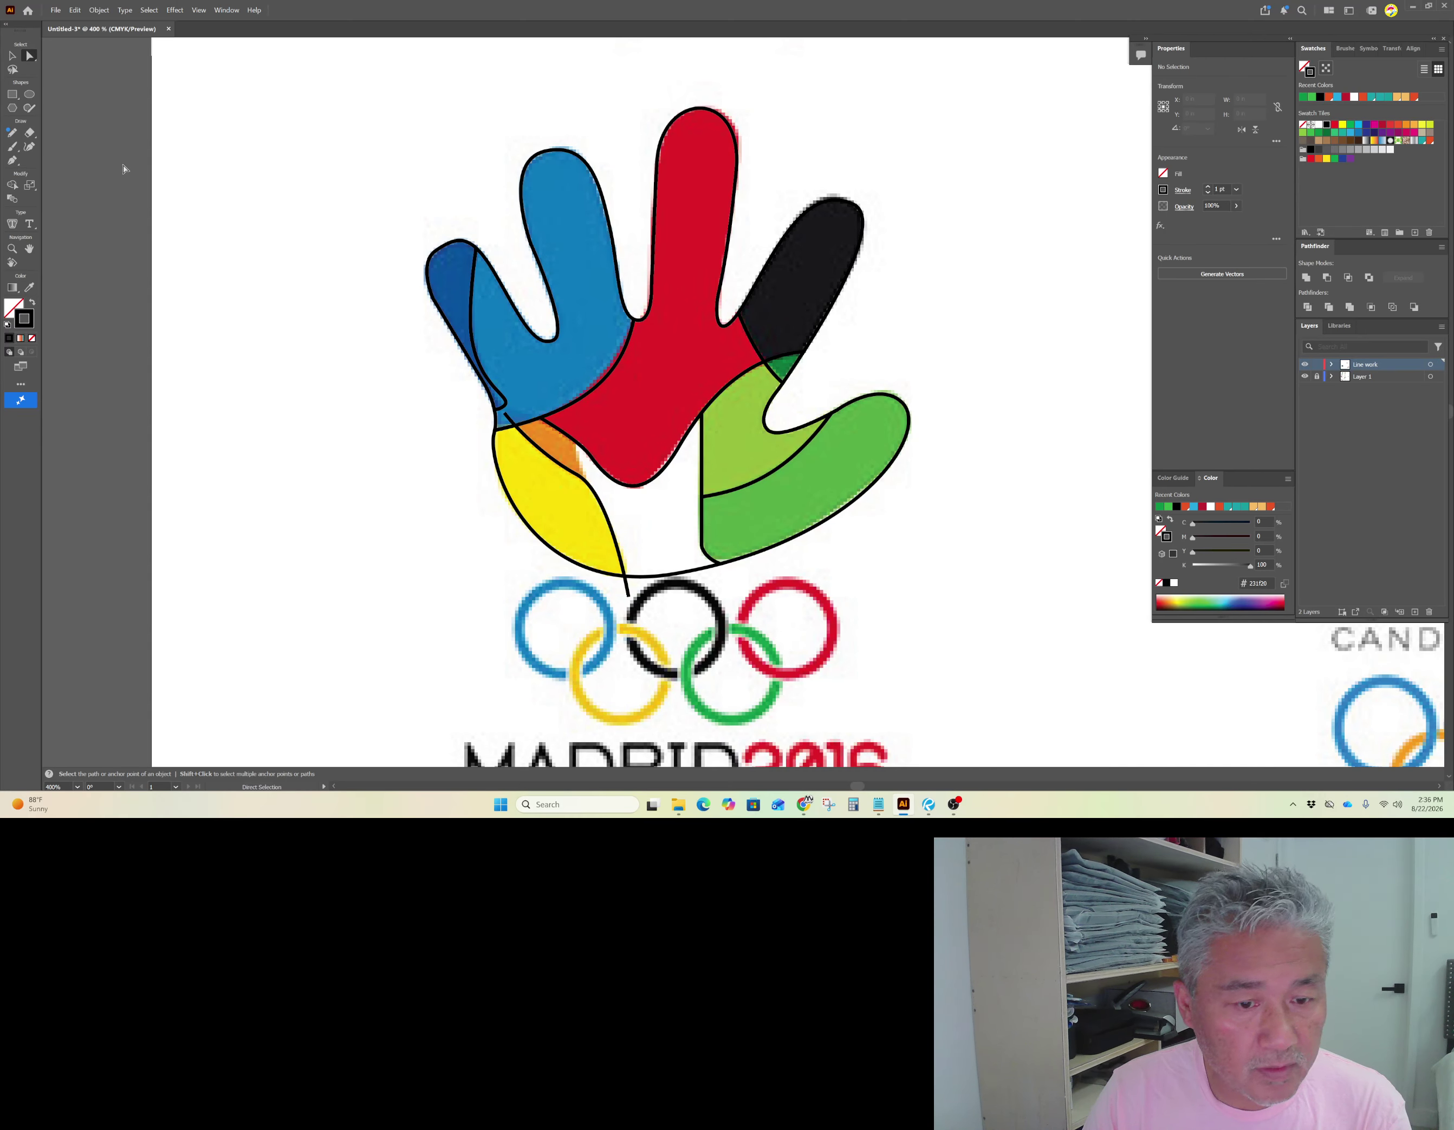
click(12, 55)
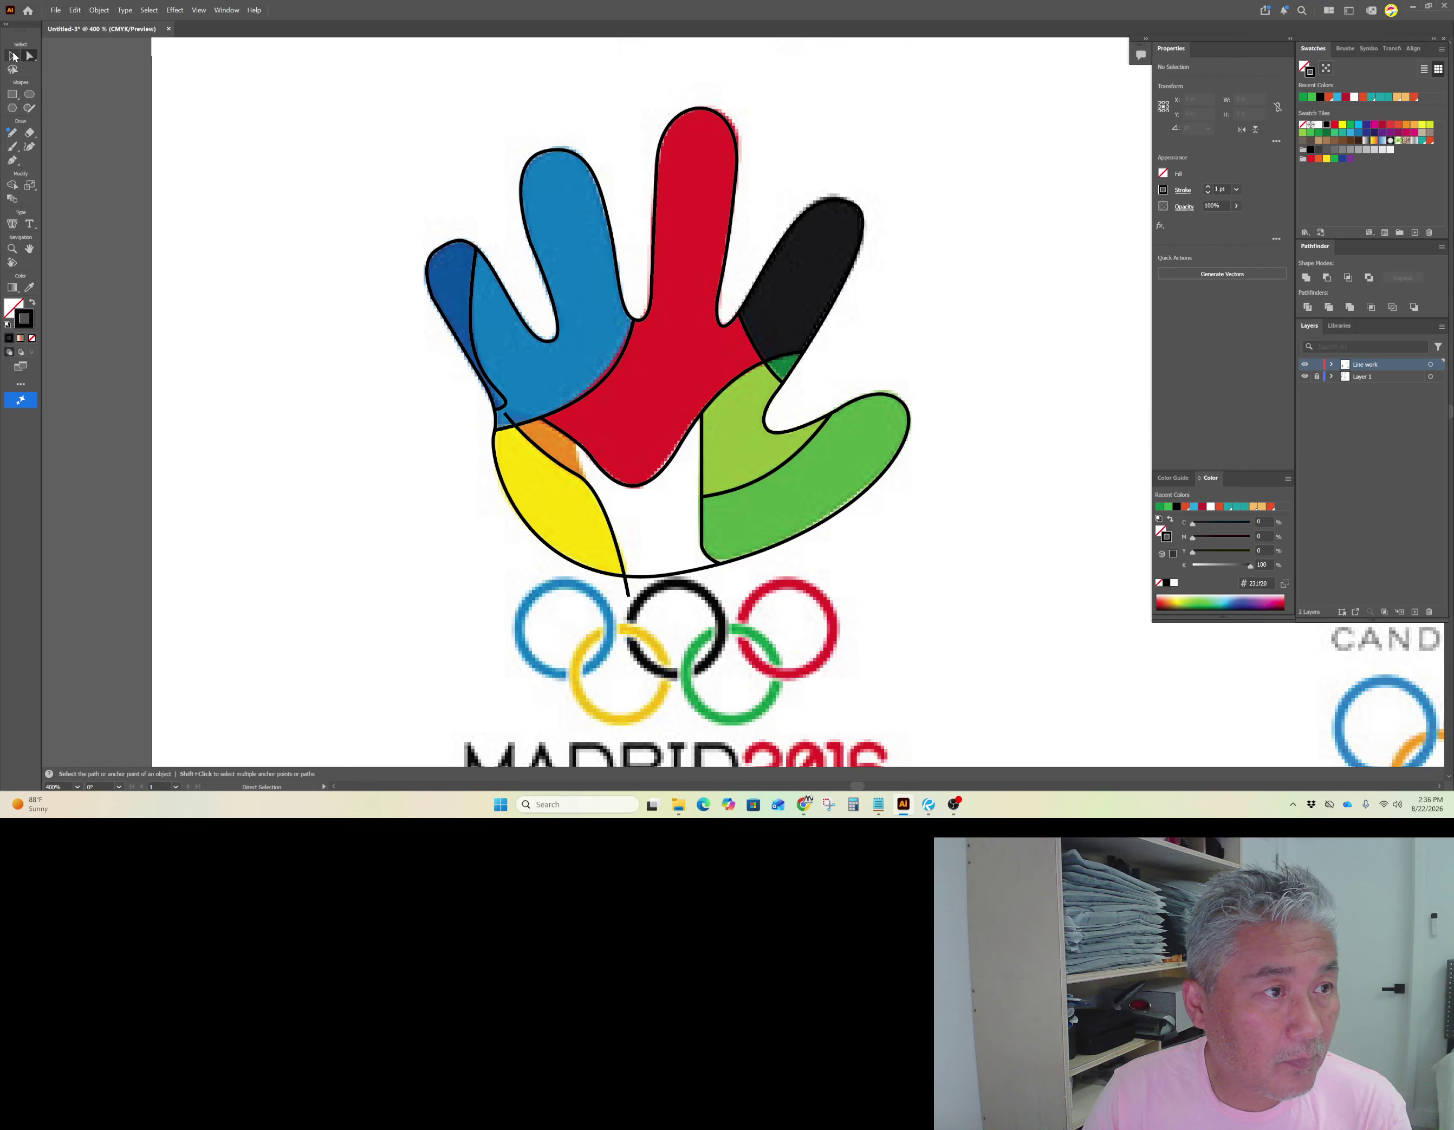
- Divide the palm shape along the yellow area's inner-edge path with Pathfinder Divide, and ungroup the resulting pieces
click(585, 562)
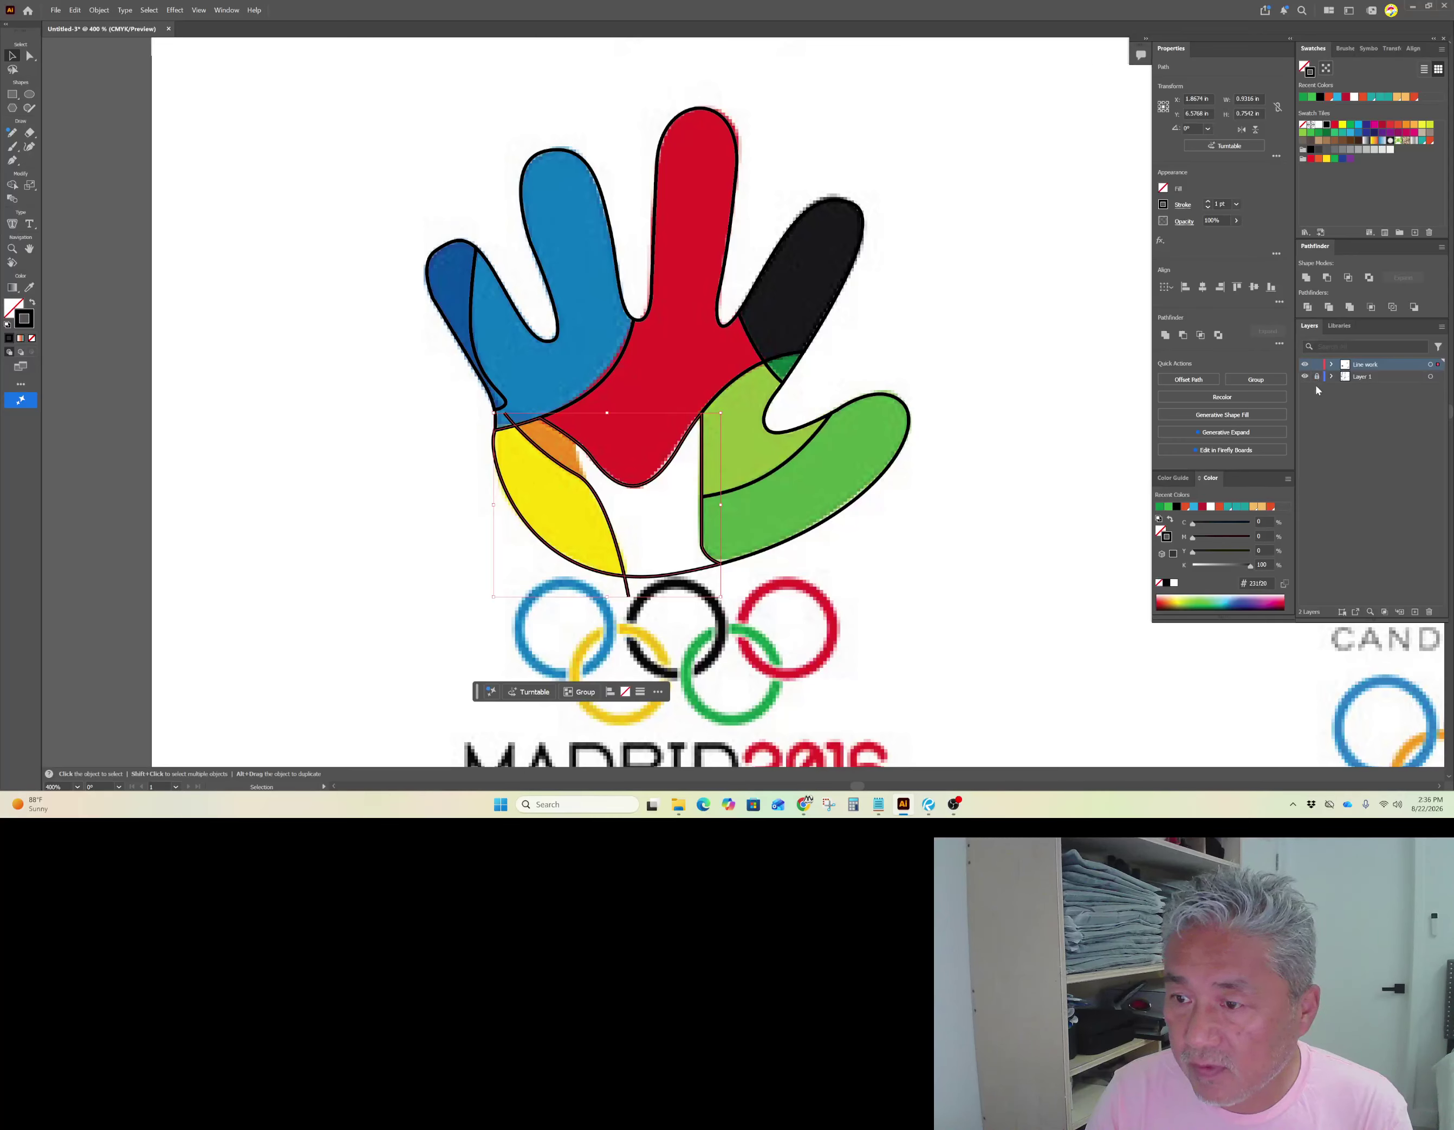
click(1307, 307)
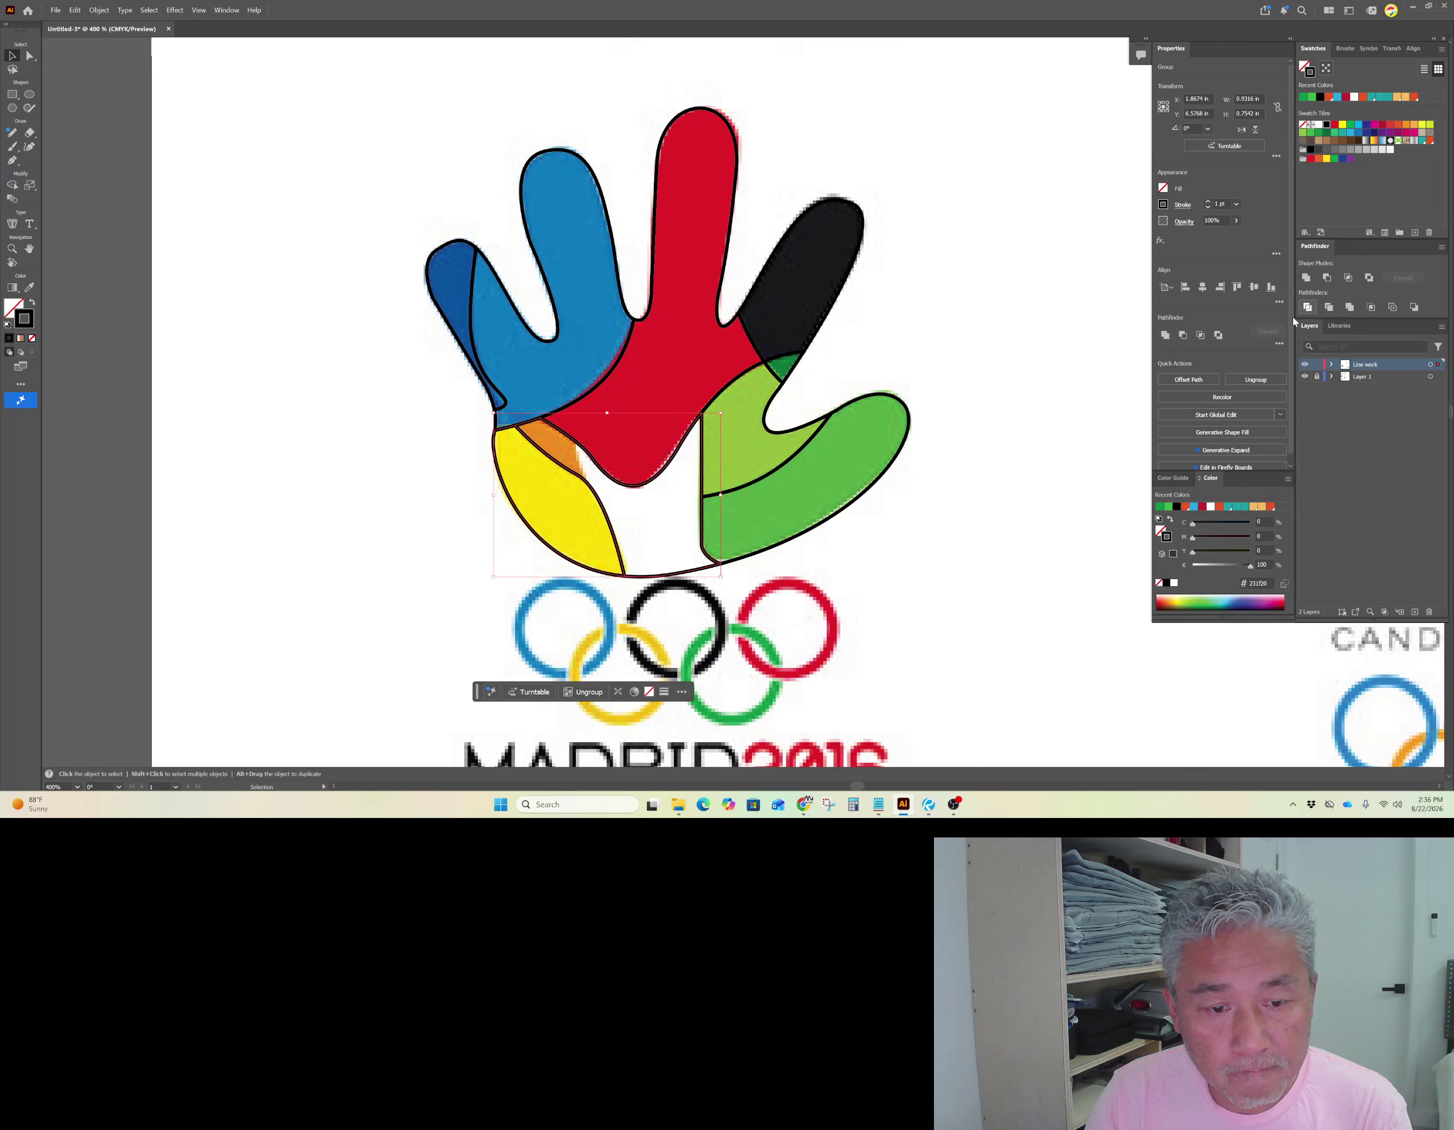
click(916, 545)
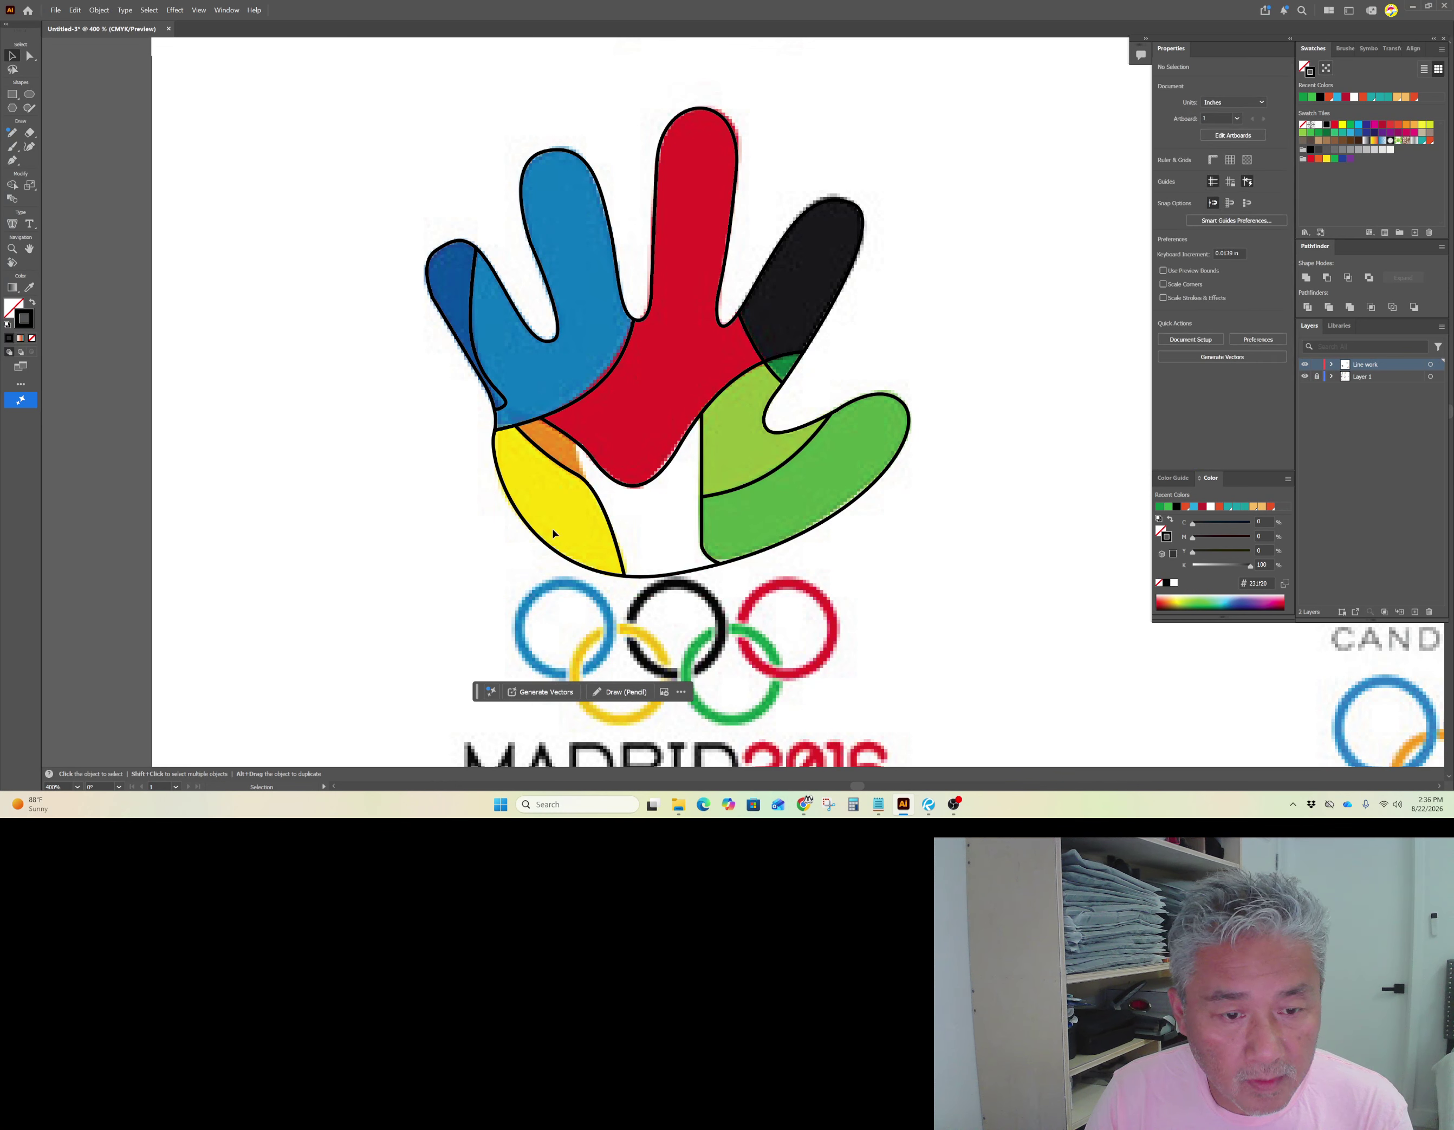
click(574, 479)
right_click(575, 475)
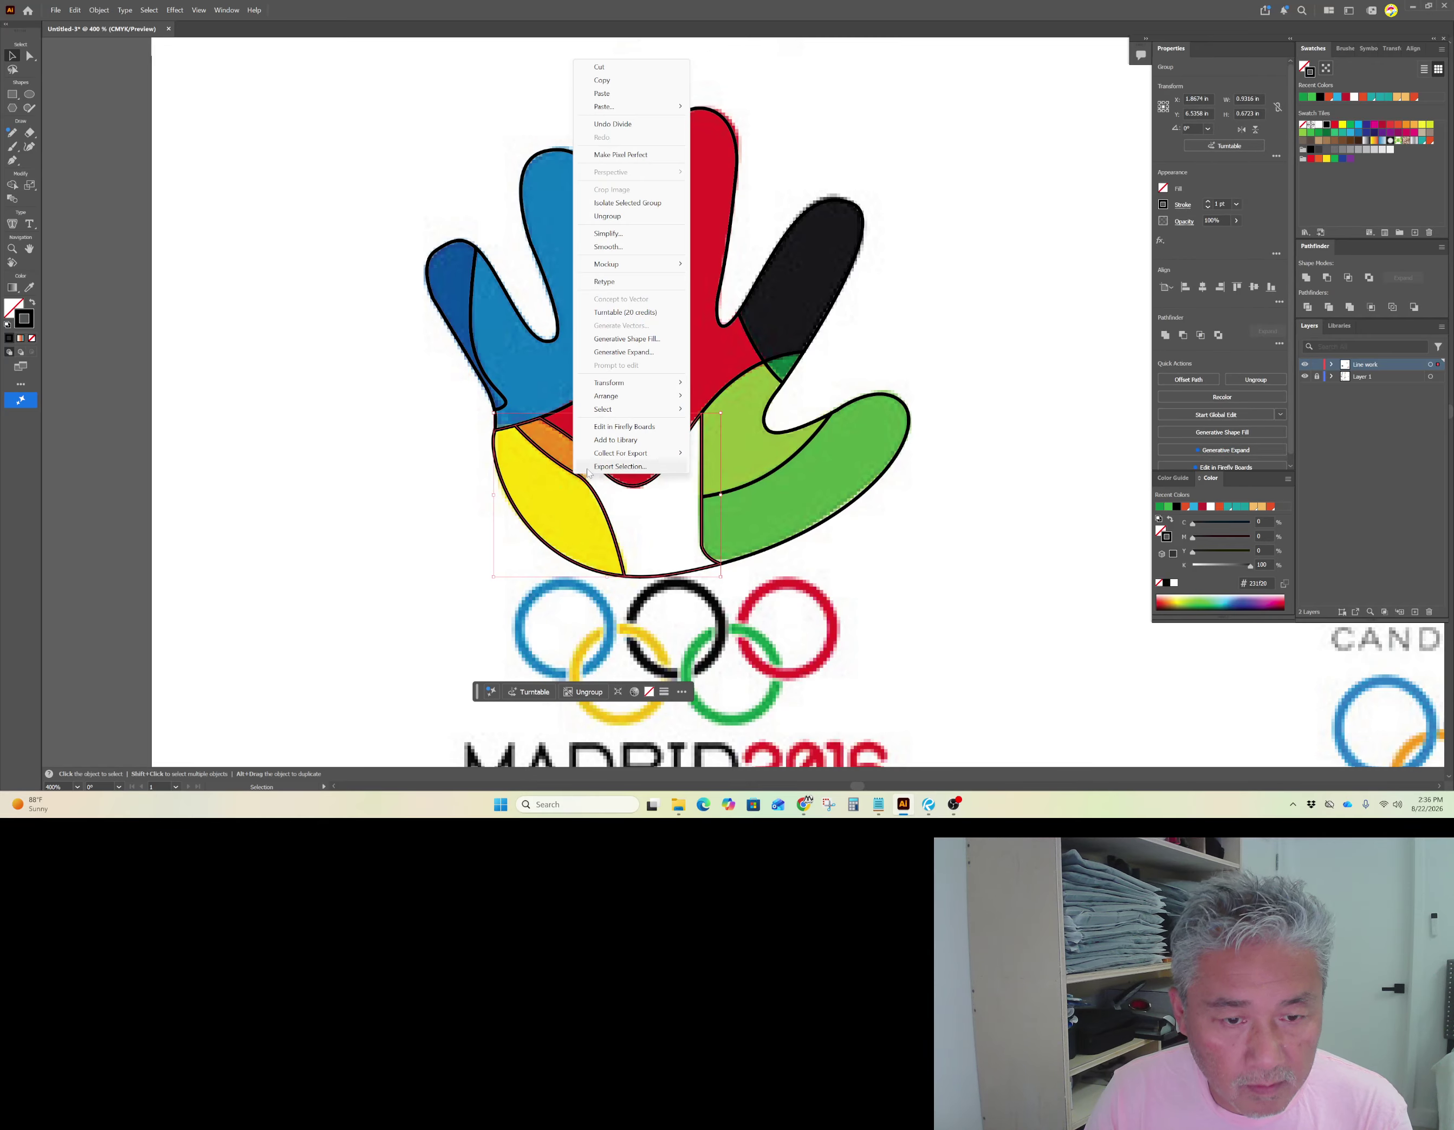
click(608, 216)
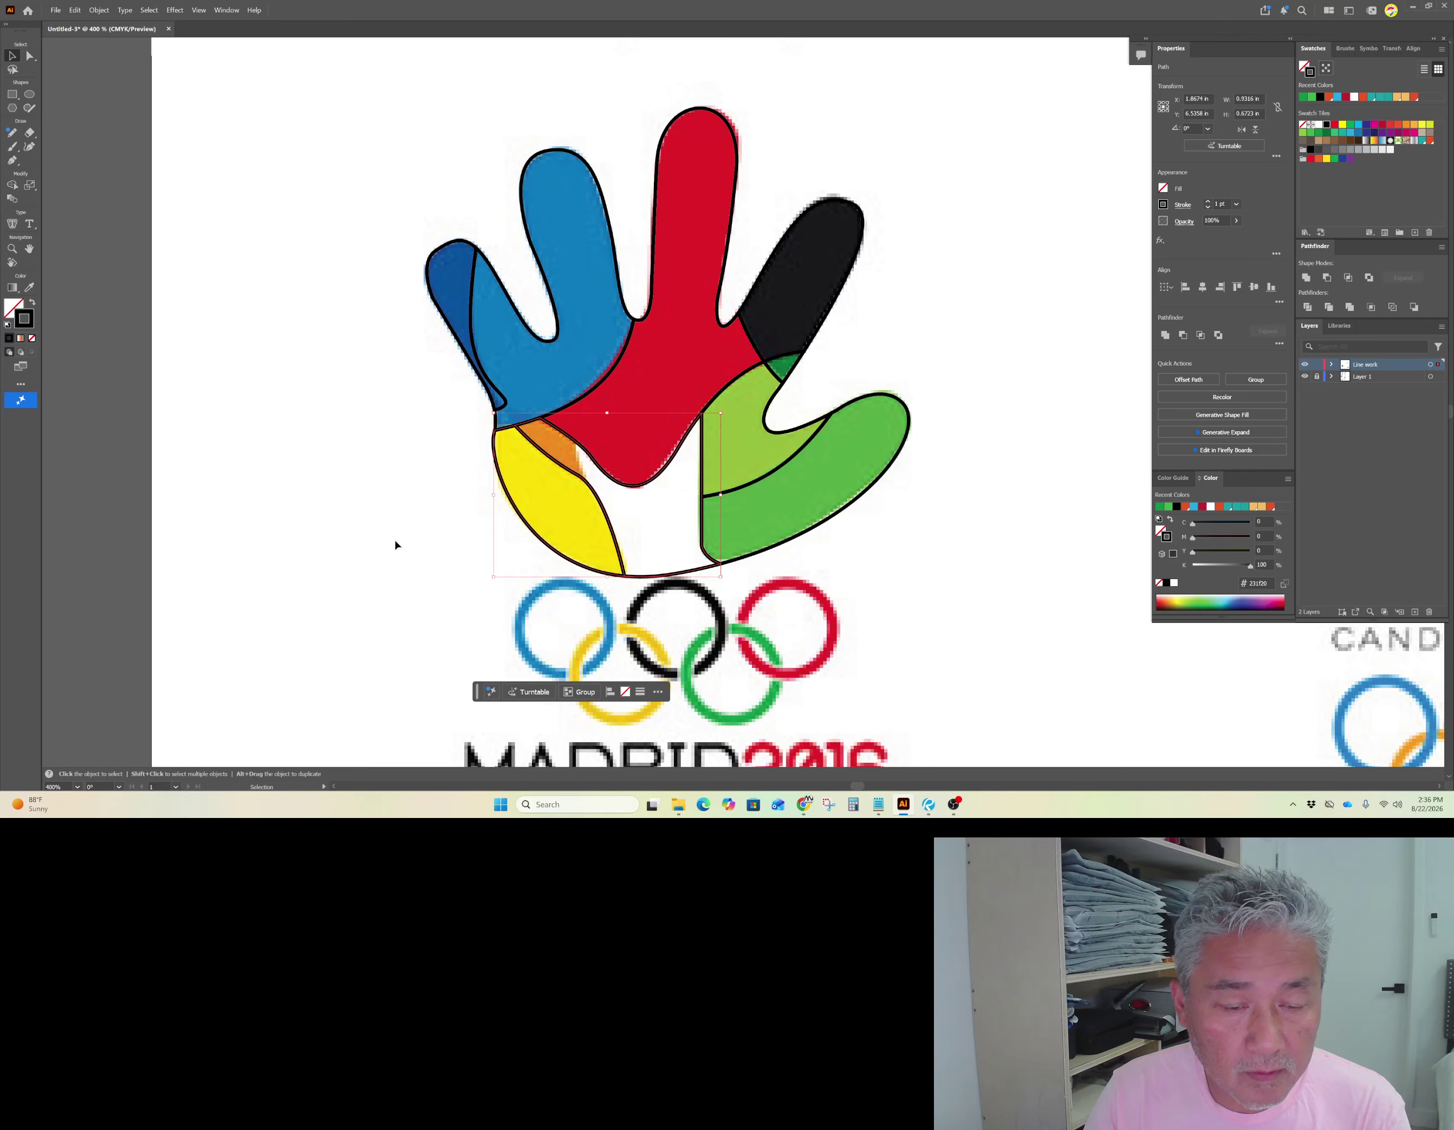
- Draw a short curved Pen path along the orange area's inner edge, from inside the red area to just below the orange area's lower corner
click(602, 490)
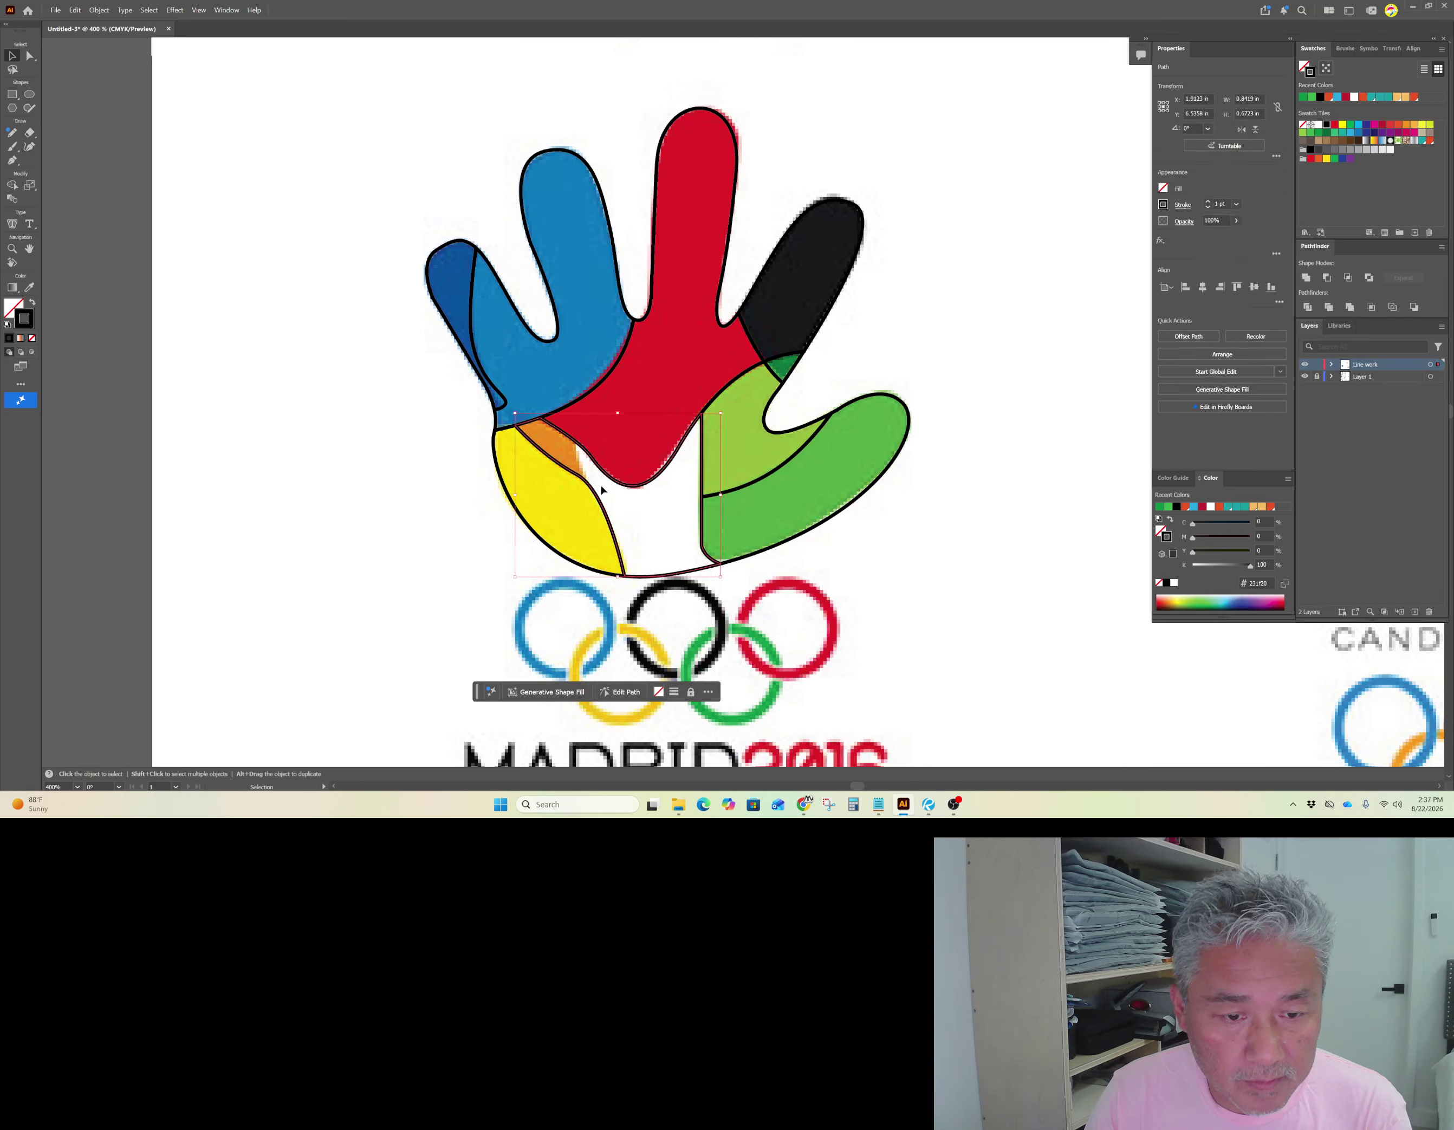
click(12, 161)
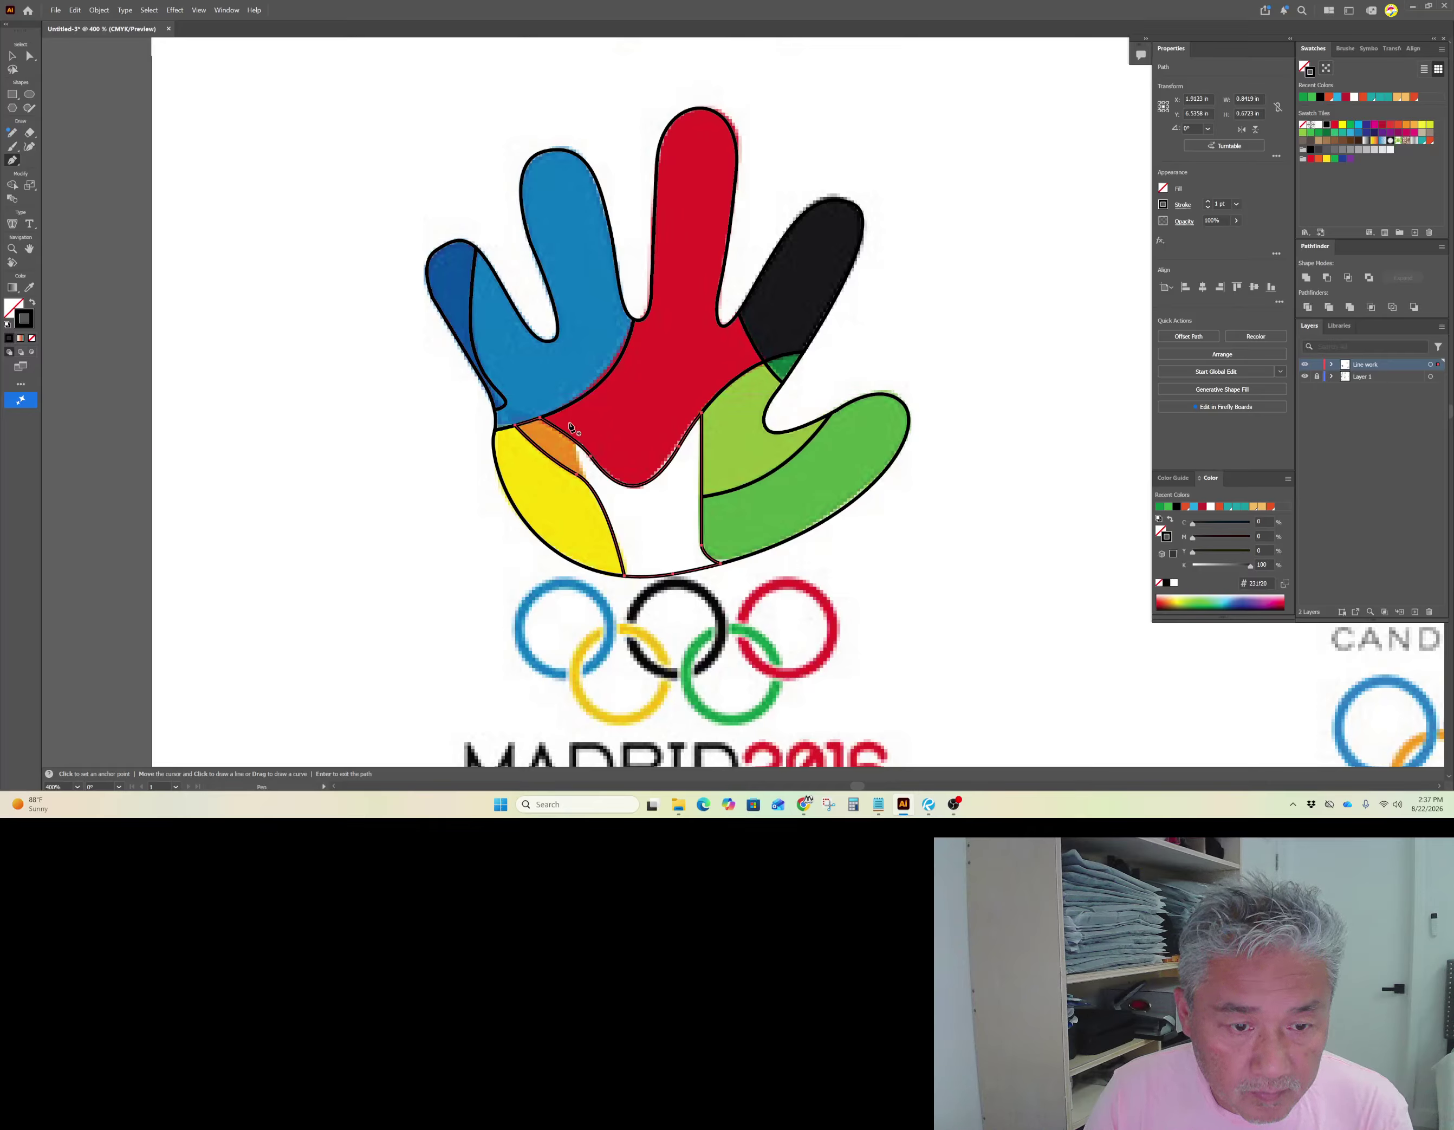
click(569, 424)
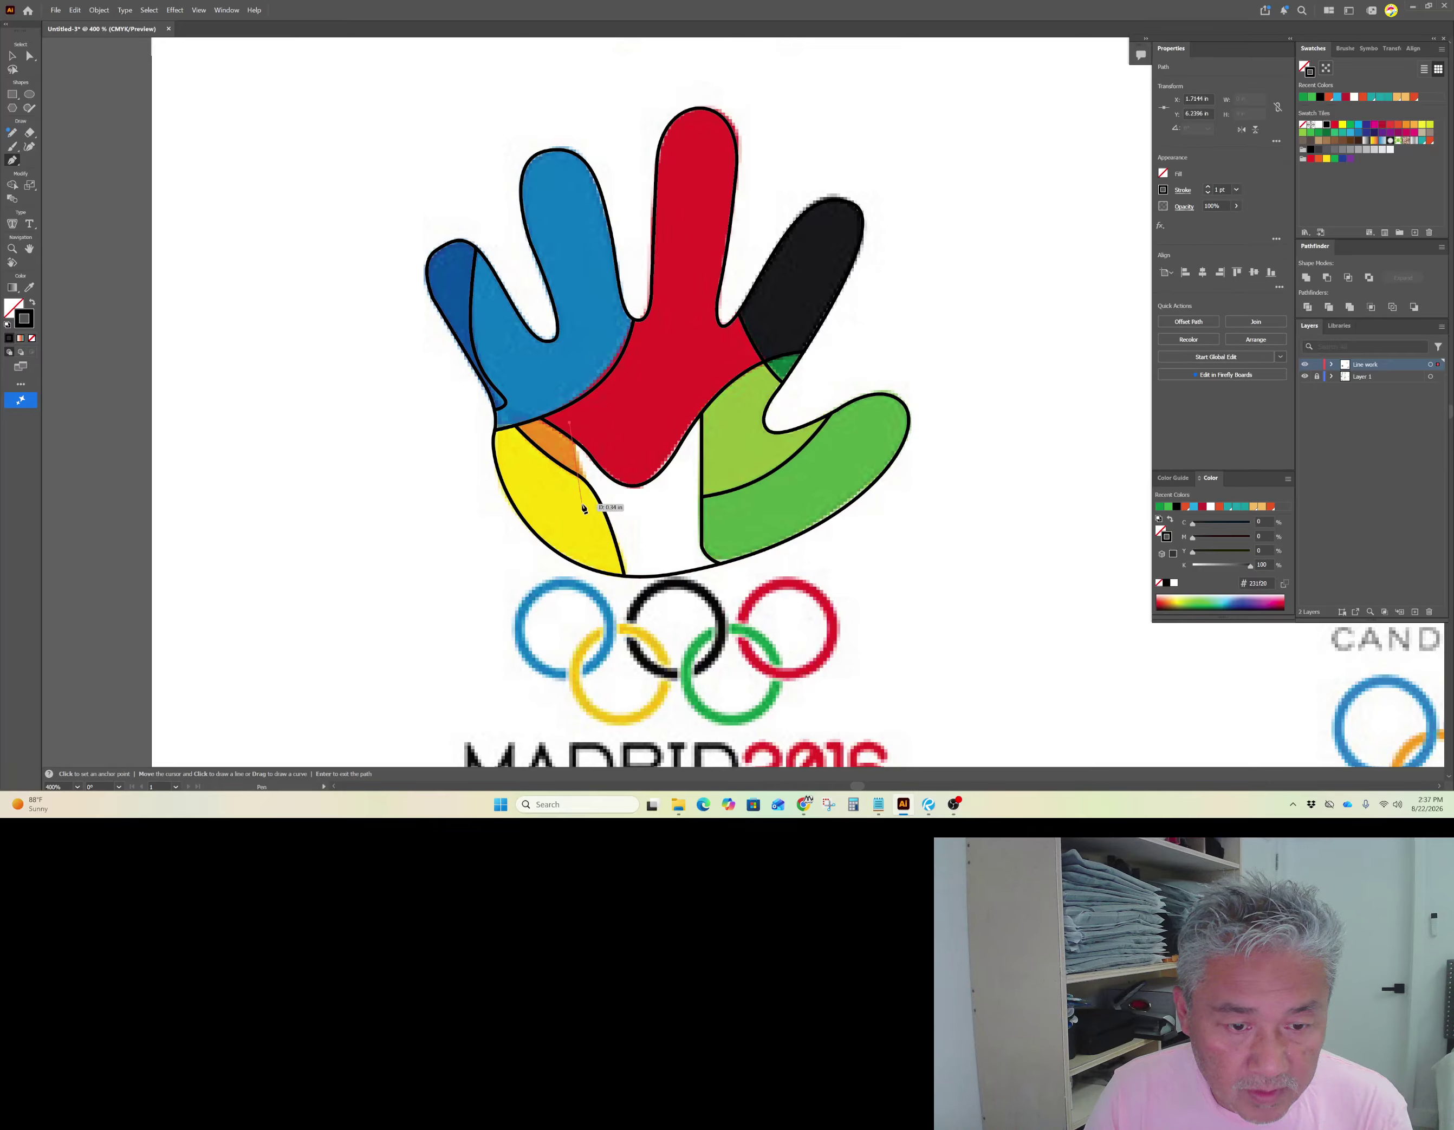
drag(574, 518, 572, 522)
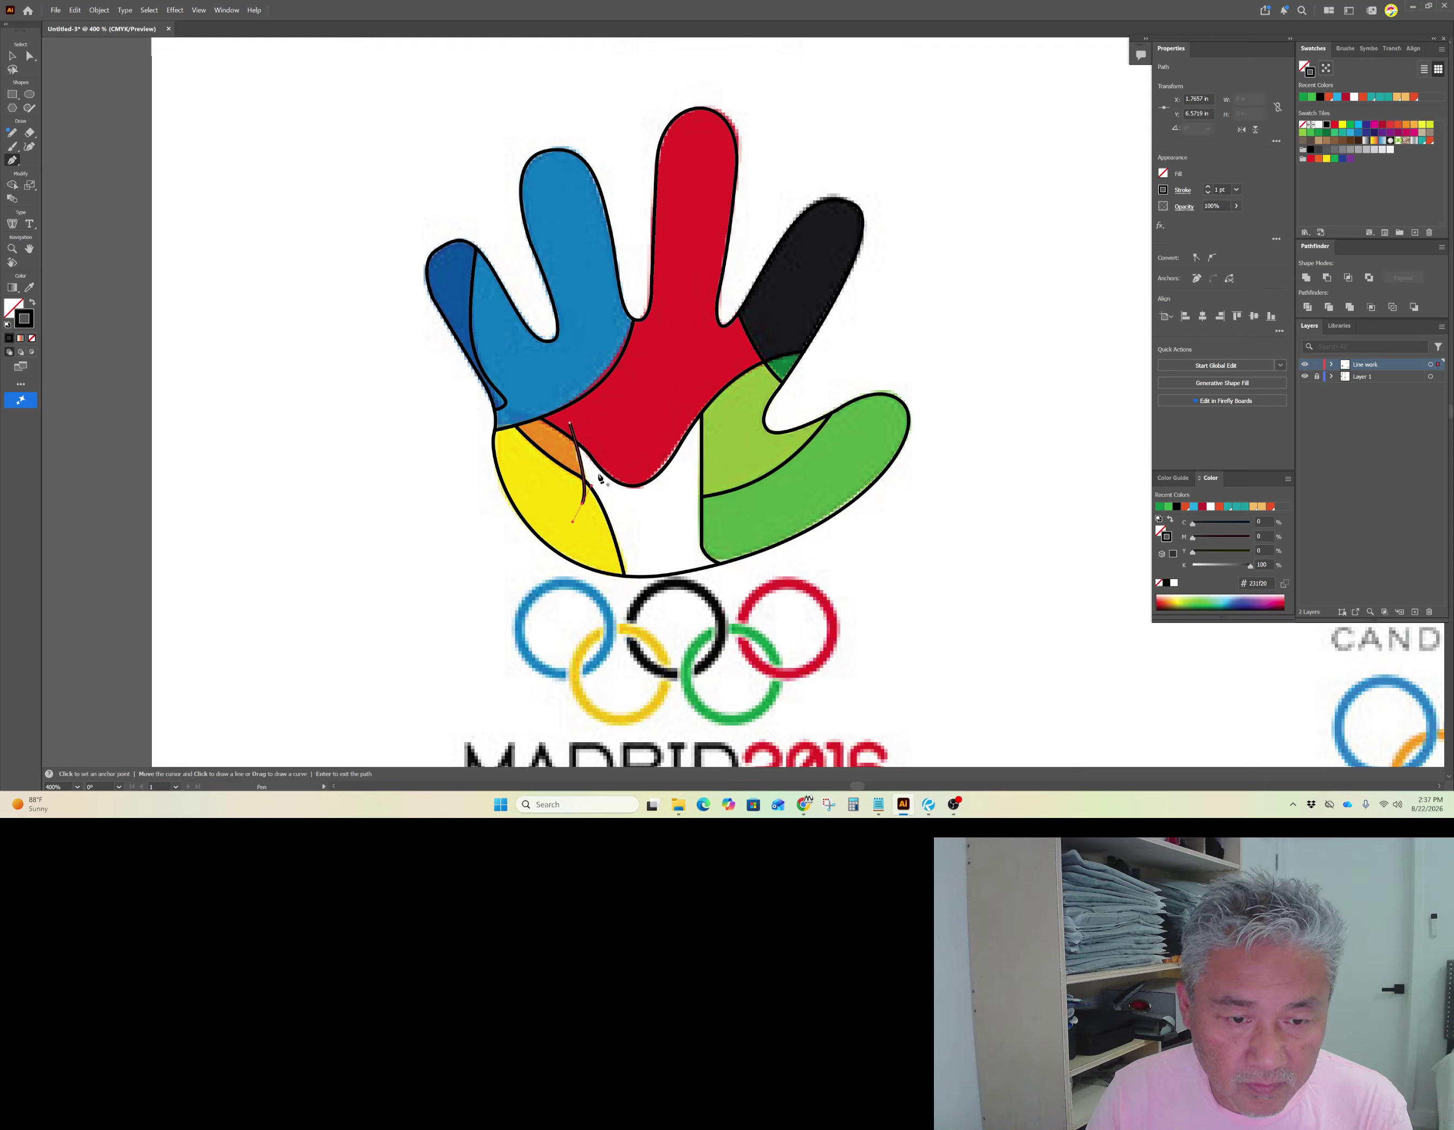
key(v)
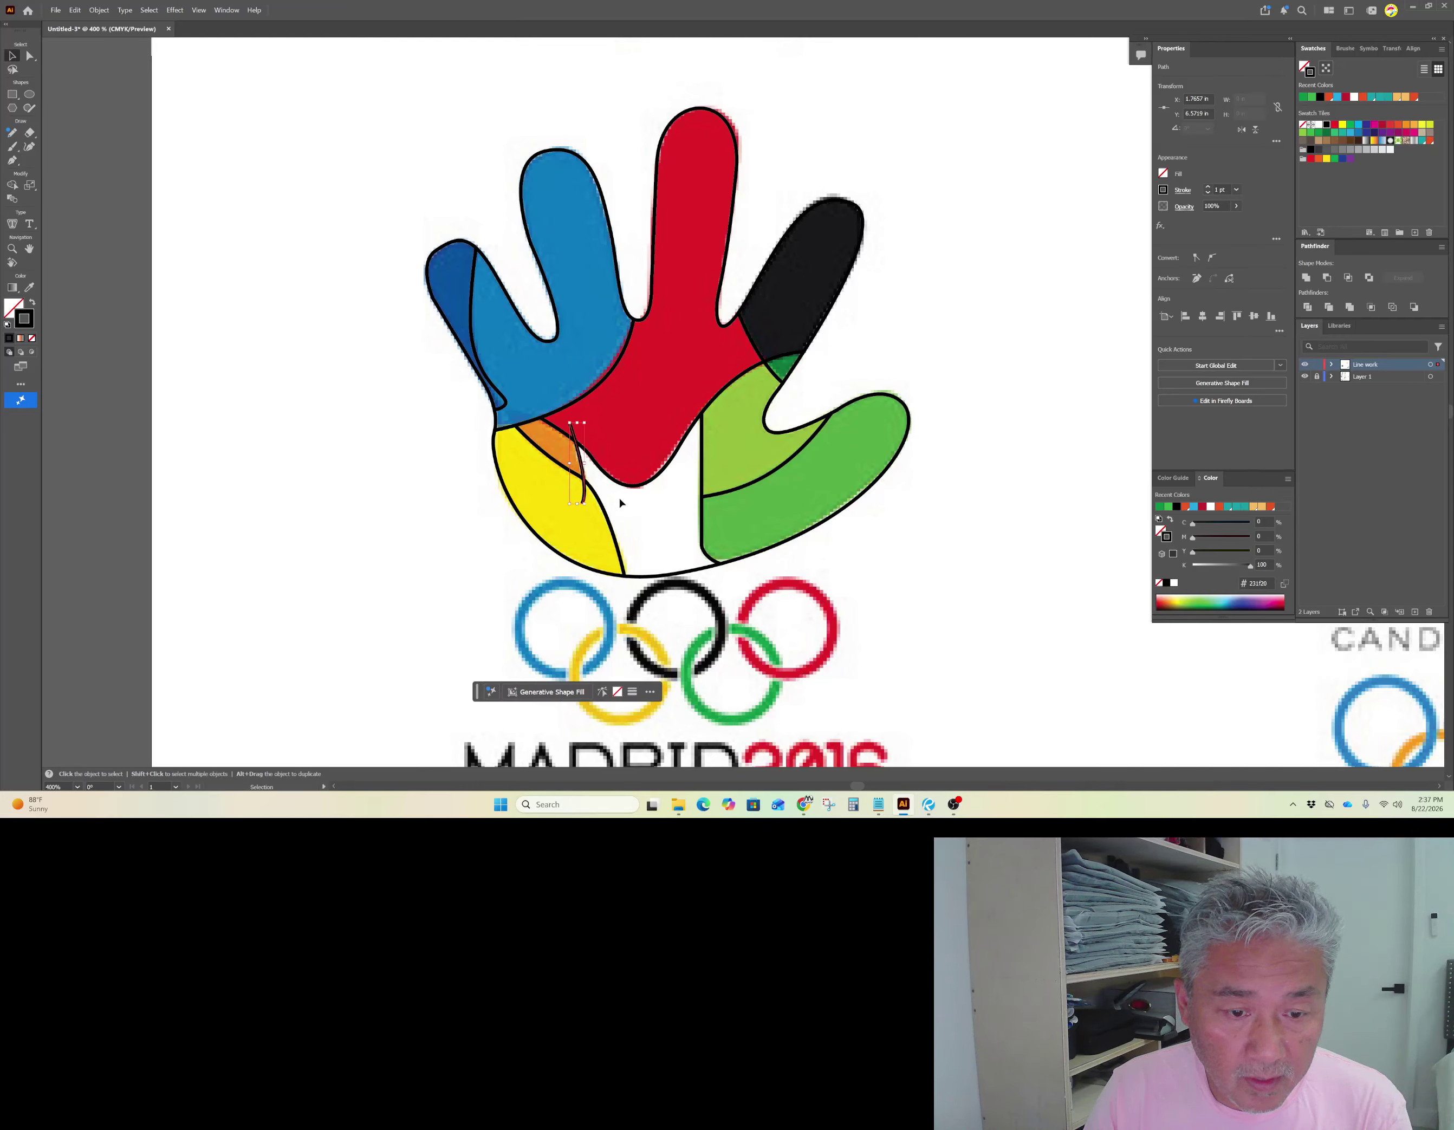
- Divide the remaining palm piece along the short orange-edge path with Pathfinder Divide, and deselect the result
click(616, 506)
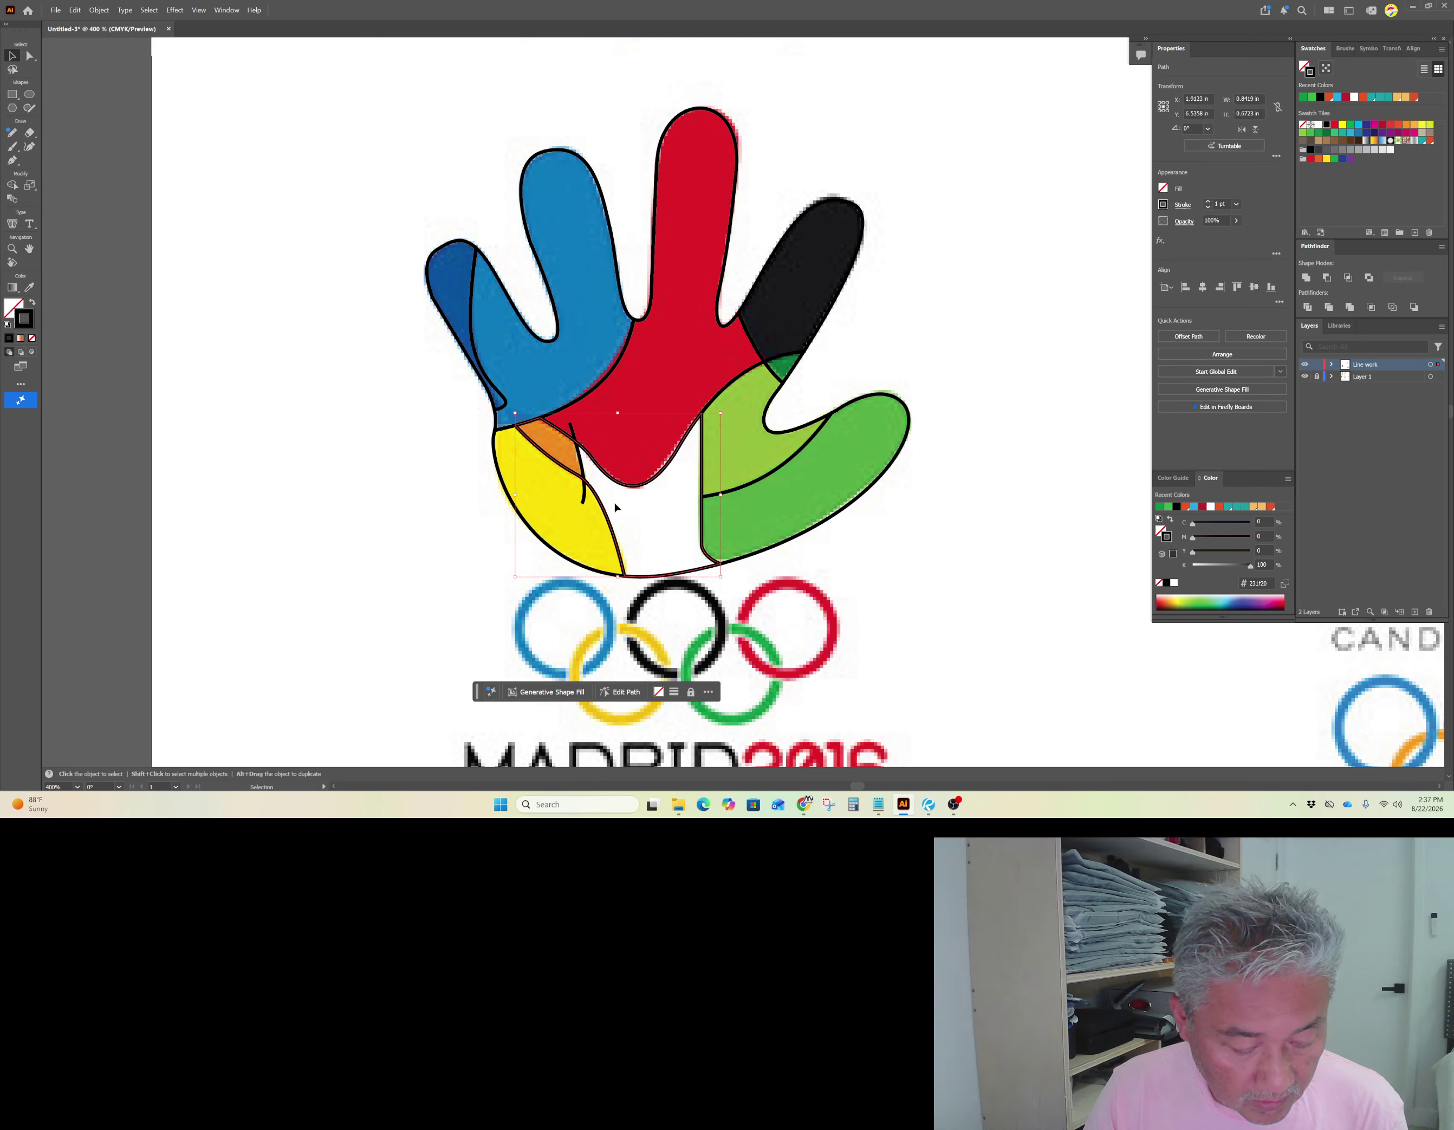
shift+click(579, 450)
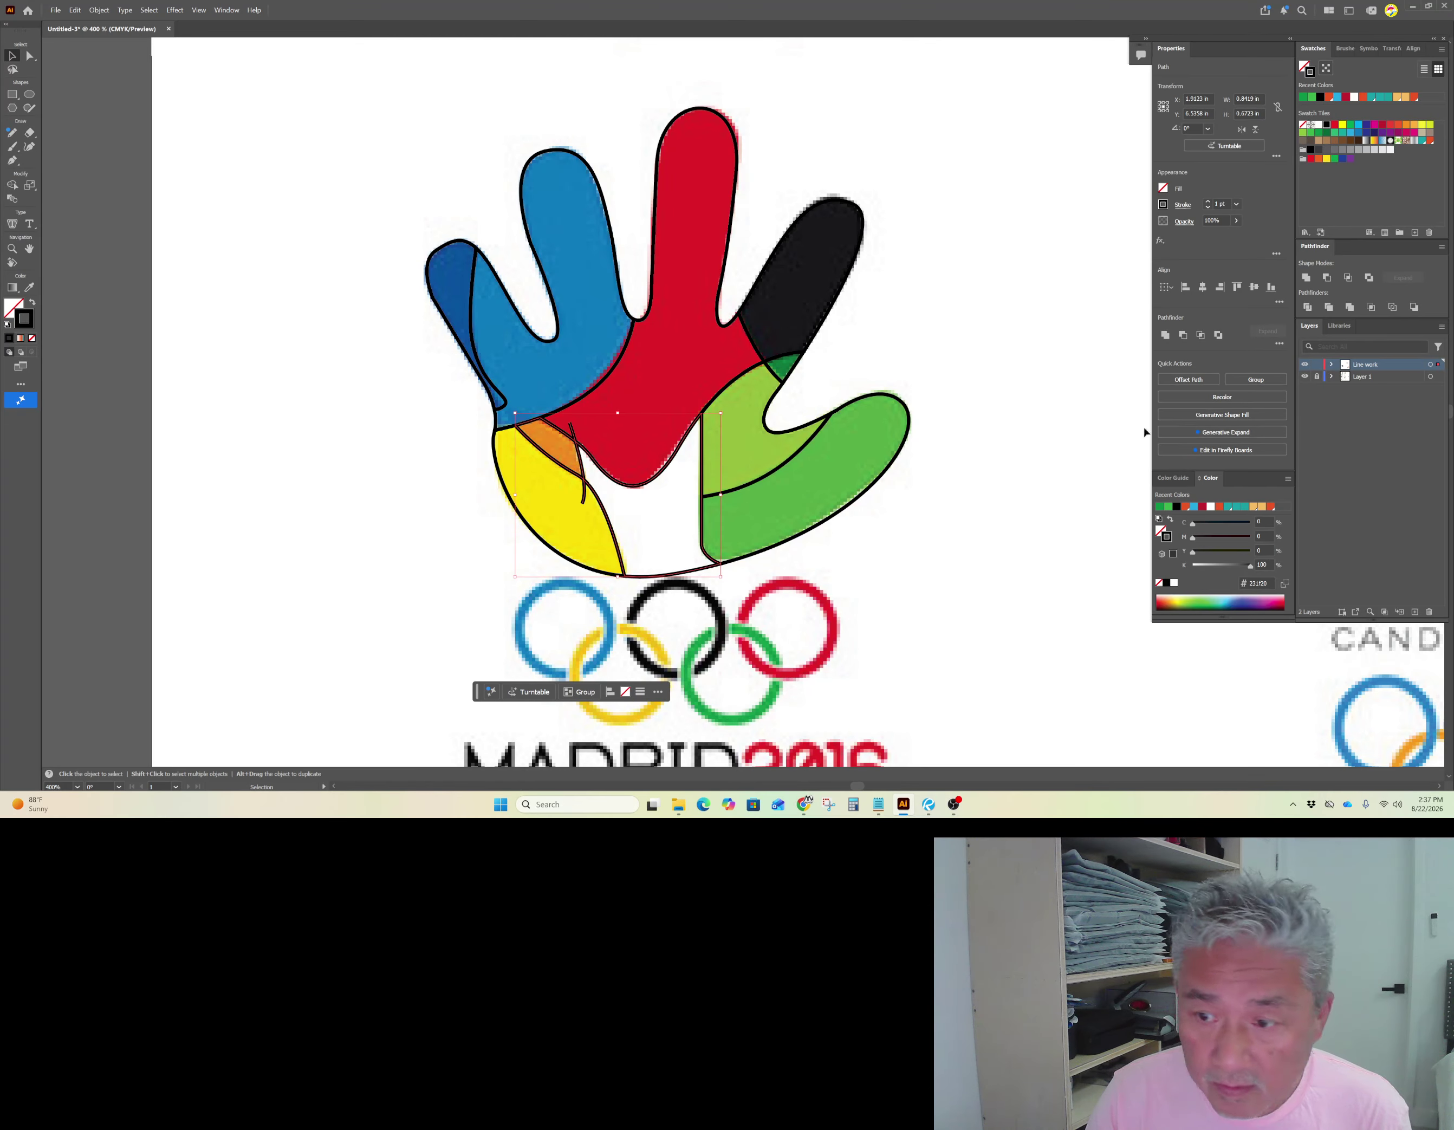
click(1308, 308)
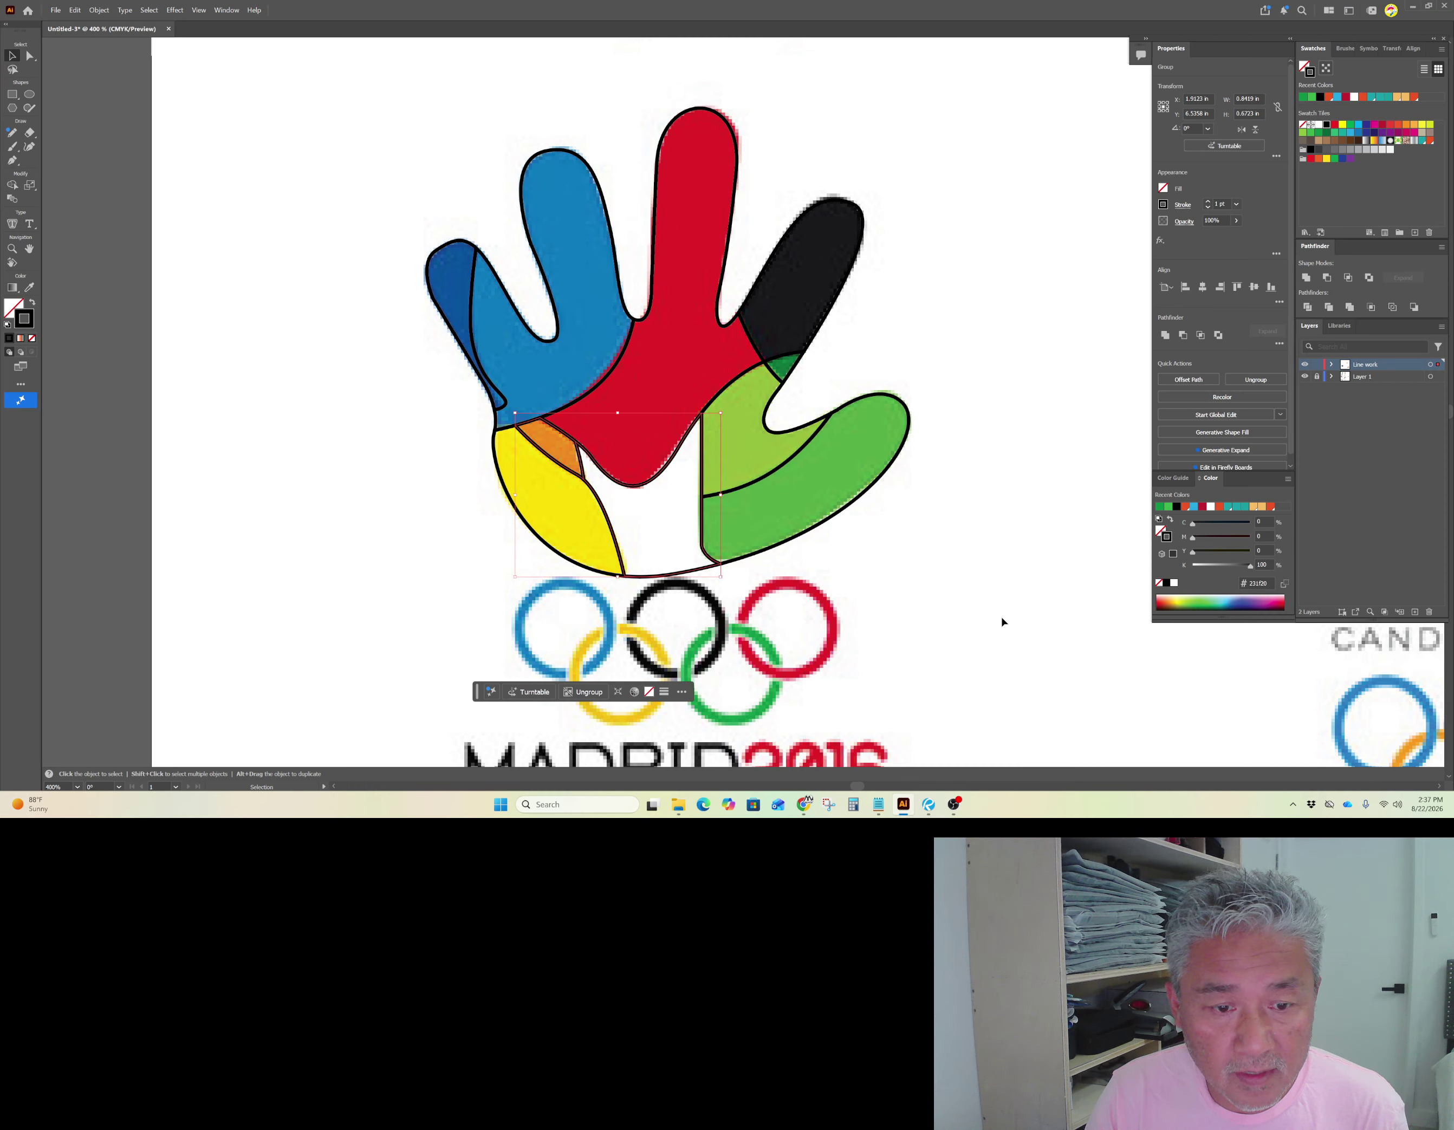
click(1004, 618)
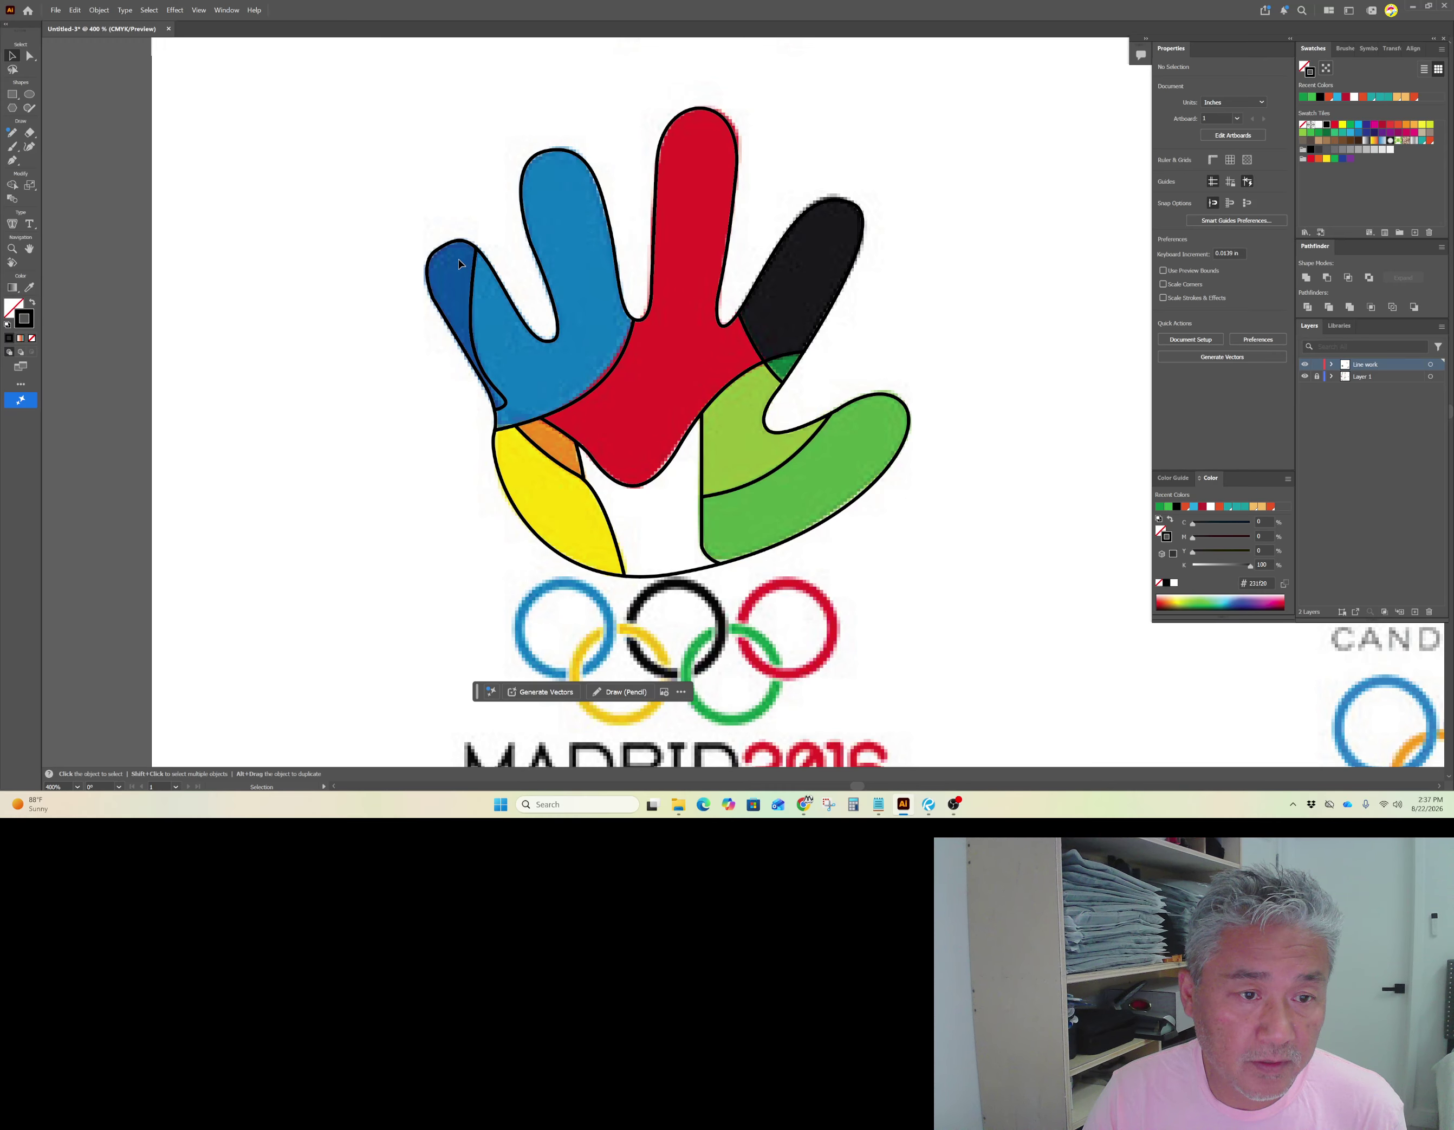
- Fill the dark blue little-finger shape and the light blue shape beside it with their matching colors sampled from the logo image
click(443, 252)
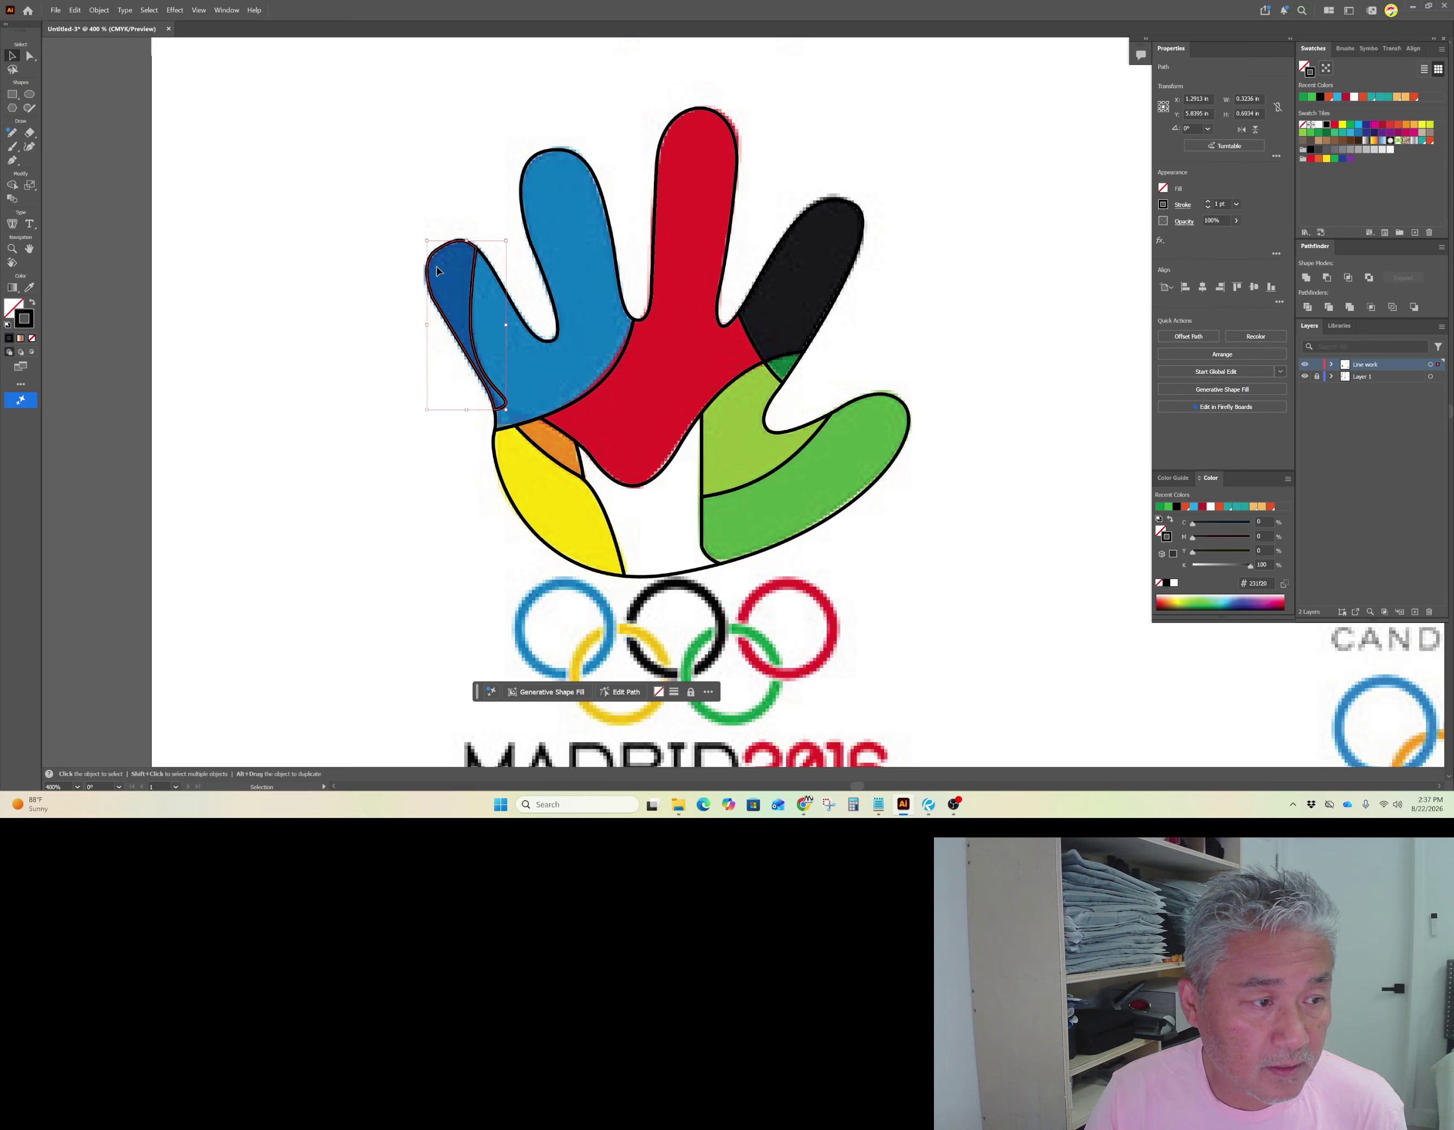
click(13, 307)
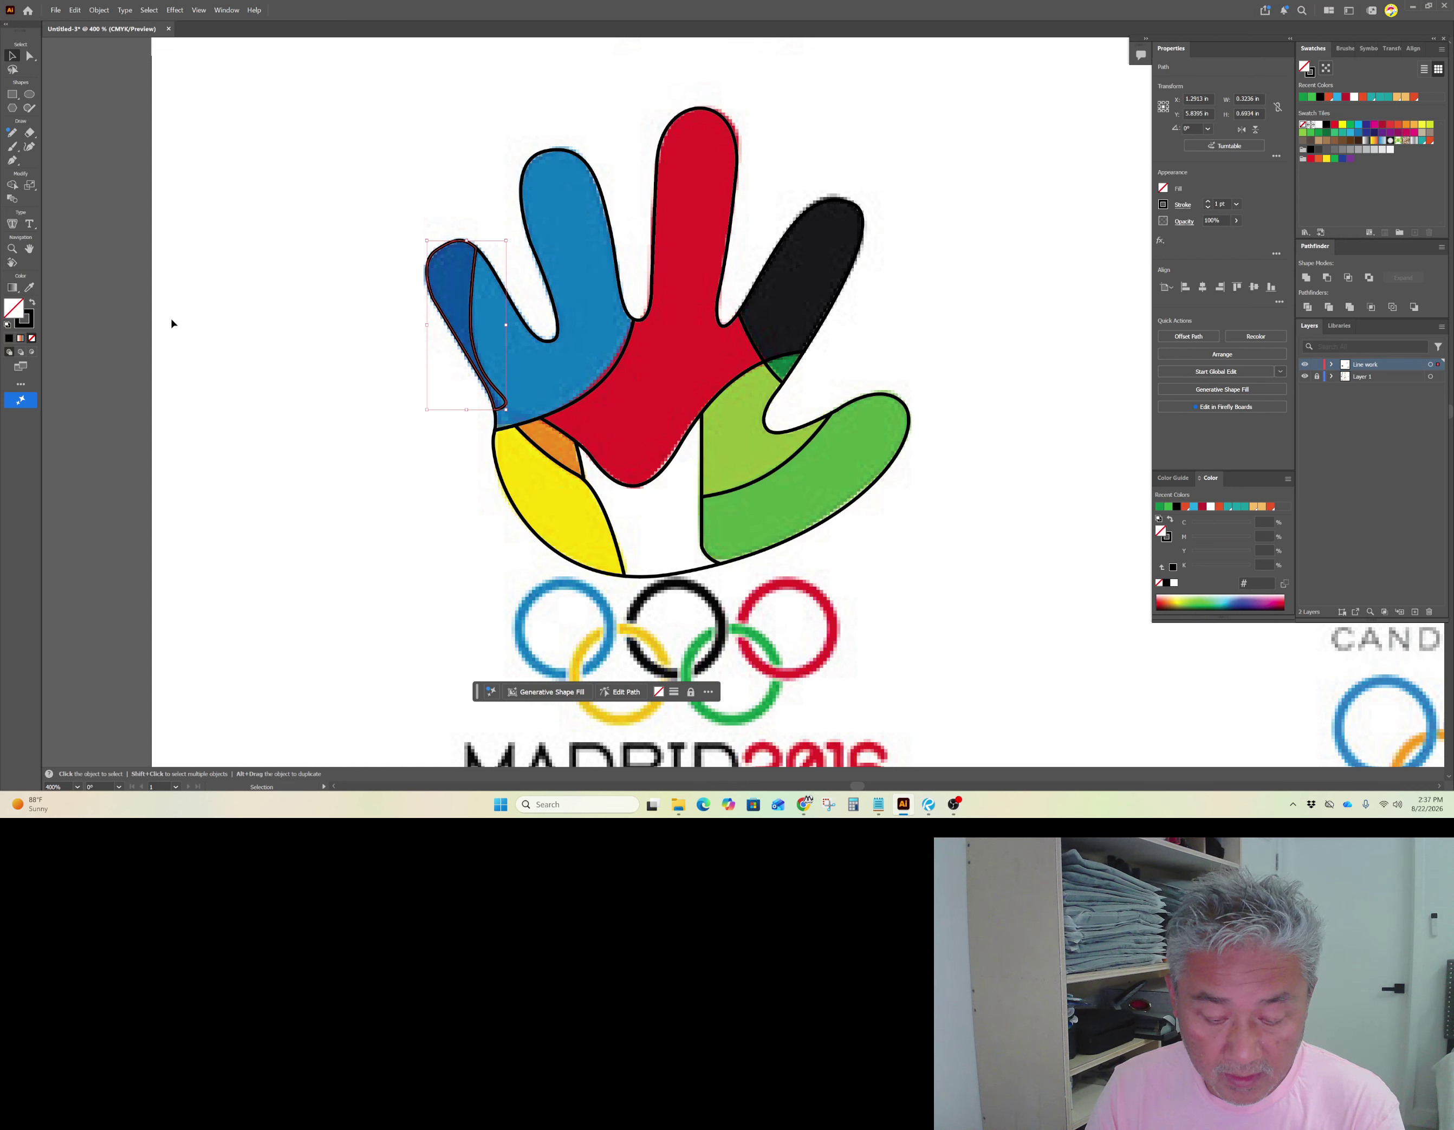
key(i)
click(446, 280)
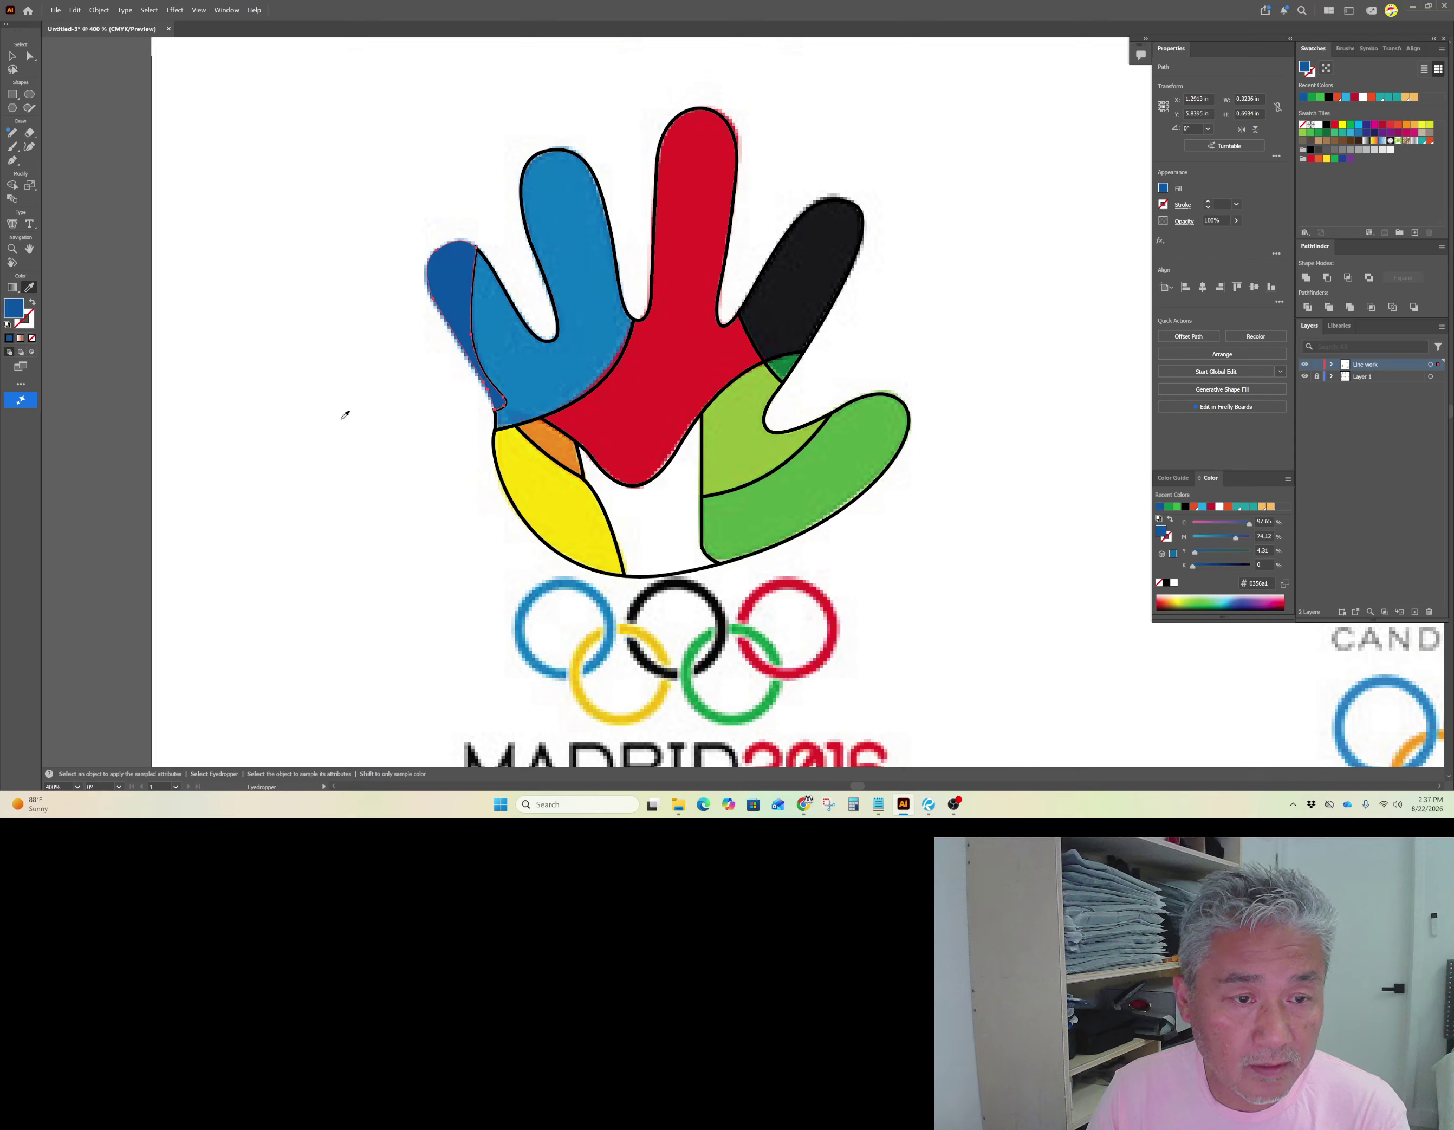
click(11, 55)
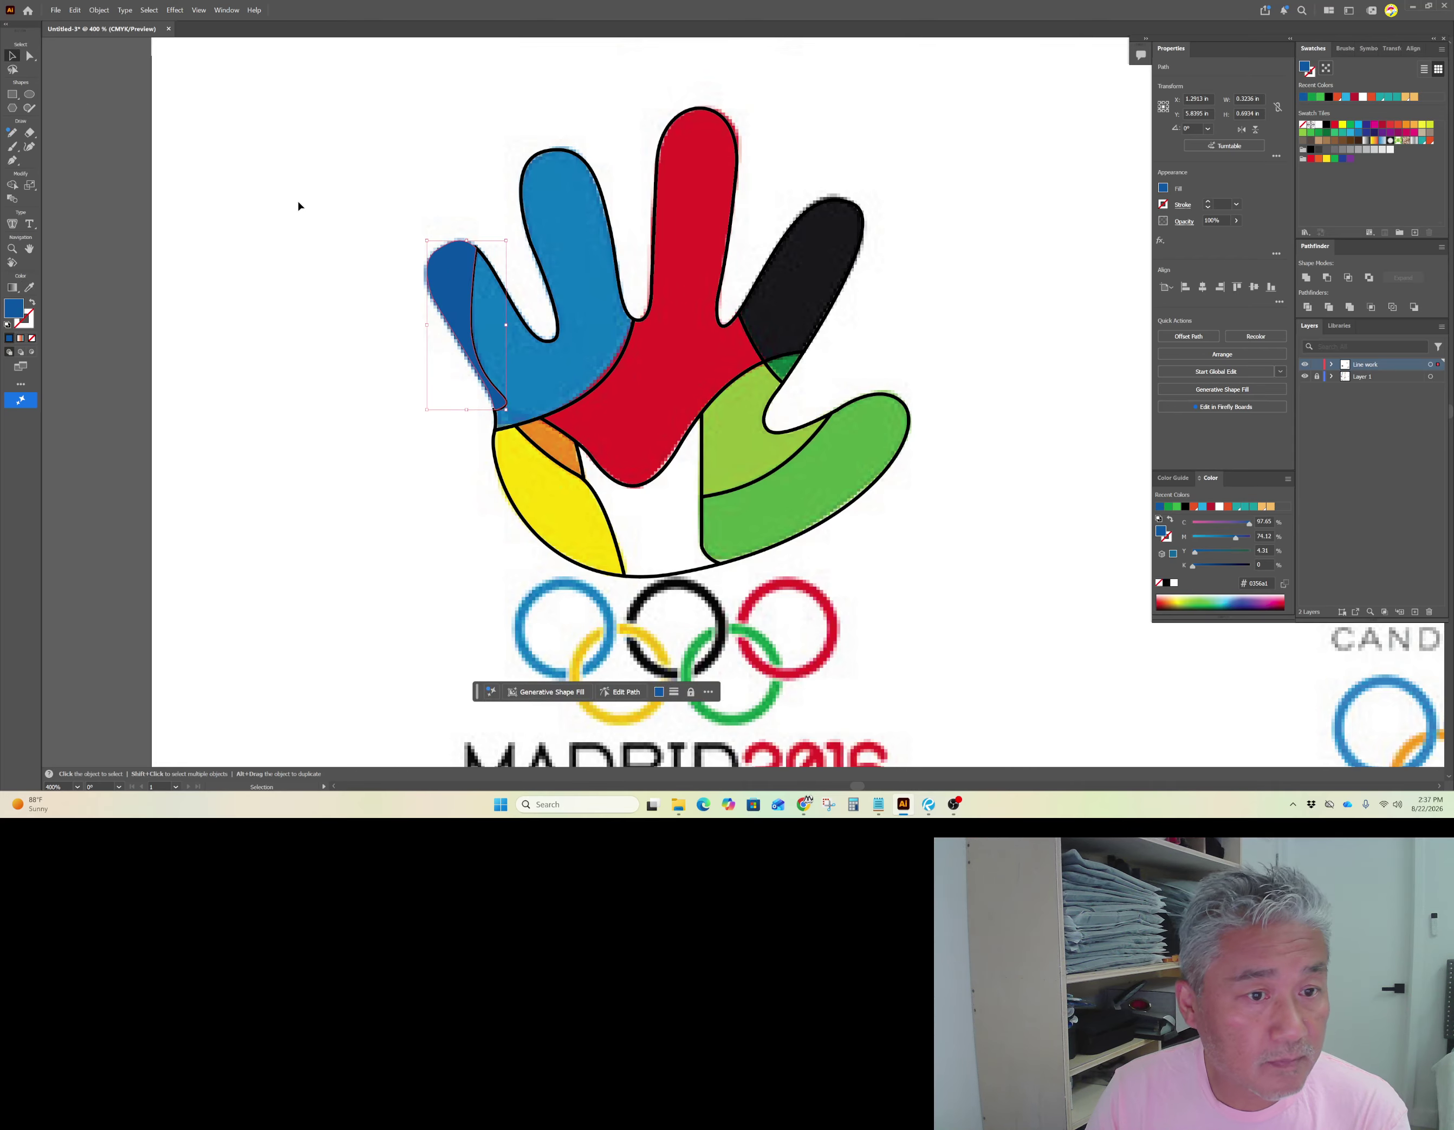
click(543, 340)
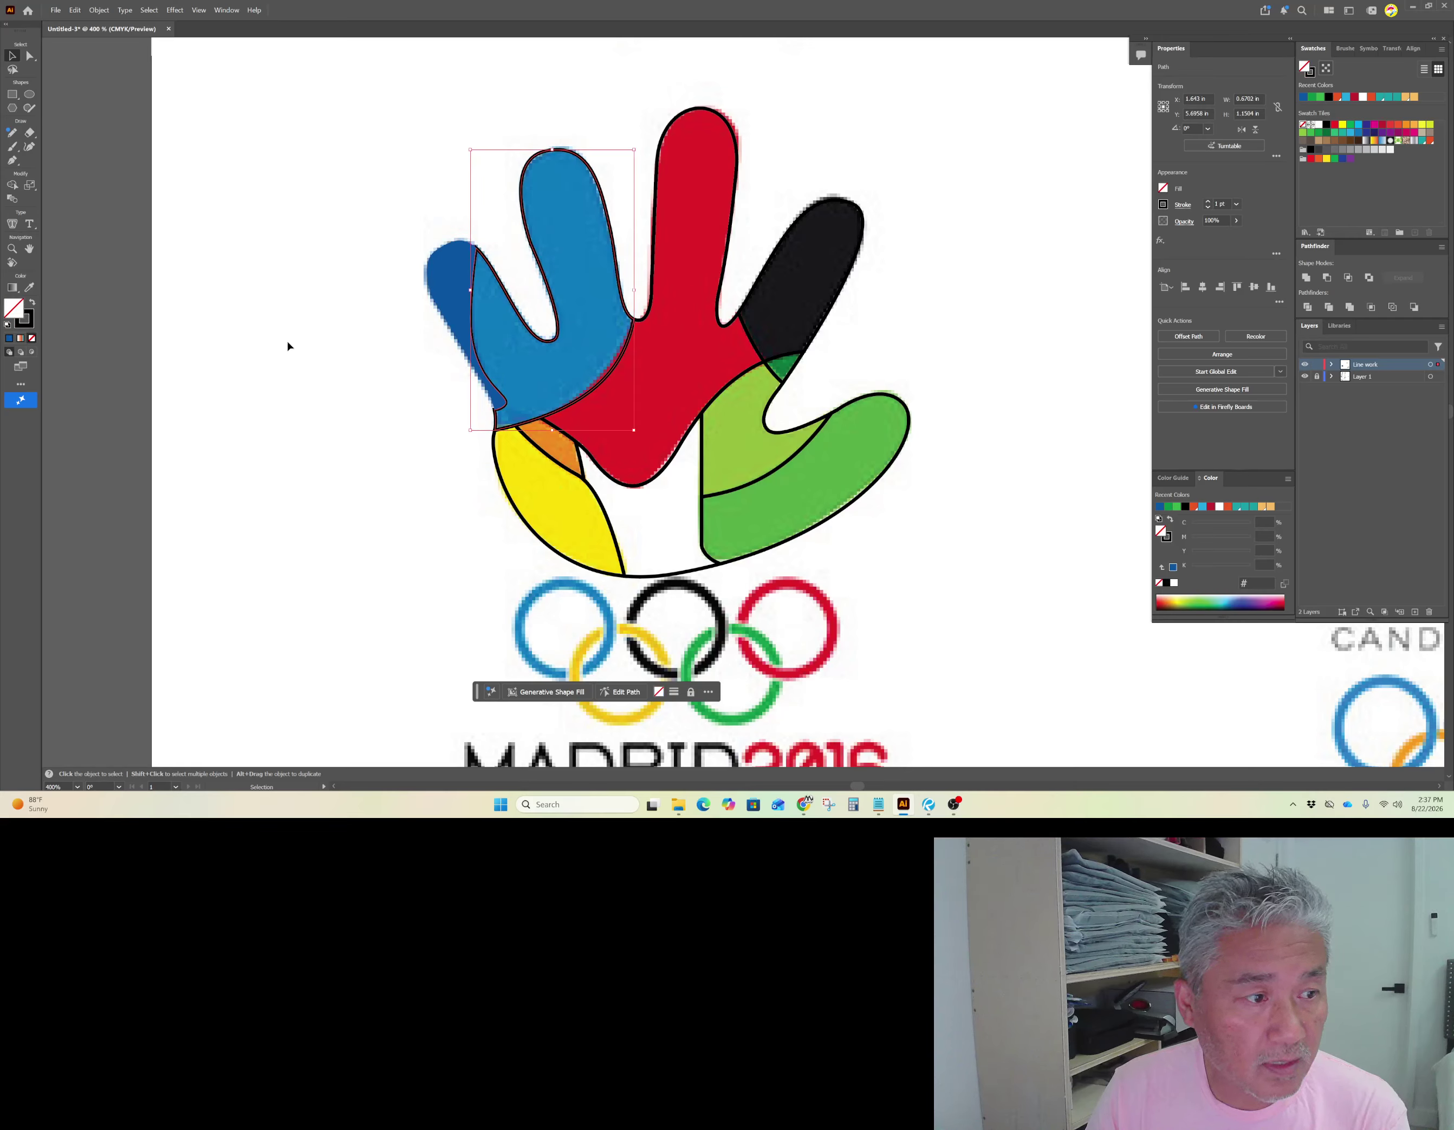
key(i)
click(577, 359)
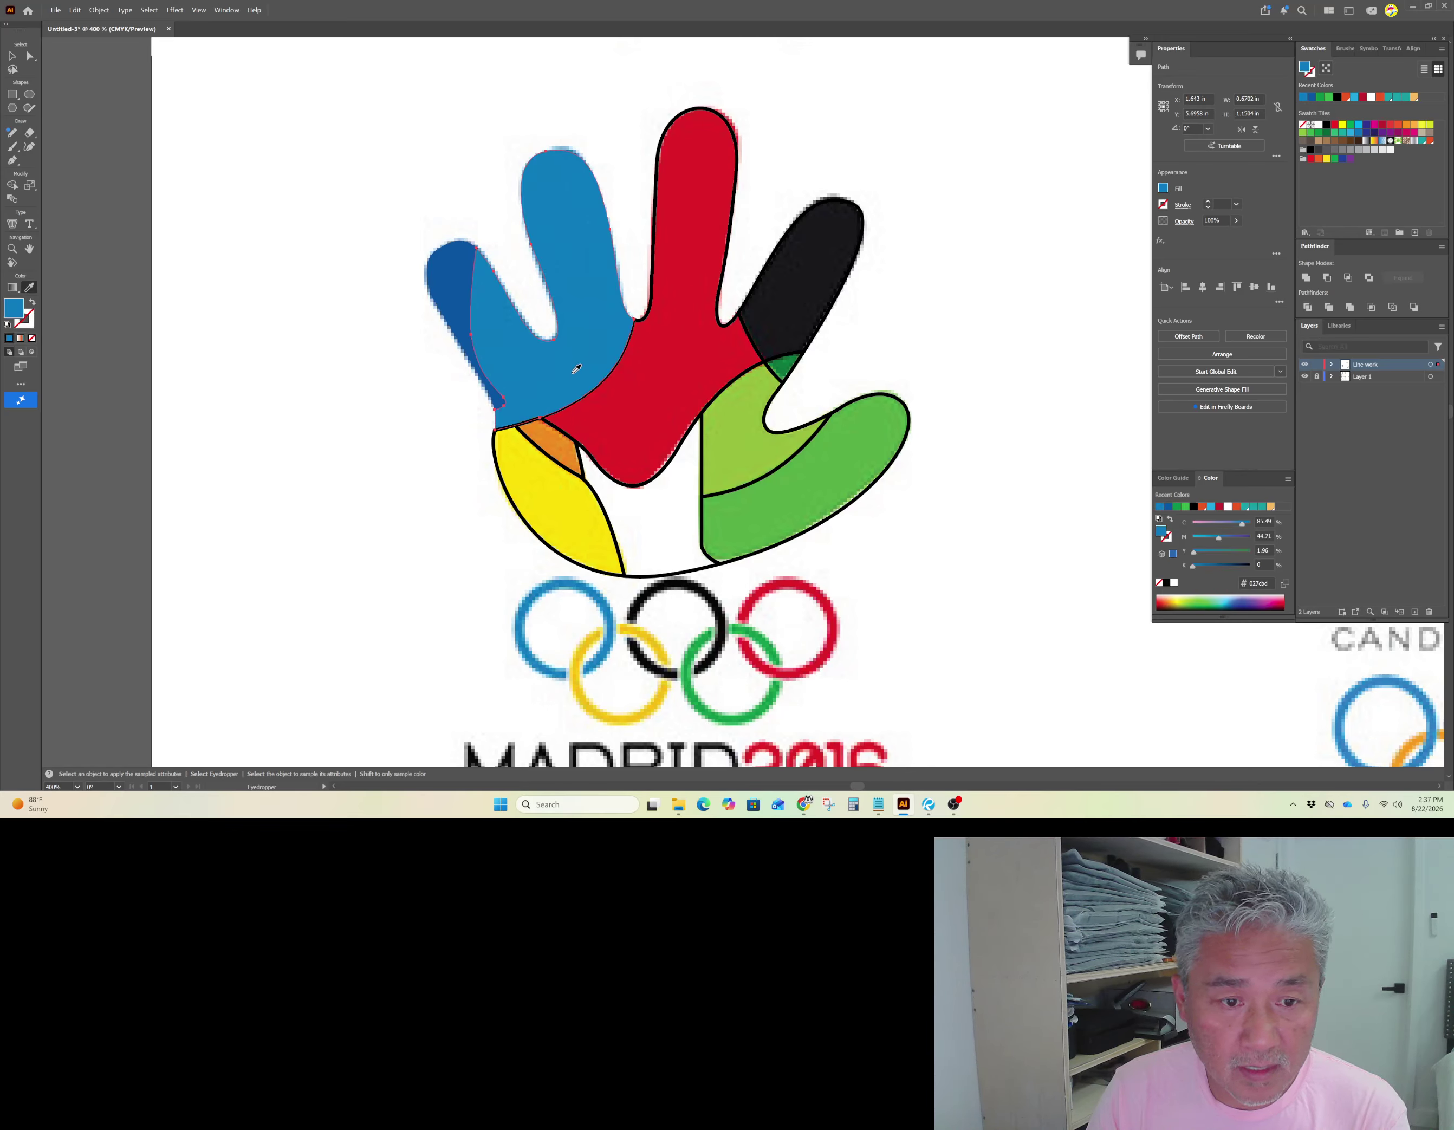
key(v)
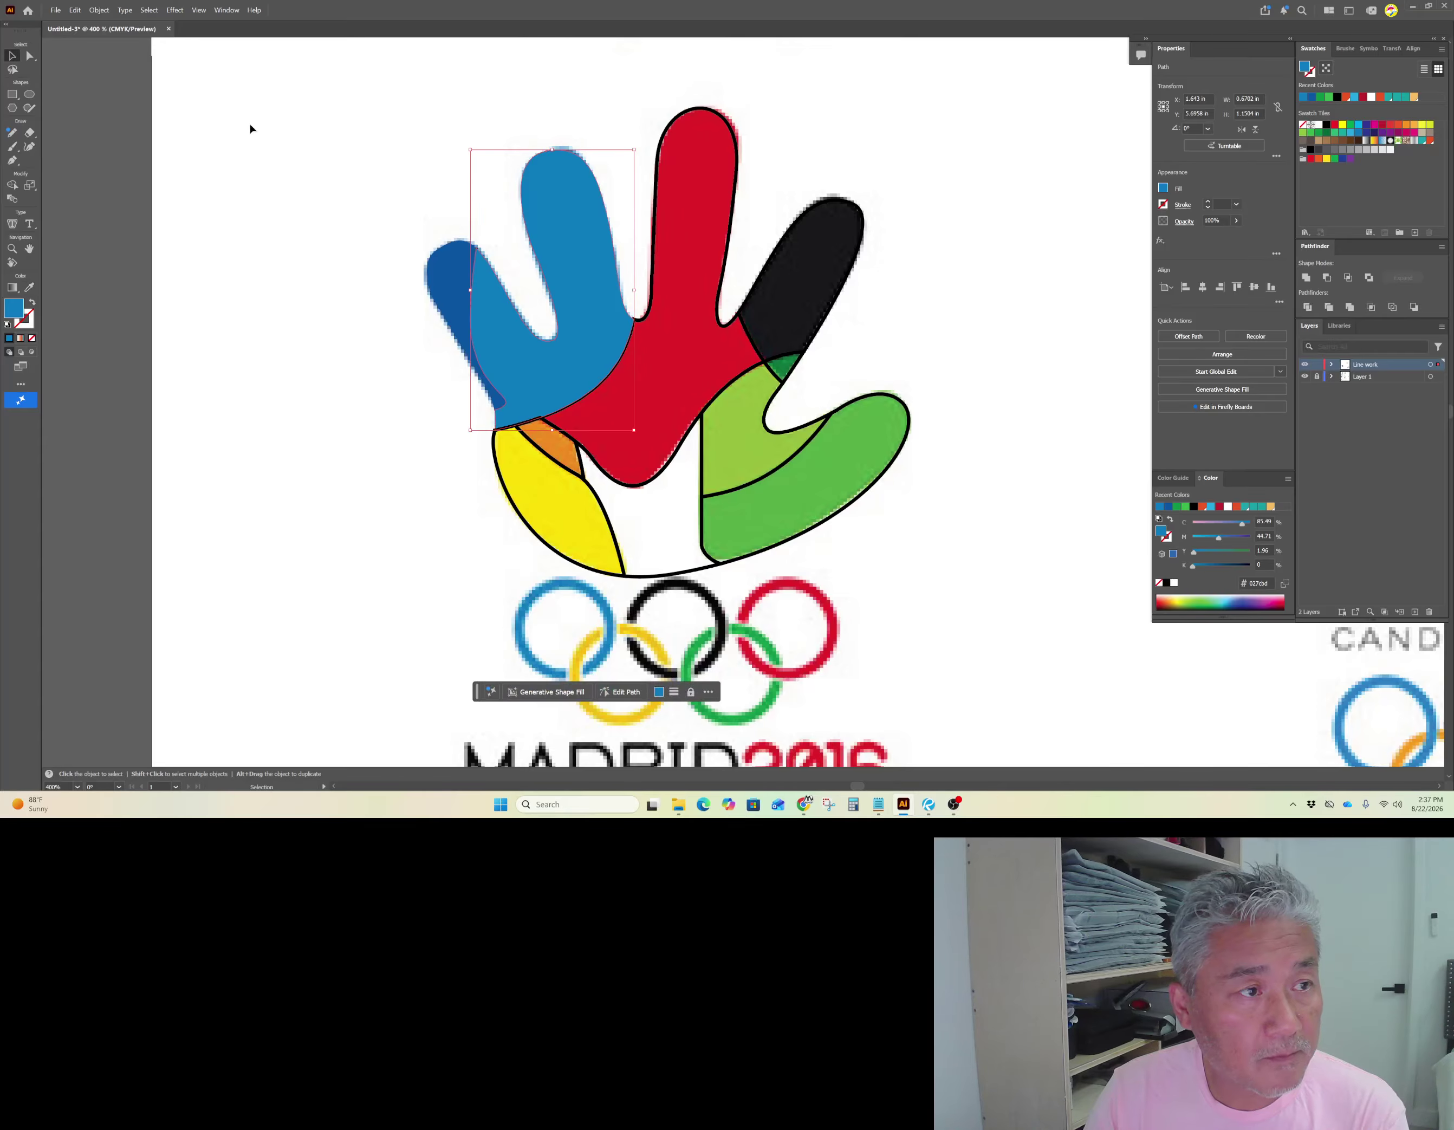
- Fill the red middle-finger and palm shape with the red sampled from the logo image
click(653, 215)
key(i)
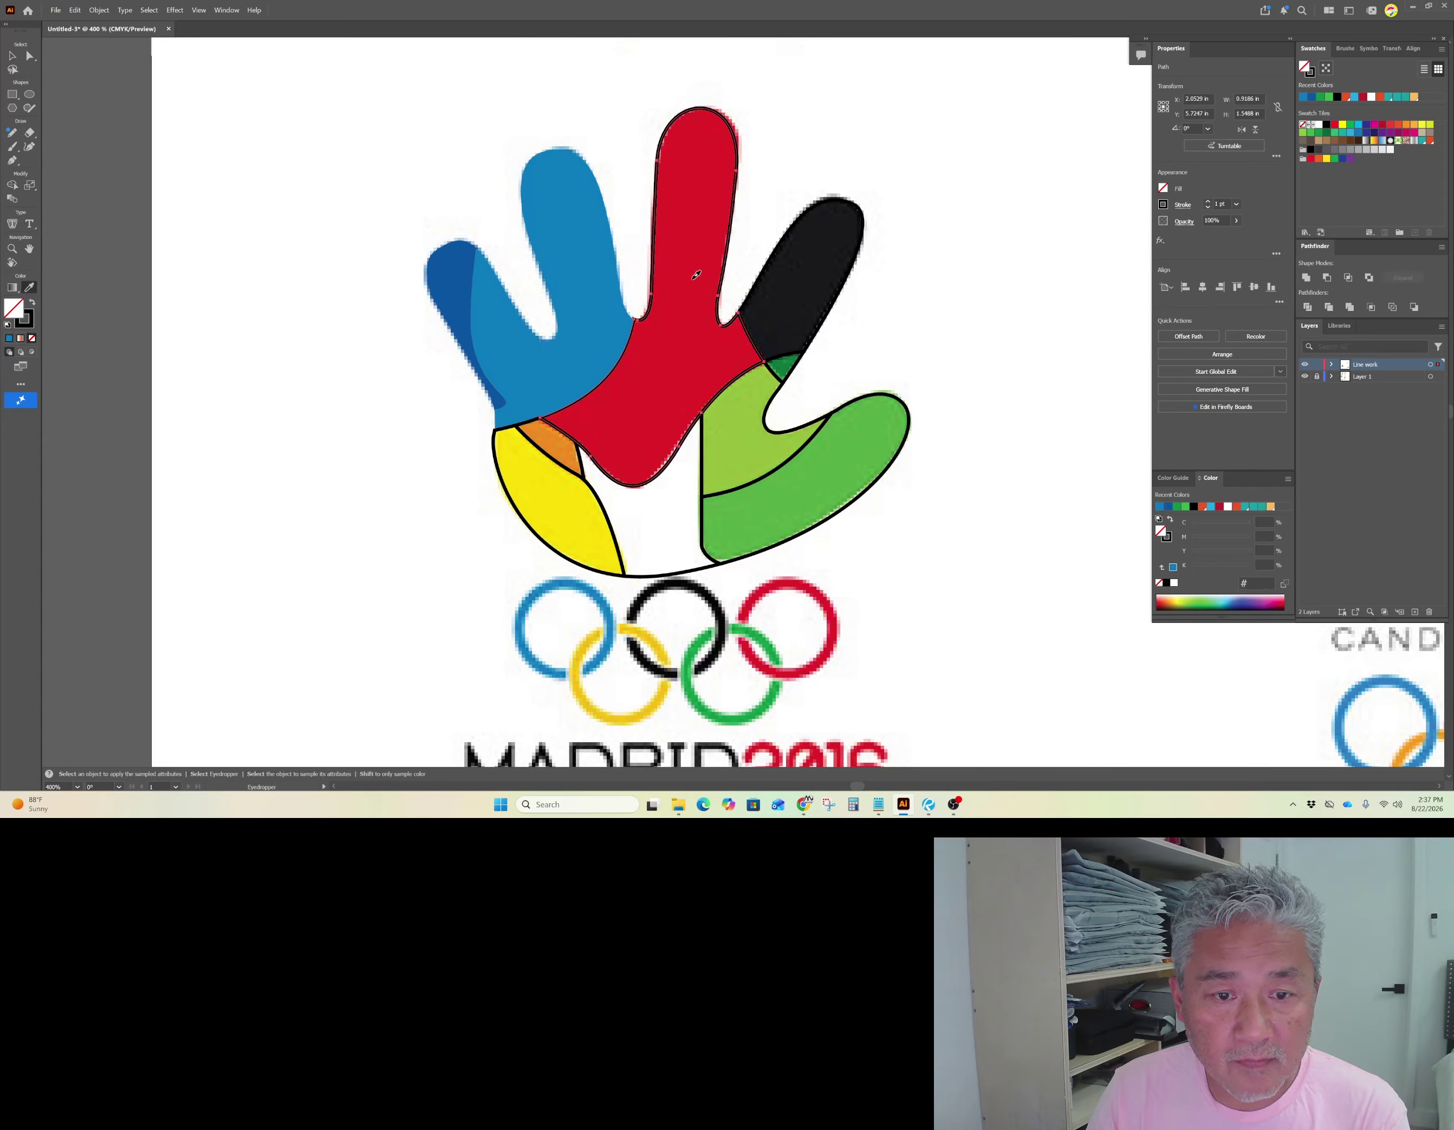
click(693, 239)
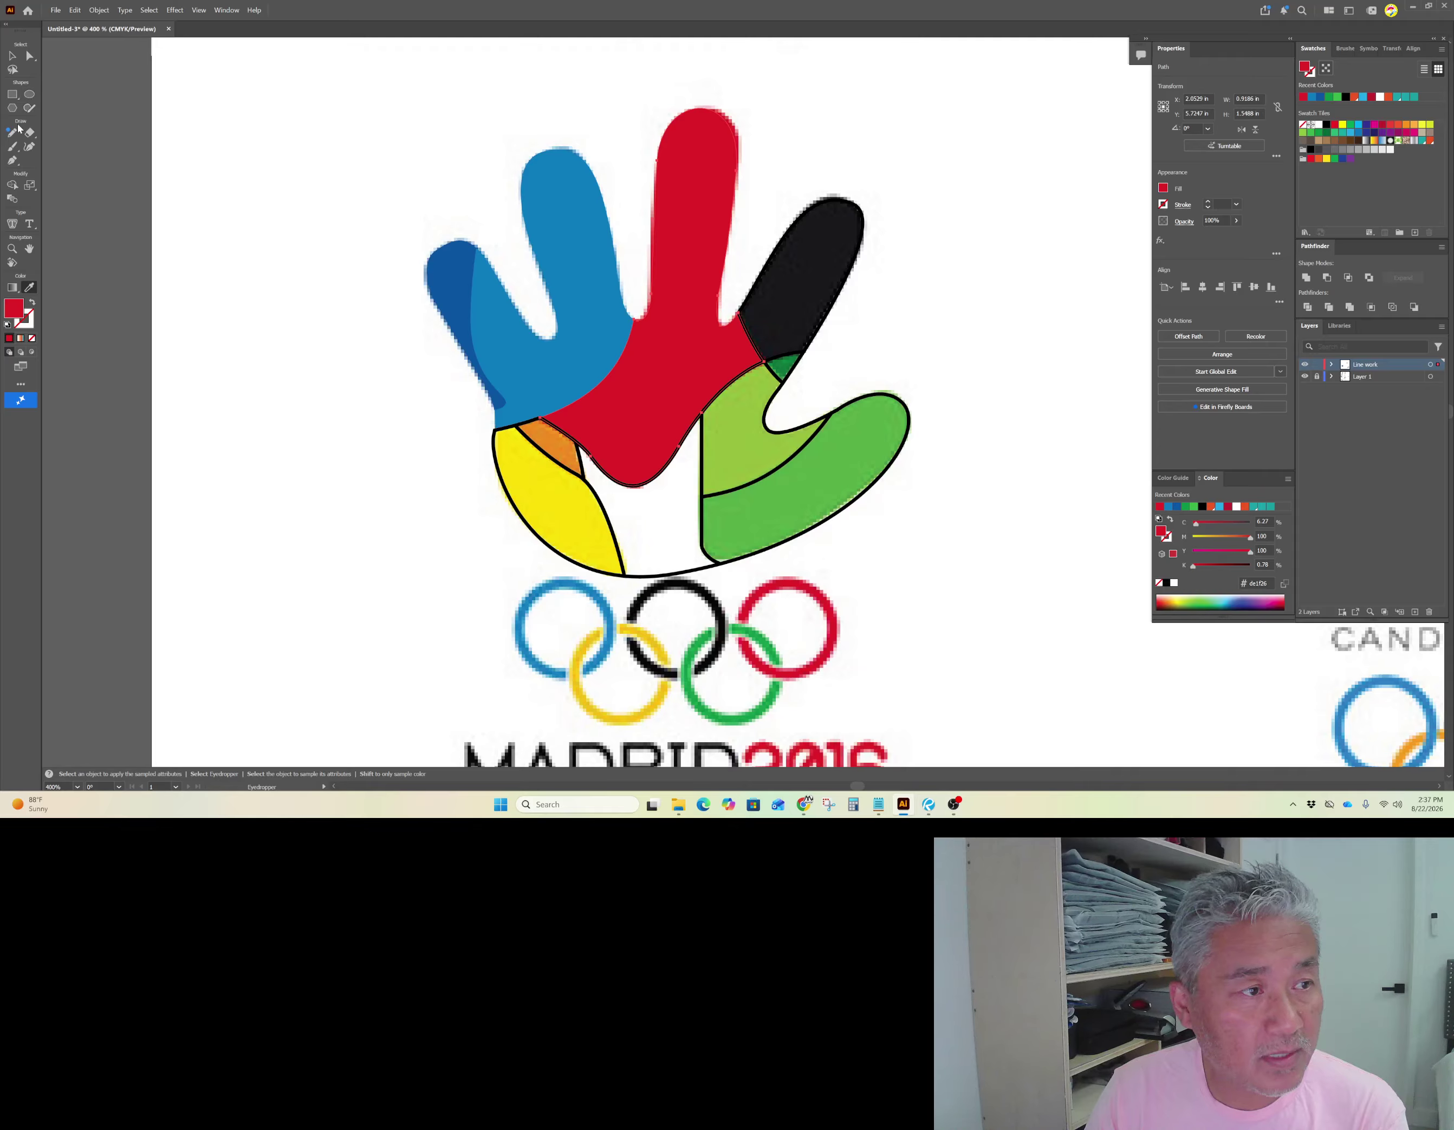
key(v)
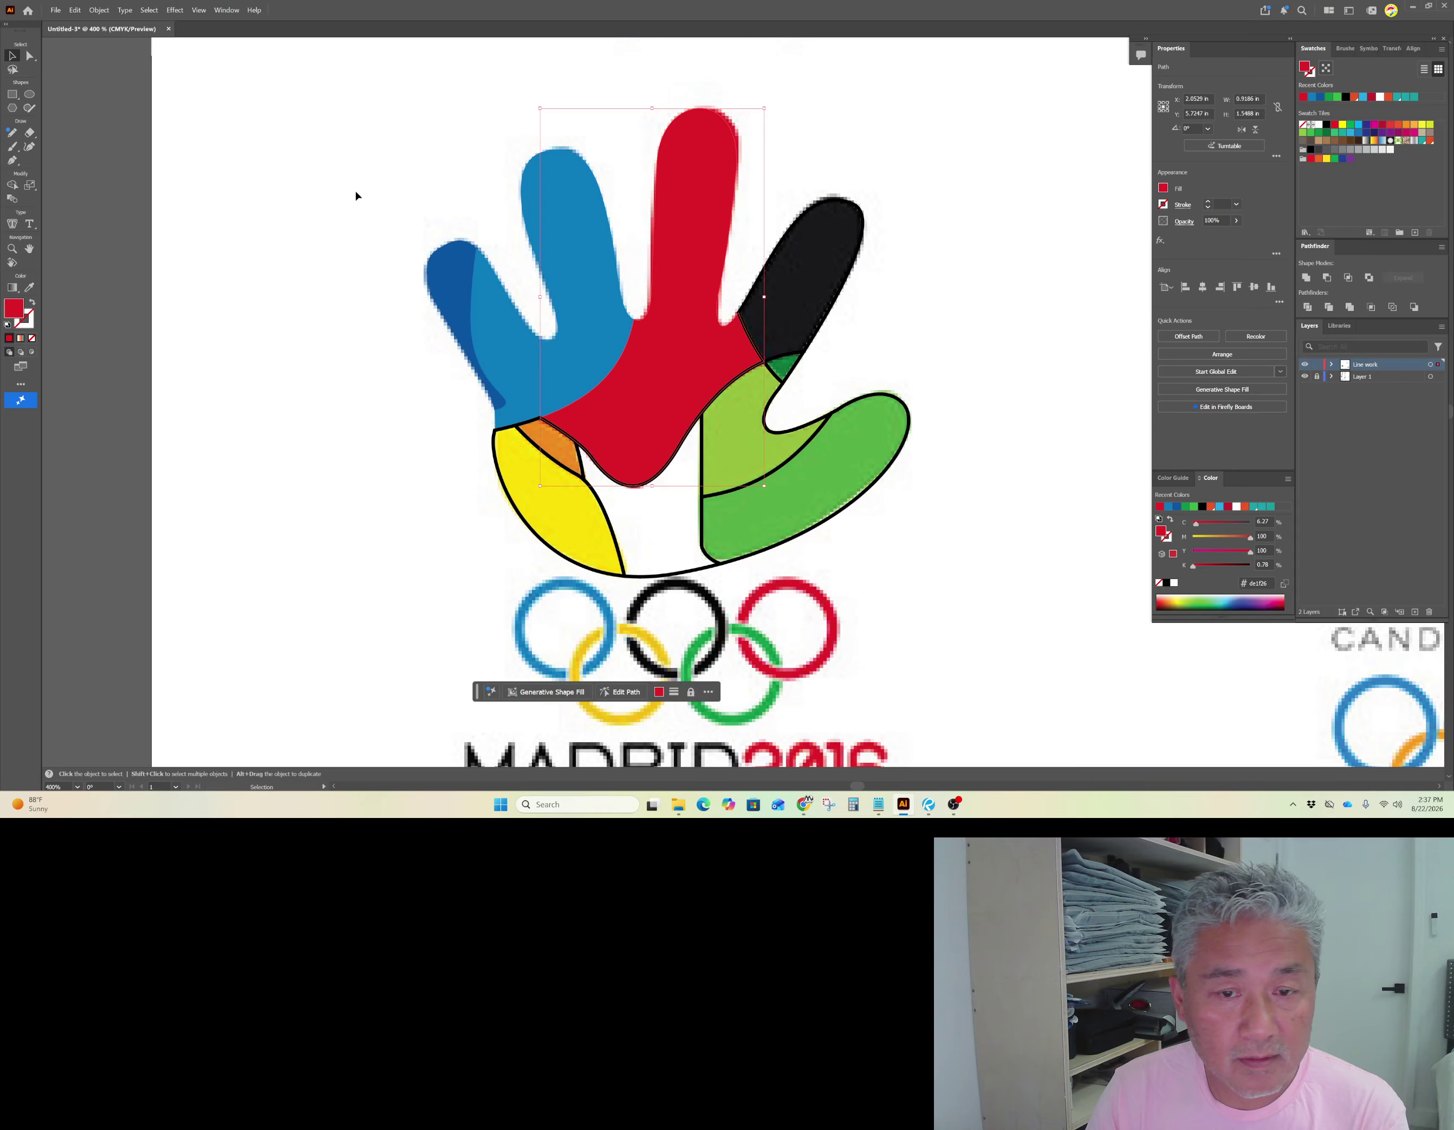
- Swap fill and stroke on the black finger shape to give it a black fill without a stroke, and deselect it
click(786, 237)
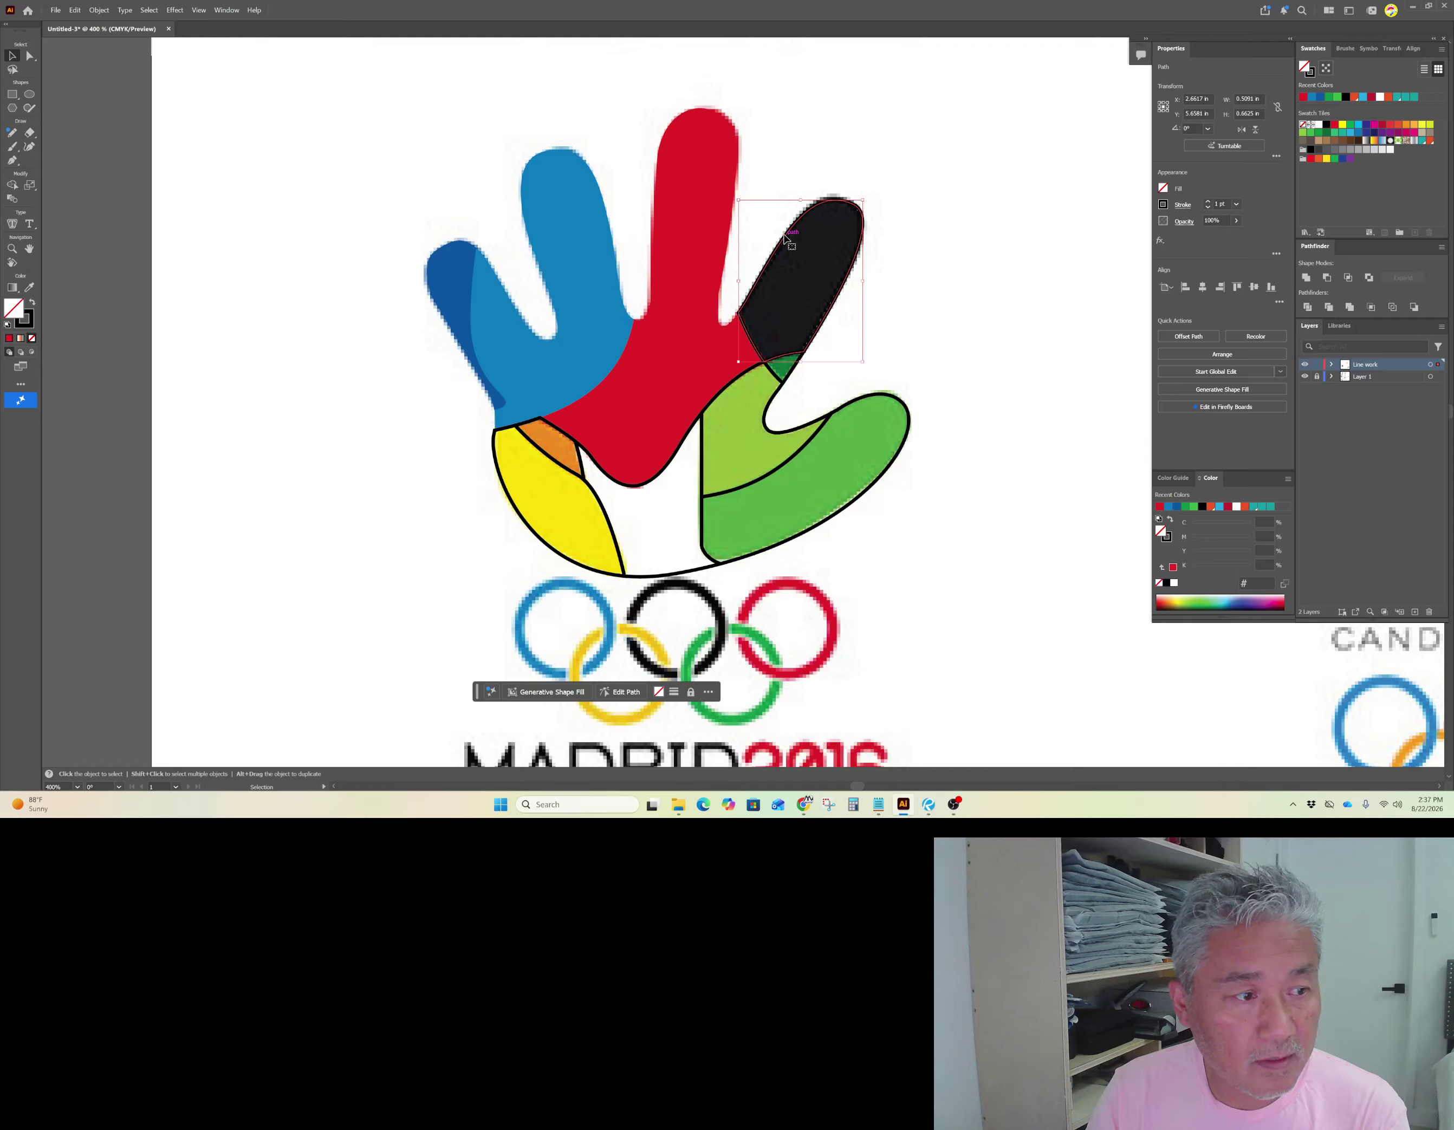
click(33, 303)
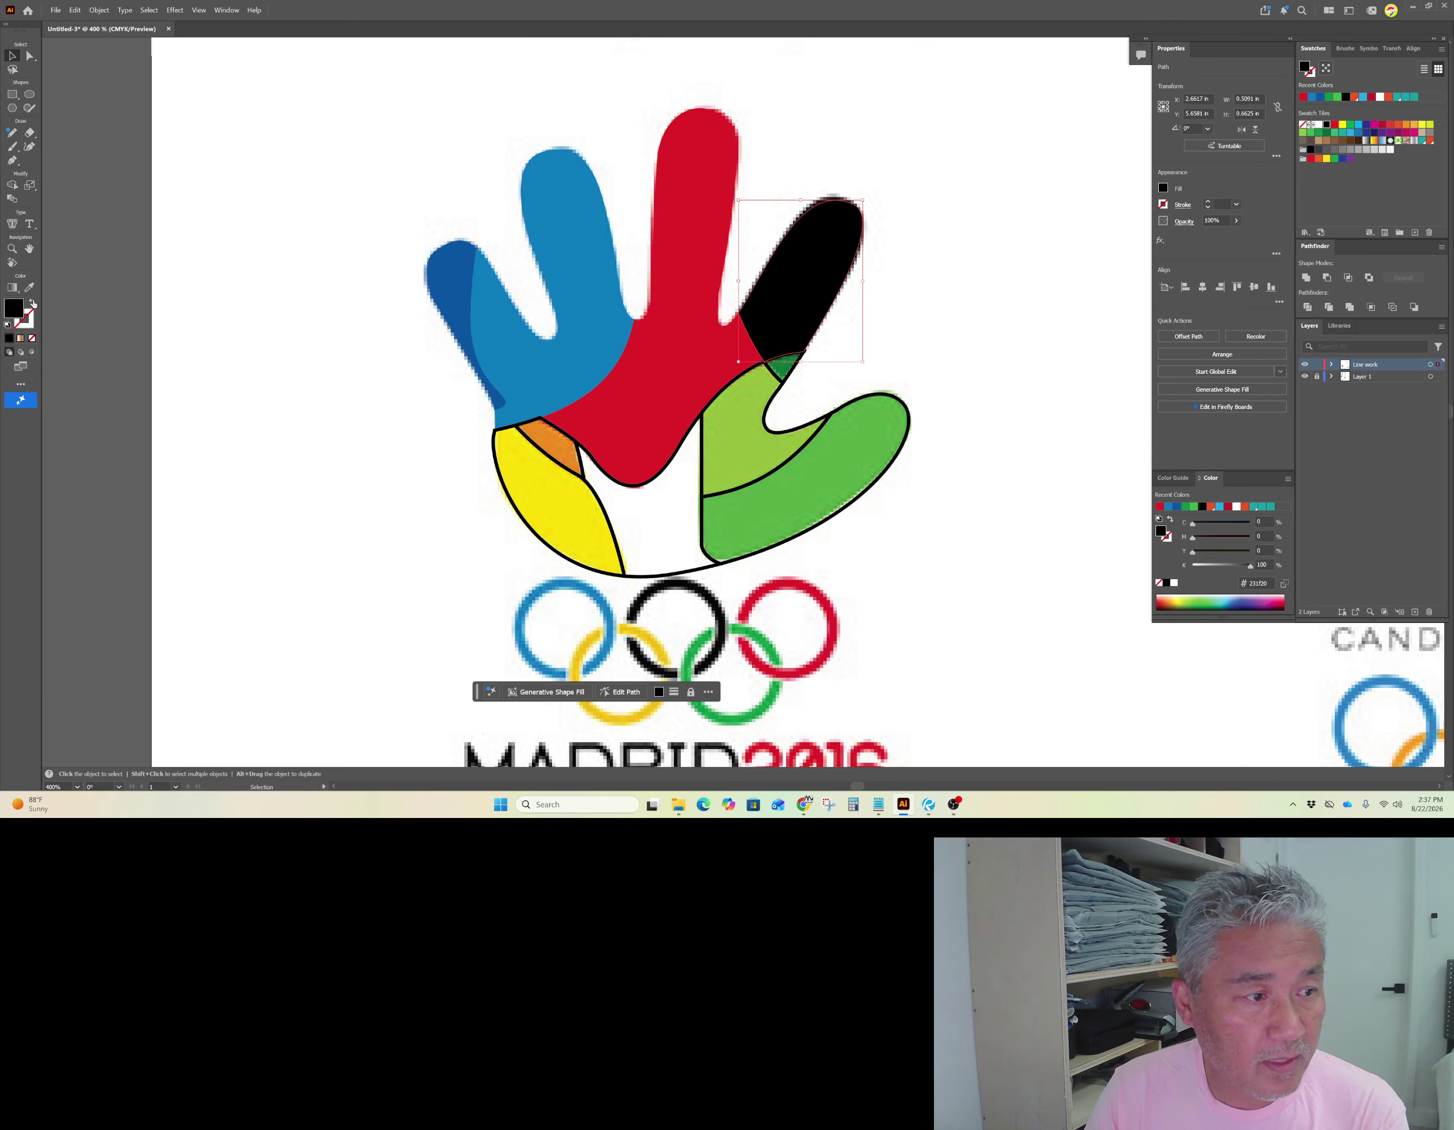
click(818, 369)
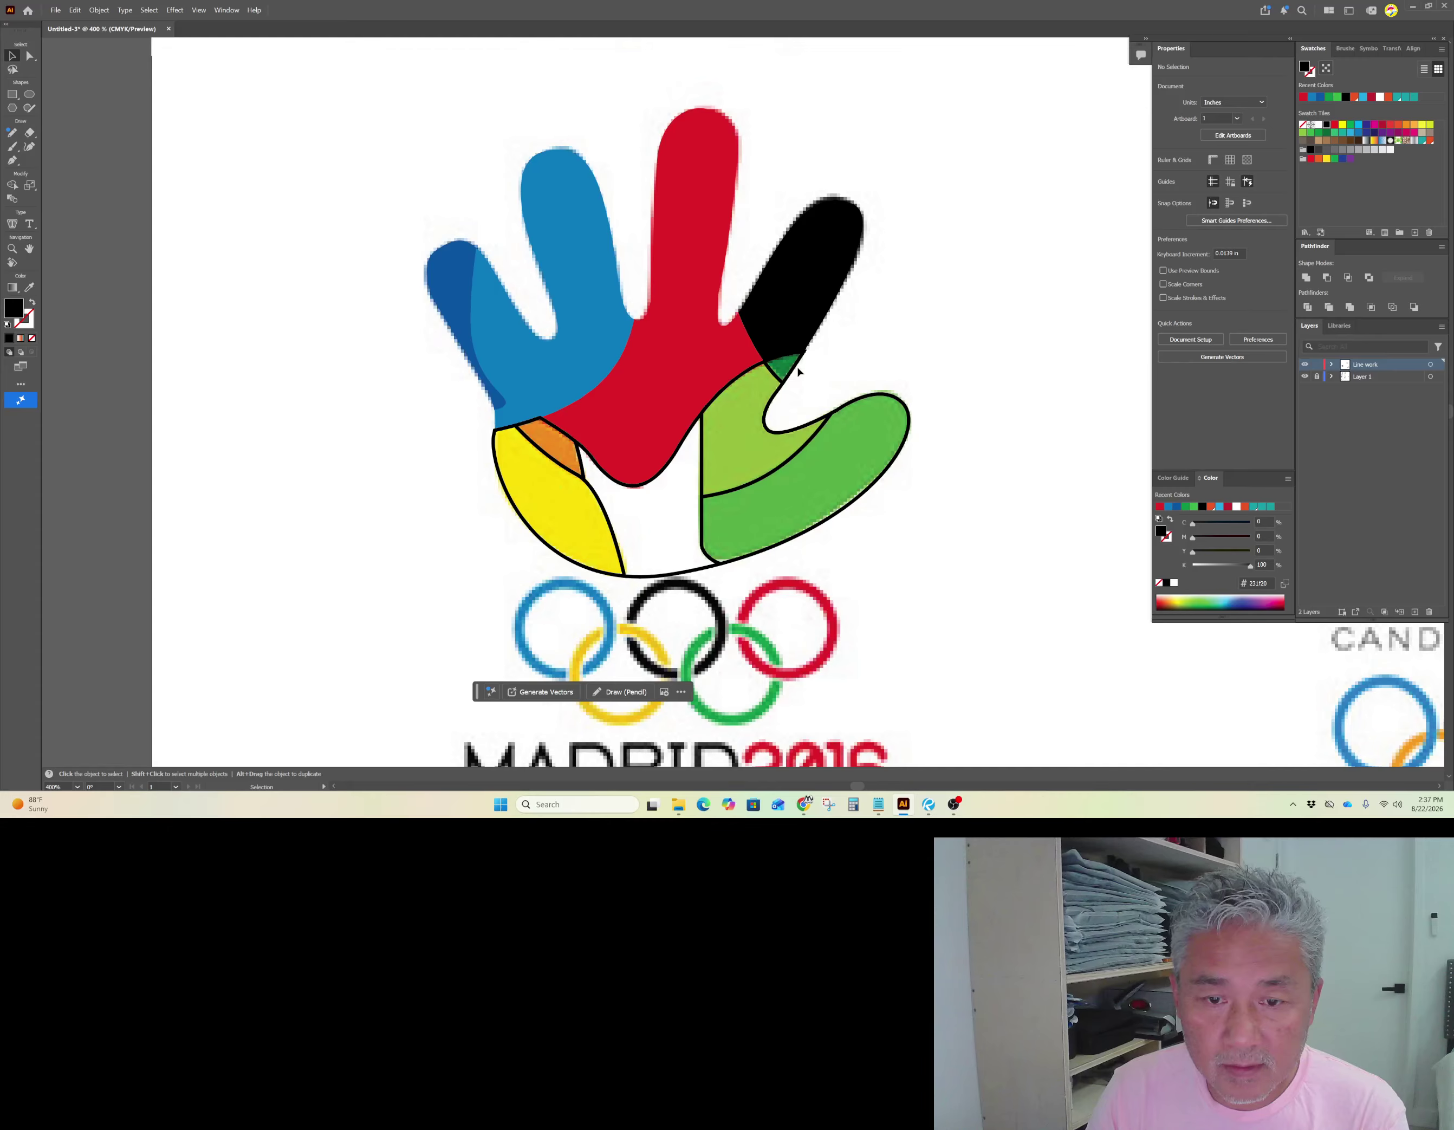
- Fill the small dark green shape below the black finger with its color sampled from the image, and switch to full-screen mode
click(798, 369)
key(i)
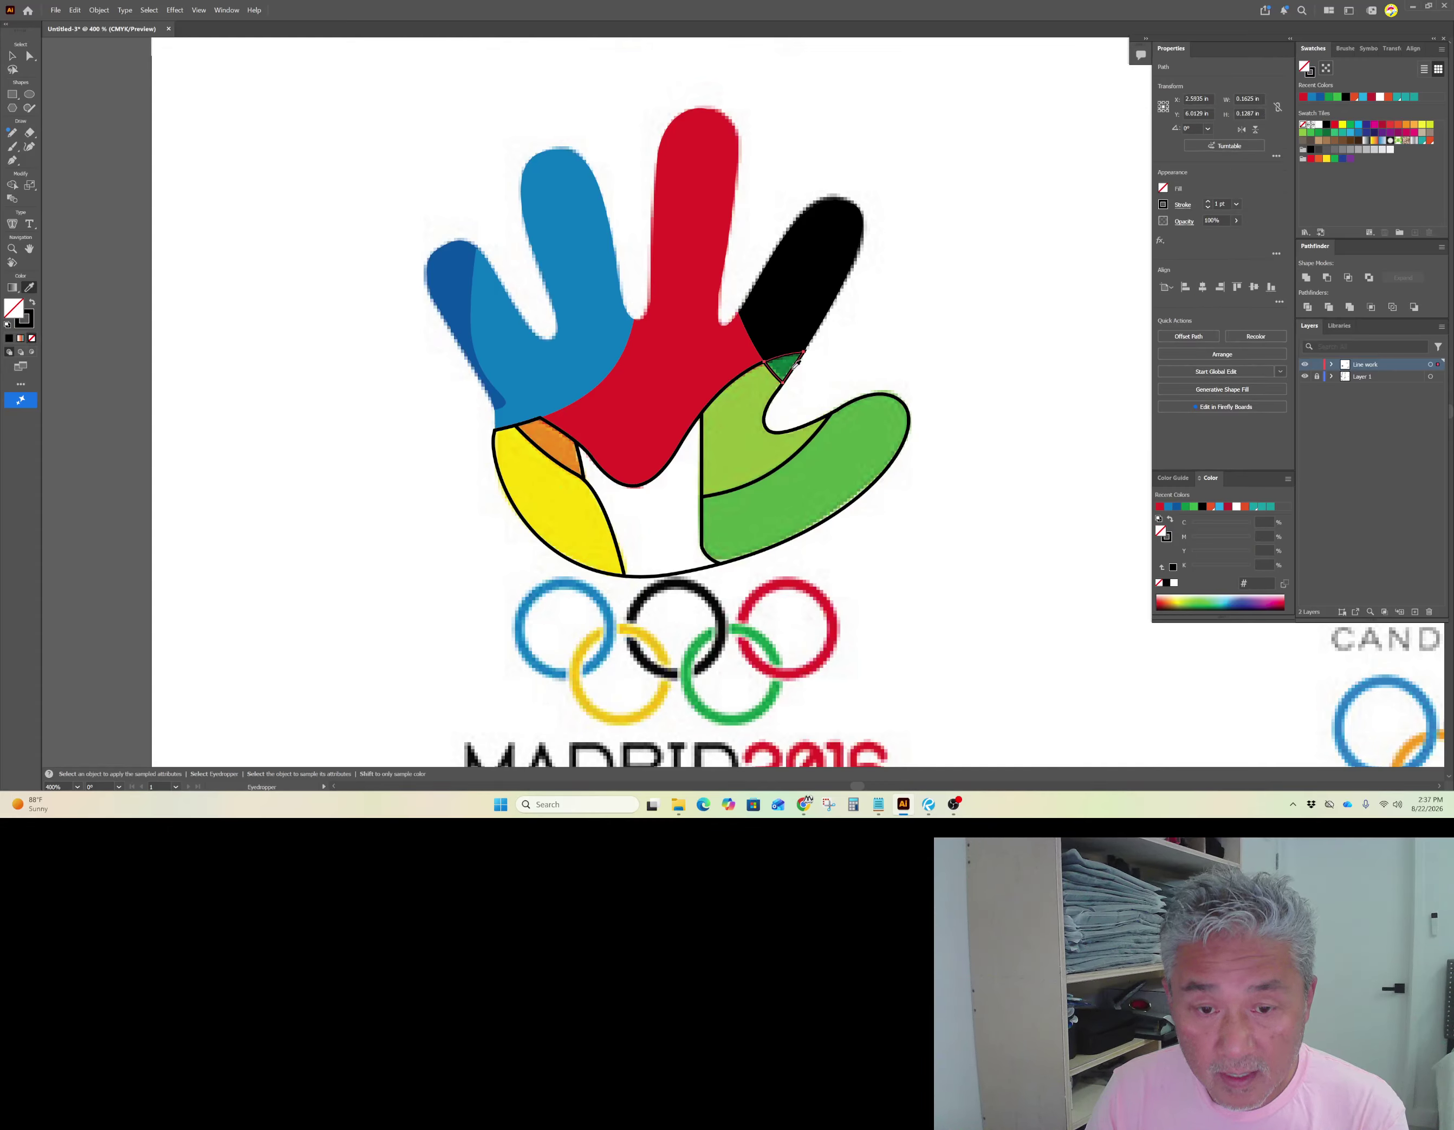
click(794, 367)
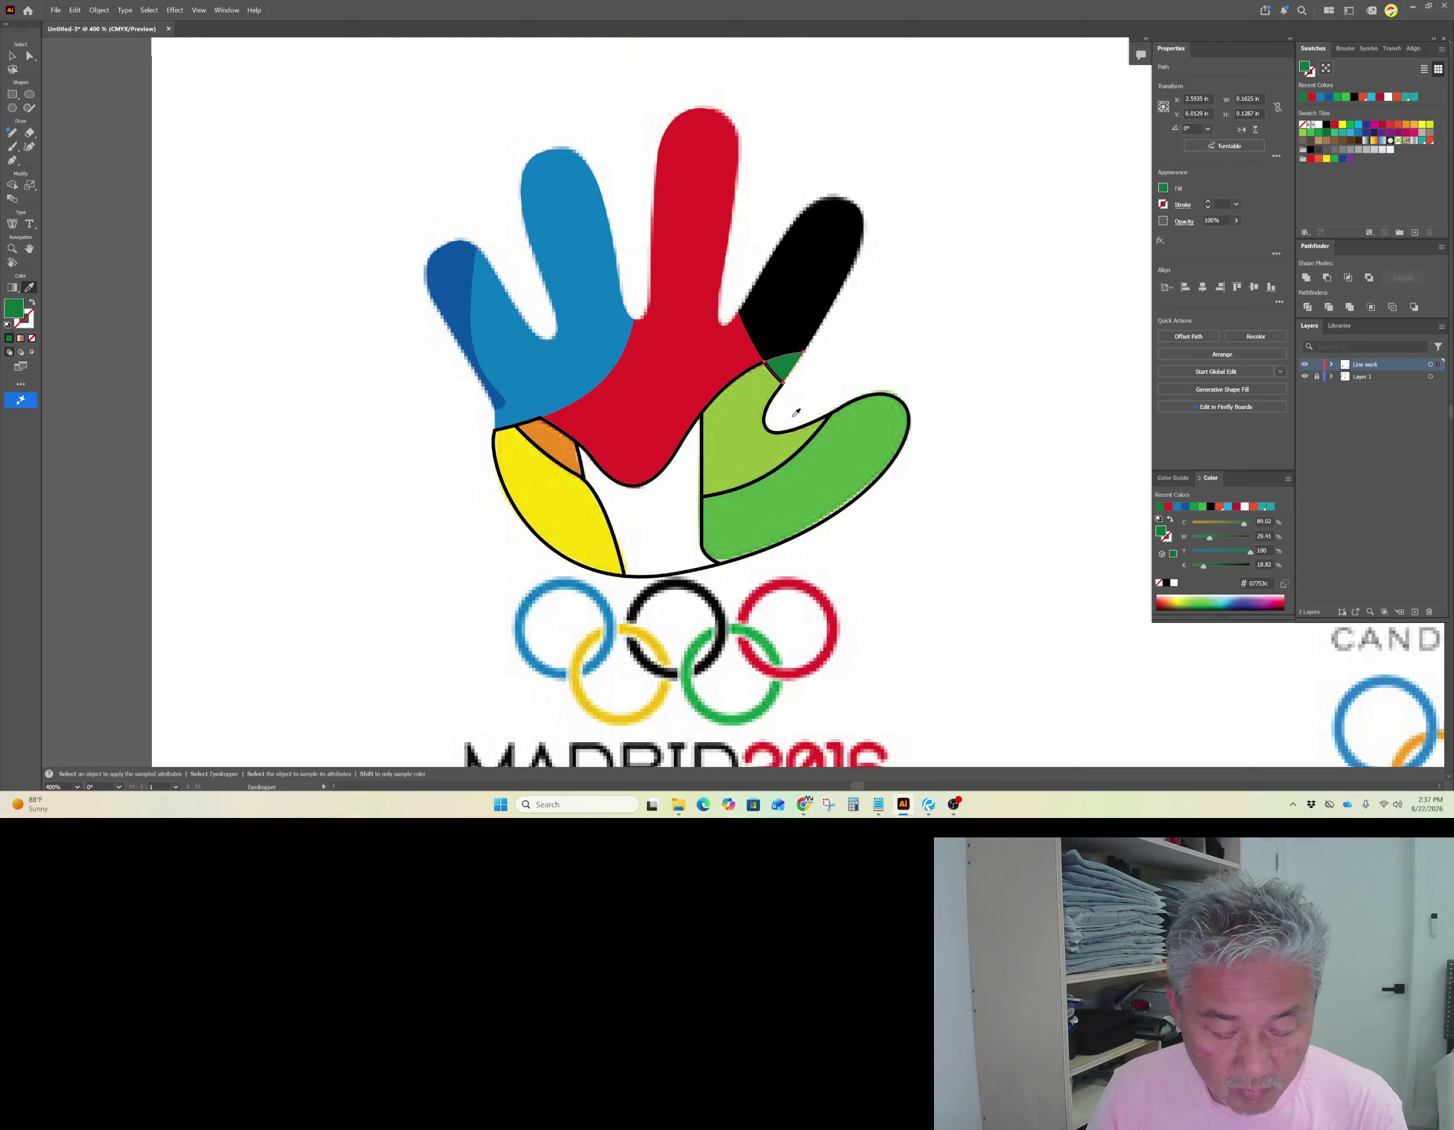
key(v)
key(f)
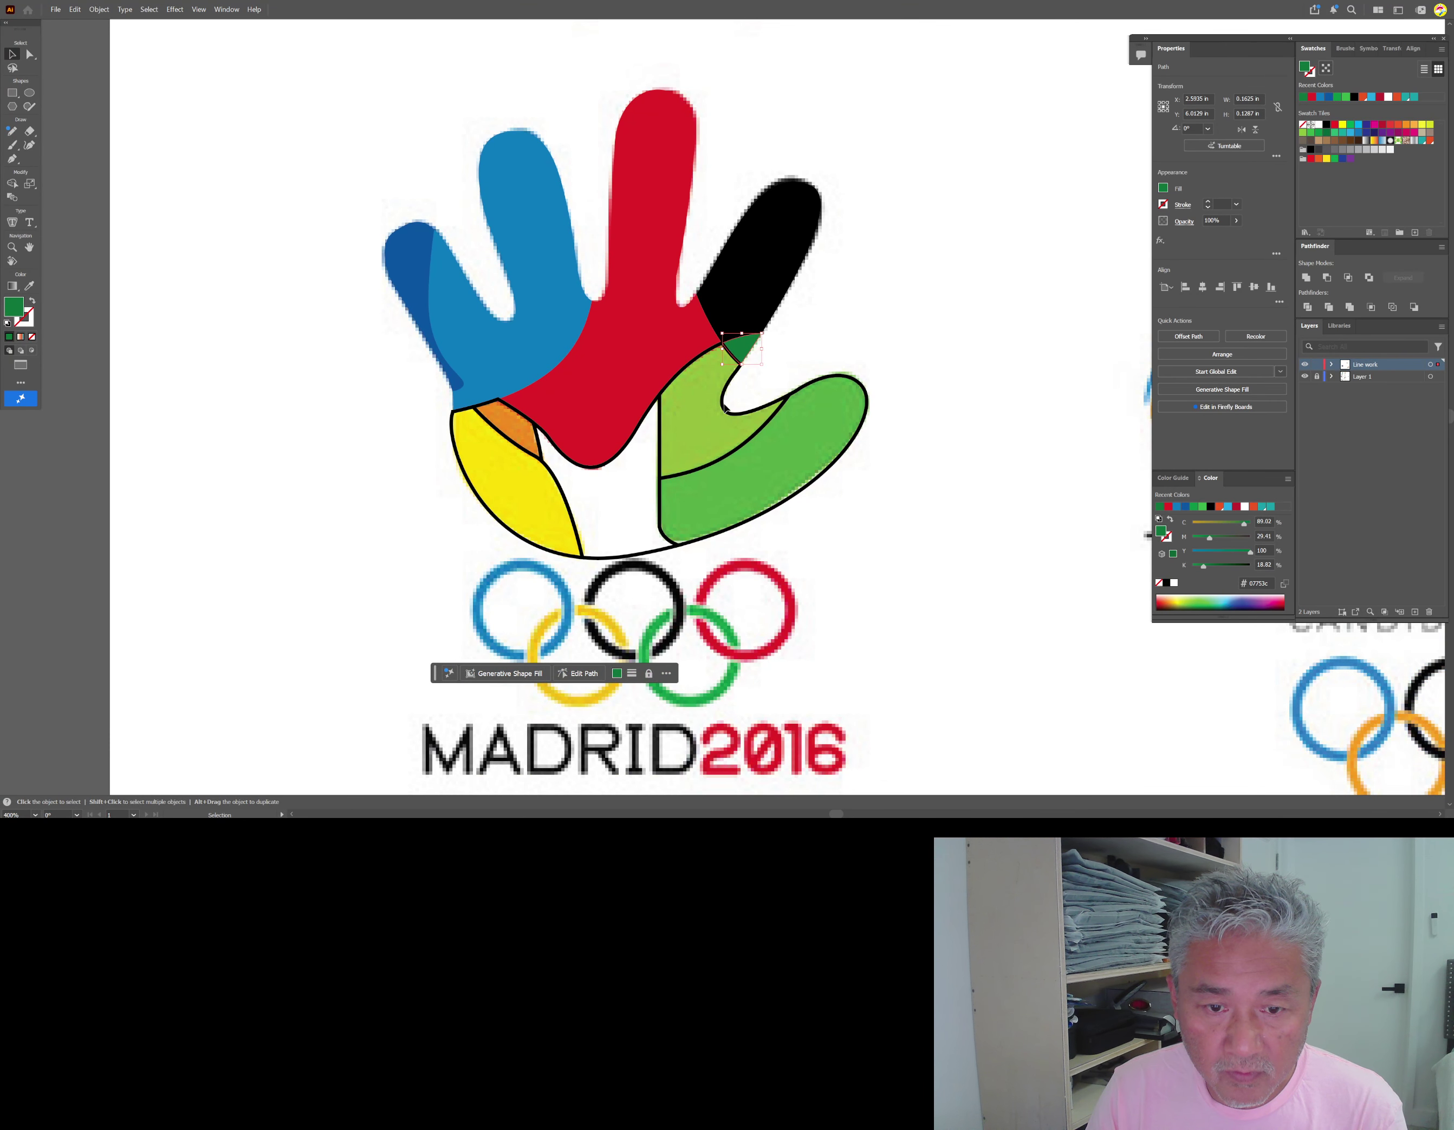
- Fill the light green palm shape and the medium green thumb shape with their matching greens sampled from the logo image
click(726, 408)
key(i)
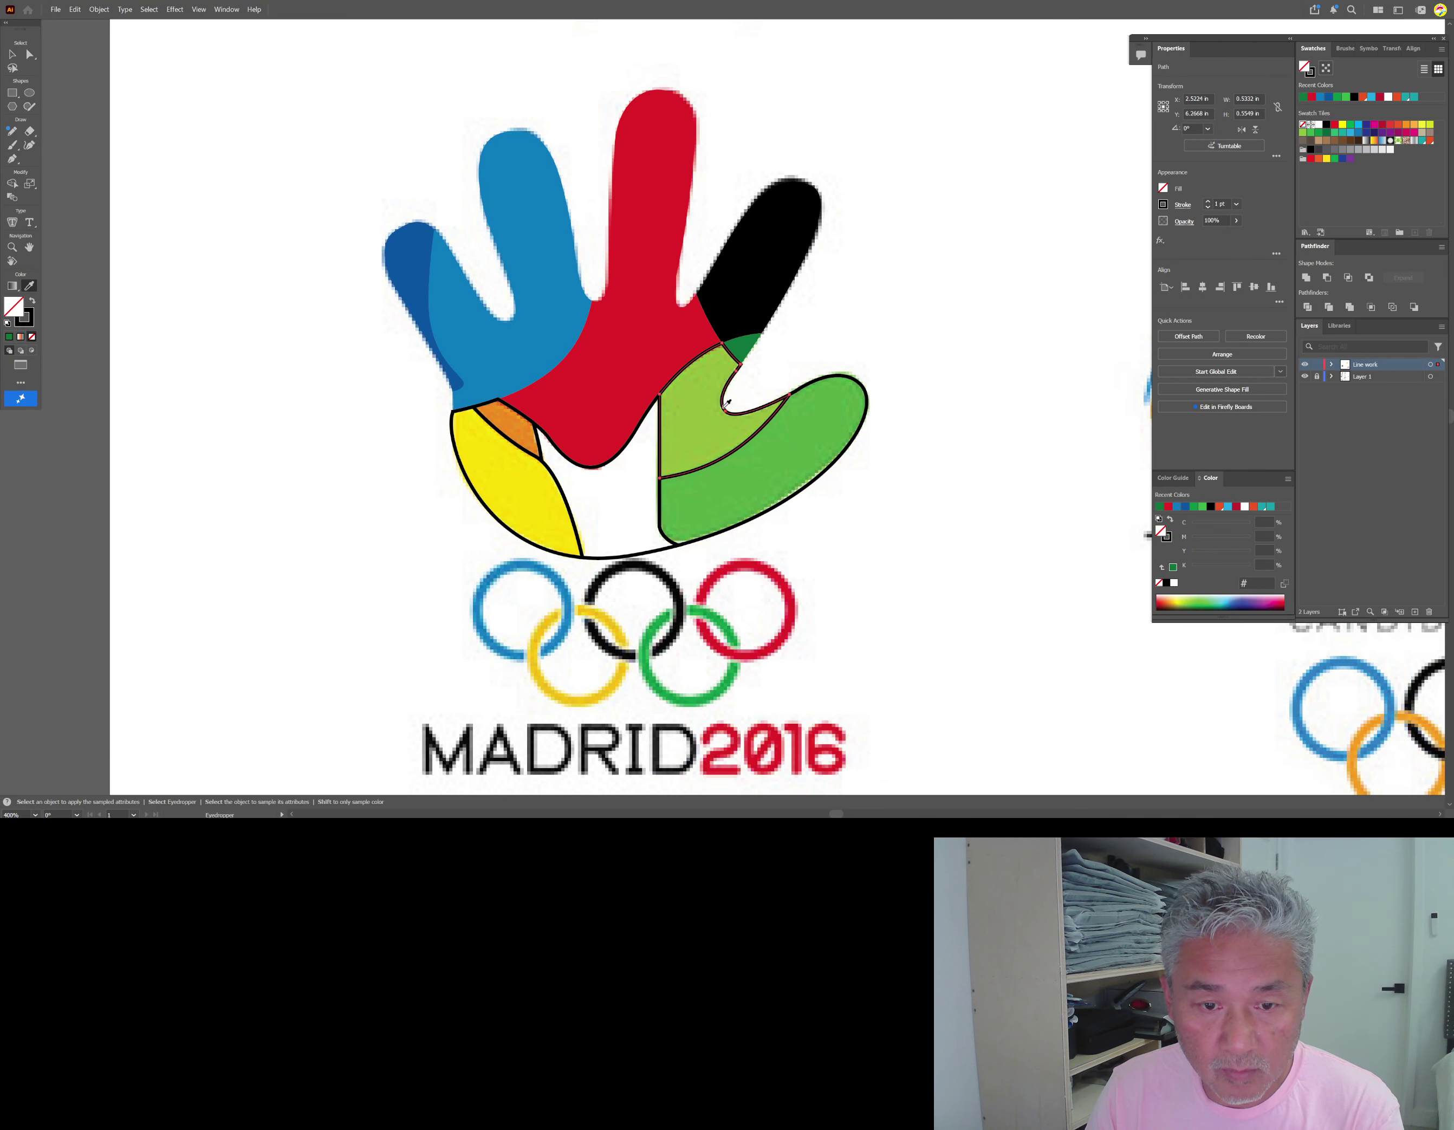
click(780, 426)
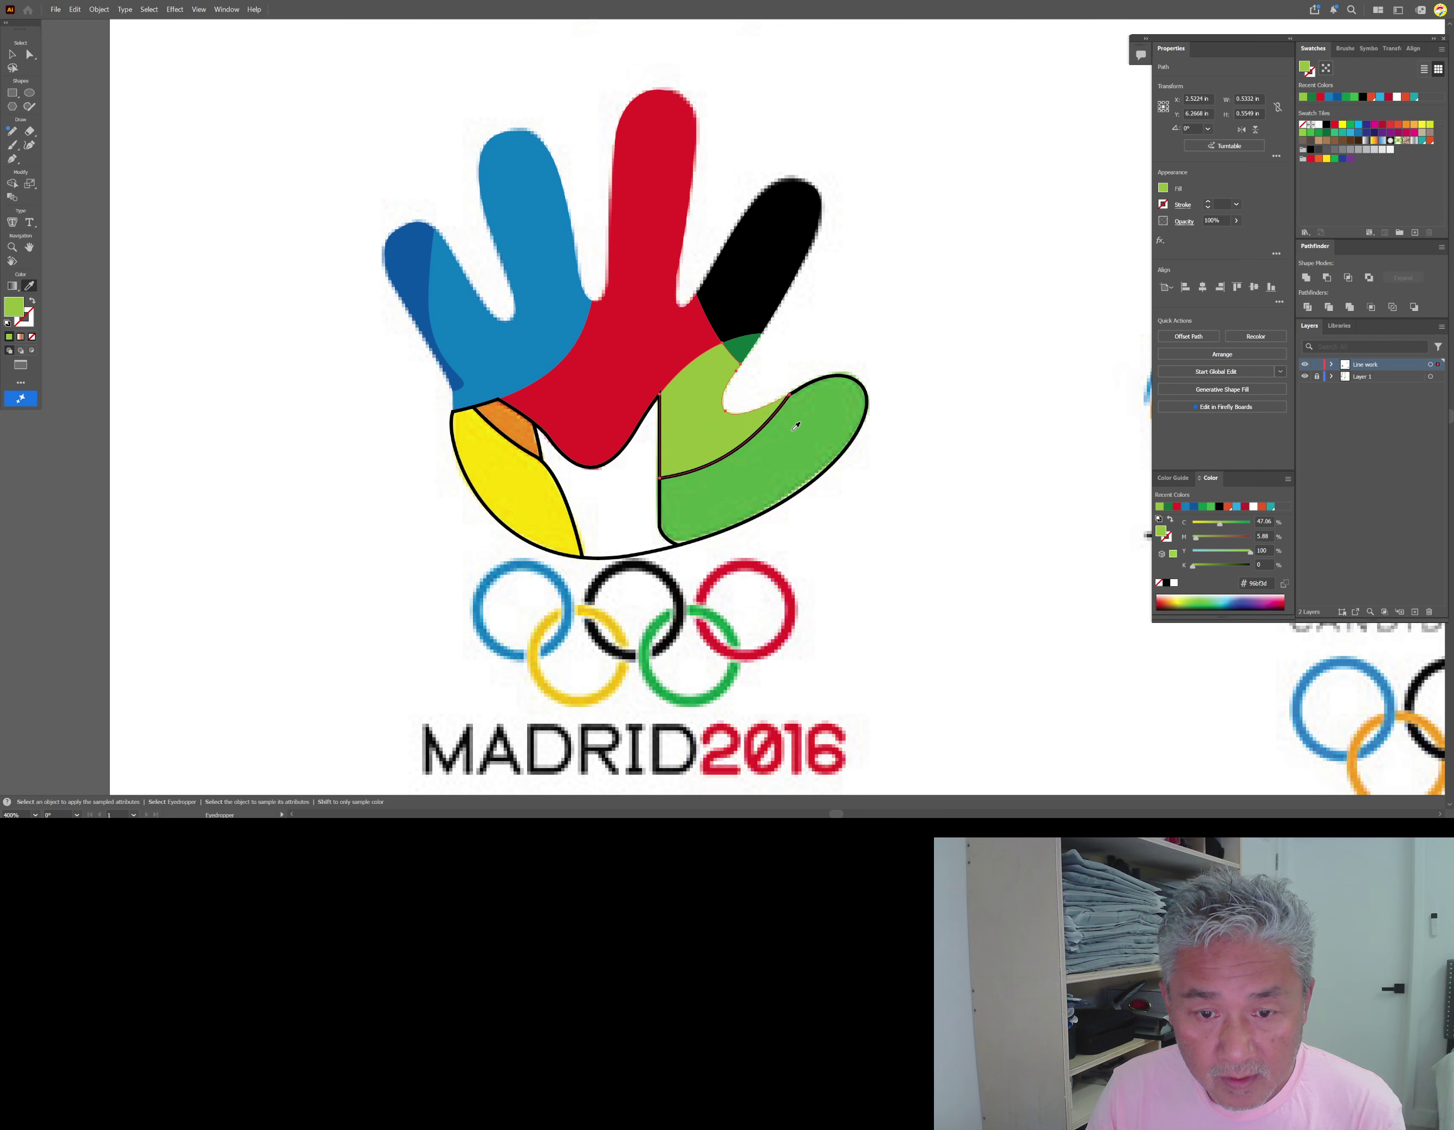
ctrl+click(834, 405)
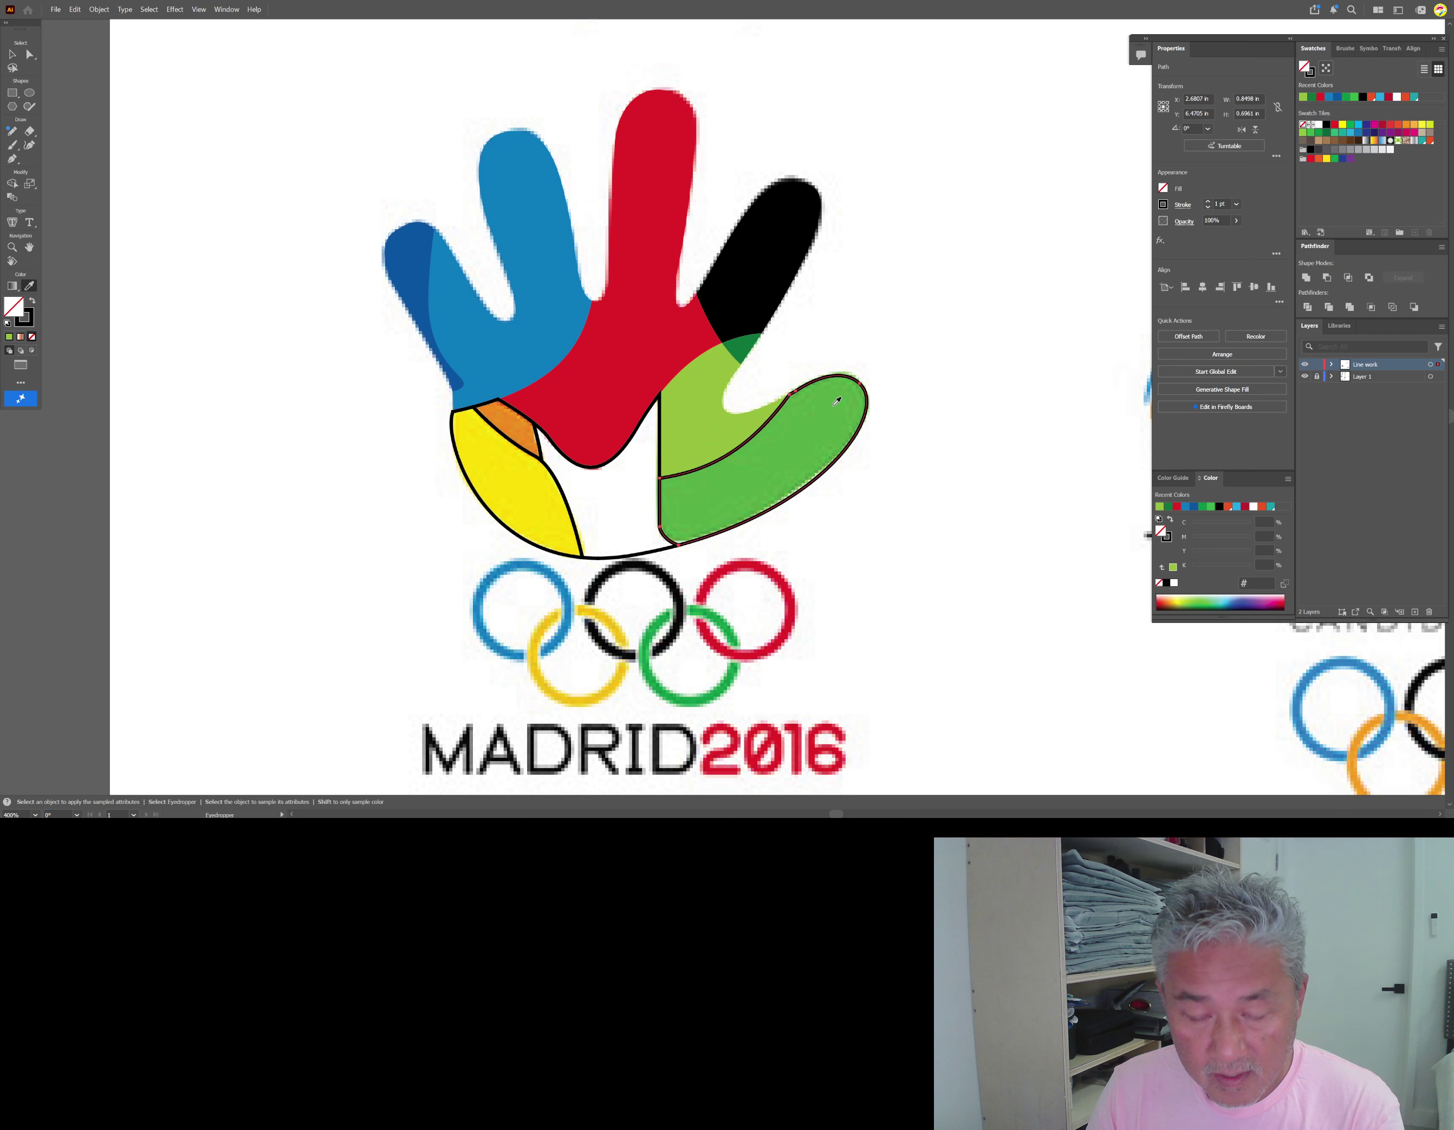
click(789, 469)
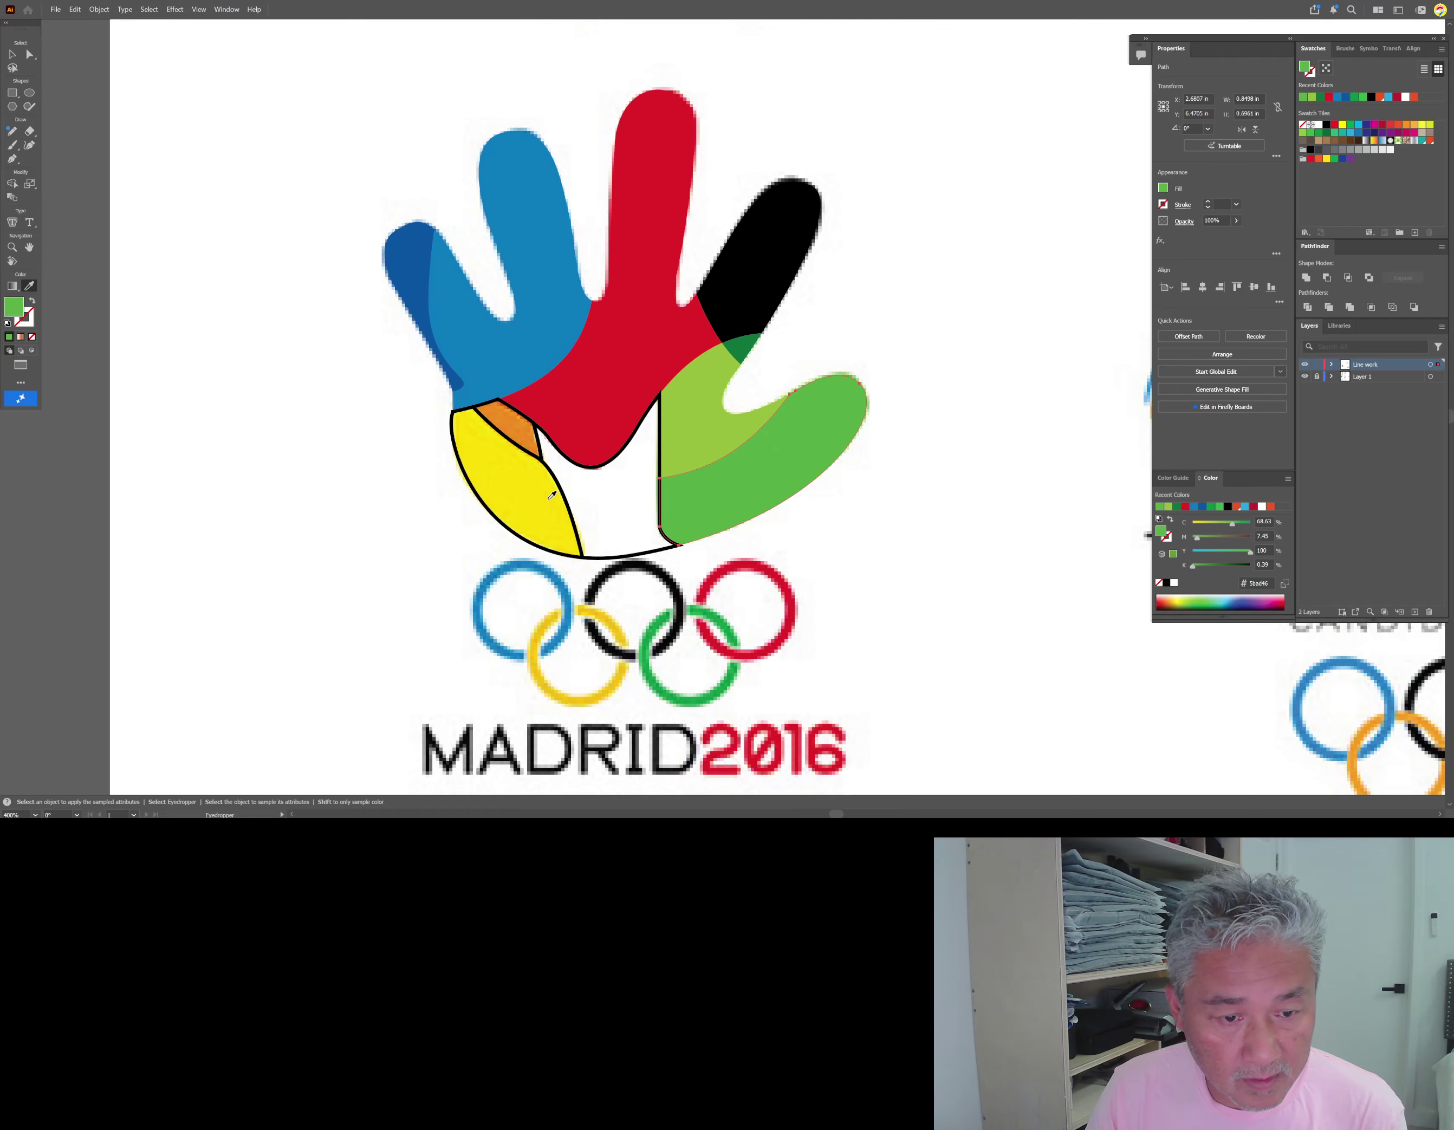
key(v)
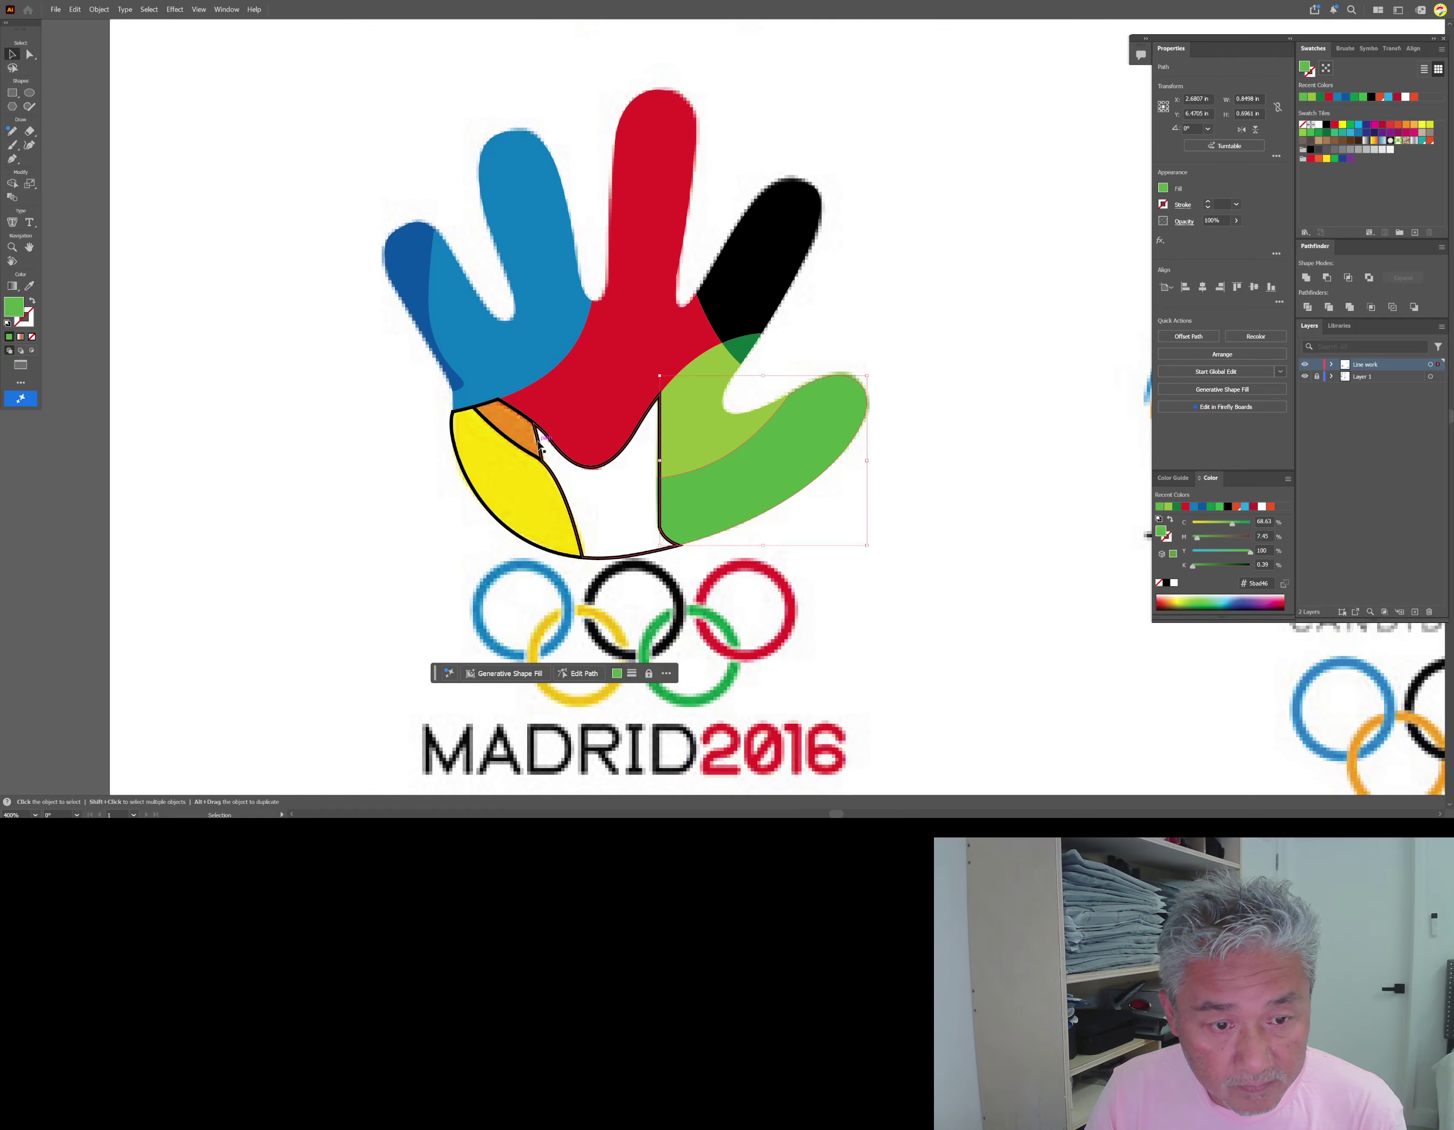
click(510, 451)
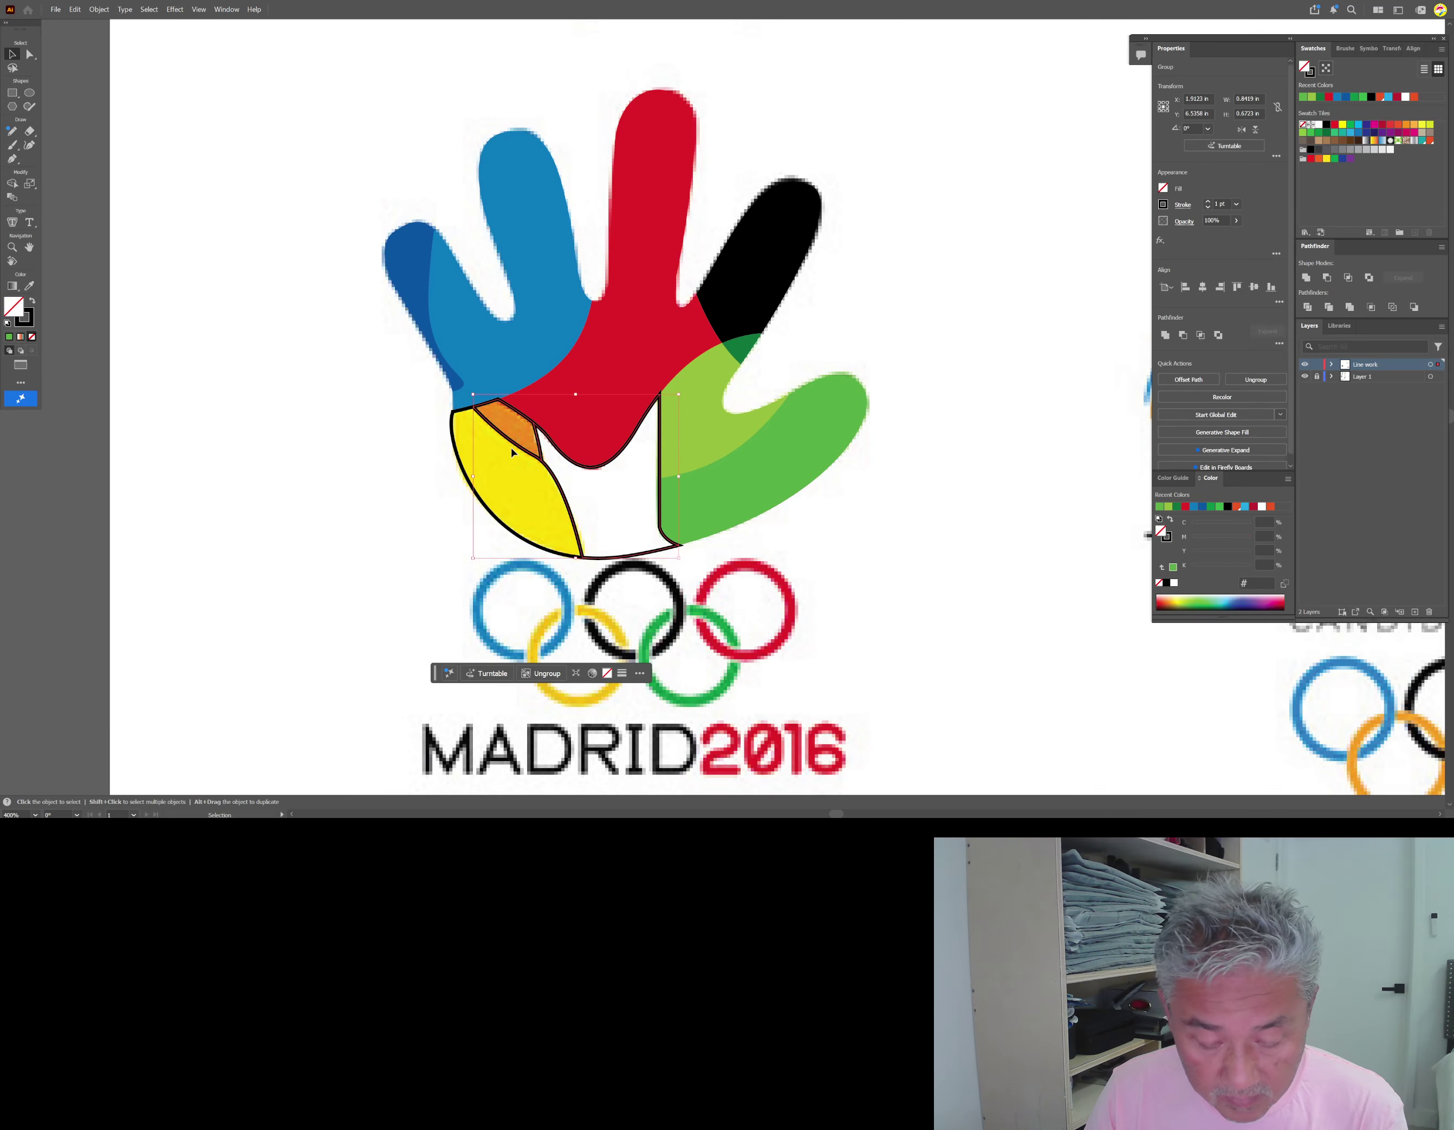
key(i)
click(516, 426)
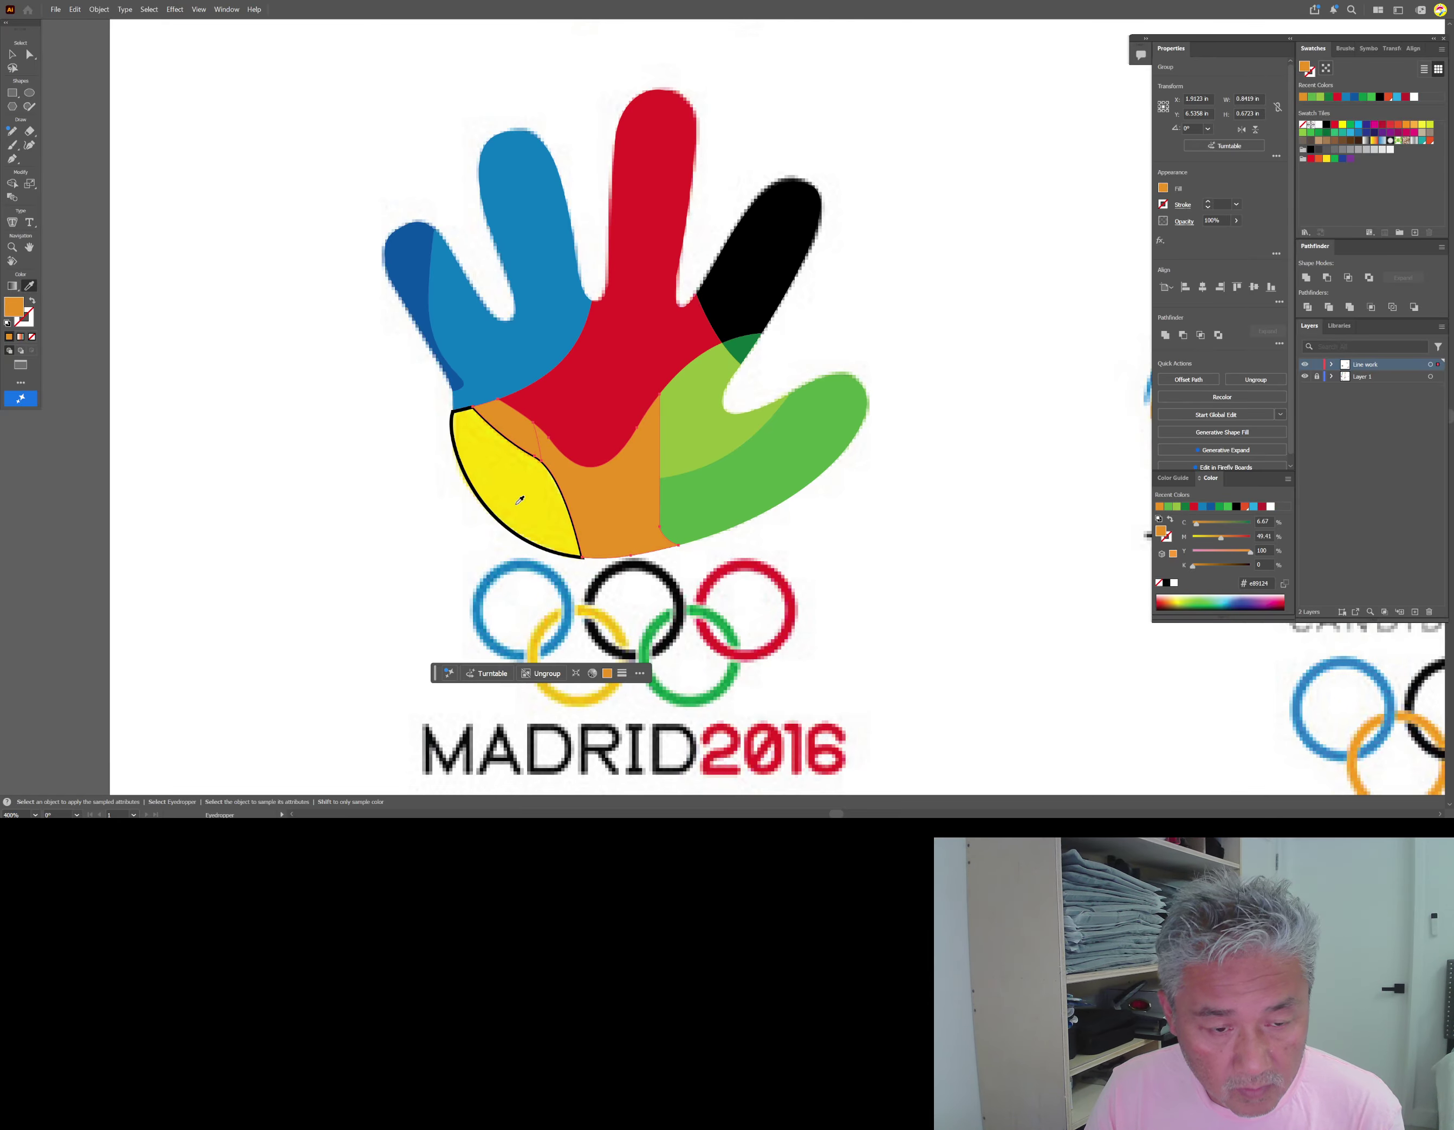
key(ctrl+z)
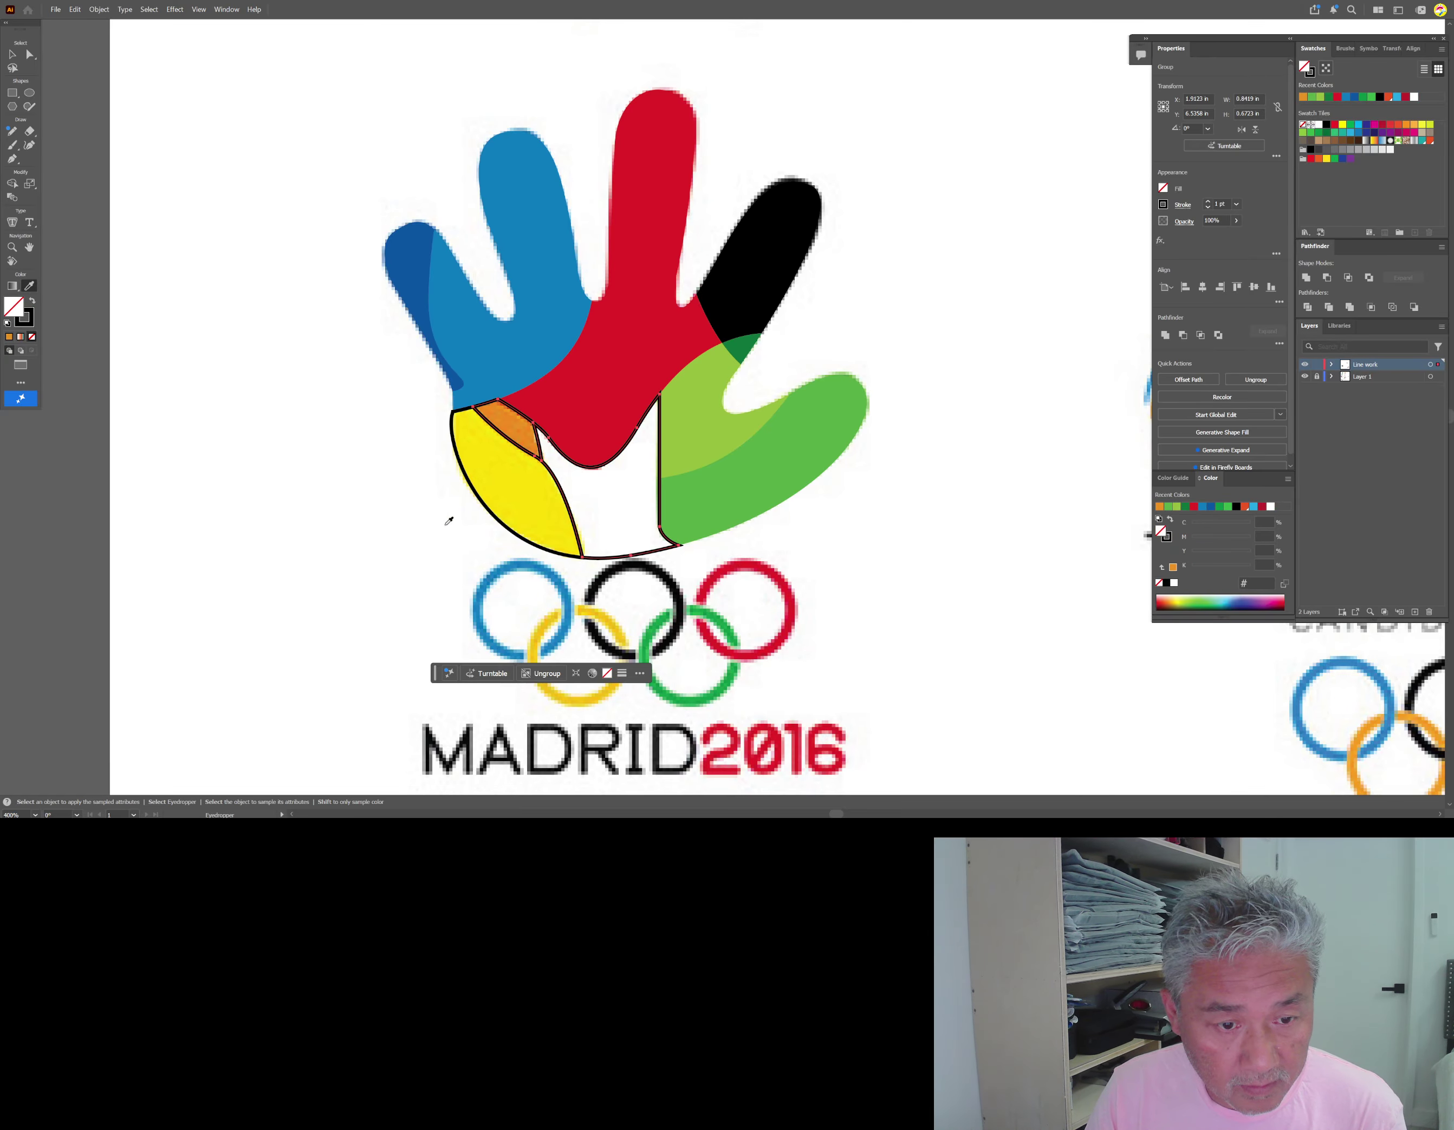
- Fill the yellow shape at the hand's lower edge with the yellow sampled from the logo image, exit full-screen mode, and deselect it
key(v)
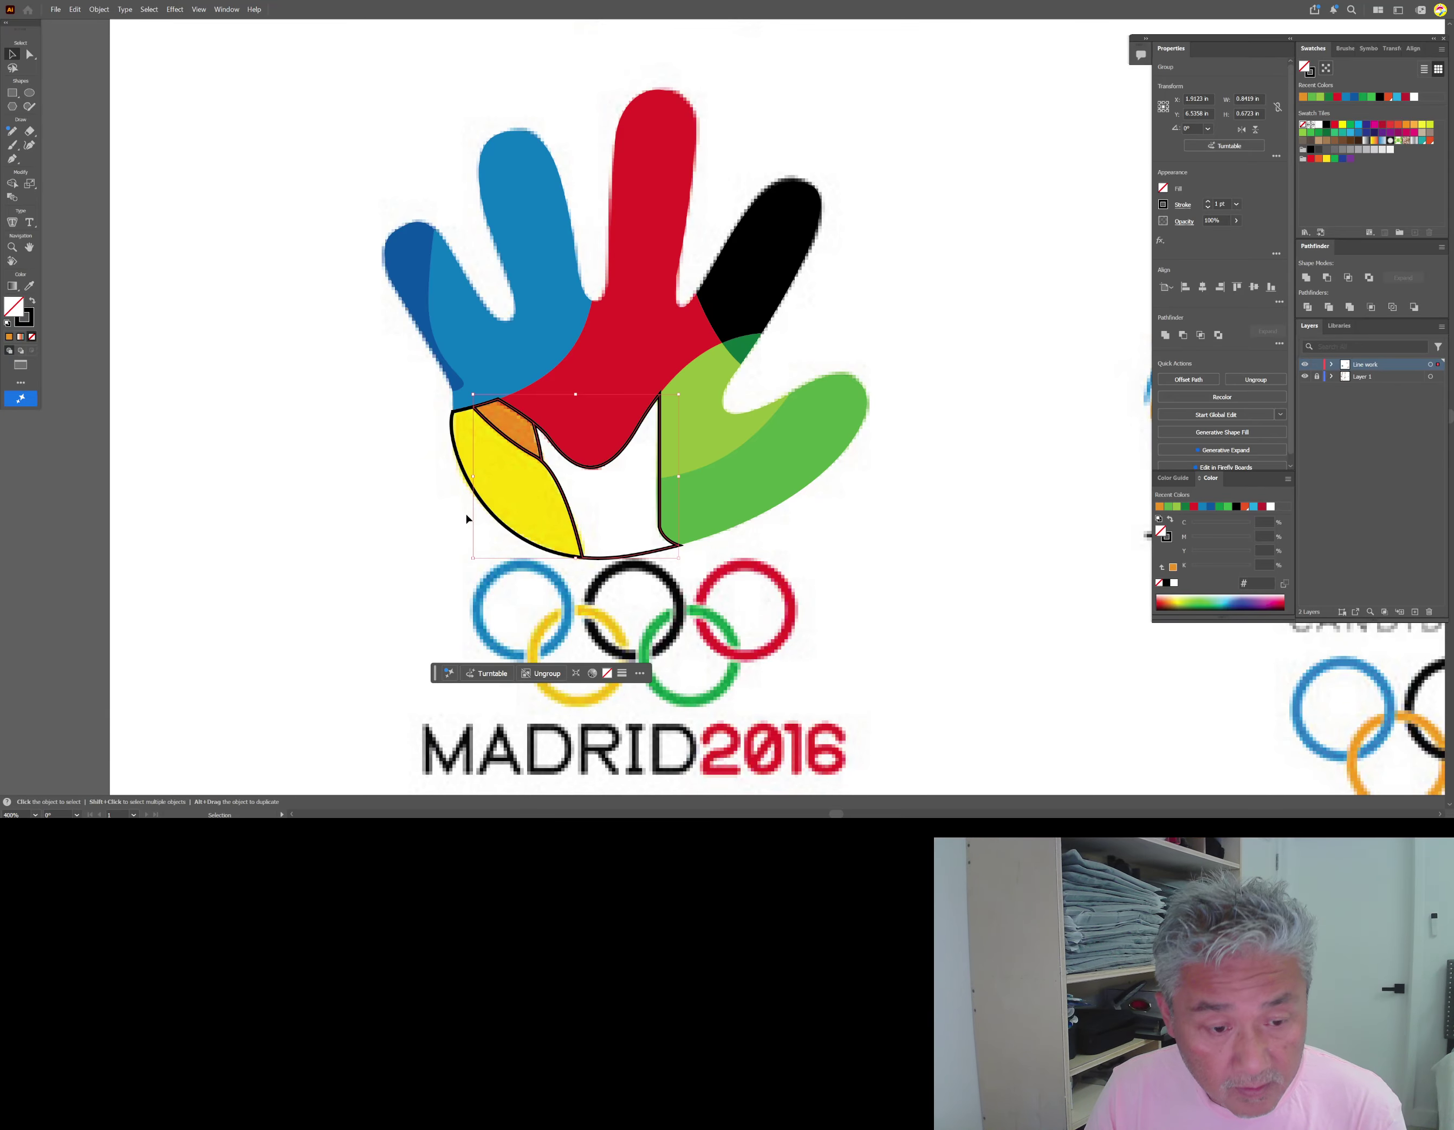
click(484, 506)
key(i)
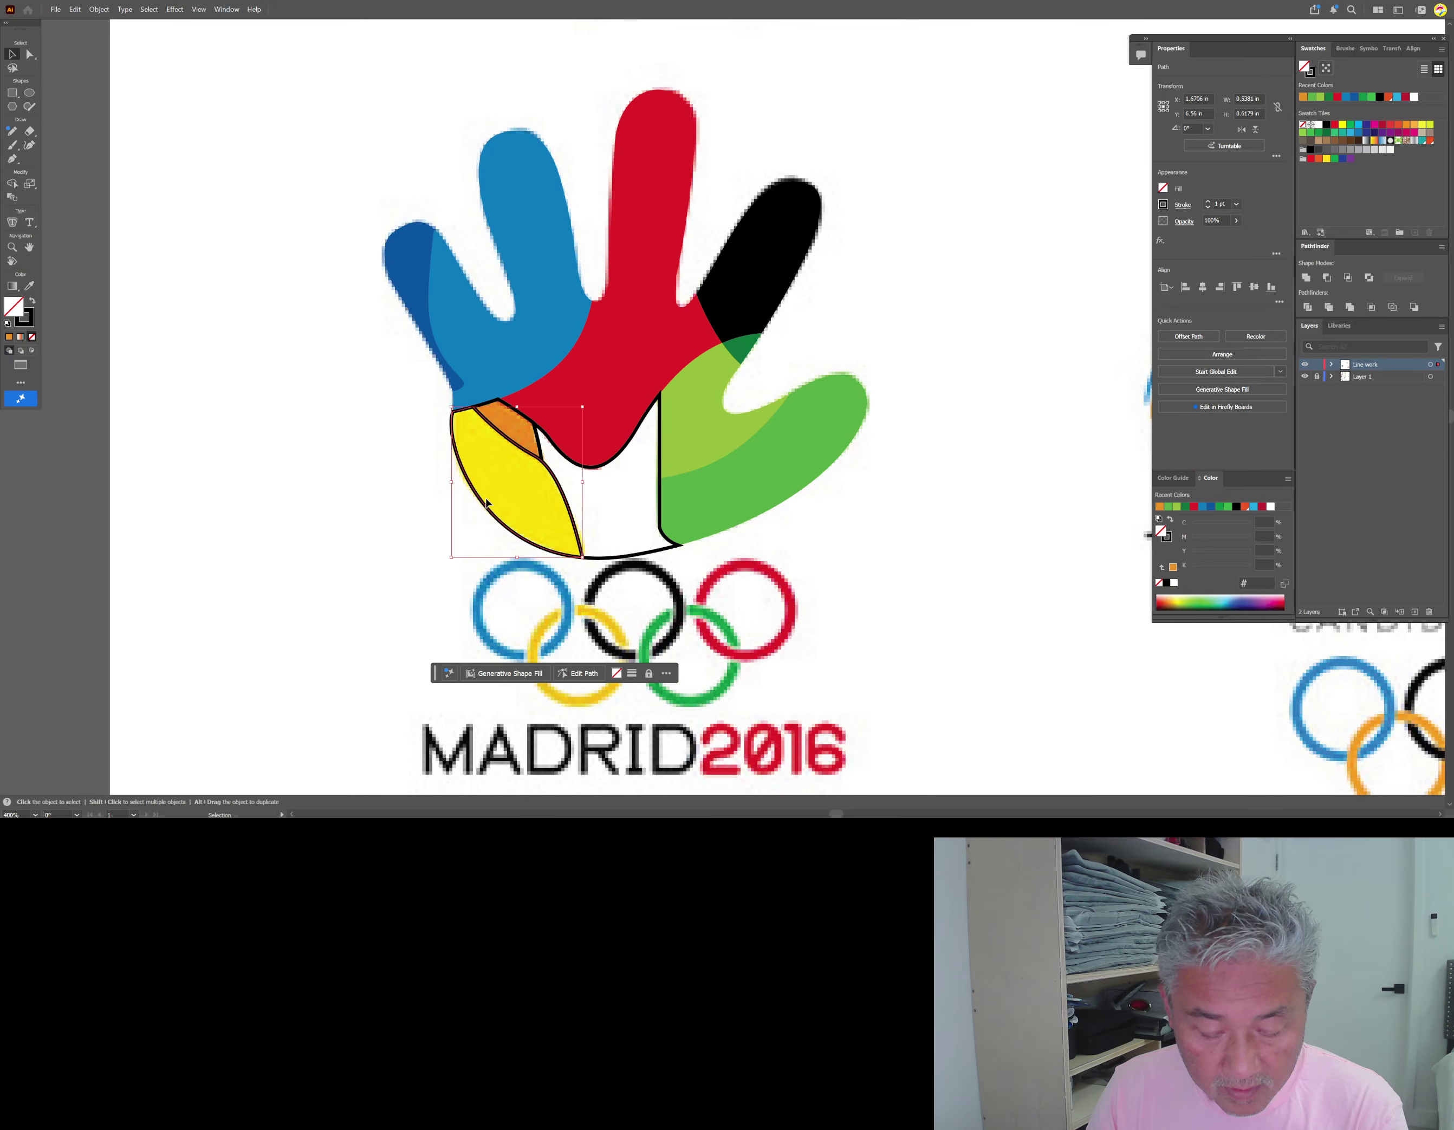
click(513, 480)
key(f)
key(f)
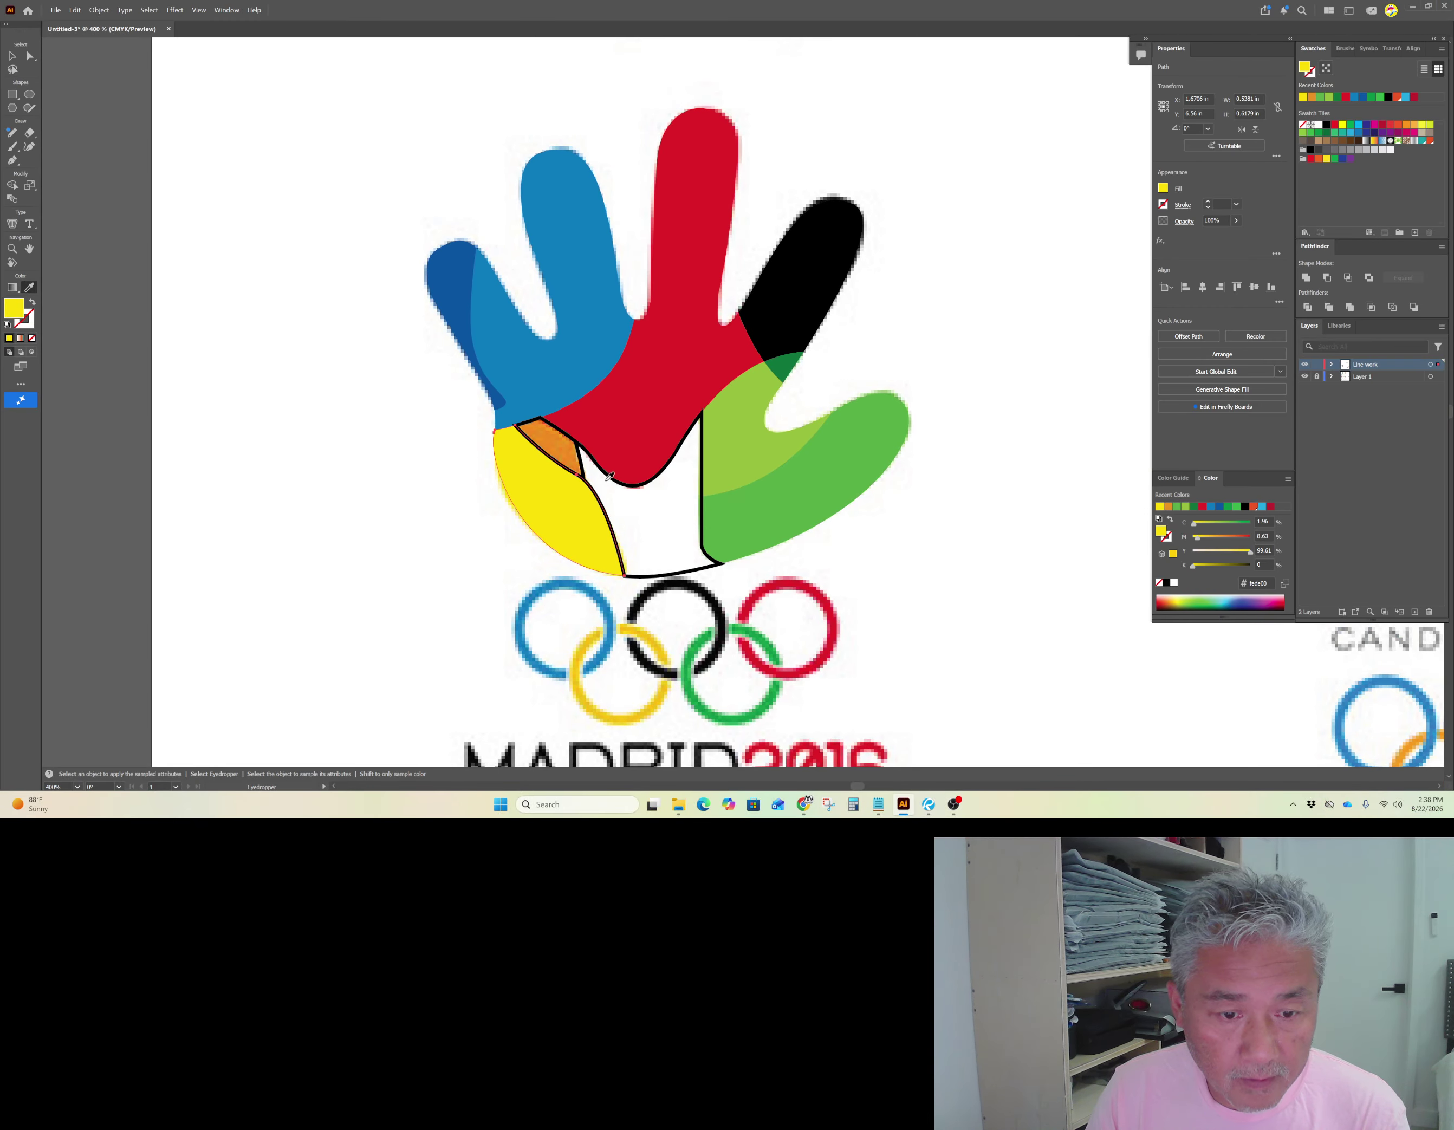
key(v)
click(412, 409)
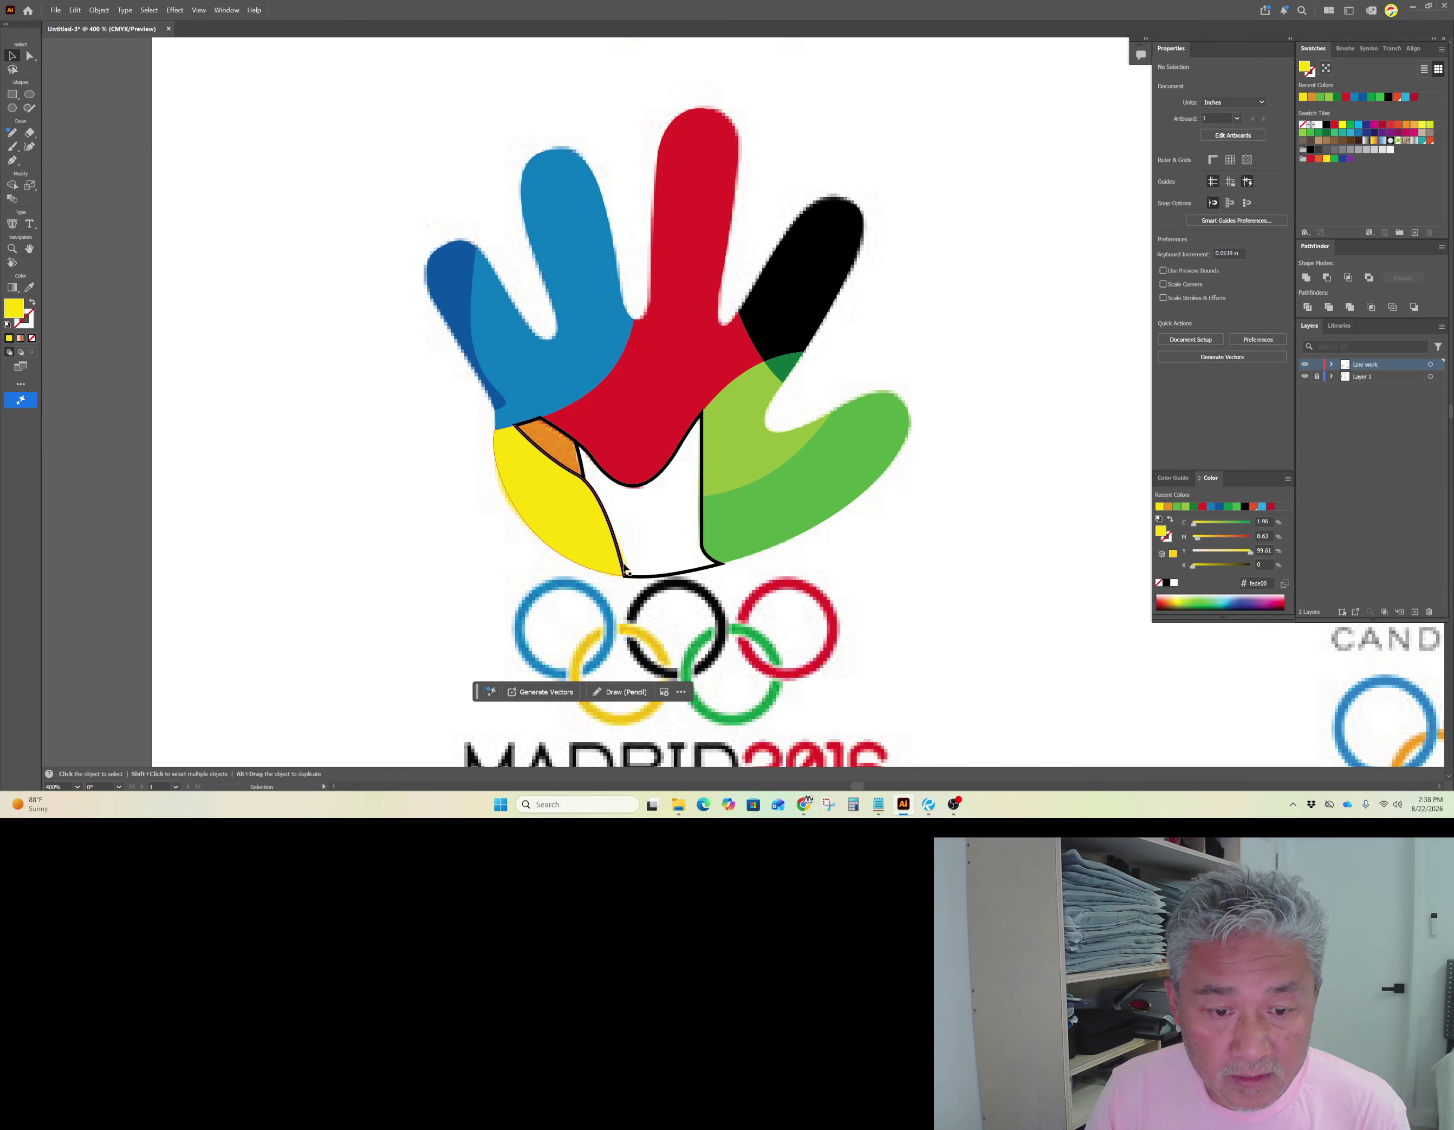
- Ungroup the small orange shape and the empty palm outline beside it, and clear the selection
click(677, 576)
right_click(670, 538)
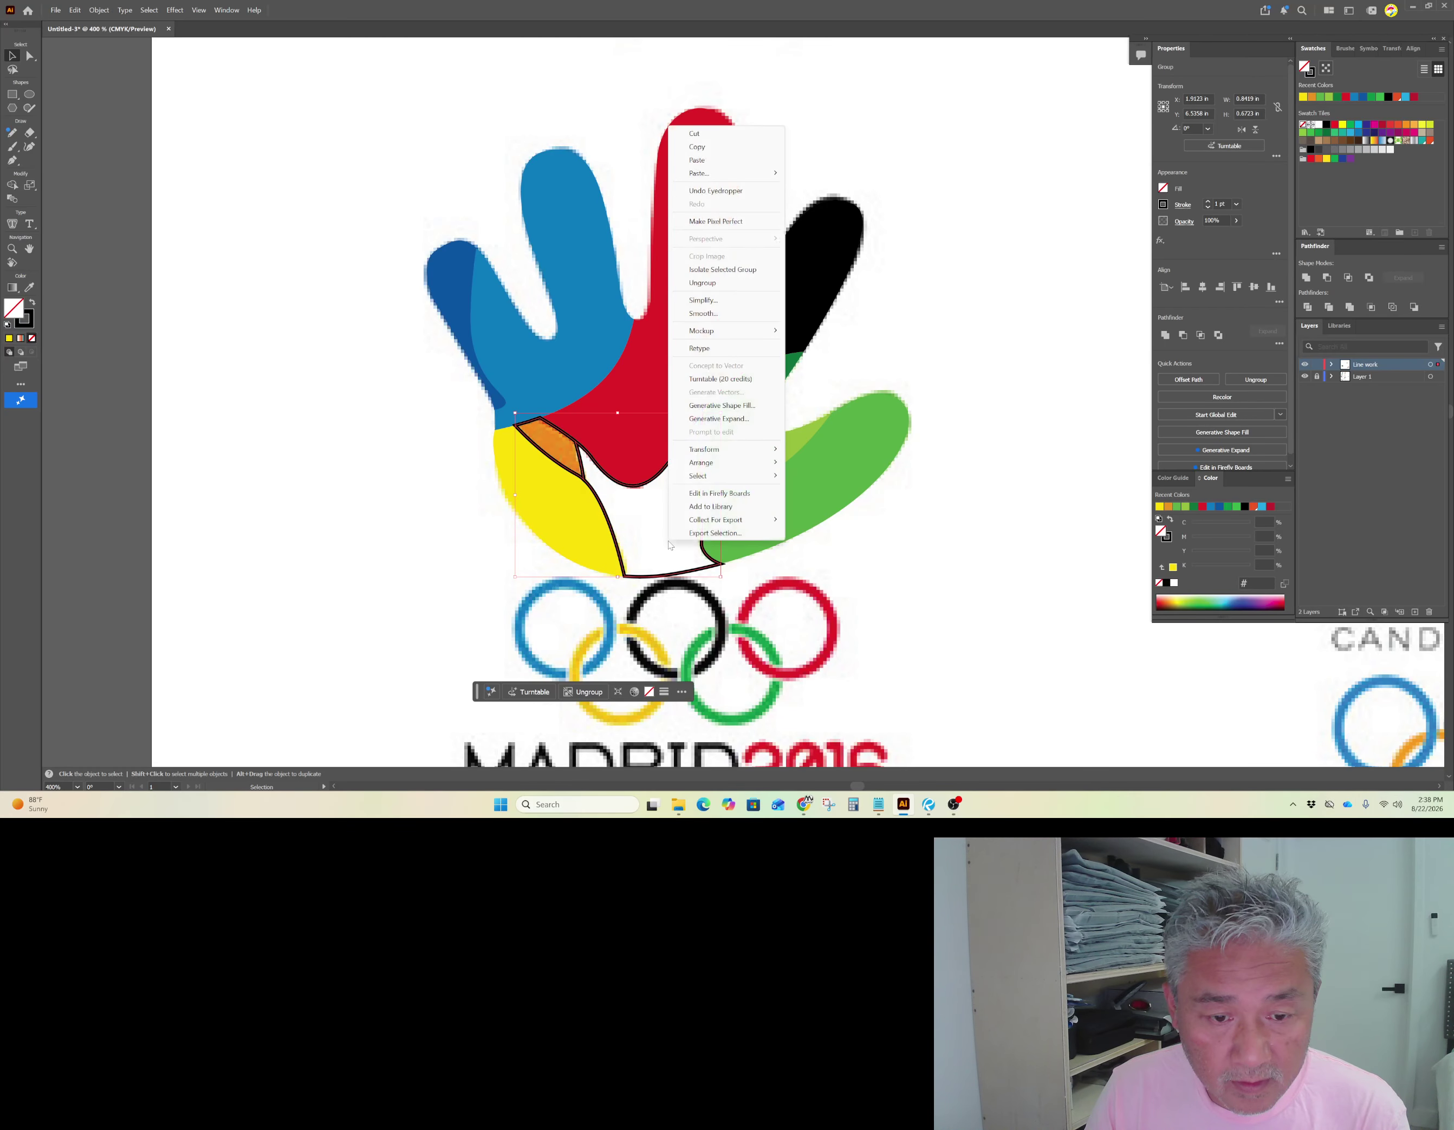
click(702, 283)
click(416, 437)
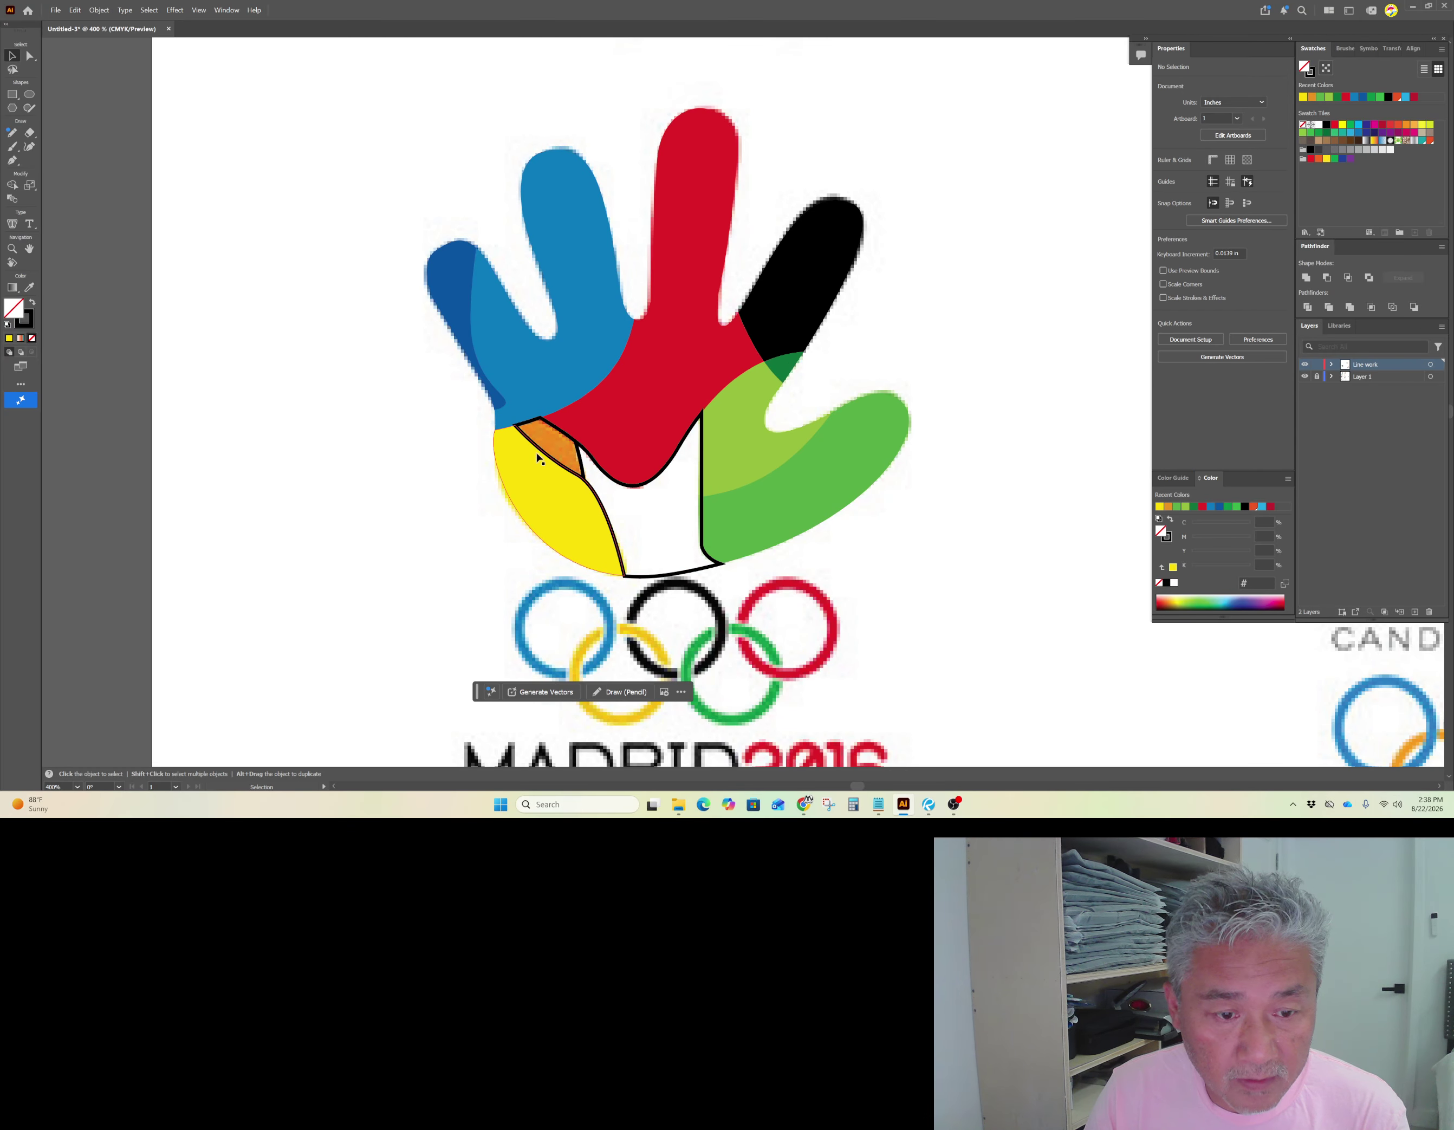
- Fill the small orange shape with the orange sampled from the logo image, and delete the leftover empty palm outline
click(545, 455)
key(i)
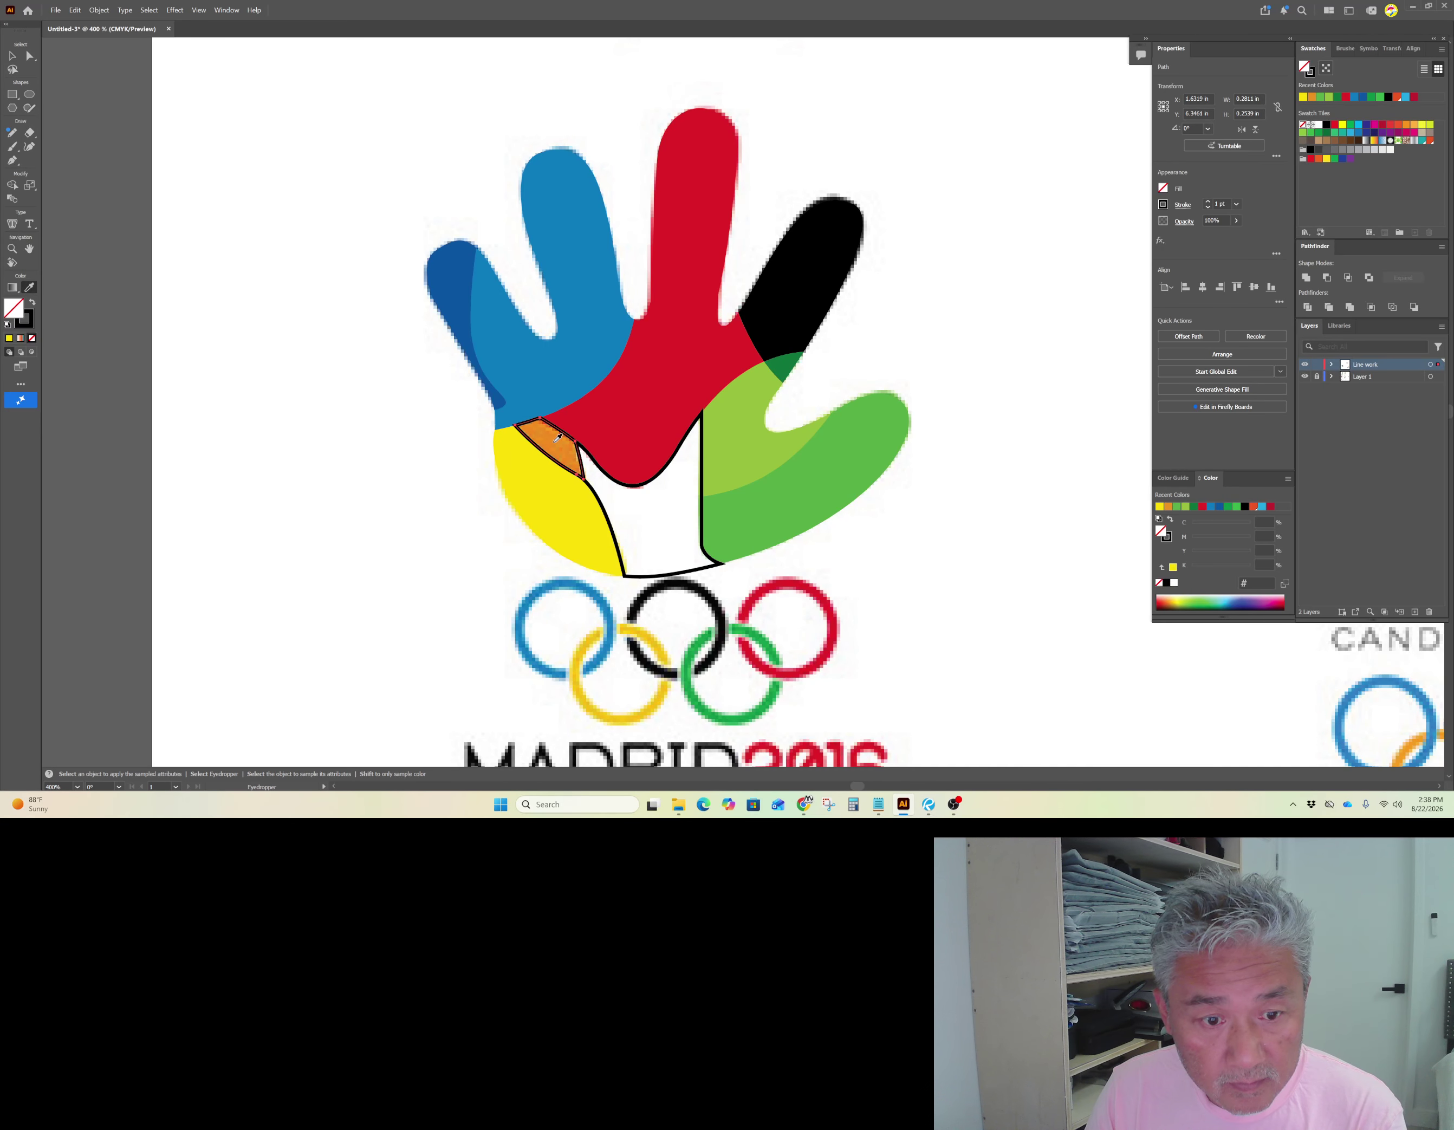
click(546, 451)
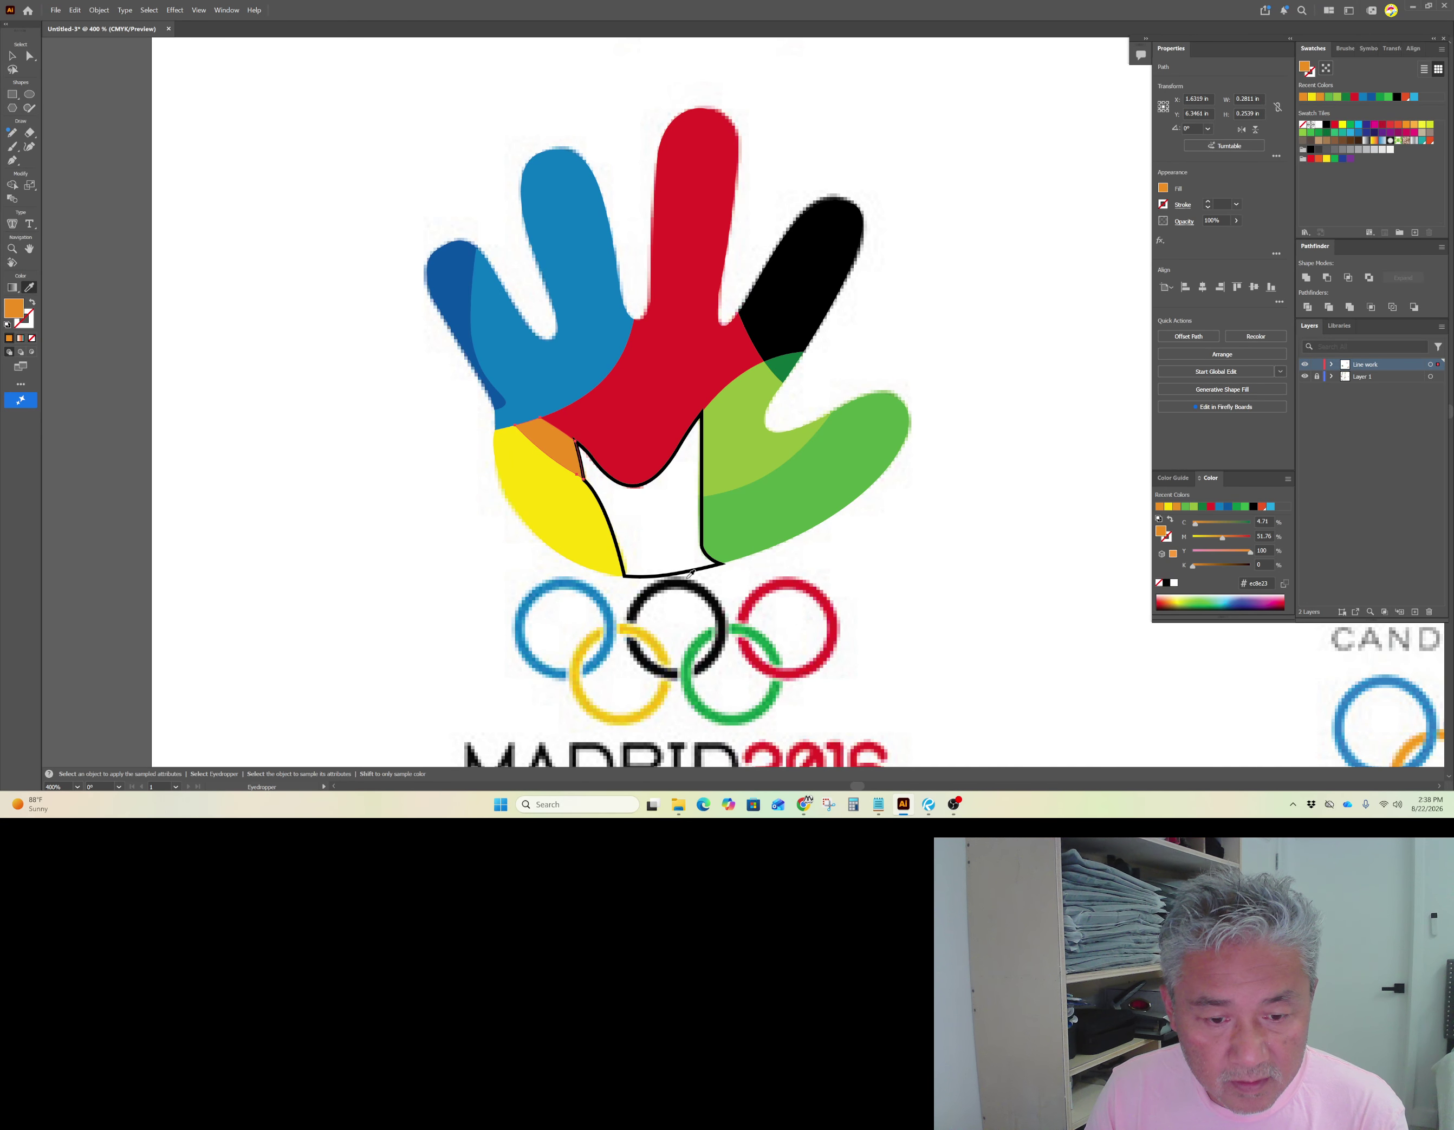
key(v)
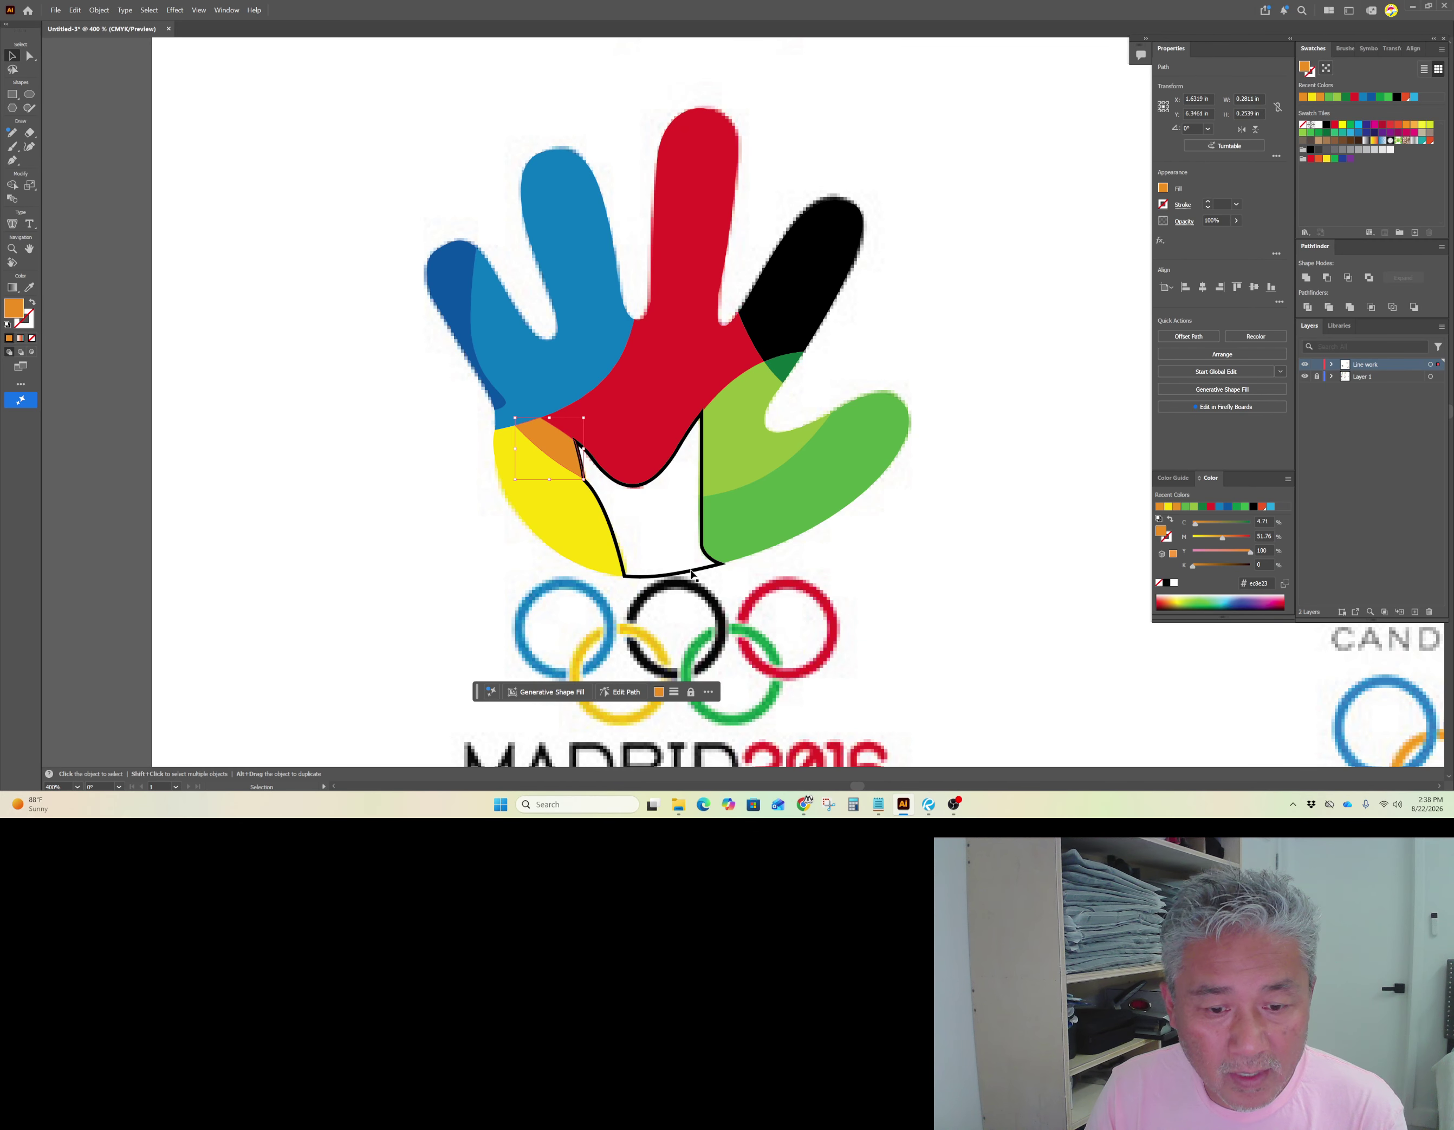
click(692, 571)
key(Delete)
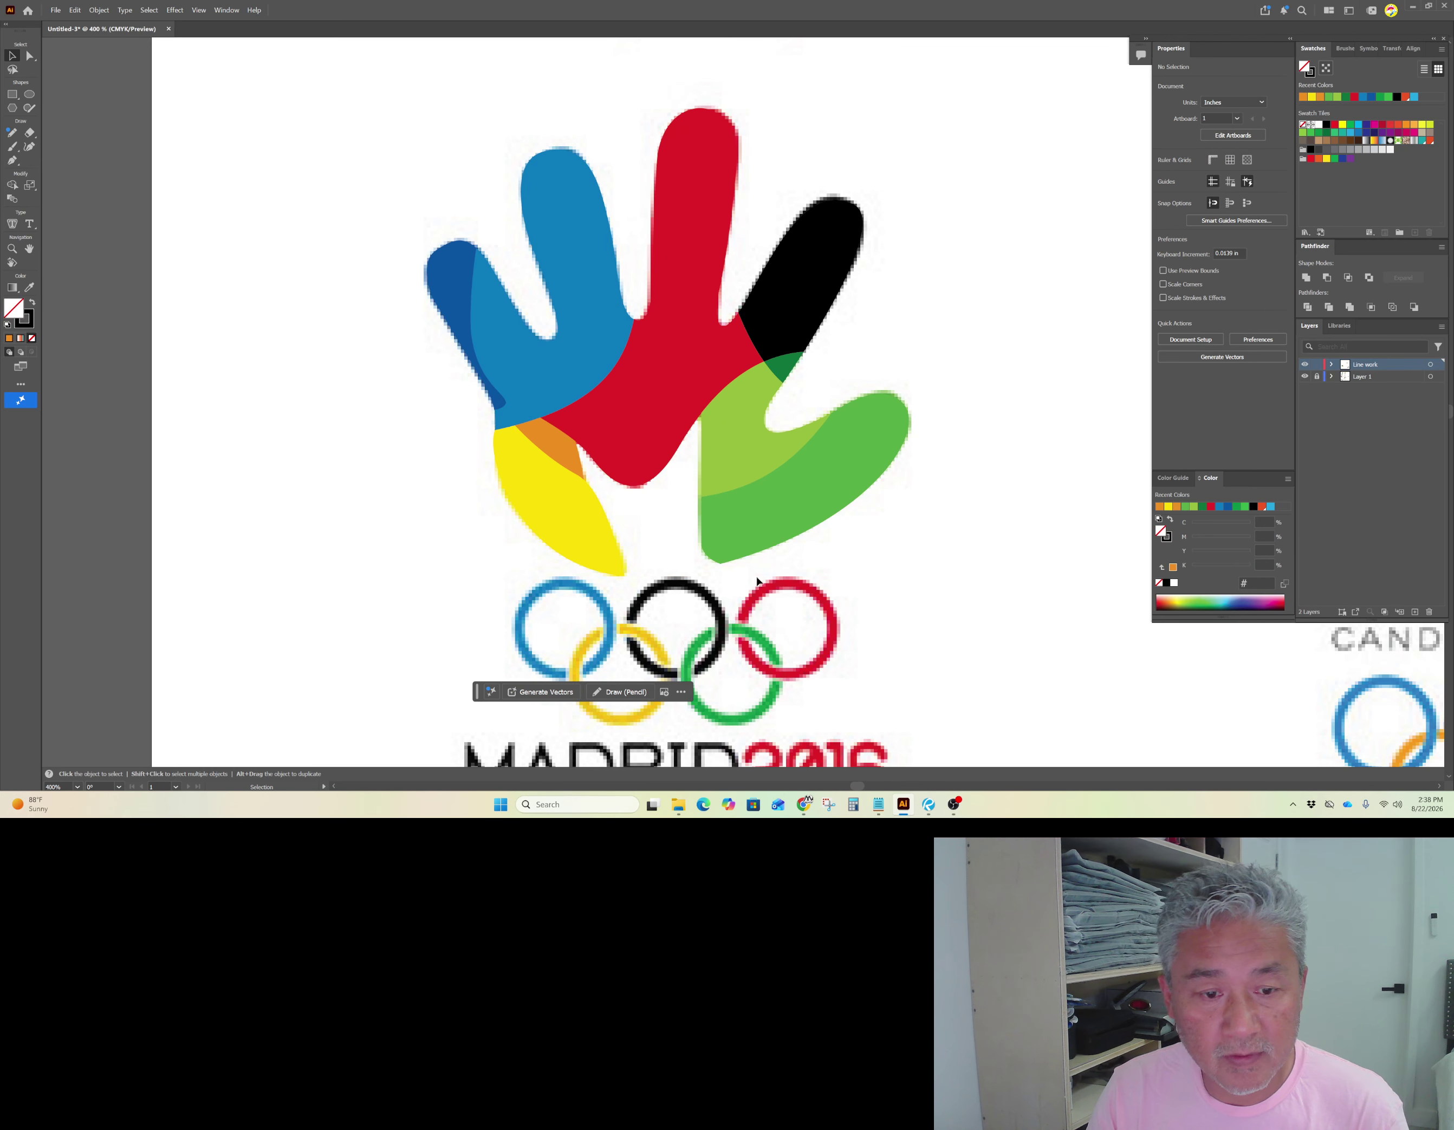
- Select all the filled hand shapes and move them off the artboard, beside the original Madrid 2016 logo
scroll(758, 582, down, 4)
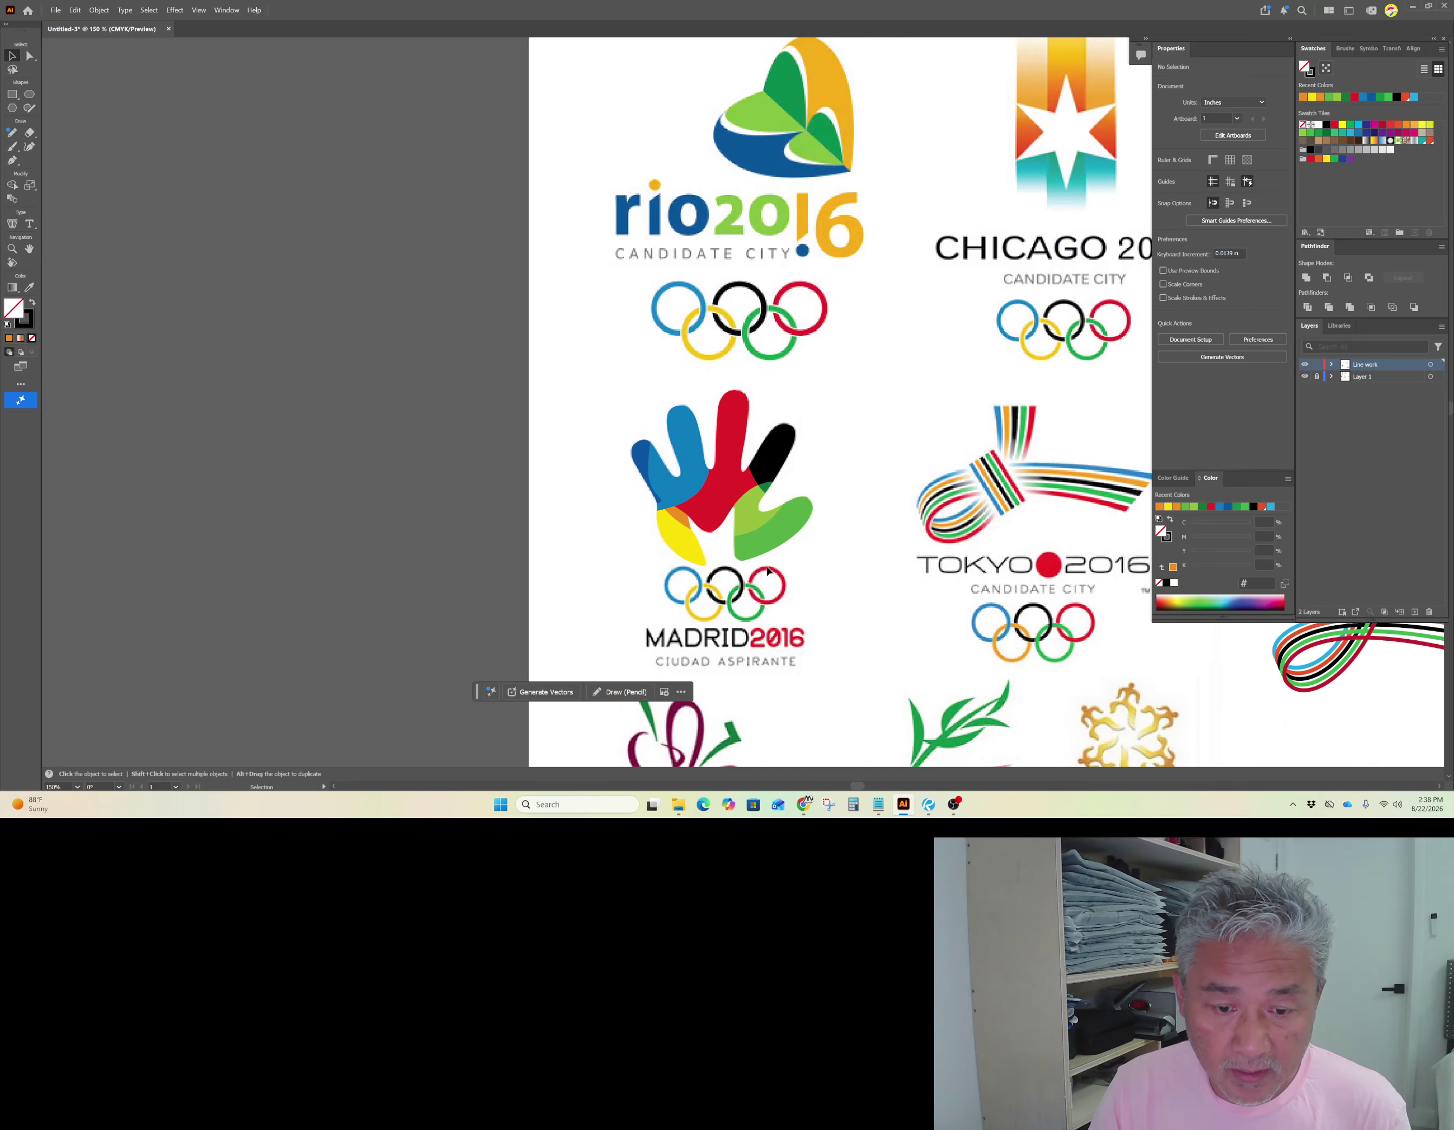
scroll(767, 571, down, 2)
click(606, 366)
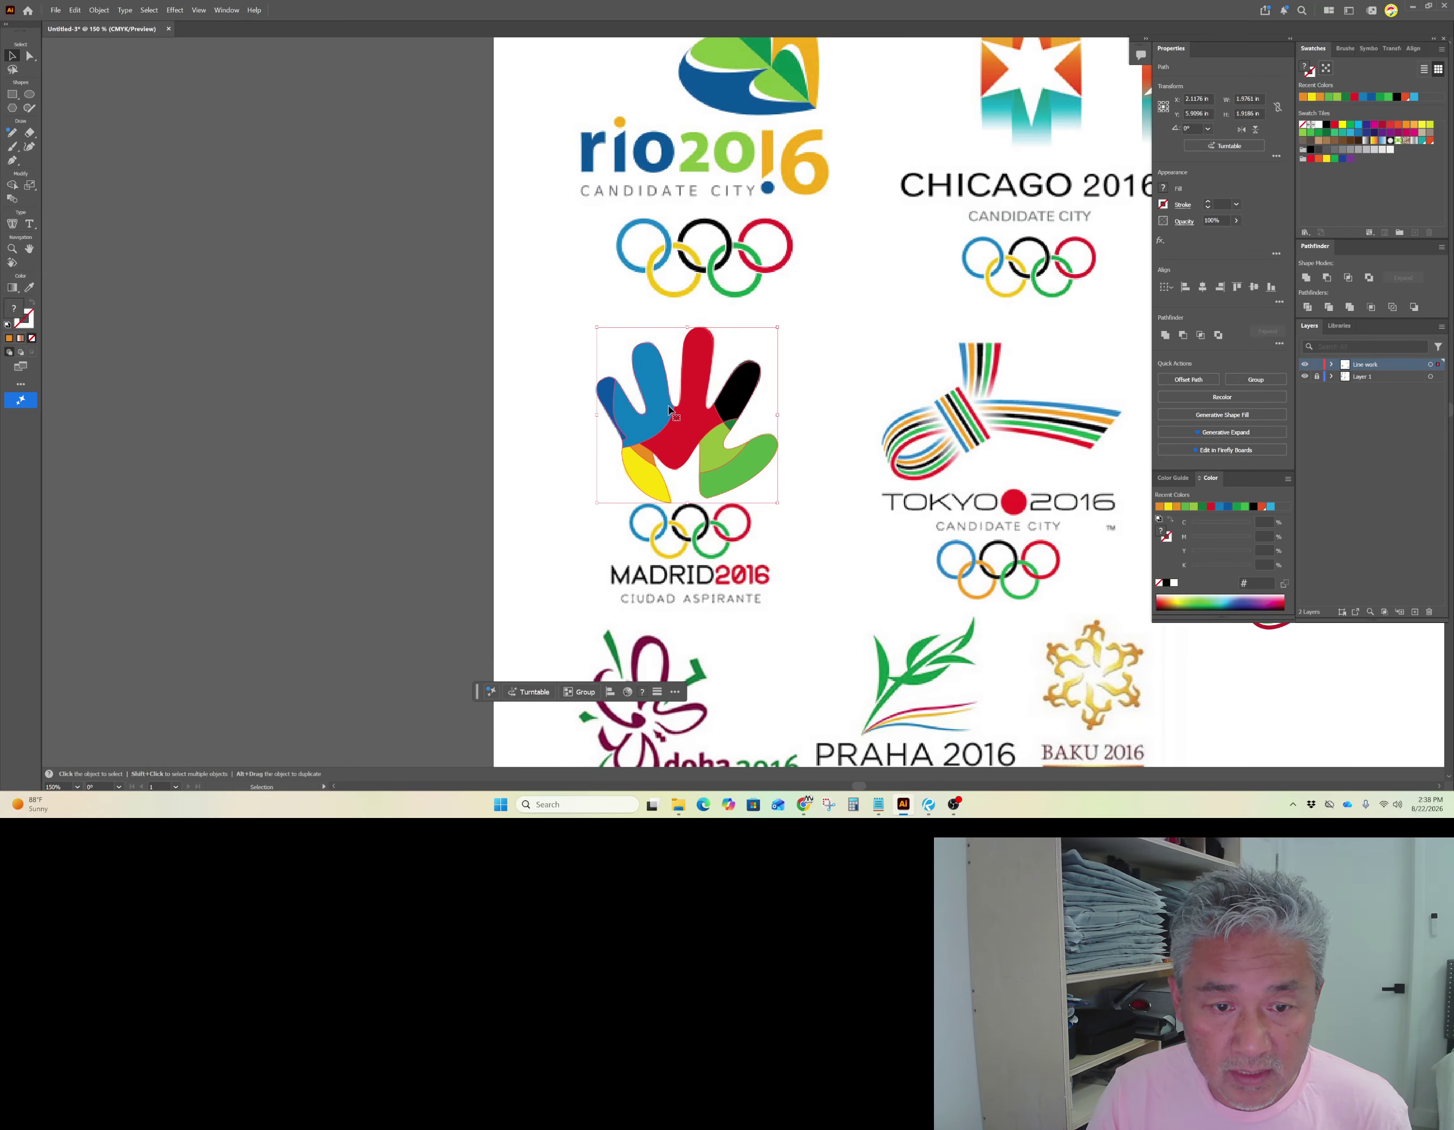
drag(606, 366, 349, 361)
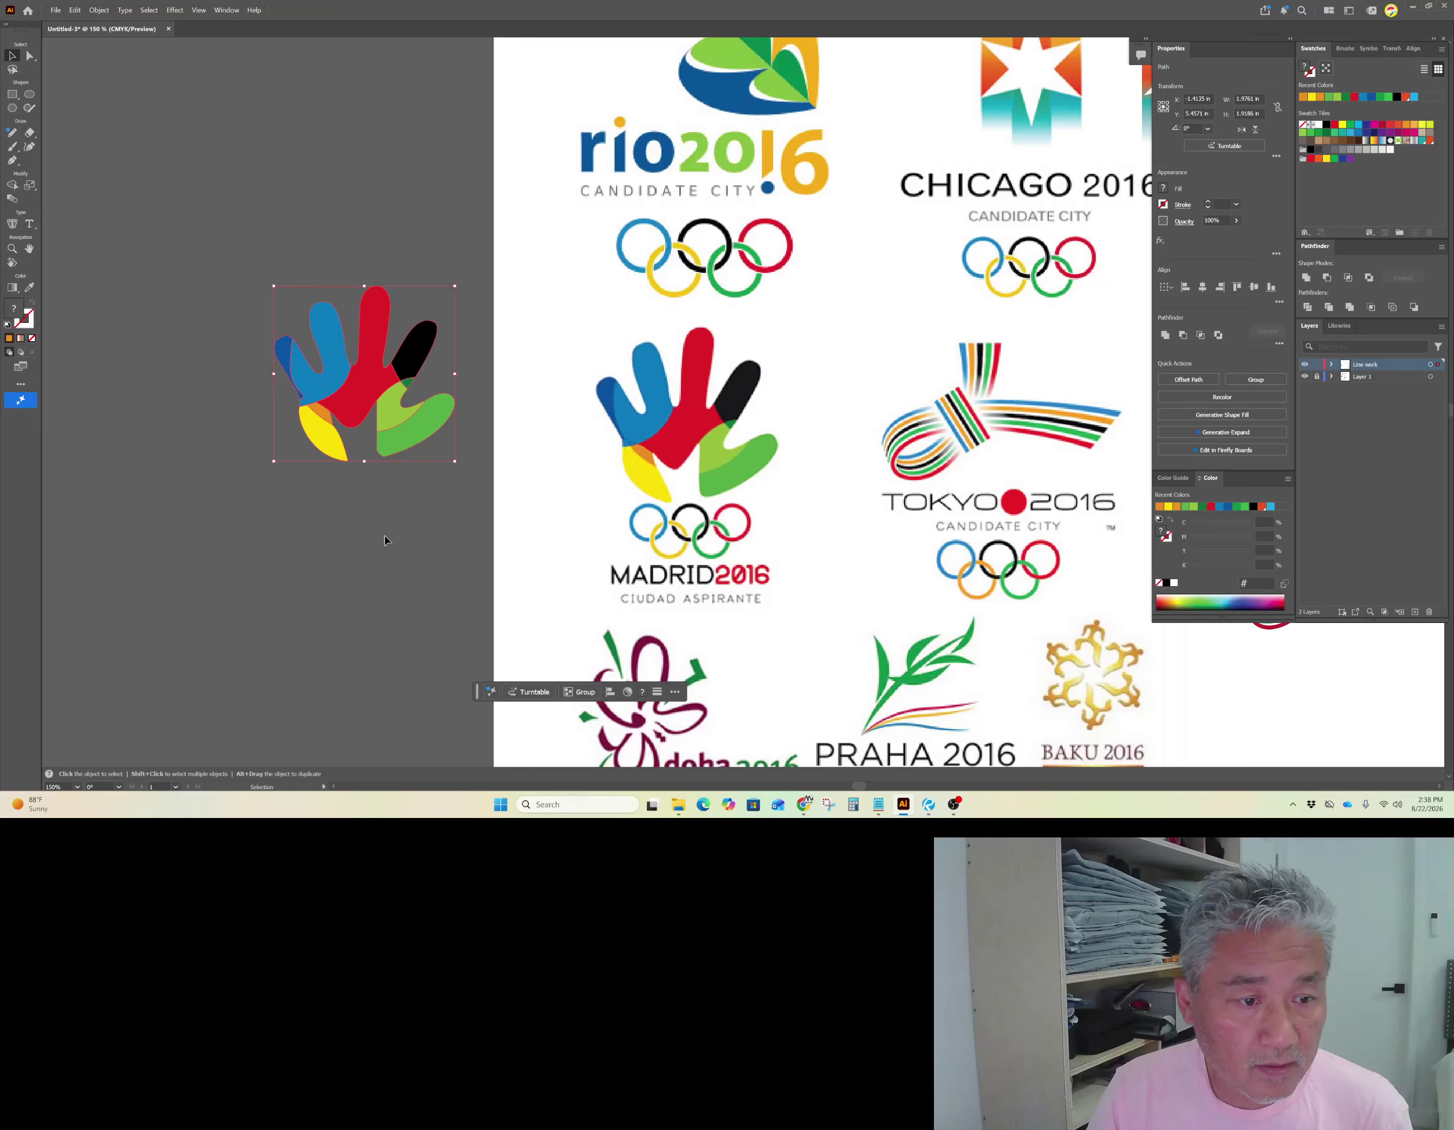
click(385, 538)
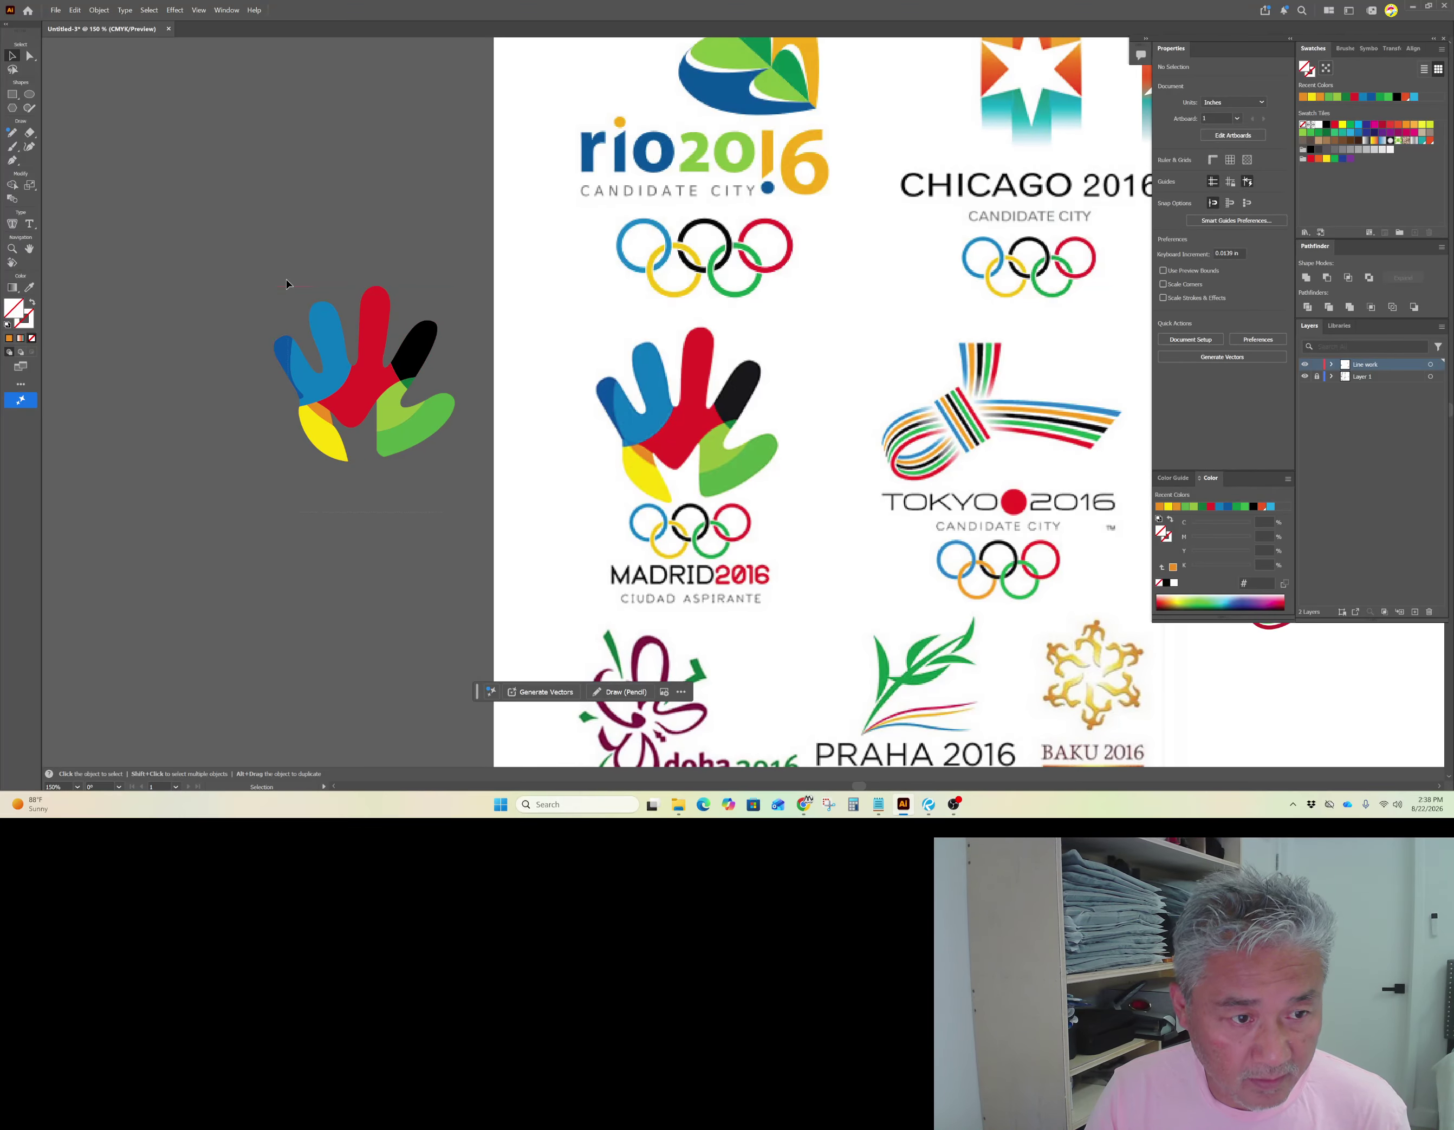
- Group all the traced hand shapes into one object and deselect it
drag(287, 285, 285, 283)
right_click(329, 254)
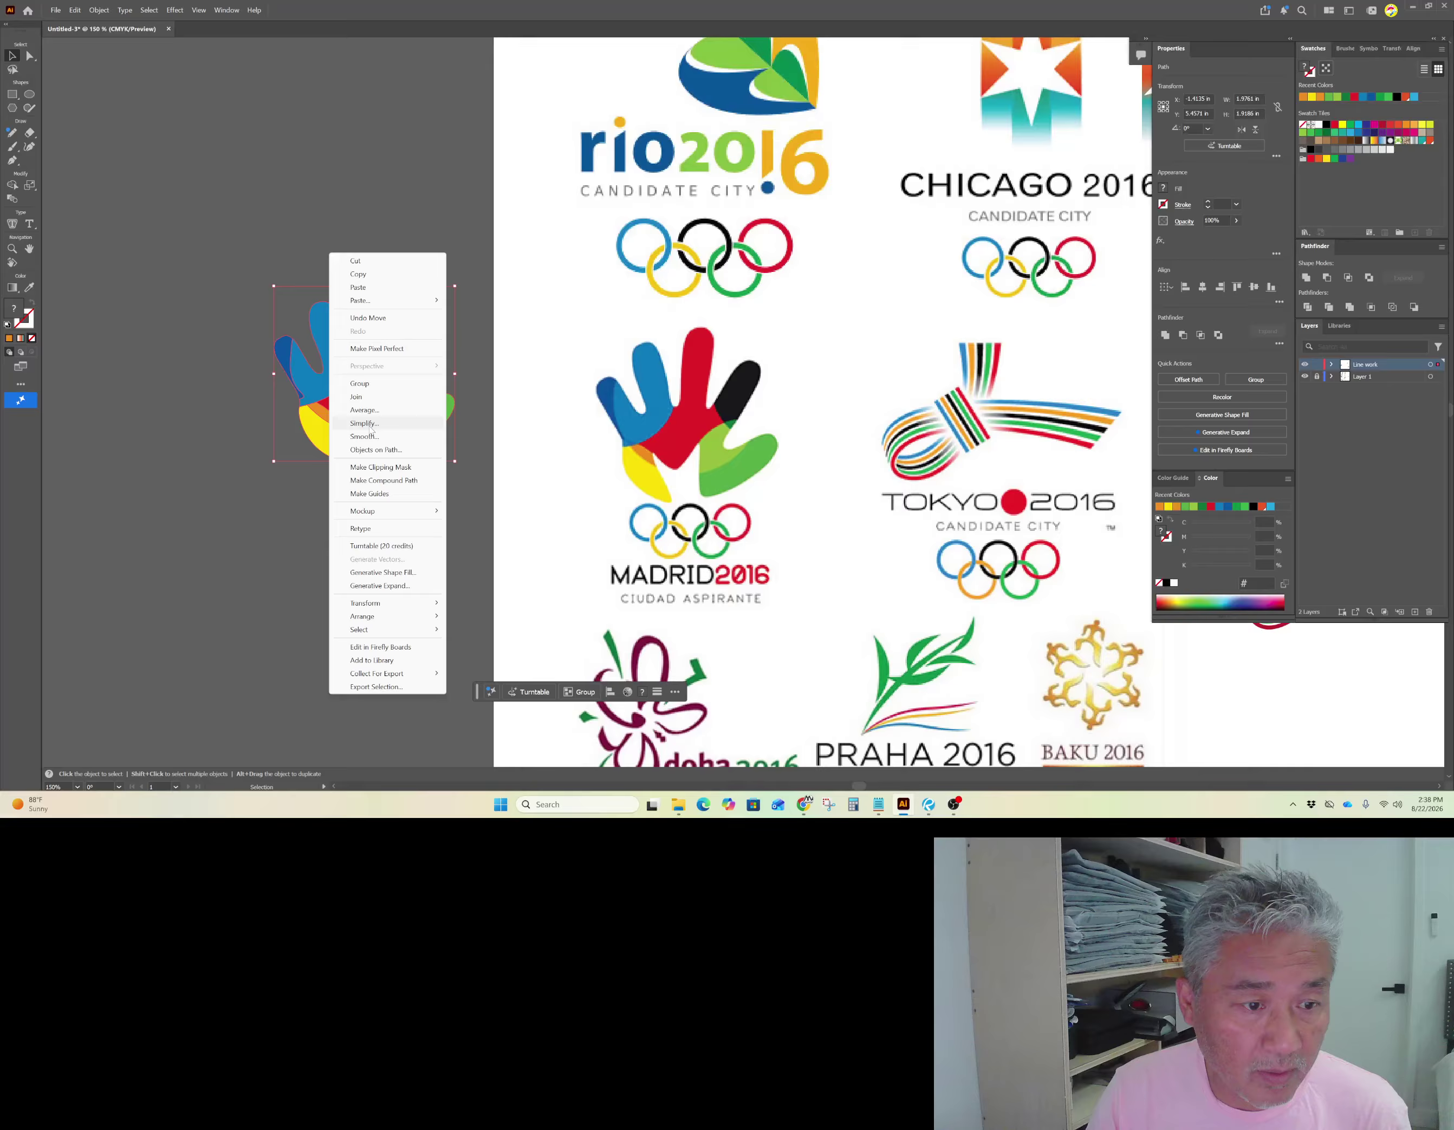
click(364, 385)
click(240, 415)
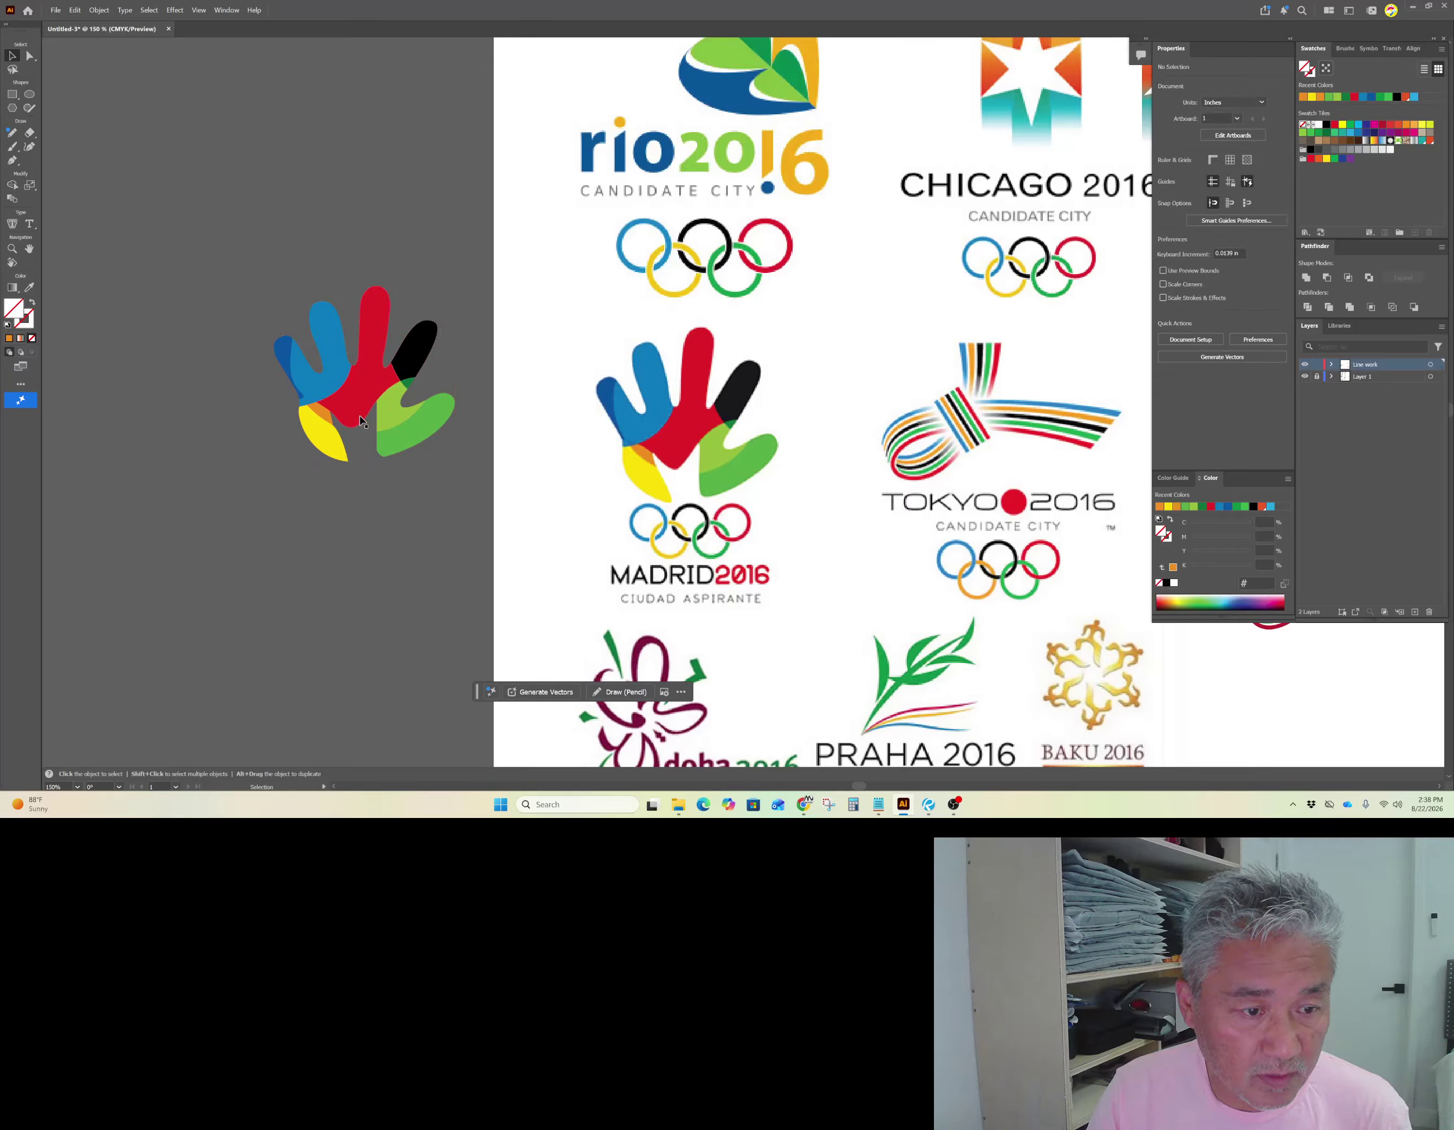
- Place the grouped vector hand next to the original Madrid hand and compare their edges at 1600% zoom
drag(367, 421, 513, 384)
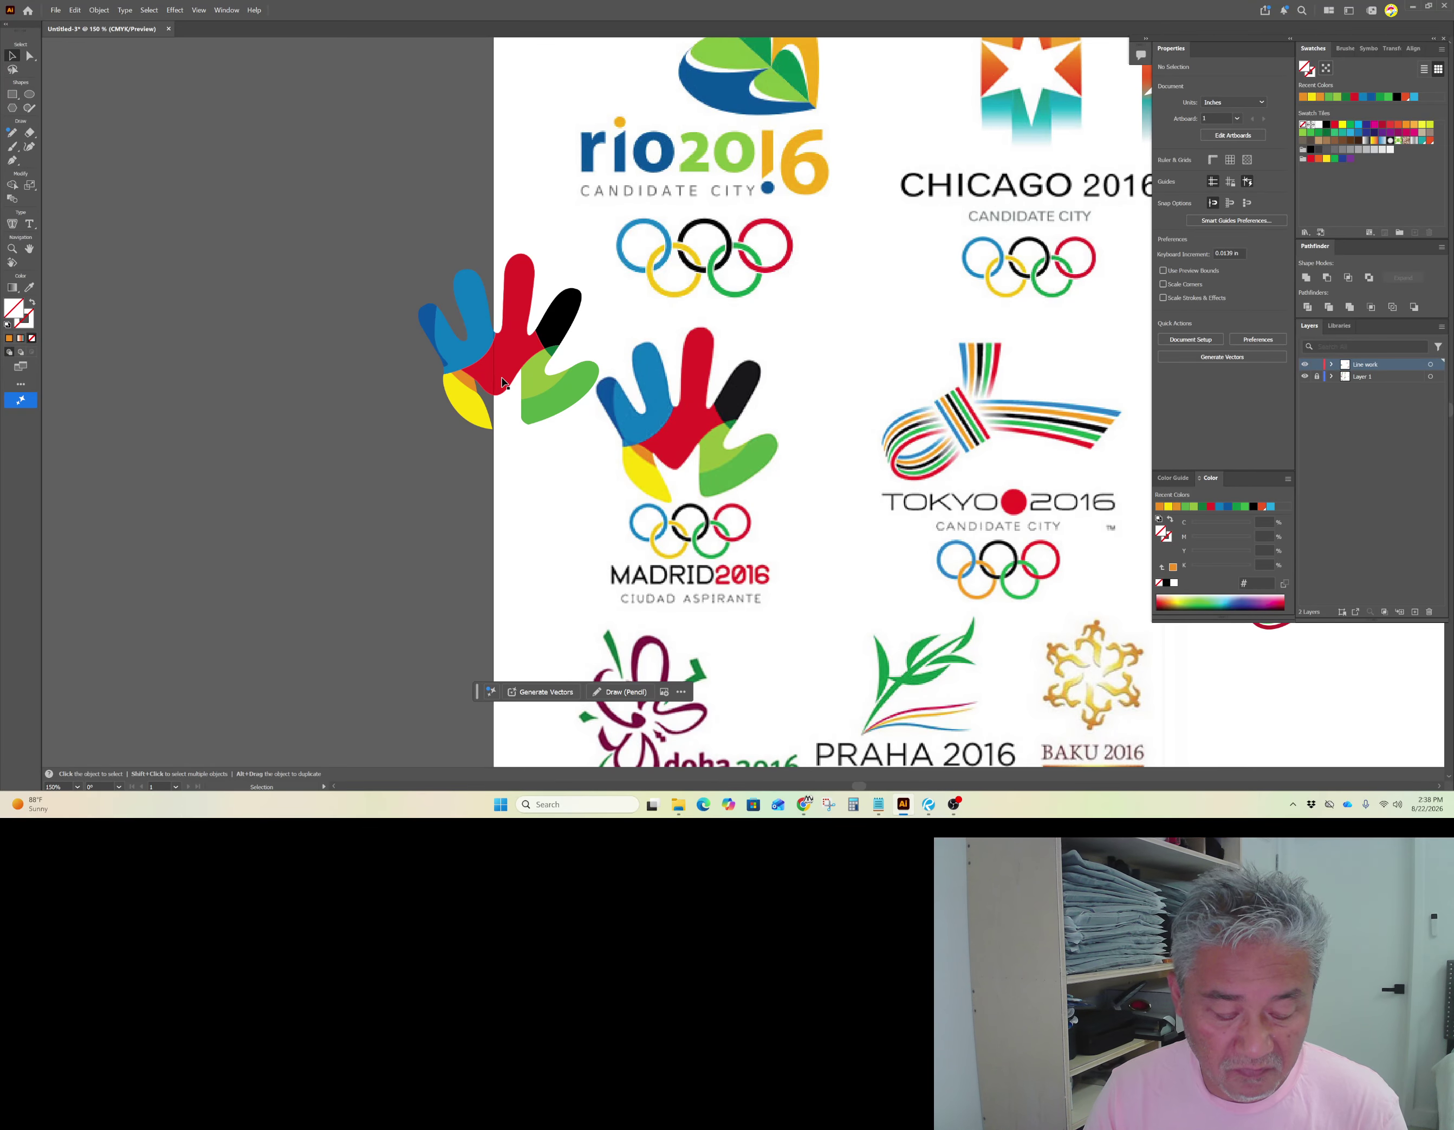
scroll(595, 387, up, 7)
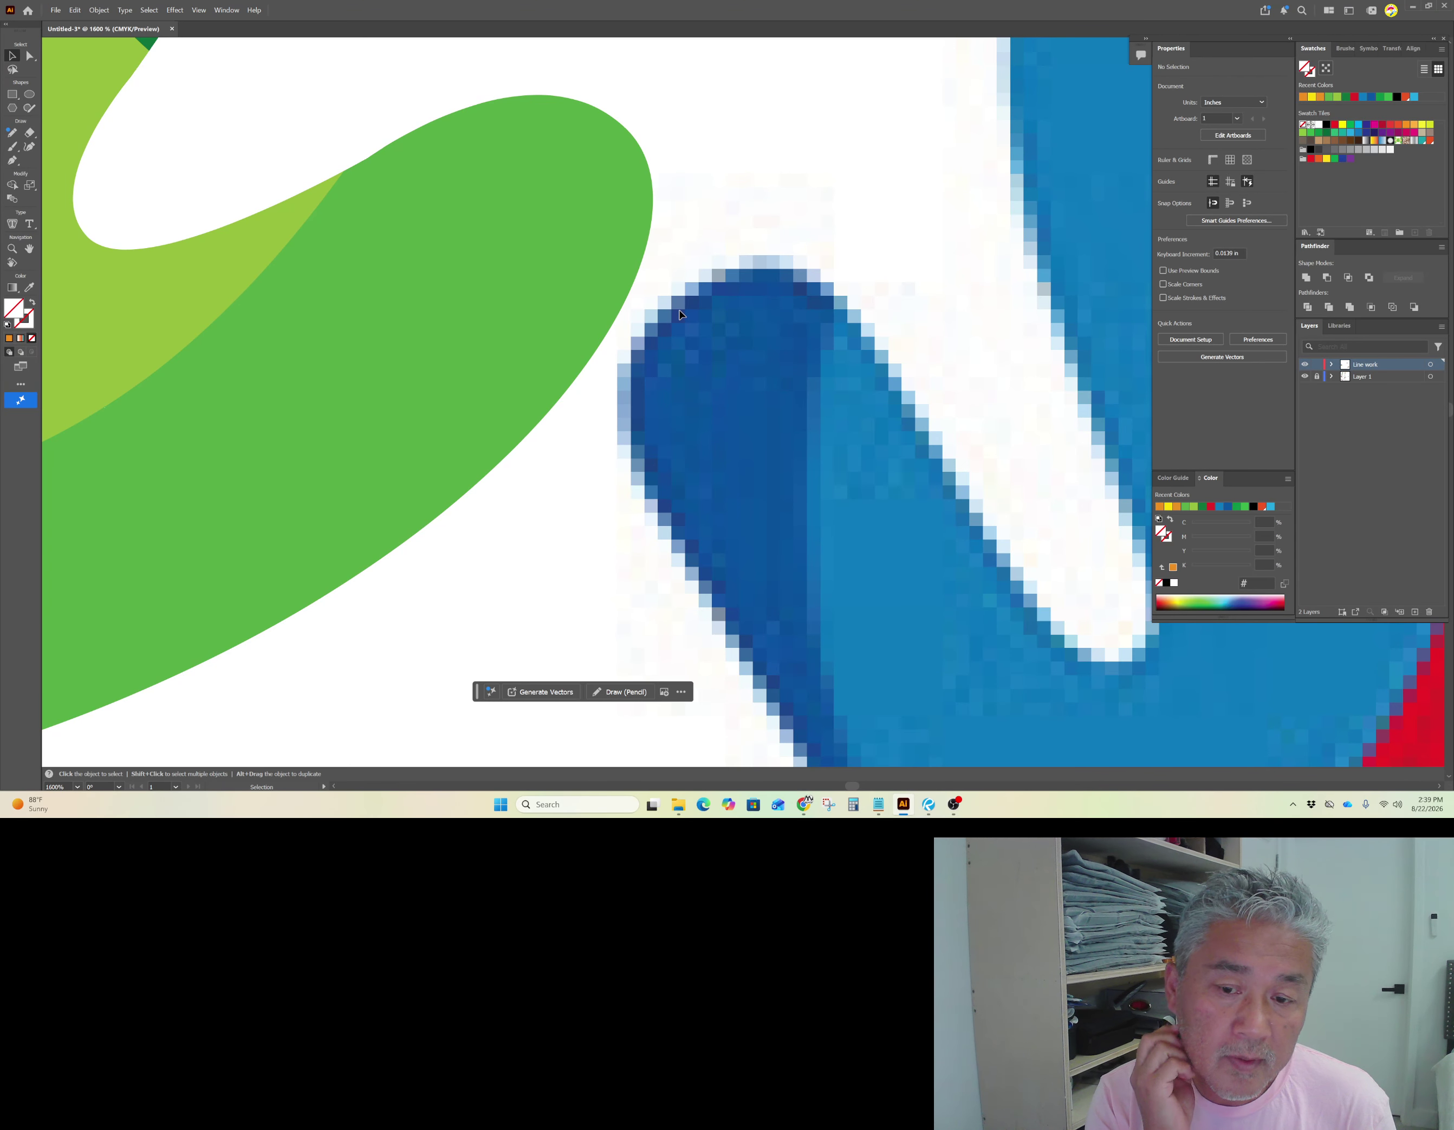
scroll(679, 314, down, 5)
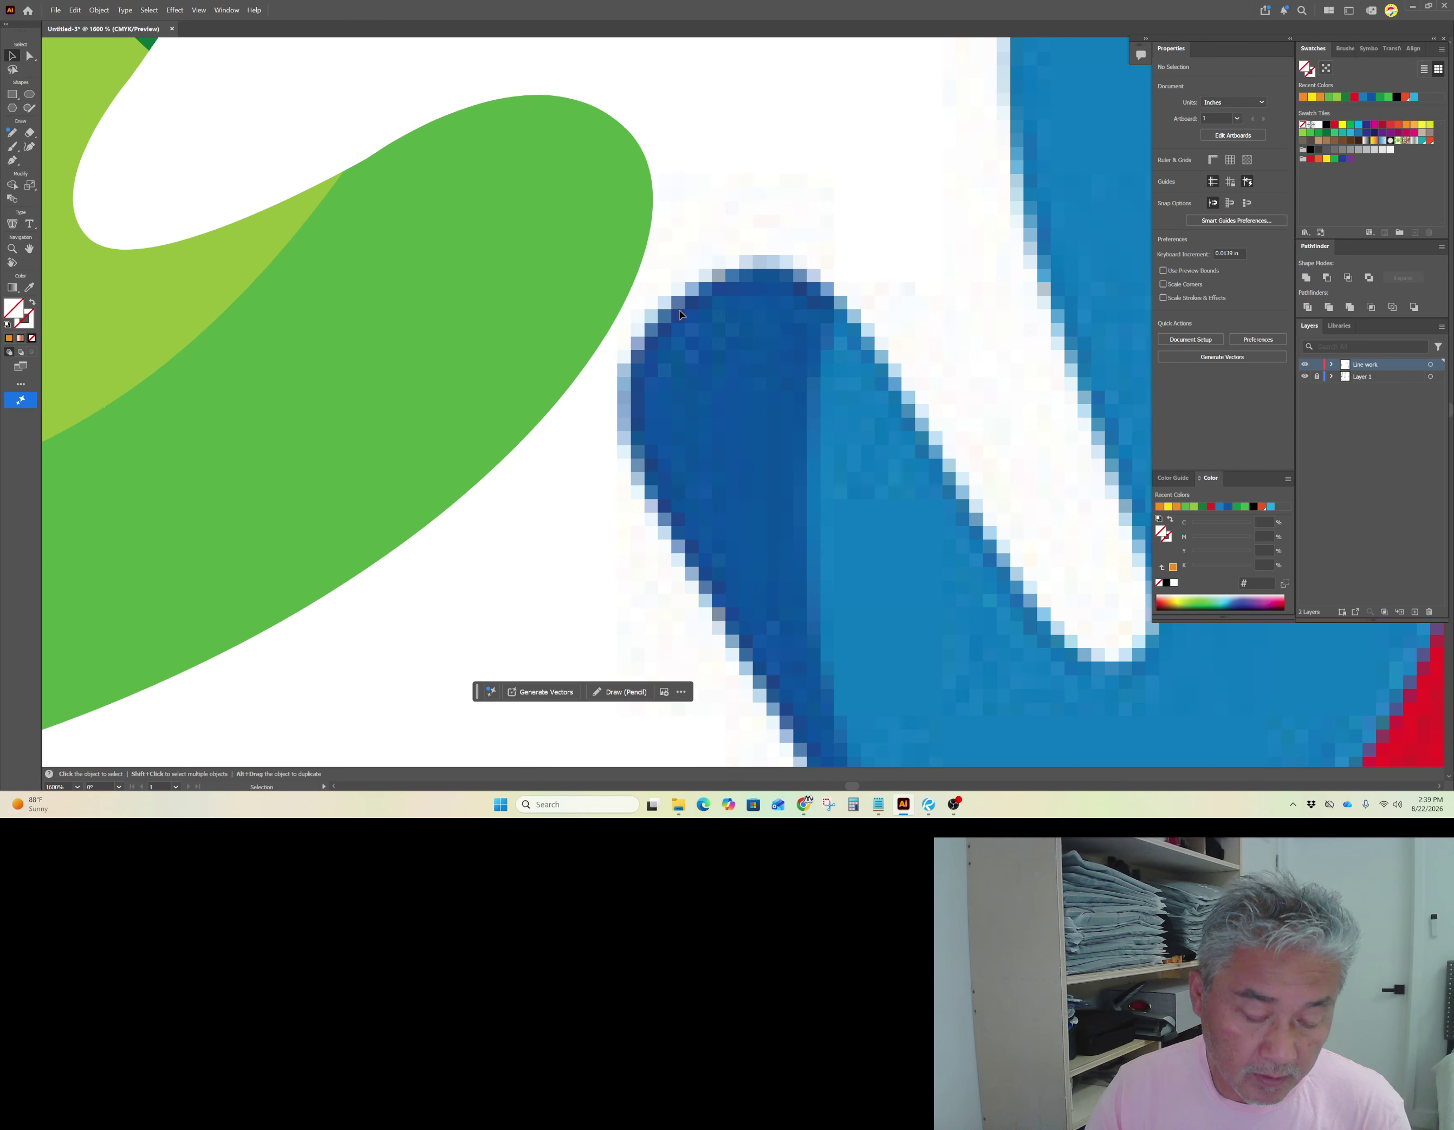
scroll(635, 320, down, 3)
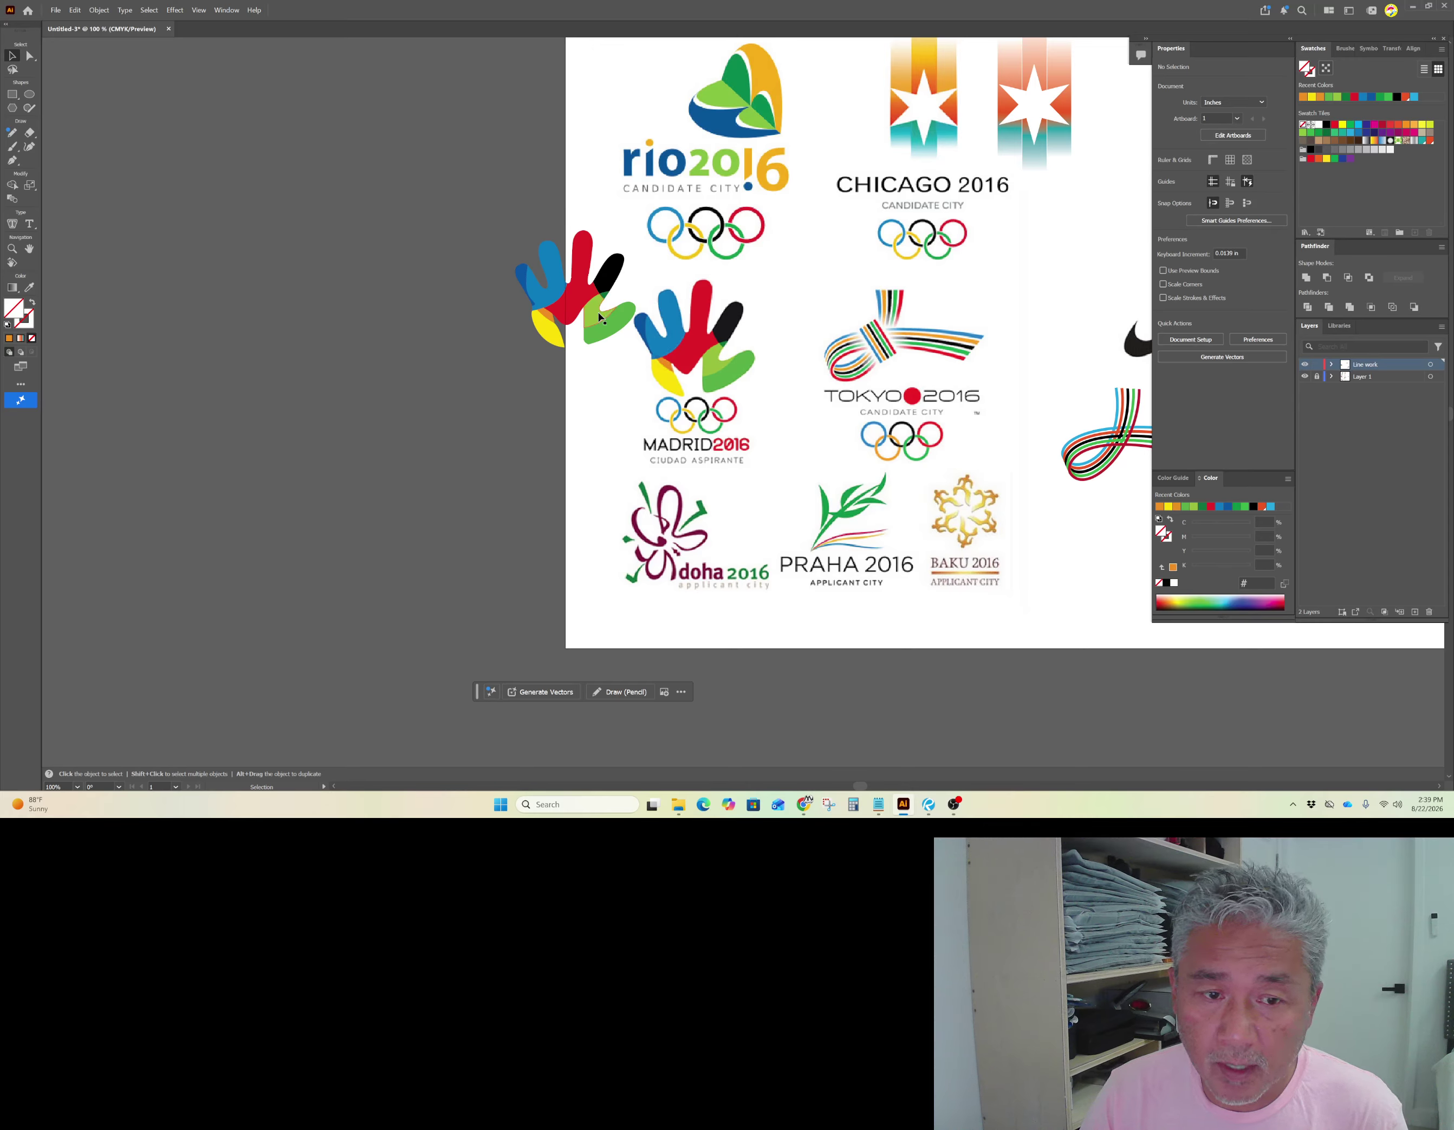
- Move the grouped hand back off the artboard, level with the Madrid 2016 logo, and deselect it
drag(601, 312, 496, 365)
click(501, 453)
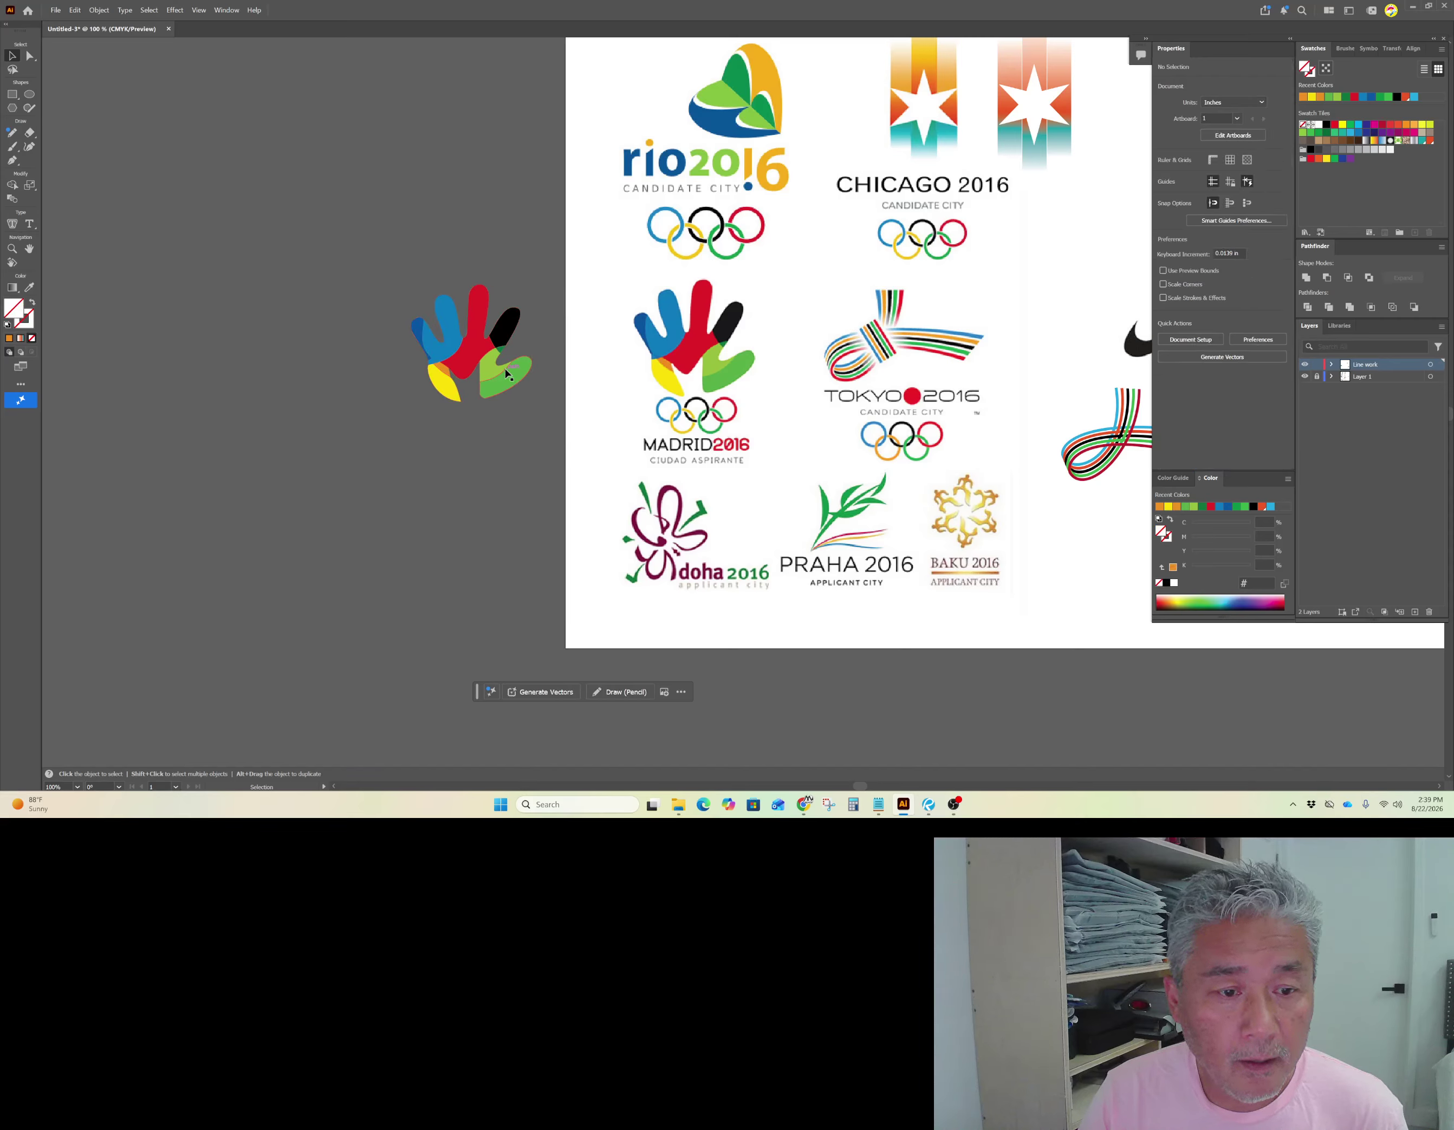